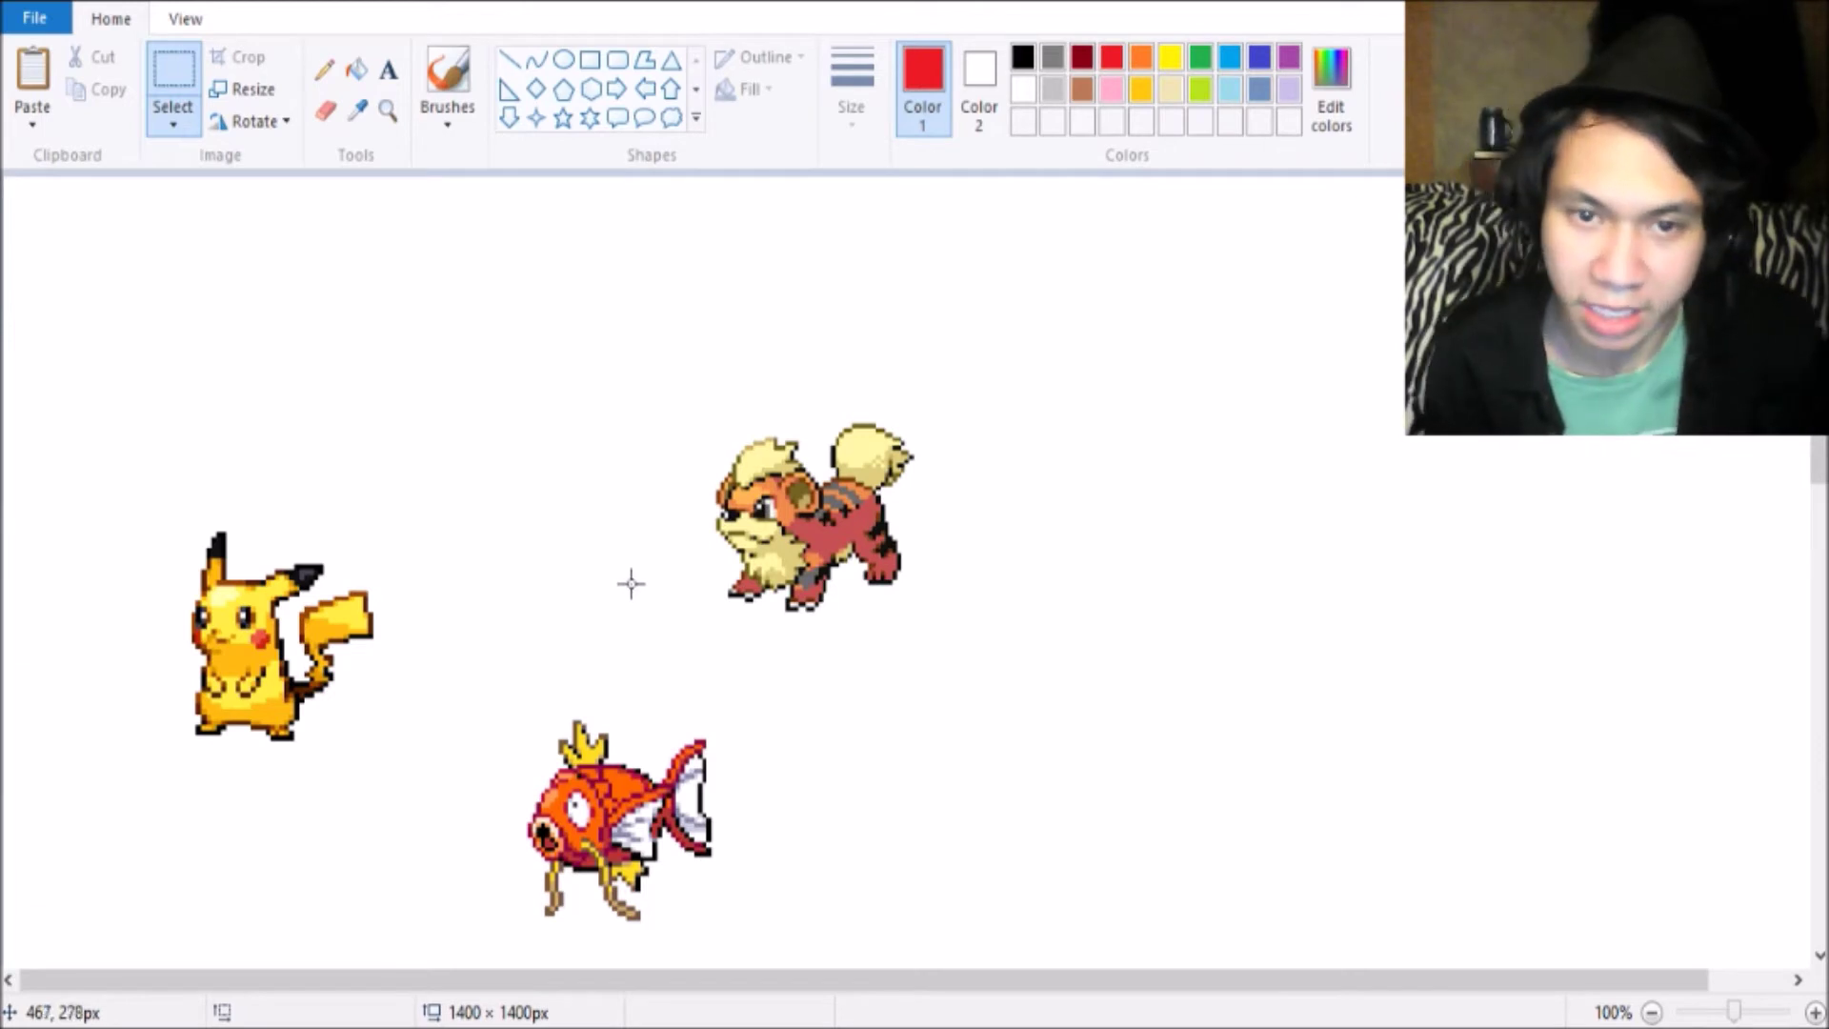
# Duplicate the Growlithe sprite and place the copy in the upper-left corner of the canvas.
pyautogui.moveTo(661, 413); pyautogui.dragTo(974, 636)
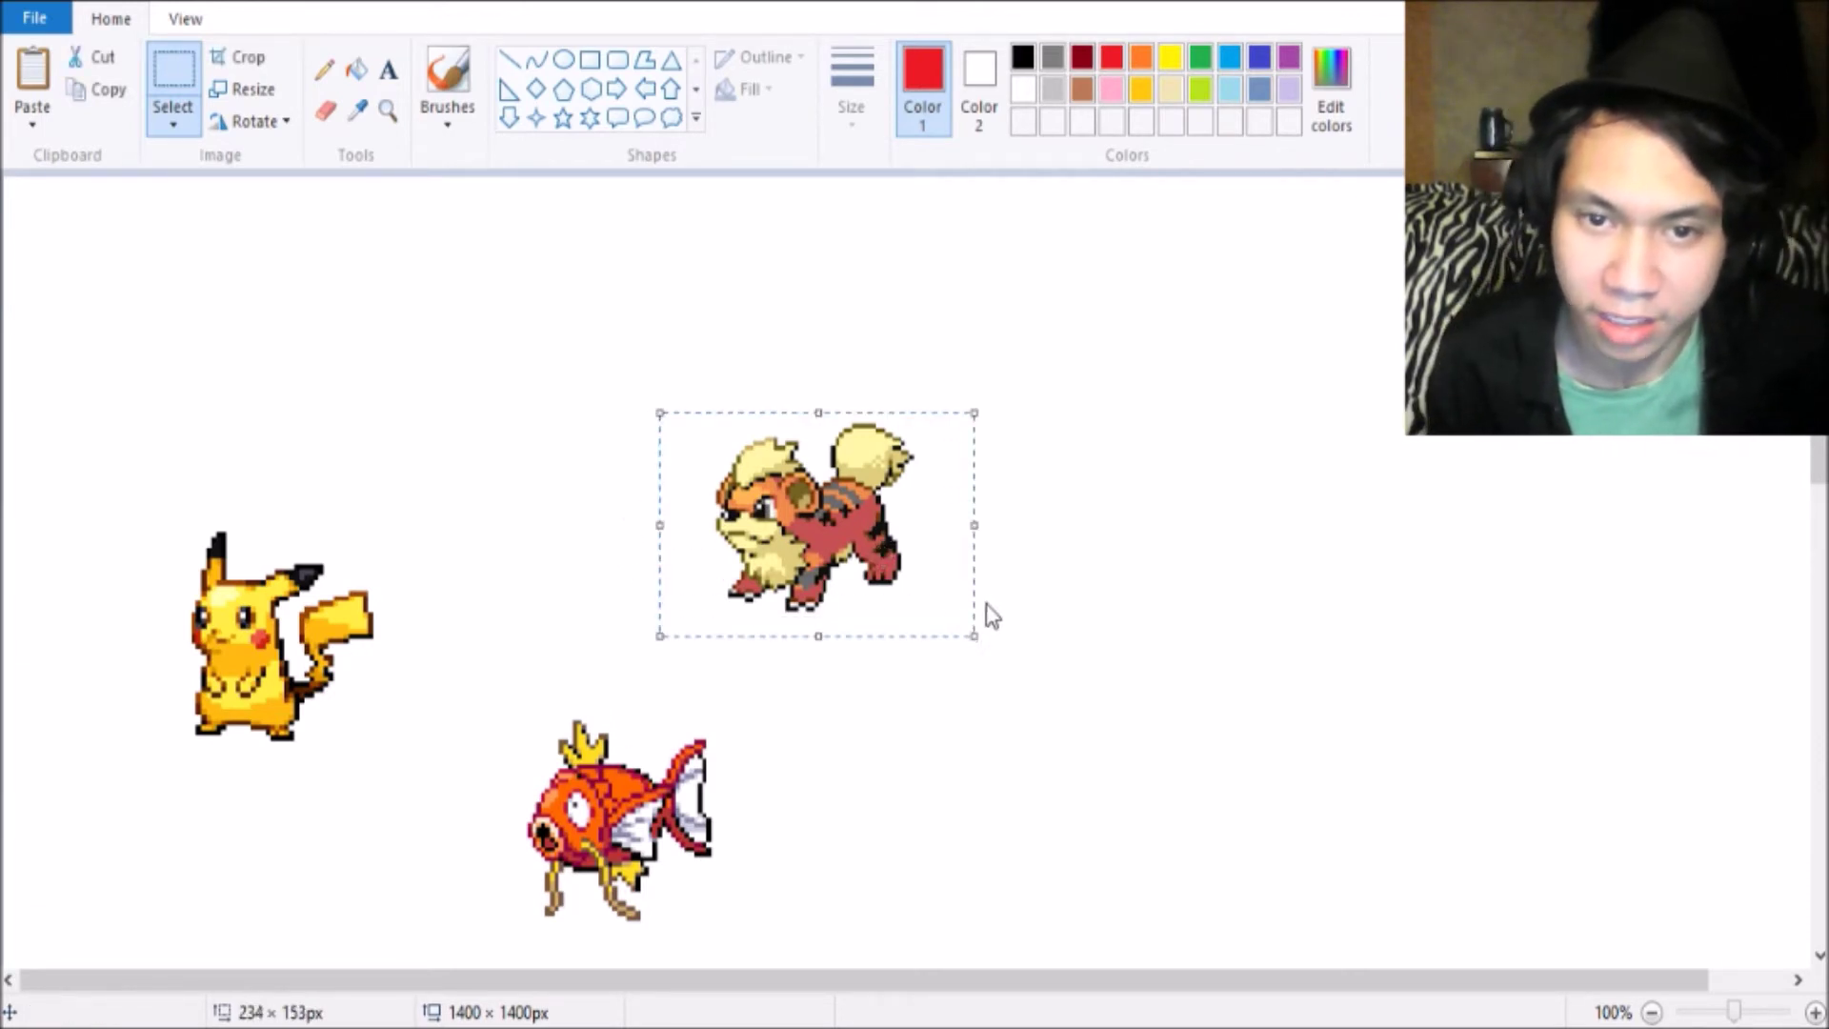
pyautogui.hotkey('ctrl', 'c')
pyautogui.click(490, 543)
pyautogui.hotkey('ctrl', 'v')
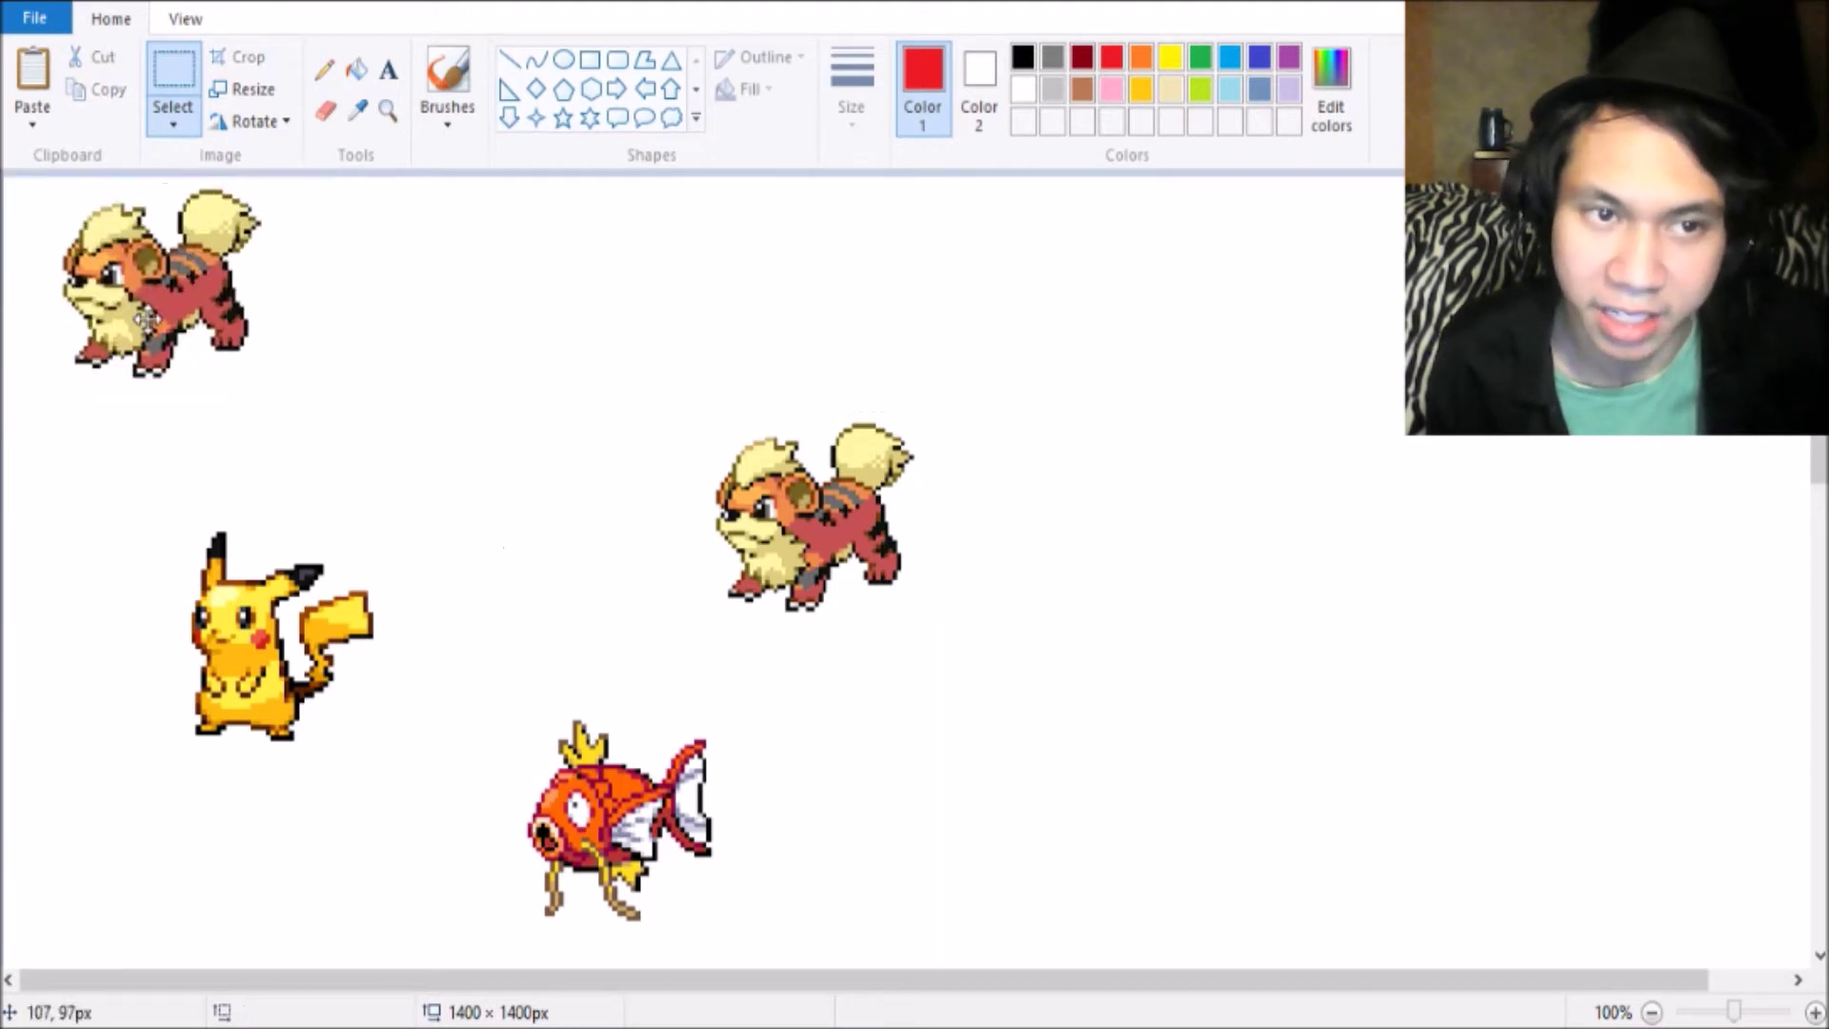
# Move the original Growlithe well to the right of Magikarp and shift its copy slightly down and to the right.
pyautogui.moveTo(655, 410); pyautogui.dragTo(943, 641)
pyautogui.moveTo(793, 516); pyautogui.dragTo(1202, 771)
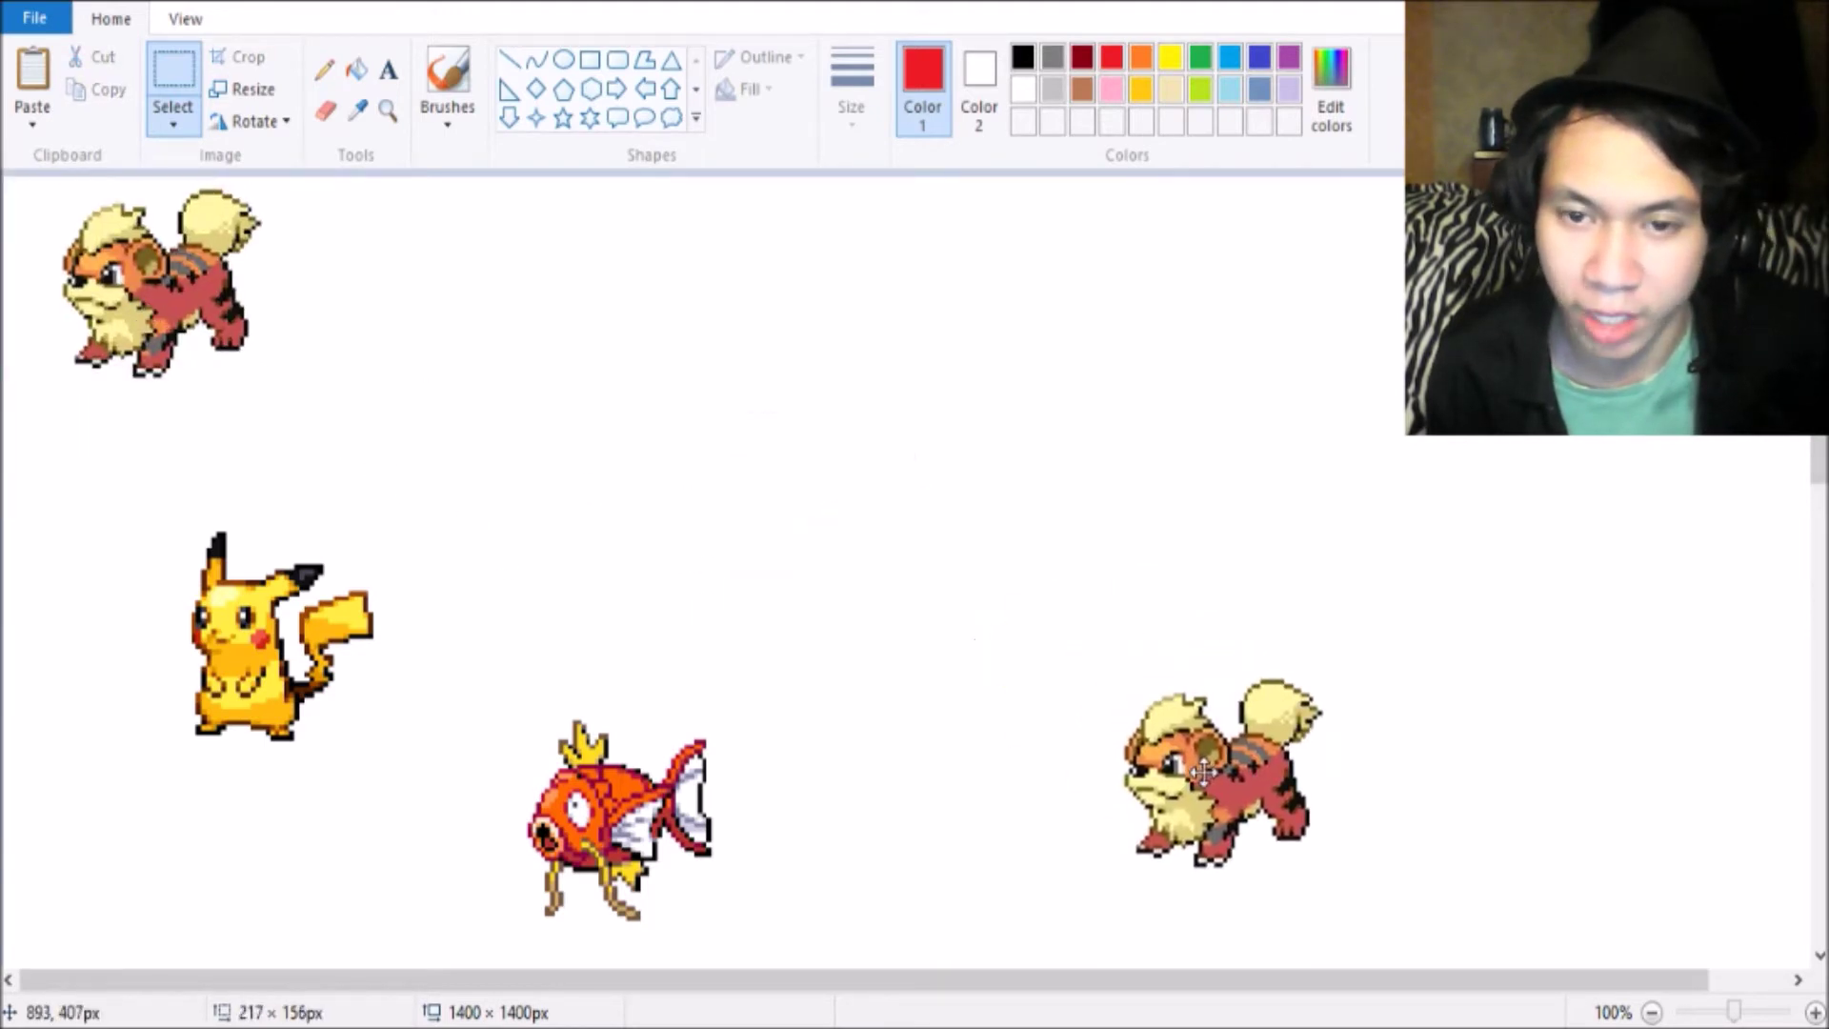
pyautogui.moveTo(279, 428); pyautogui.dragTo(19, 183)
pyautogui.moveTo(198, 307); pyautogui.dragTo(237, 364)
# Move the Pikachu sprite into the gap between Magikarp and the original Growlithe.
pyautogui.moveTo(96, 507); pyautogui.dragTo(413, 770)
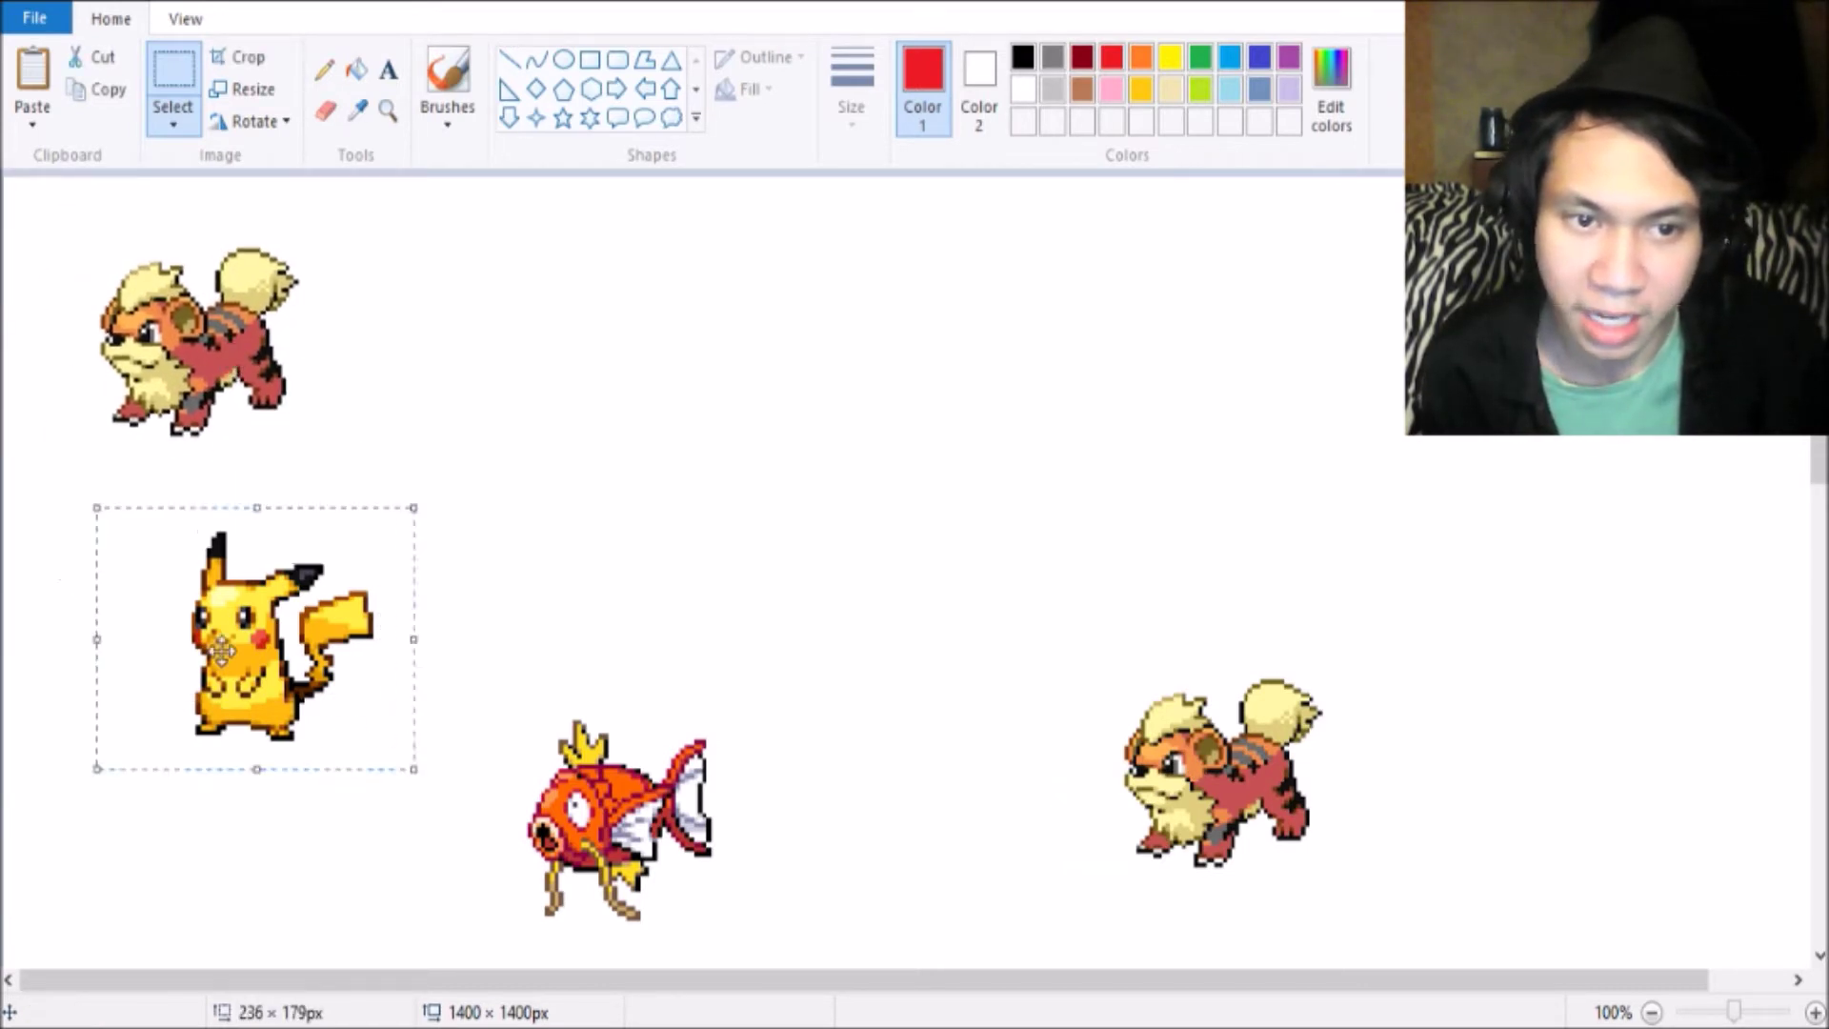
pyautogui.moveTo(221, 651); pyautogui.dragTo(865, 705)
pyautogui.click(319, 506)
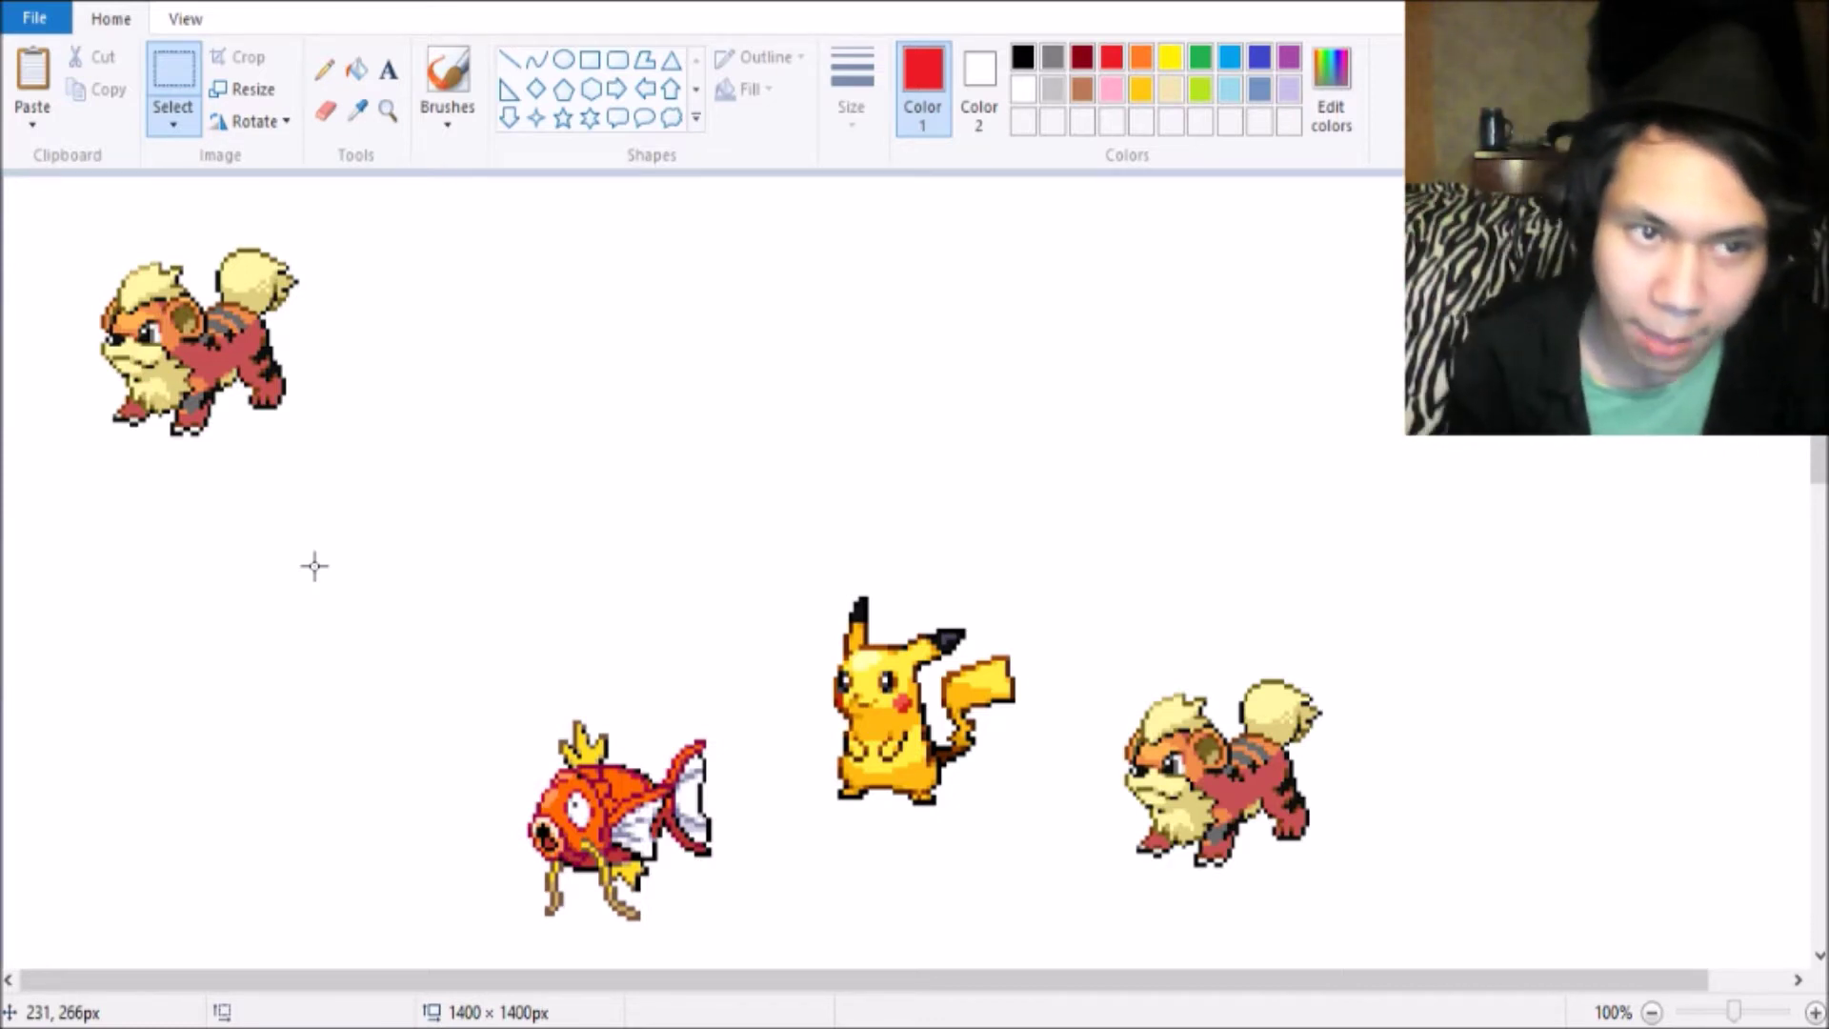
# Duplicate the Pikachu sprite and place the copy just below and to the right of the Growlithe copy.
pyautogui.moveTo(785, 552); pyautogui.dragTo(1026, 829)
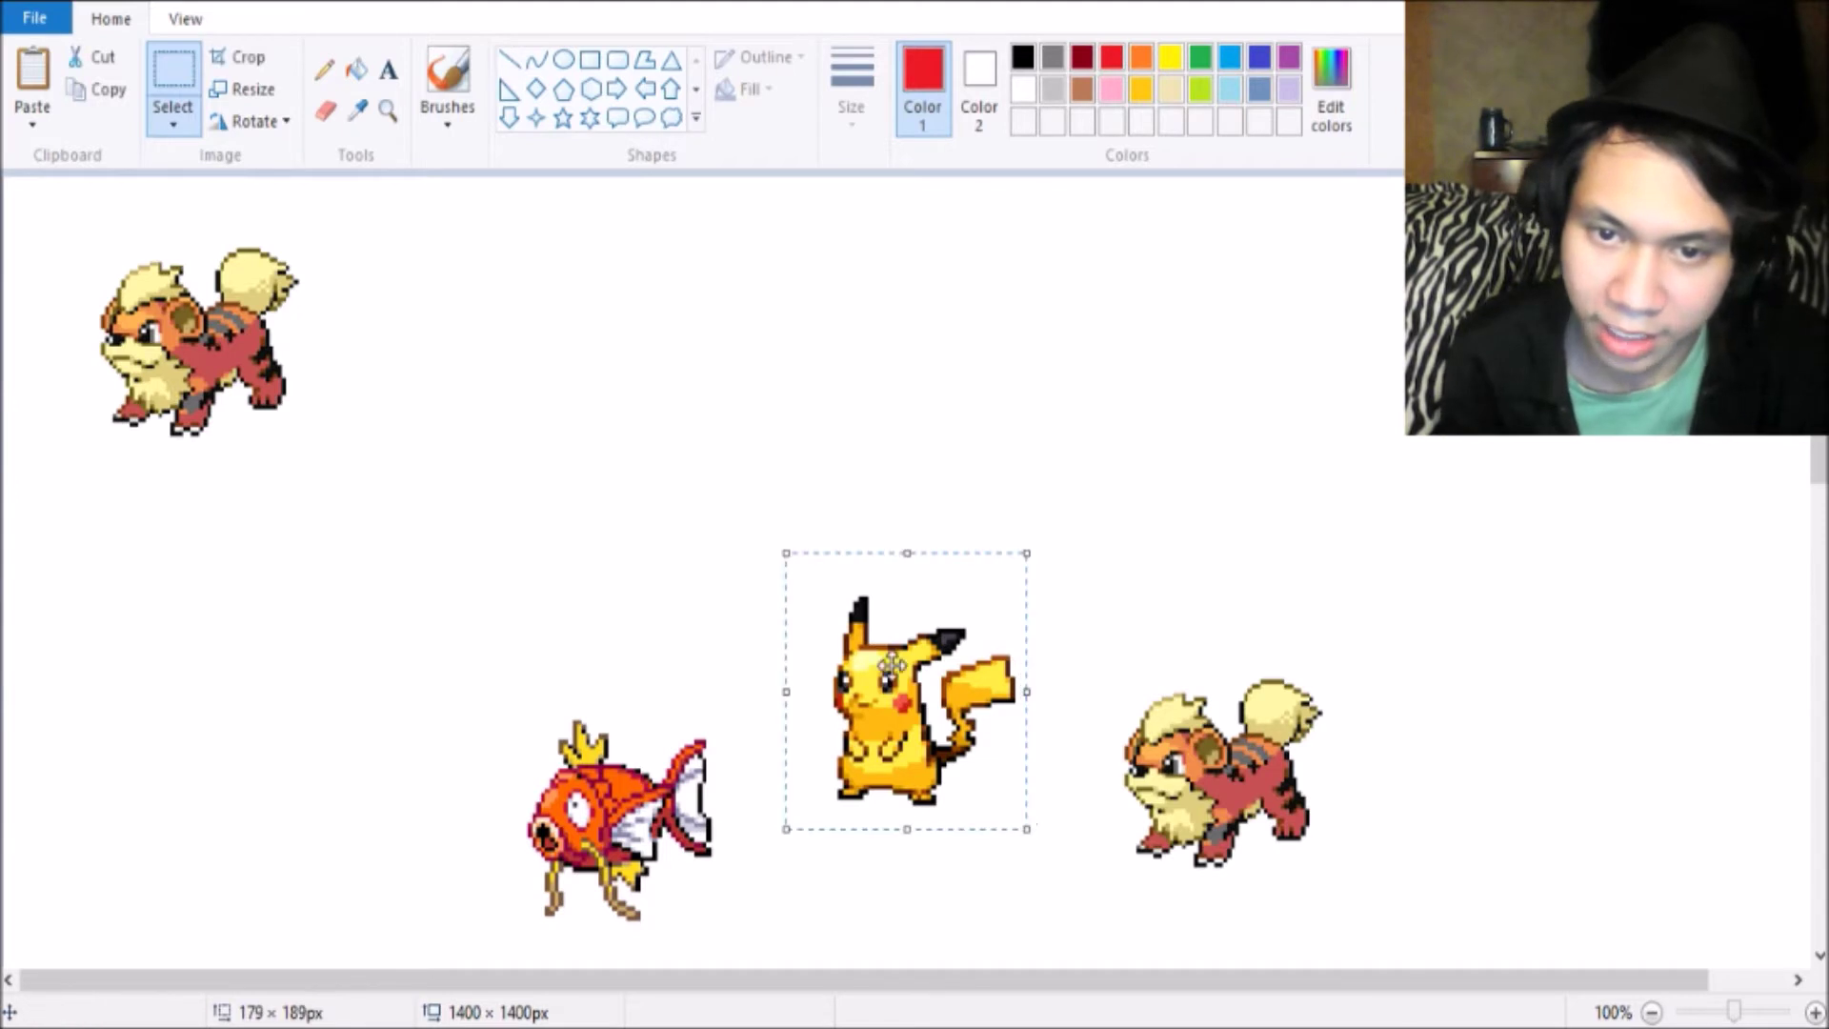
pyautogui.hotkey('ctrl', 'c')
pyautogui.click(502, 527)
pyautogui.hotkey('ctrl', 'v')
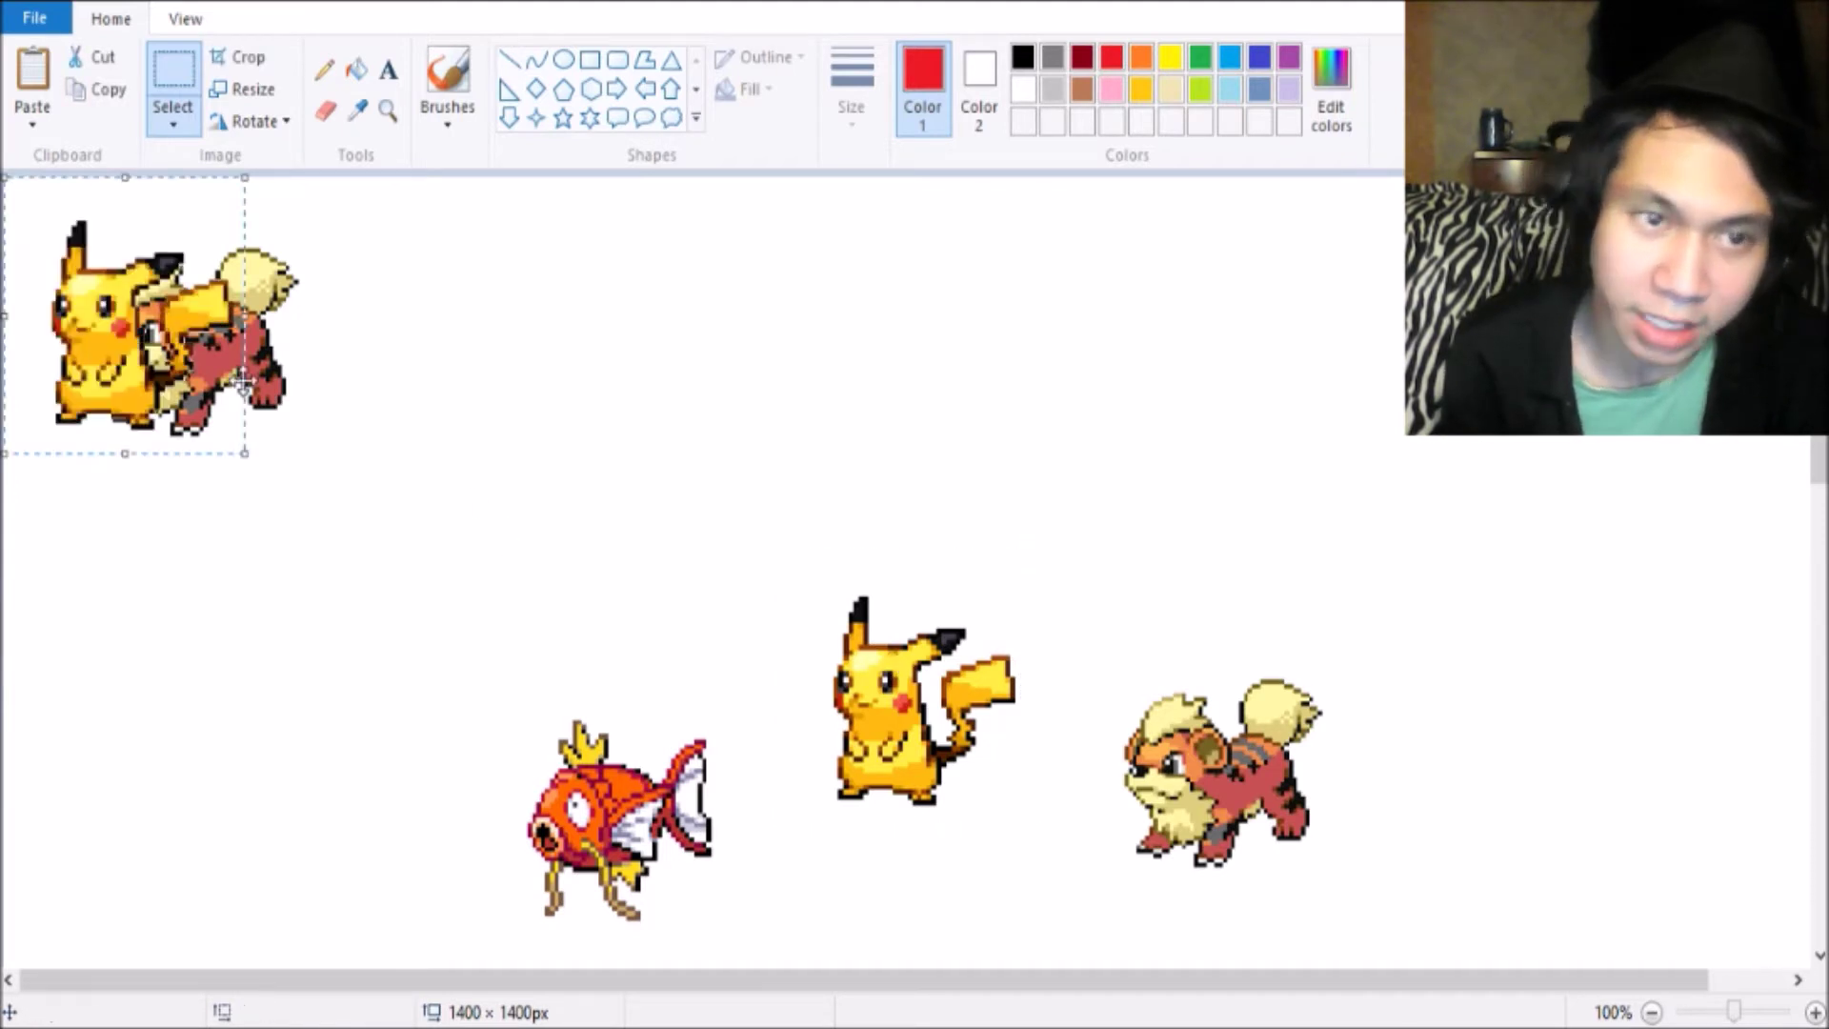
pyautogui.moveTo(167, 347); pyautogui.dragTo(485, 492)
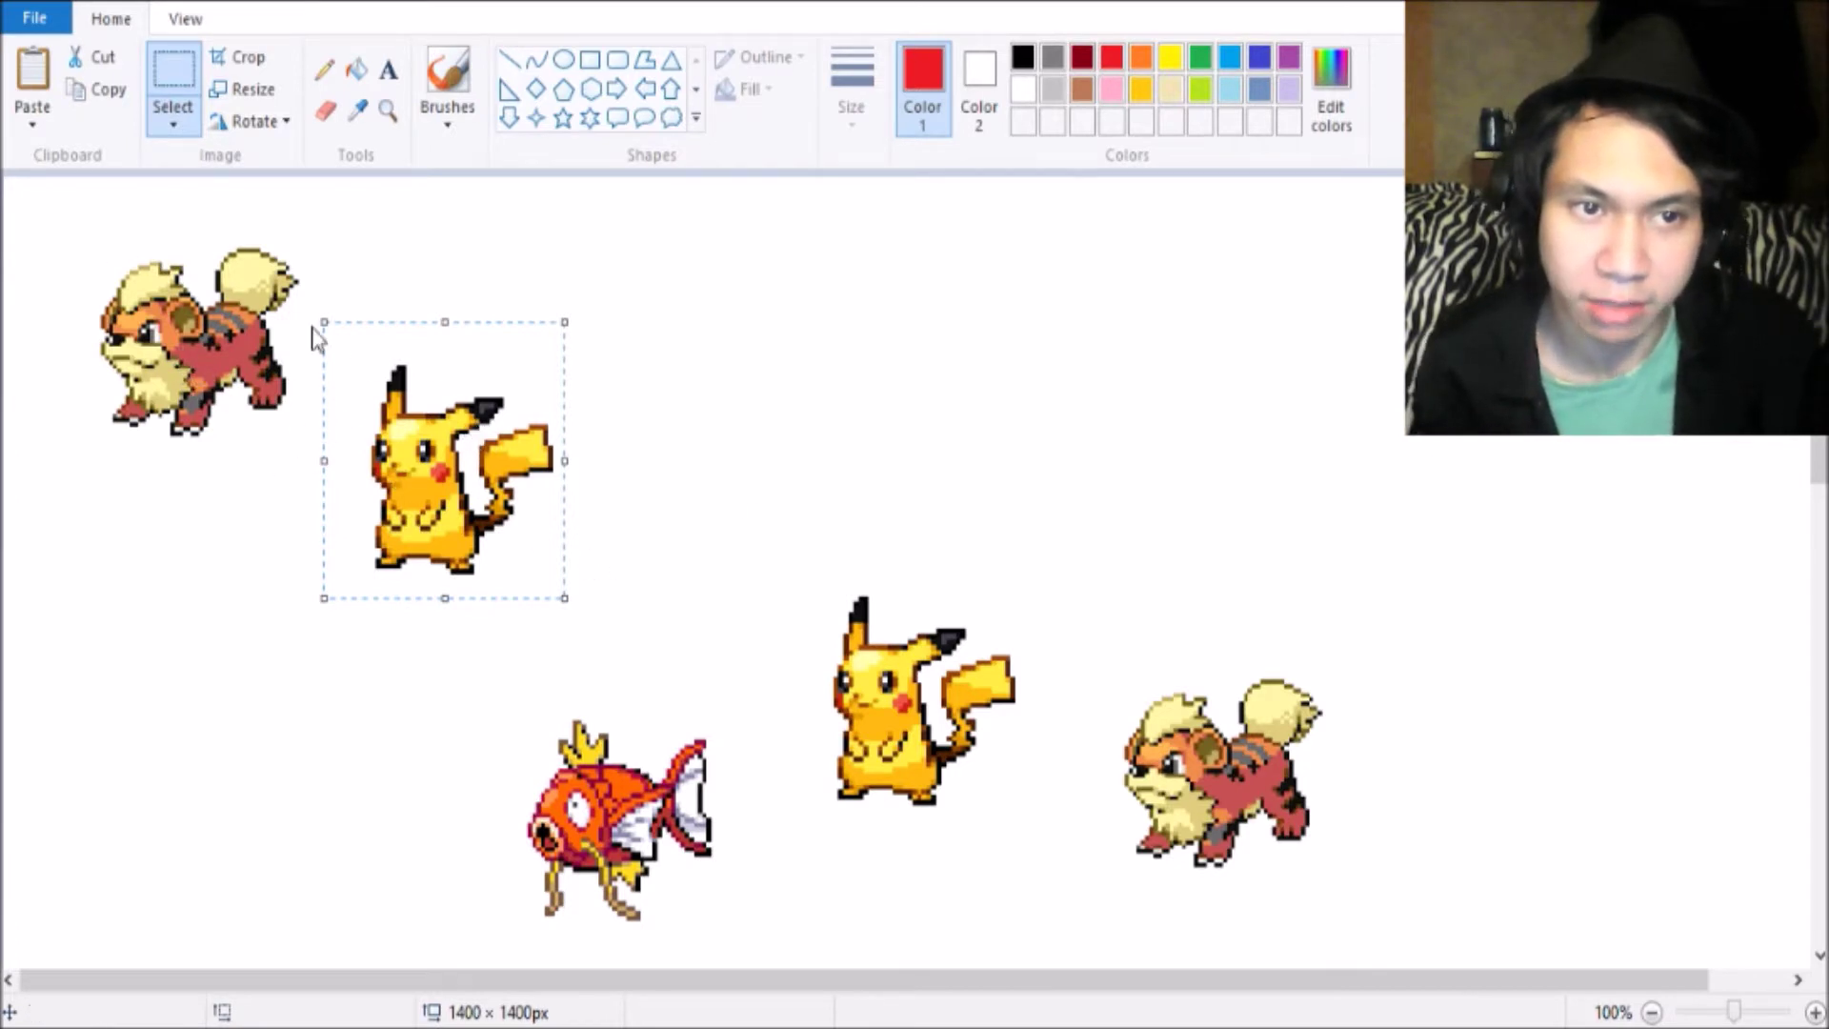
# Cut out the Growlithe copy's head with a free-form selection at 200% zoom and move it far right of the body.
pyautogui.click(391, 112)
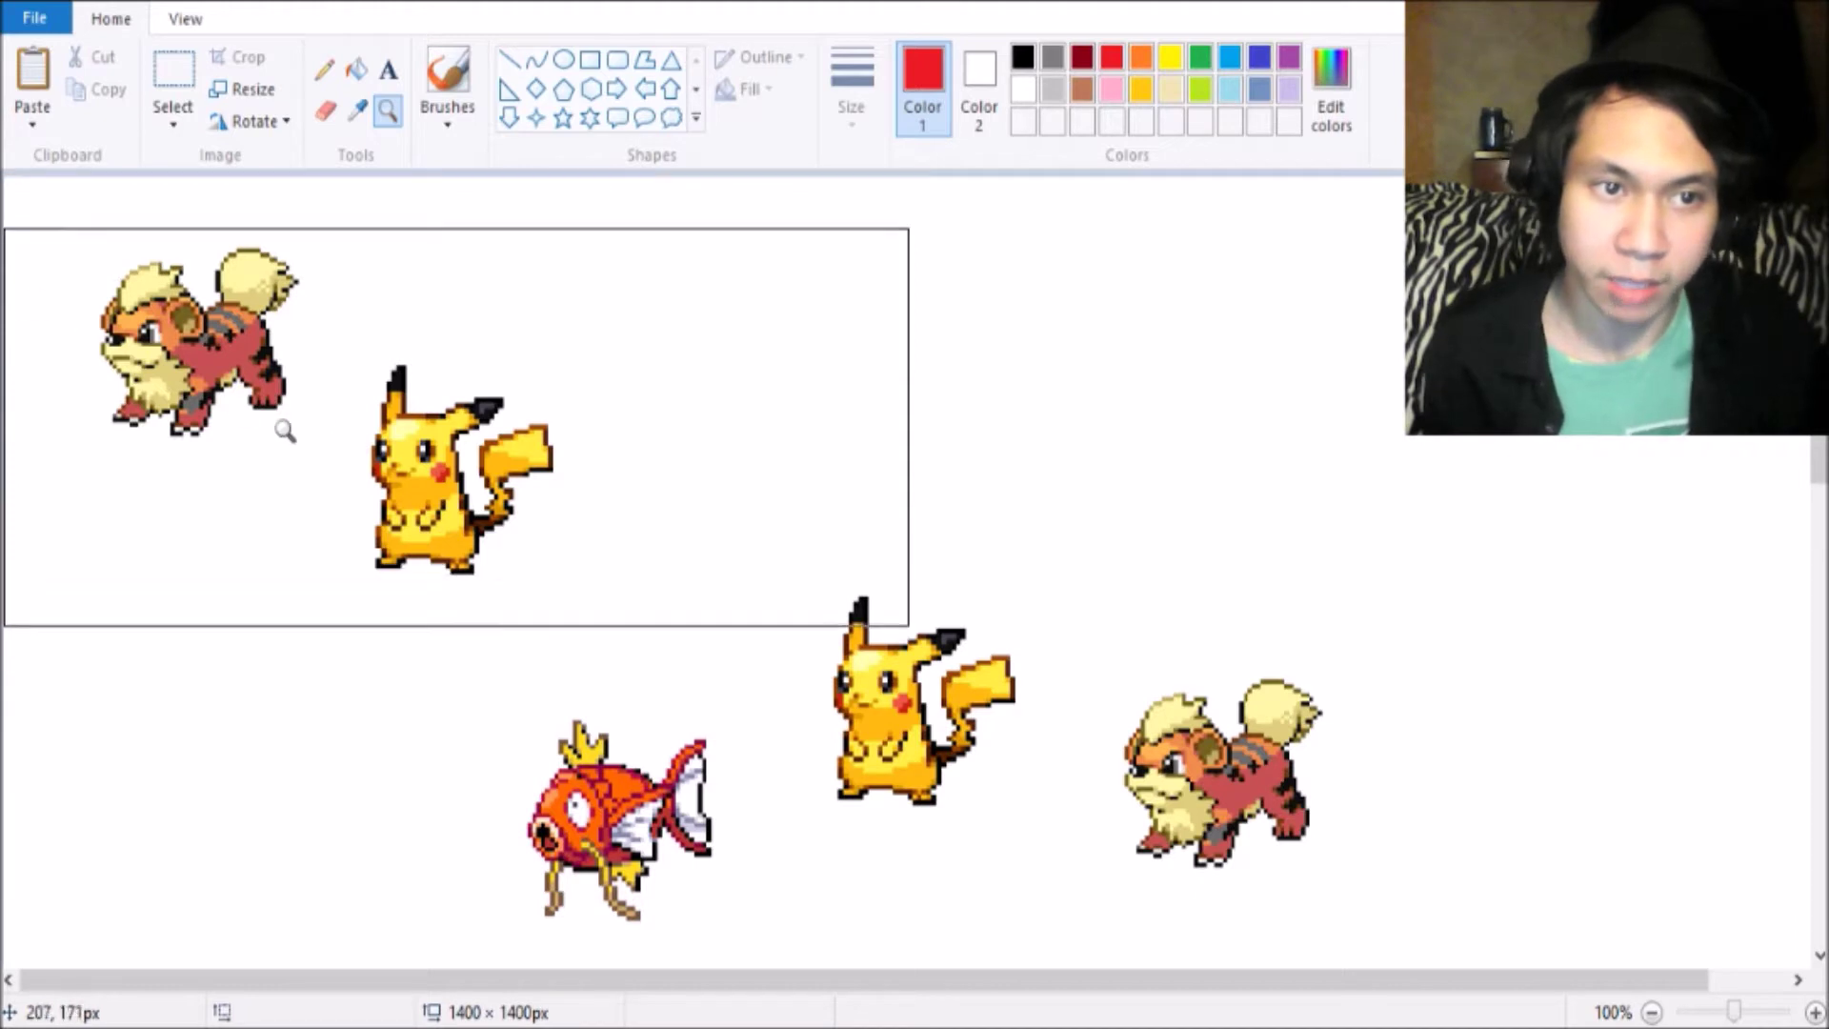
pyautogui.click(286, 373)
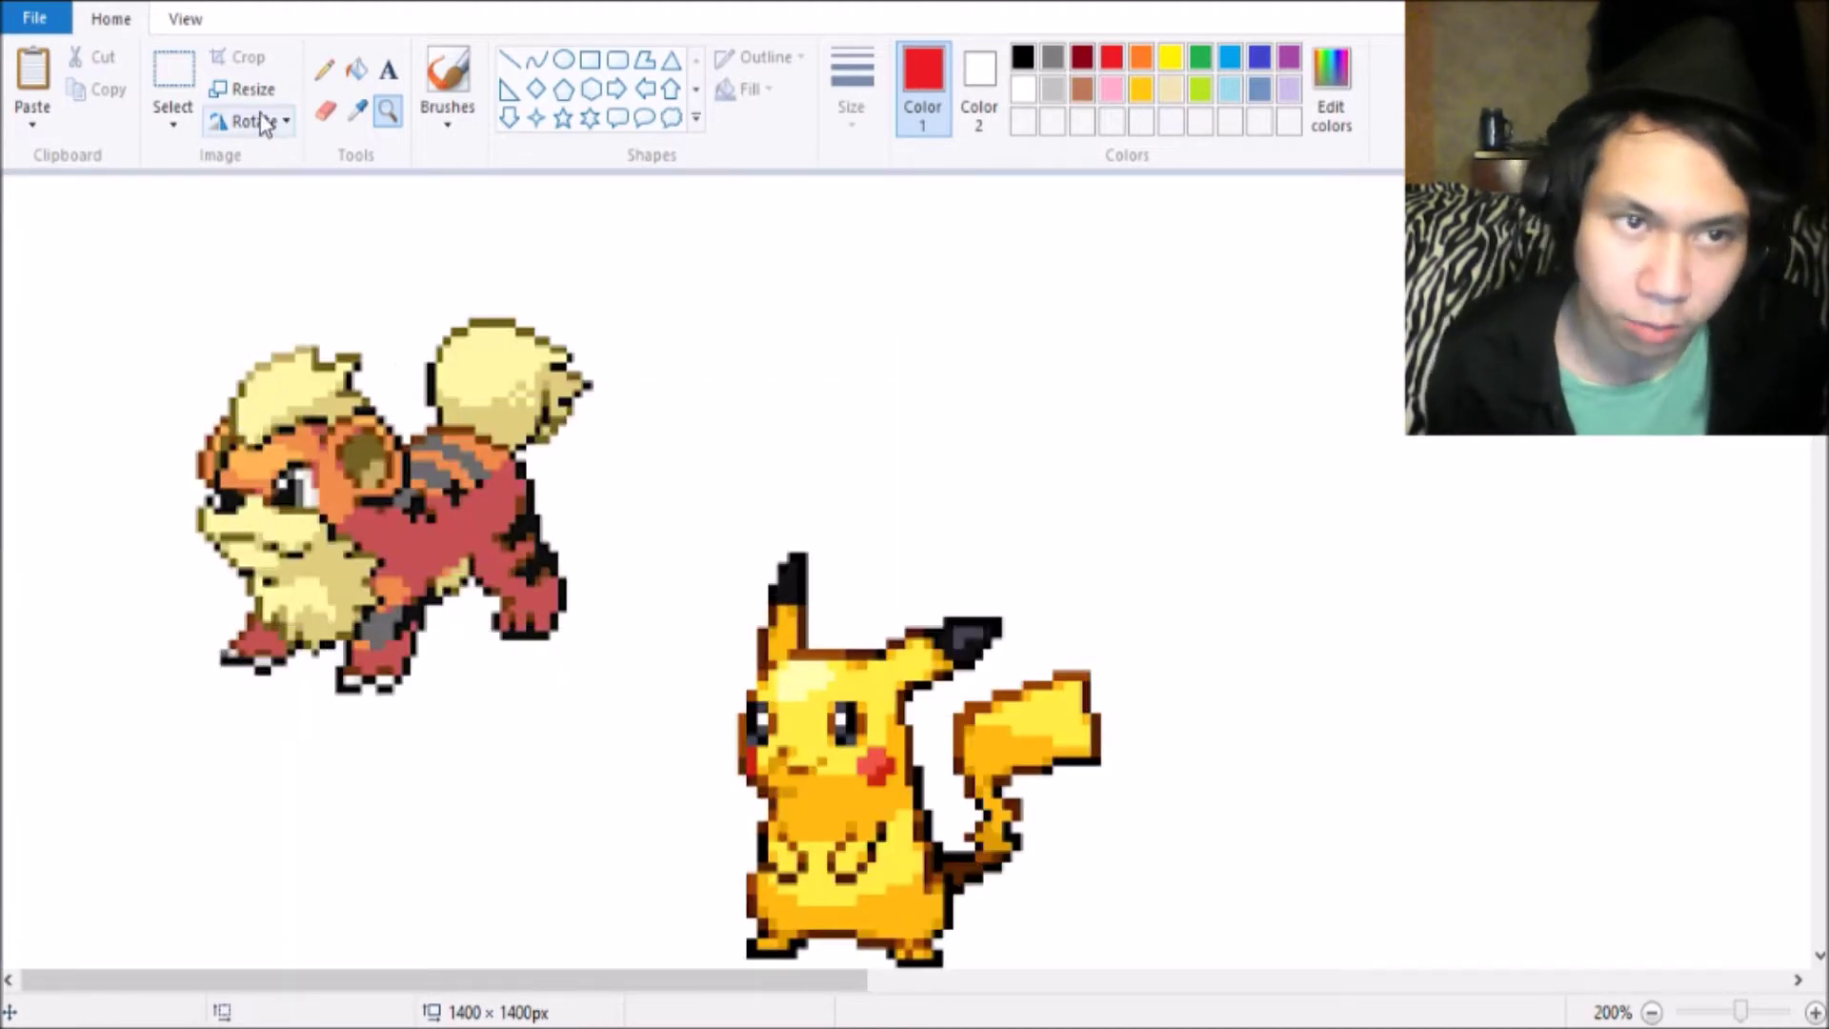
pyautogui.click(173, 95)
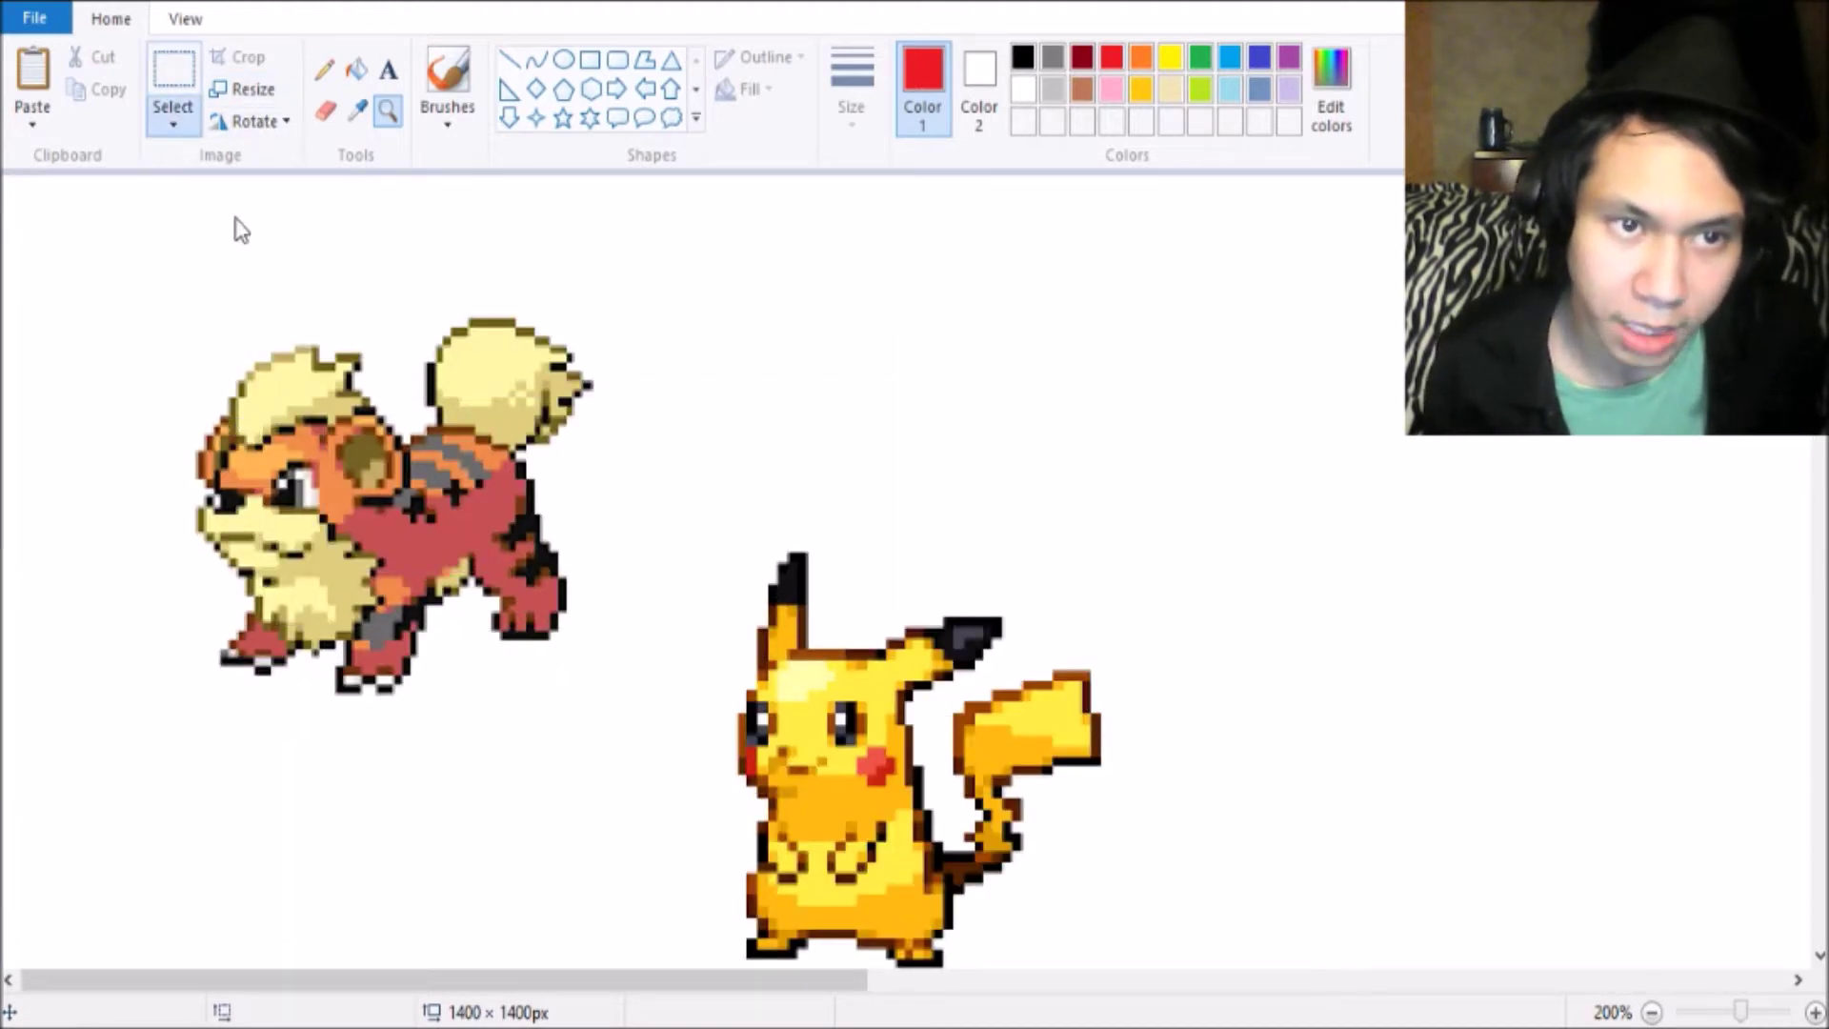
pyautogui.click(295, 219)
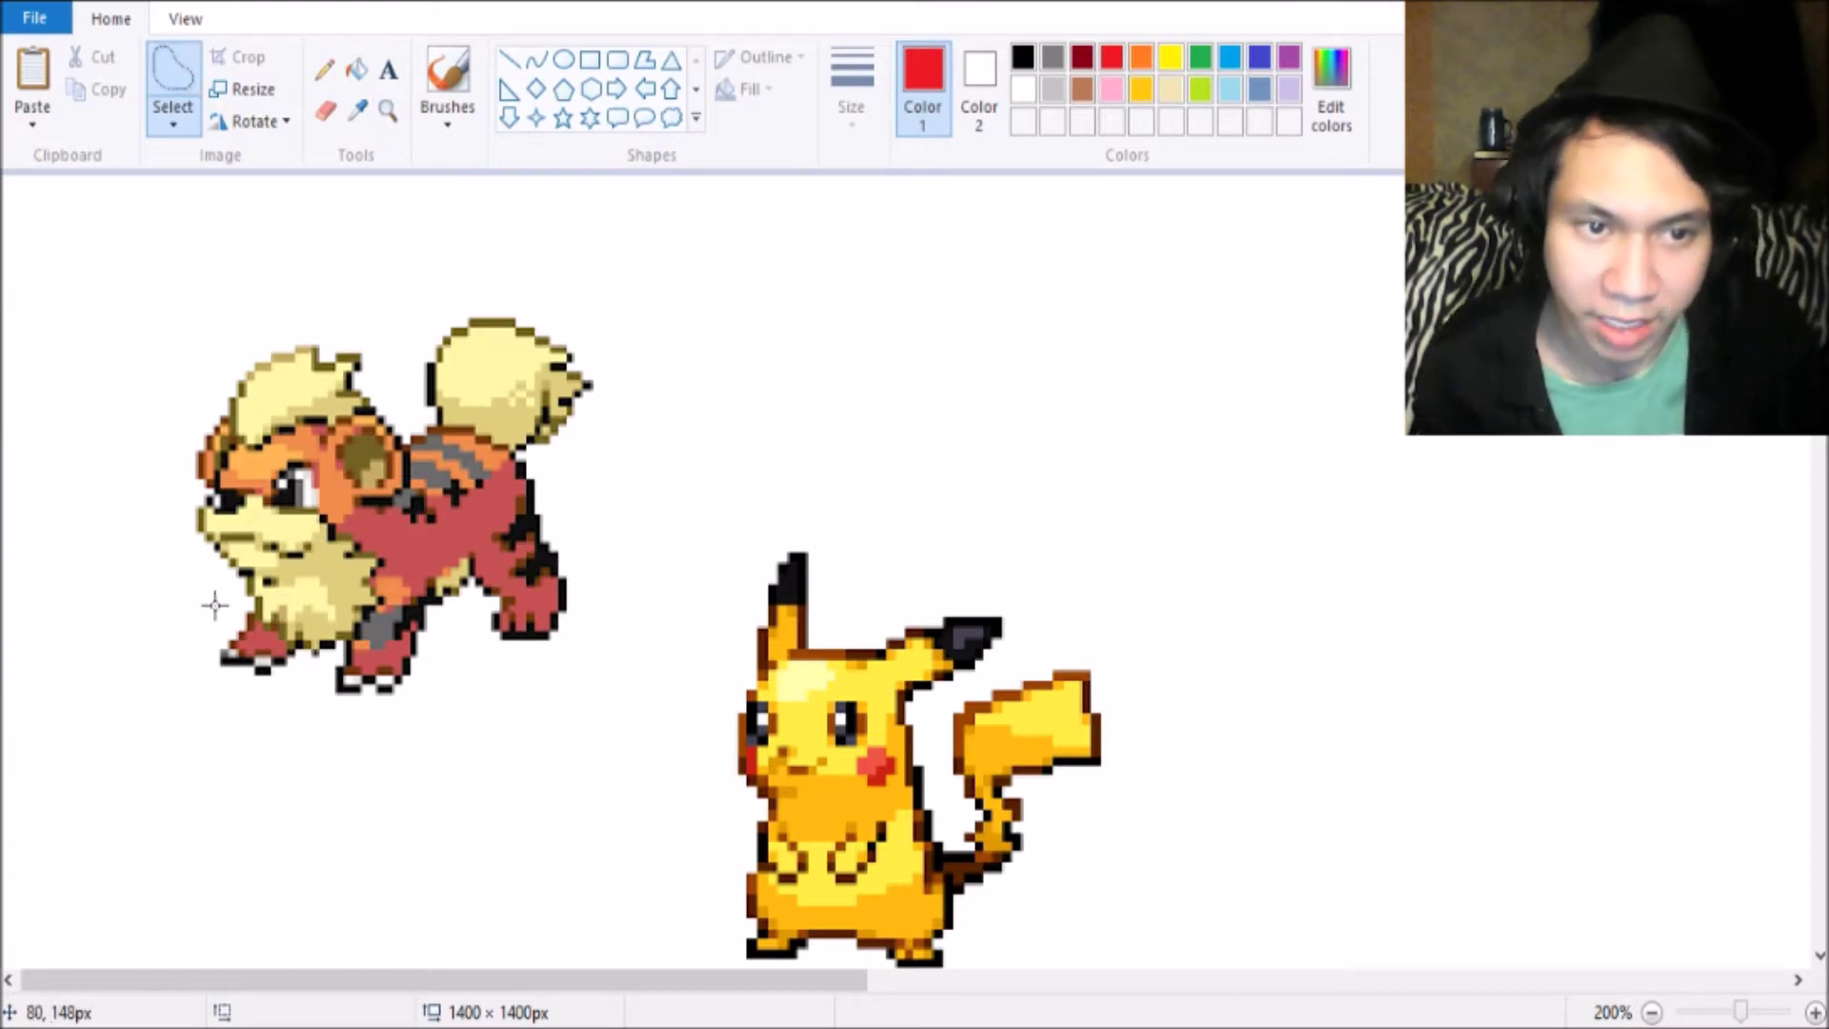
pyautogui.moveTo(210, 602)
pyautogui.mouseDown()
pyautogui.moveTo(329, 576)
pyautogui.moveTo(388, 539)
pyautogui.moveTo(429, 382)
pyautogui.moveTo(407, 338)
pyautogui.moveTo(233, 333)
pyautogui.moveTo(201, 356)
pyautogui.moveTo(132, 462)
pyautogui.moveTo(164, 595)
pyautogui.moveTo(243, 610)
pyautogui.mouseUp()
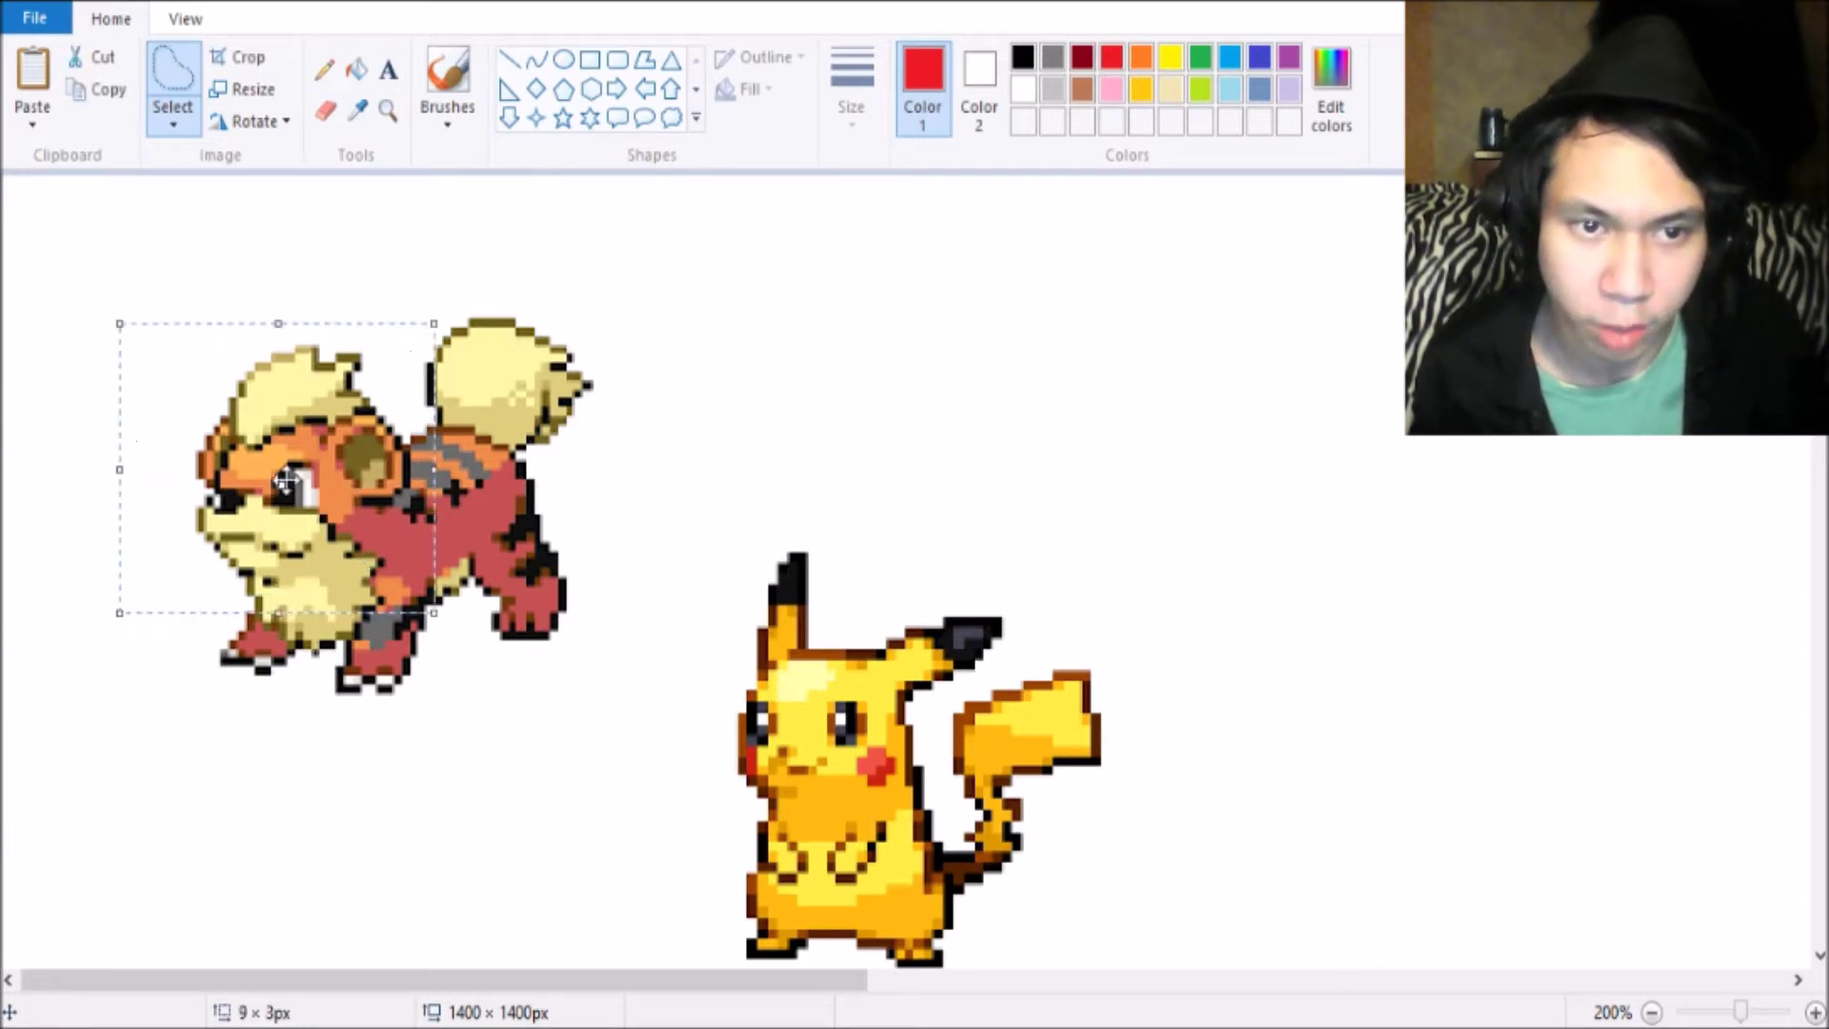
pyautogui.moveTo(310, 481); pyautogui.dragTo(1527, 545)
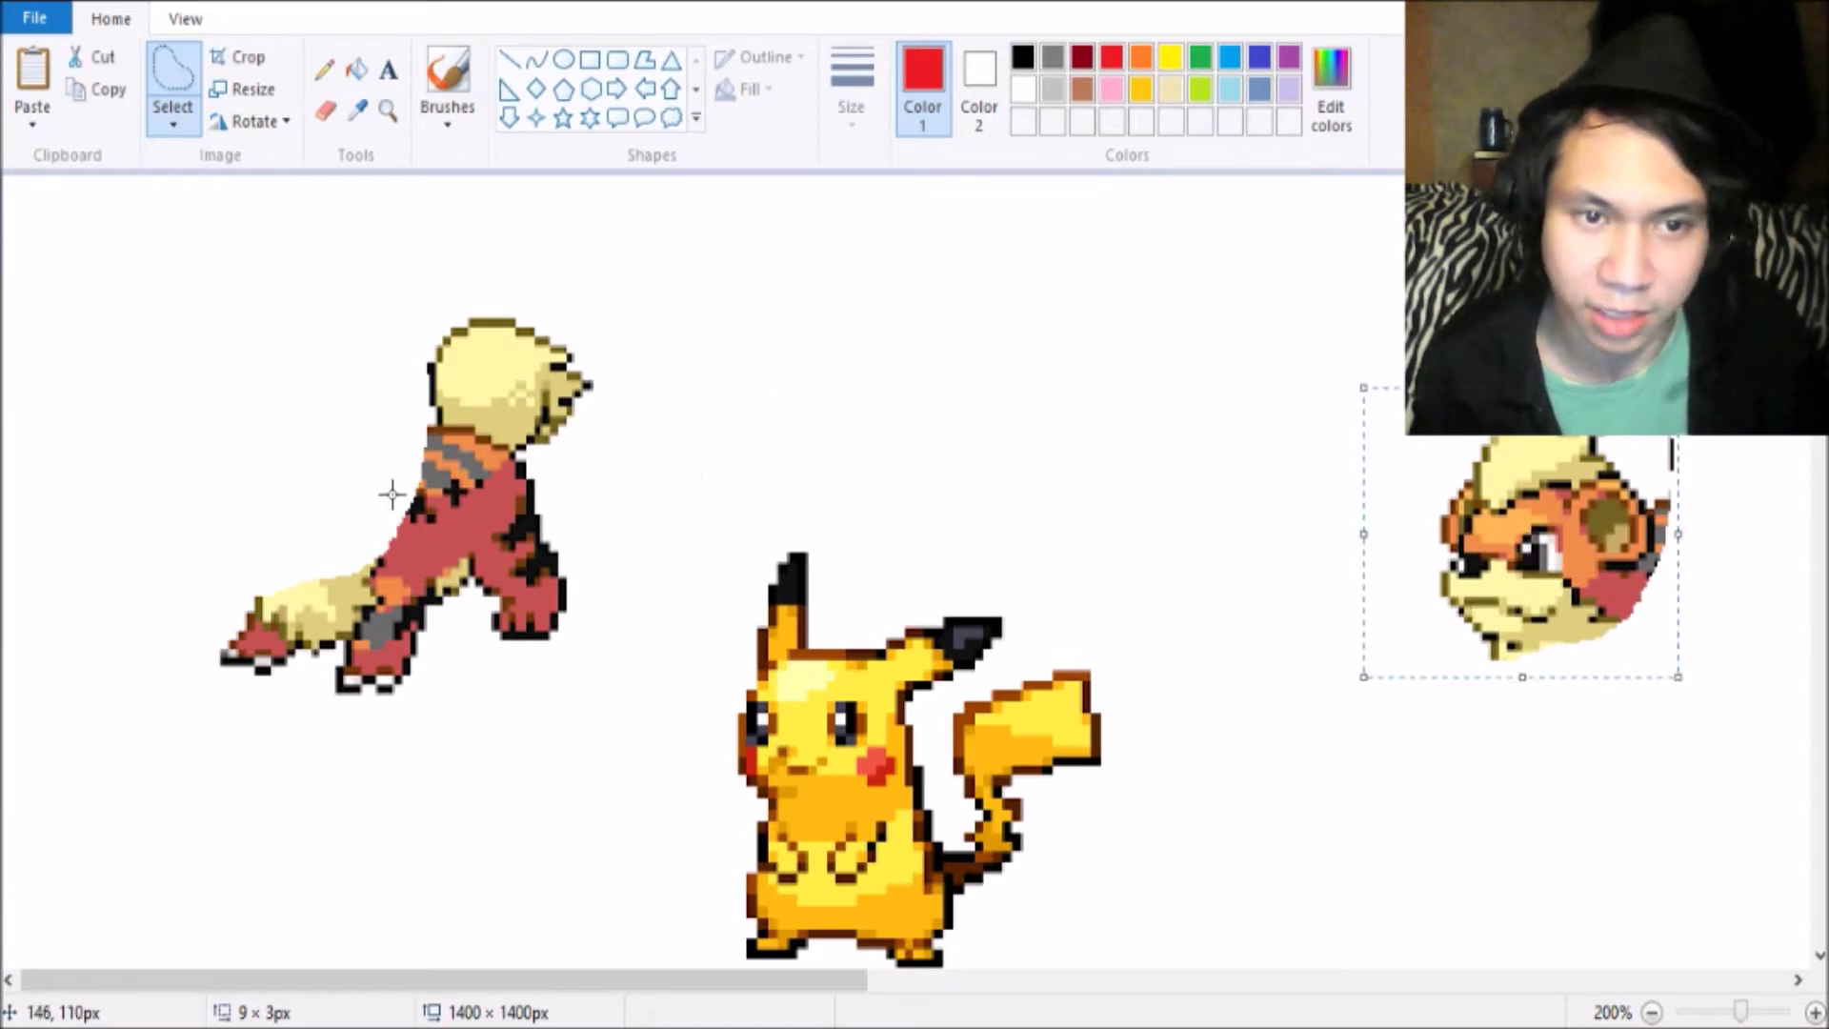
pyautogui.click(1759, 535)
pyautogui.click(188, 126)
pyautogui.click(289, 201)
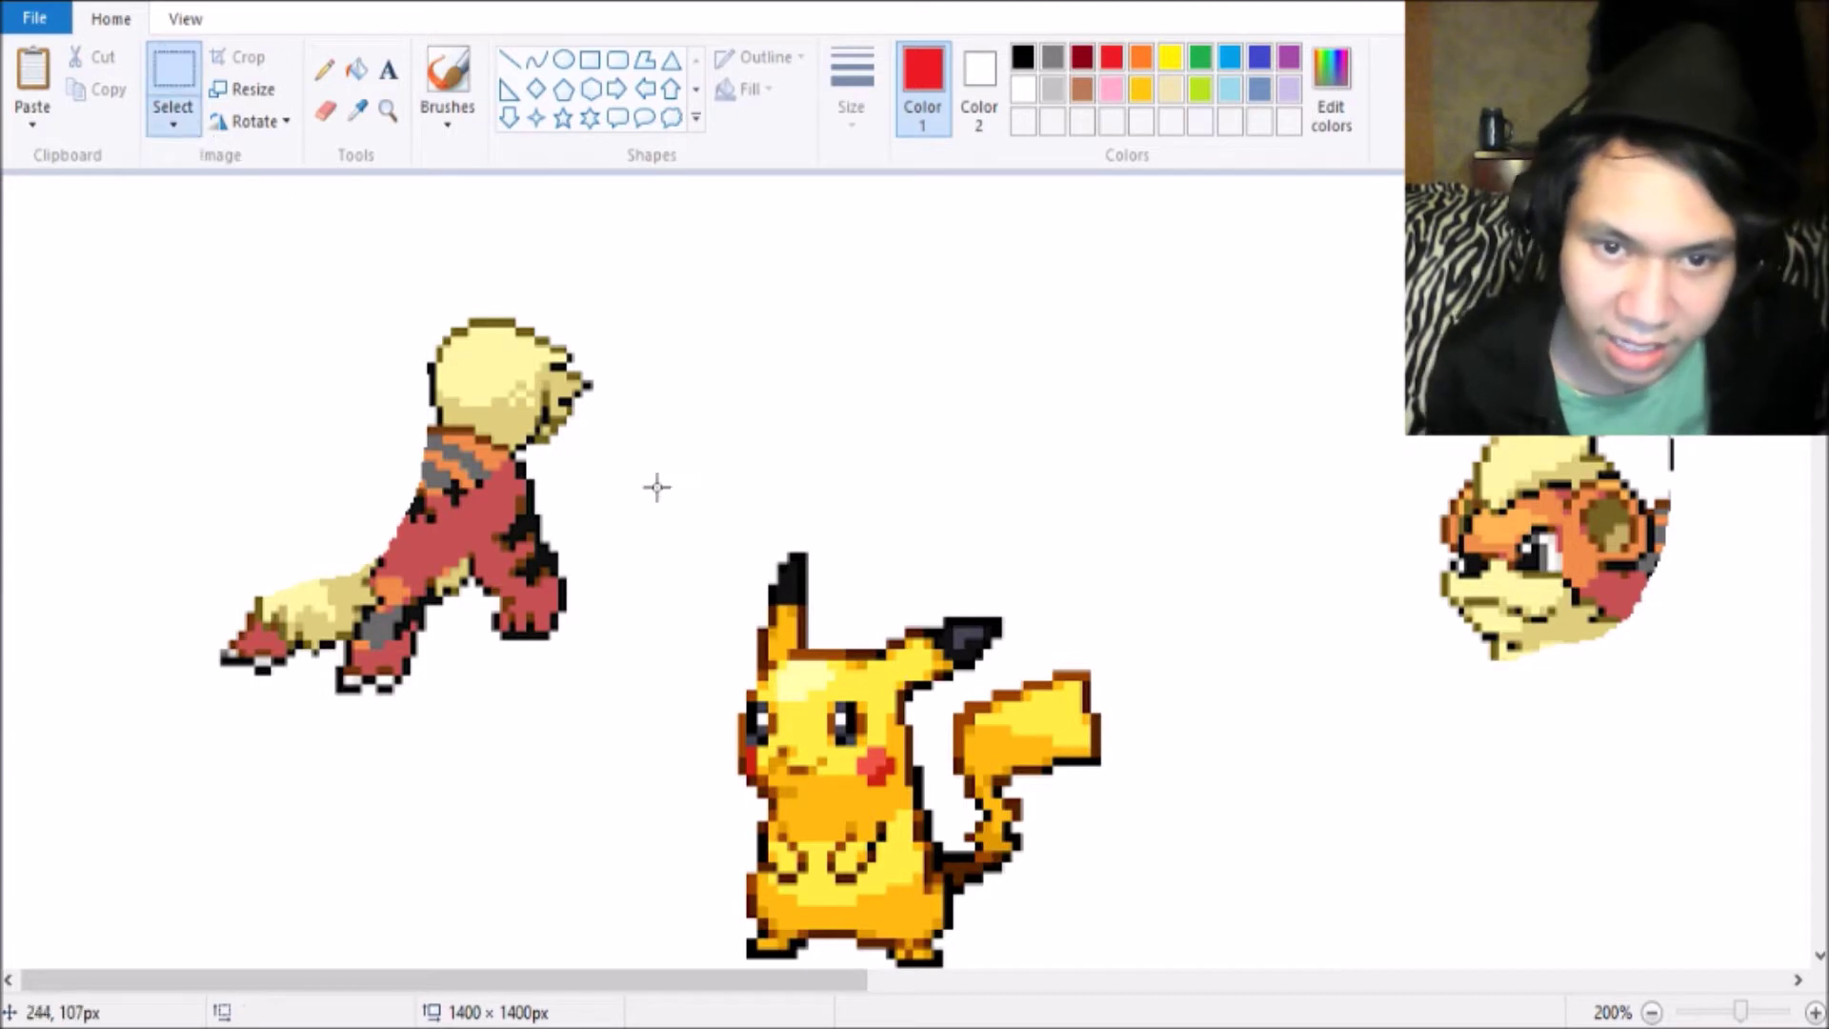
pyautogui.moveTo(661, 489); pyautogui.dragTo(666, 493)
pyautogui.click(185, 133)
pyautogui.click(208, 235)
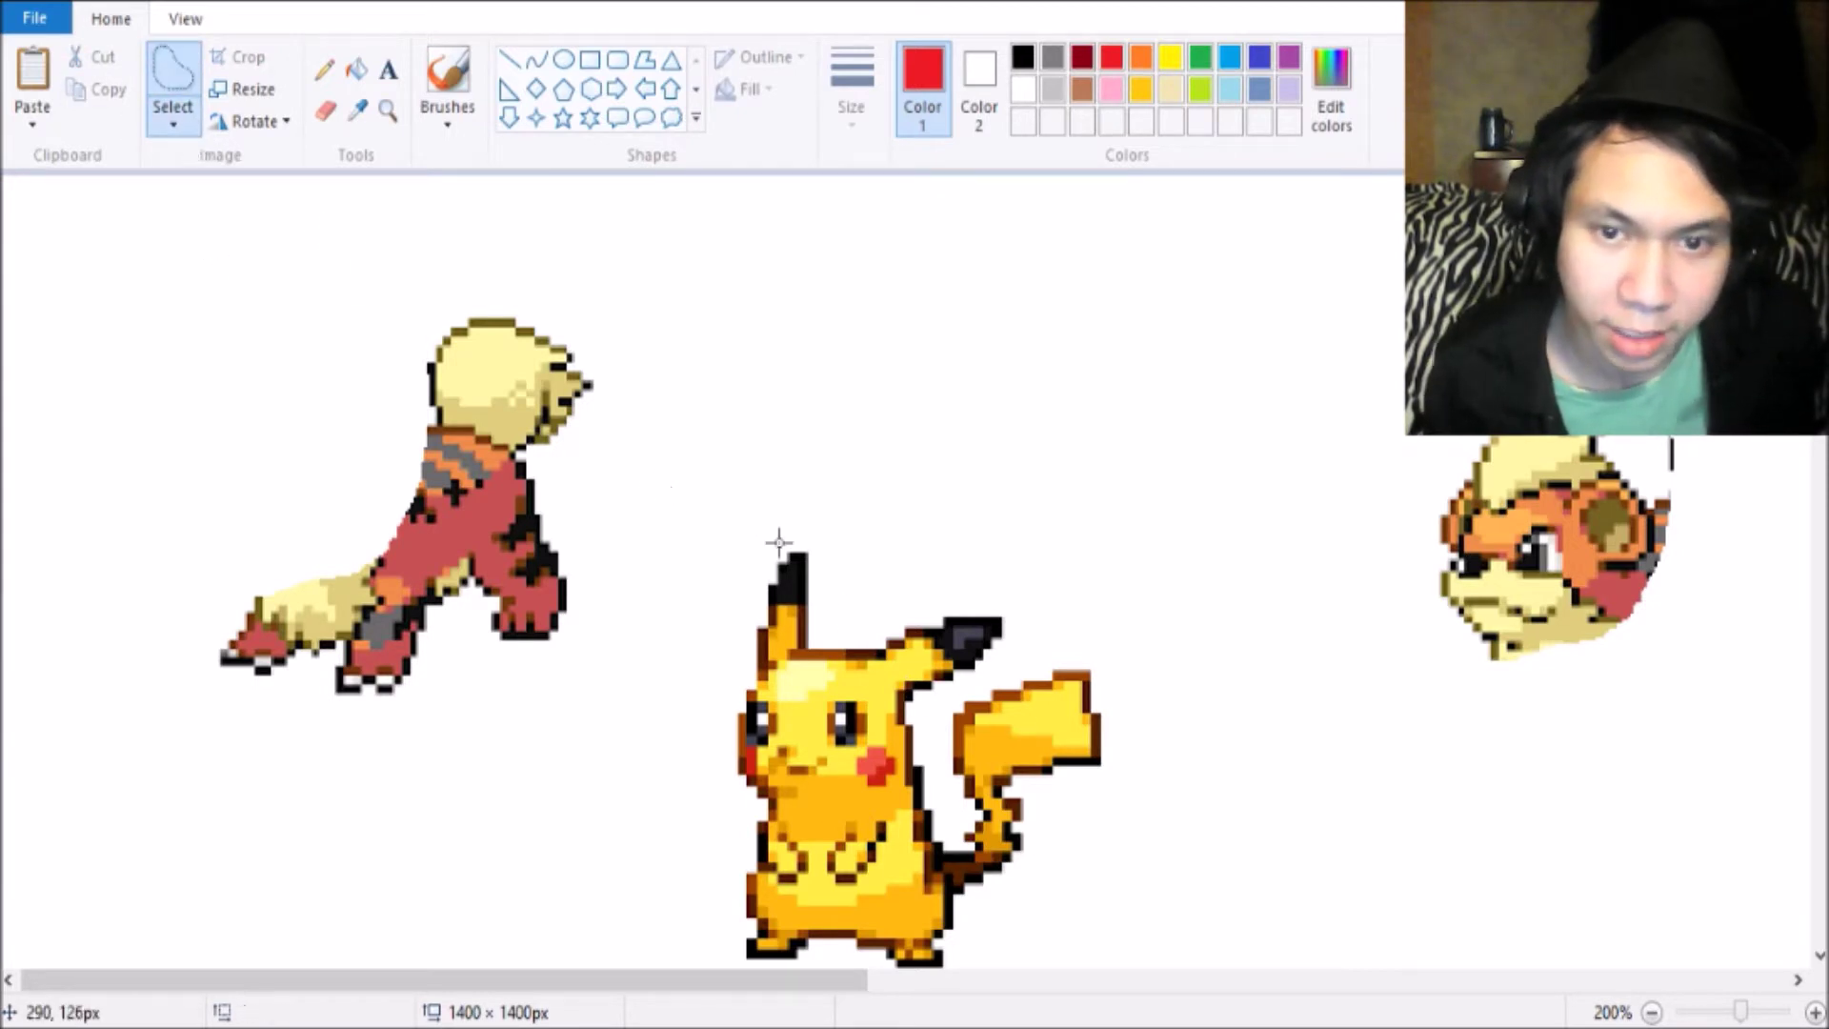
# Cut out the Pikachu copy's head and ears with a free-form selection and position it over the headless Growlithe body's neck.
pyautogui.moveTo(658, 808)
pyautogui.mouseDown()
pyautogui.moveTo(918, 790)
pyautogui.moveTo(956, 692)
pyautogui.moveTo(1036, 602)
pyautogui.moveTo(965, 548)
pyautogui.moveTo(779, 525)
pyautogui.moveTo(681, 609)
pyautogui.moveTo(659, 808)
pyautogui.mouseUp()
pyautogui.moveTo(855, 725); pyautogui.dragTo(320, 420)
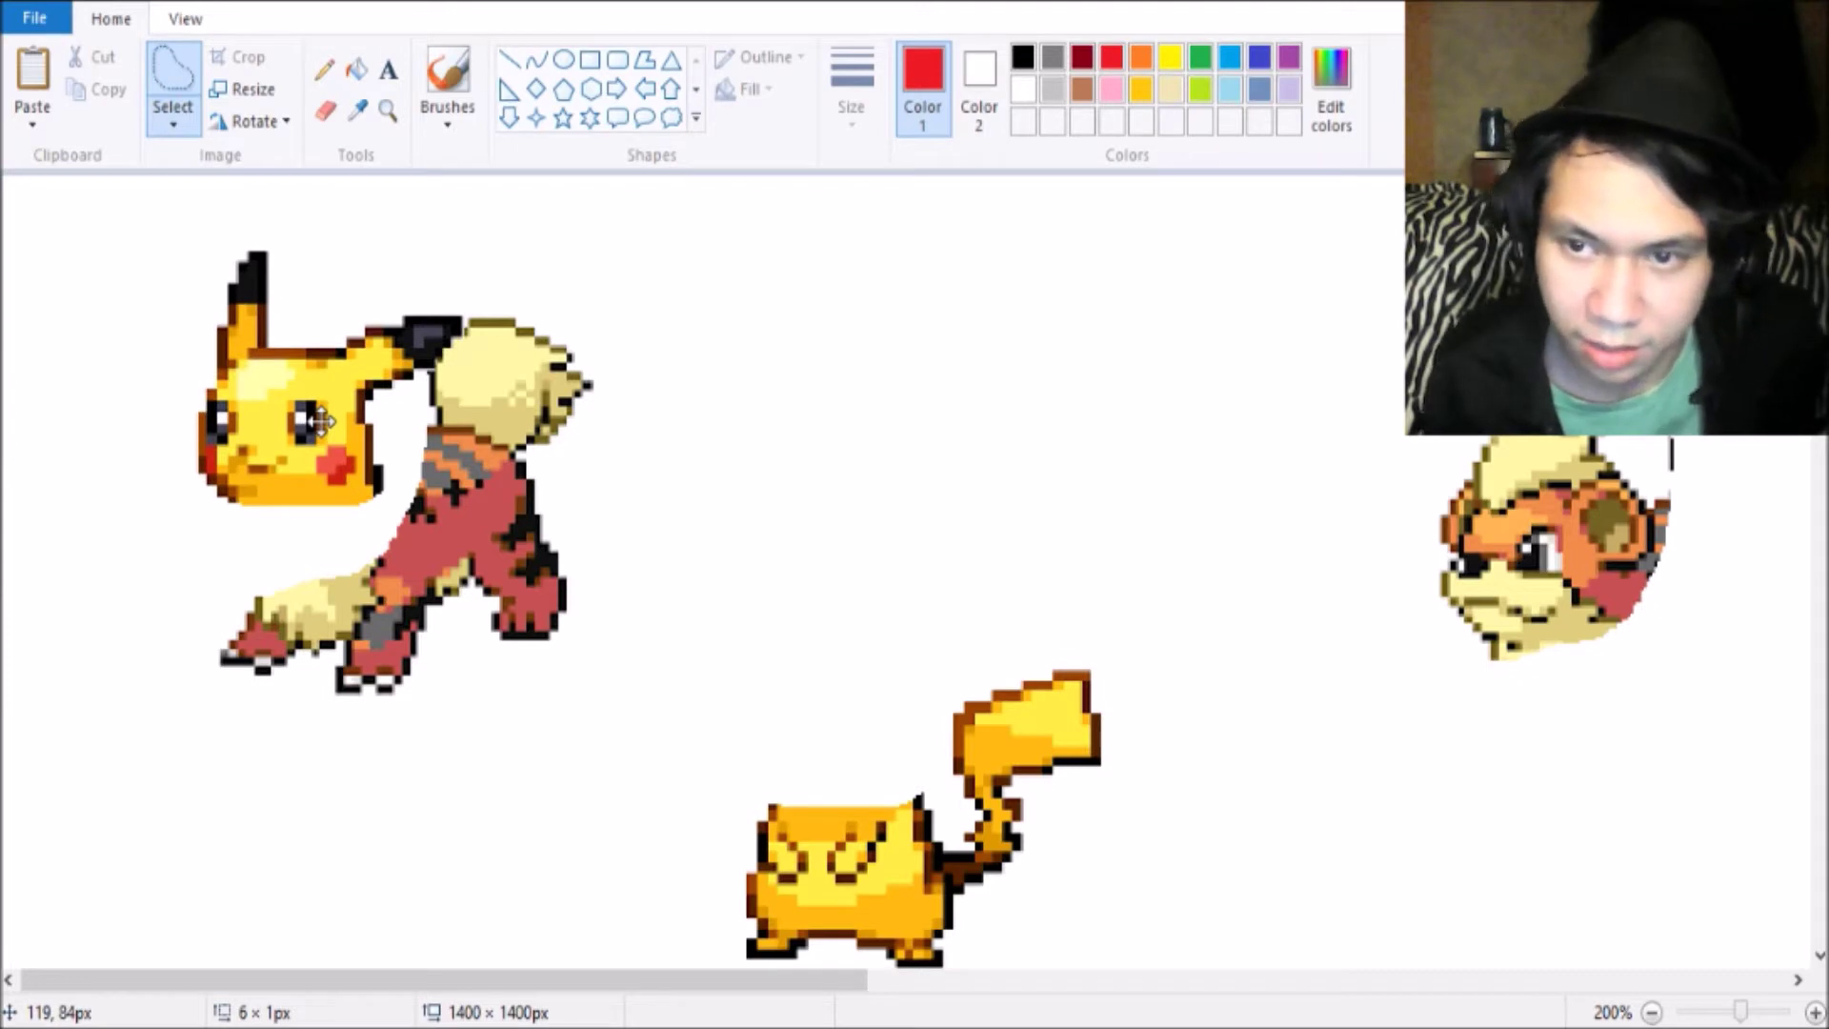
pyautogui.moveTo(320, 420); pyautogui.dragTo(333, 440)
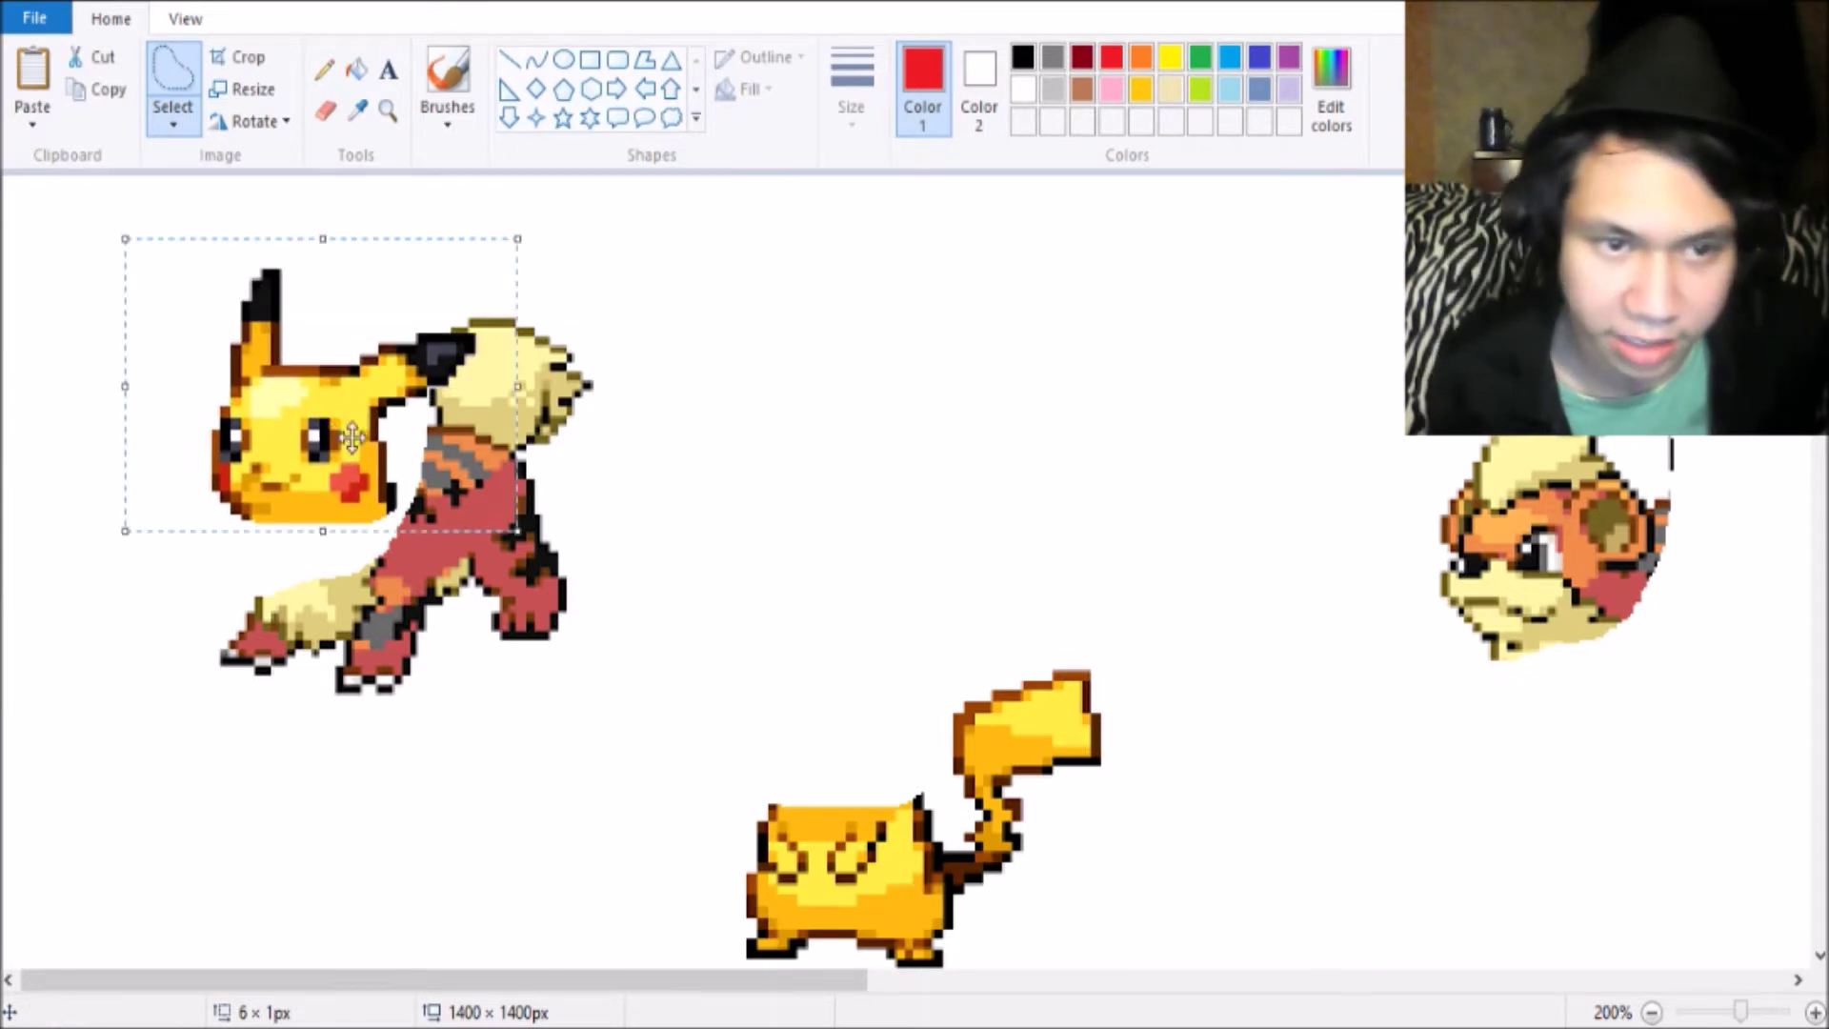
pyautogui.click(930, 490)
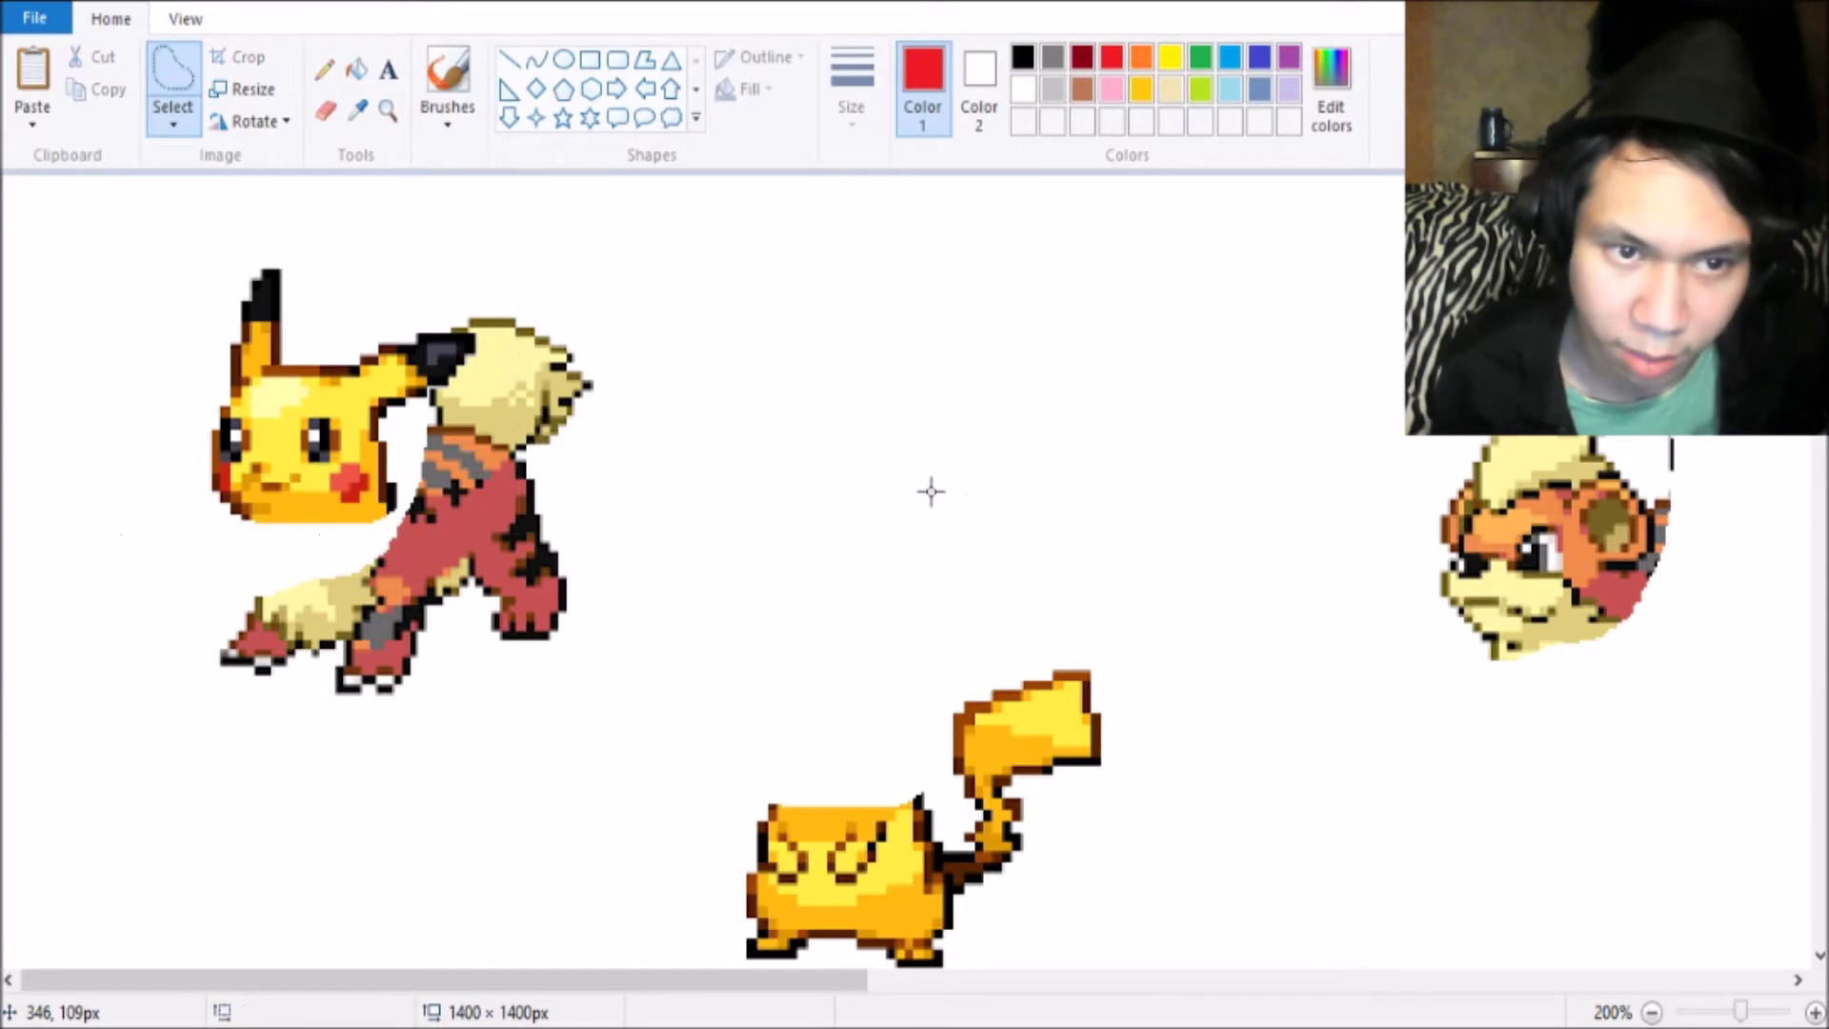
# Sample the dark brown of Pikachu's chin outline and pencil a front neck line from the chin to Growlithe's chest fur.
pyautogui.click(387, 111)
pyautogui.click(386, 508)
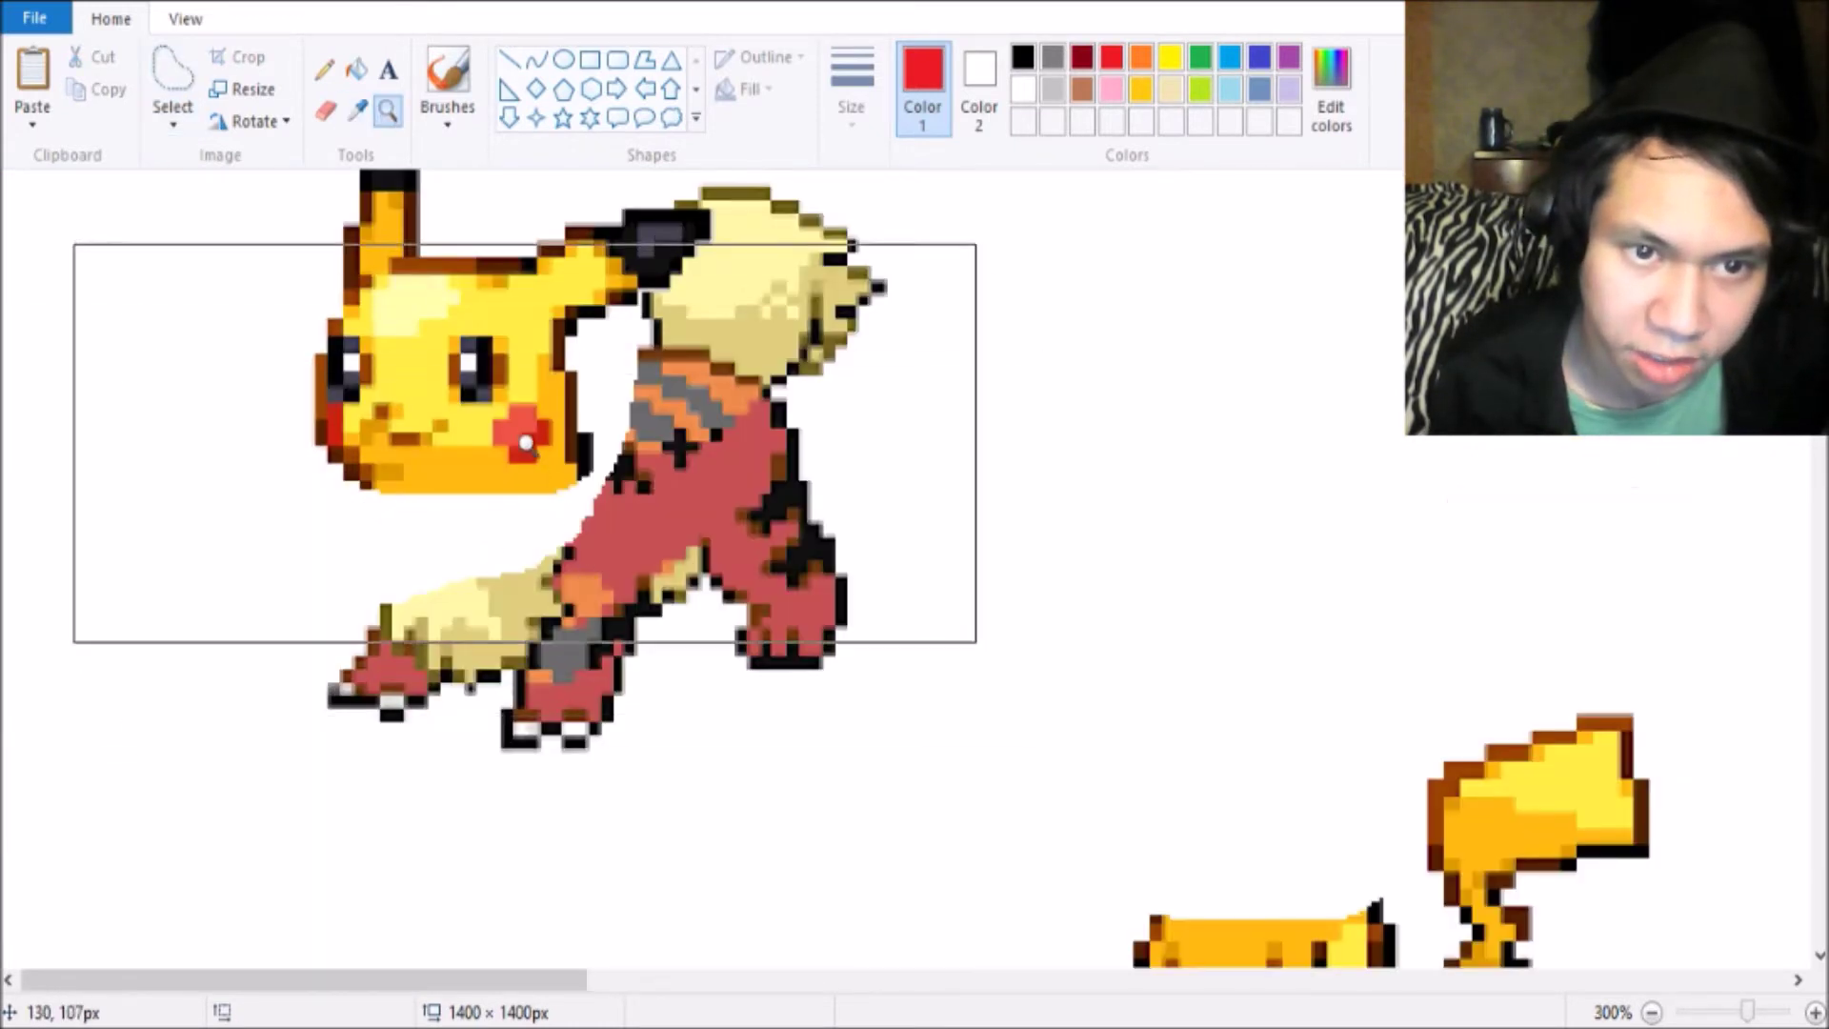
pyautogui.click(523, 437)
pyautogui.click(357, 111)
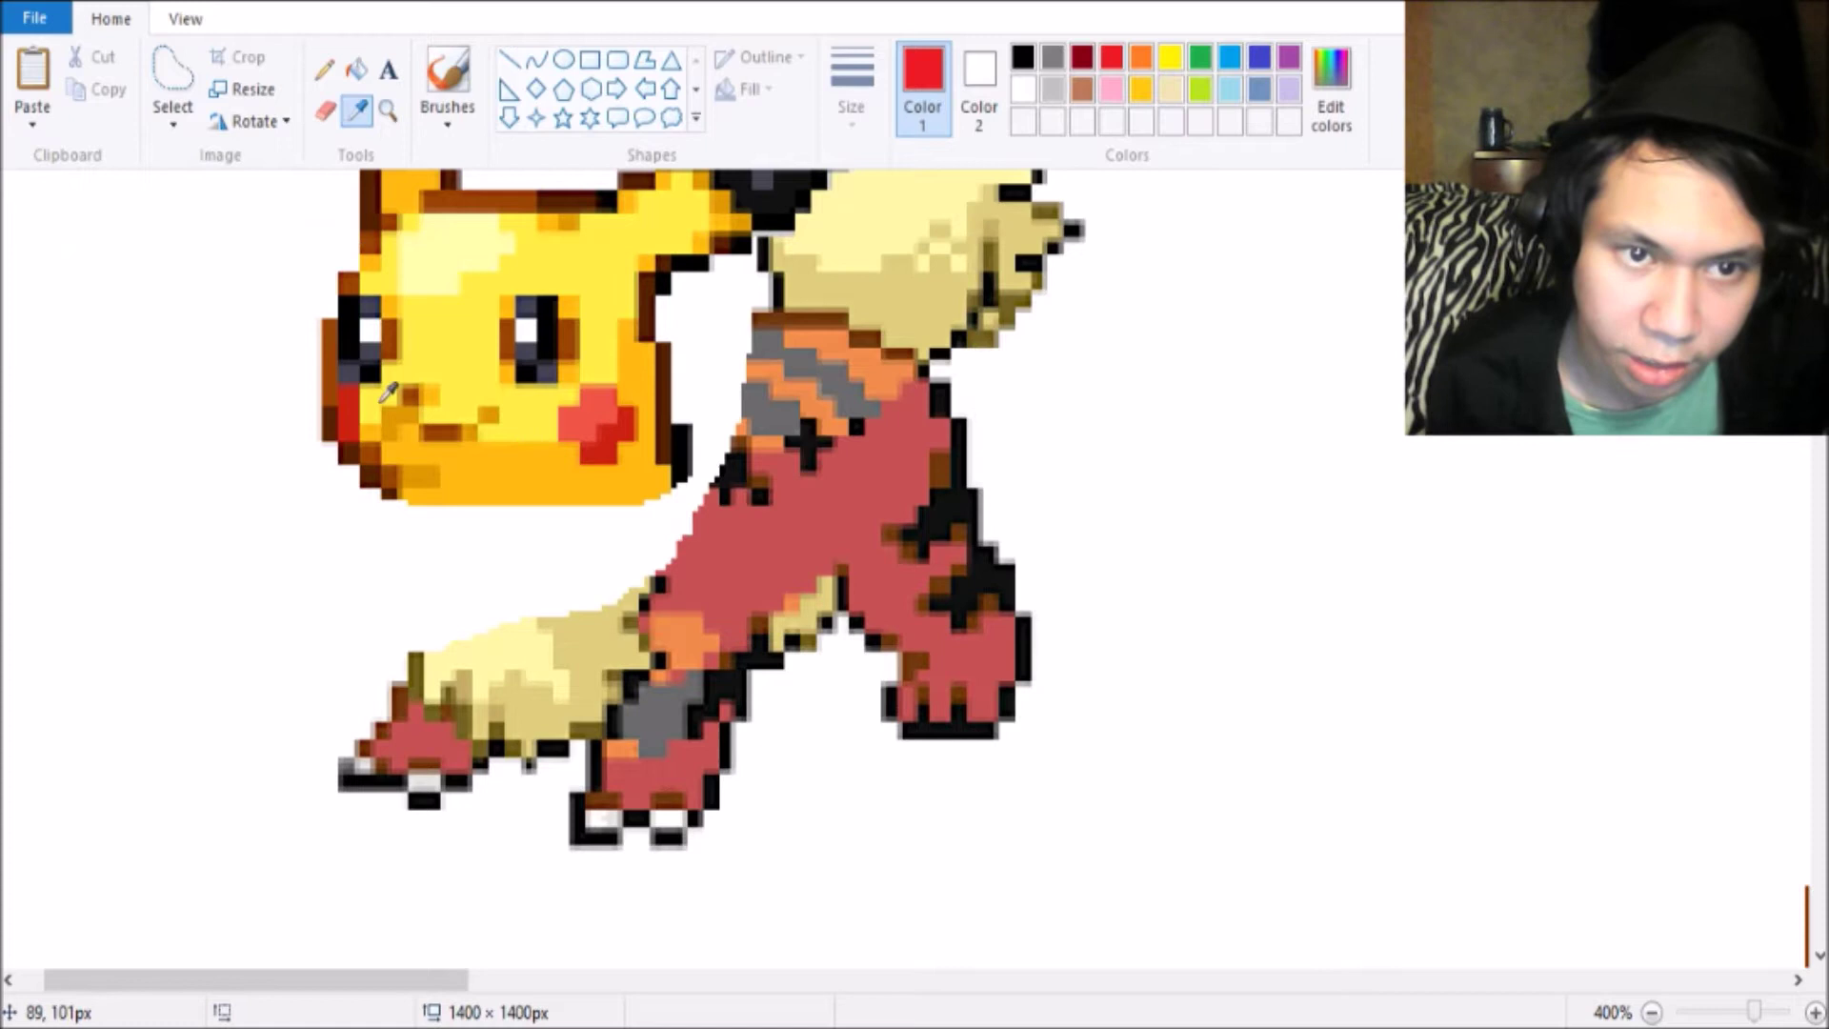
pyautogui.click(396, 481)
pyautogui.click(324, 68)
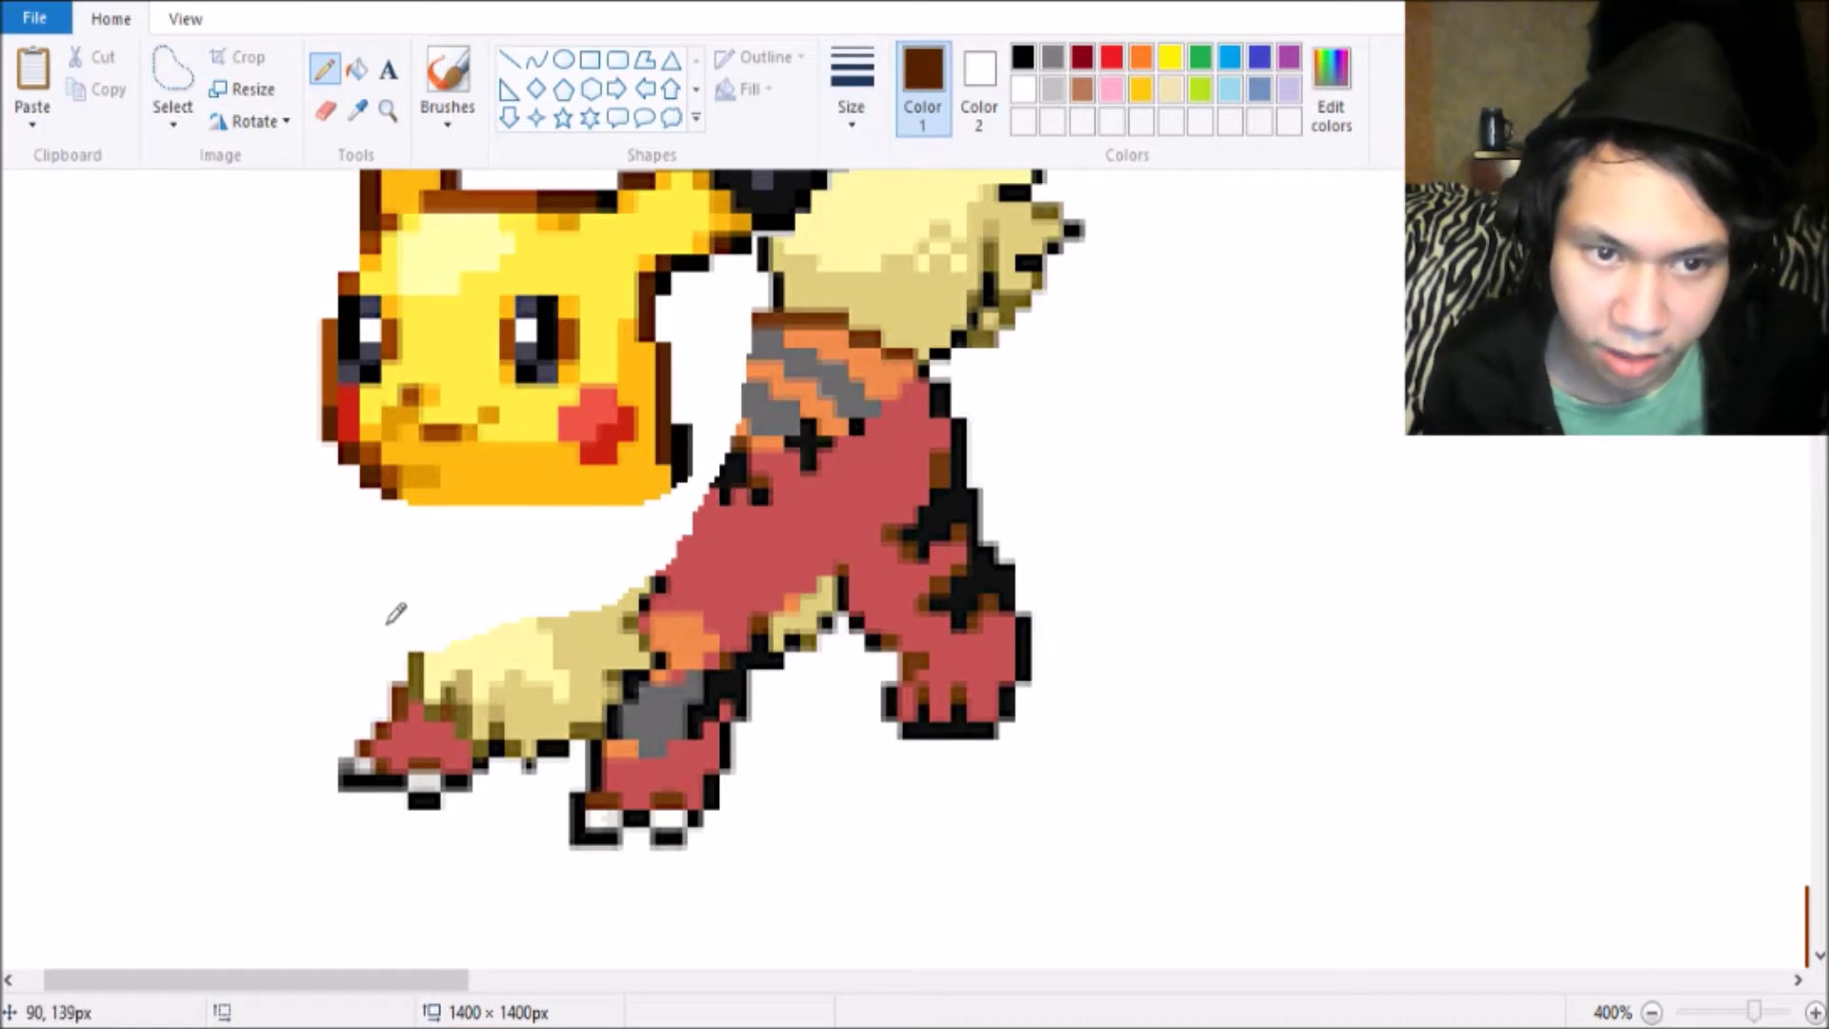
pyautogui.moveTo(420, 646); pyautogui.dragTo(402, 513)
# Pencil a curved brown line from the back of Pikachu's head to Growlithe's back and erase the head's lower rear corner.
pyautogui.scroll(2, 838, 481)
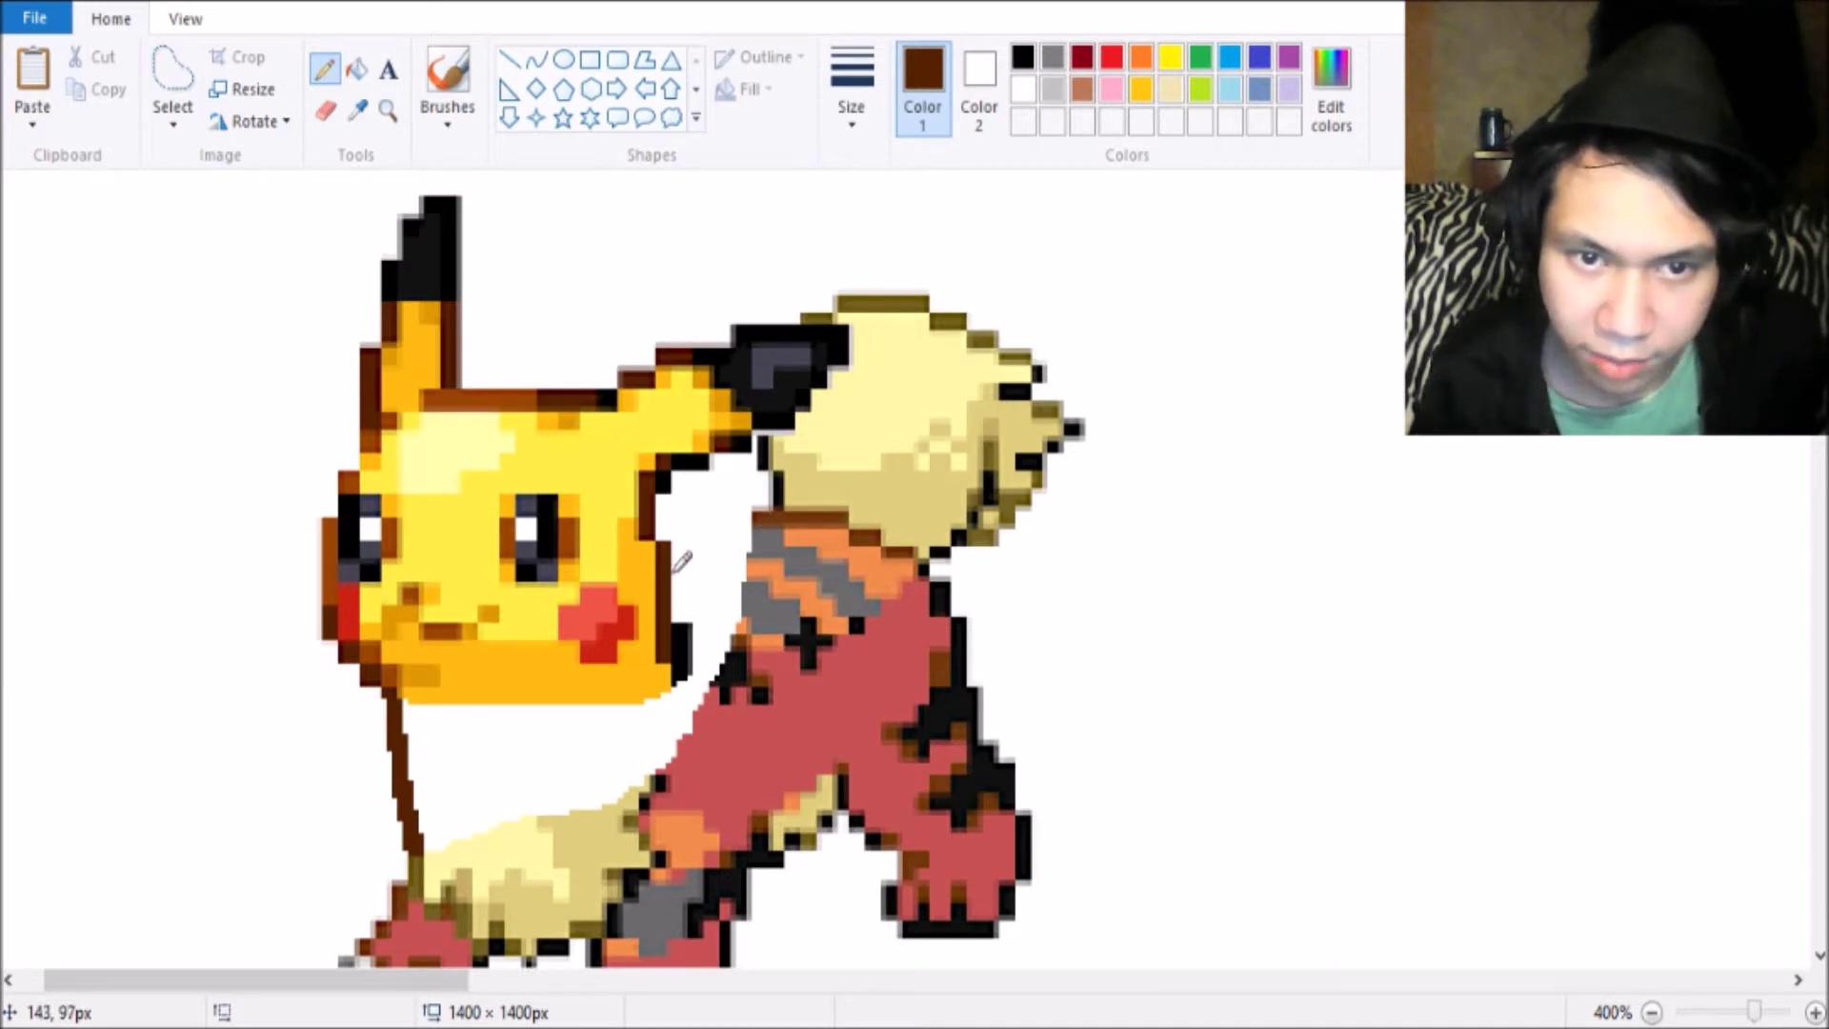
pyautogui.moveTo(673, 569); pyautogui.dragTo(762, 510)
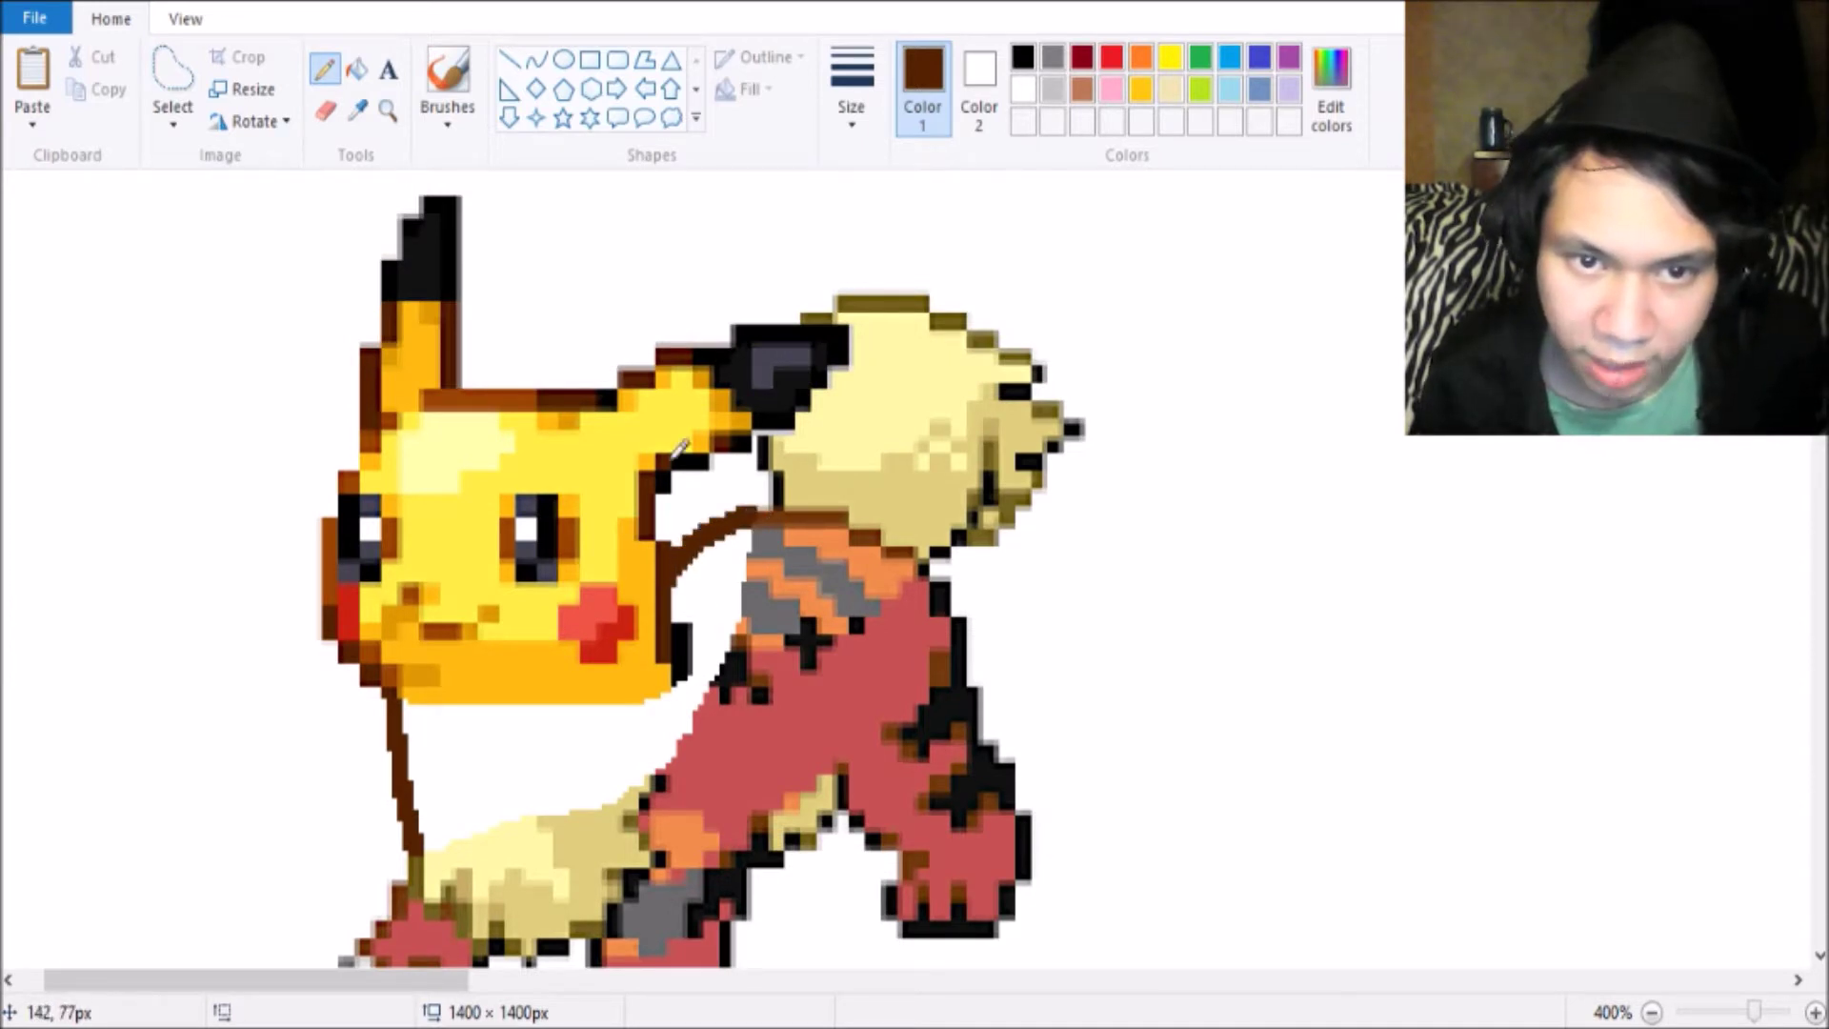
pyautogui.click(325, 110)
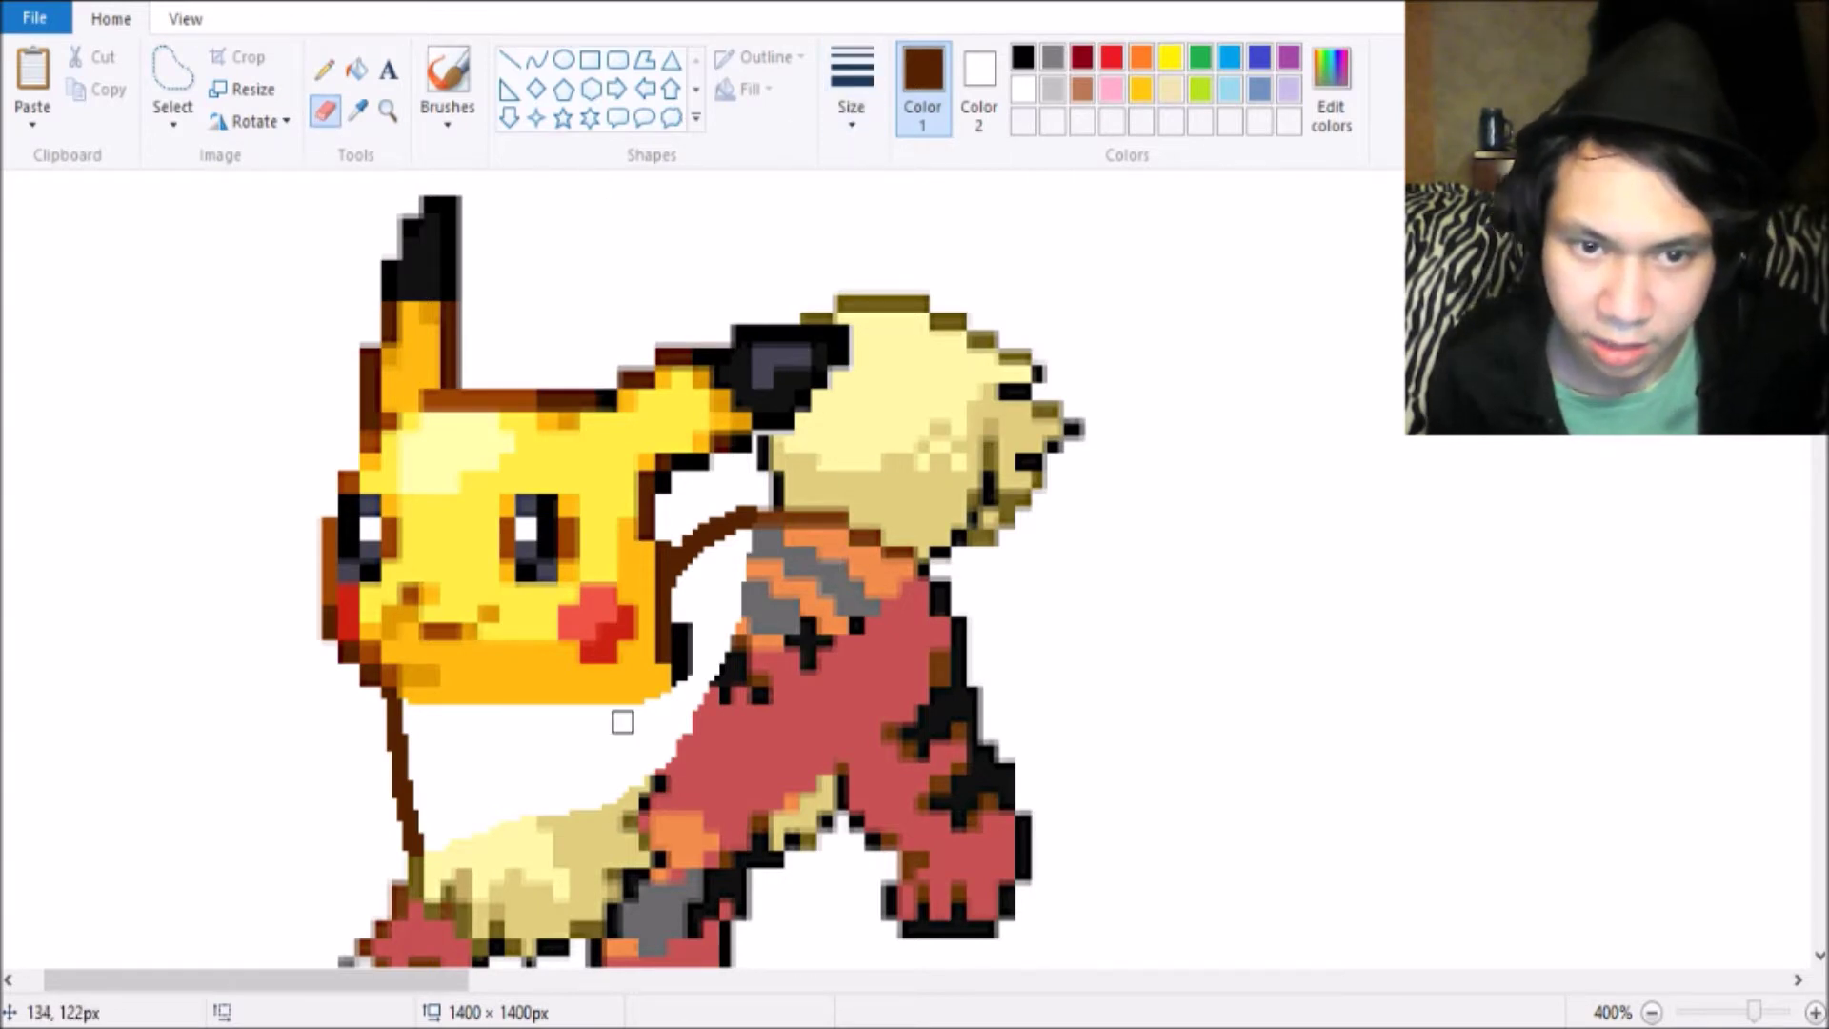
pyautogui.moveTo(638, 687)
pyautogui.mouseDown()
pyautogui.moveTo(678, 604)
pyautogui.moveTo(681, 634)
pyautogui.mouseUp()
# Sample the olive outline colour of Growlithe's chest fur and pencil a line from the fur's rear edge up to Pikachu's jaw.
pyautogui.click(388, 111)
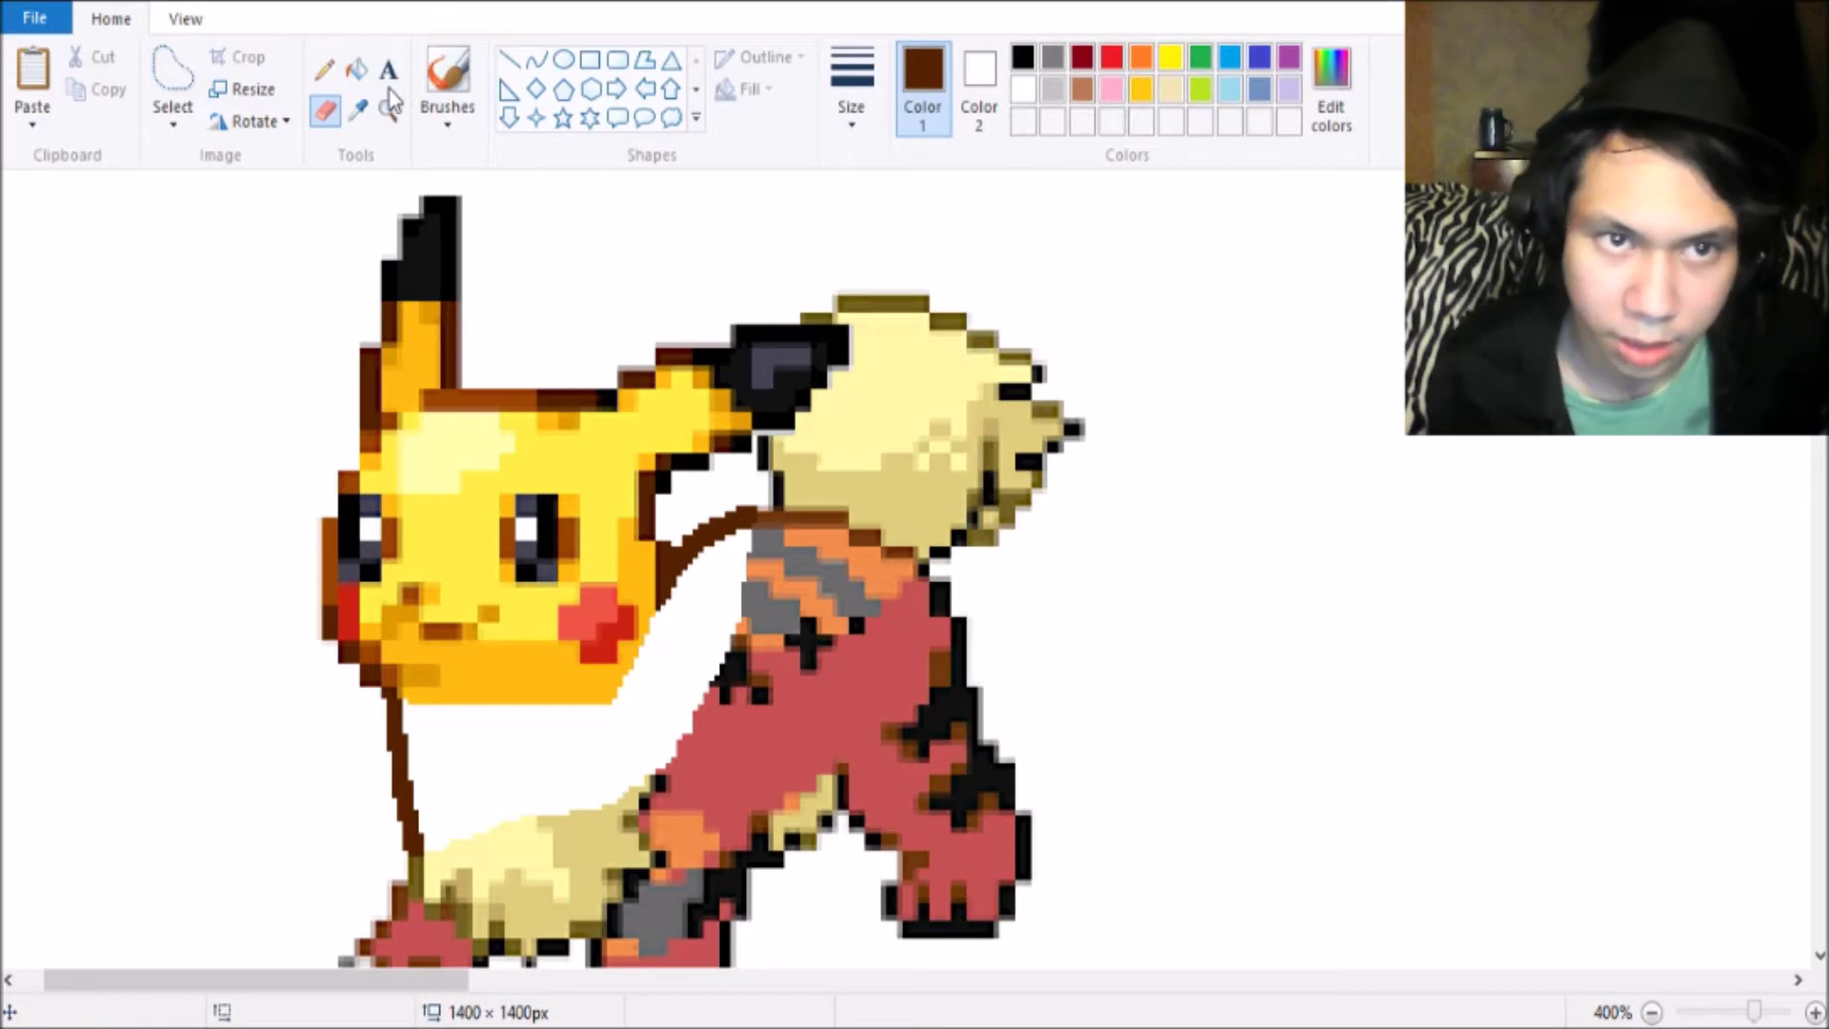
pyautogui.rightClick(552, 412)
pyautogui.rightClick(515, 453)
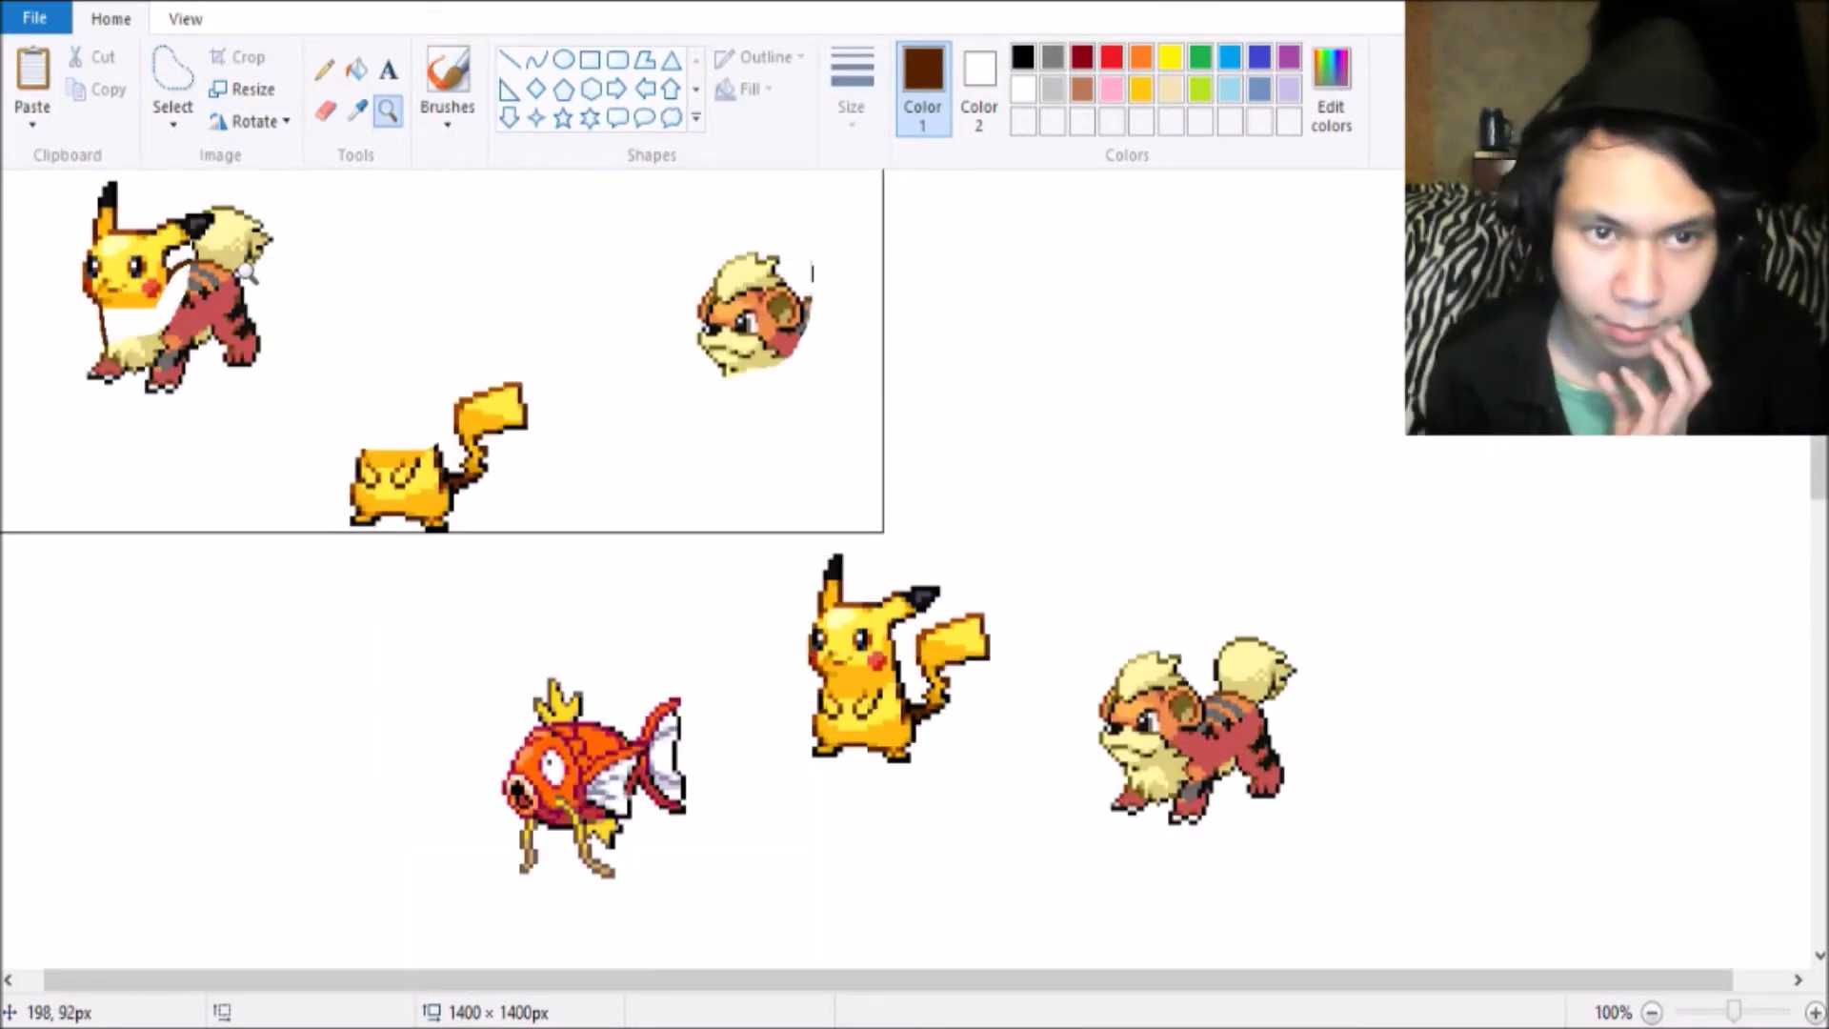
pyautogui.click(278, 327)
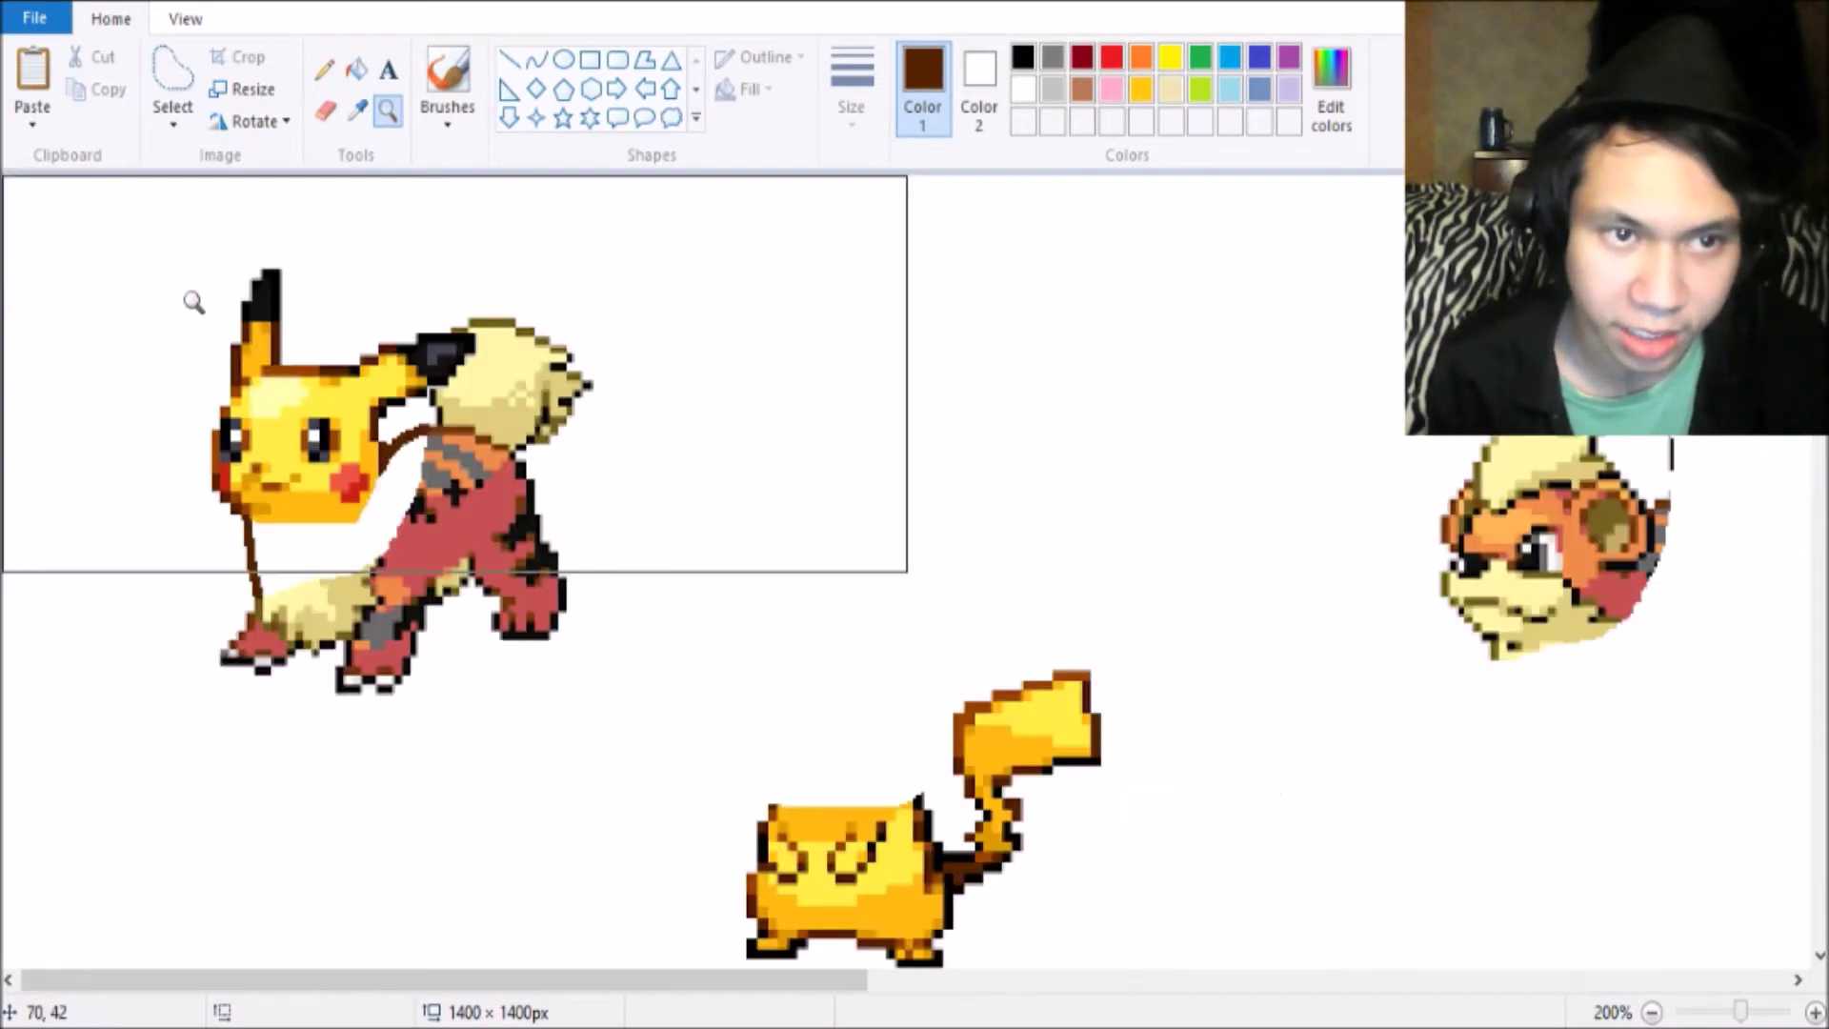
pyautogui.click(191, 298)
pyautogui.click(488, 596)
pyautogui.scroll(3, 571, 419)
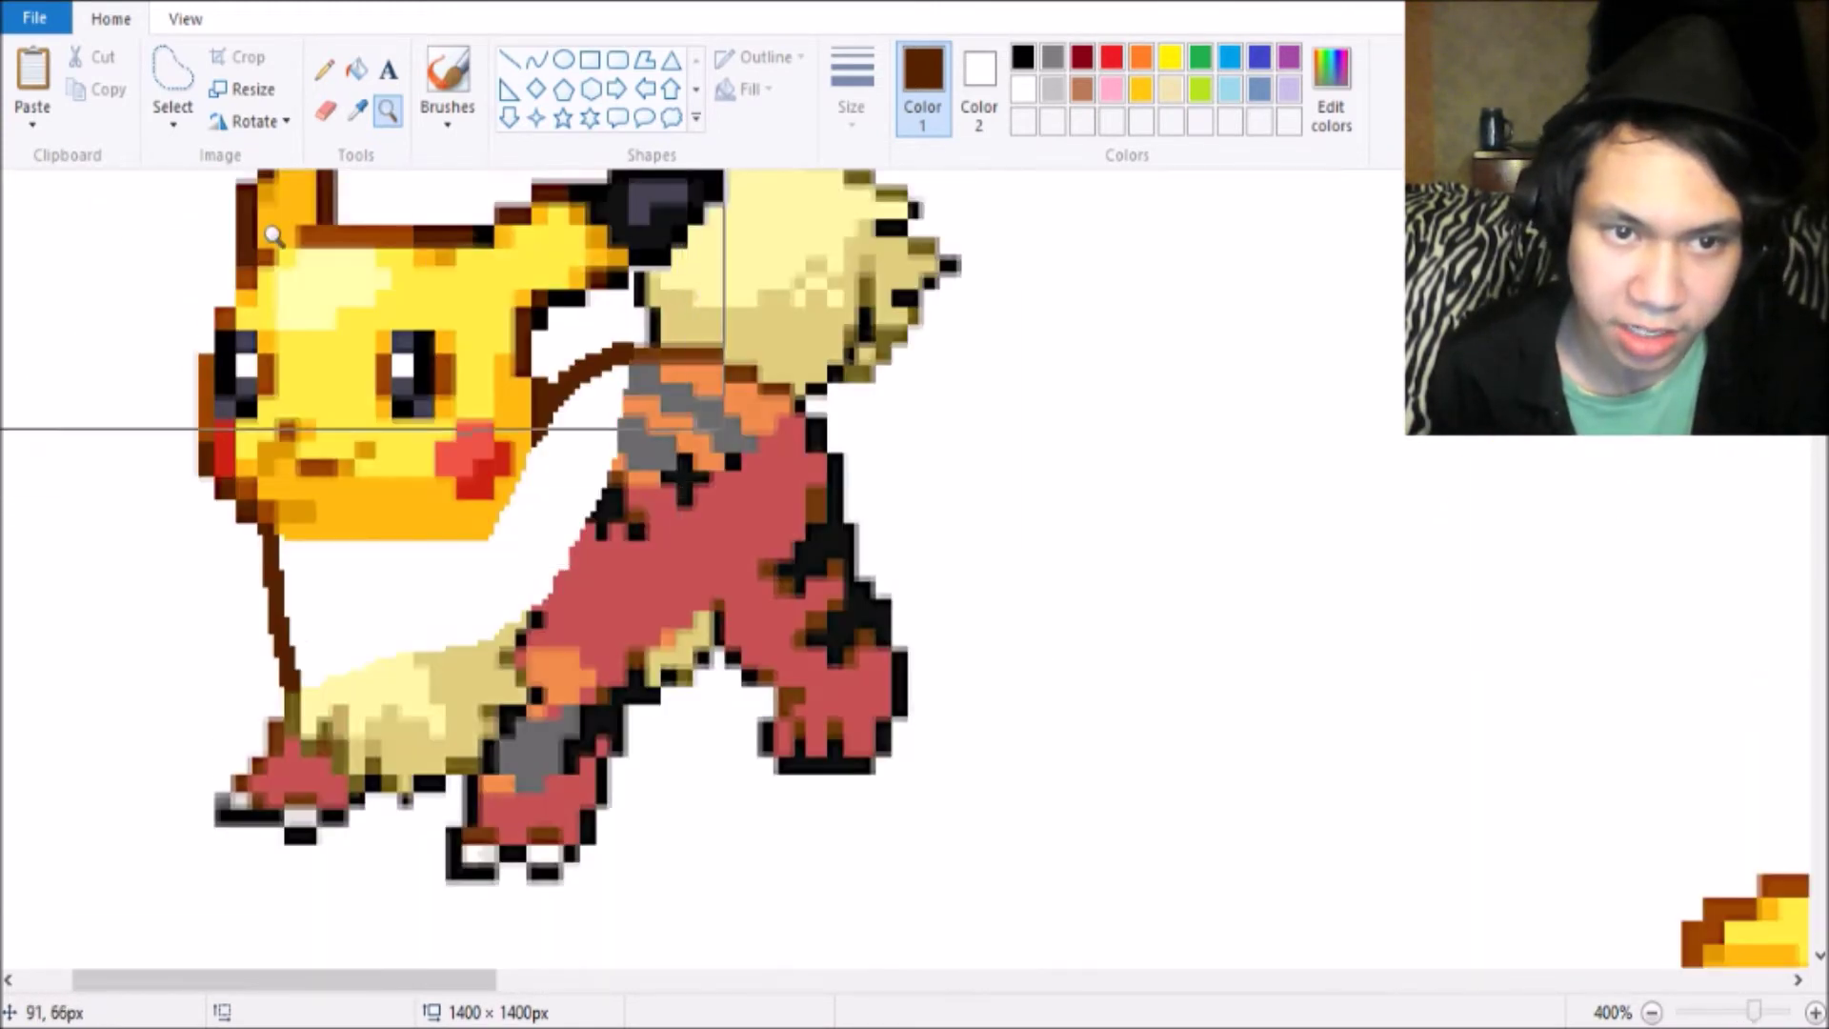
pyautogui.click(358, 113)
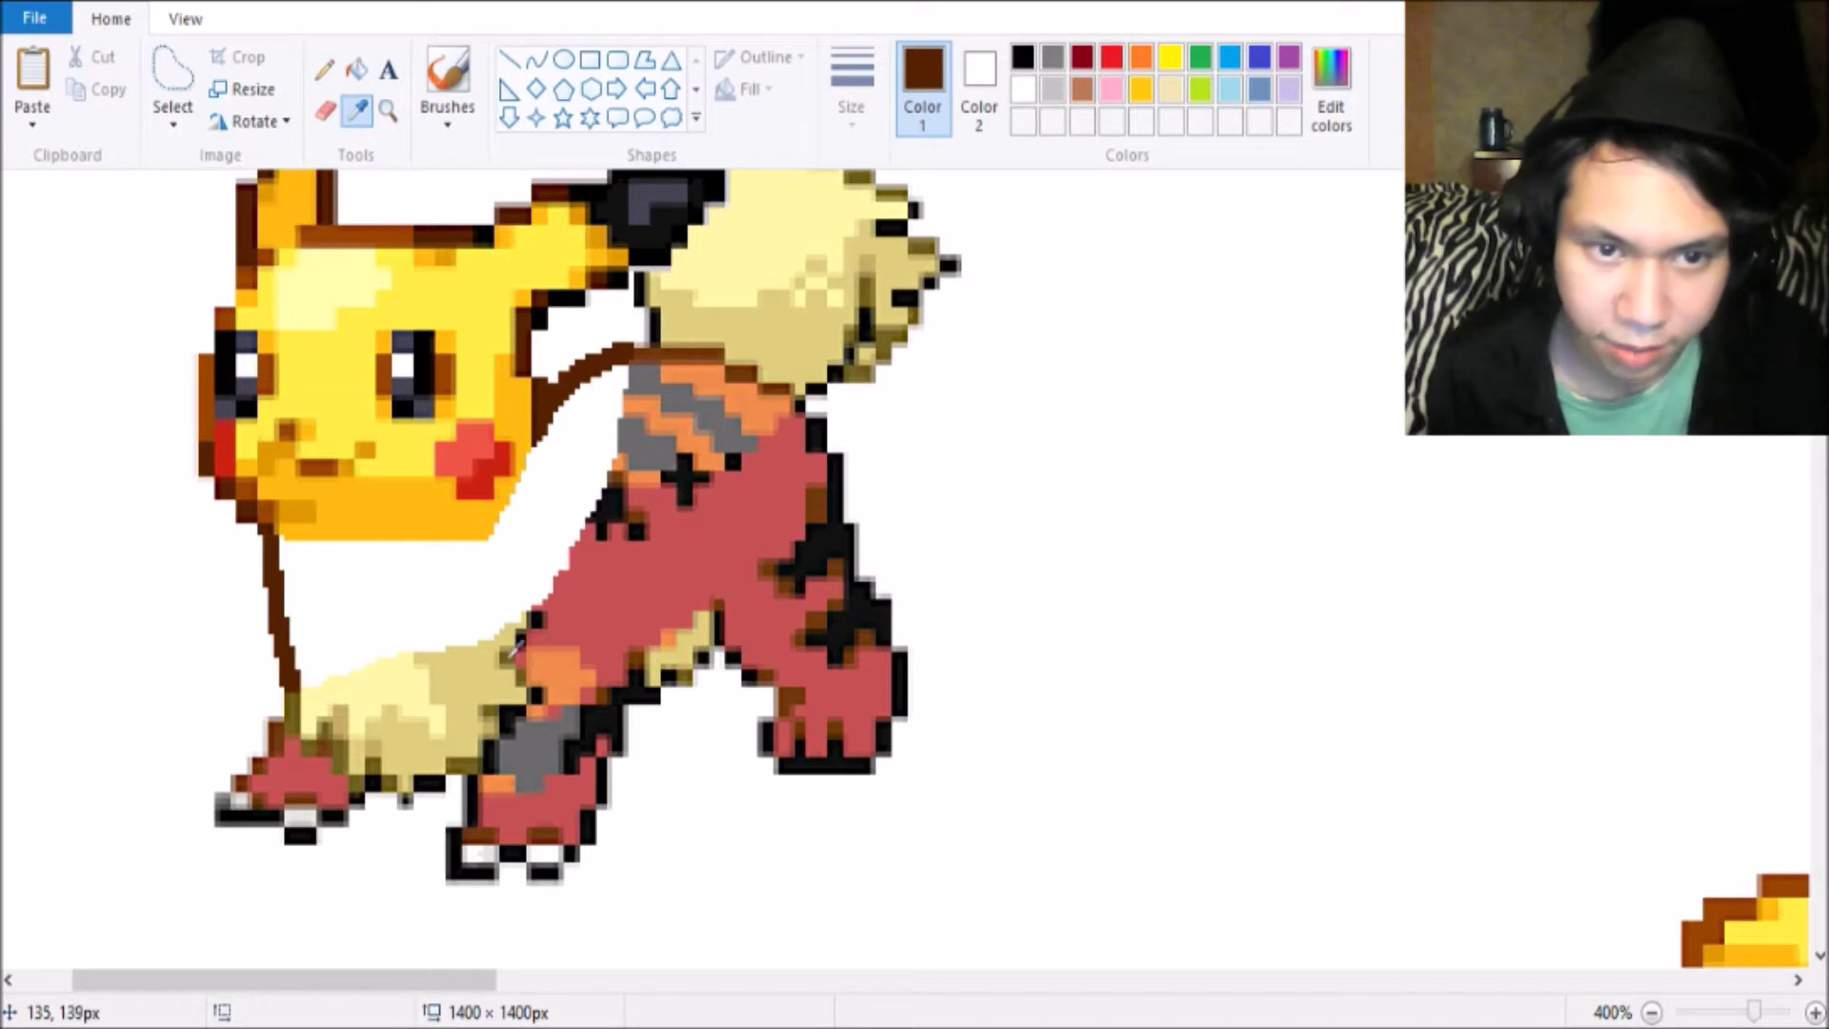
pyautogui.click(494, 669)
pyautogui.click(324, 69)
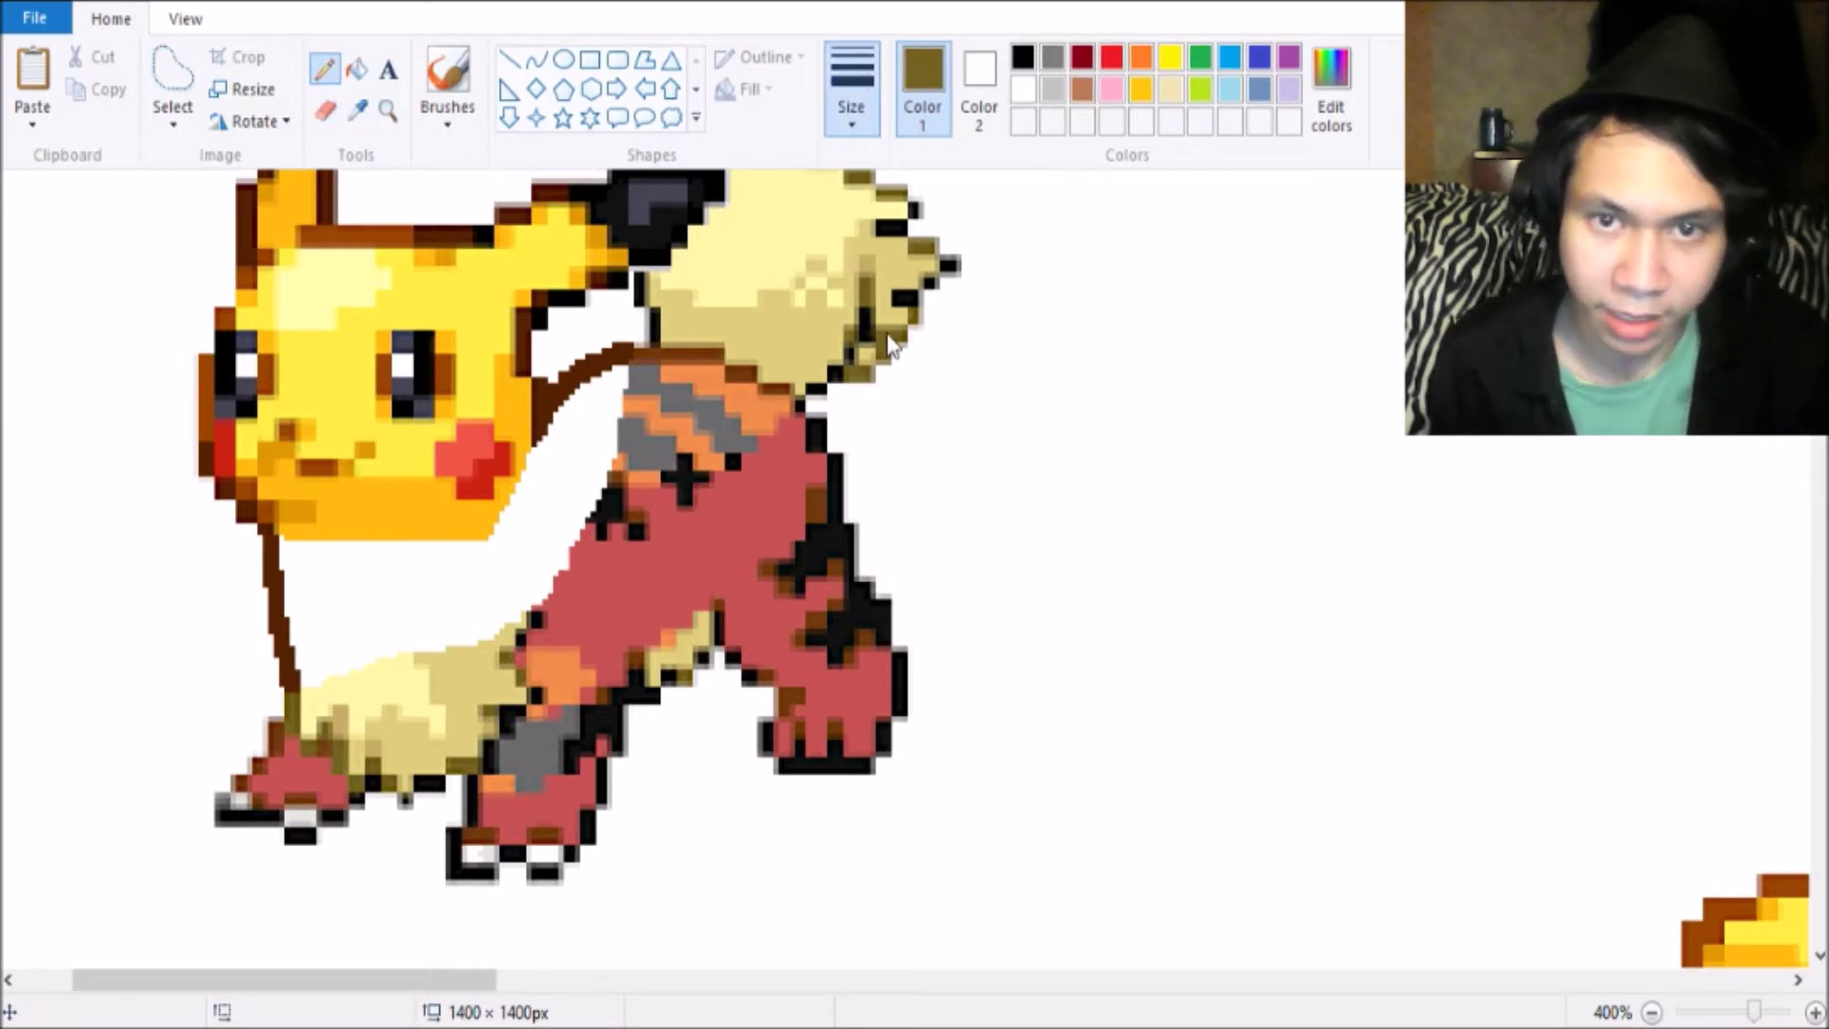
pyautogui.moveTo(518, 640); pyautogui.dragTo(484, 536)
# Sample the light cream of the chest fur and fill the empty area between the two neck lines with it.
pyautogui.click(358, 110)
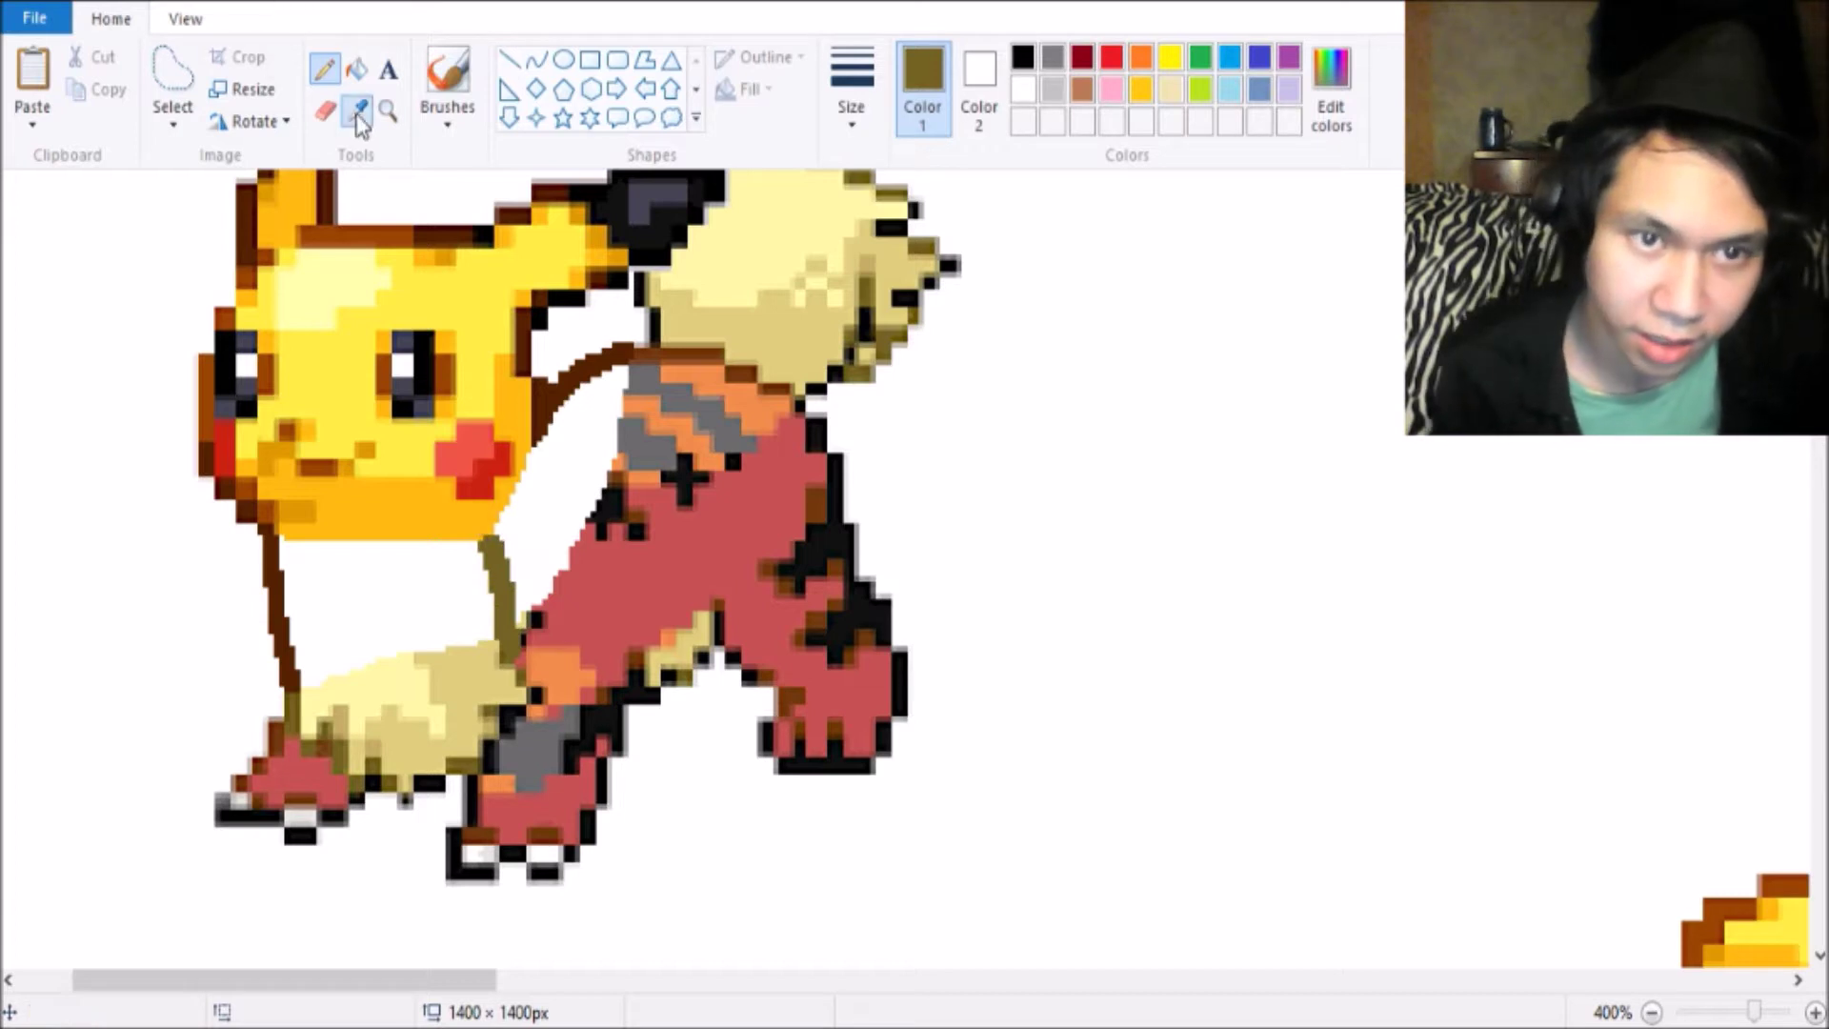
pyautogui.click(399, 682)
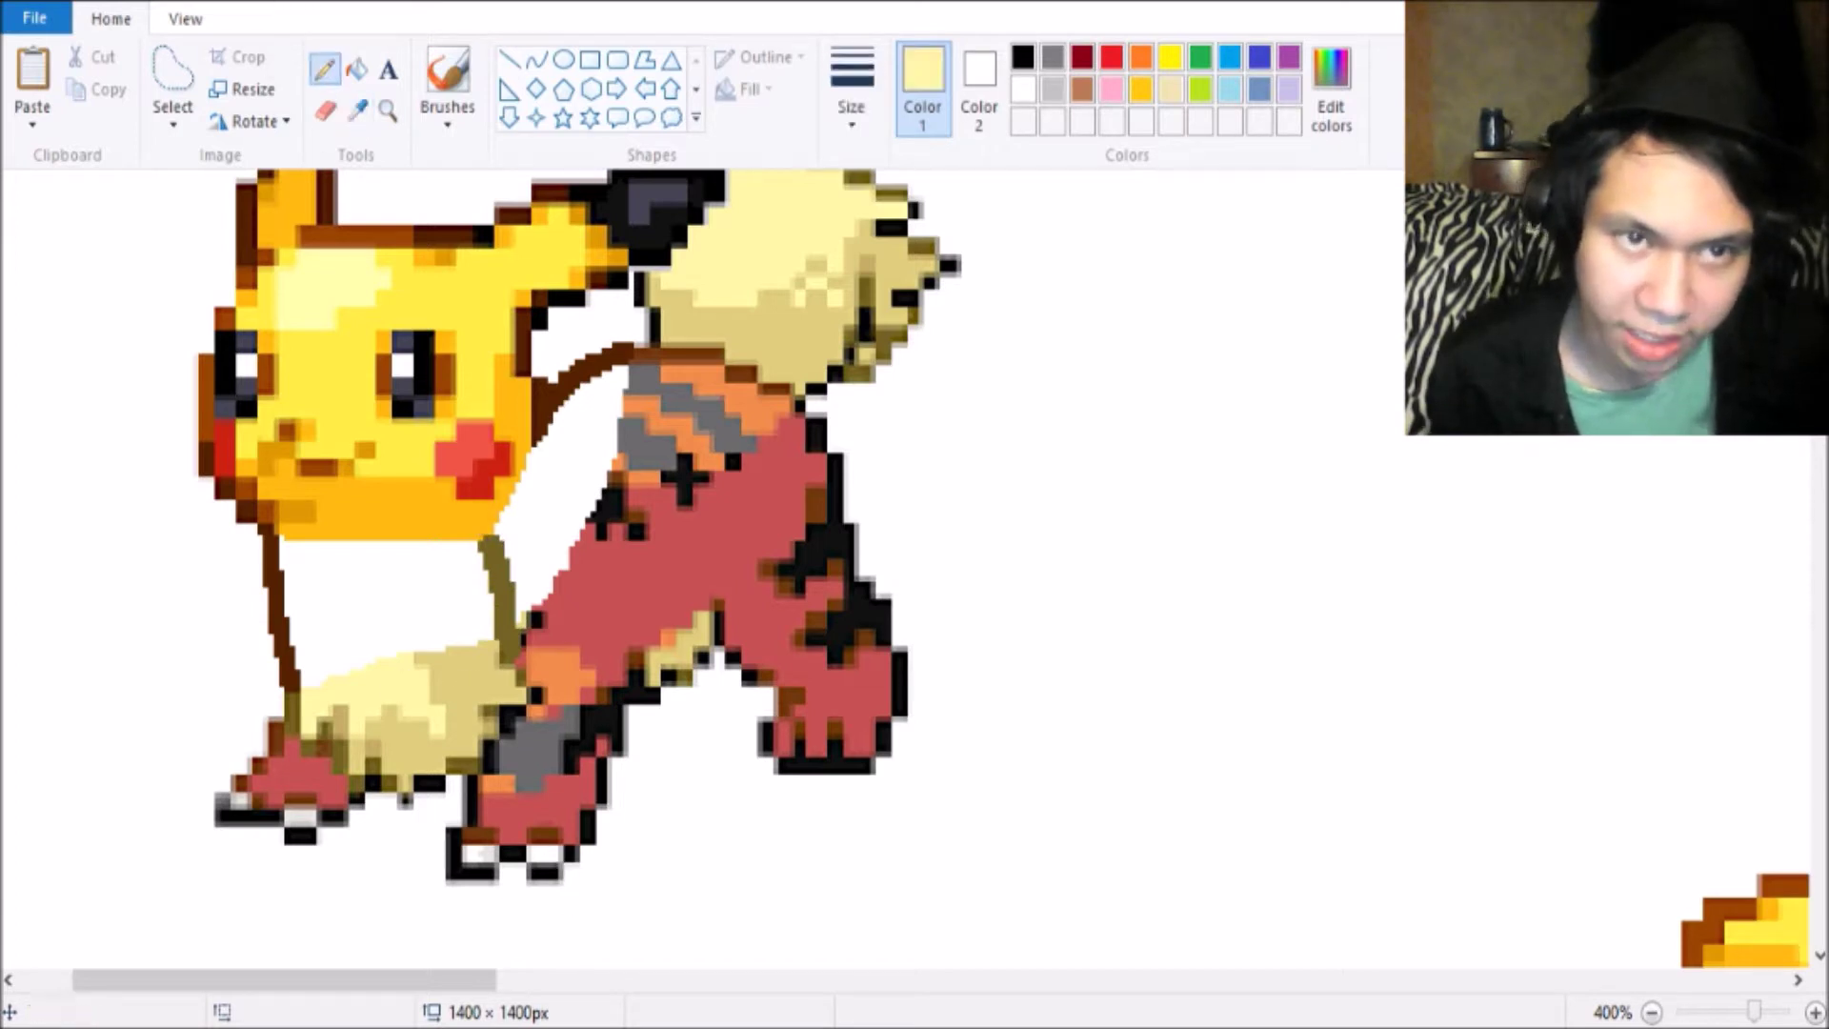
pyautogui.click(357, 69)
pyautogui.click(371, 600)
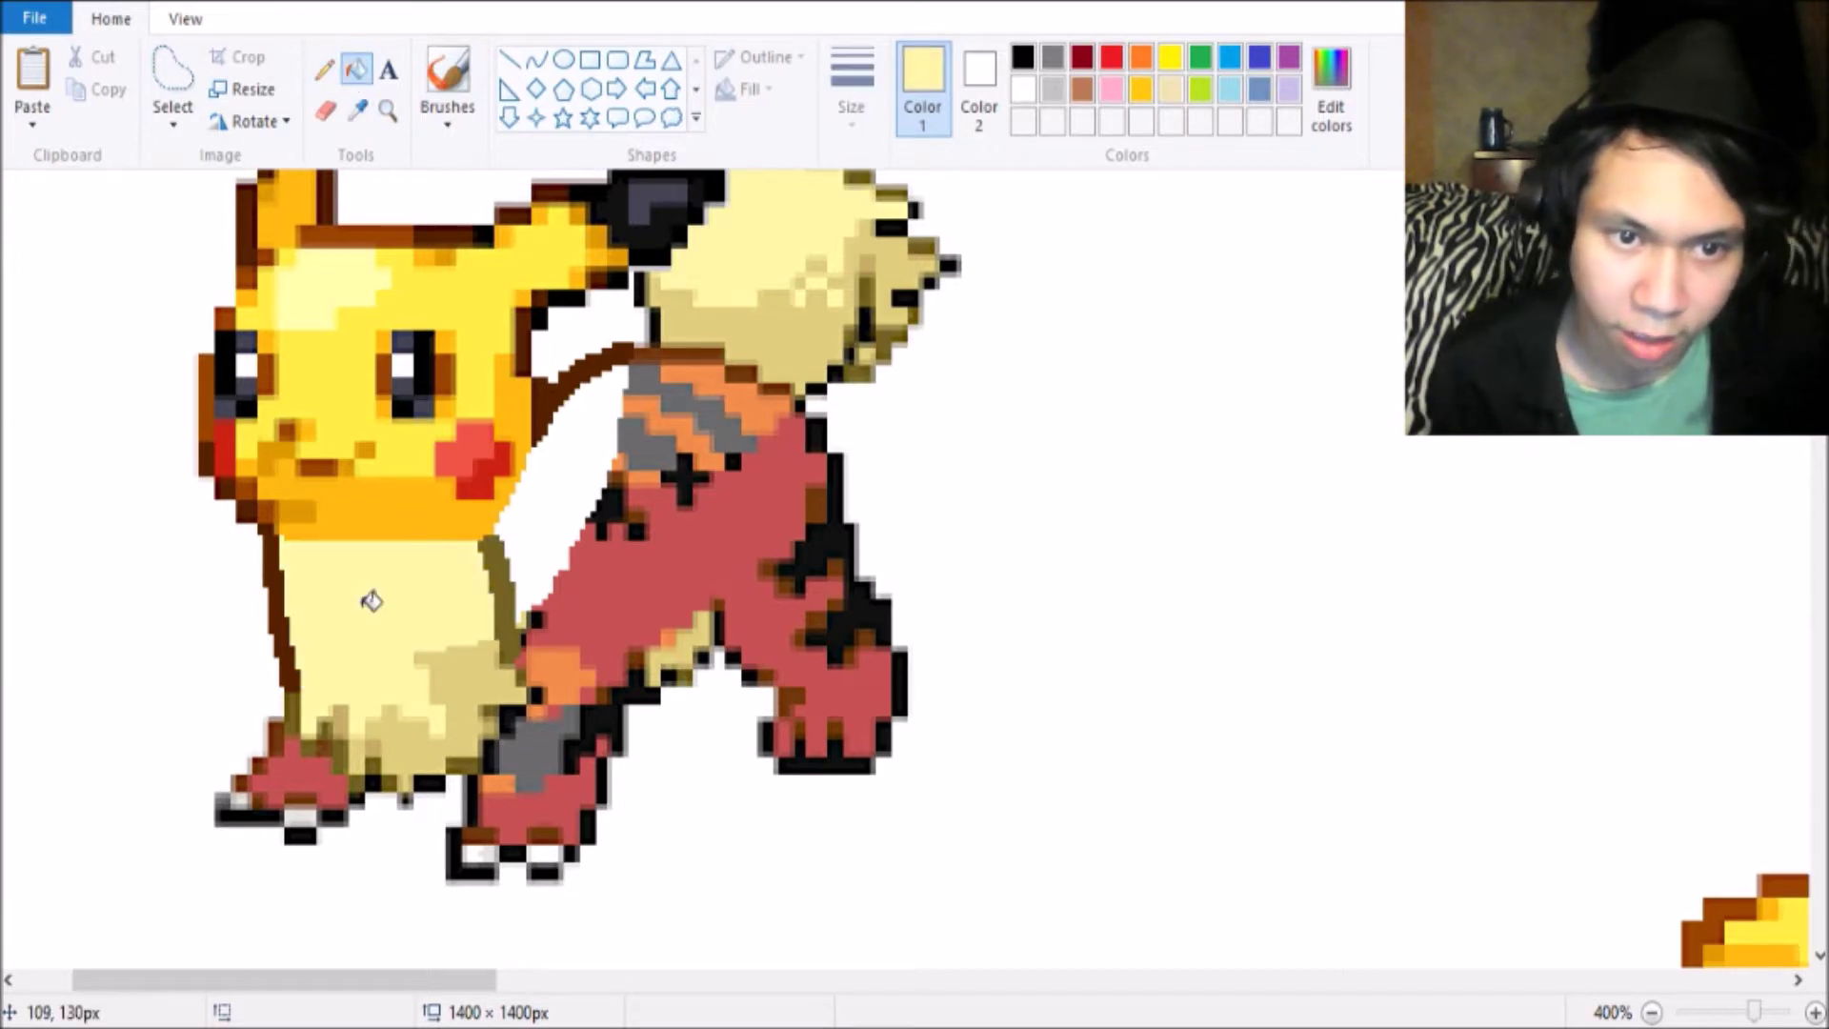
# Sample the darker cream of the chest fur, pencil a shading boundary up to Pikachu's jaw, and fill the neck's rear strip with it.
pyautogui.click(358, 109)
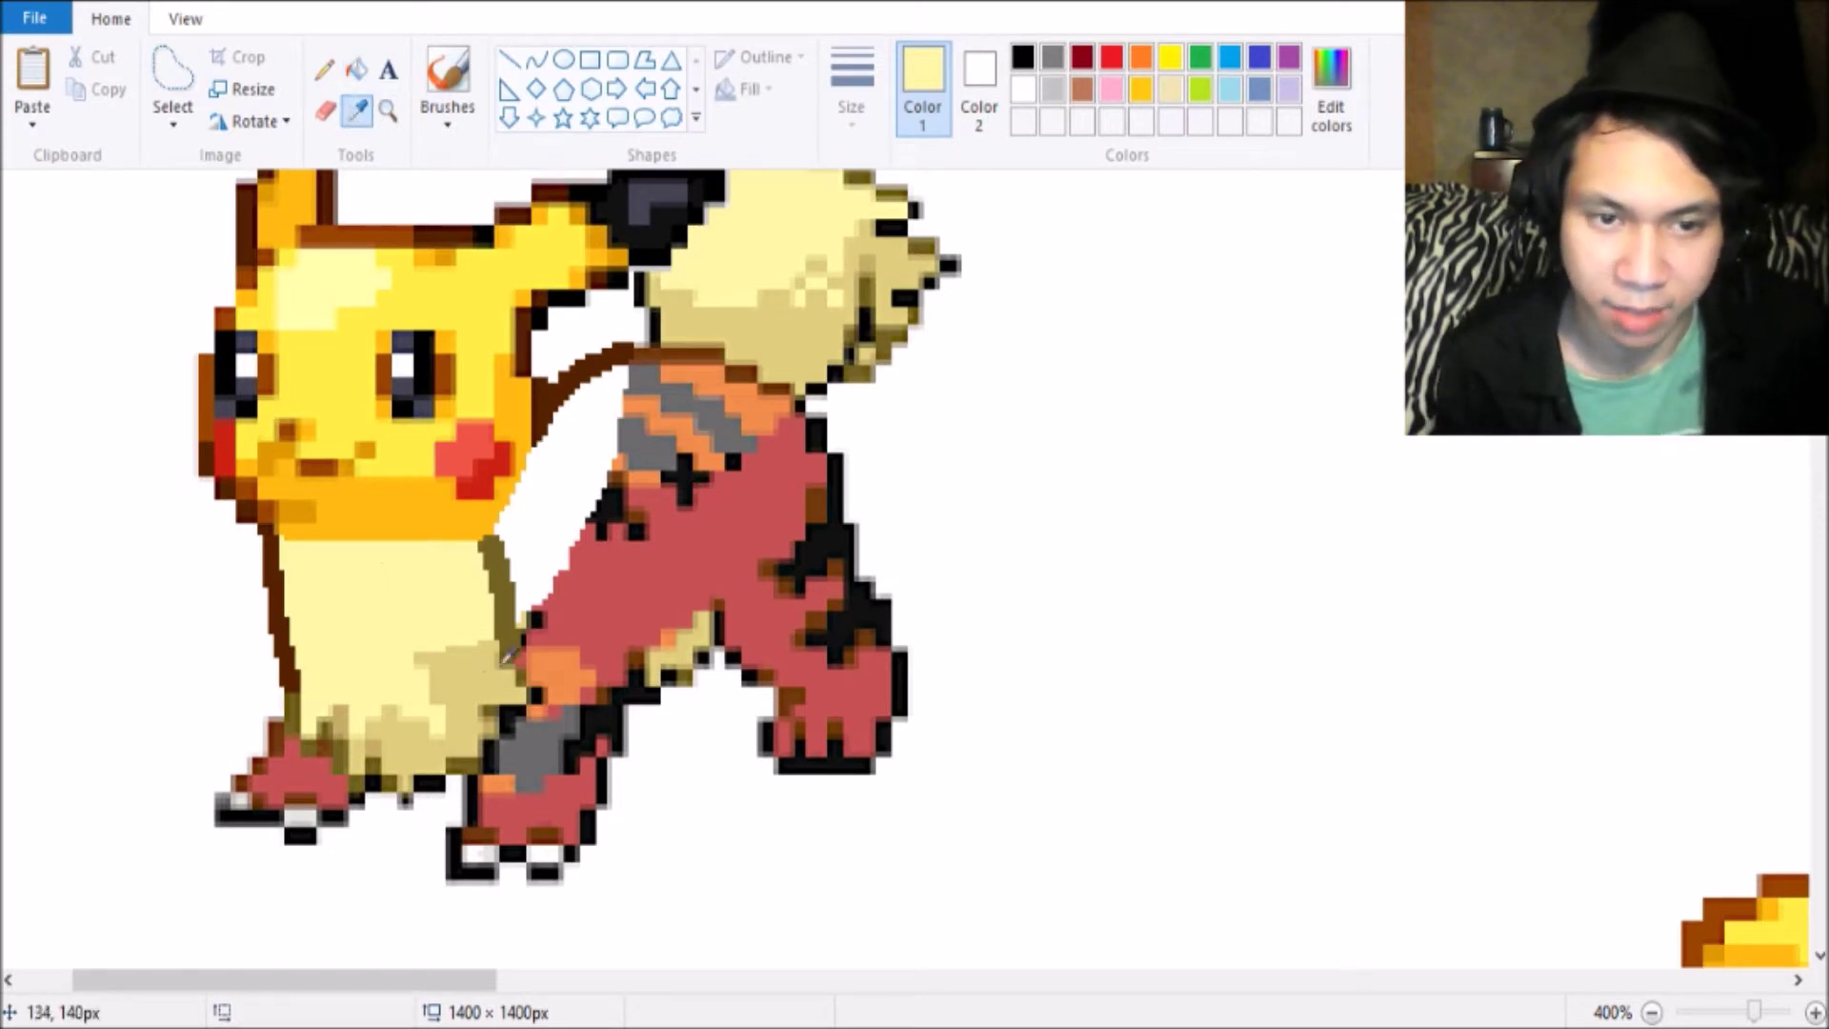
pyautogui.click(455, 670)
pyautogui.click(323, 70)
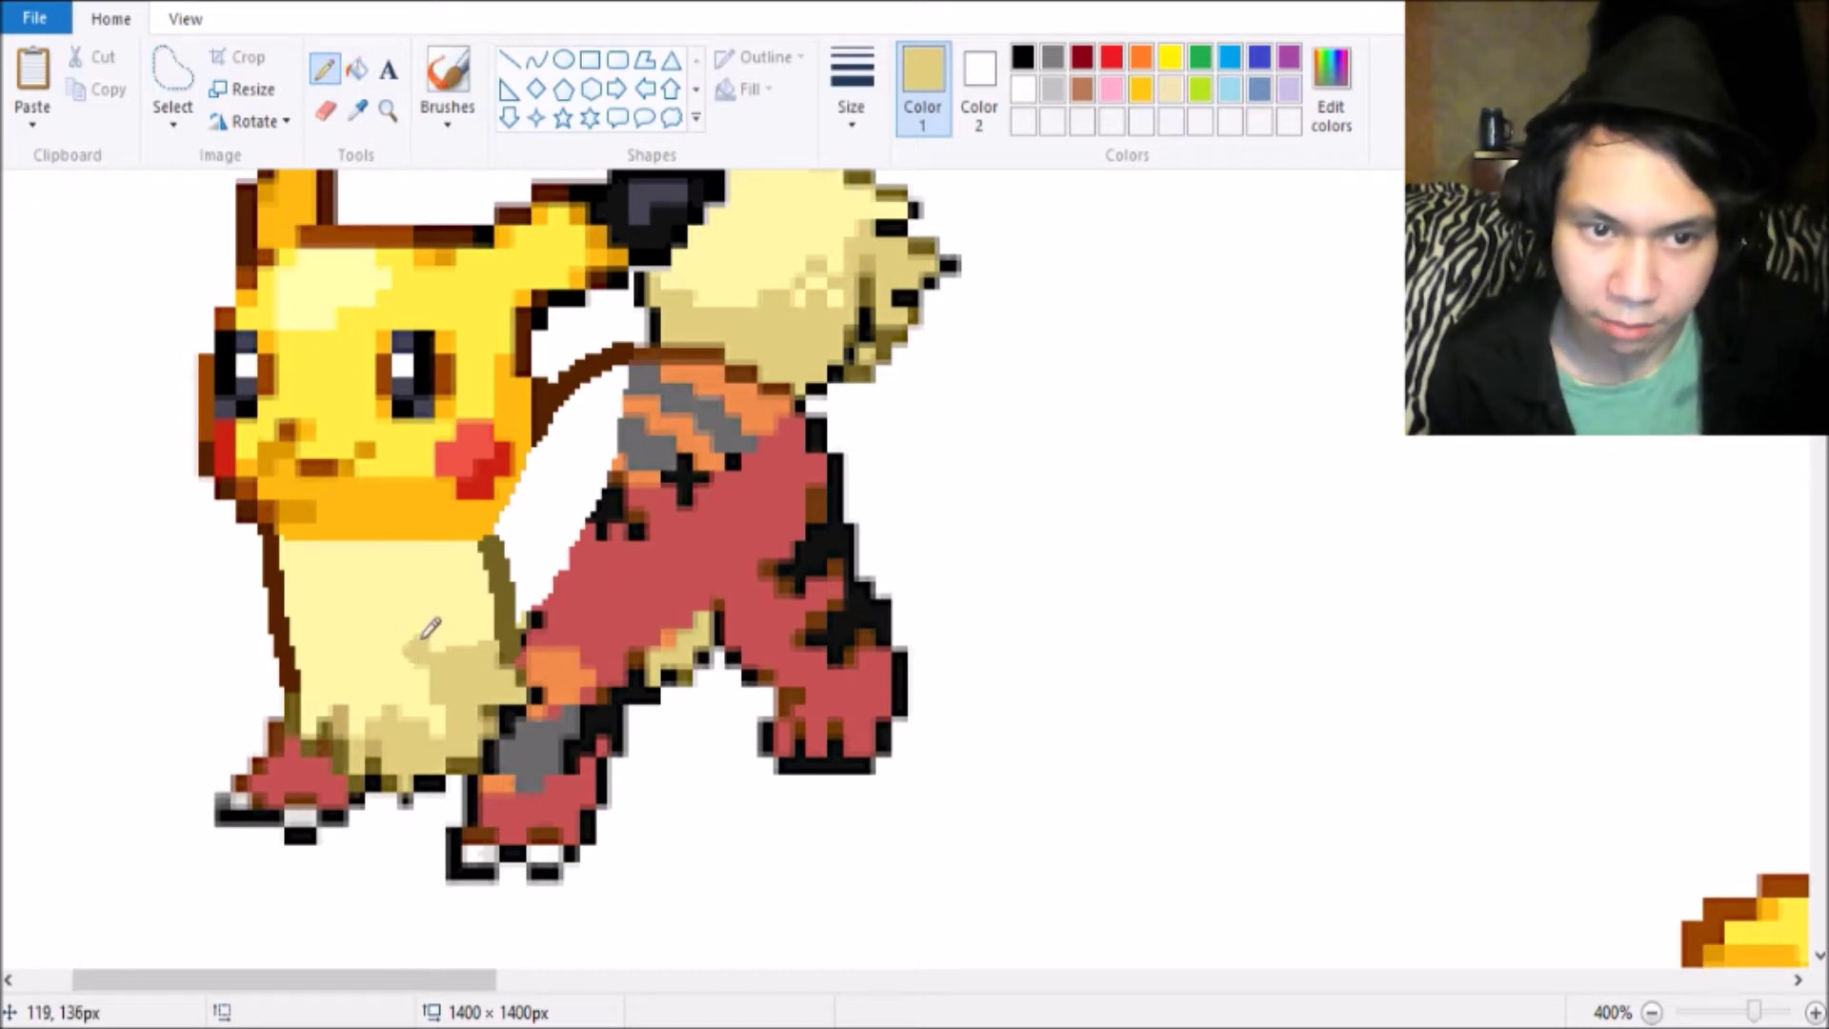
pyautogui.moveTo(431, 629); pyautogui.dragTo(444, 551)
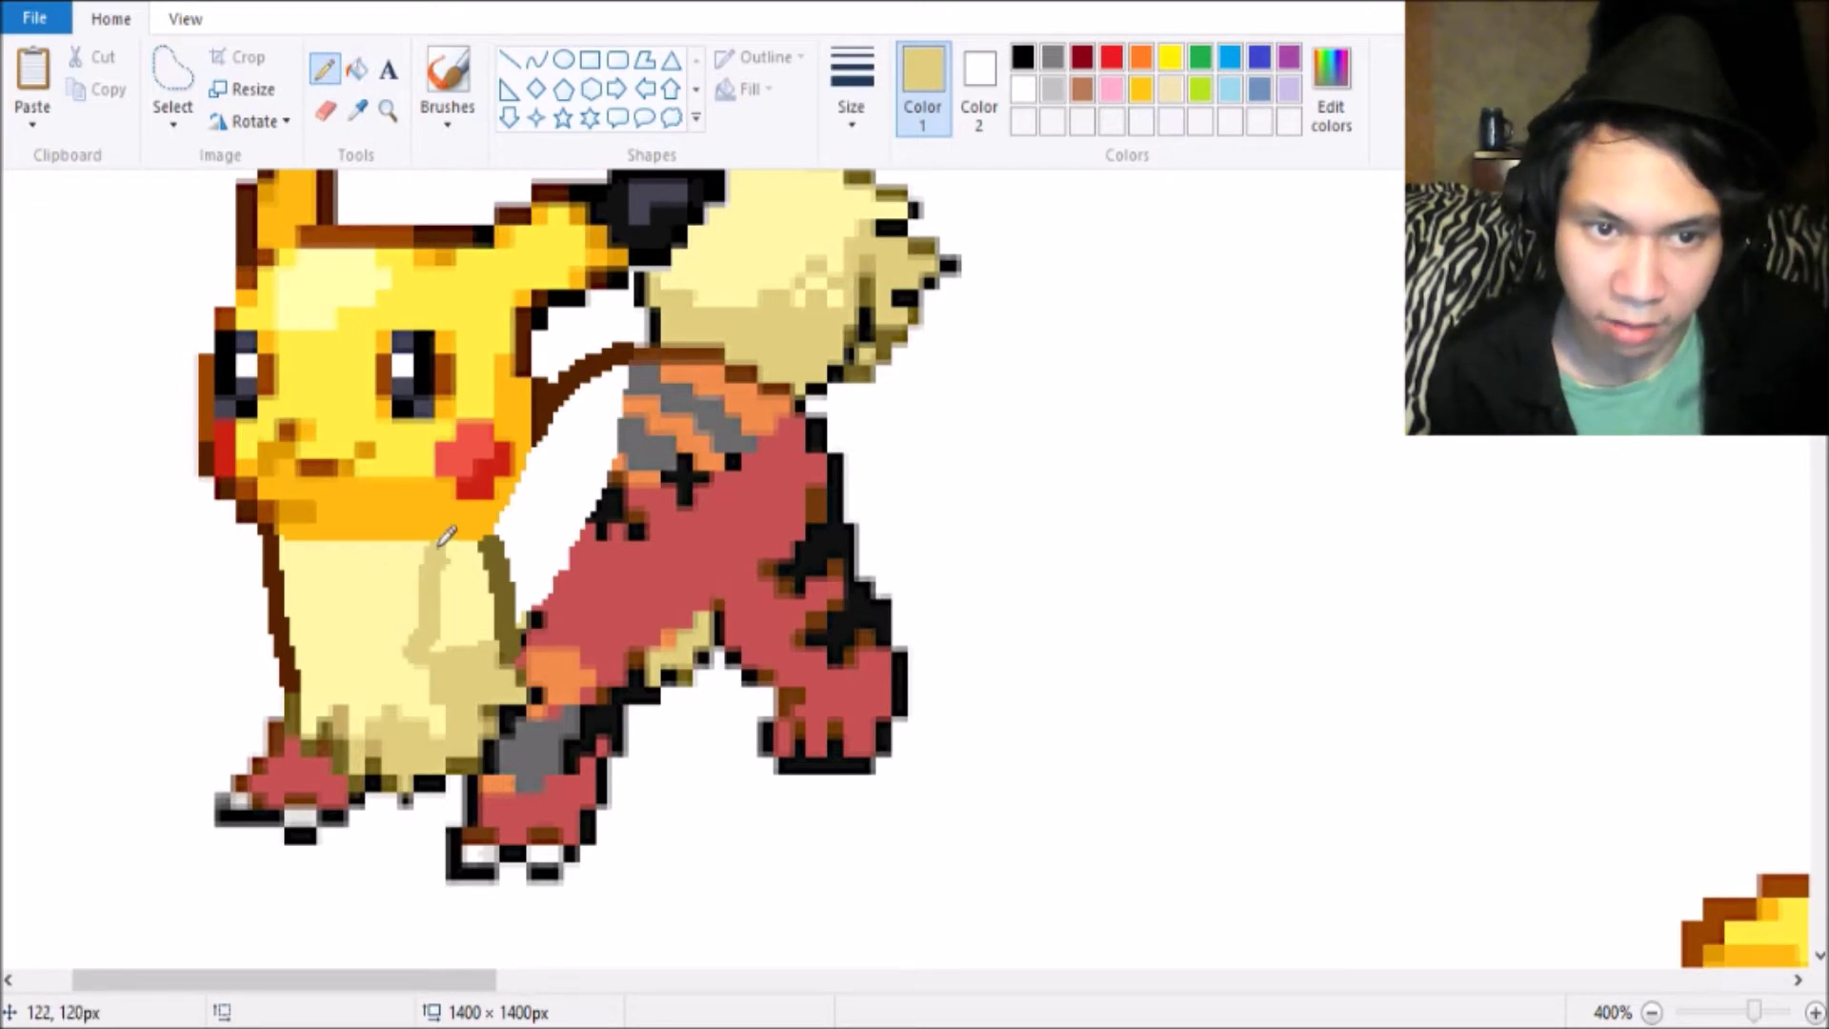
pyautogui.click(356, 69)
pyautogui.click(478, 574)
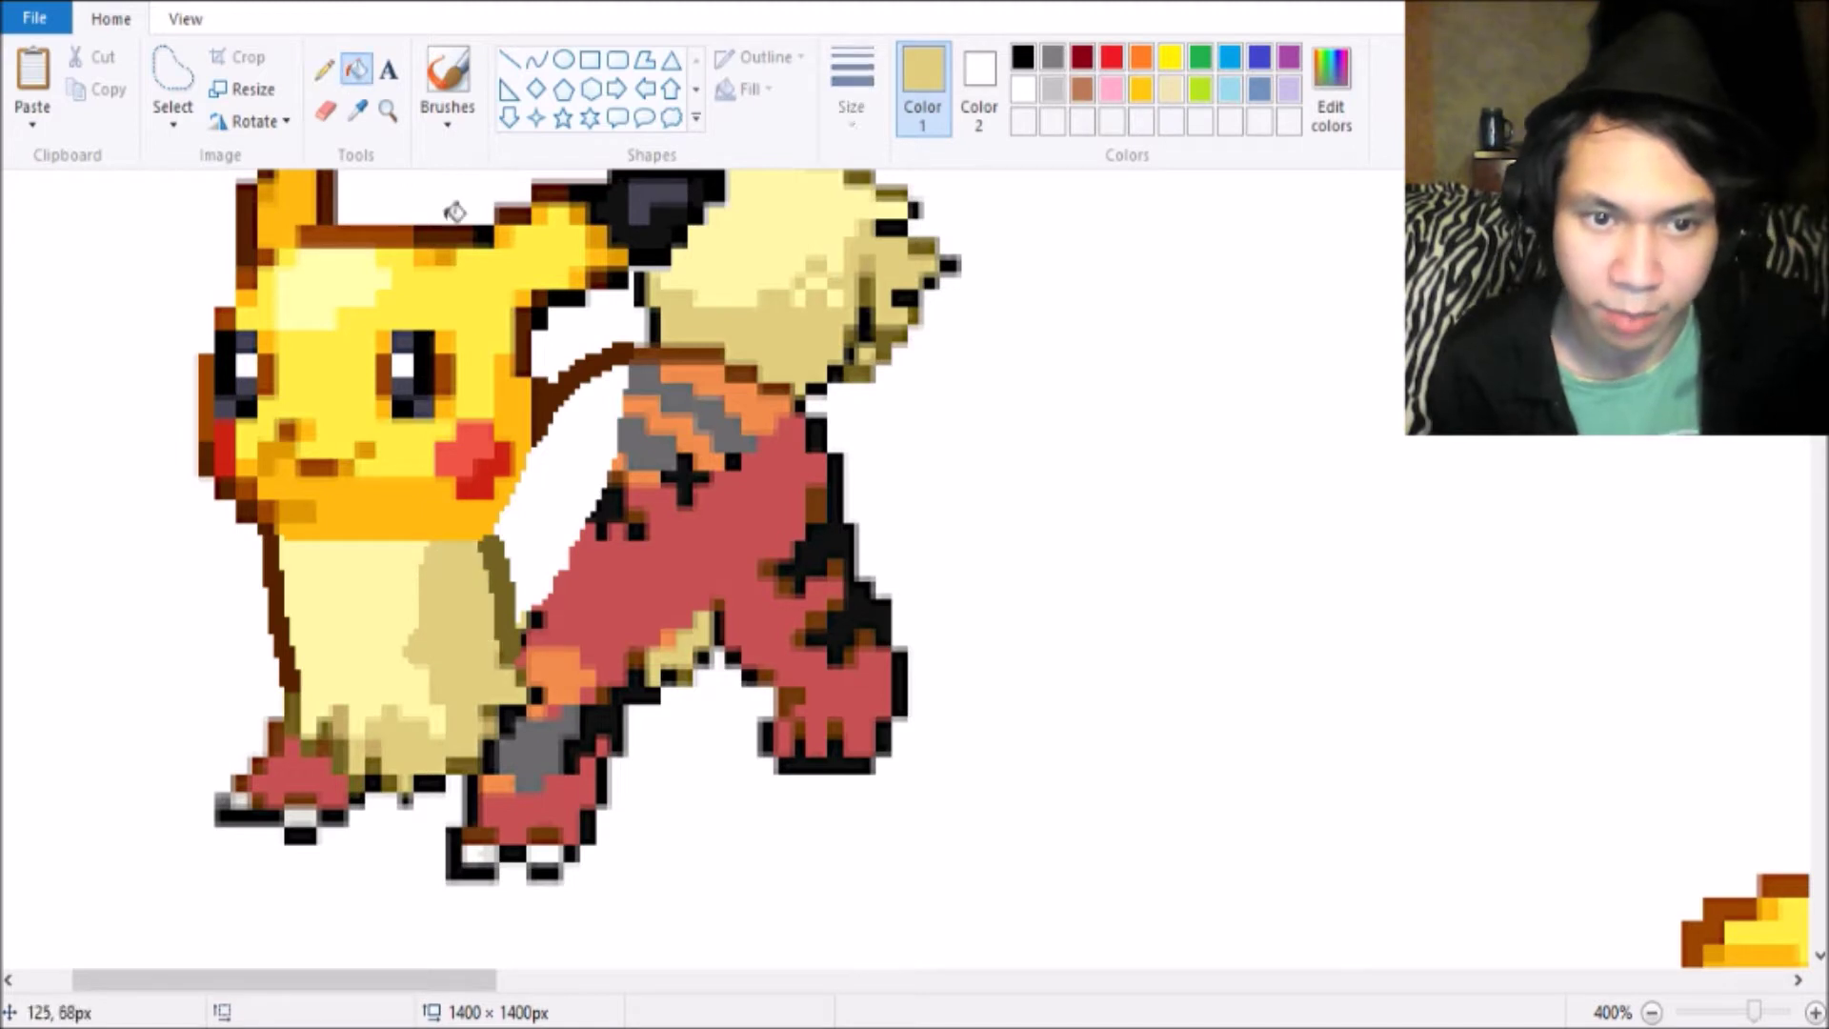
# Sample the olive of the rear neck line and recolour the brown front neck line with it.
pyautogui.click(388, 110)
pyautogui.rightClick(248, 362)
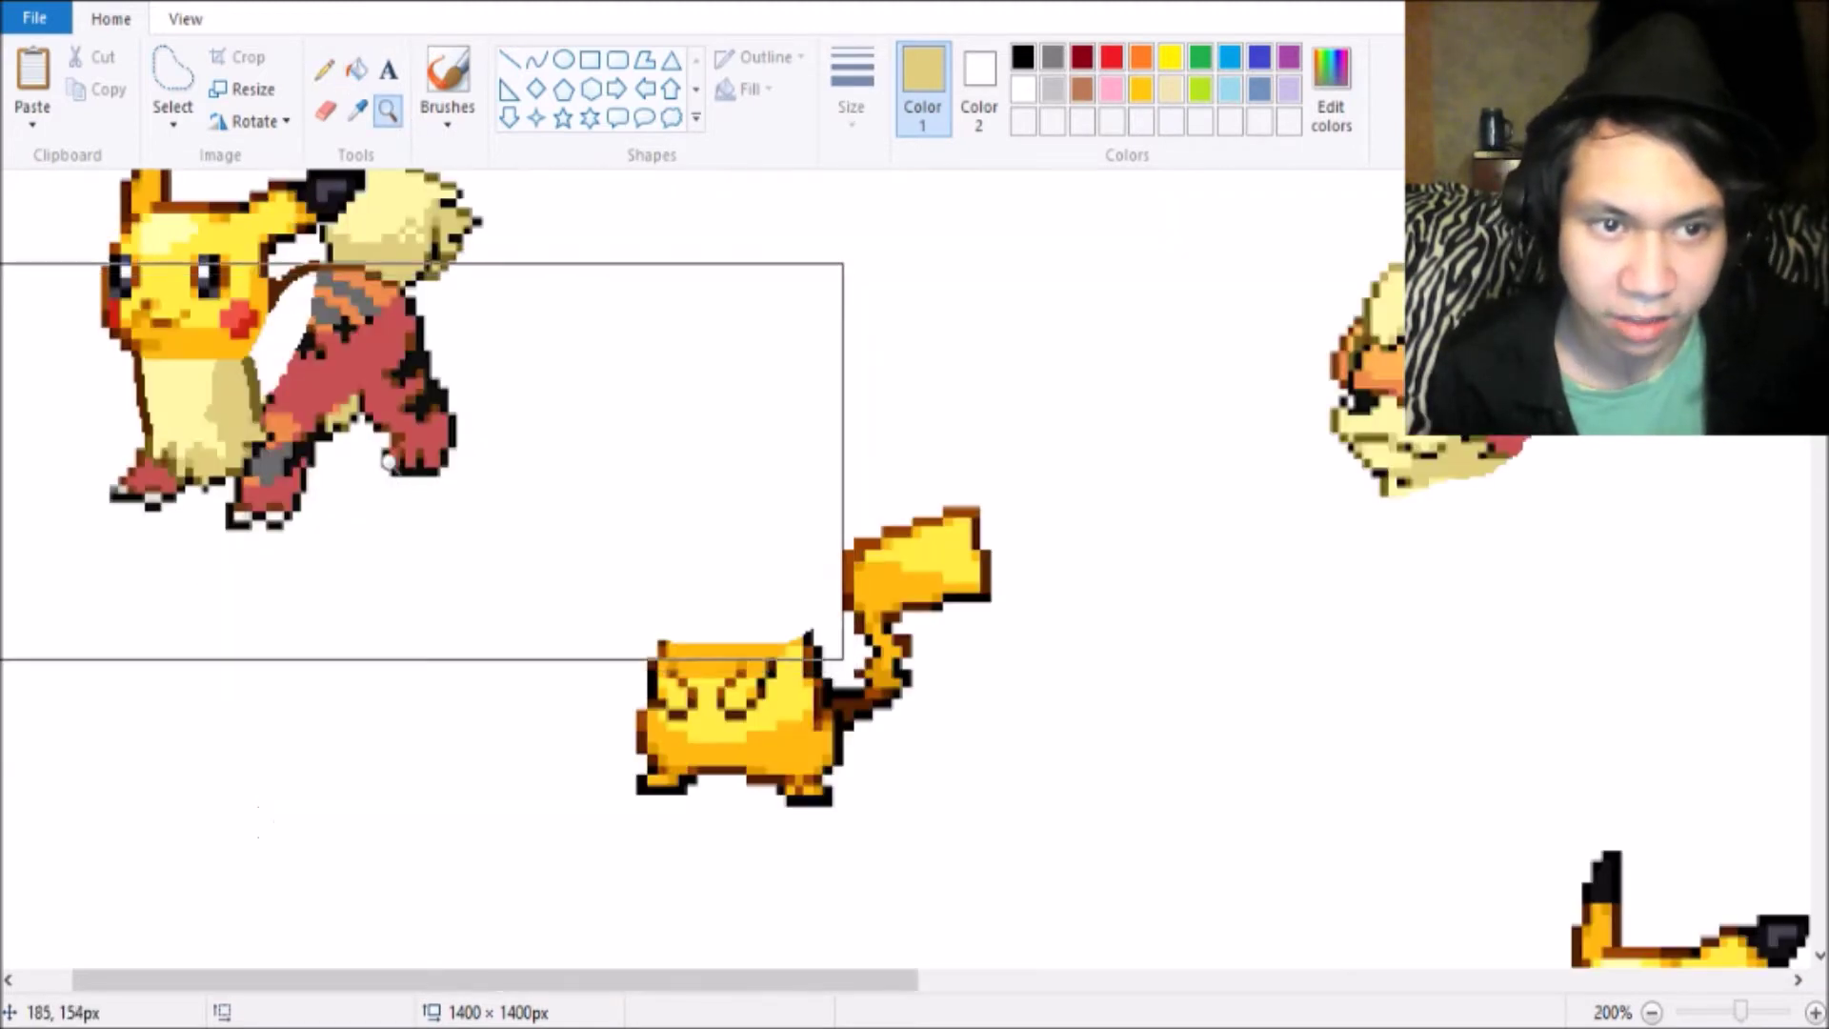
pyautogui.rightClick(248, 362)
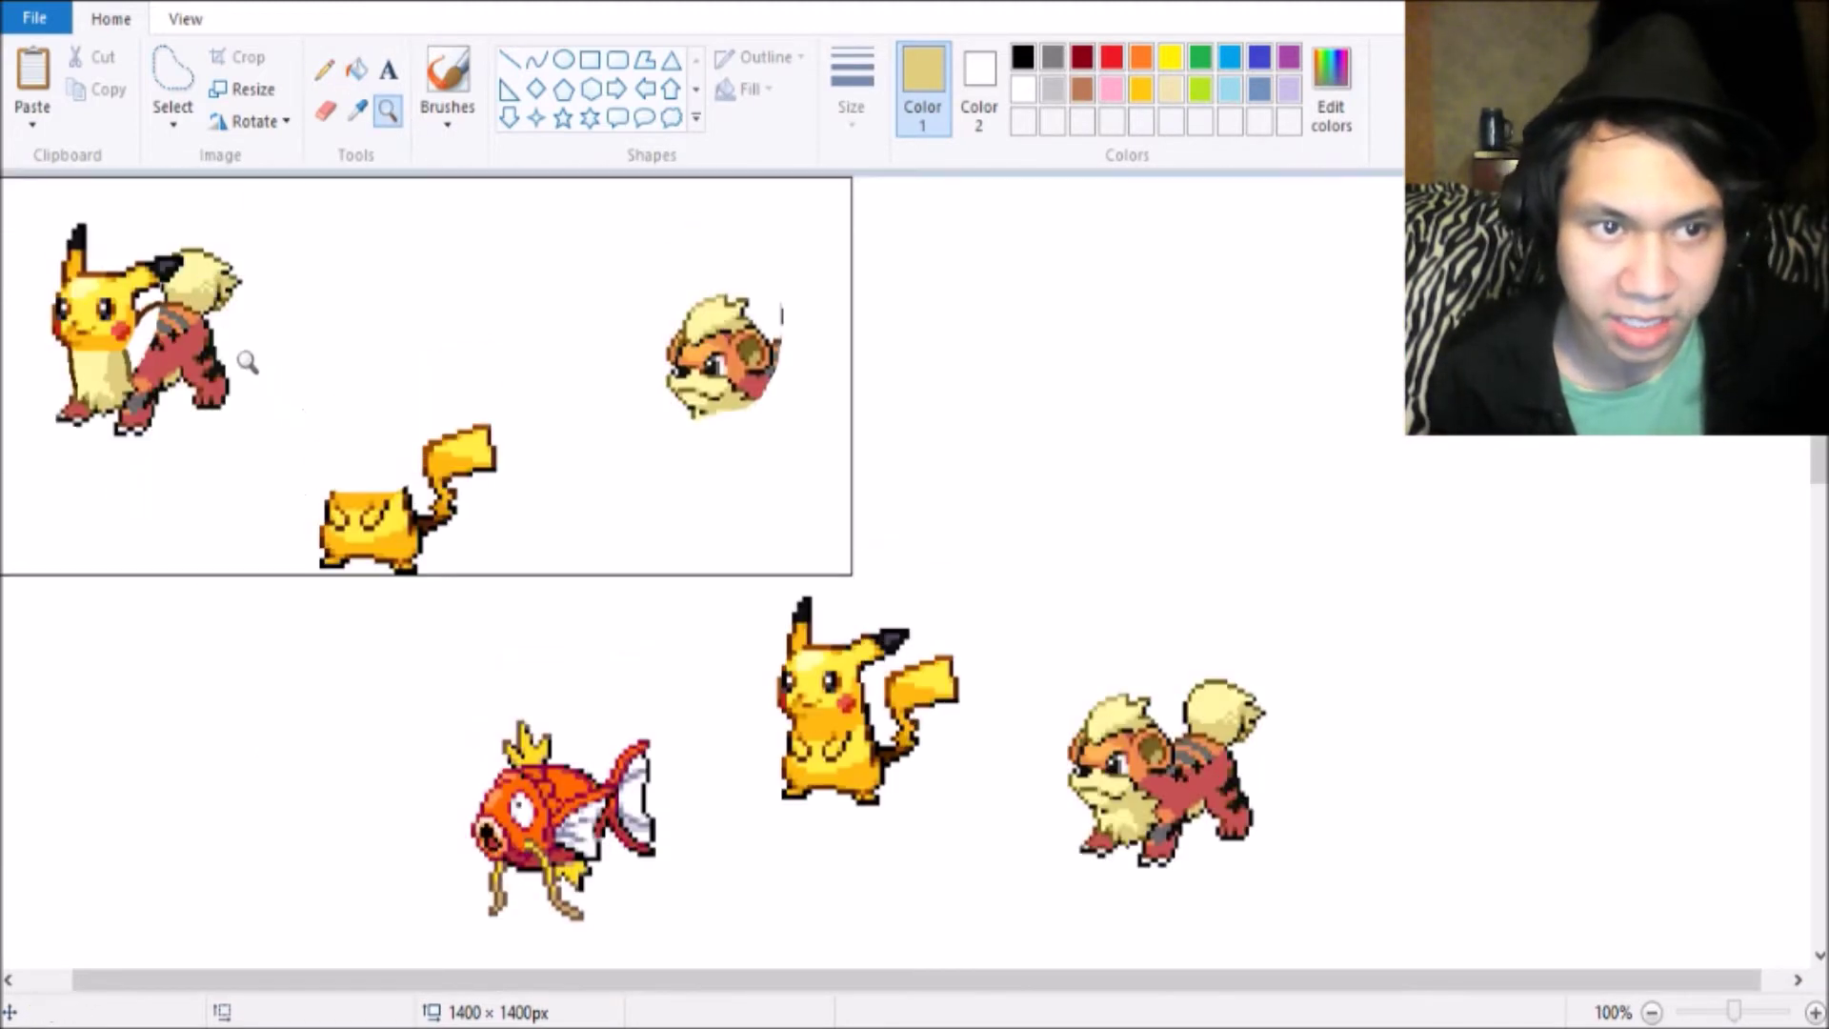
pyautogui.click(400, 401)
pyautogui.click(230, 493)
pyautogui.click(616, 535)
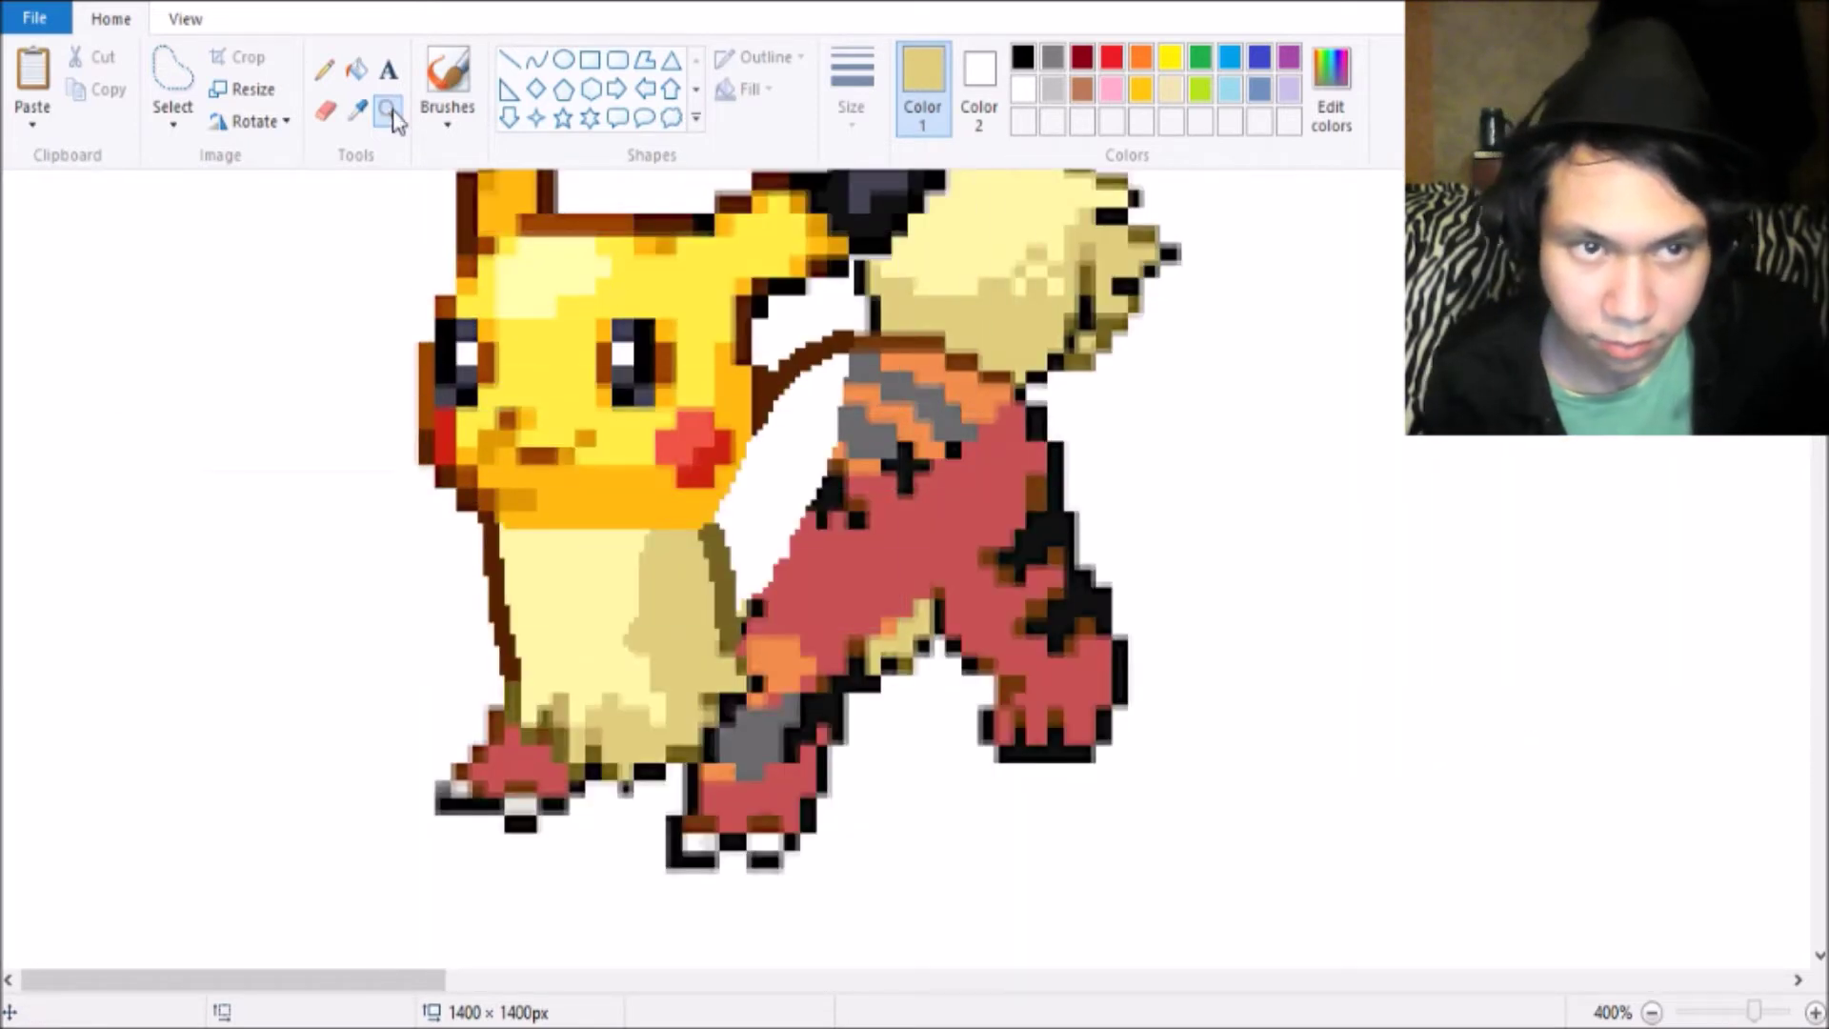
pyautogui.click(363, 111)
pyautogui.click(727, 583)
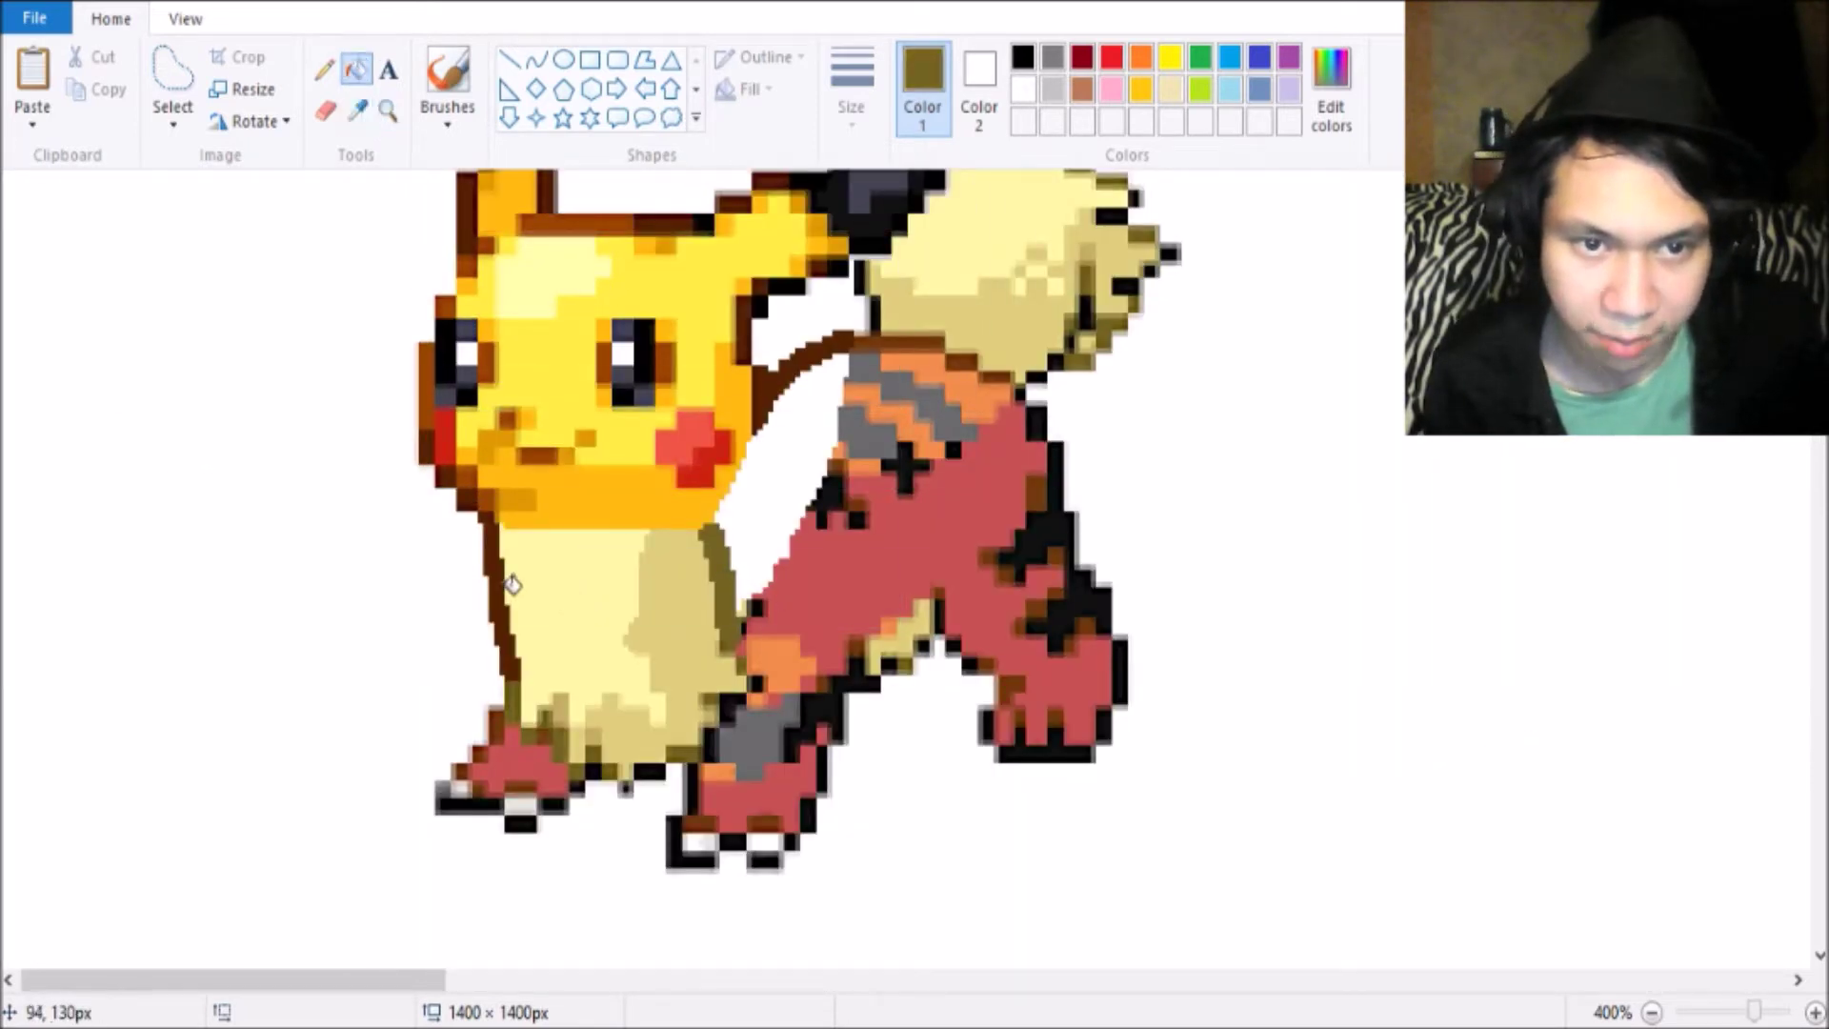
pyautogui.click(324, 69)
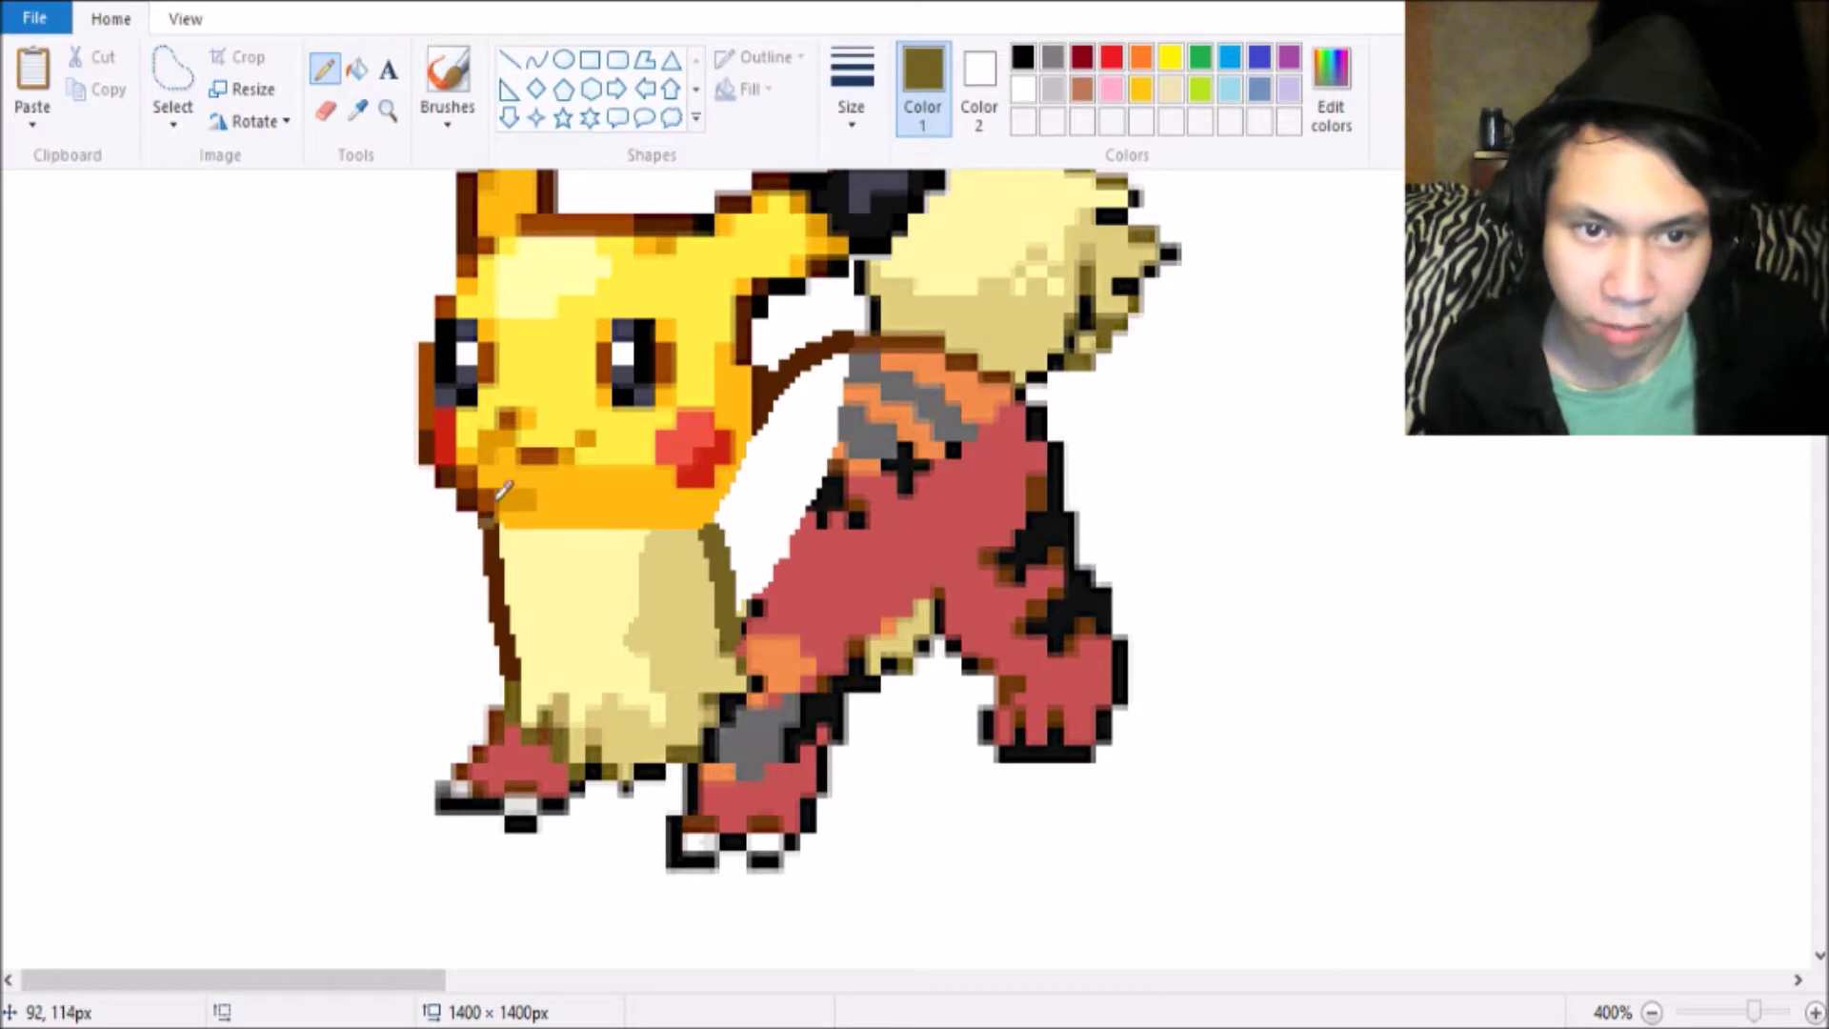
pyautogui.click(356, 69)
pyautogui.click(500, 585)
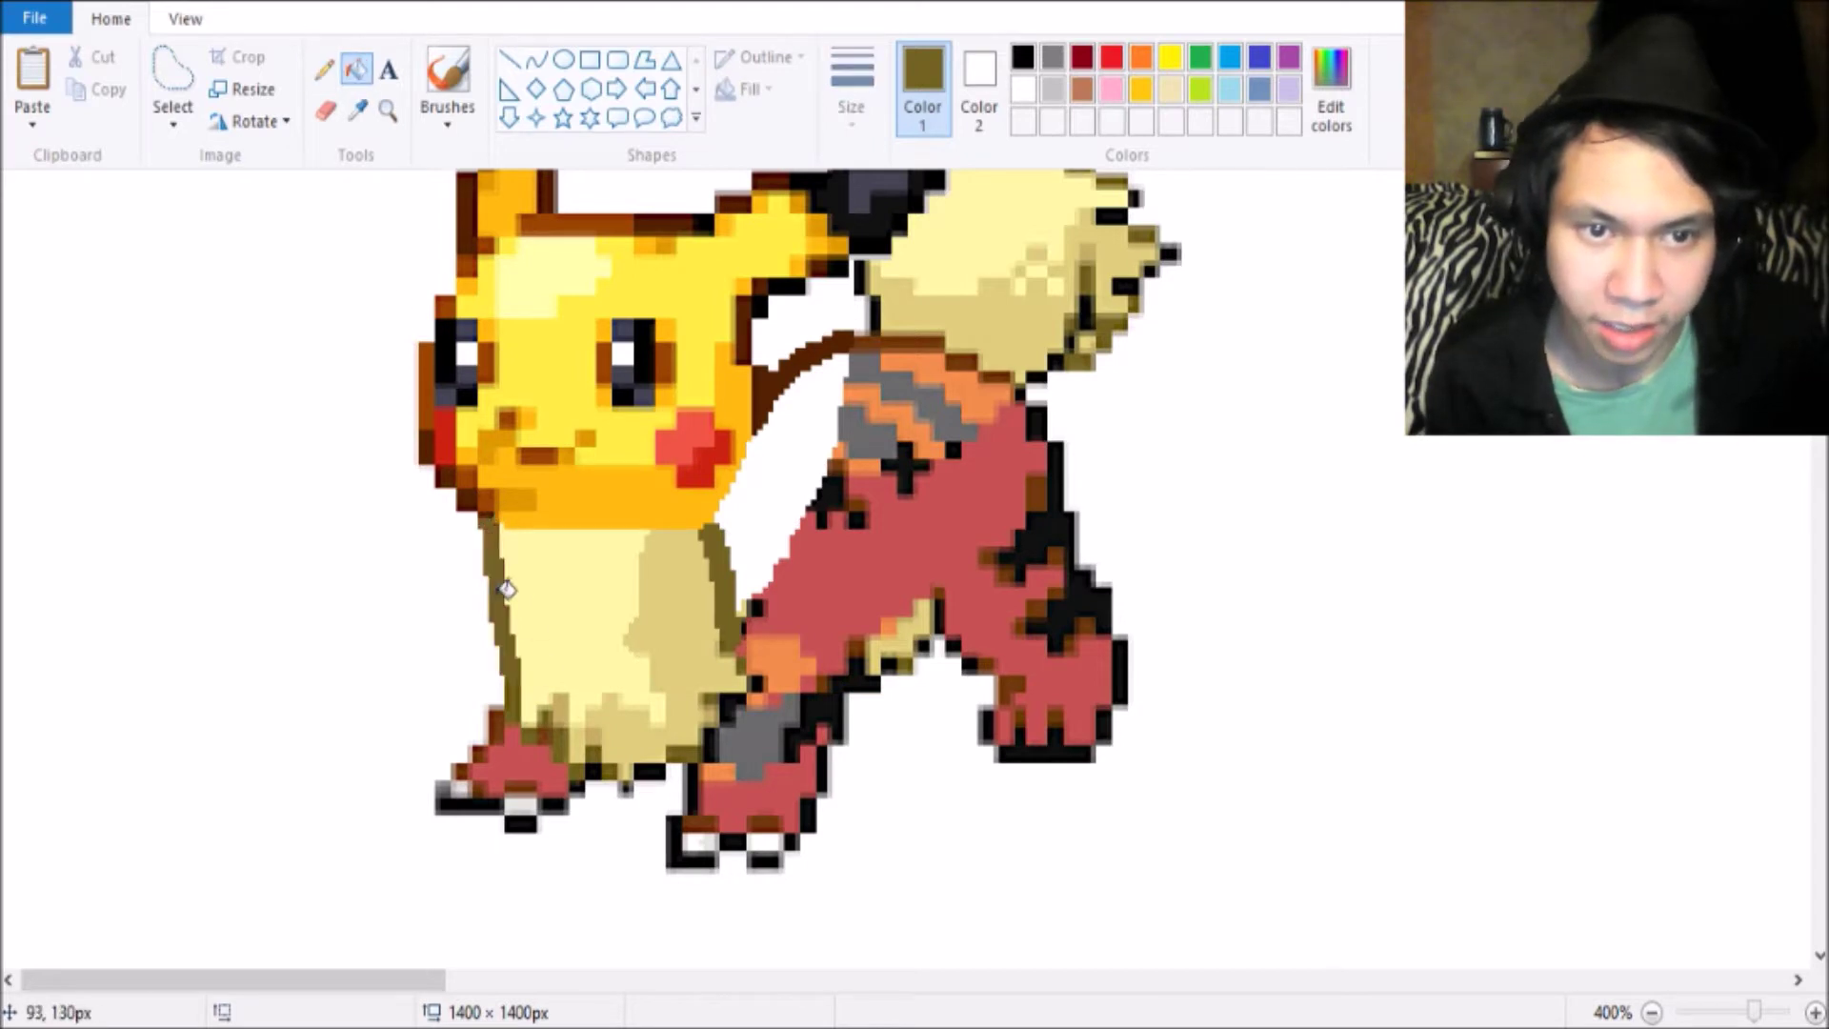
# Examine the fused sprite at several zoom levels, checking its neck and body colours against the original sprites.
pyautogui.click(387, 111)
pyautogui.rightClick(498, 470)
pyautogui.rightClick(499, 470)
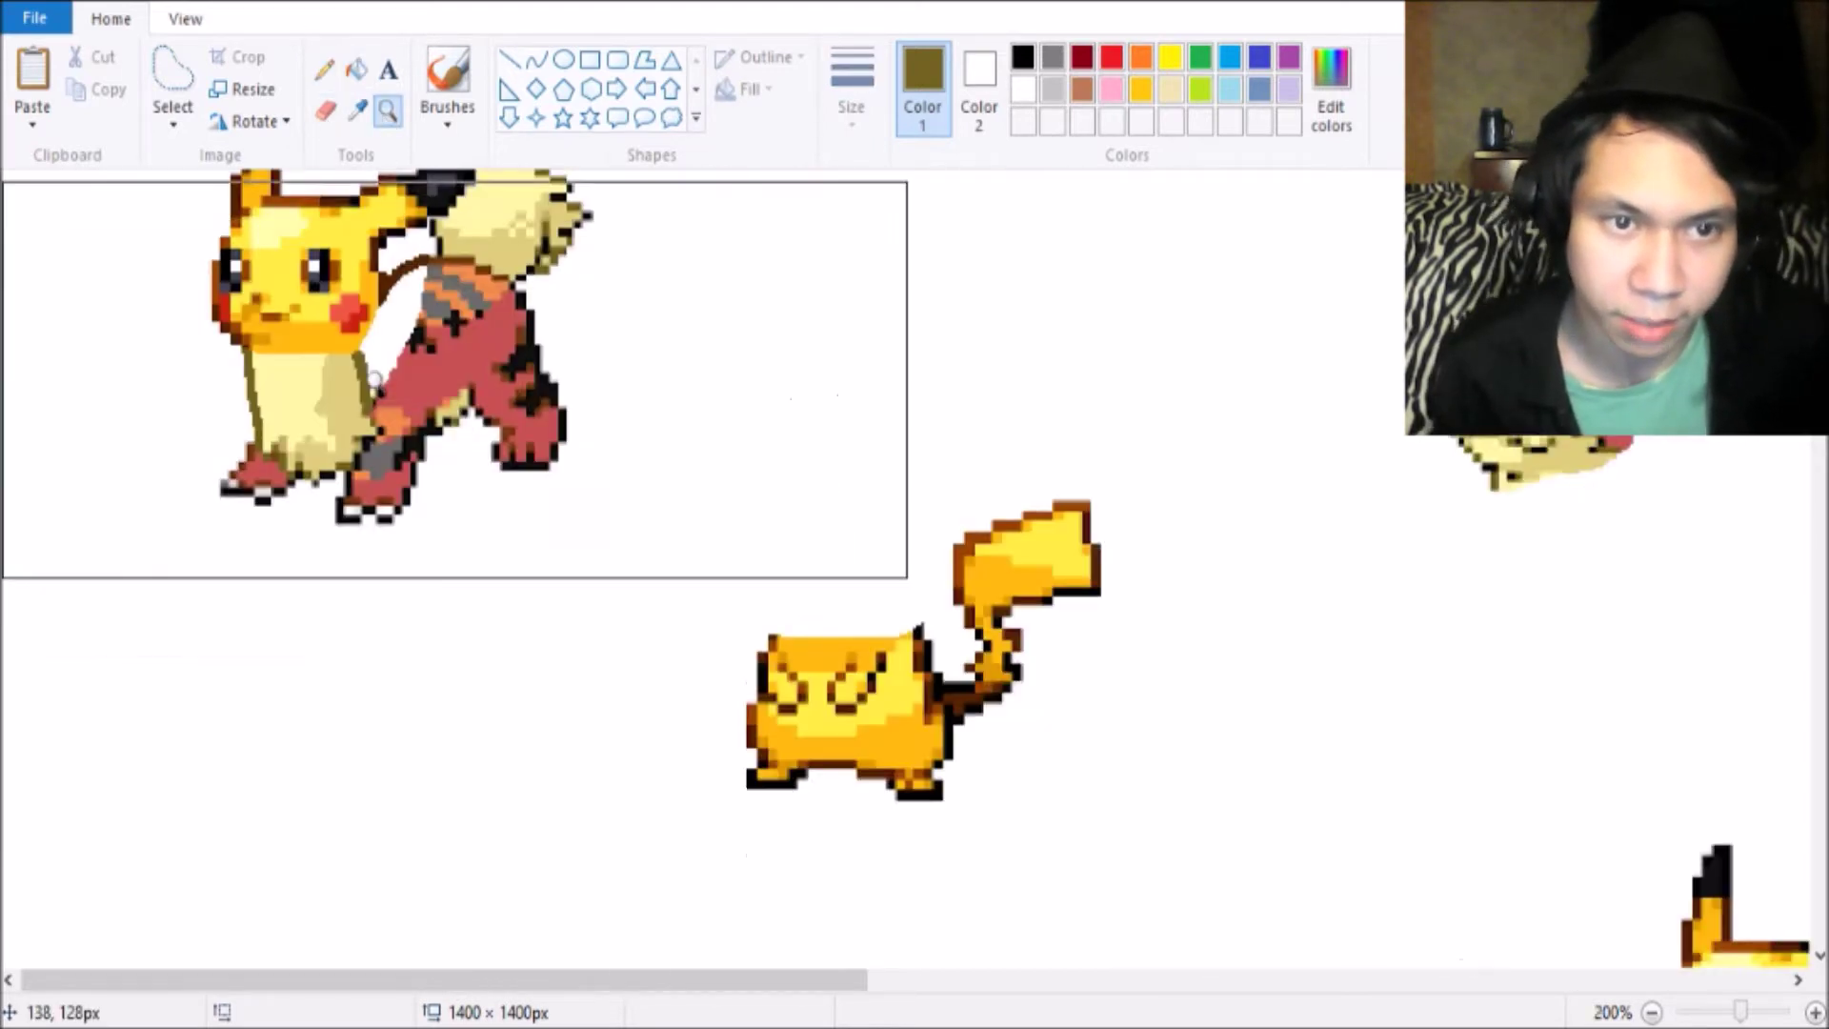
pyautogui.rightClick(374, 358)
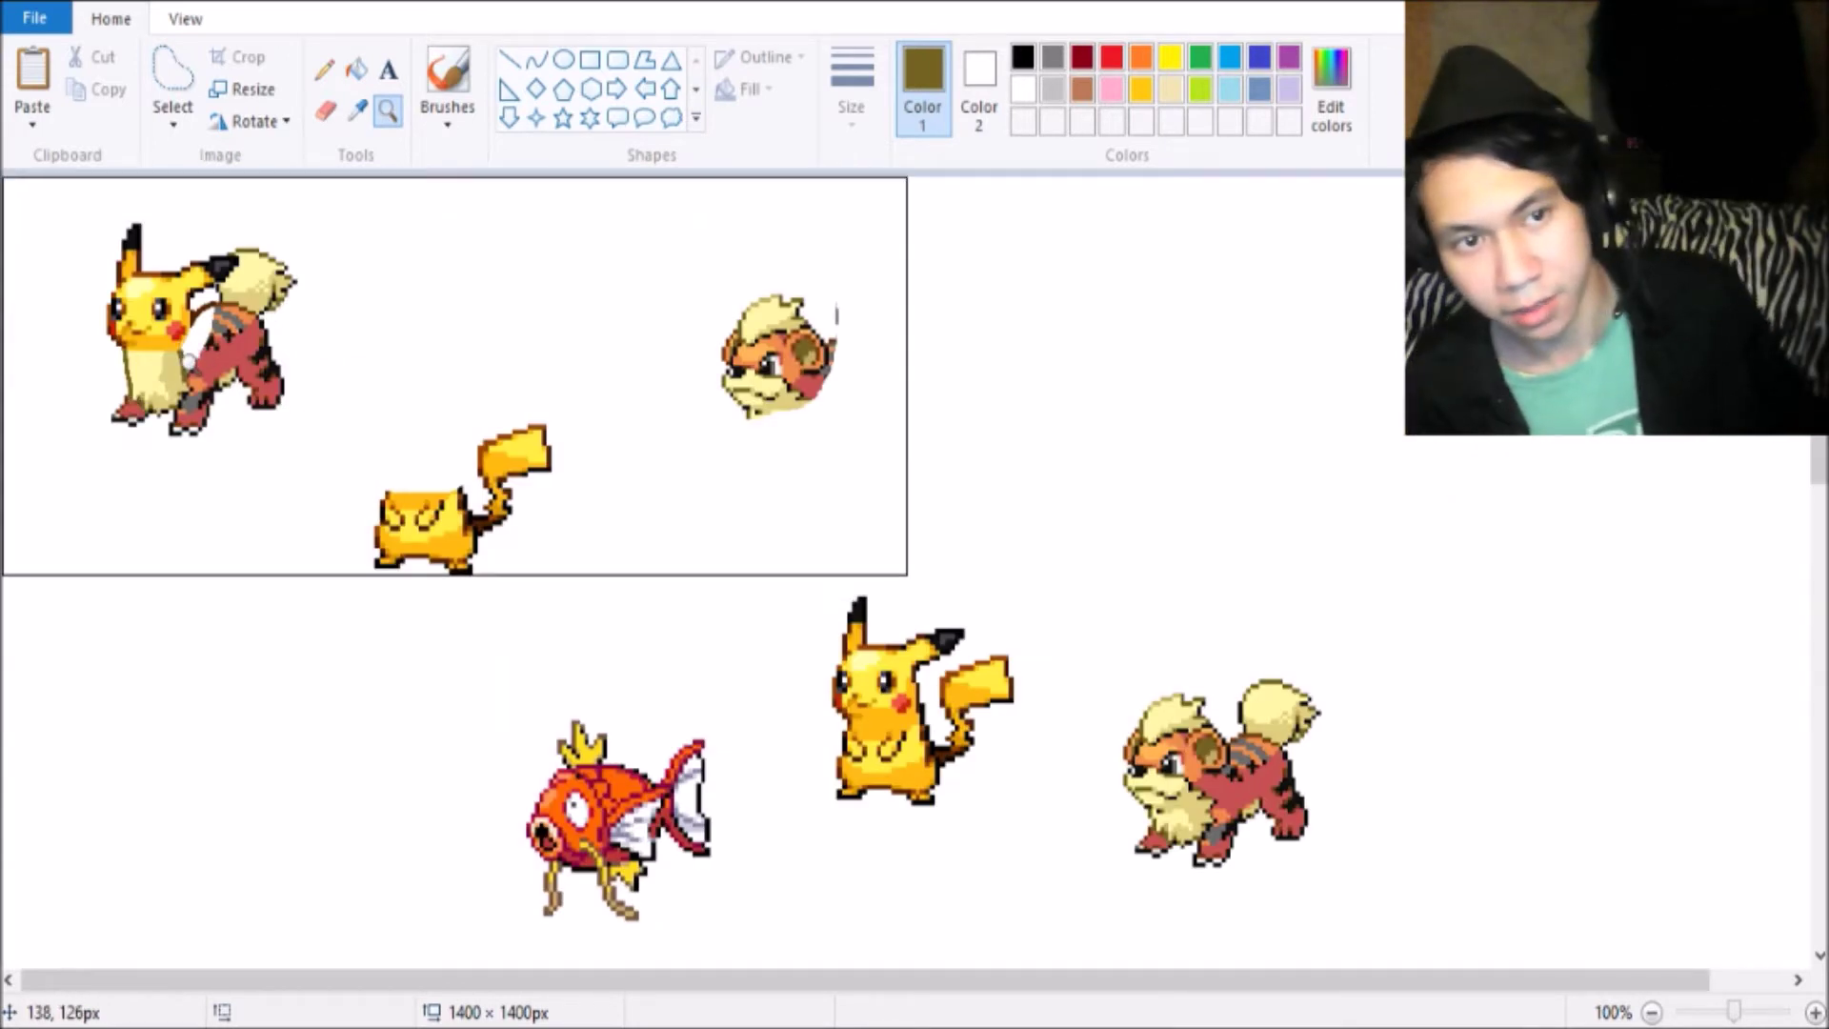
pyautogui.click(225, 377)
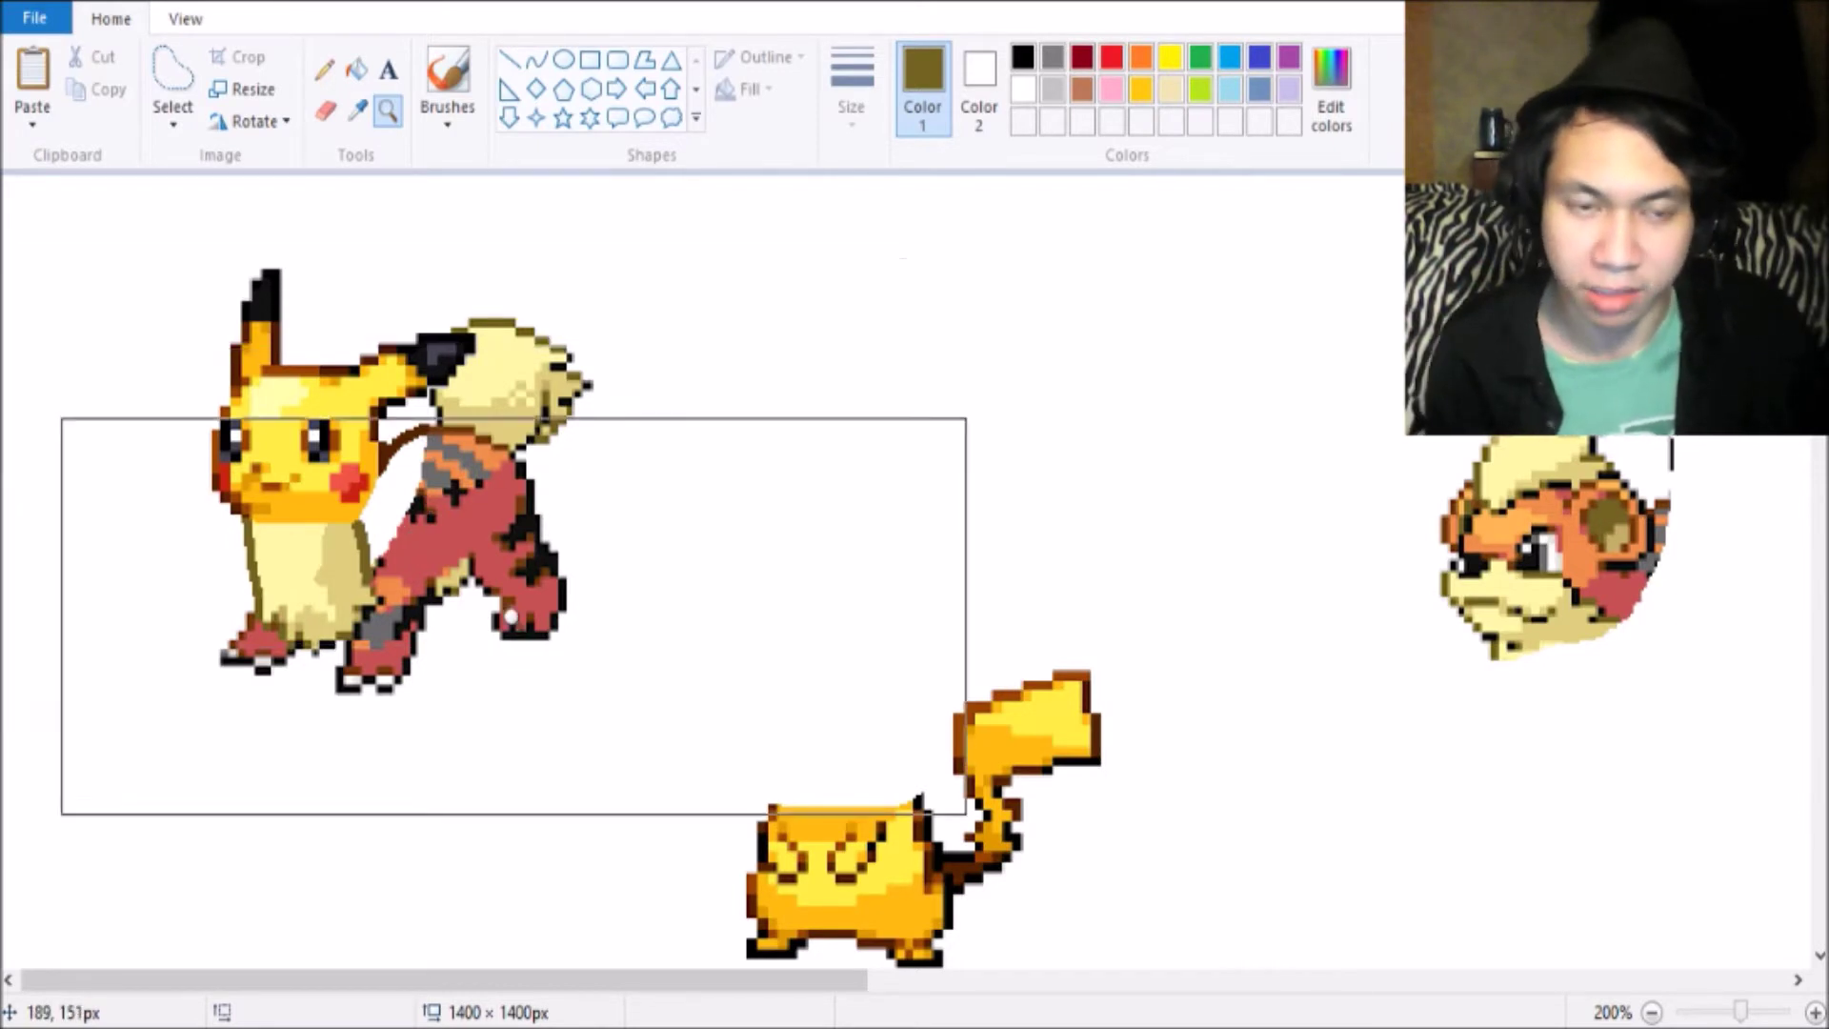
pyautogui.click(504, 575)
pyautogui.scroll(2, 282, 412)
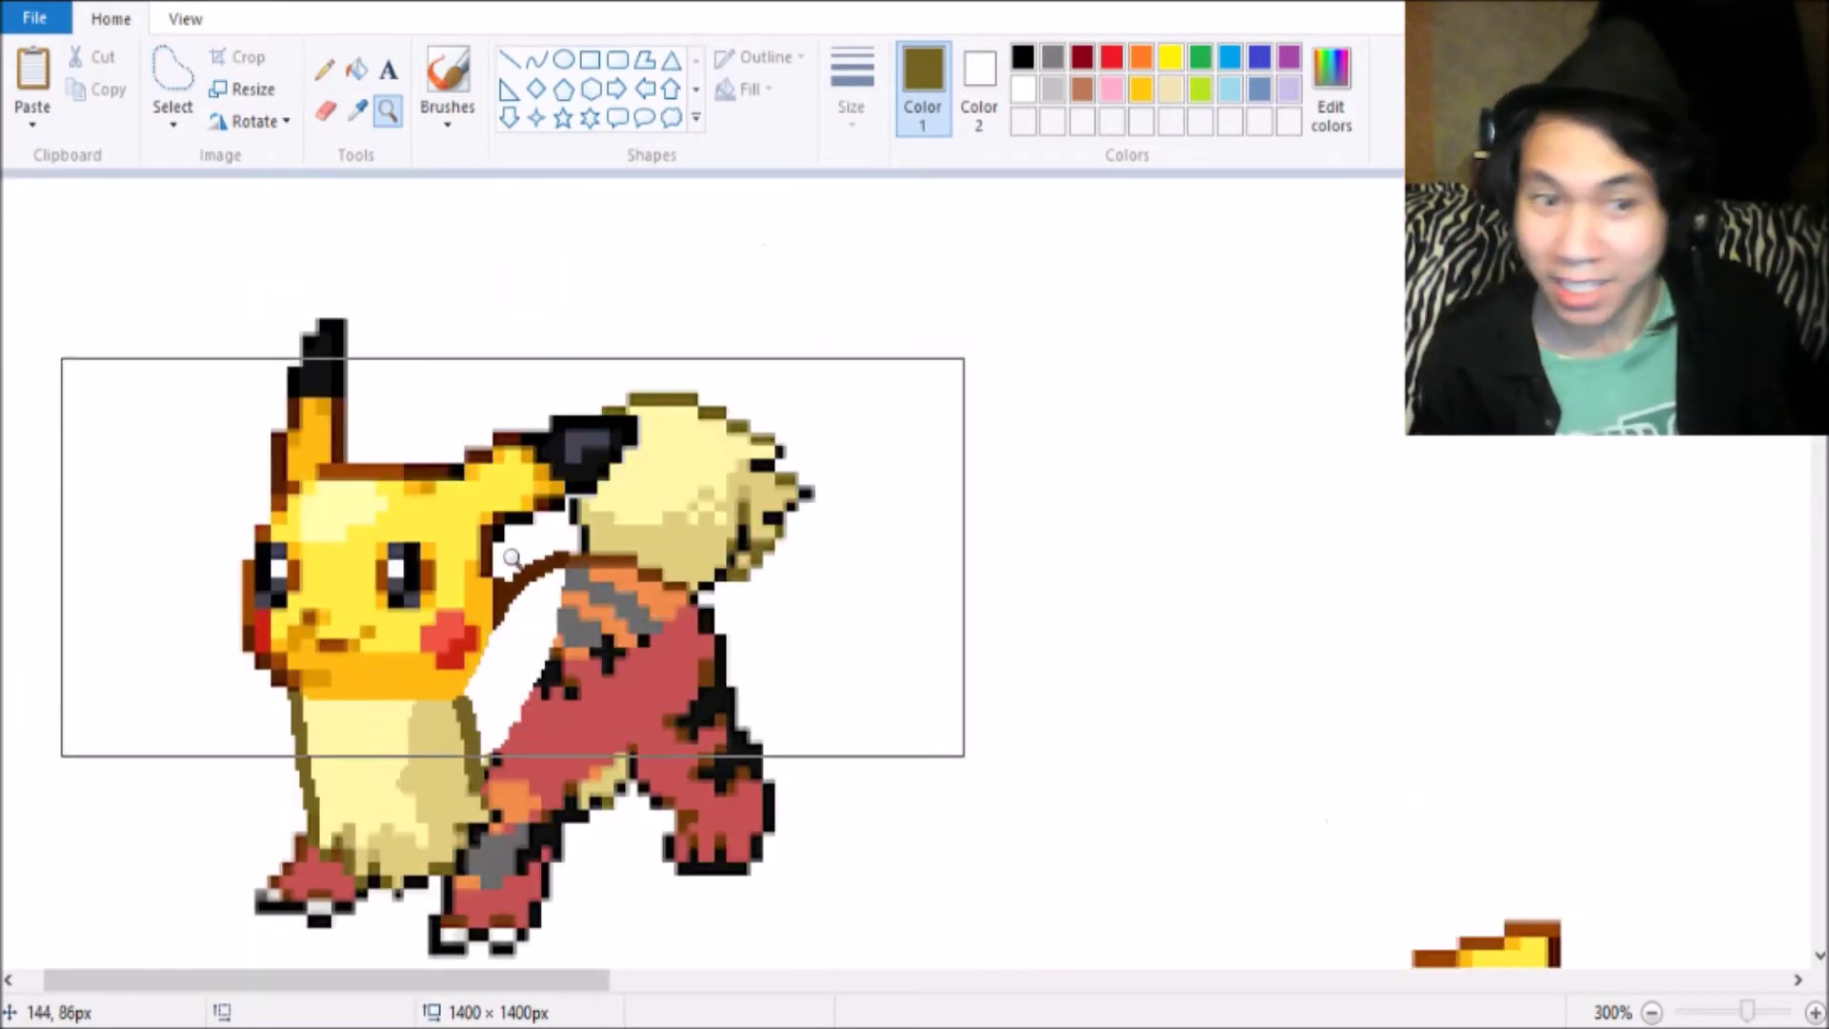
pyautogui.rightClick(502, 561)
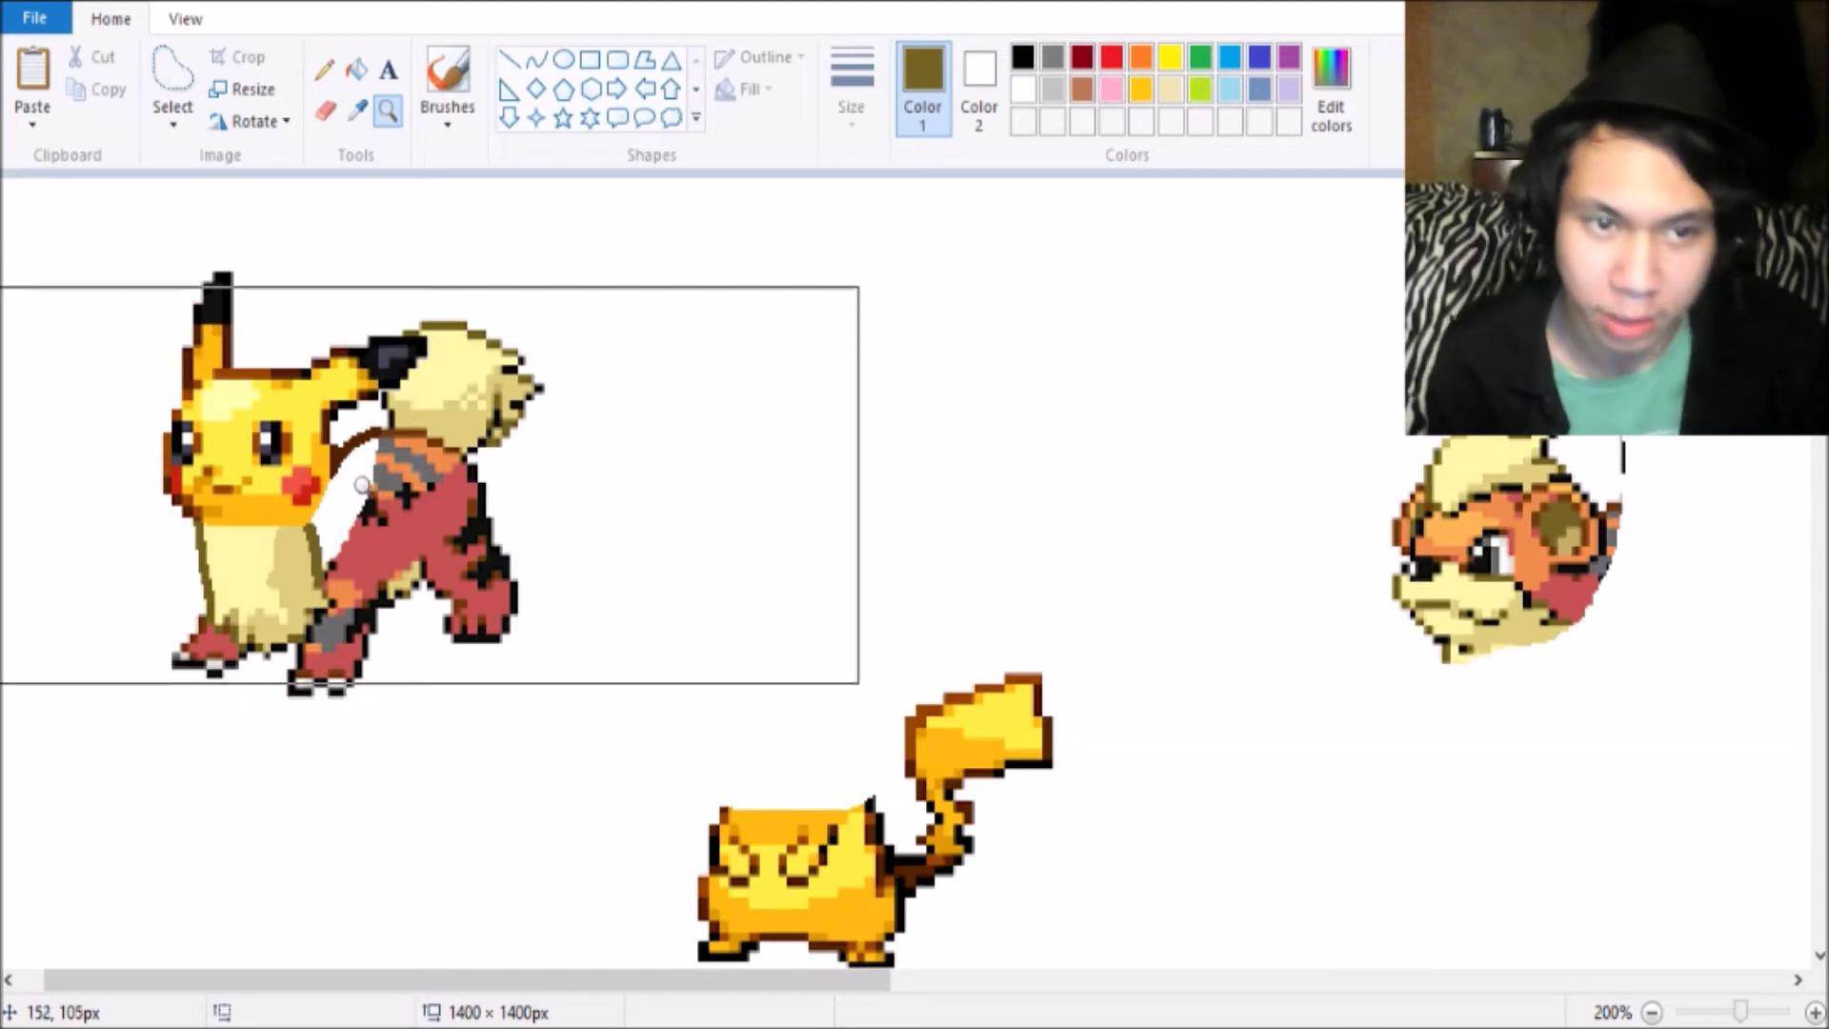
pyautogui.click(276, 476)
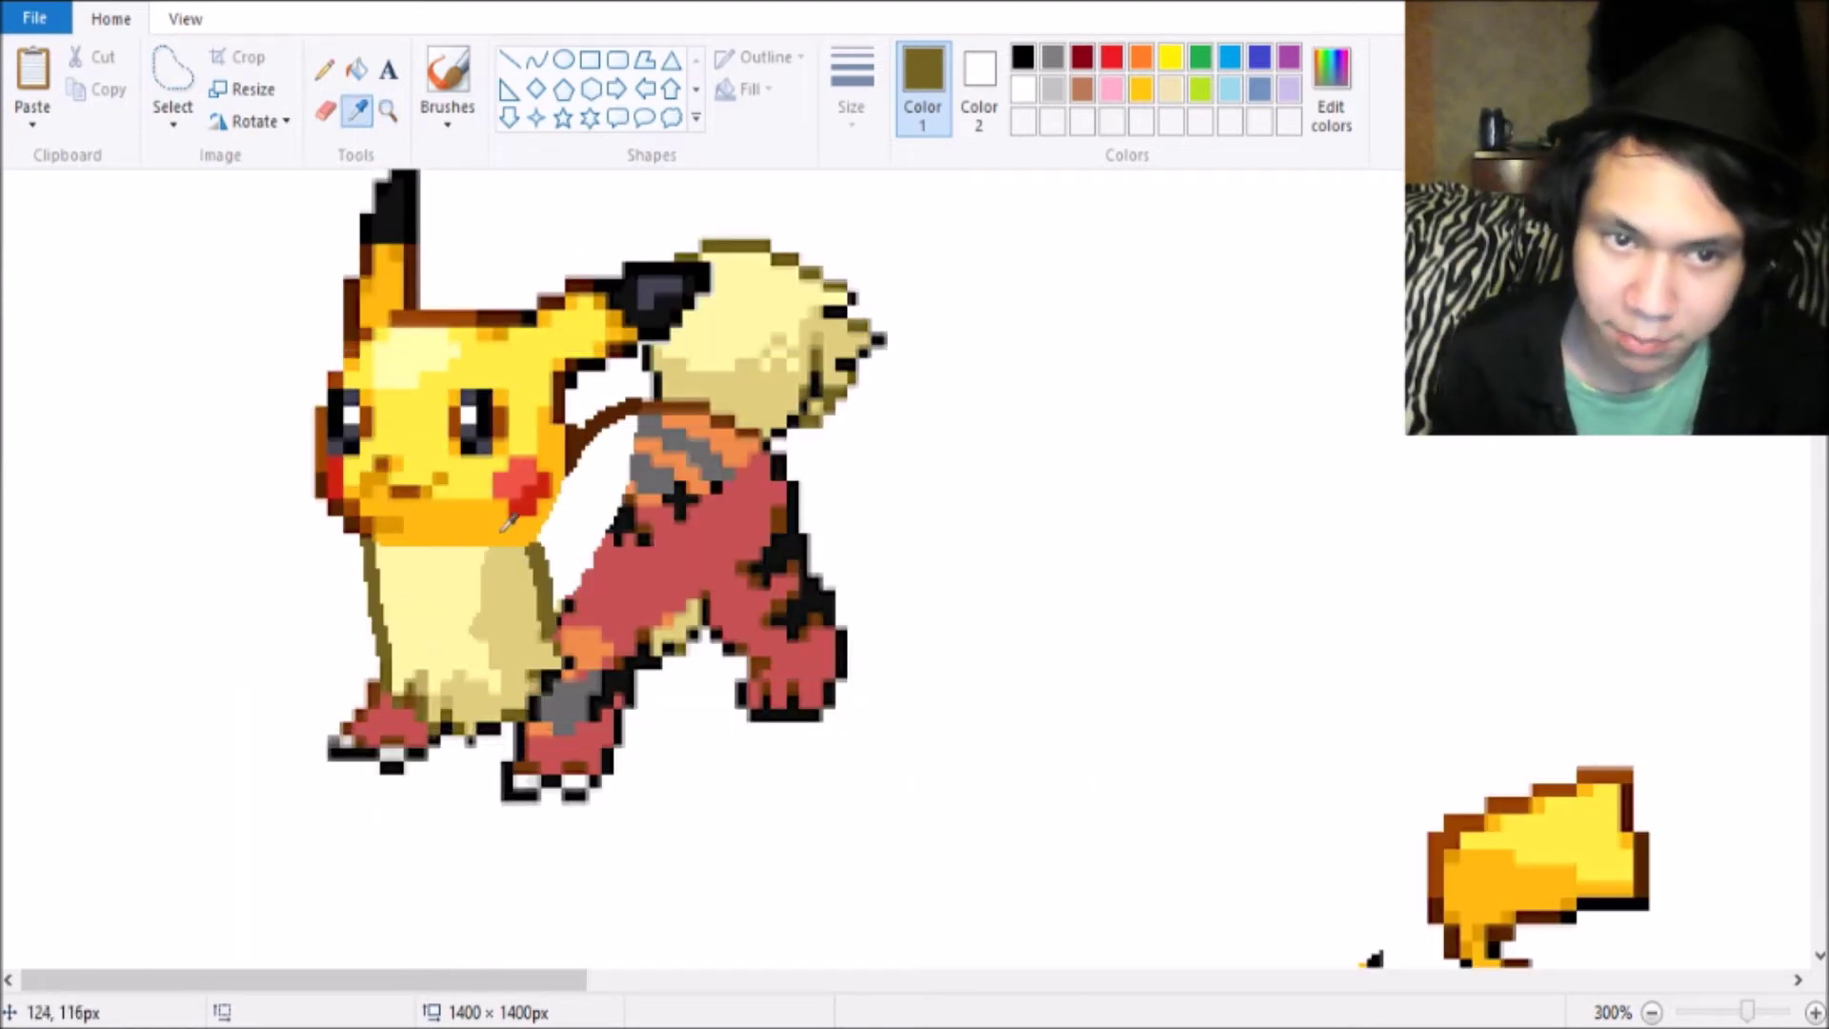
# Fill the orange back stripes with Pikachu's face yellow and the red hind body with the golden orange of Pikachu's lower face.
pyautogui.click(486, 461)
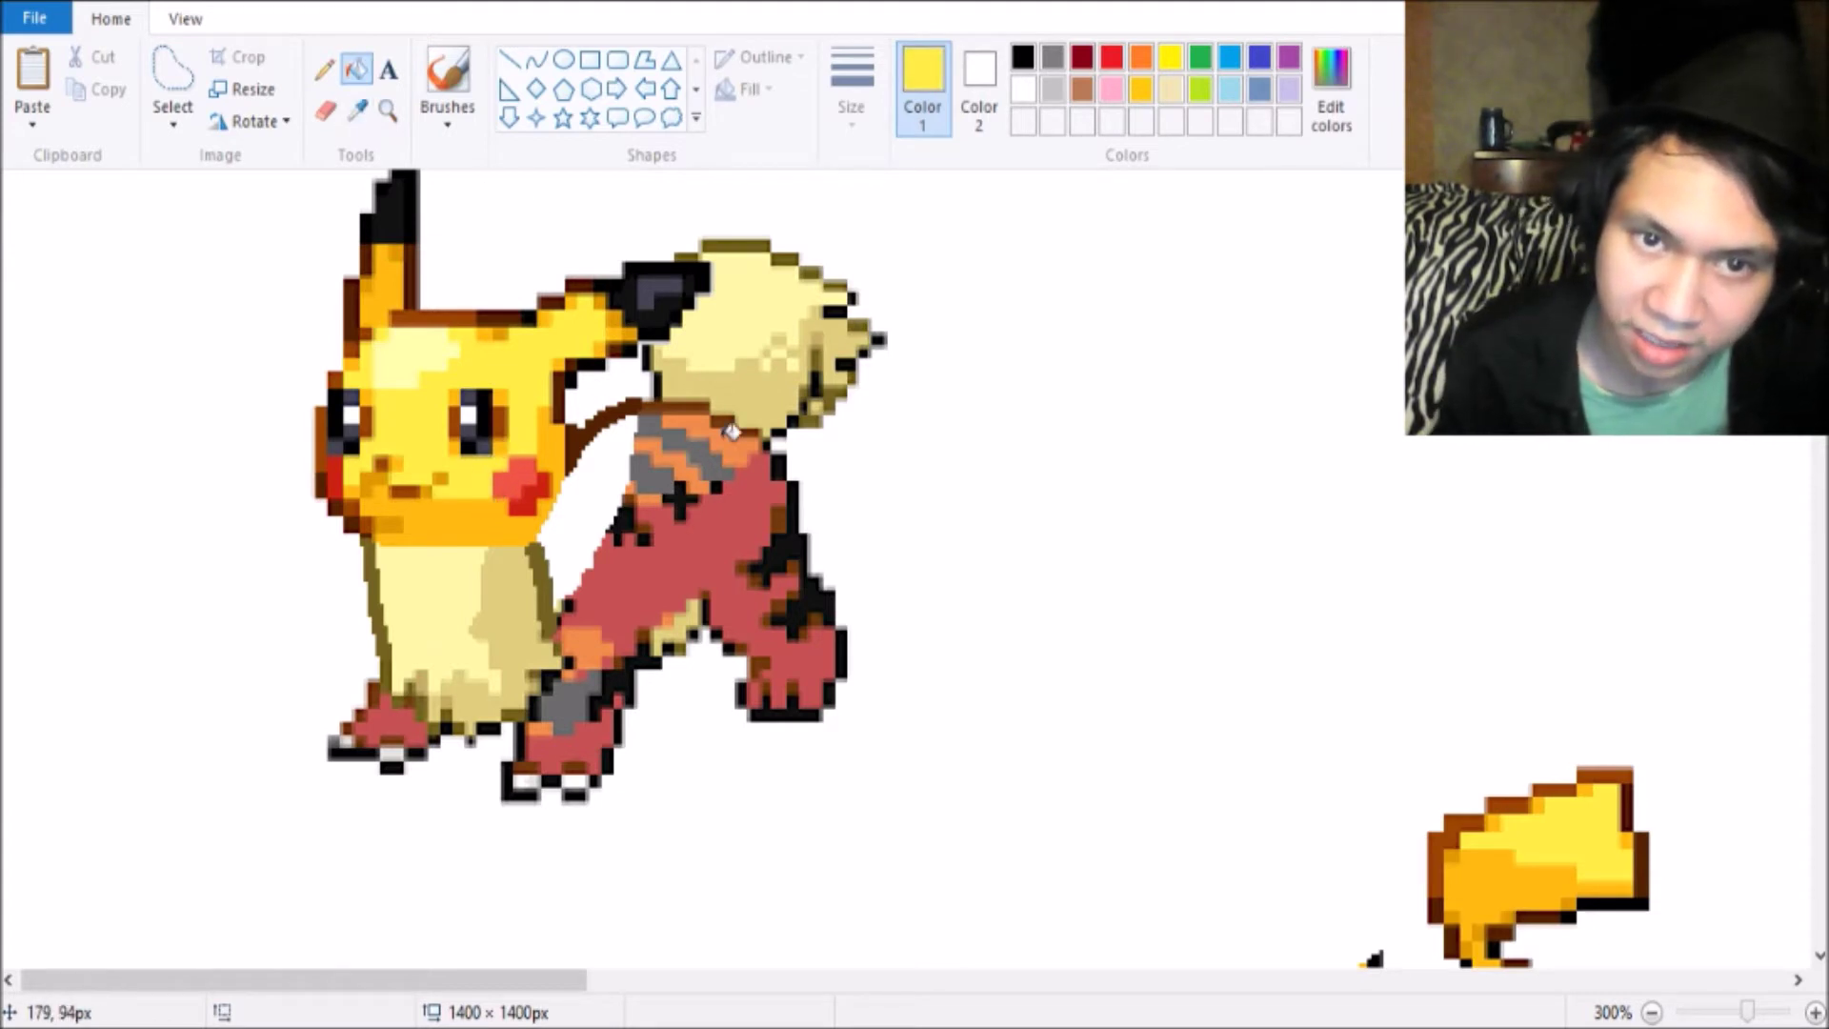
pyautogui.click(688, 463)
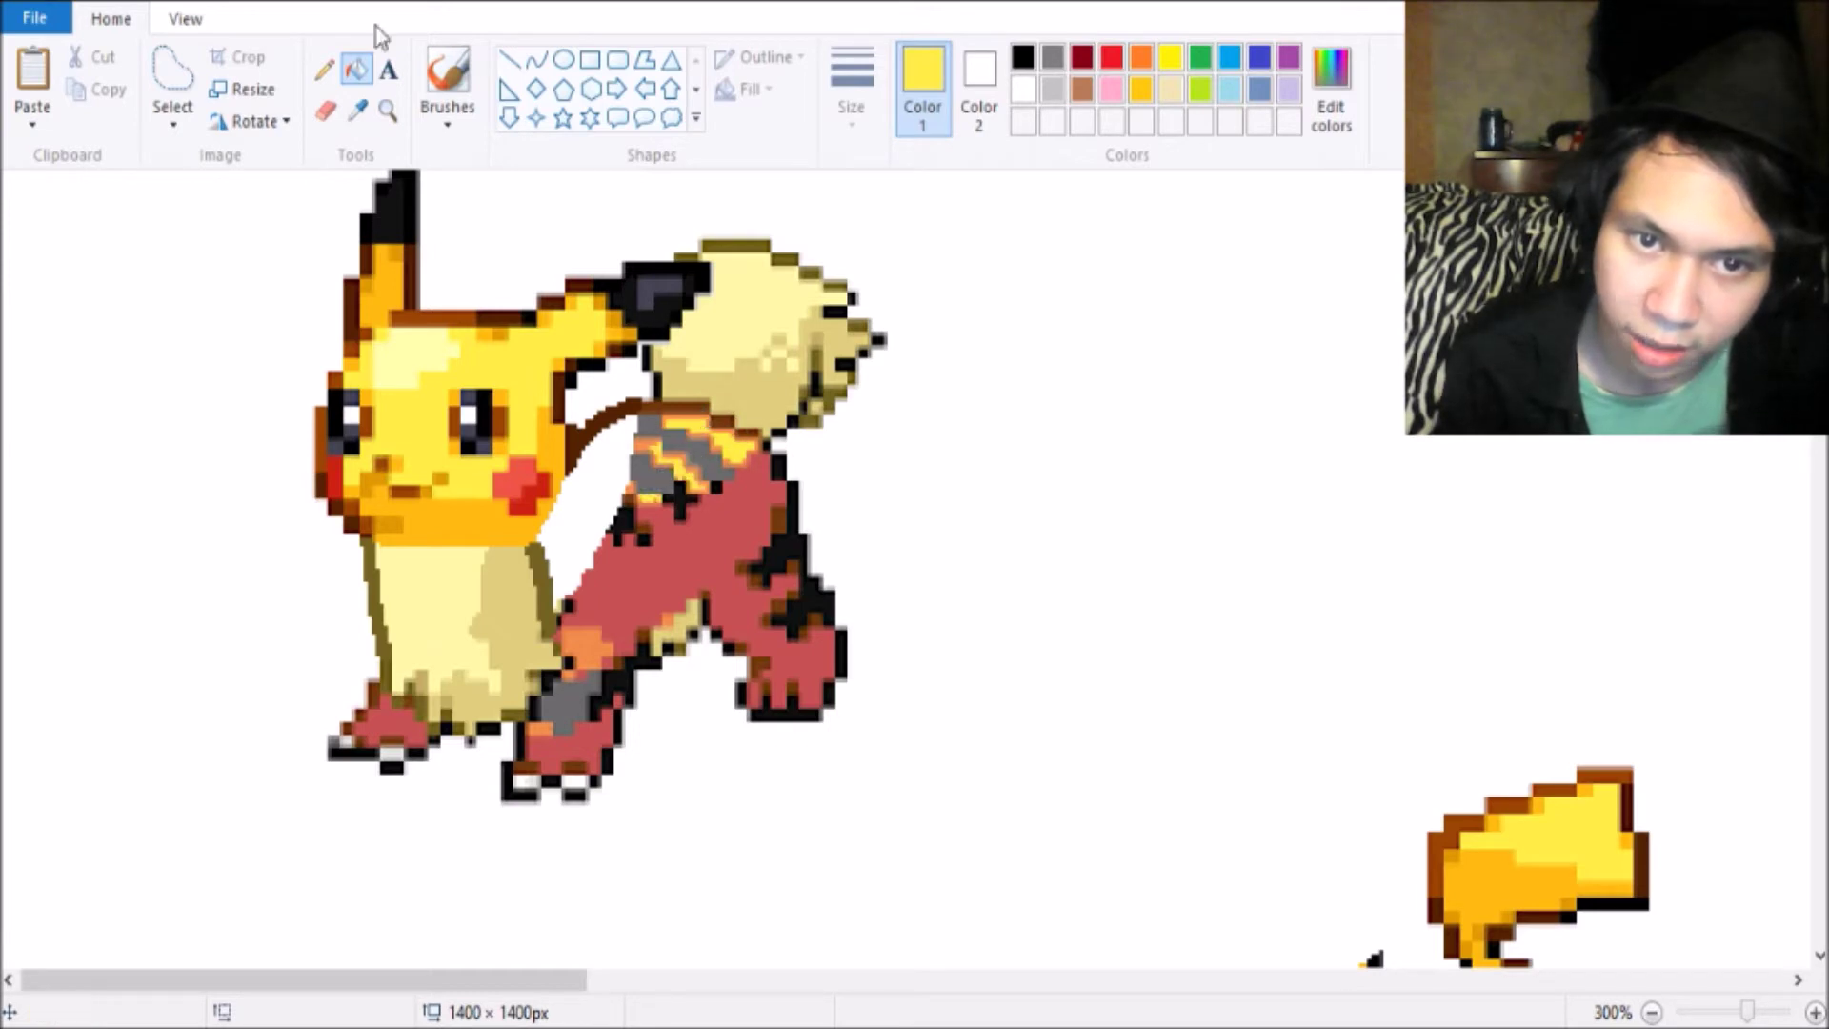
pyautogui.click(357, 110)
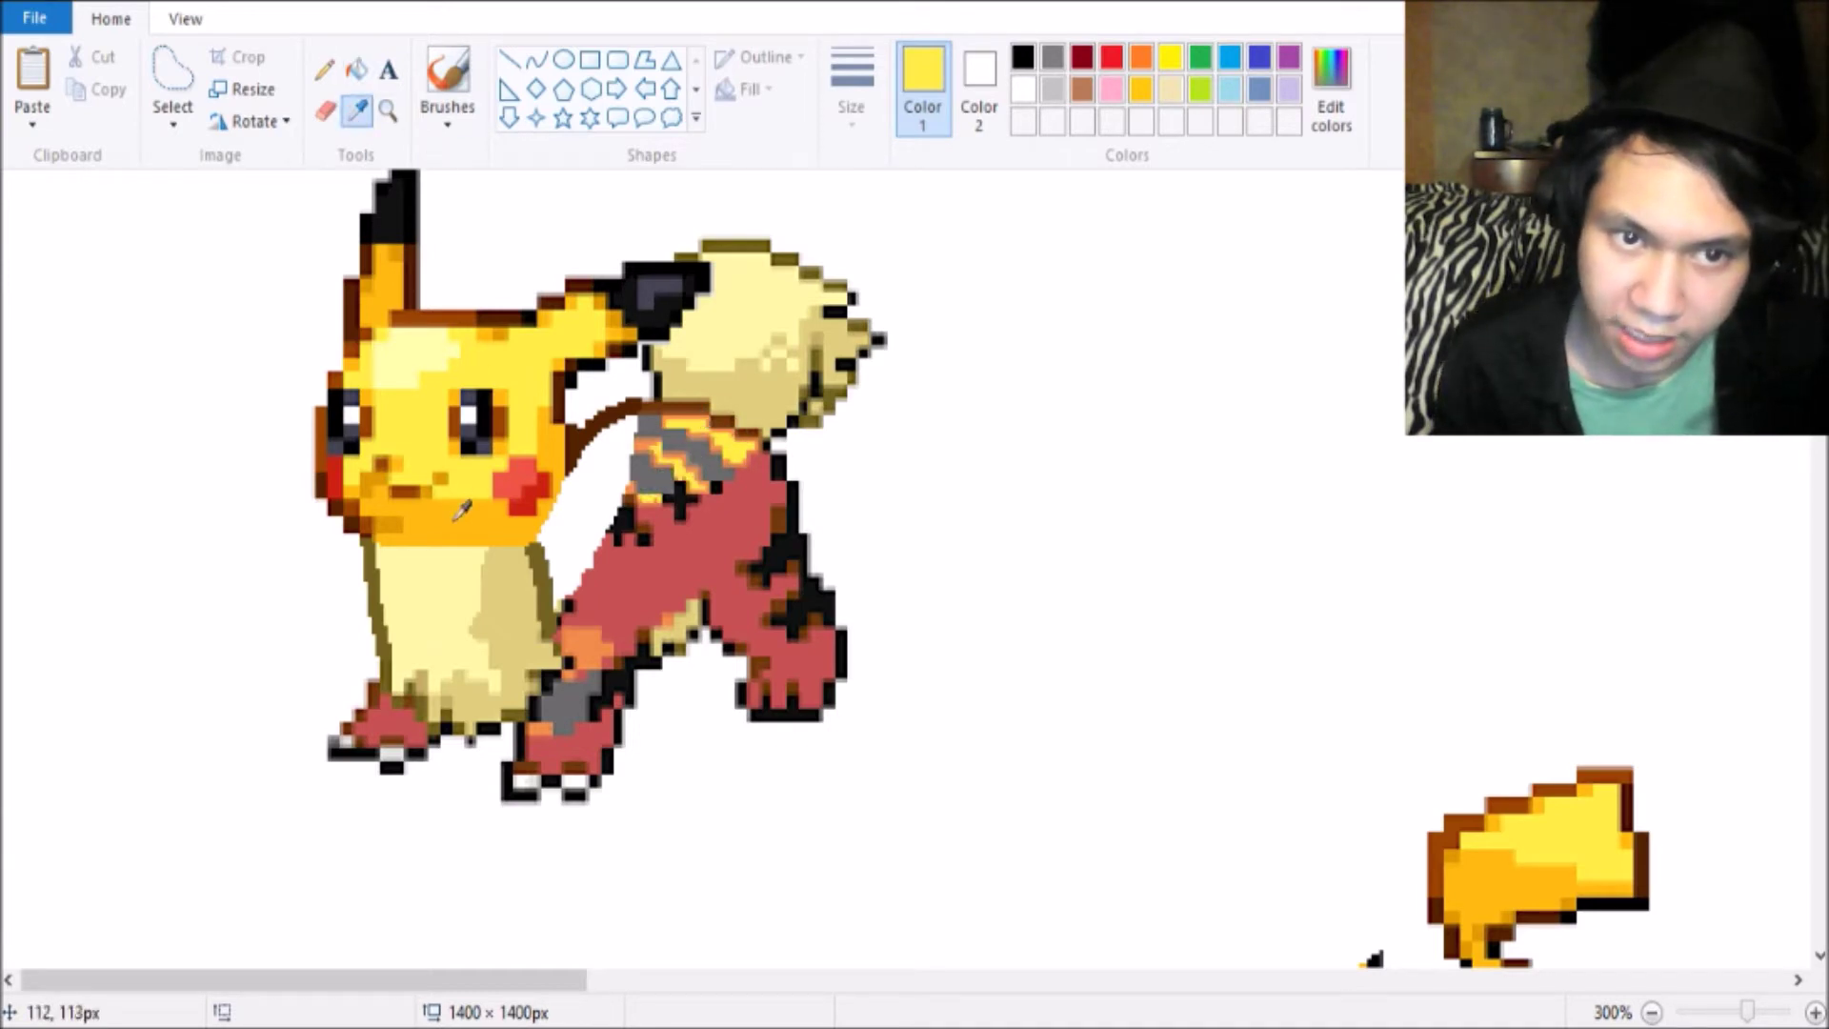
pyautogui.click(461, 512)
pyautogui.click(677, 552)
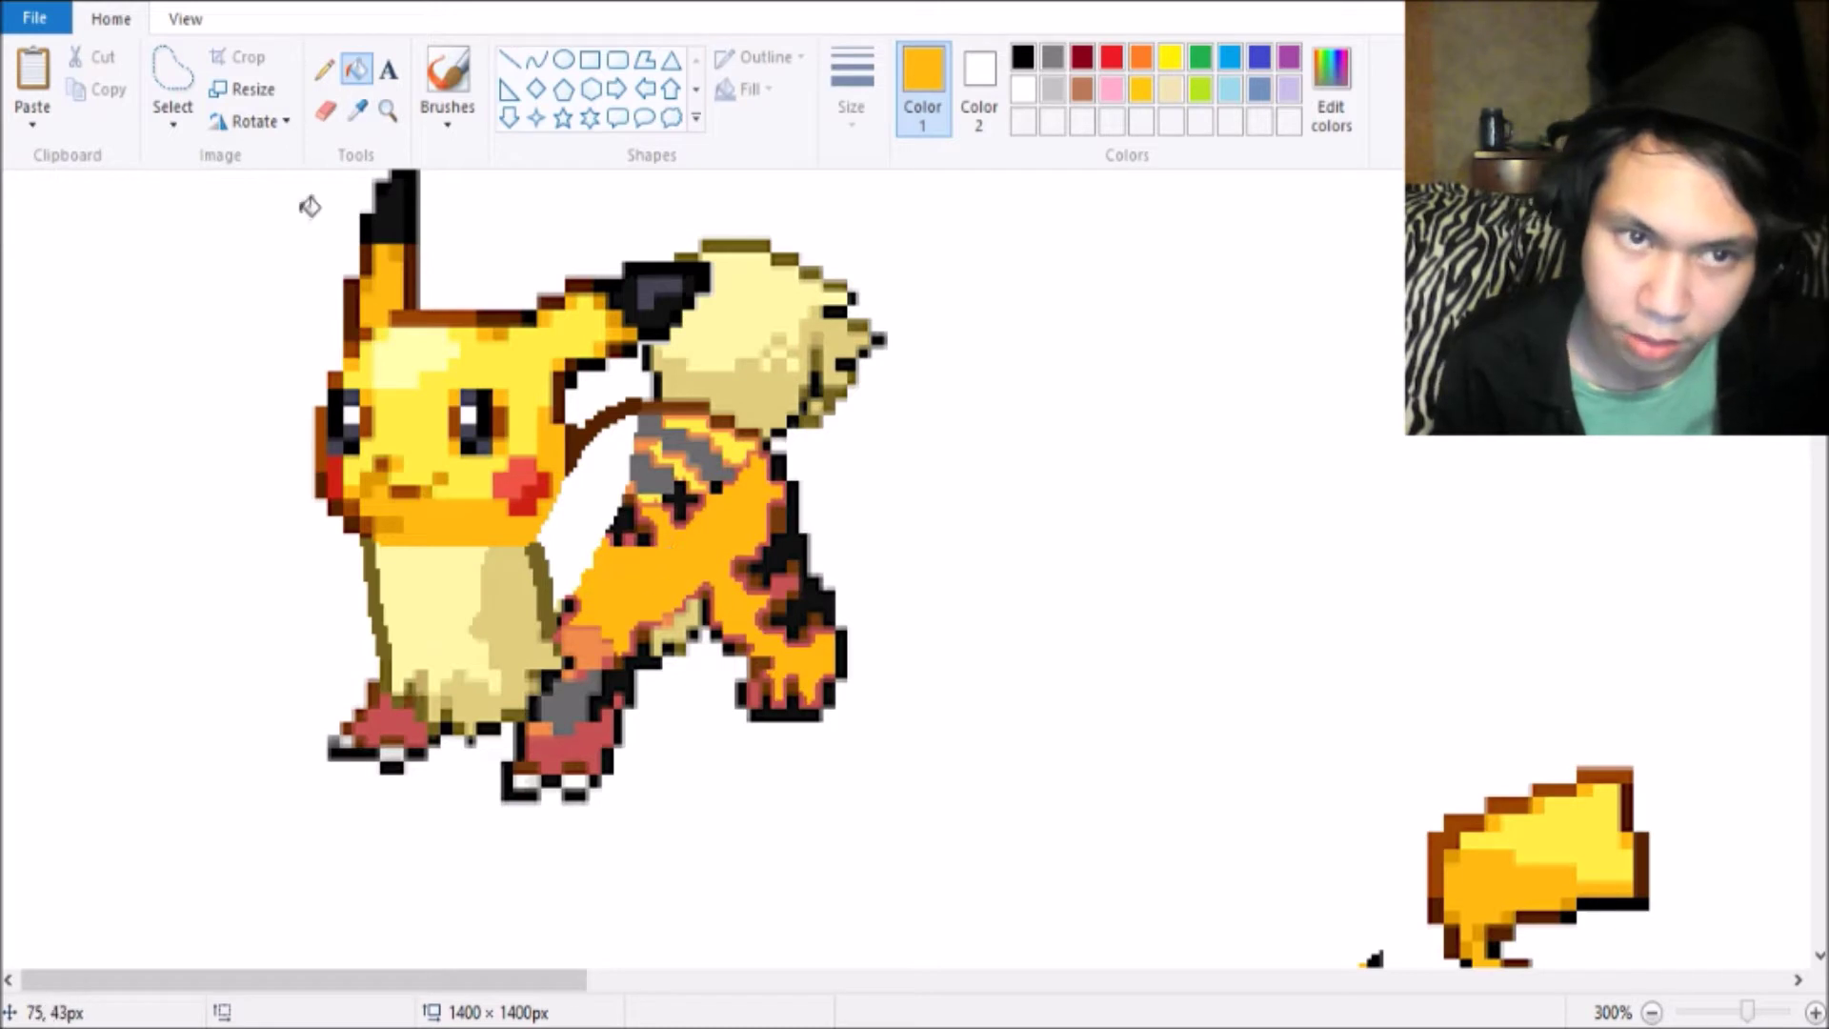
# Fill the orange front-leg patches with Pikachu's pale forehead yellow and both red front paws with Pikachu's golden orange.
pyautogui.click(361, 114)
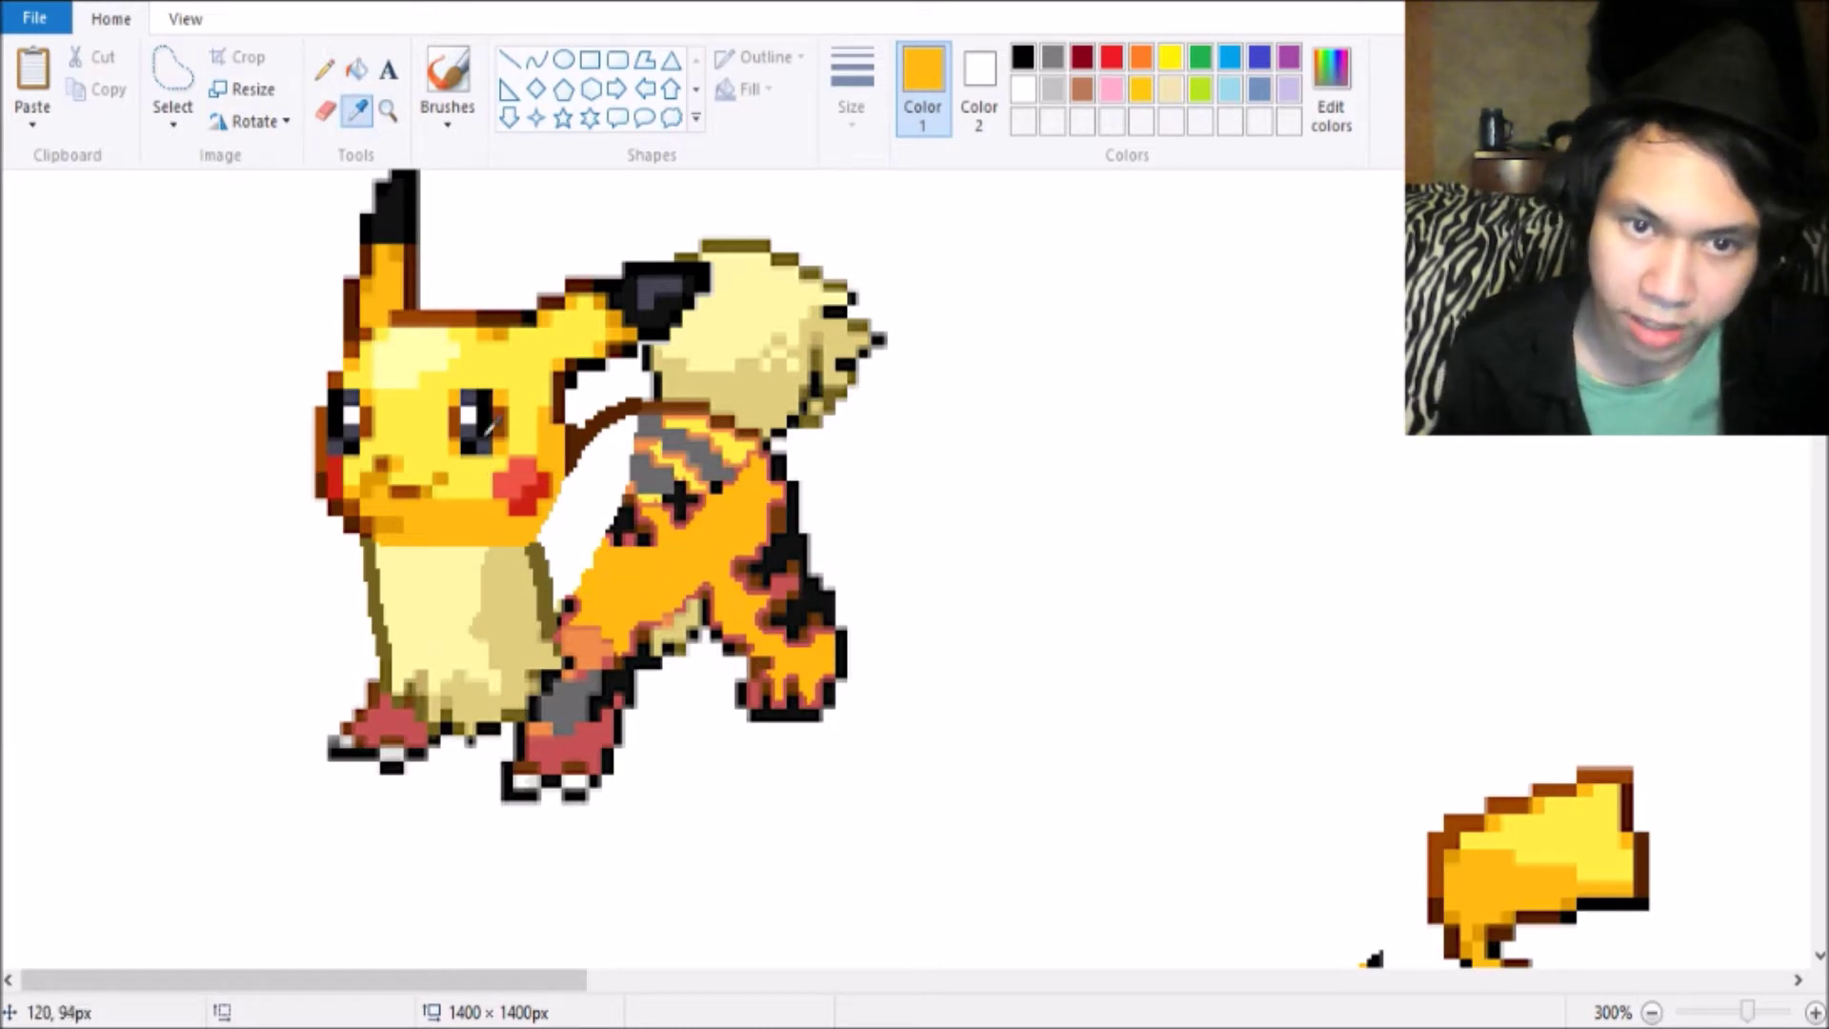
pyautogui.click(429, 349)
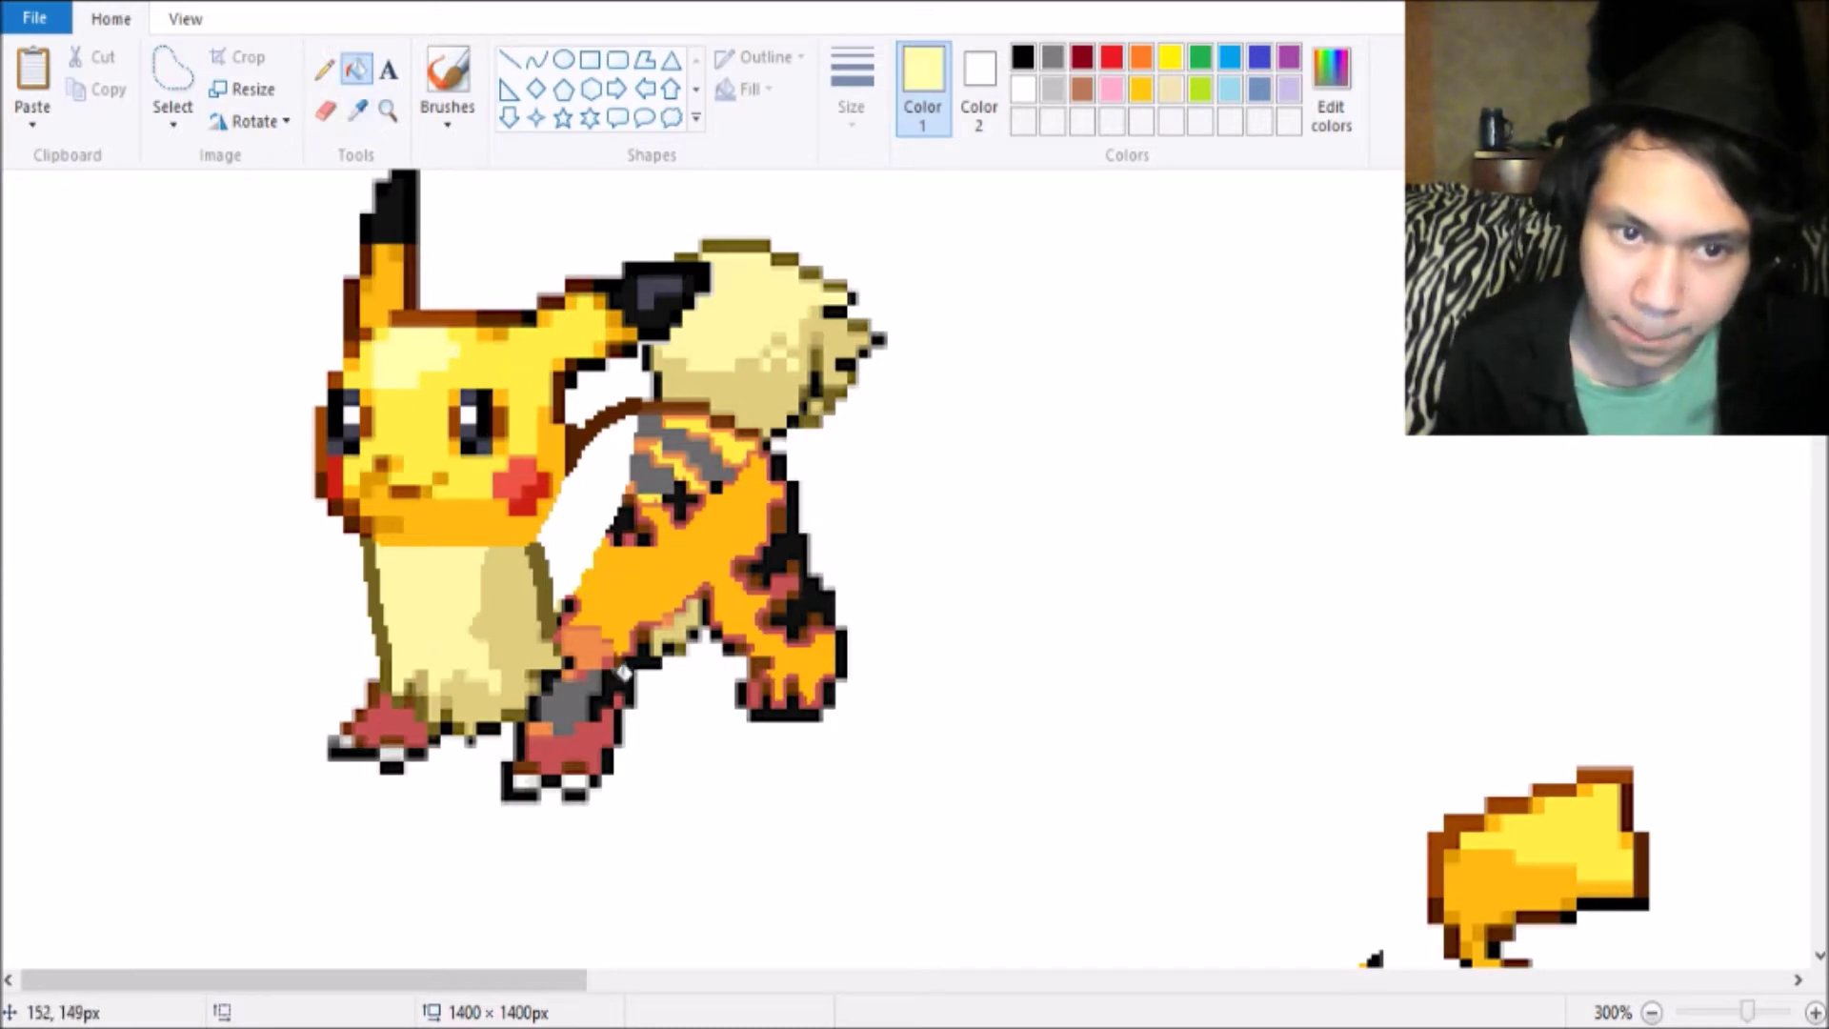
pyautogui.click(588, 632)
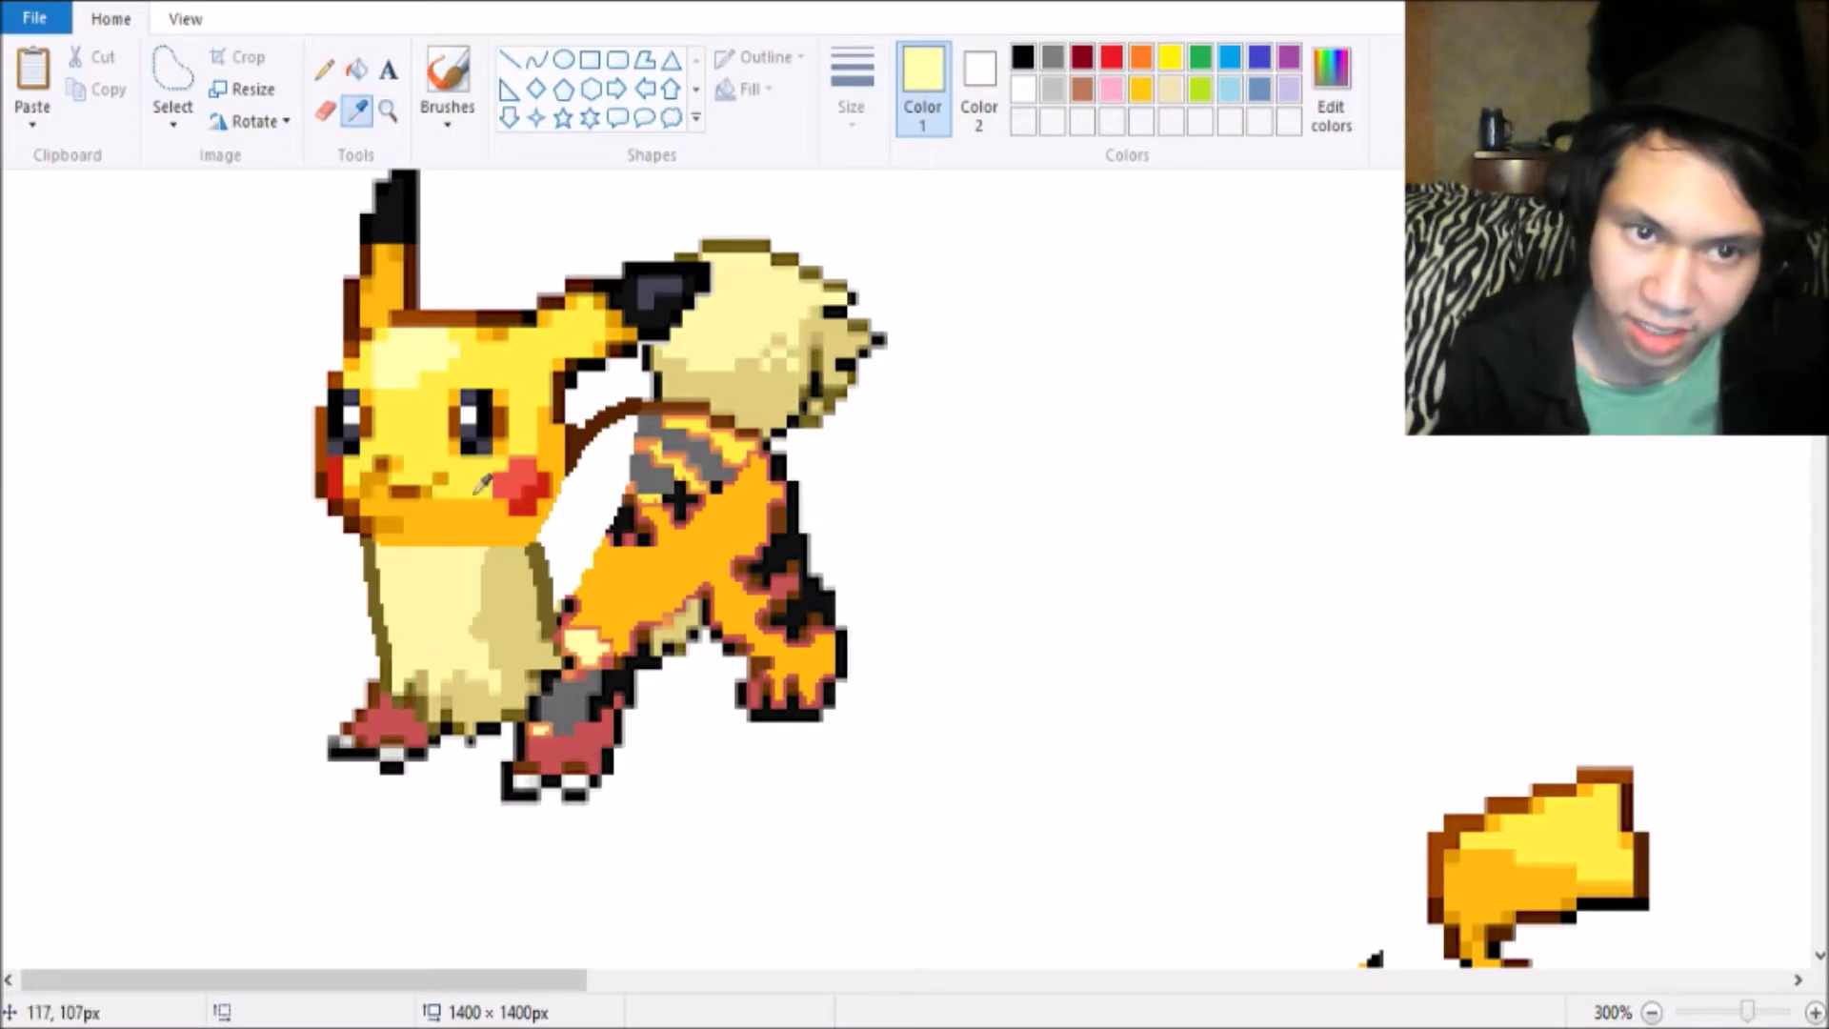
pyautogui.click(531, 461)
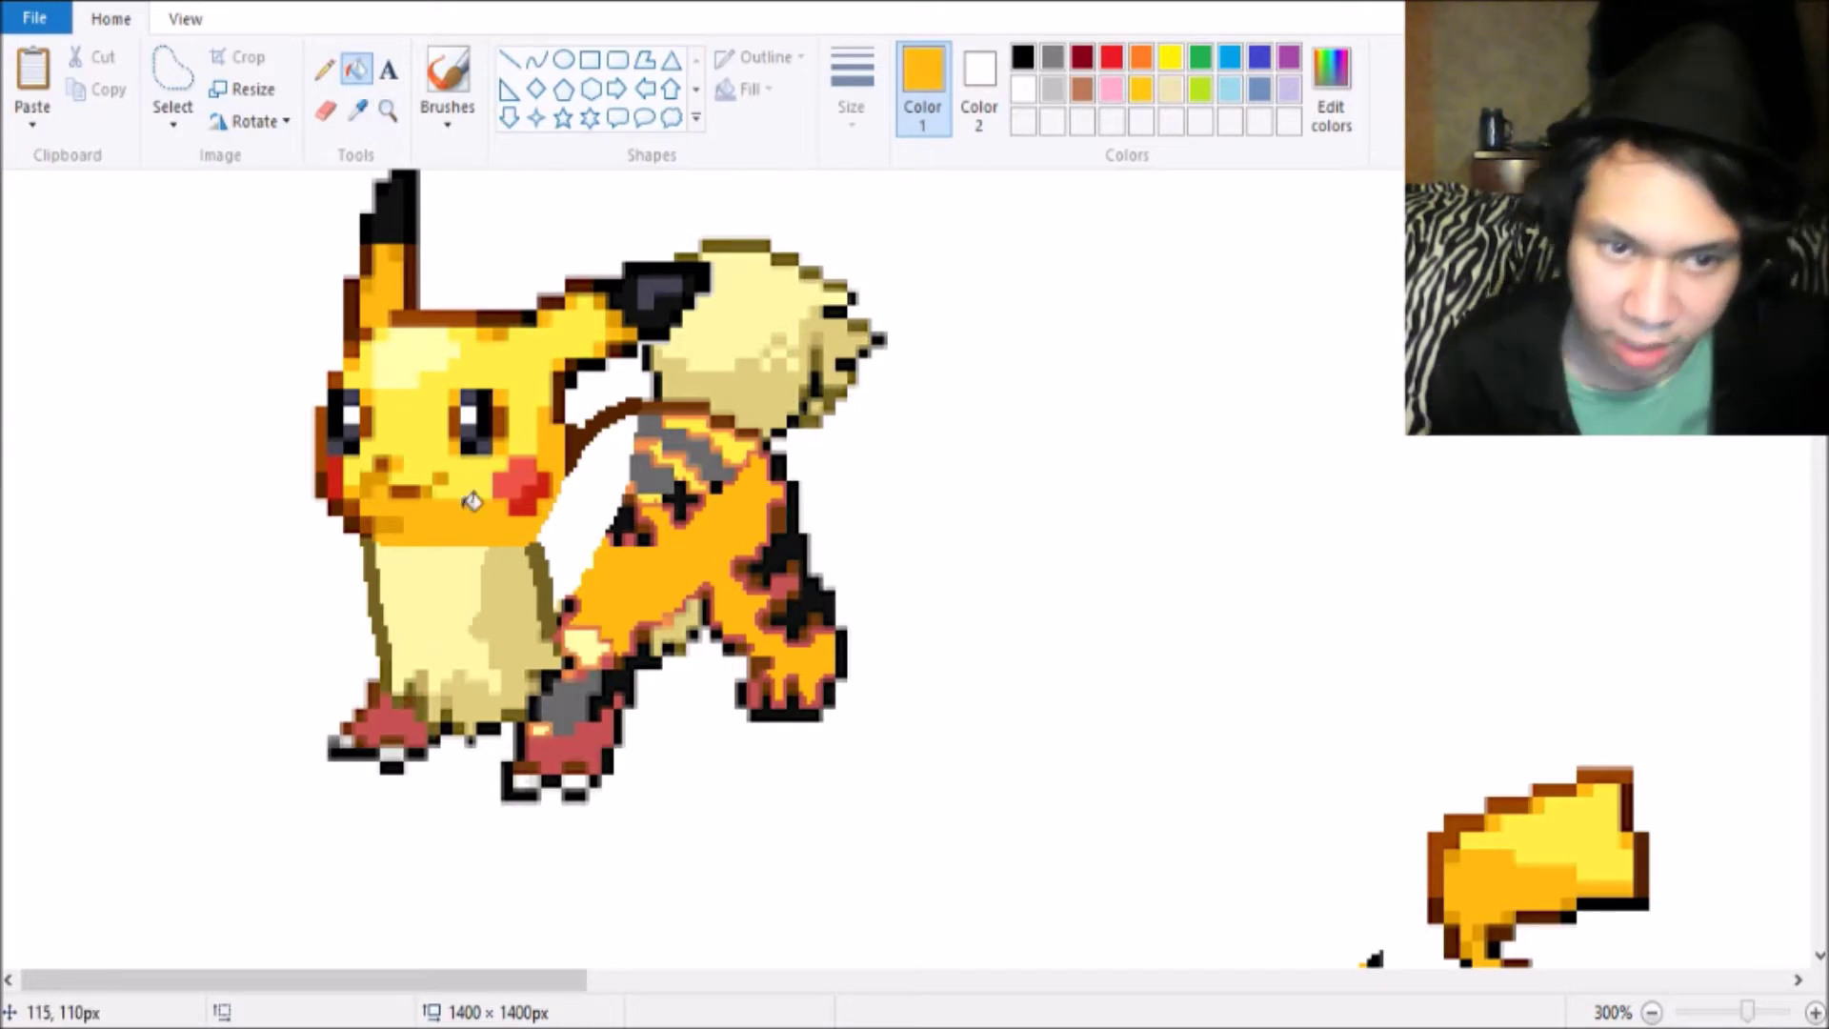
pyautogui.click(560, 733)
pyautogui.click(385, 720)
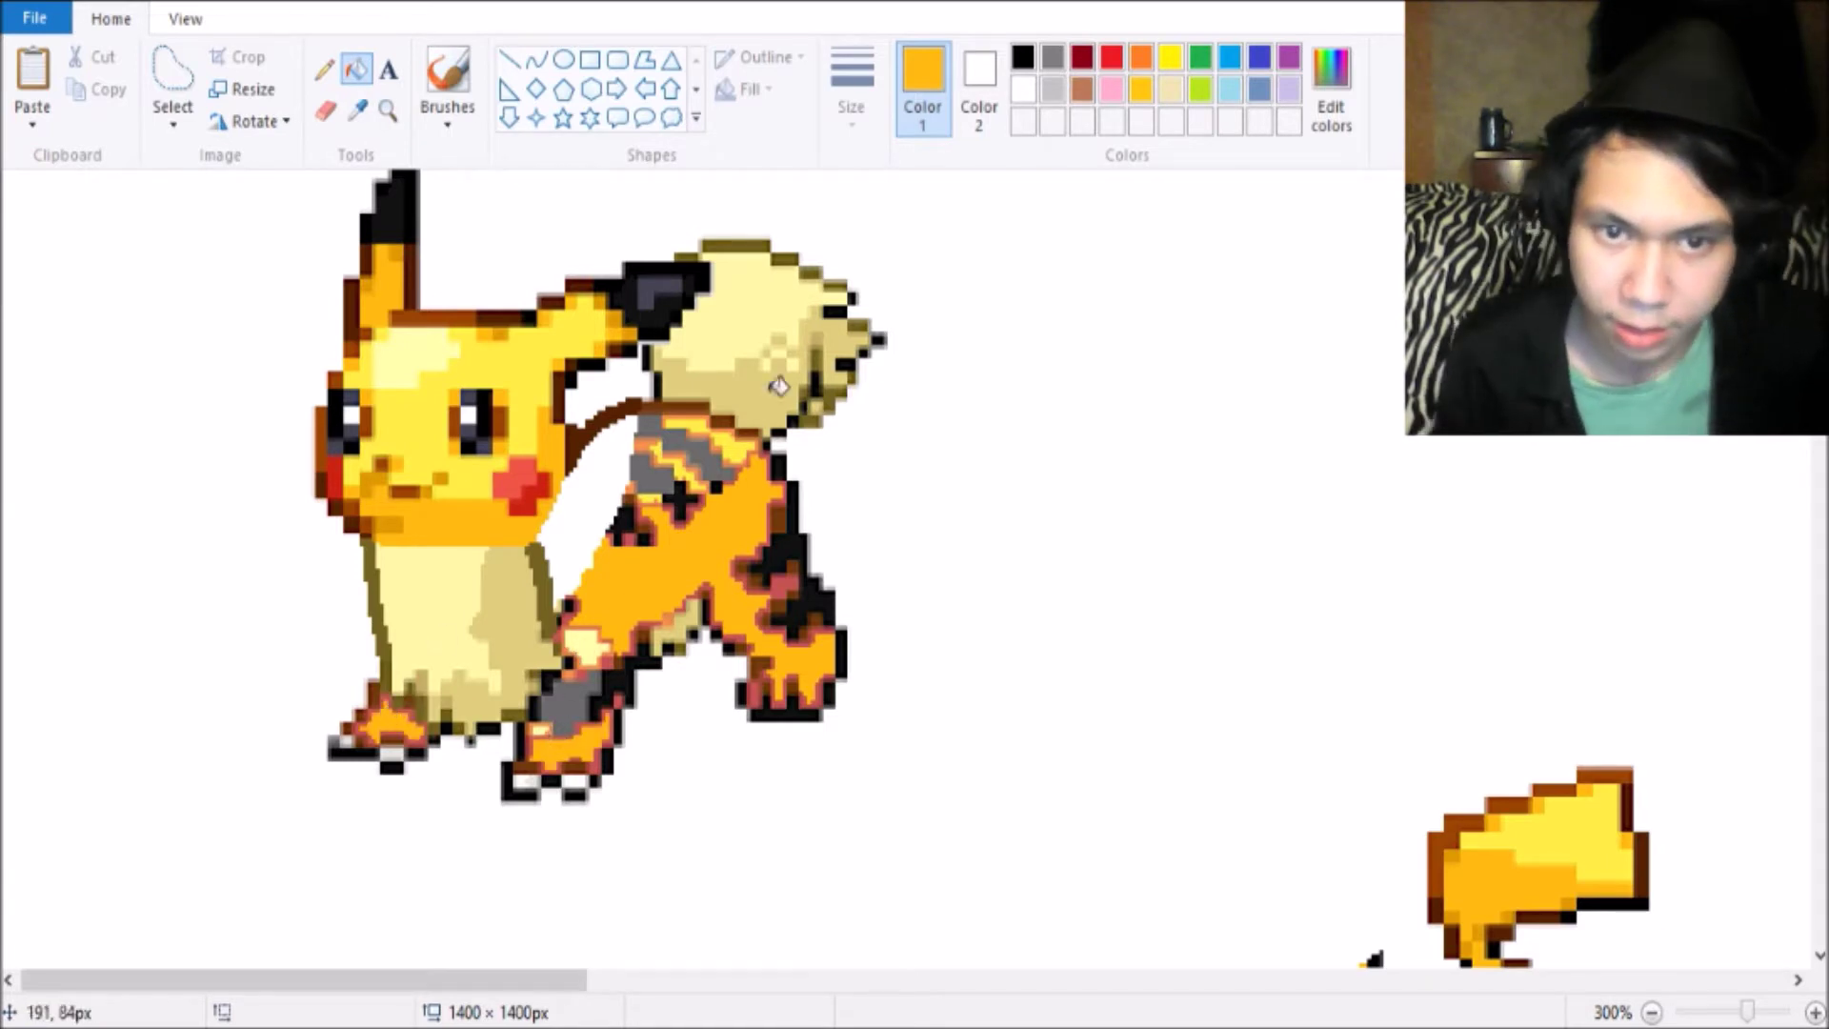
# Sample the black of the body markings and pencil diagonal stripe outlines across the white gap behind Pikachu's cheek.
pyautogui.click(388, 112)
pyautogui.rightClick(428, 396)
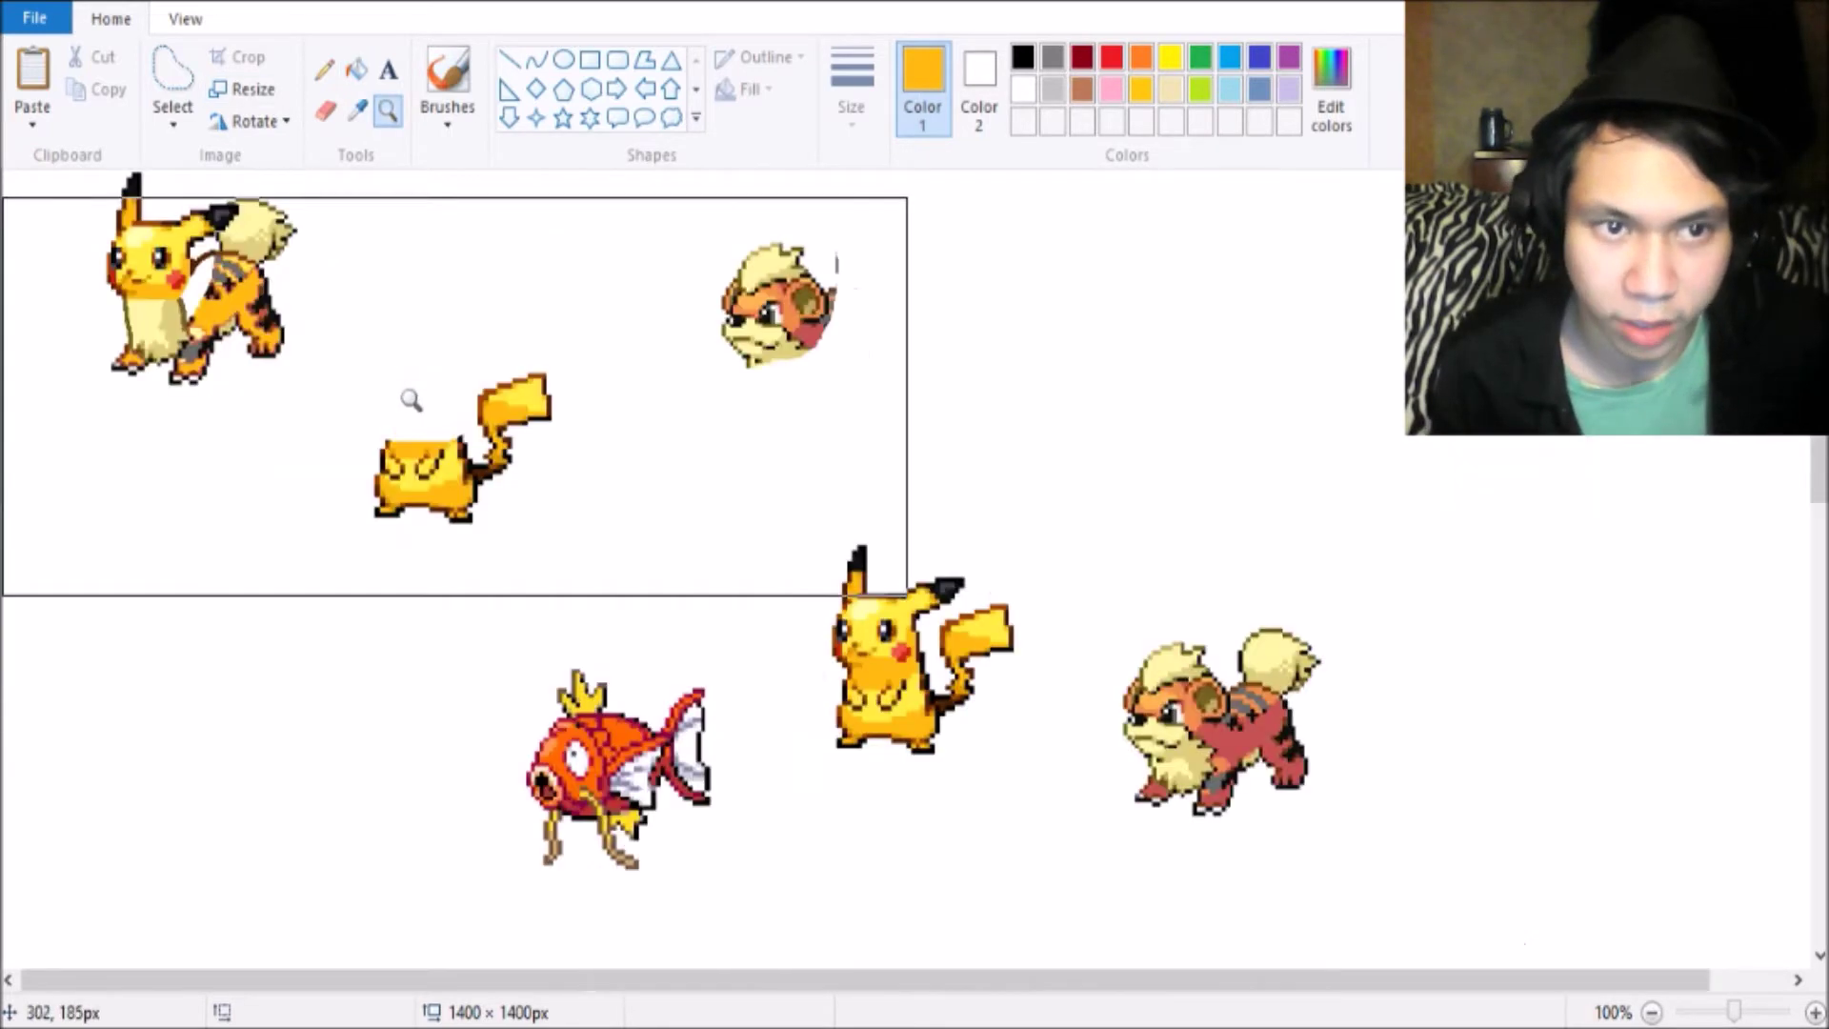
pyautogui.rightClick(267, 338)
pyautogui.click(185, 255)
pyautogui.click(356, 379)
pyautogui.click(398, 437)
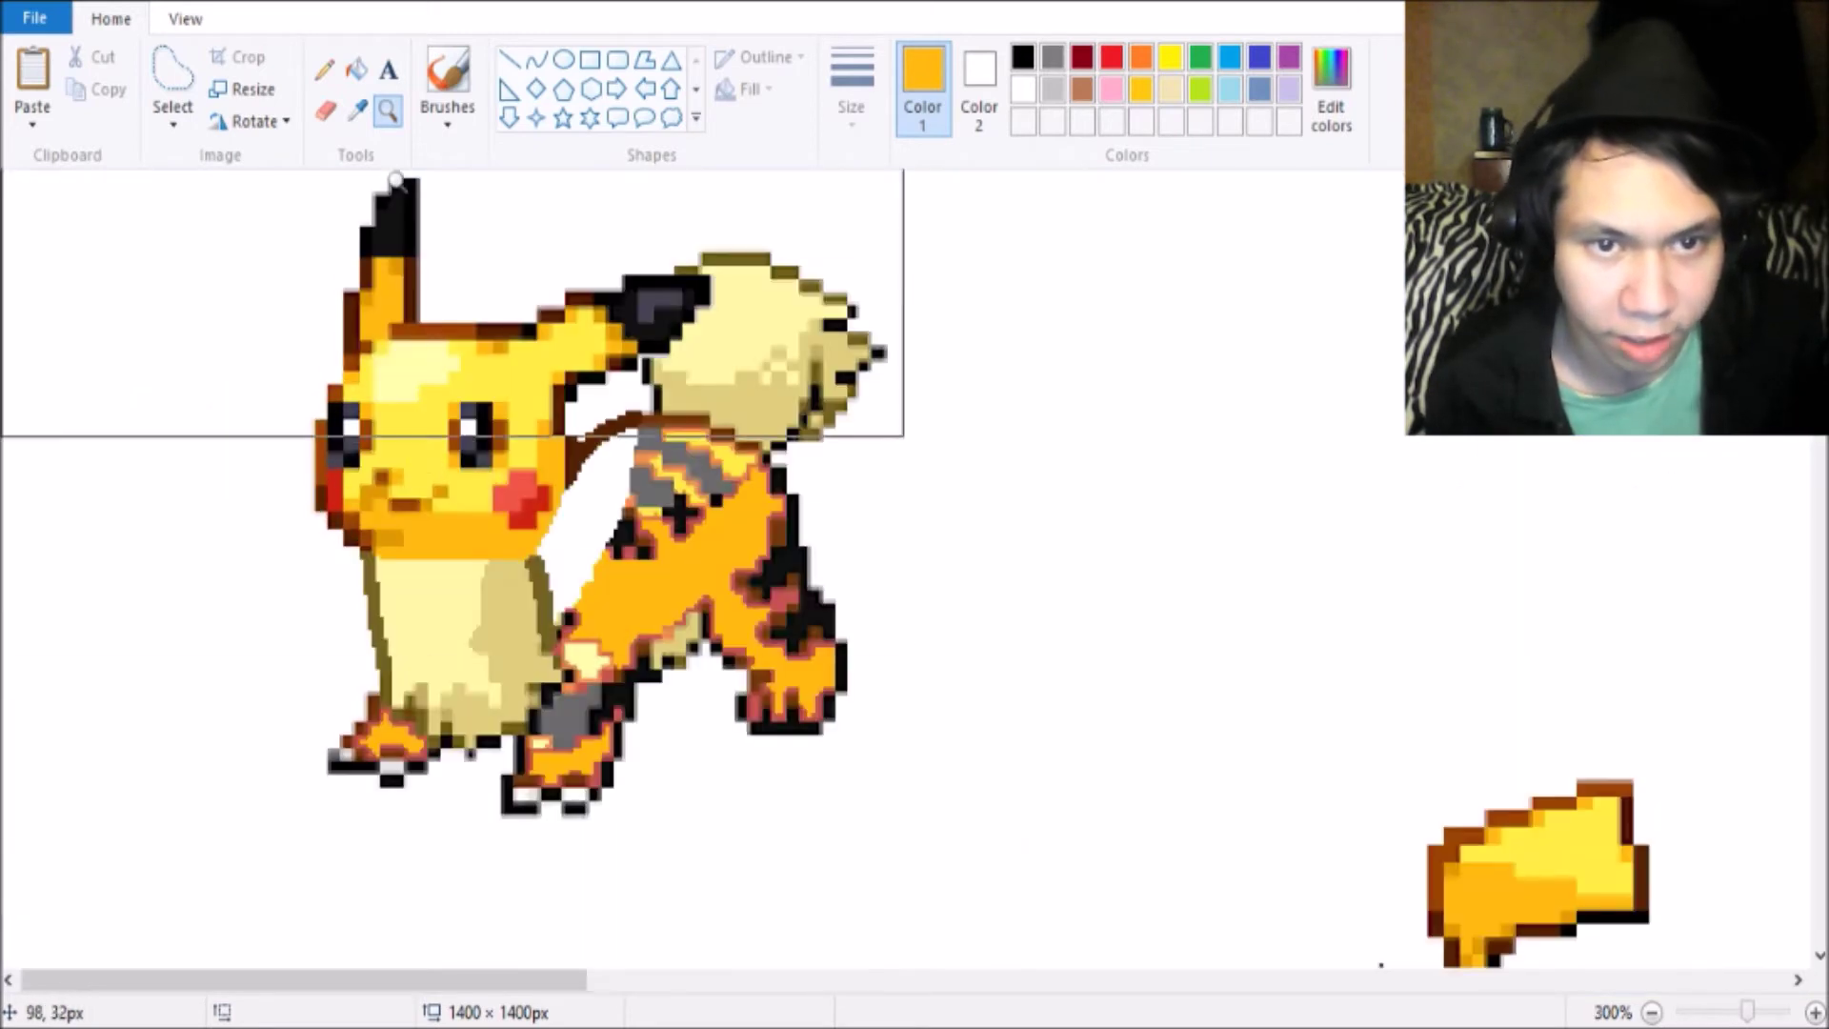
pyautogui.click(357, 111)
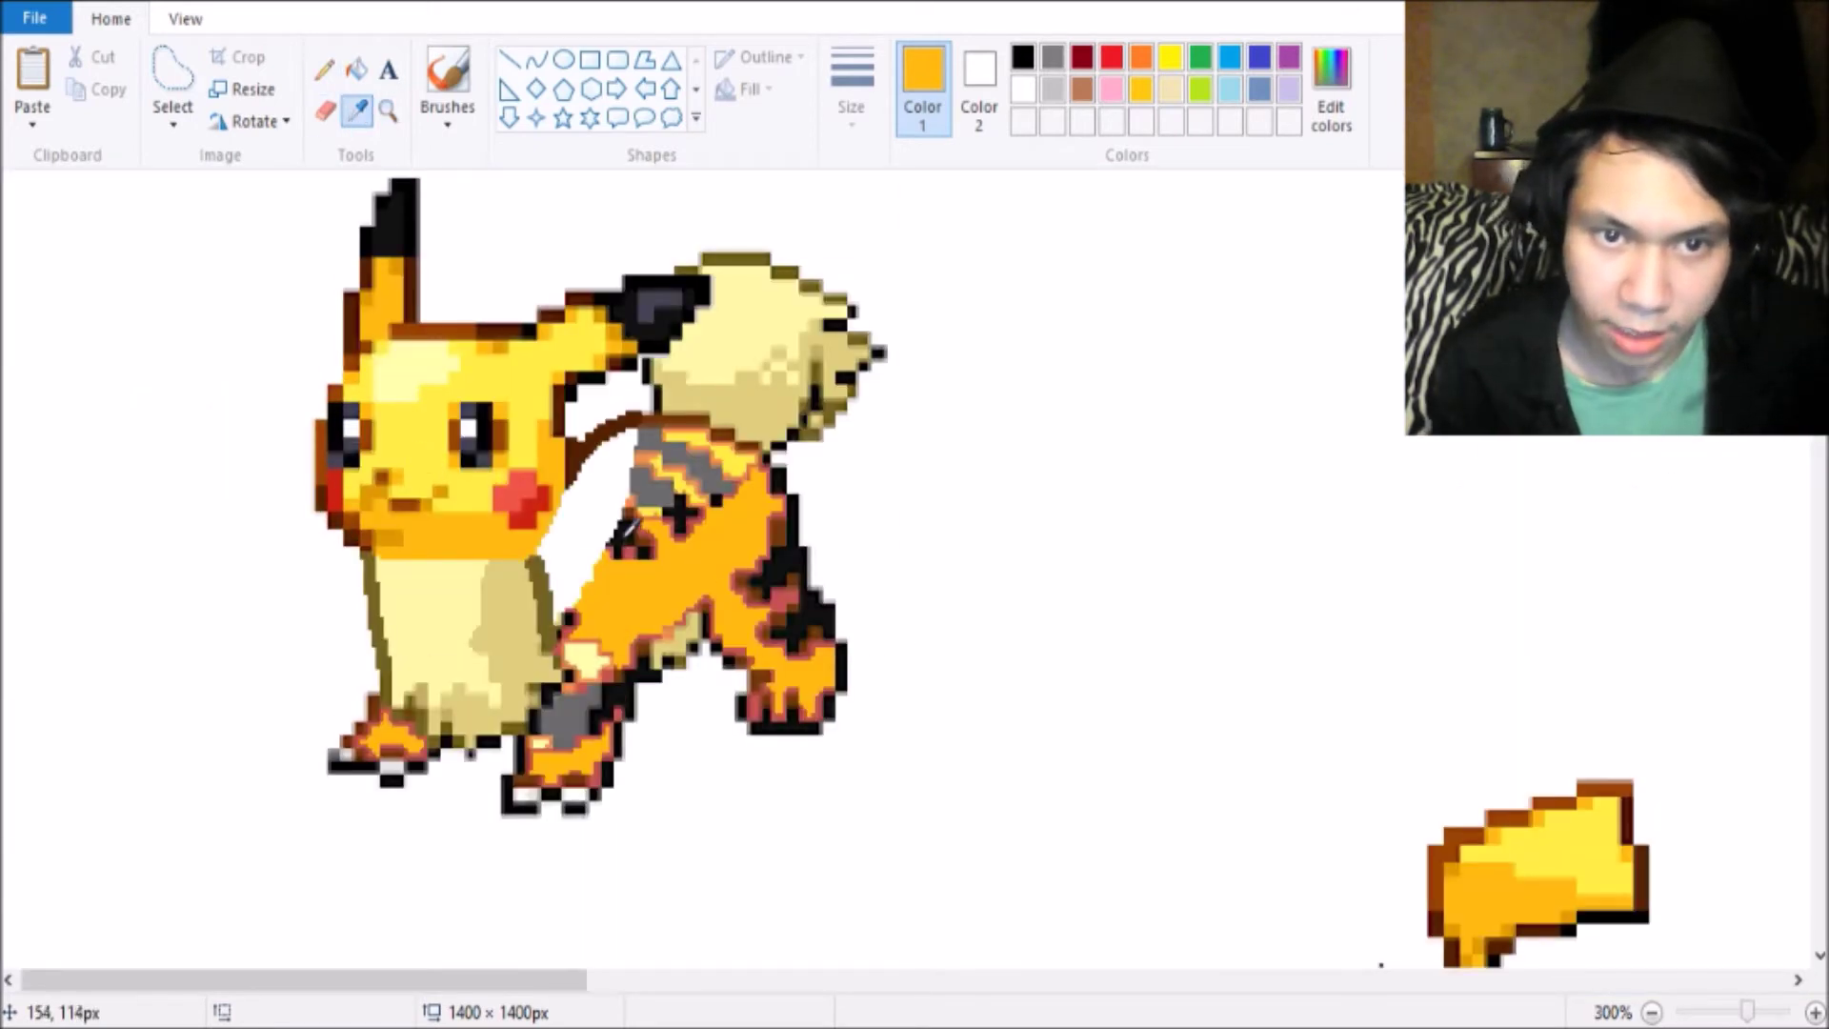
pyautogui.click(621, 542)
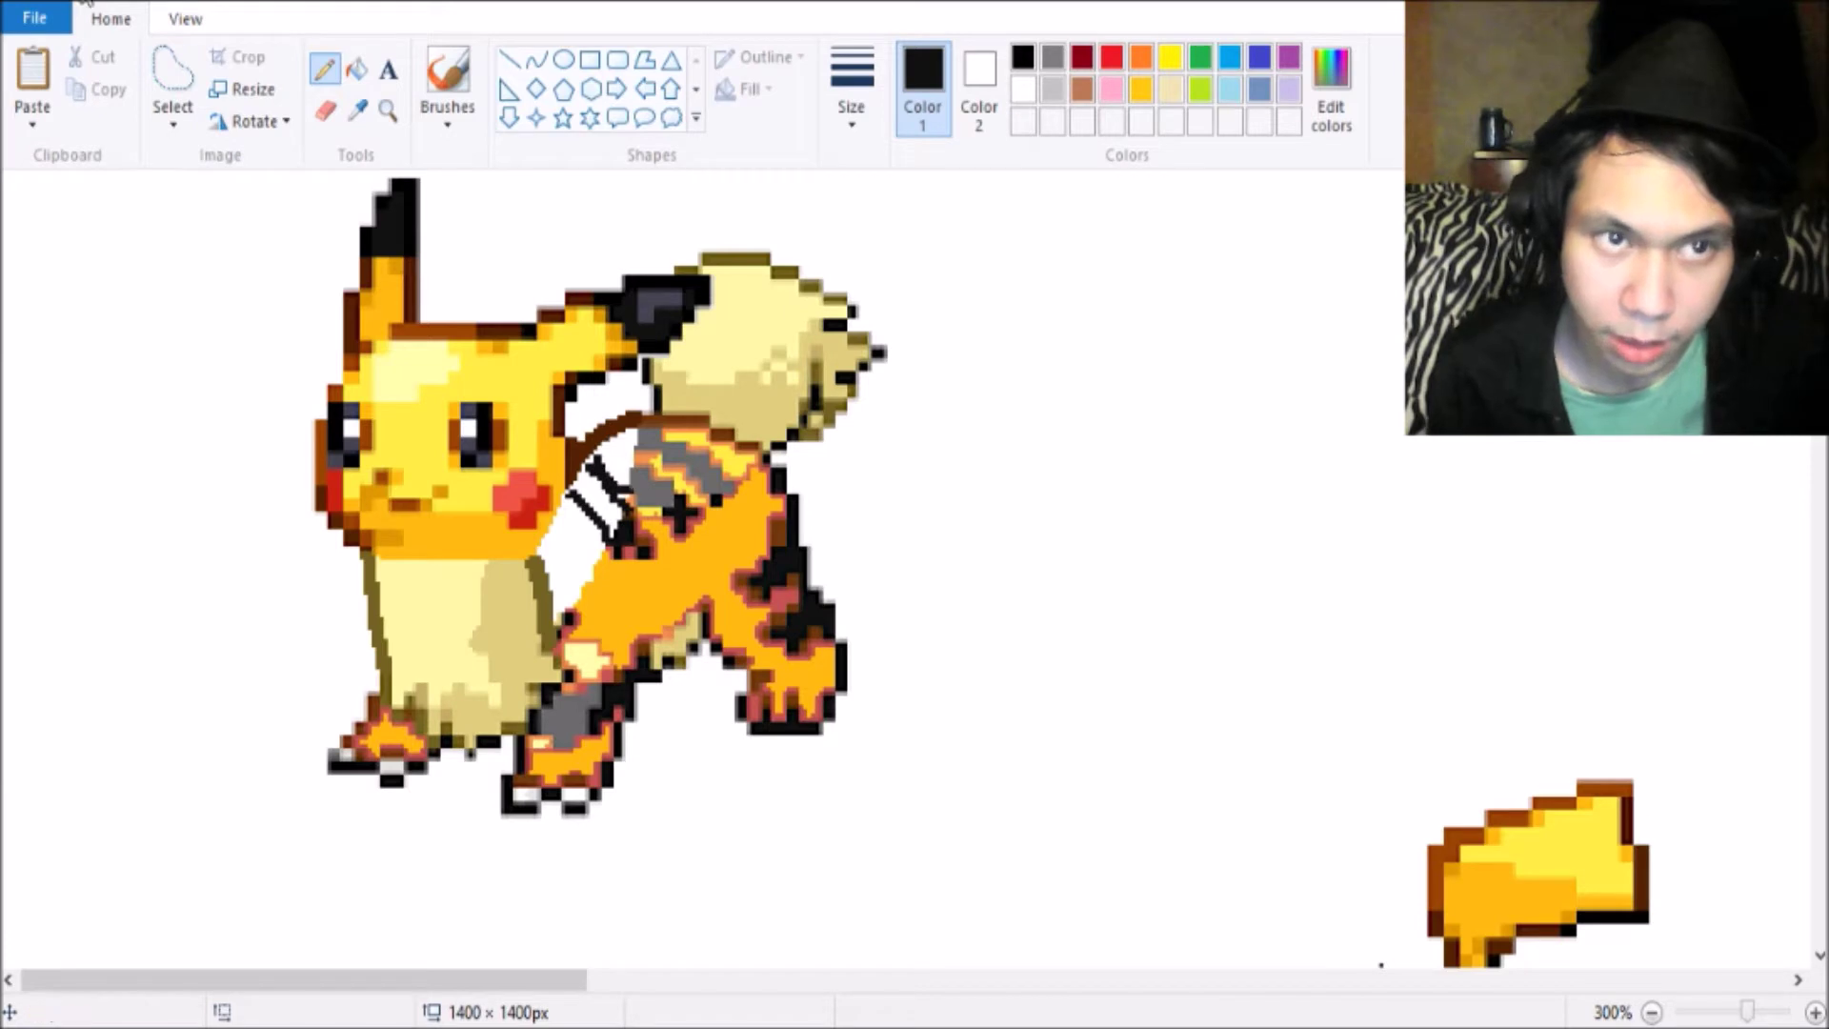
# Sample the grey of the back stripes, pencil the foremost stripe's extension toward Pikachu's head under the back outline, and fill it grey.
pyautogui.click(357, 110)
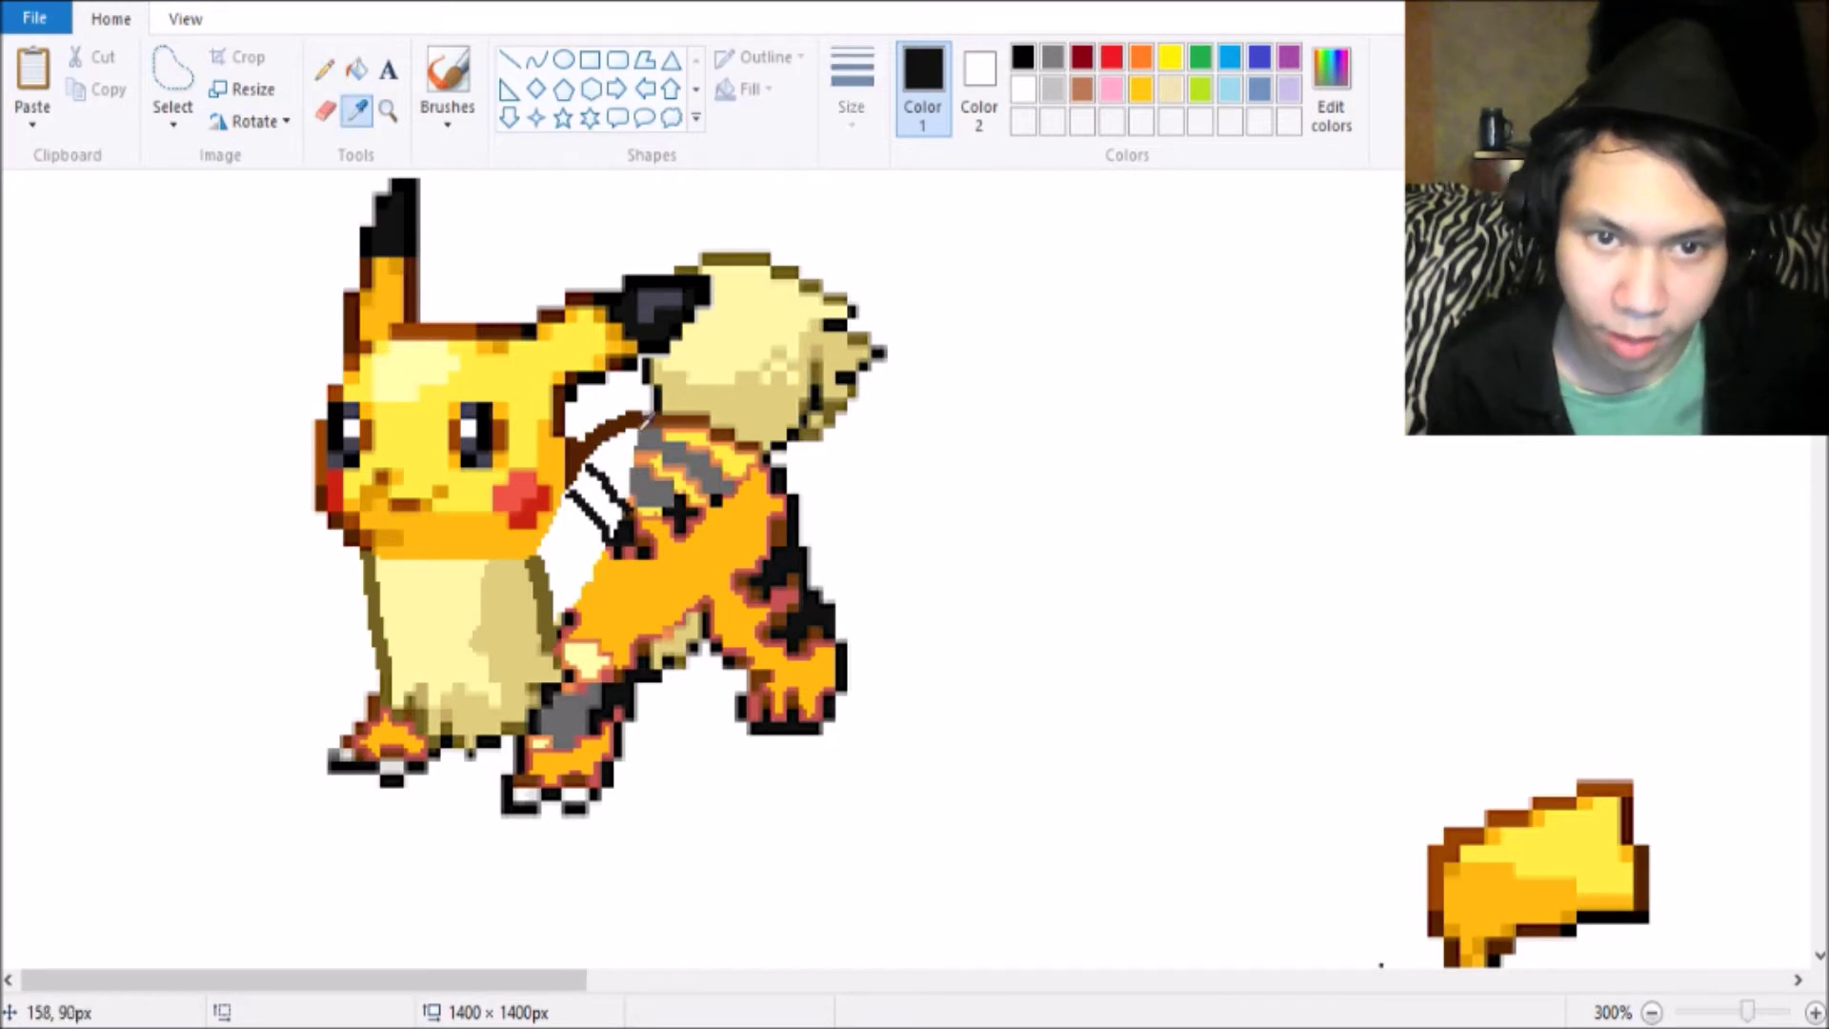
pyautogui.click(645, 427)
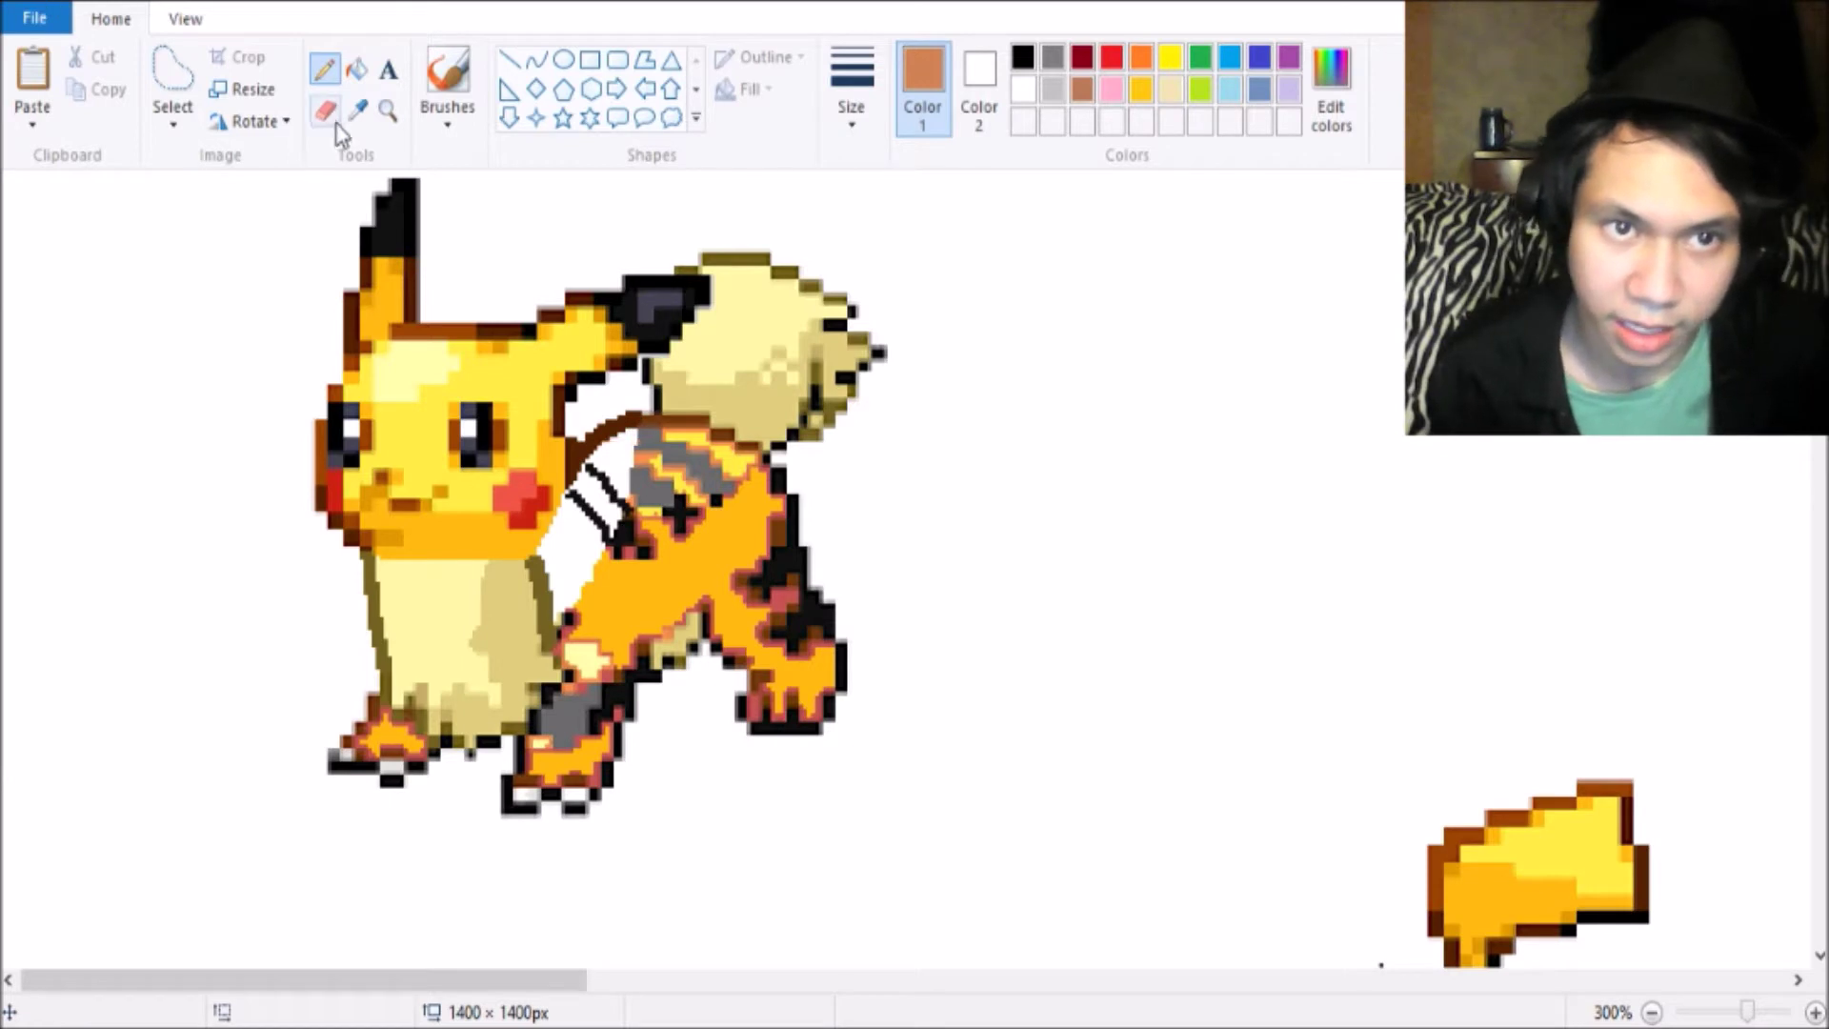
pyautogui.click(357, 111)
pyautogui.click(651, 431)
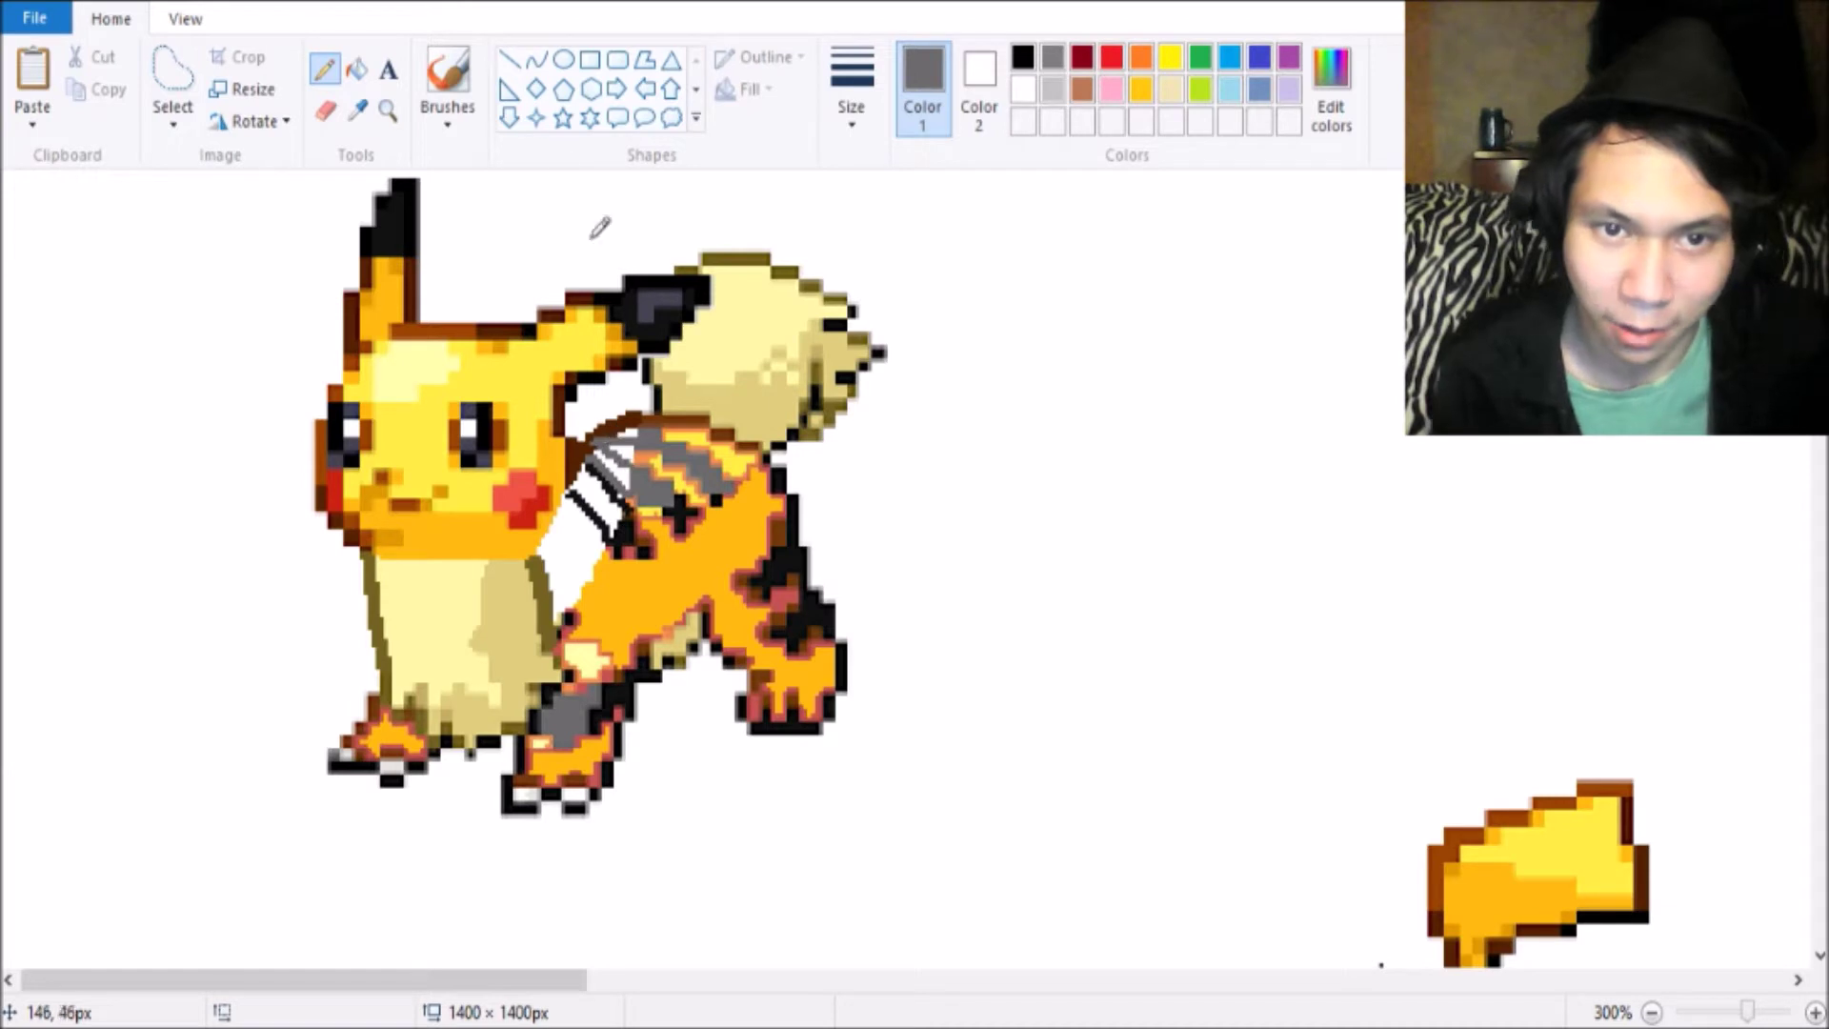
pyautogui.click(357, 69)
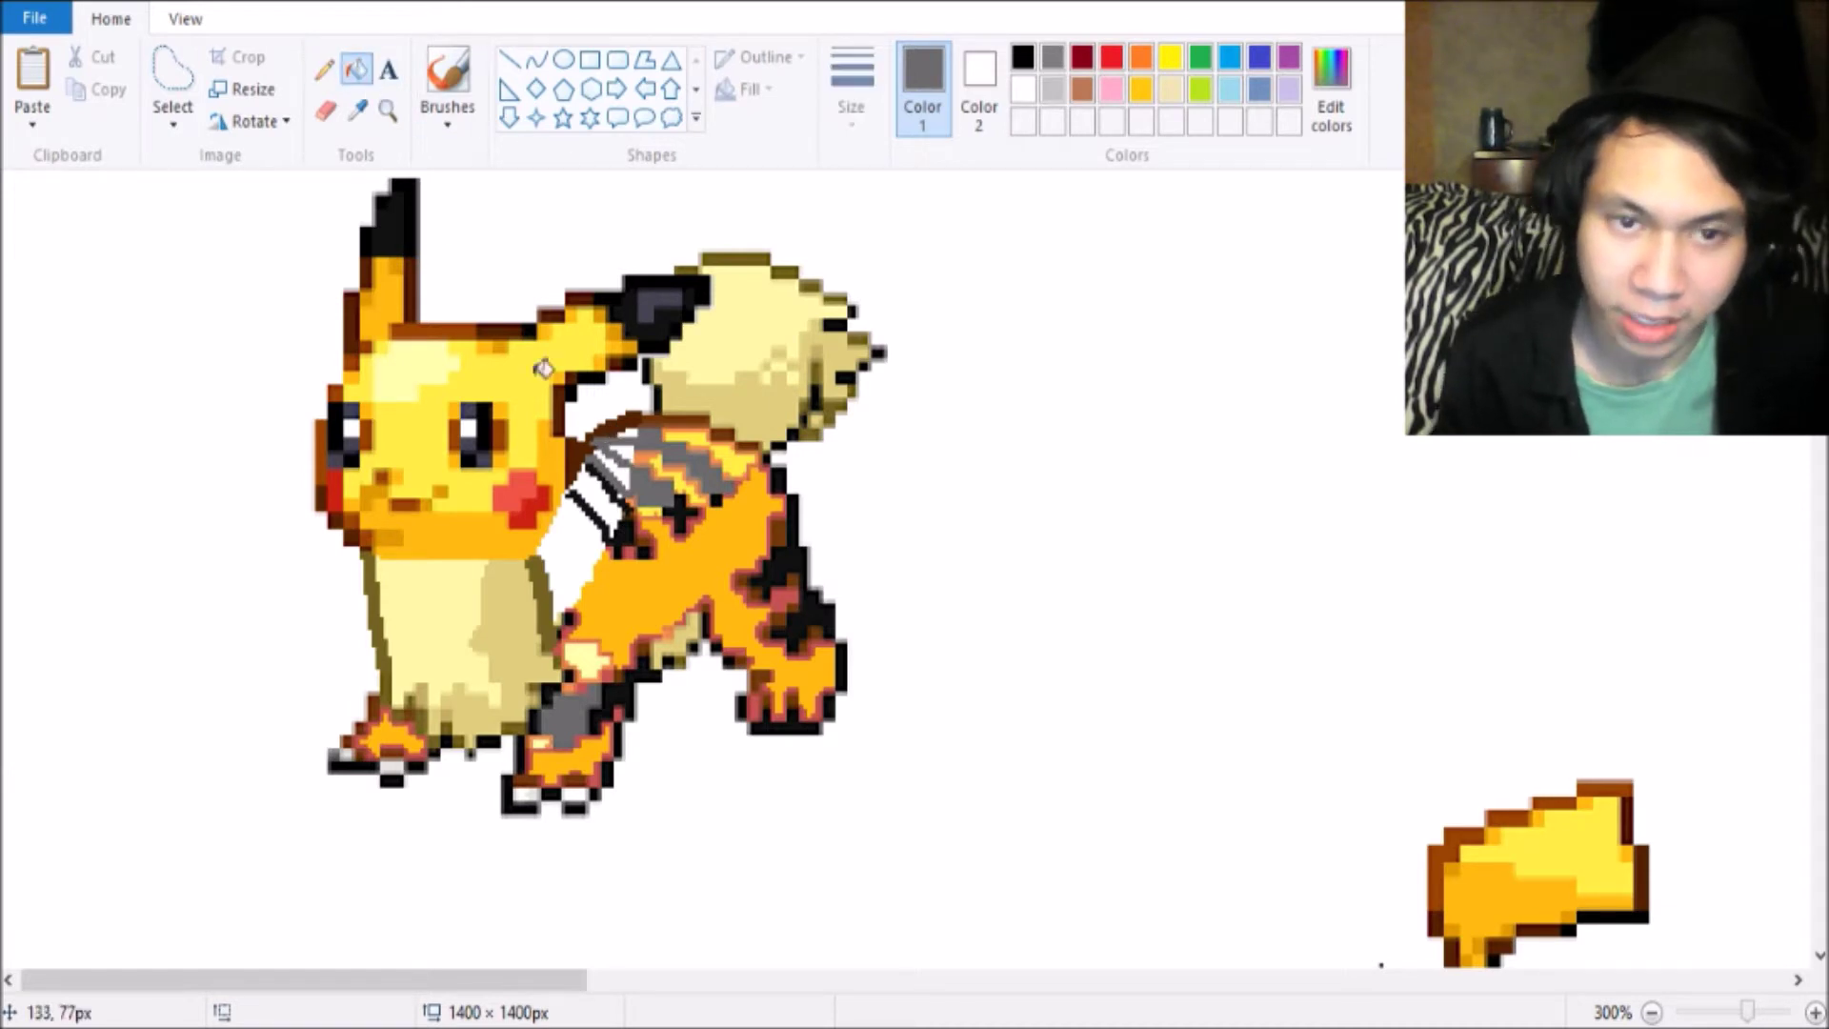
pyautogui.click(622, 459)
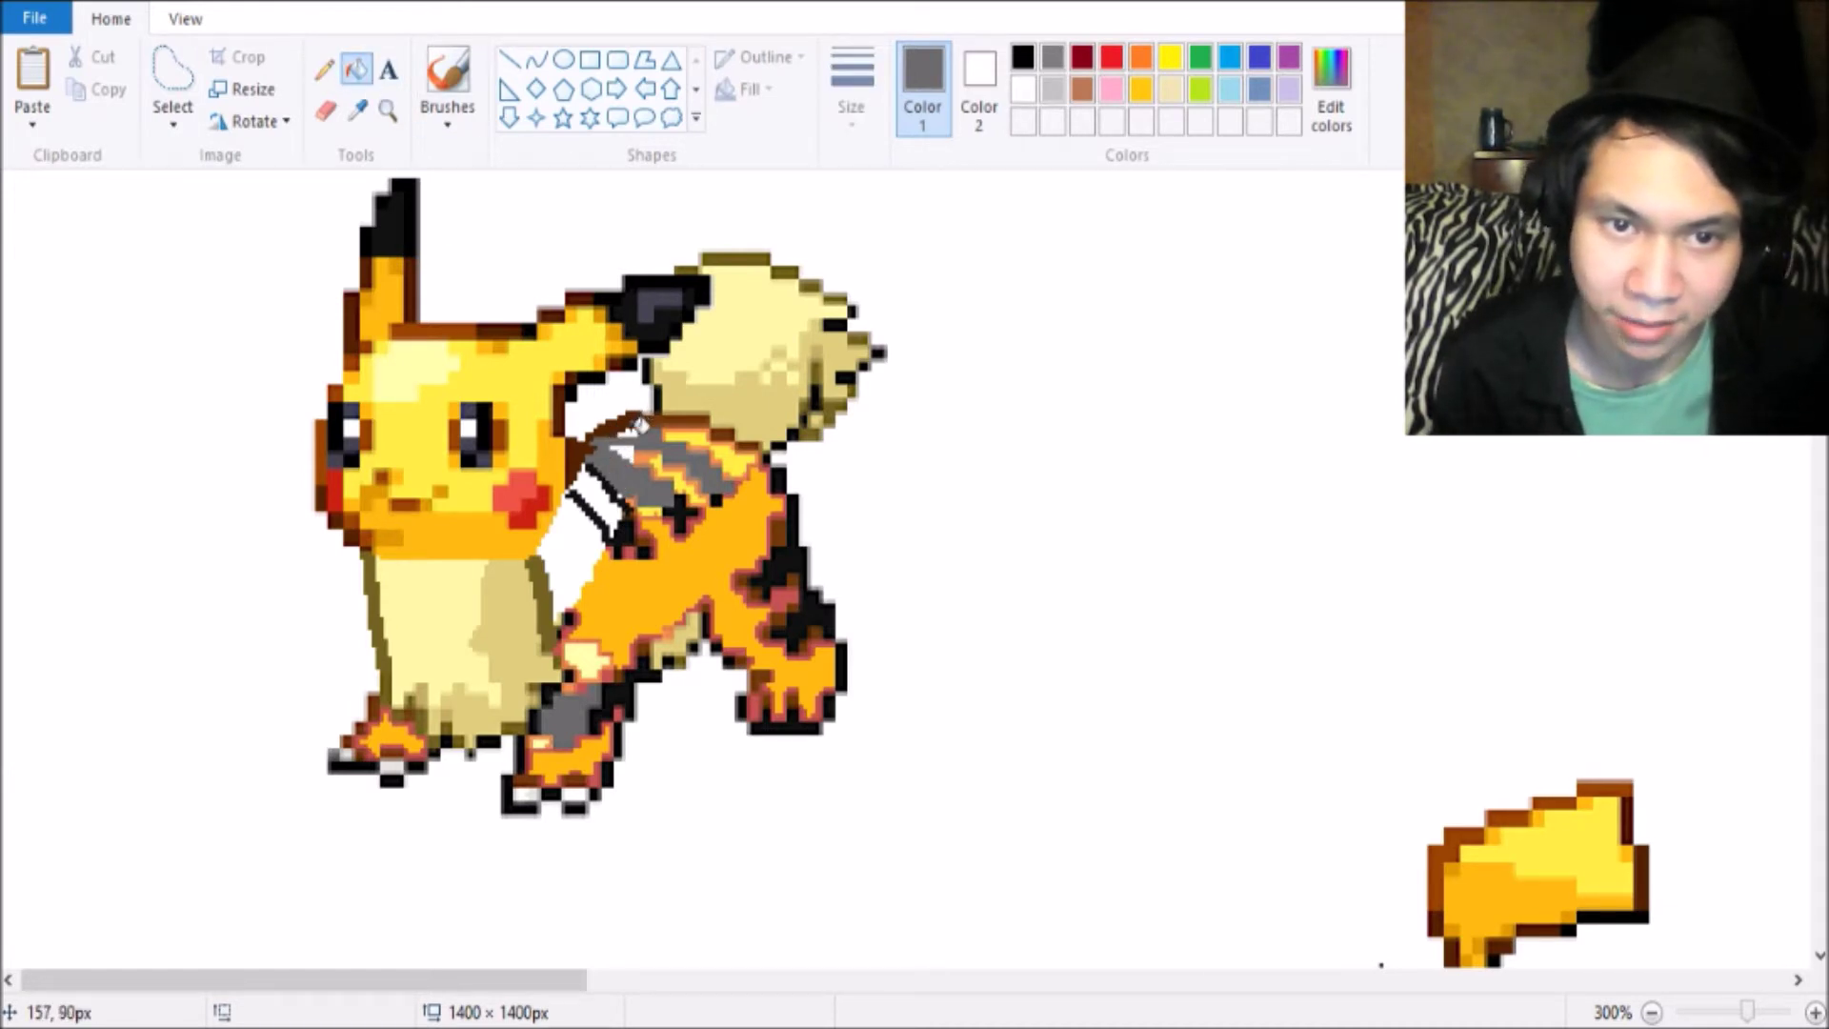
pyautogui.click(356, 111)
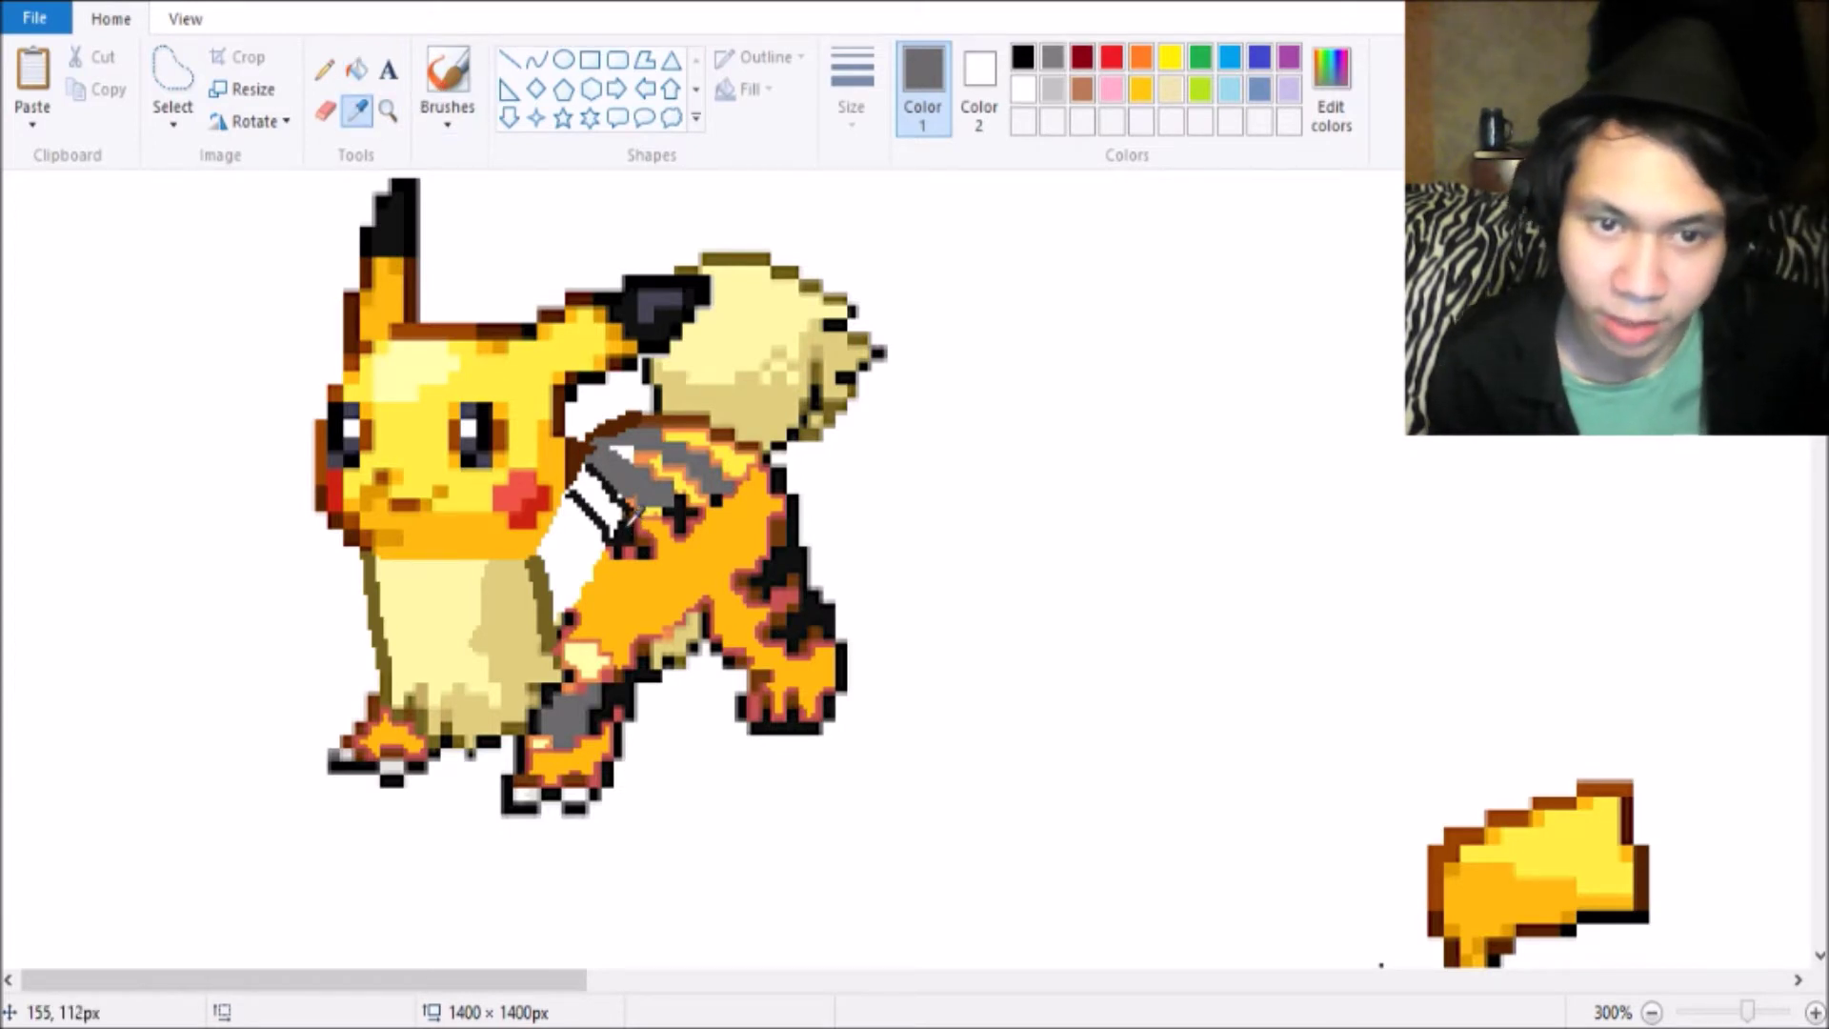
# Fill the white stripe gap behind Pikachu's cheek black and the small white patch on the back stripe with the back's yellow.
pyautogui.click(621, 519)
pyautogui.click(598, 498)
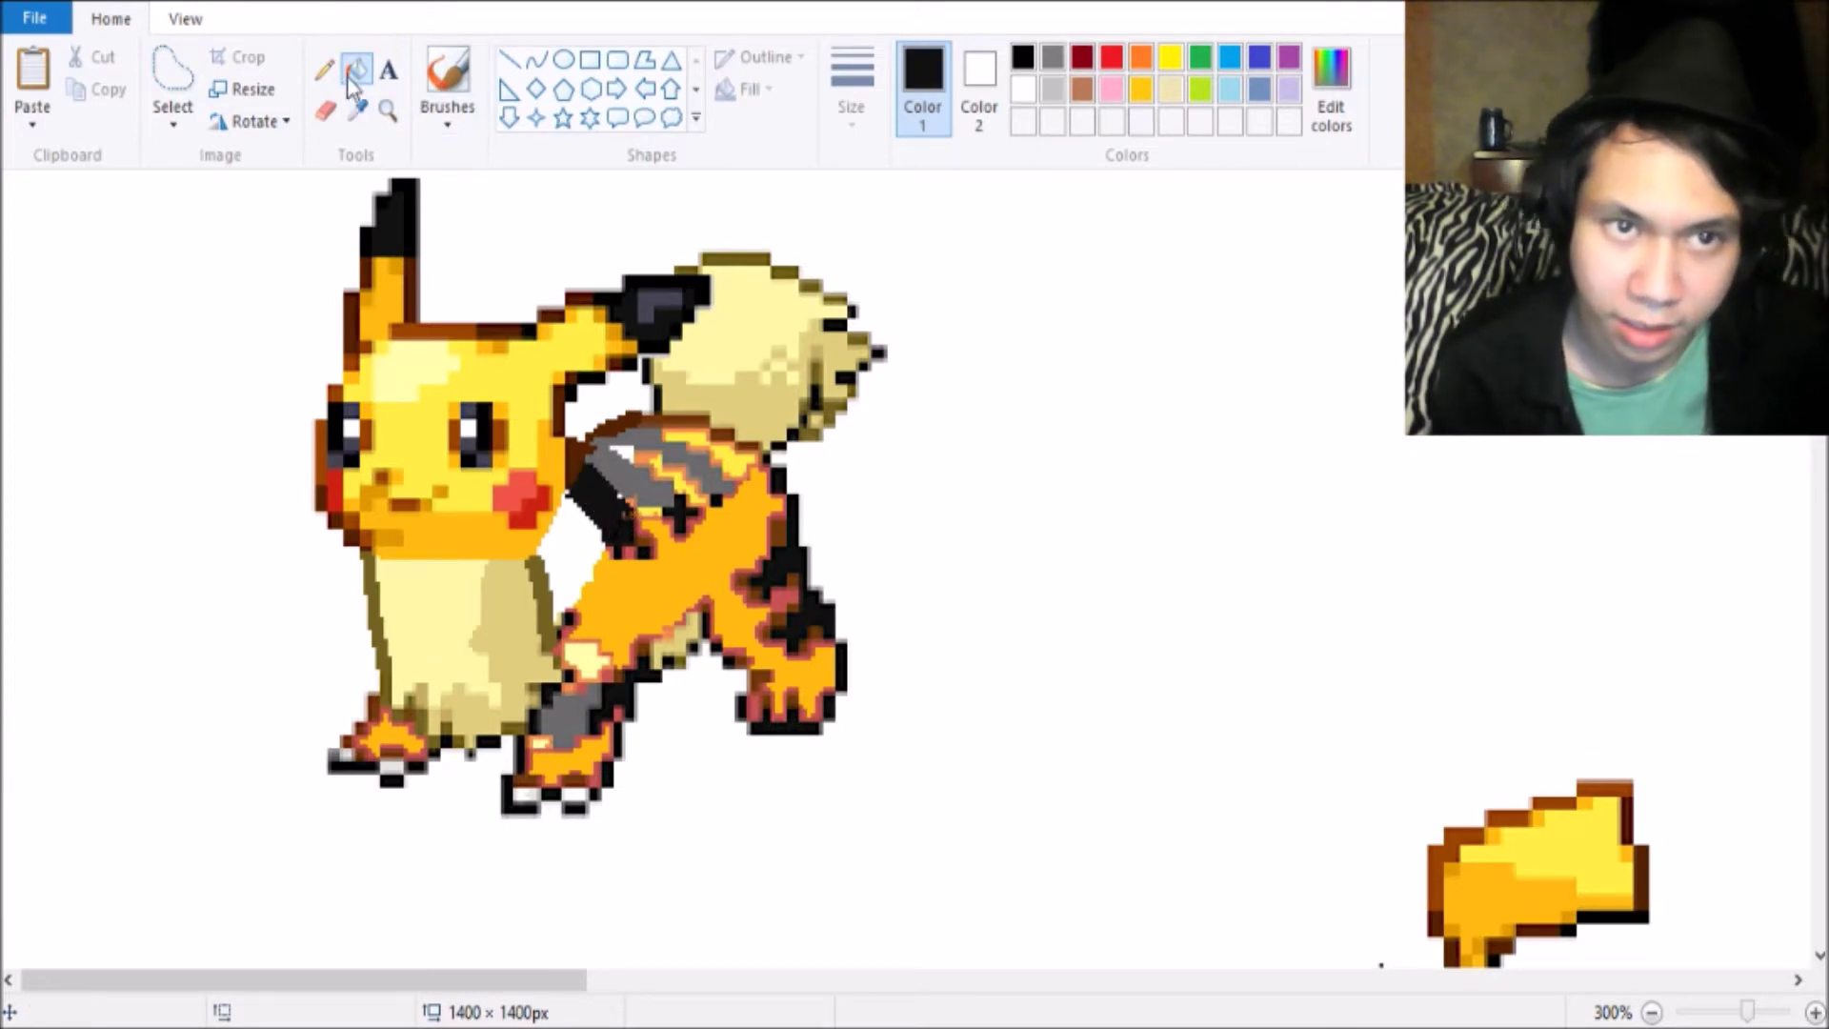
pyautogui.click(356, 112)
pyautogui.click(694, 424)
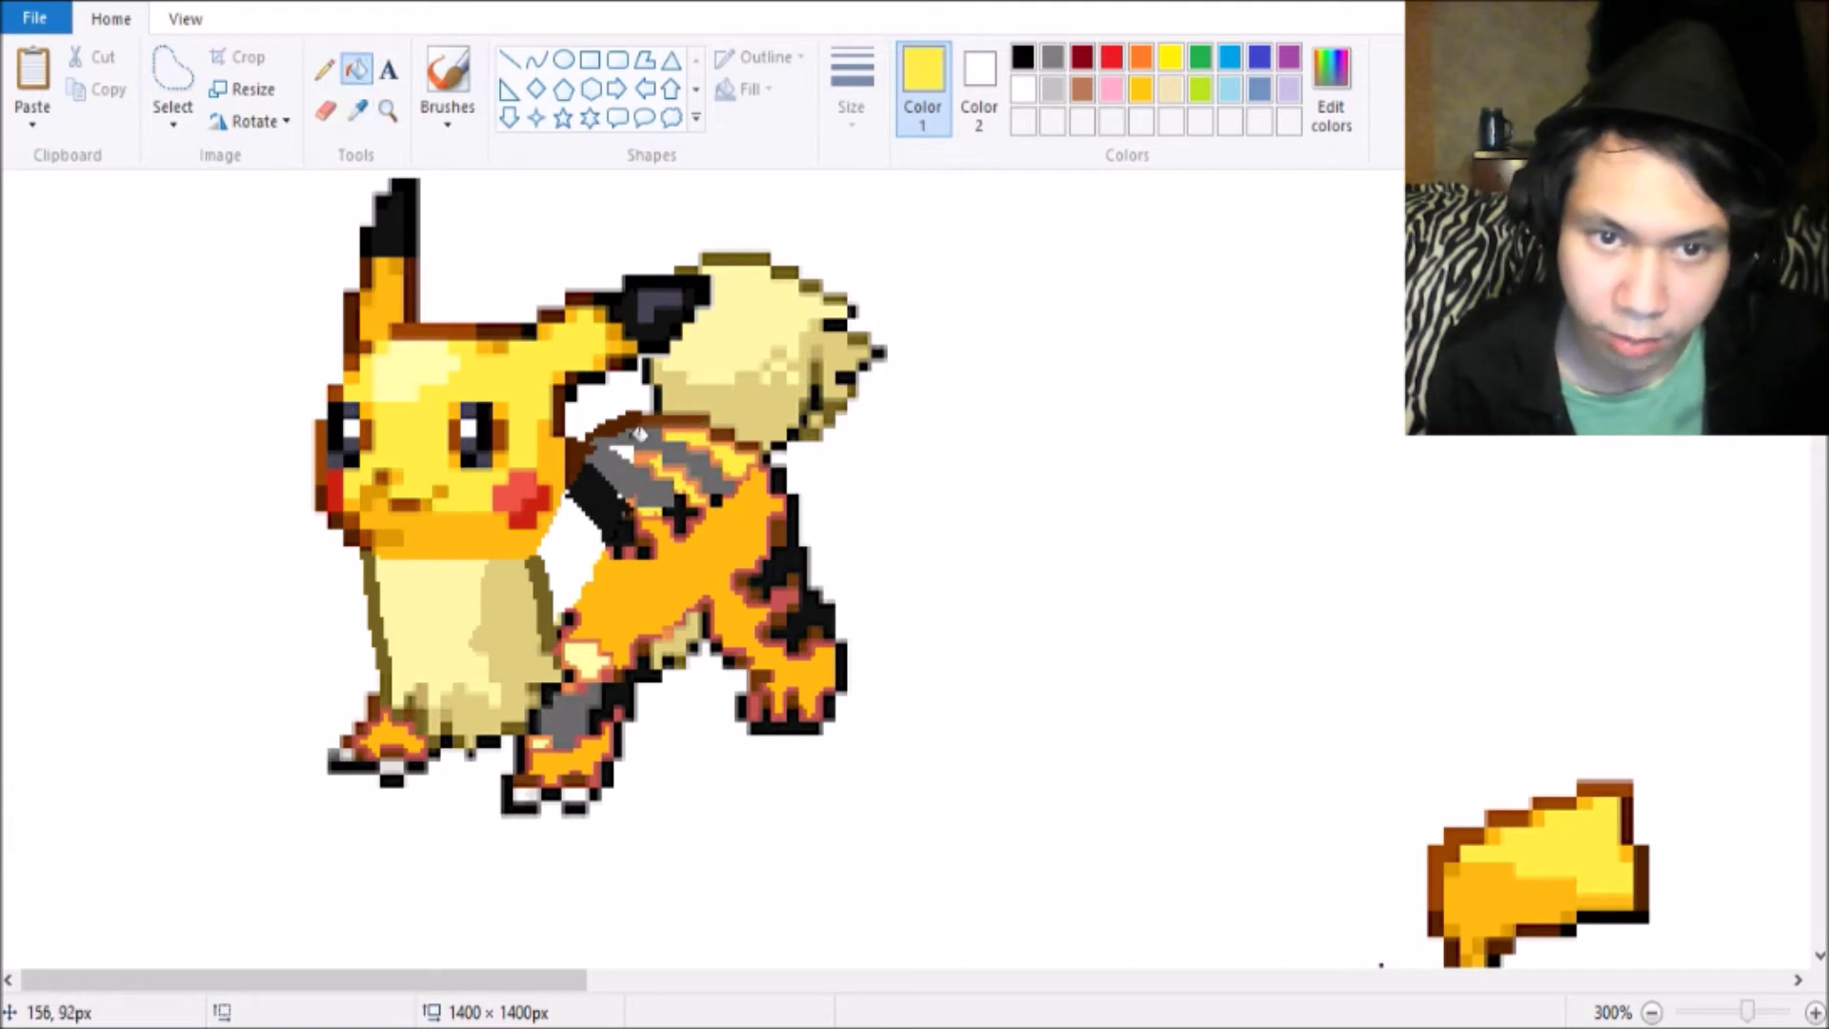
# Fill the white gap between Pikachu's head and the flank with the golden orange sampled from the body.
pyautogui.click(356, 111)
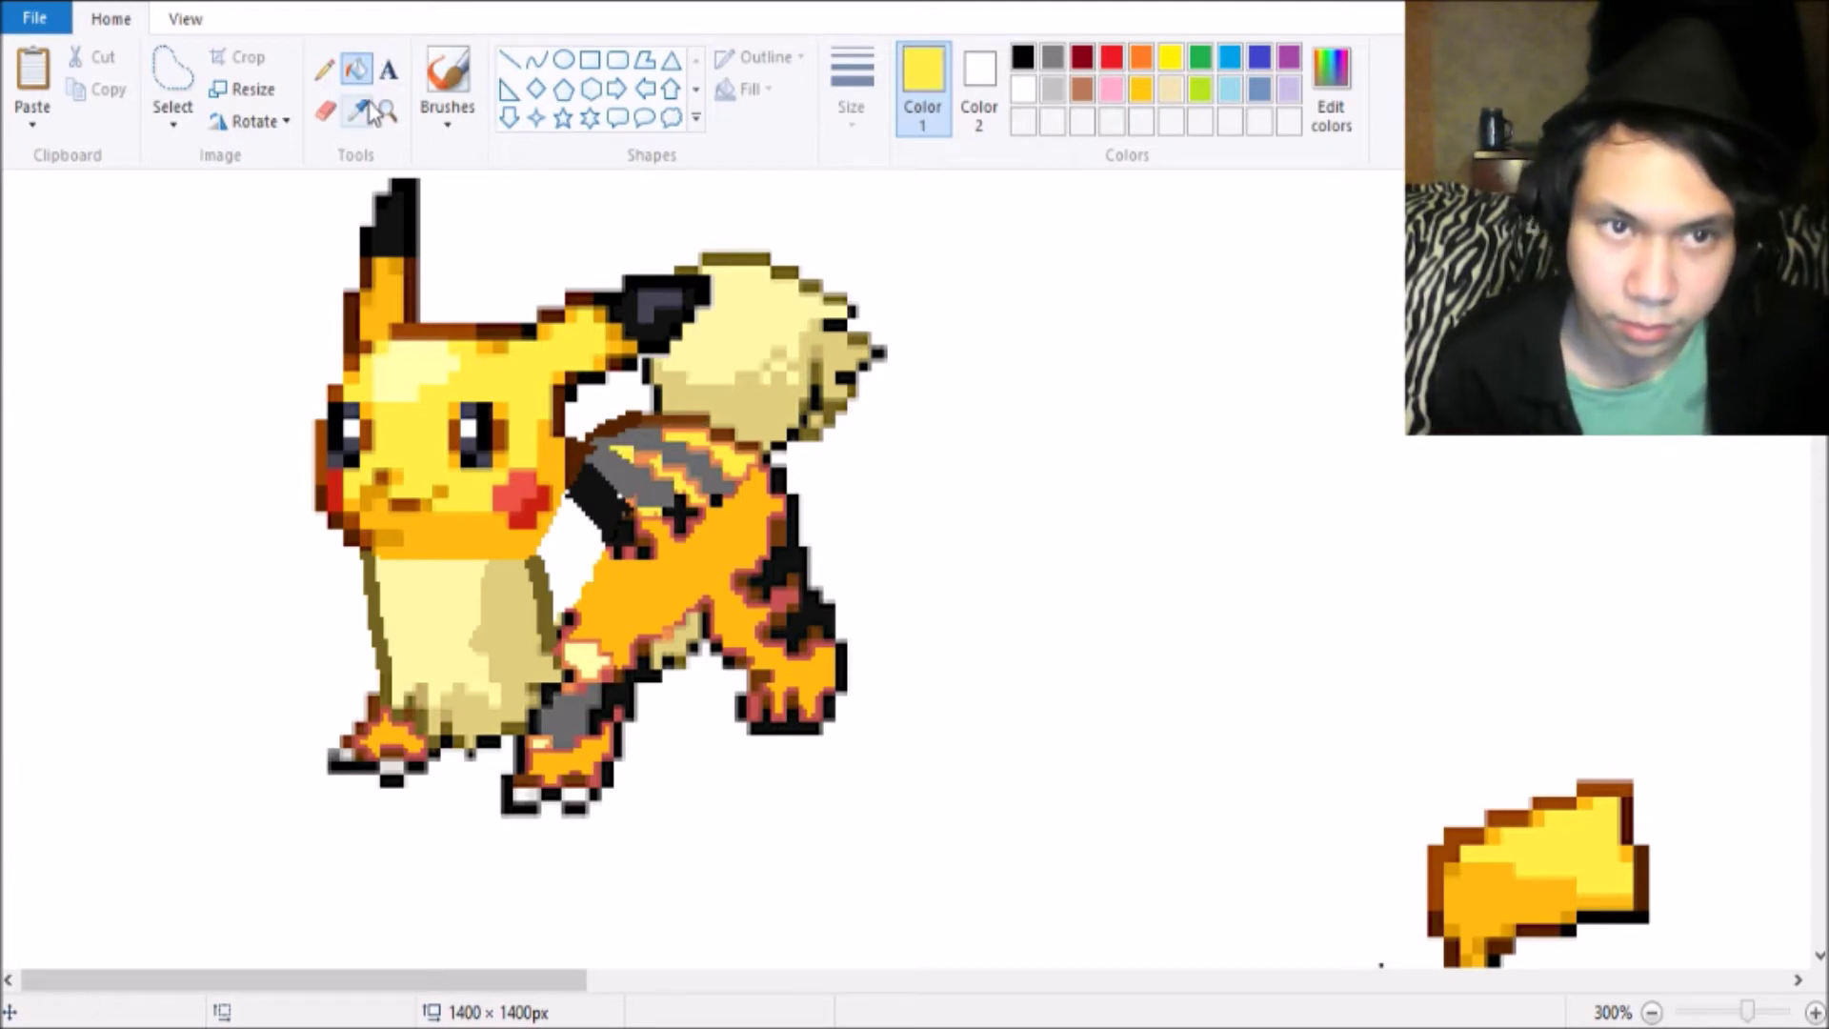
pyautogui.click(637, 581)
pyautogui.click(583, 533)
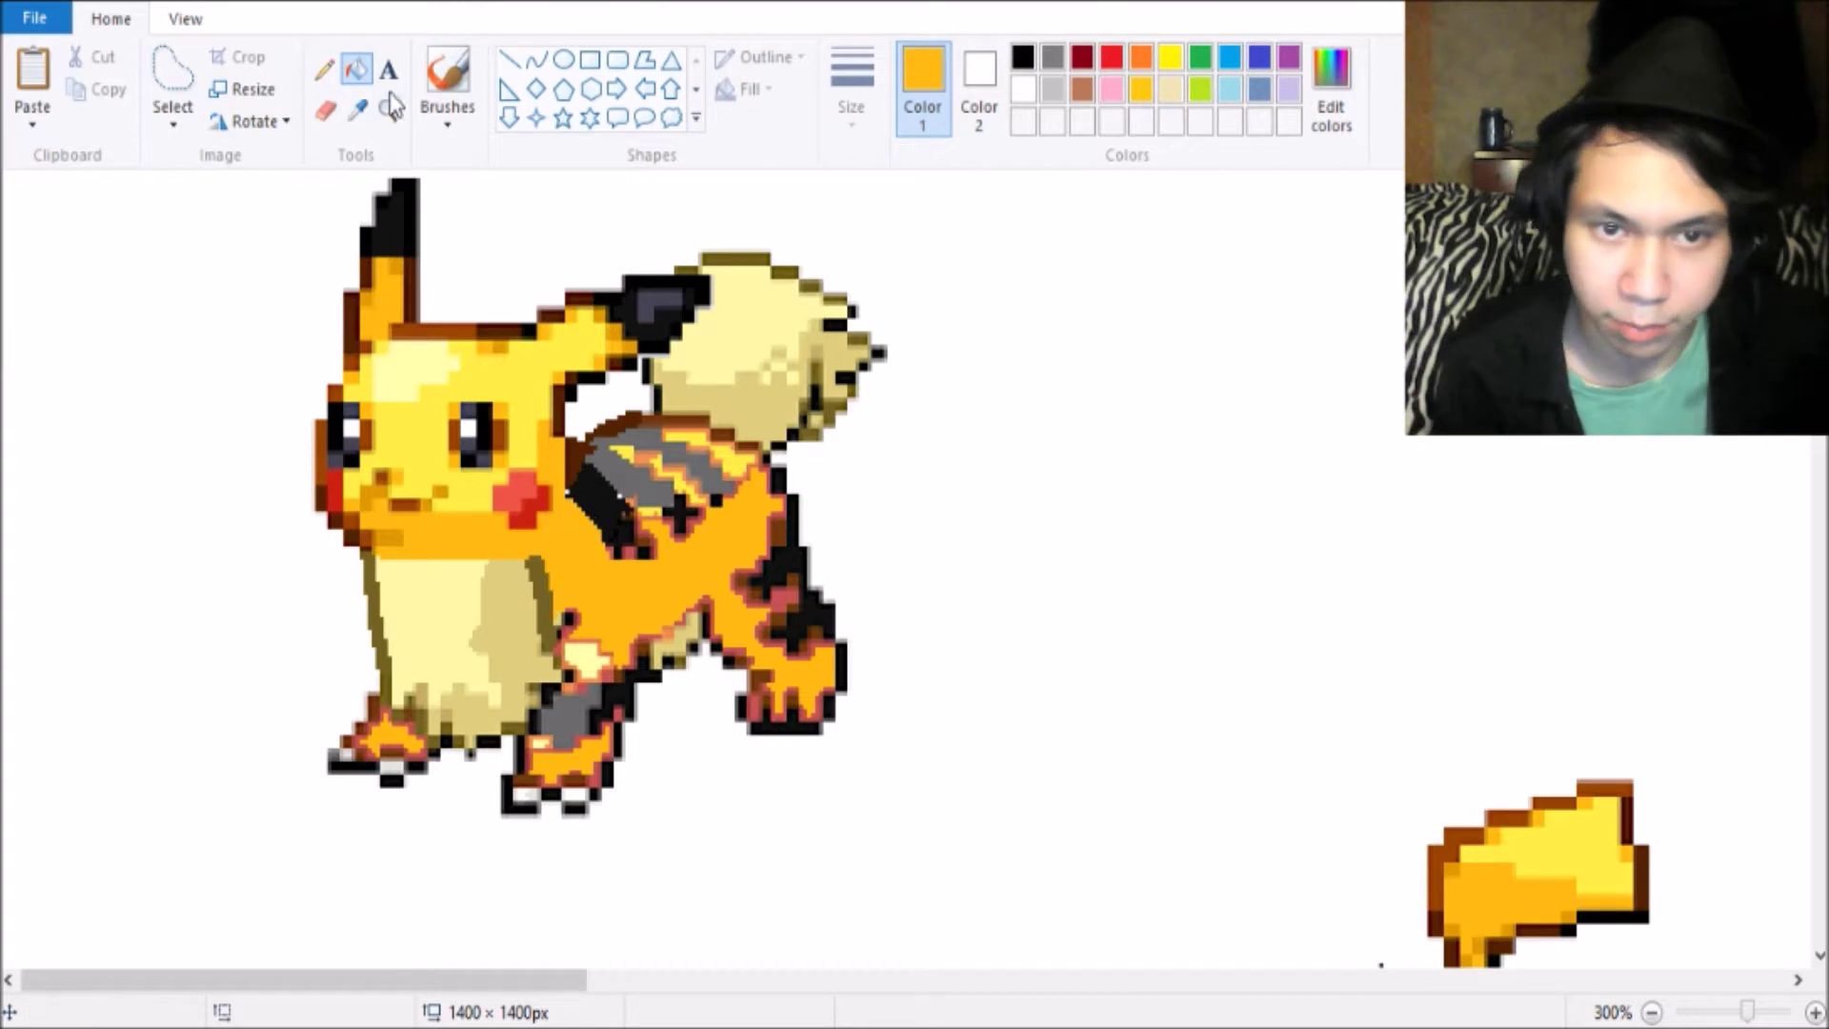
# Sample the pale yellow of Pikachu's forehead and fill the outer toe of the hind paw with it.
pyautogui.click(388, 123)
pyautogui.rightClick(491, 575)
pyautogui.rightClick(491, 575)
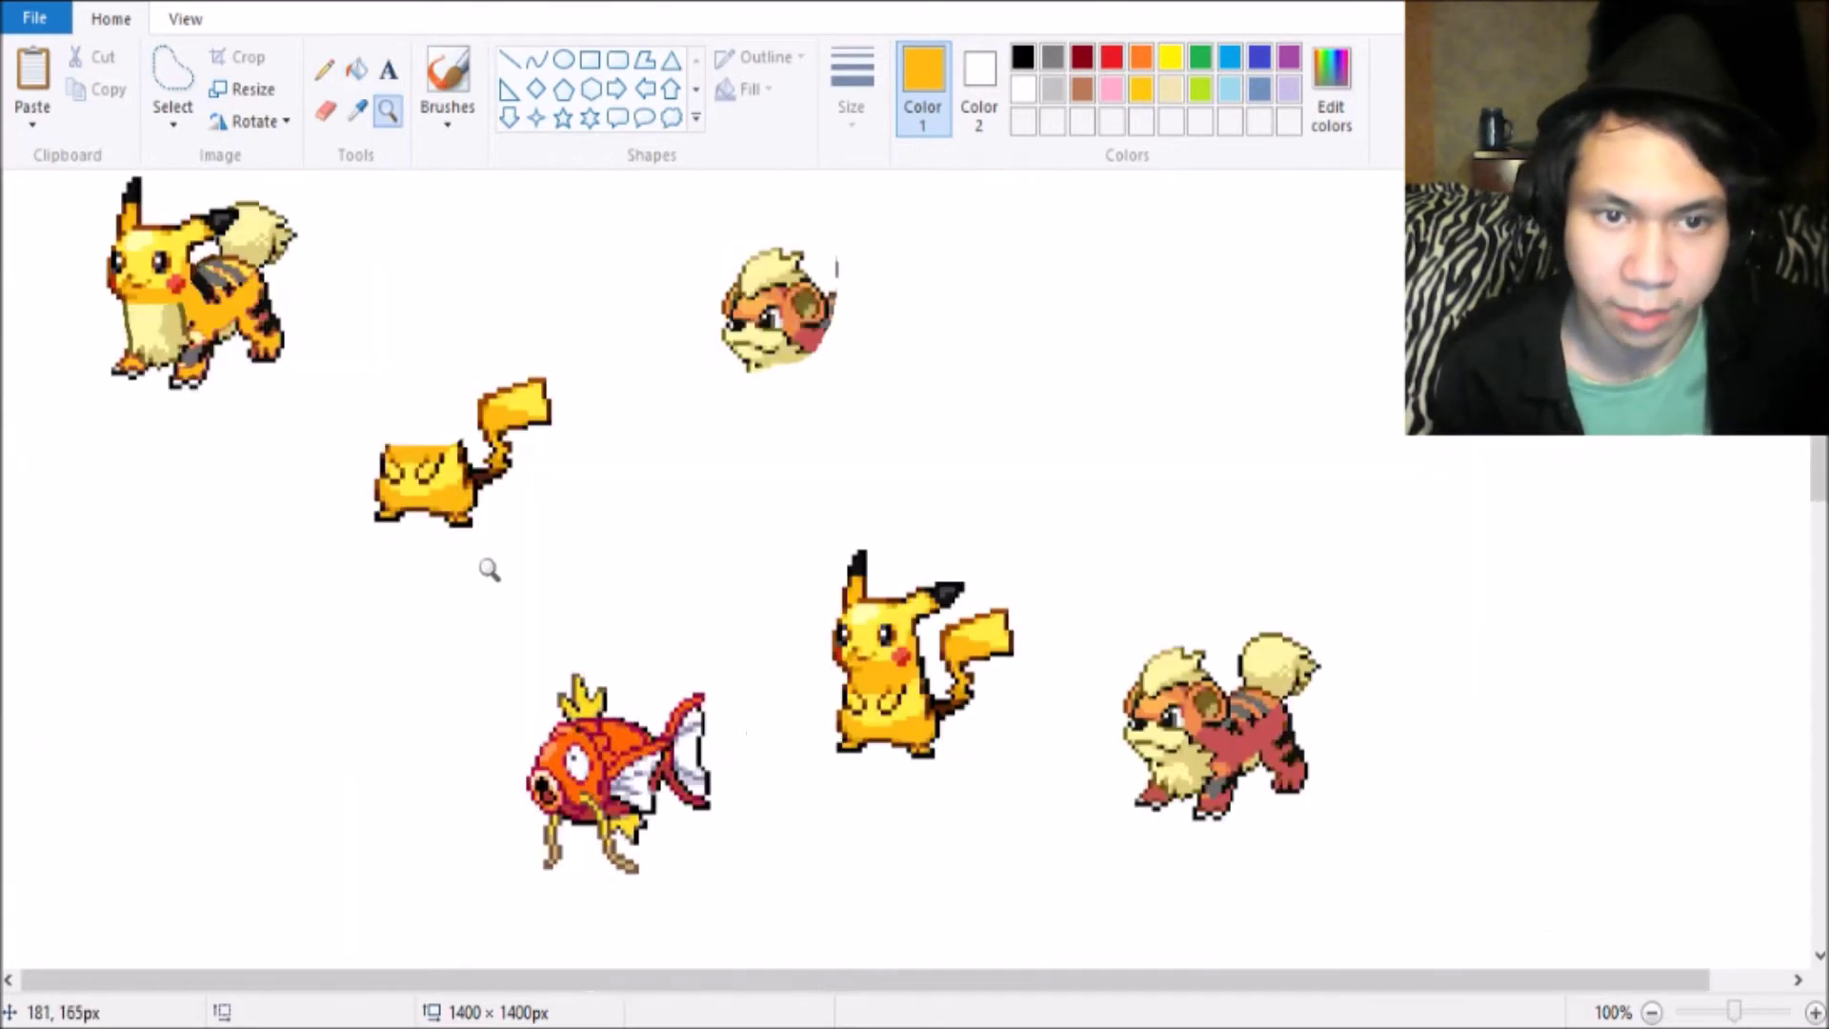
pyautogui.rightClick(298, 307)
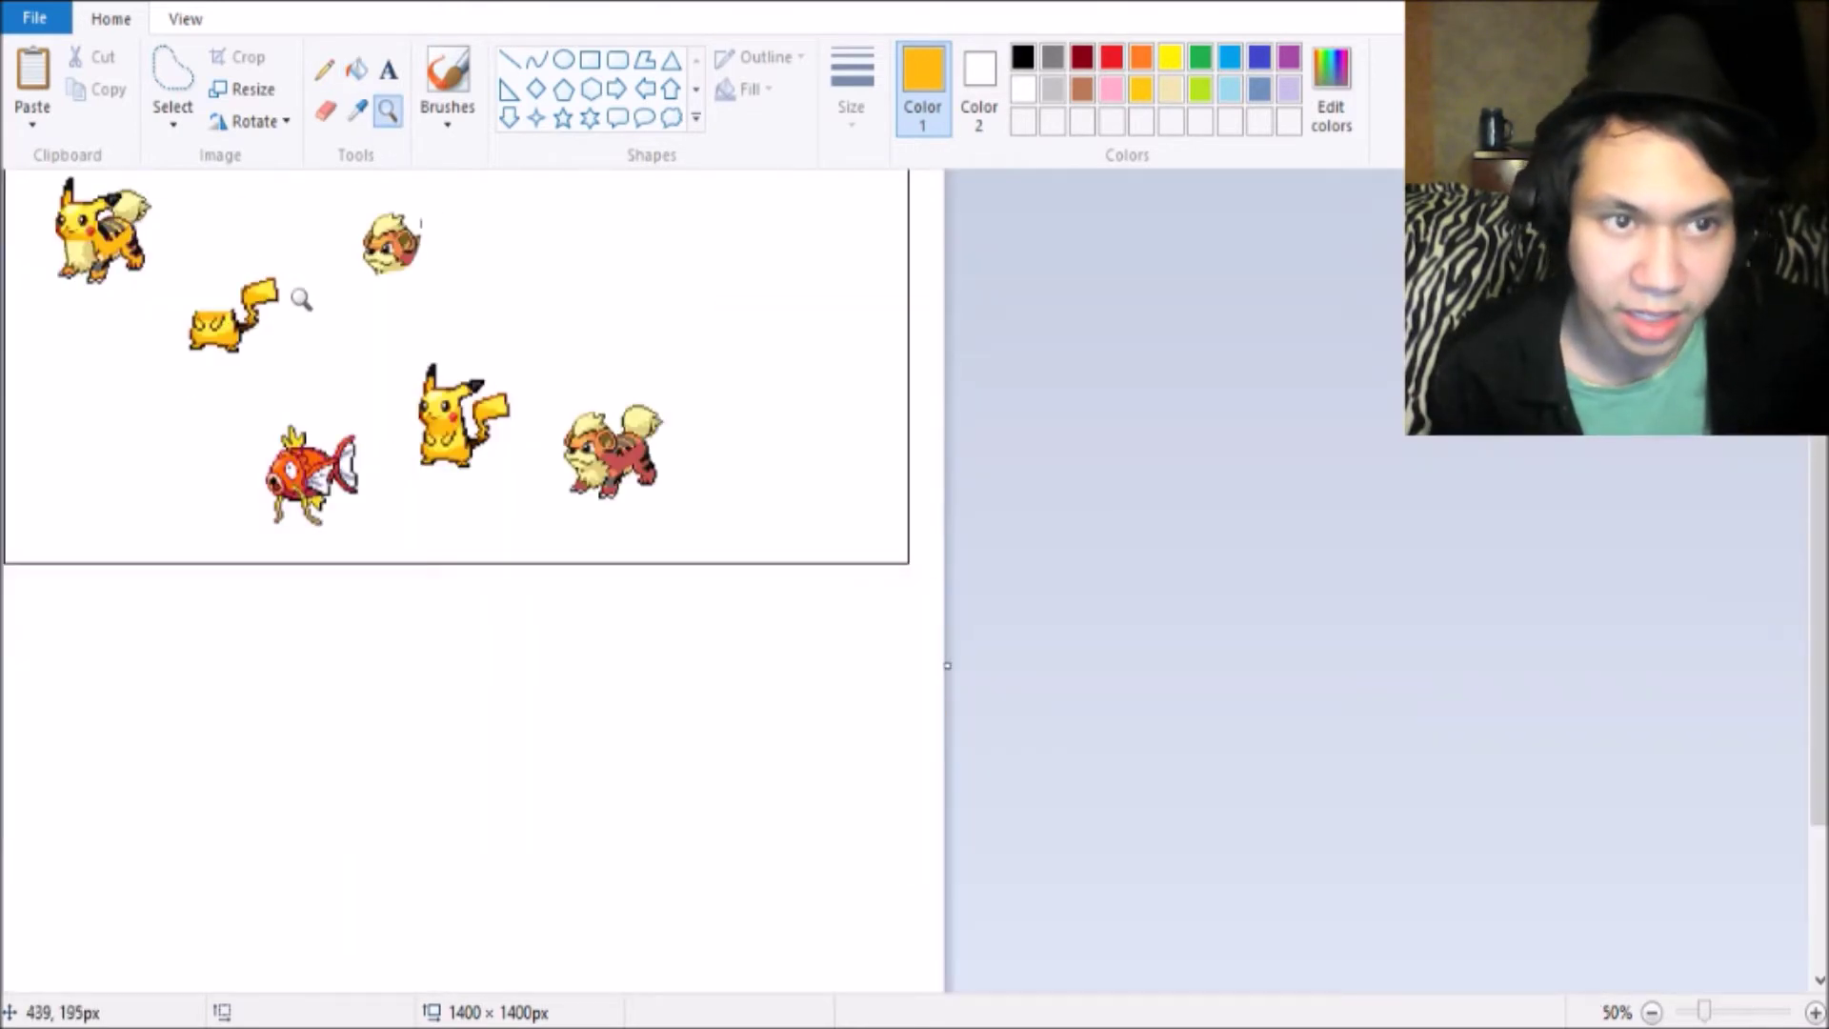
pyautogui.click(141, 253)
pyautogui.click(143, 229)
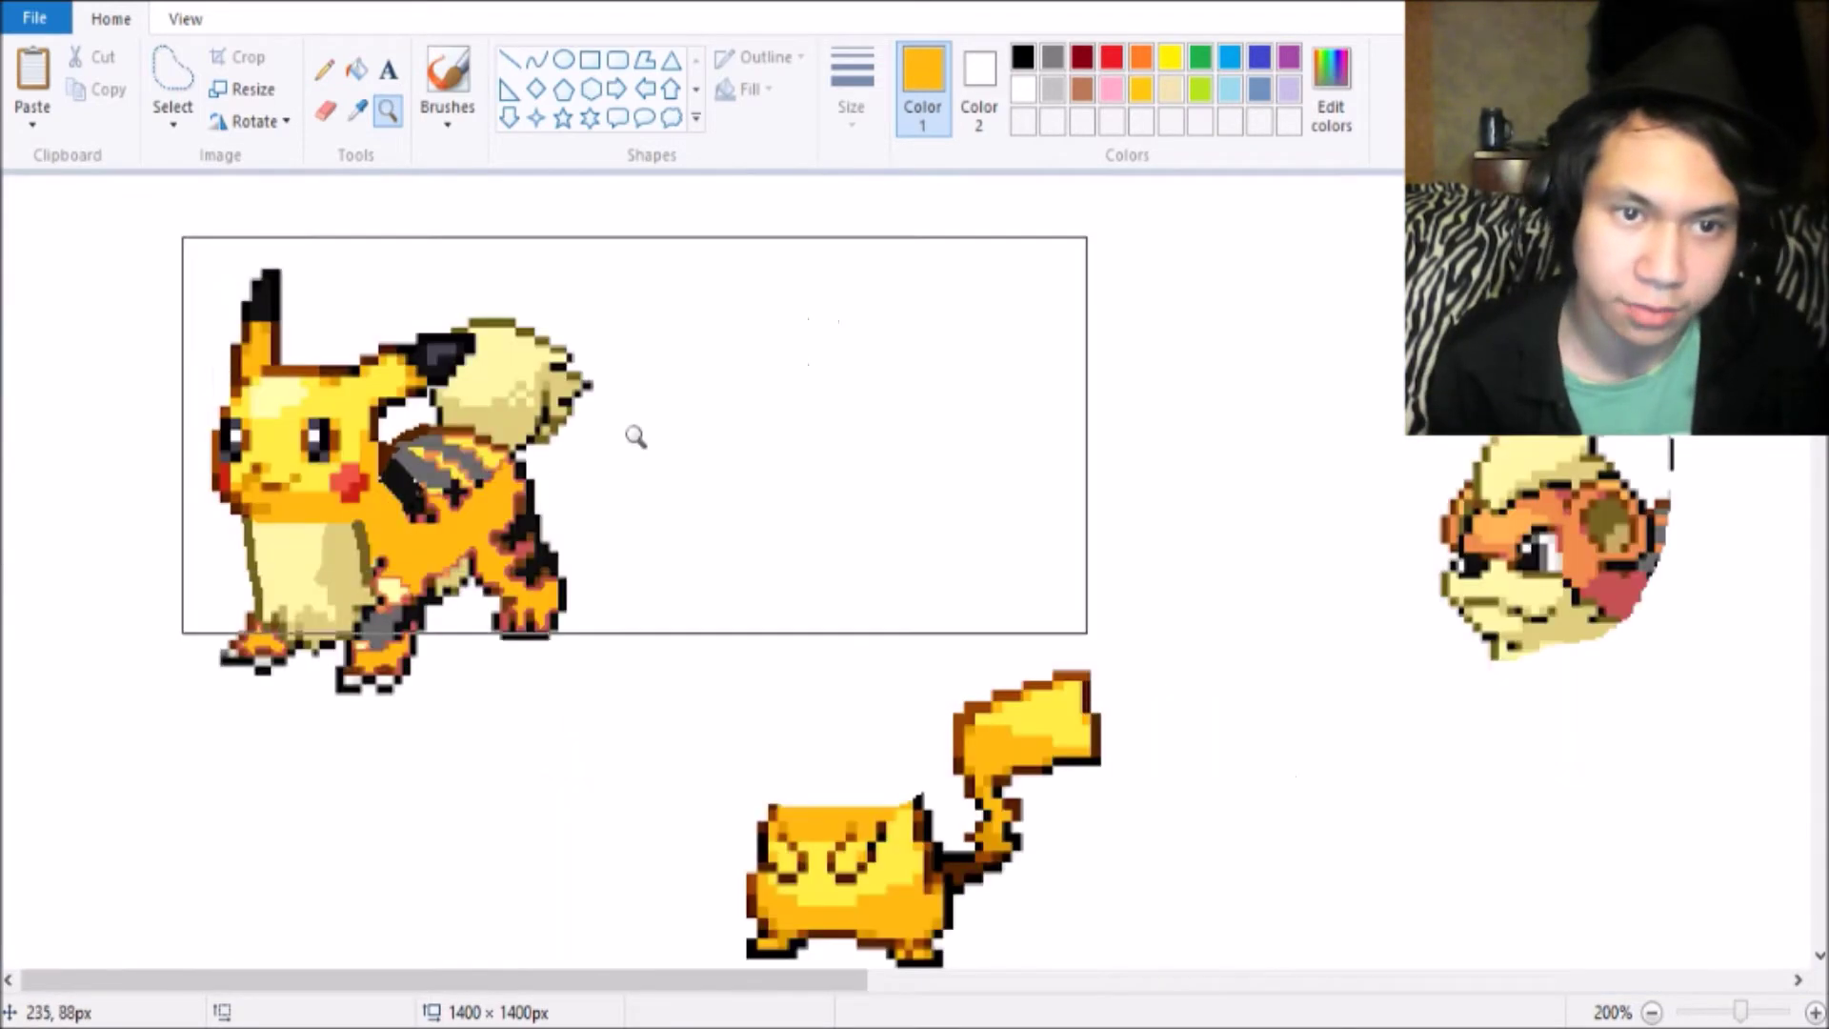
pyautogui.click(637, 437)
pyautogui.click(636, 436)
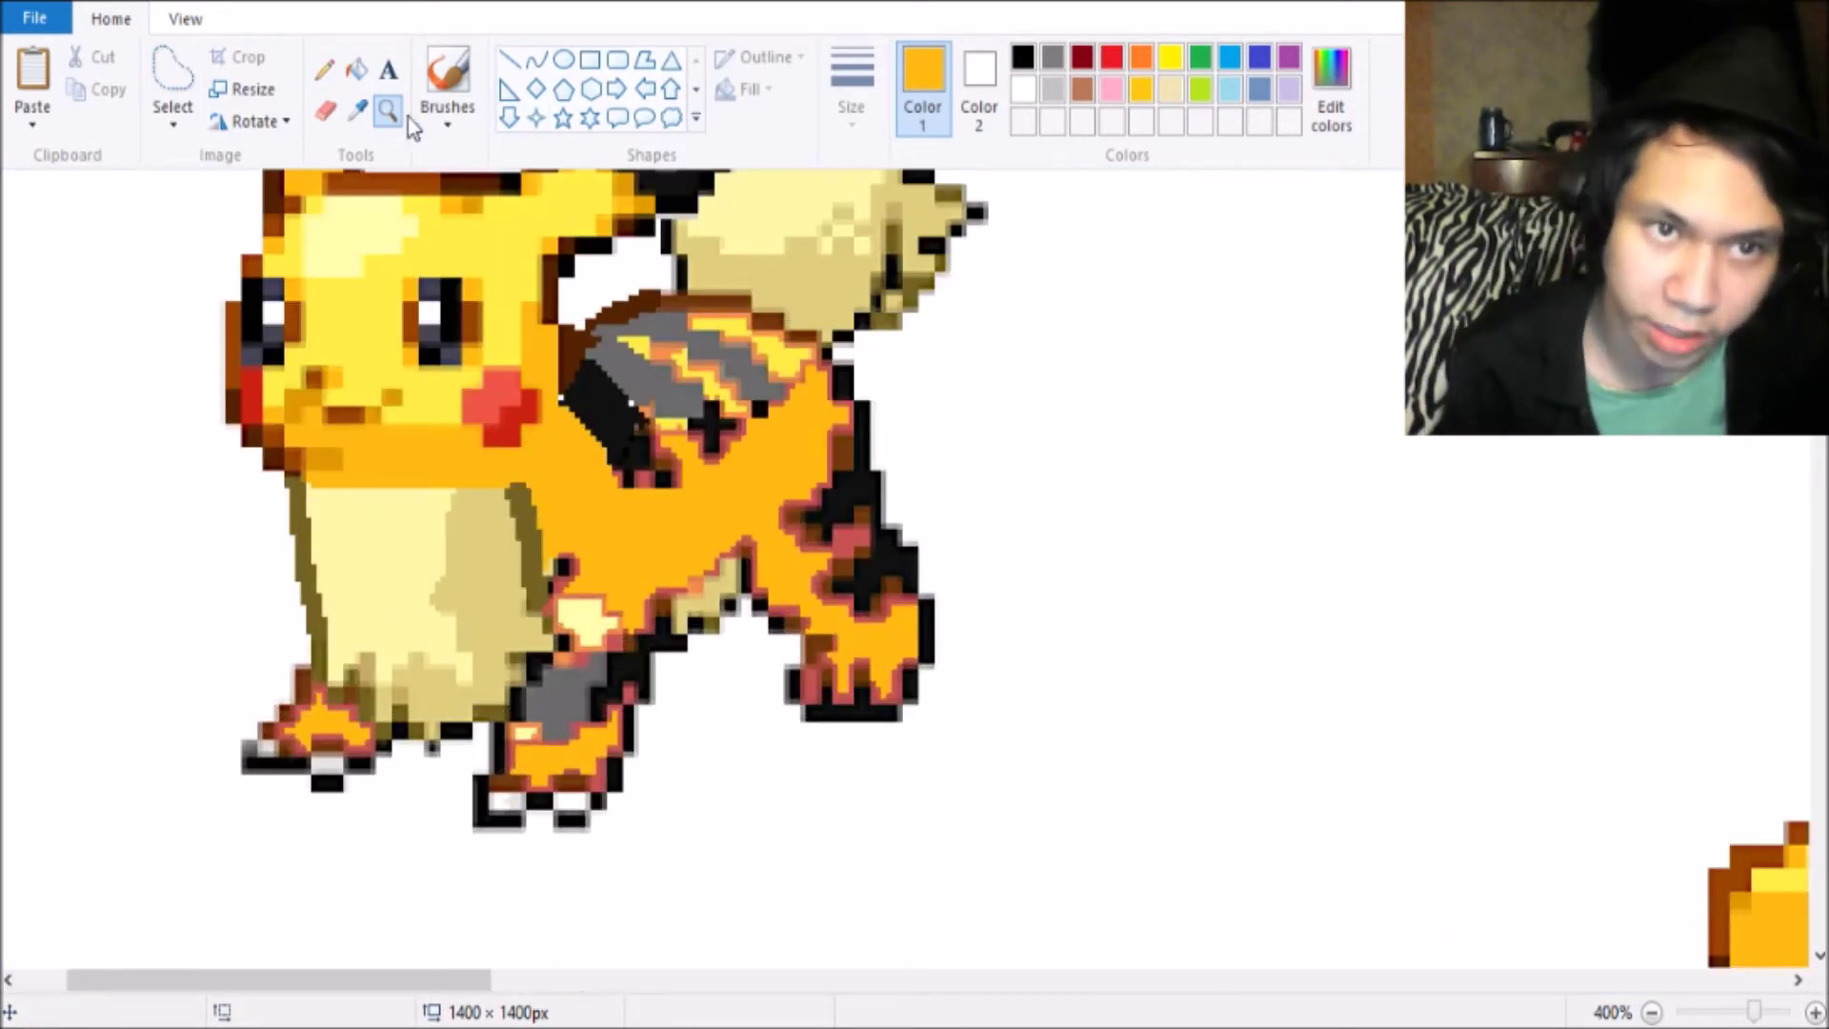
pyautogui.click(357, 112)
pyautogui.click(358, 253)
pyautogui.click(357, 69)
pyautogui.click(809, 684)
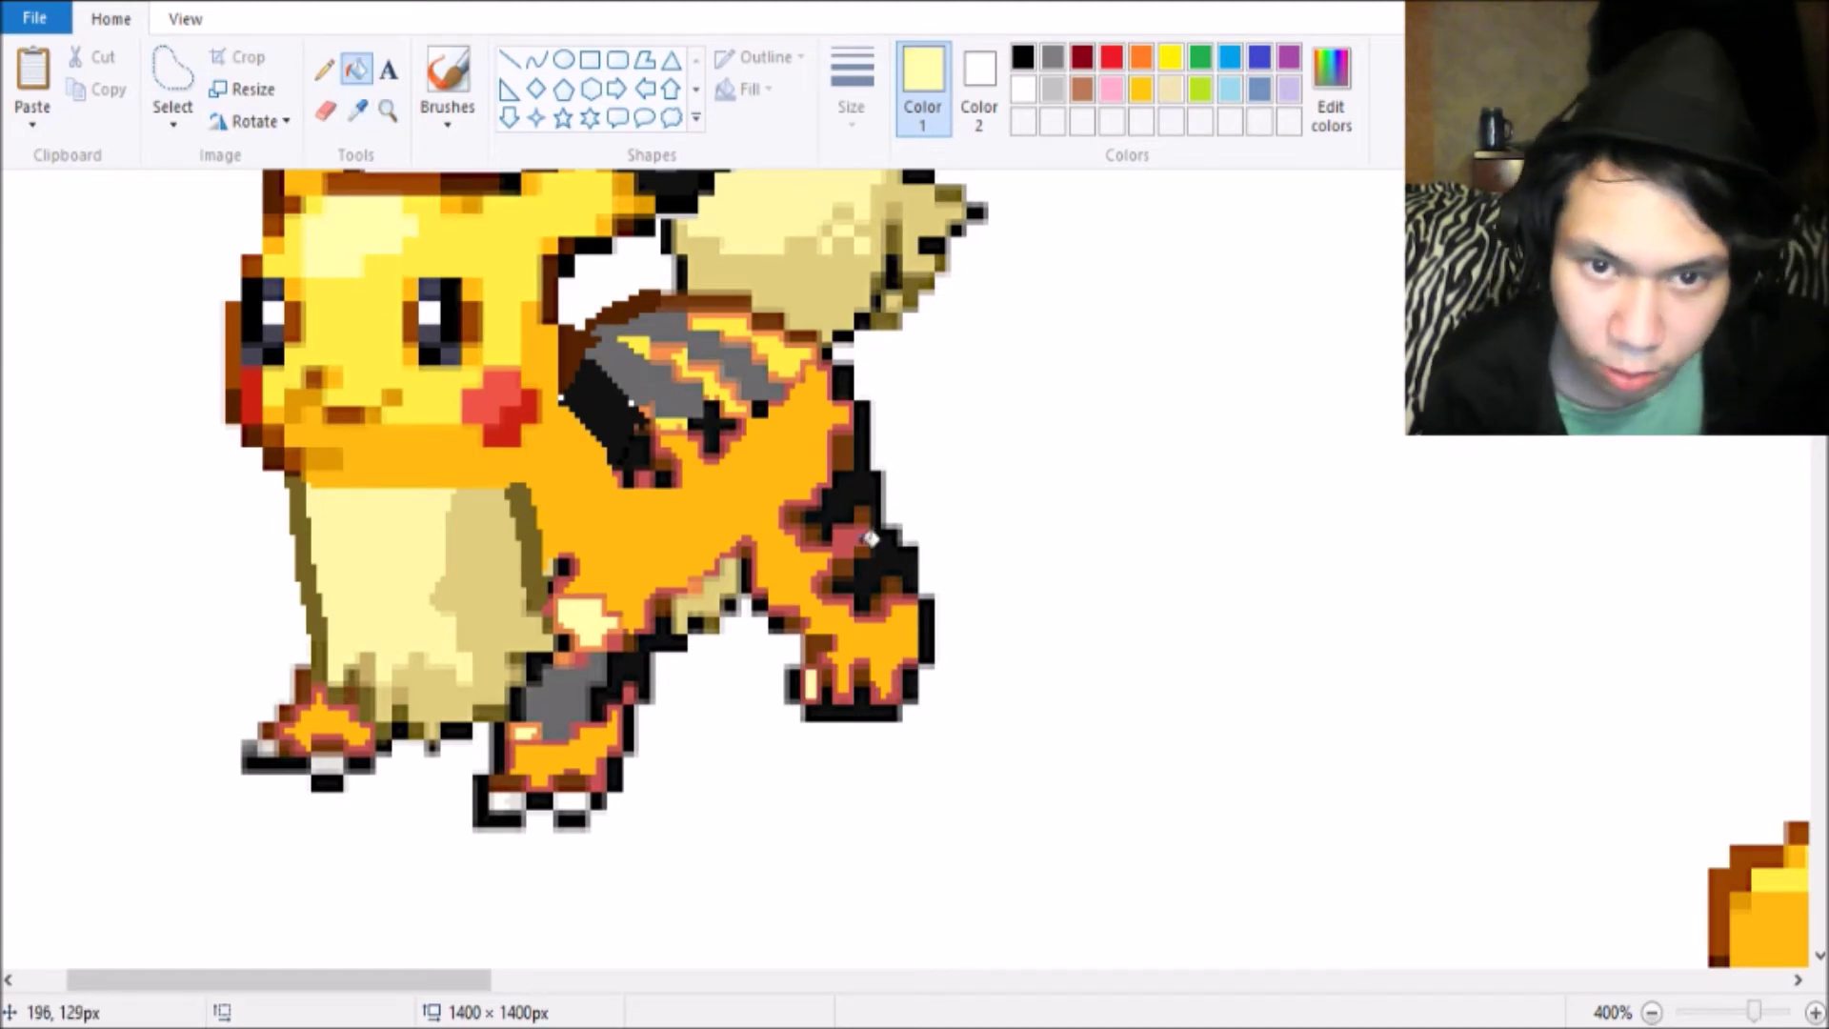
# Sample the bright yellow beneath the back stripes as the primary colour.
pyautogui.click(357, 111)
pyautogui.click(667, 423)
pyautogui.click(388, 111)
pyautogui.click(793, 448)
# Try to erase the red pixels below the black shoulder stripe using bright yellow as the secondary colour.
pyautogui.click(326, 112)
pyautogui.click(358, 111)
pyautogui.rightClick(569, 588)
pyautogui.click(510, 704)
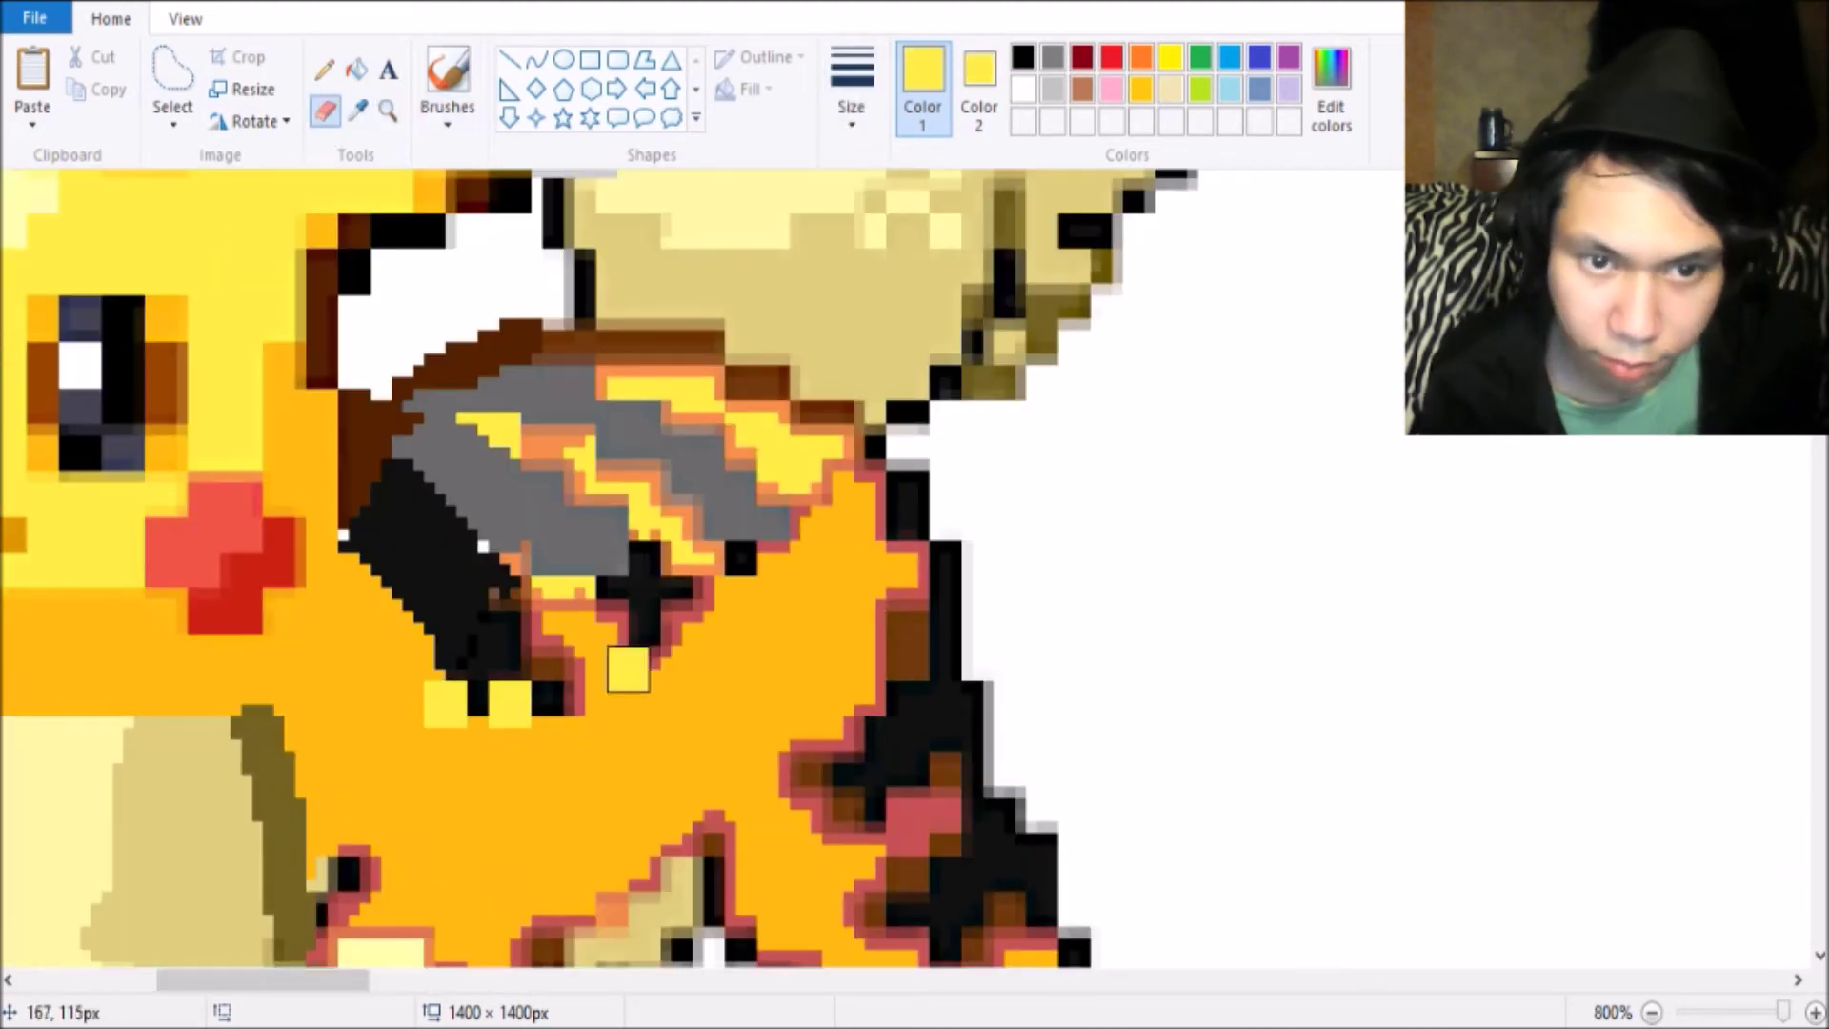
pyautogui.hotkey('ctrl', 'z')
pyautogui.hotkey('ctrl', 'z')
# Set the body's golden orange as the secondary colour, erase the red outlines on the flank and hind leg with it, and touch up the hind paw in bright yellow.
pyautogui.click(357, 112)
pyautogui.rightClick(434, 714)
pyautogui.moveTo(596, 704)
pyautogui.mouseDown()
pyautogui.moveTo(563, 642)
pyautogui.moveTo(896, 553)
pyautogui.moveTo(829, 829)
pyautogui.moveTo(886, 834)
pyautogui.moveTo(1020, 747)
pyautogui.moveTo(997, 898)
pyautogui.moveTo(917, 891)
pyautogui.moveTo(907, 834)
pyautogui.mouseUp()
pyautogui.scroll(-2, 874, 829)
pyautogui.moveTo(843, 926)
pyautogui.mouseDown()
pyautogui.moveTo(863, 895)
pyautogui.moveTo(843, 872)
pyautogui.mouseUp()
pyautogui.click(325, 69)
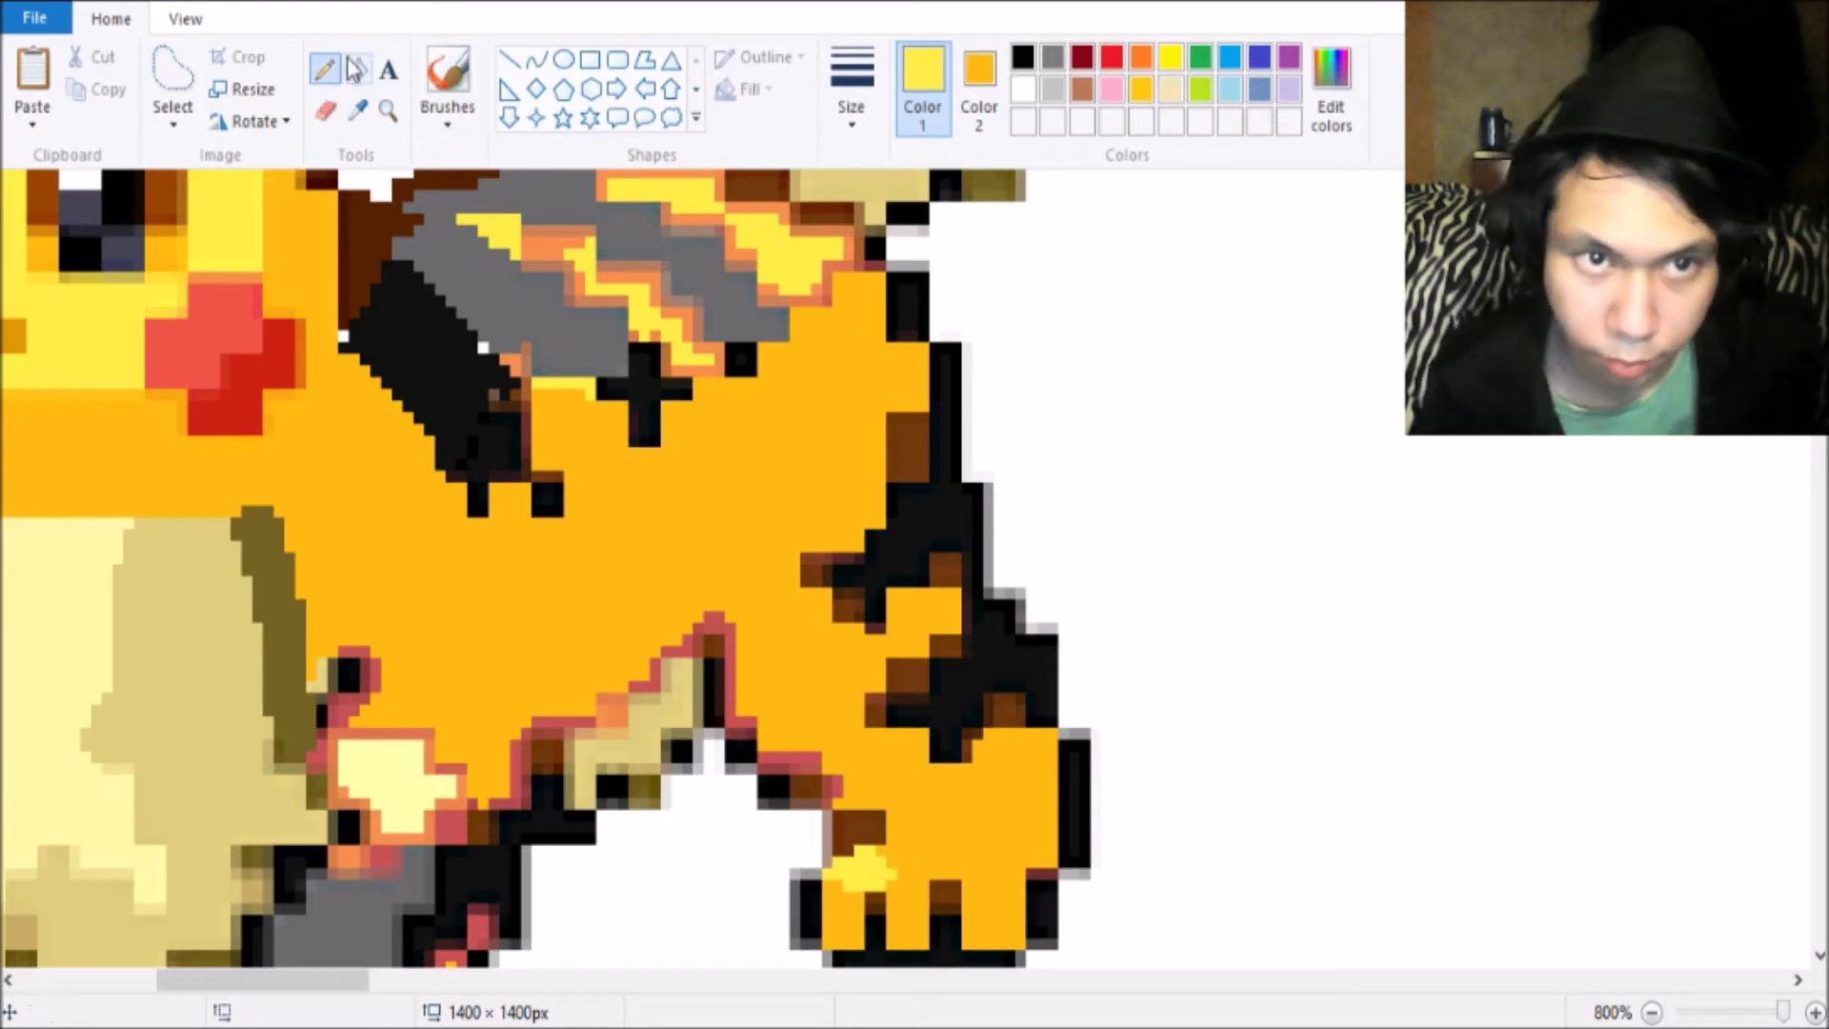
# Erase the red outline pixels along the belly and on the near front leg, replacing them with golden orange.
pyautogui.click(324, 110)
pyautogui.moveTo(715, 610)
pyautogui.mouseDown()
pyautogui.moveTo(747, 715)
pyautogui.moveTo(876, 786)
pyautogui.moveTo(693, 621)
pyautogui.moveTo(564, 705)
pyautogui.moveTo(509, 786)
pyautogui.mouseUp()
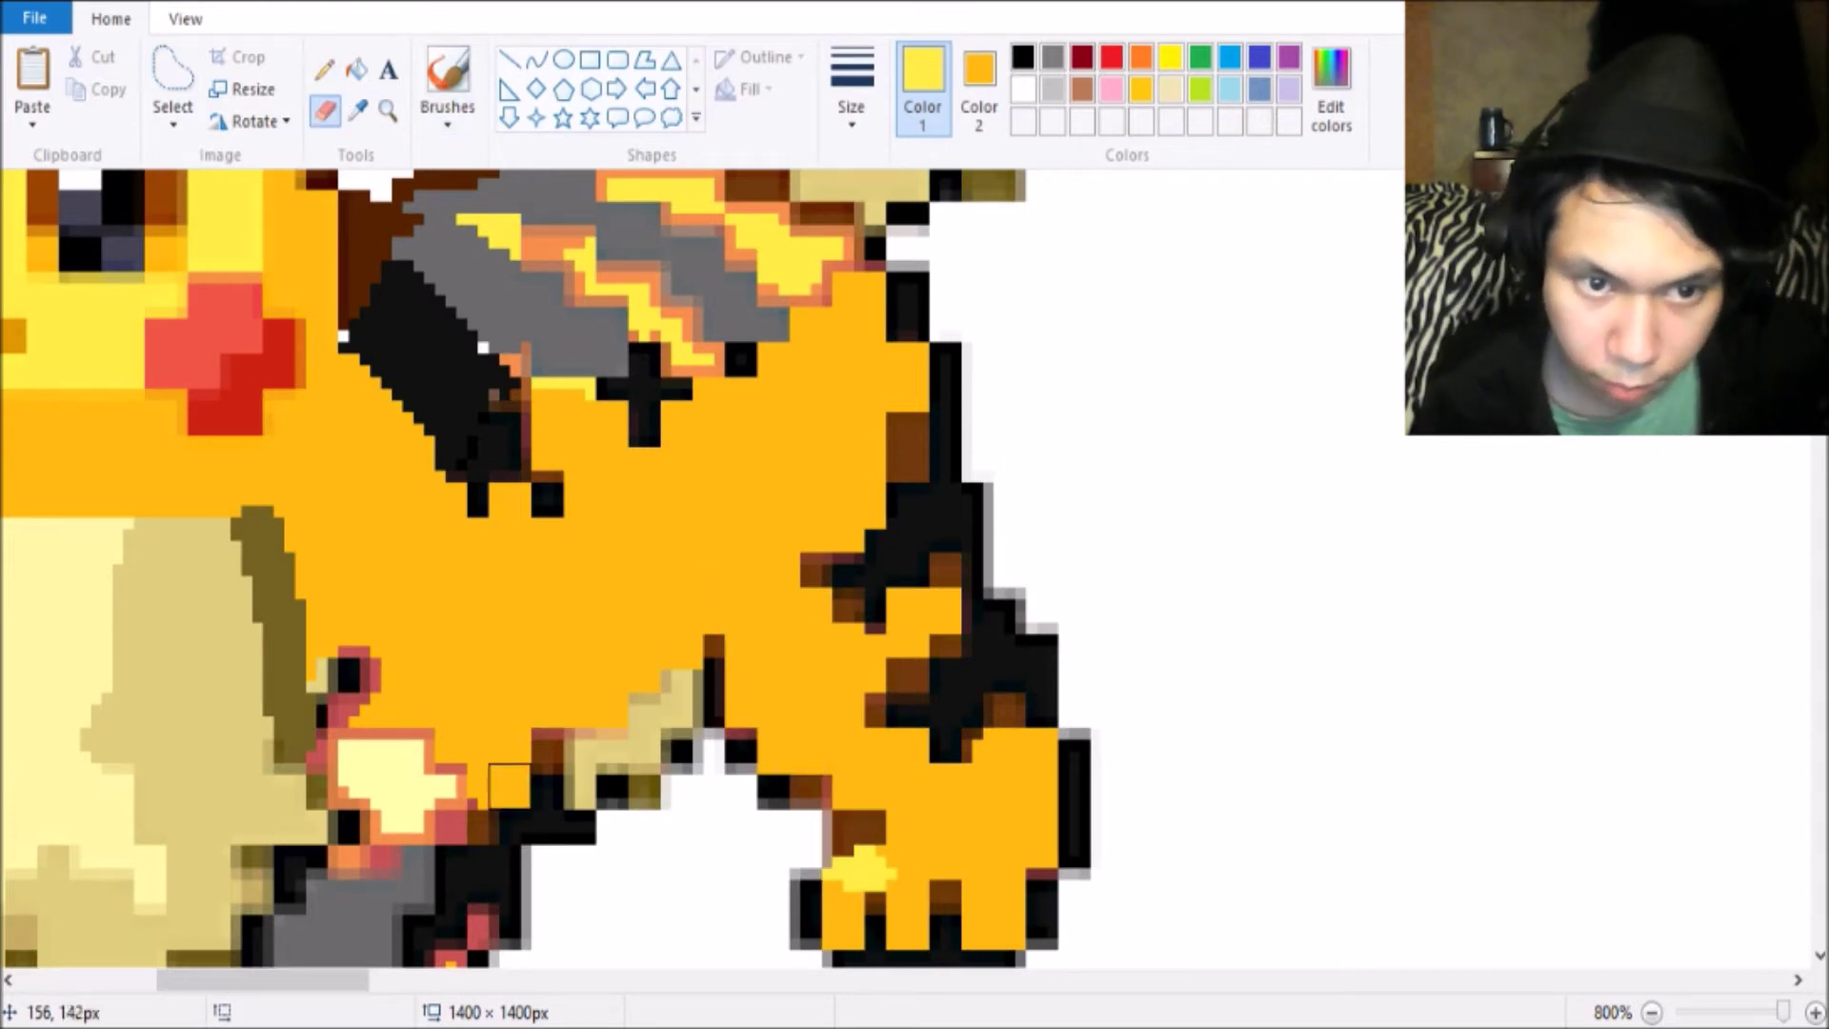
pyautogui.scroll(-2, 510, 786)
pyautogui.moveTo(421, 924)
pyautogui.mouseDown()
pyautogui.moveTo(424, 829)
pyautogui.moveTo(359, 857)
pyautogui.mouseUp()
pyautogui.click(478, 730)
pyautogui.scroll(2, 478, 730)
# Replace the red outline of the far front paw with golden orange and pencil bright yellow highlights on its upper and front edges.
pyautogui.click(386, 110)
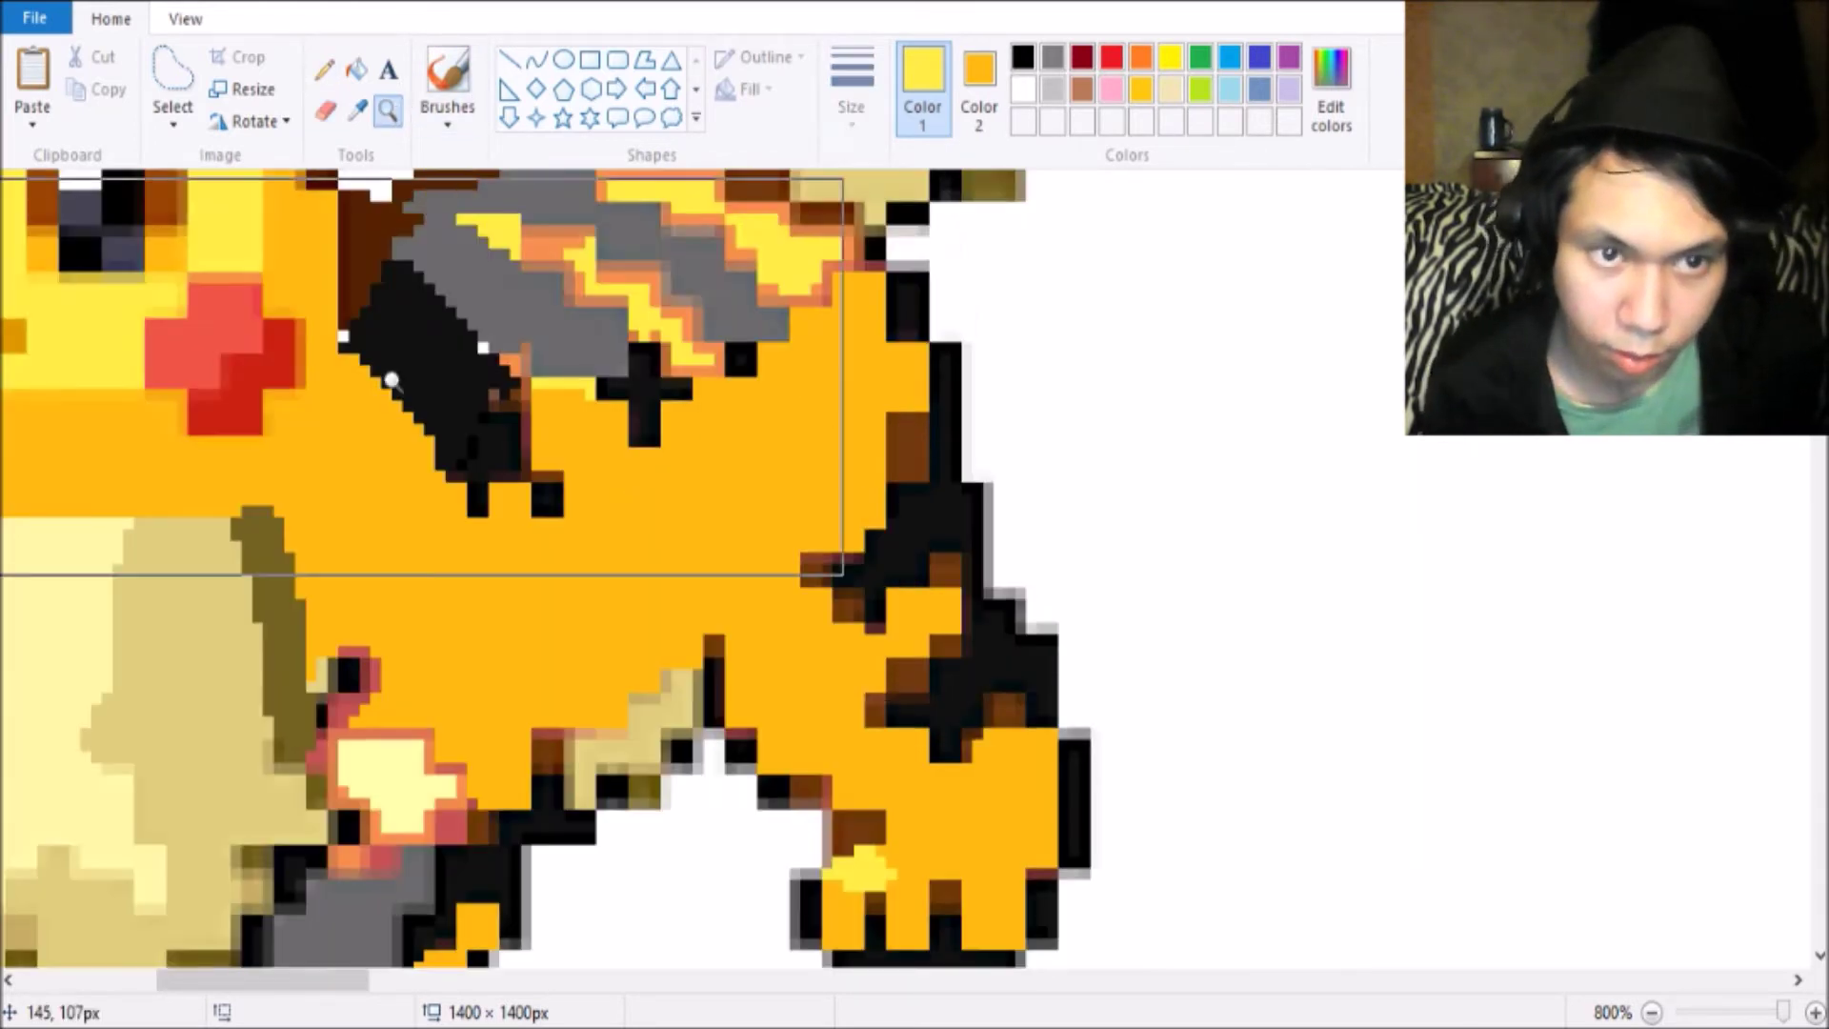
pyautogui.scroll(-6, 390, 379)
pyautogui.scroll(4, 390, 380)
pyautogui.scroll(-3, 509, 667)
pyautogui.click(358, 110)
pyautogui.rightClick(678, 373)
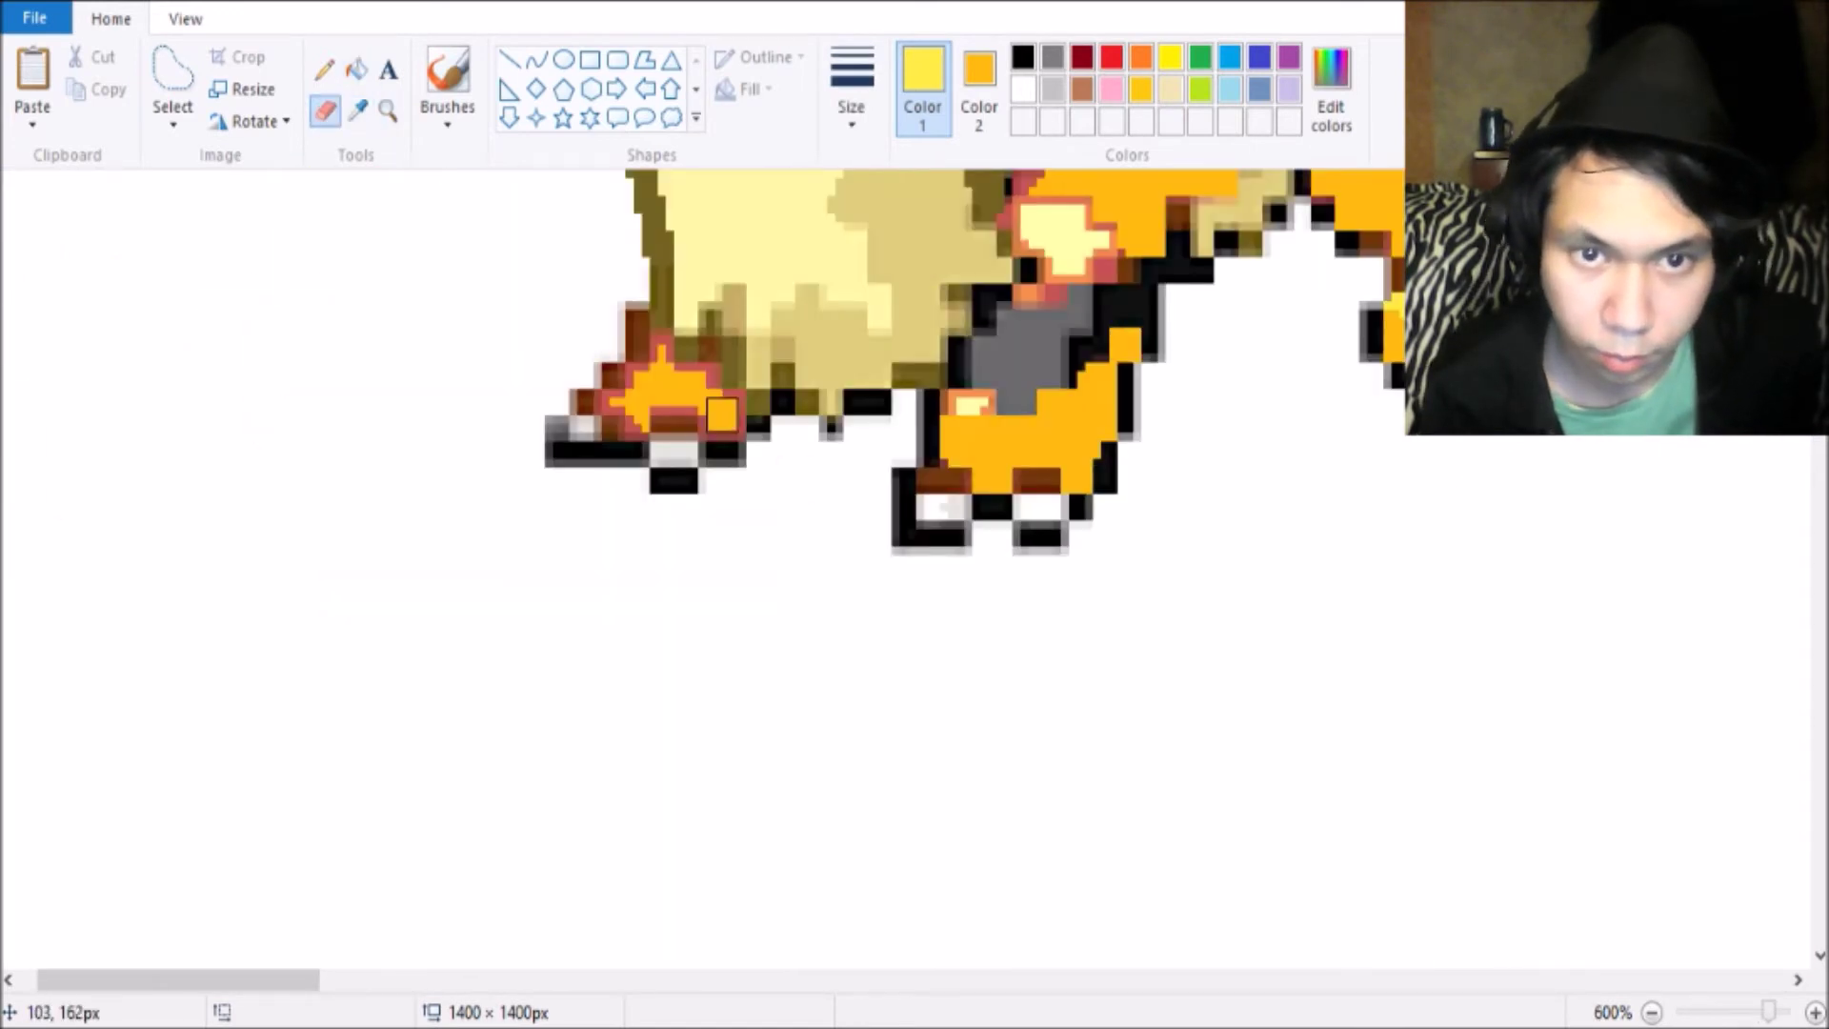
pyautogui.moveTo(722, 414)
pyautogui.mouseDown()
pyautogui.moveTo(683, 382)
pyautogui.moveTo(634, 401)
pyautogui.moveTo(665, 411)
pyautogui.mouseUp()
pyautogui.click(325, 70)
pyautogui.click(655, 346)
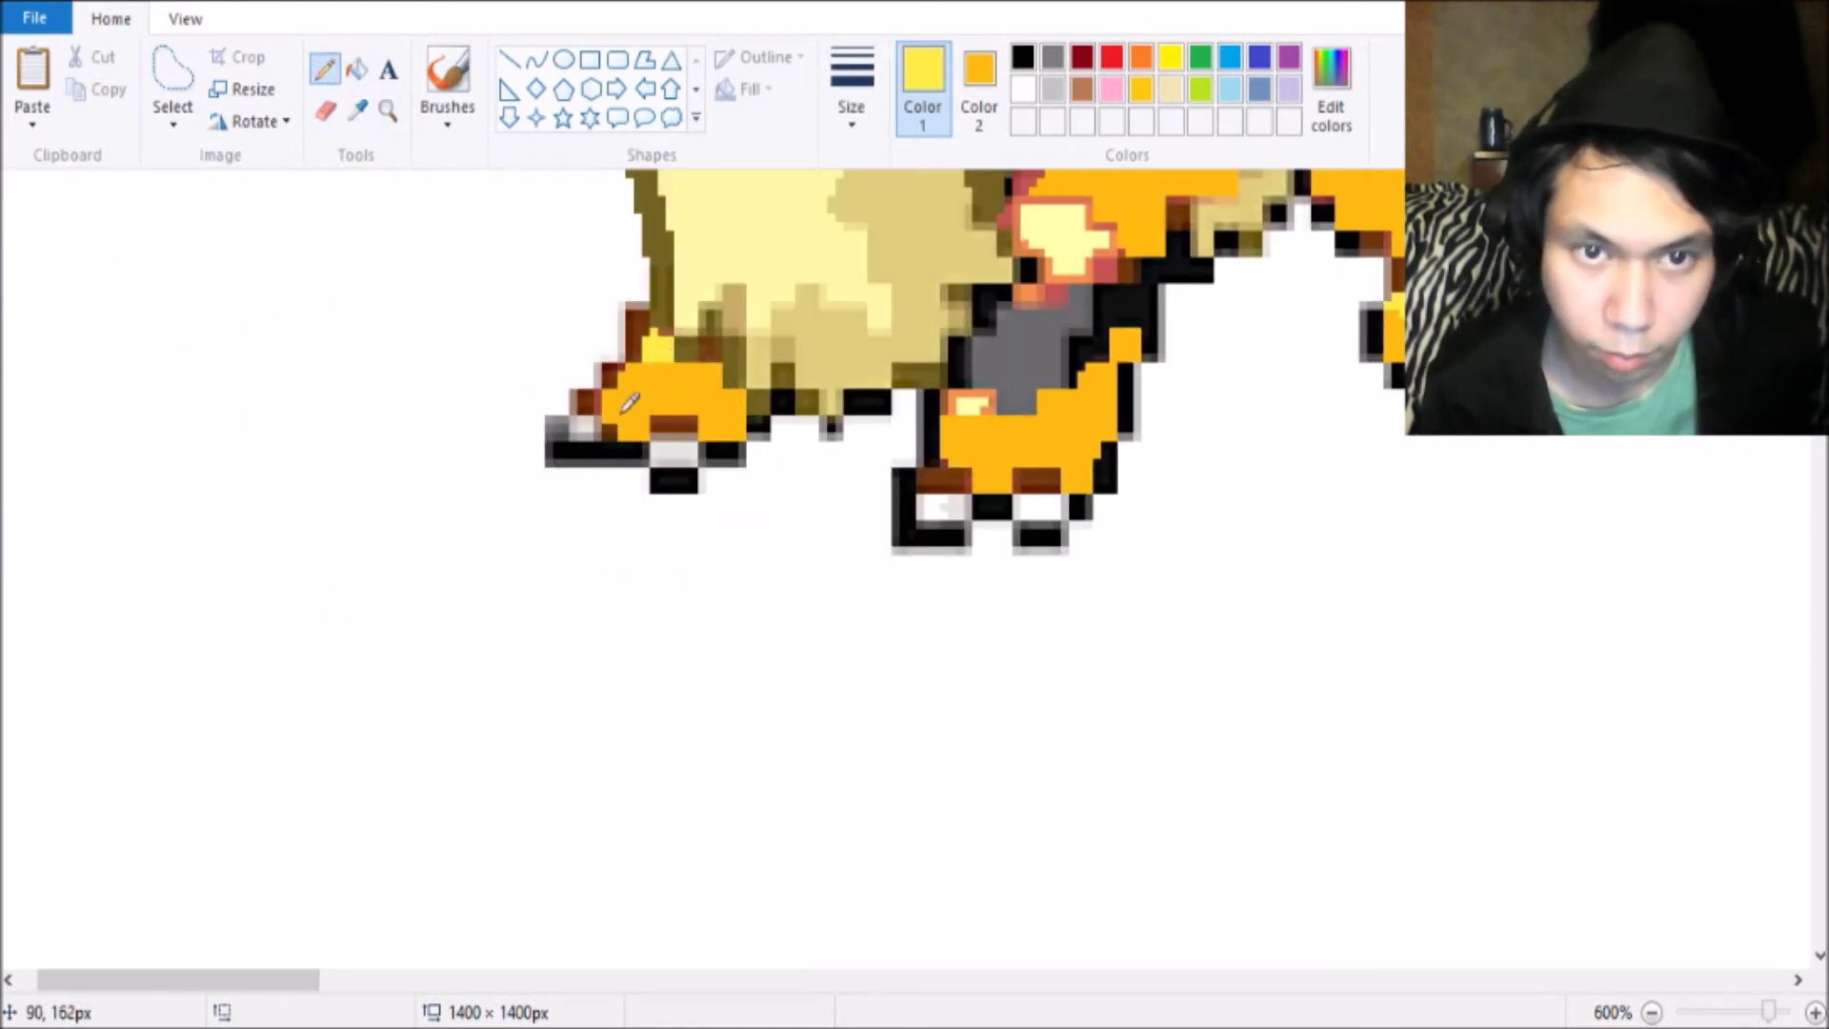
pyautogui.click(596, 407)
# Pencil bright yellow over the red outline of the pale front-leg patch and the orange edges between the back stripes.
pyautogui.scroll(3, 595, 407)
pyautogui.moveTo(1103, 469)
pyautogui.mouseDown()
pyautogui.moveTo(1047, 372)
pyautogui.moveTo(1103, 429)
pyautogui.moveTo(1034, 434)
pyautogui.mouseUp()
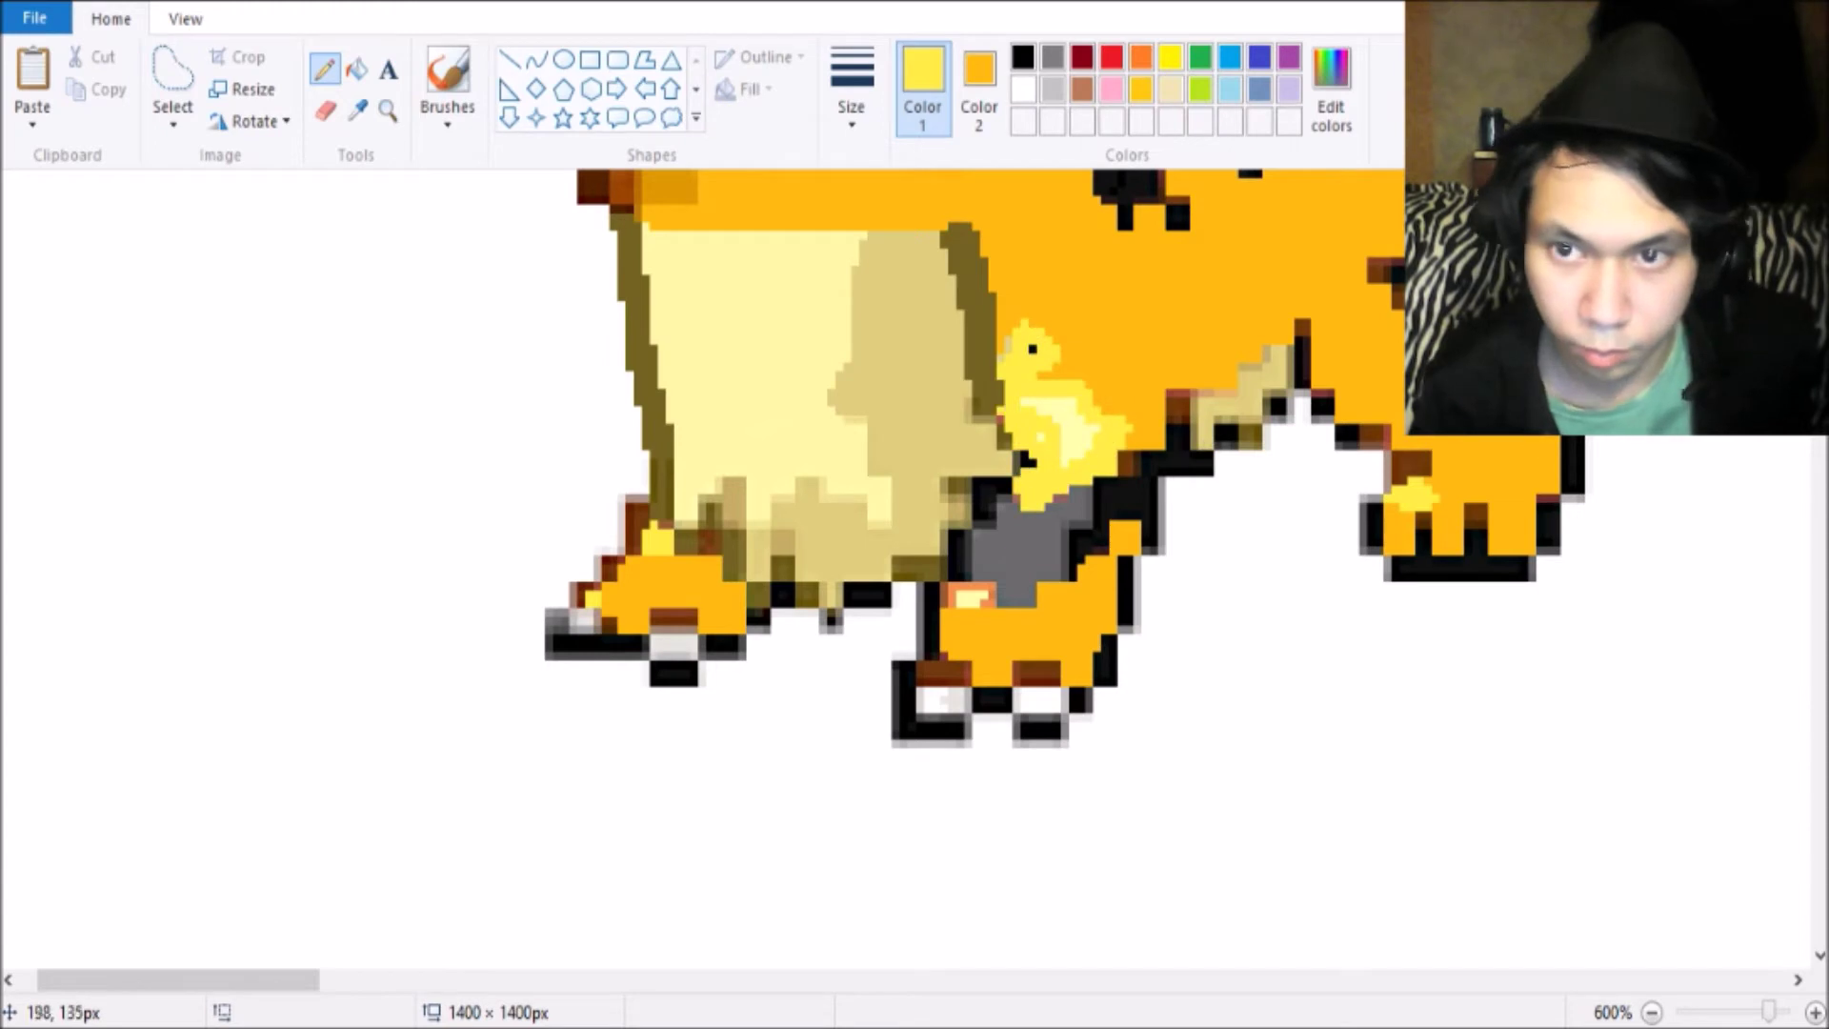
pyautogui.scroll(3, 1109, 365)
pyautogui.moveTo(1215, 424)
pyautogui.mouseDown()
pyautogui.moveTo(1263, 459)
pyautogui.moveTo(1220, 462)
pyautogui.mouseUp()
pyautogui.moveTo(1238, 381); pyautogui.dragTo(1349, 387)
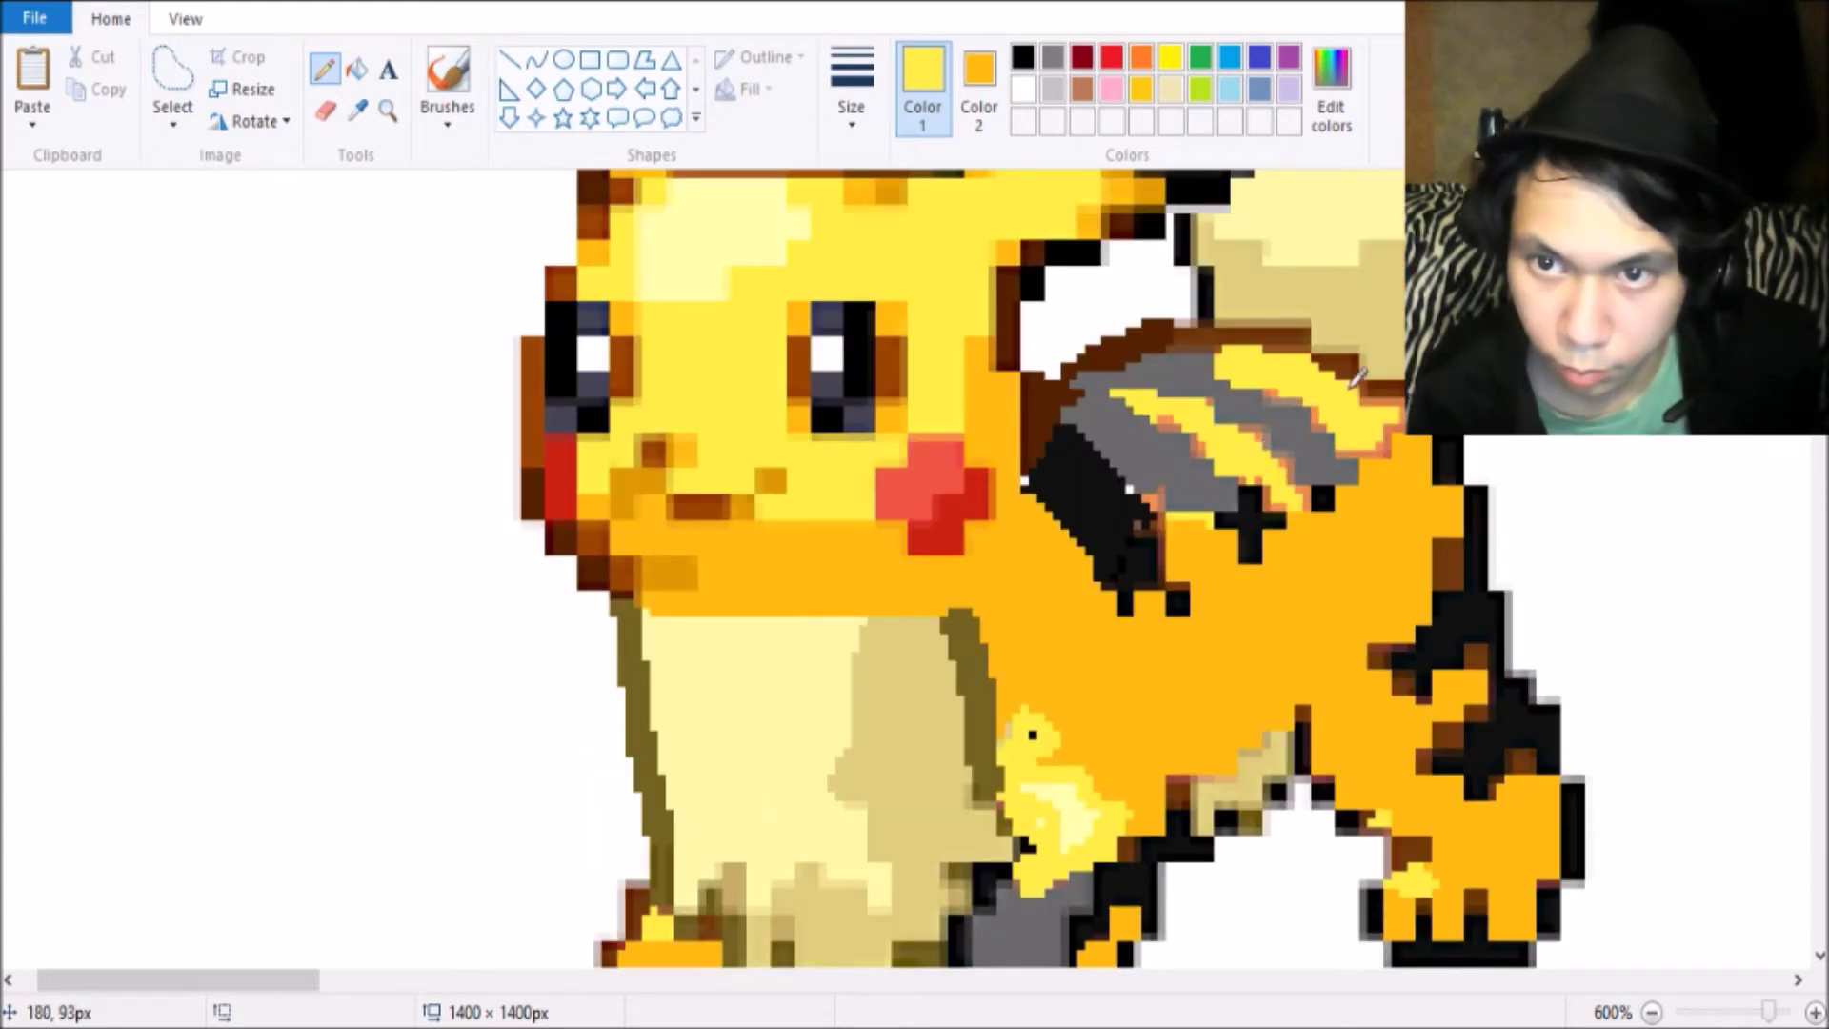
# Examine the recoloured fusion sprite as a whole and compare it with the original sprites.
pyautogui.click(388, 111)
pyautogui.rightClick(429, 387)
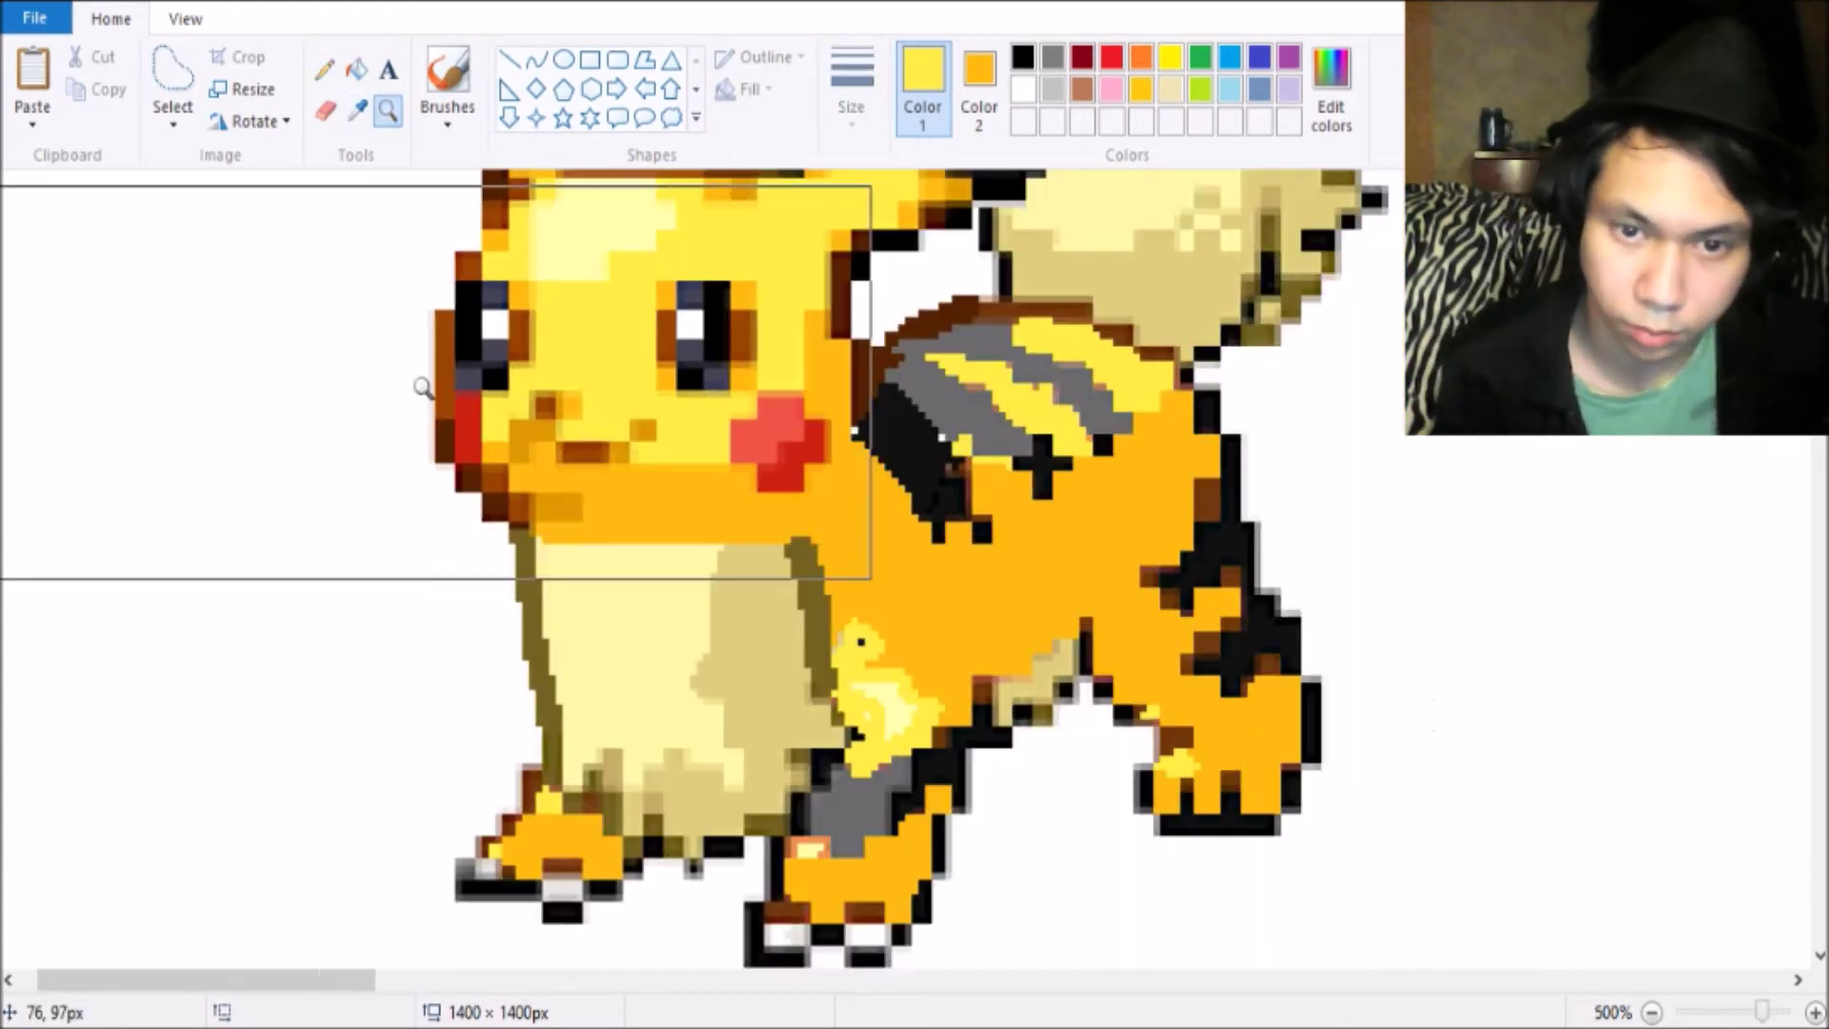
pyautogui.rightClick(429, 388)
pyautogui.rightClick(429, 388)
pyautogui.rightClick(429, 388)
pyautogui.rightClick(429, 388)
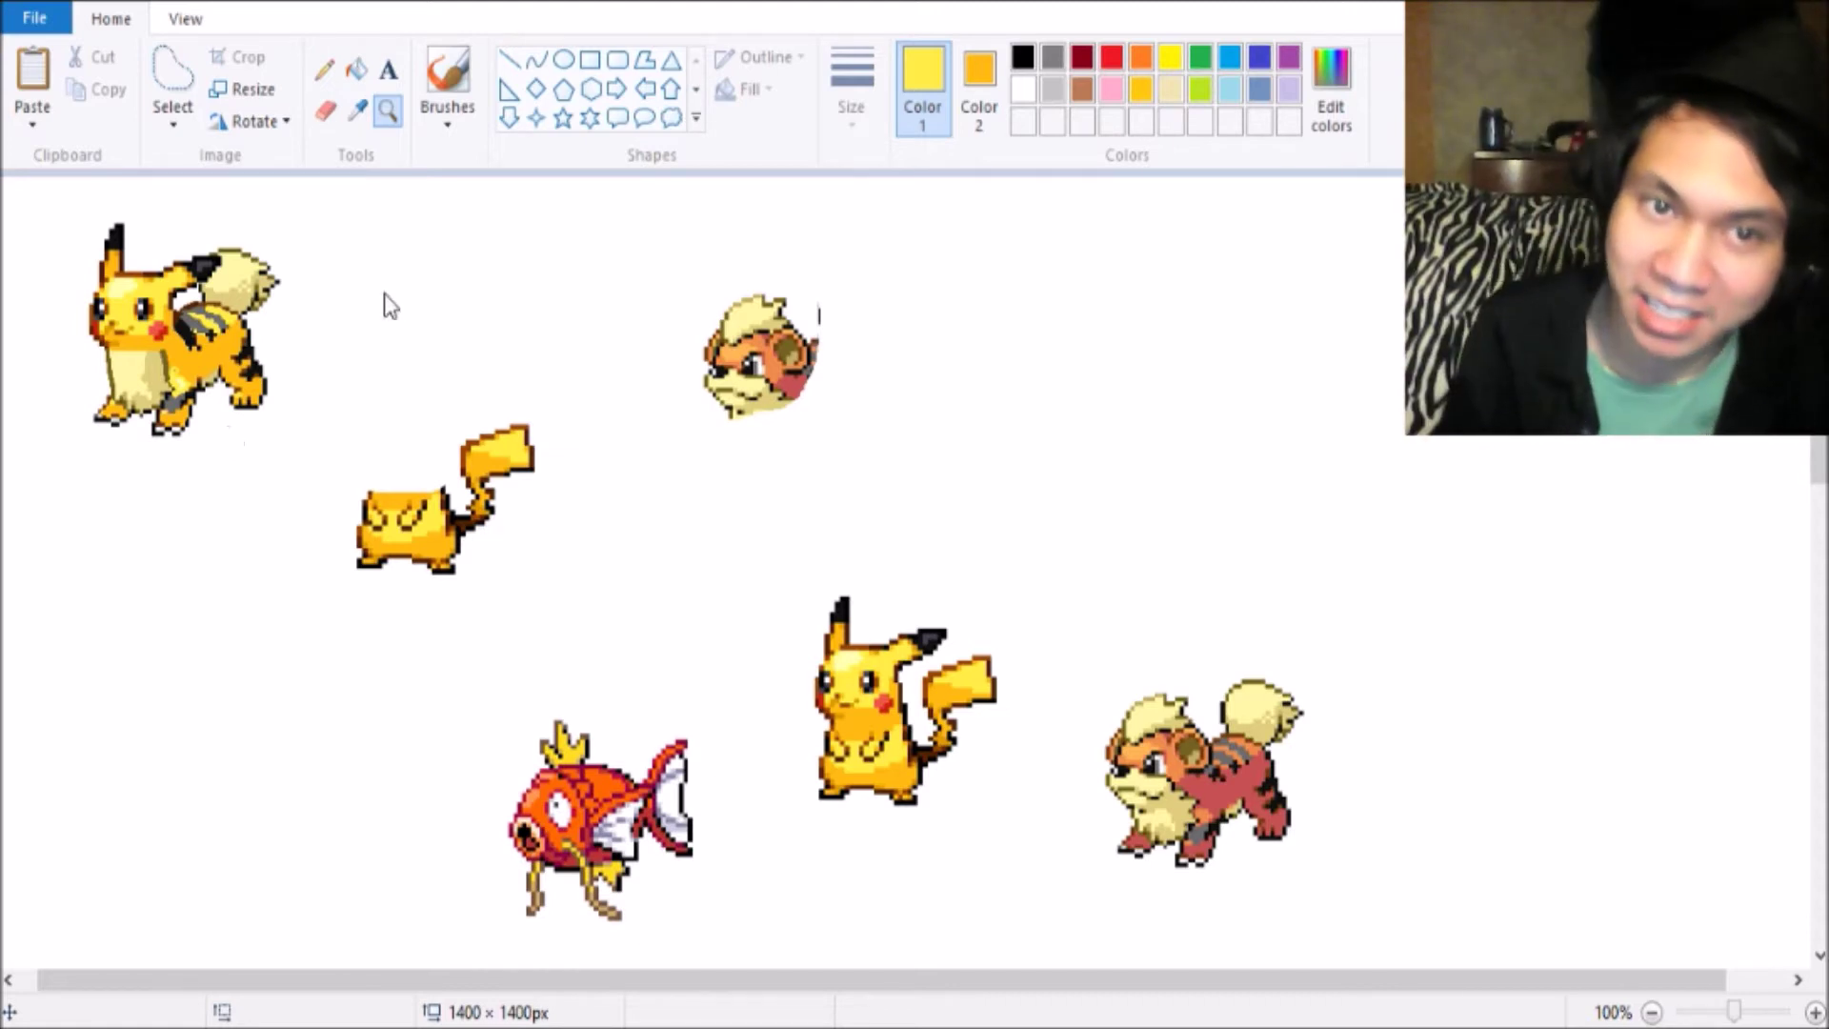
pyautogui.click(286, 416)
pyautogui.click(360, 430)
pyautogui.scroll(2, 361, 430)
pyautogui.scroll(-3, 431, 546)
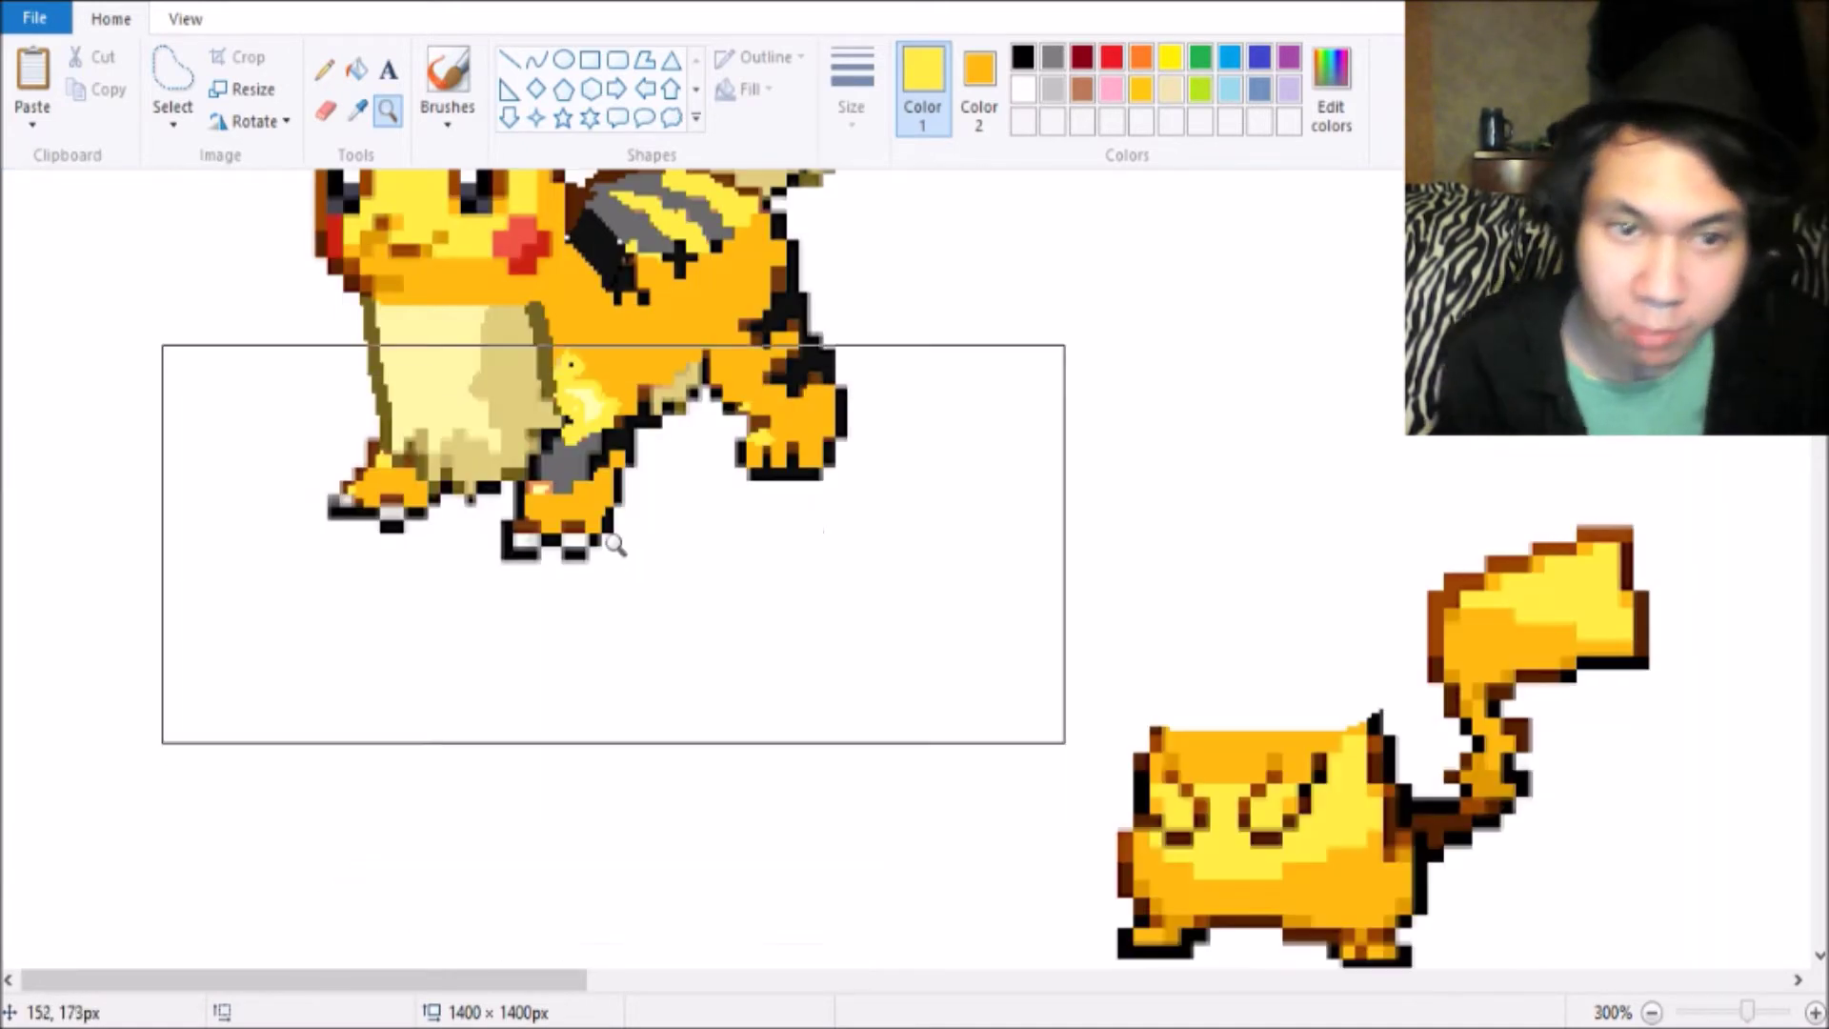
pyautogui.scroll(3, 431, 546)
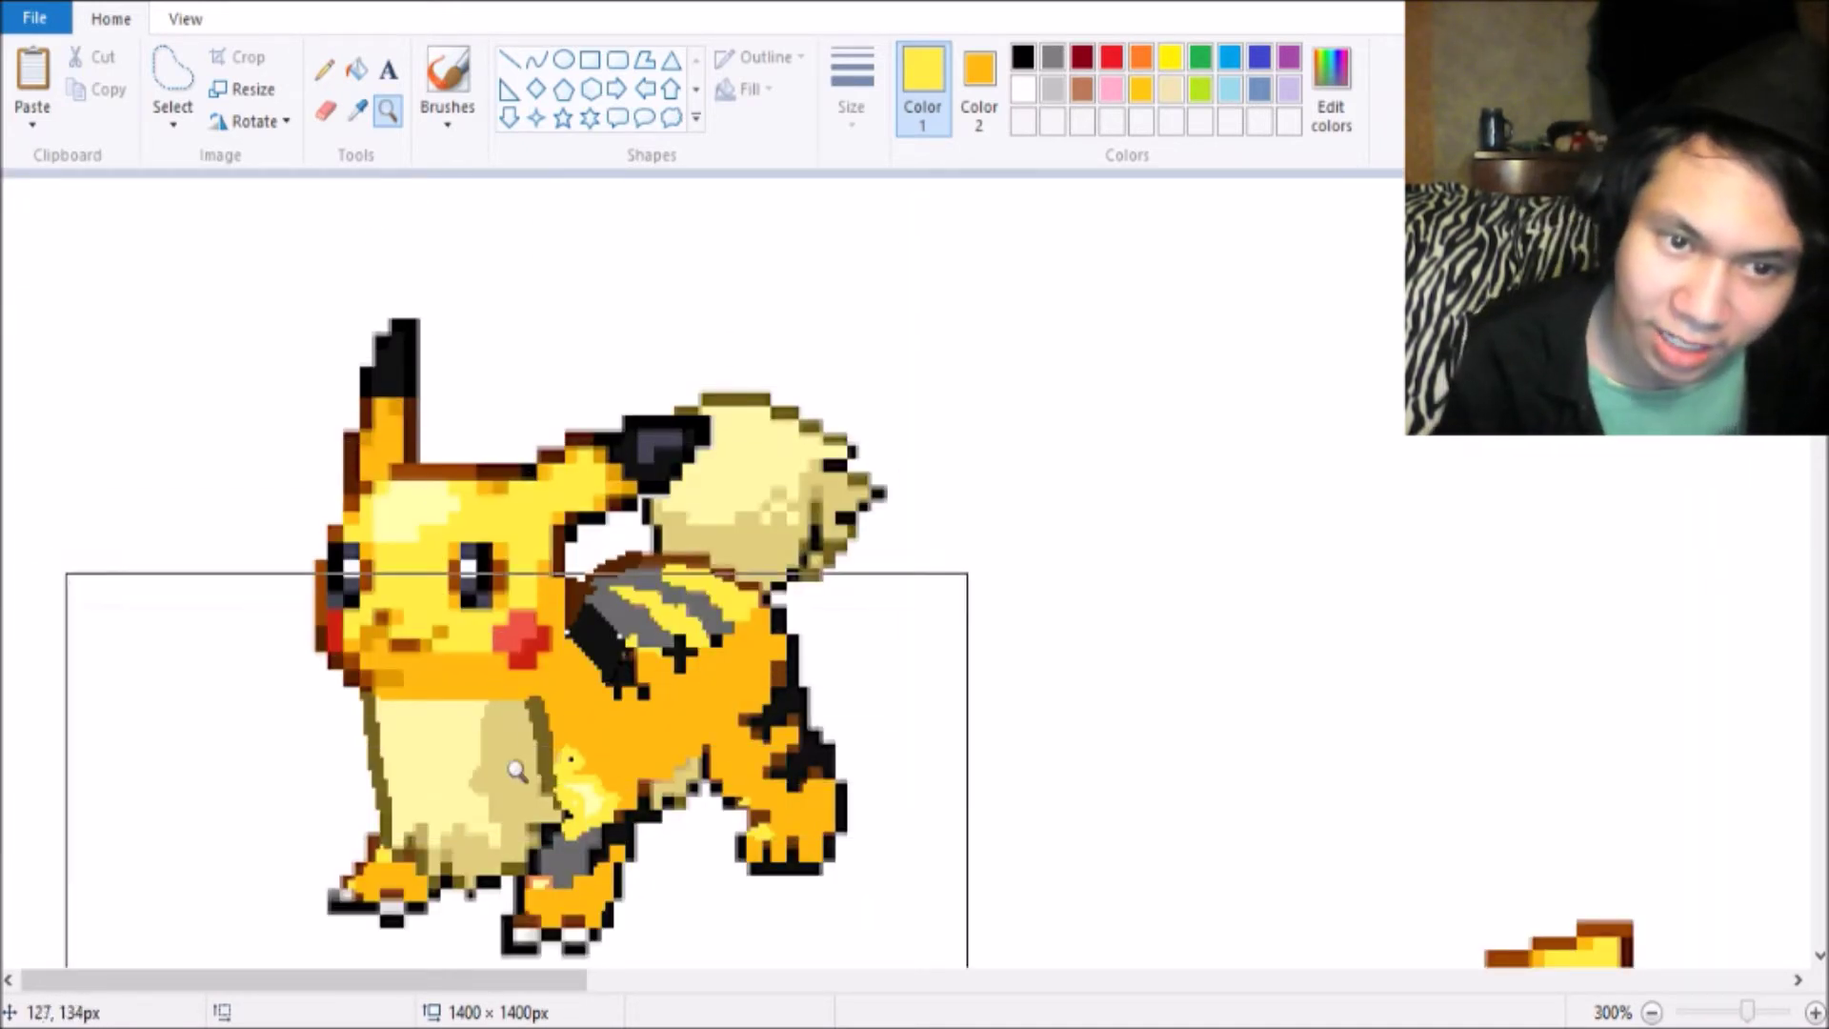
# Sample the olive brown of the chest fur outline and pencil it up across the lower face into a muzzle outline around the nose and mouth.
pyautogui.click(360, 112)
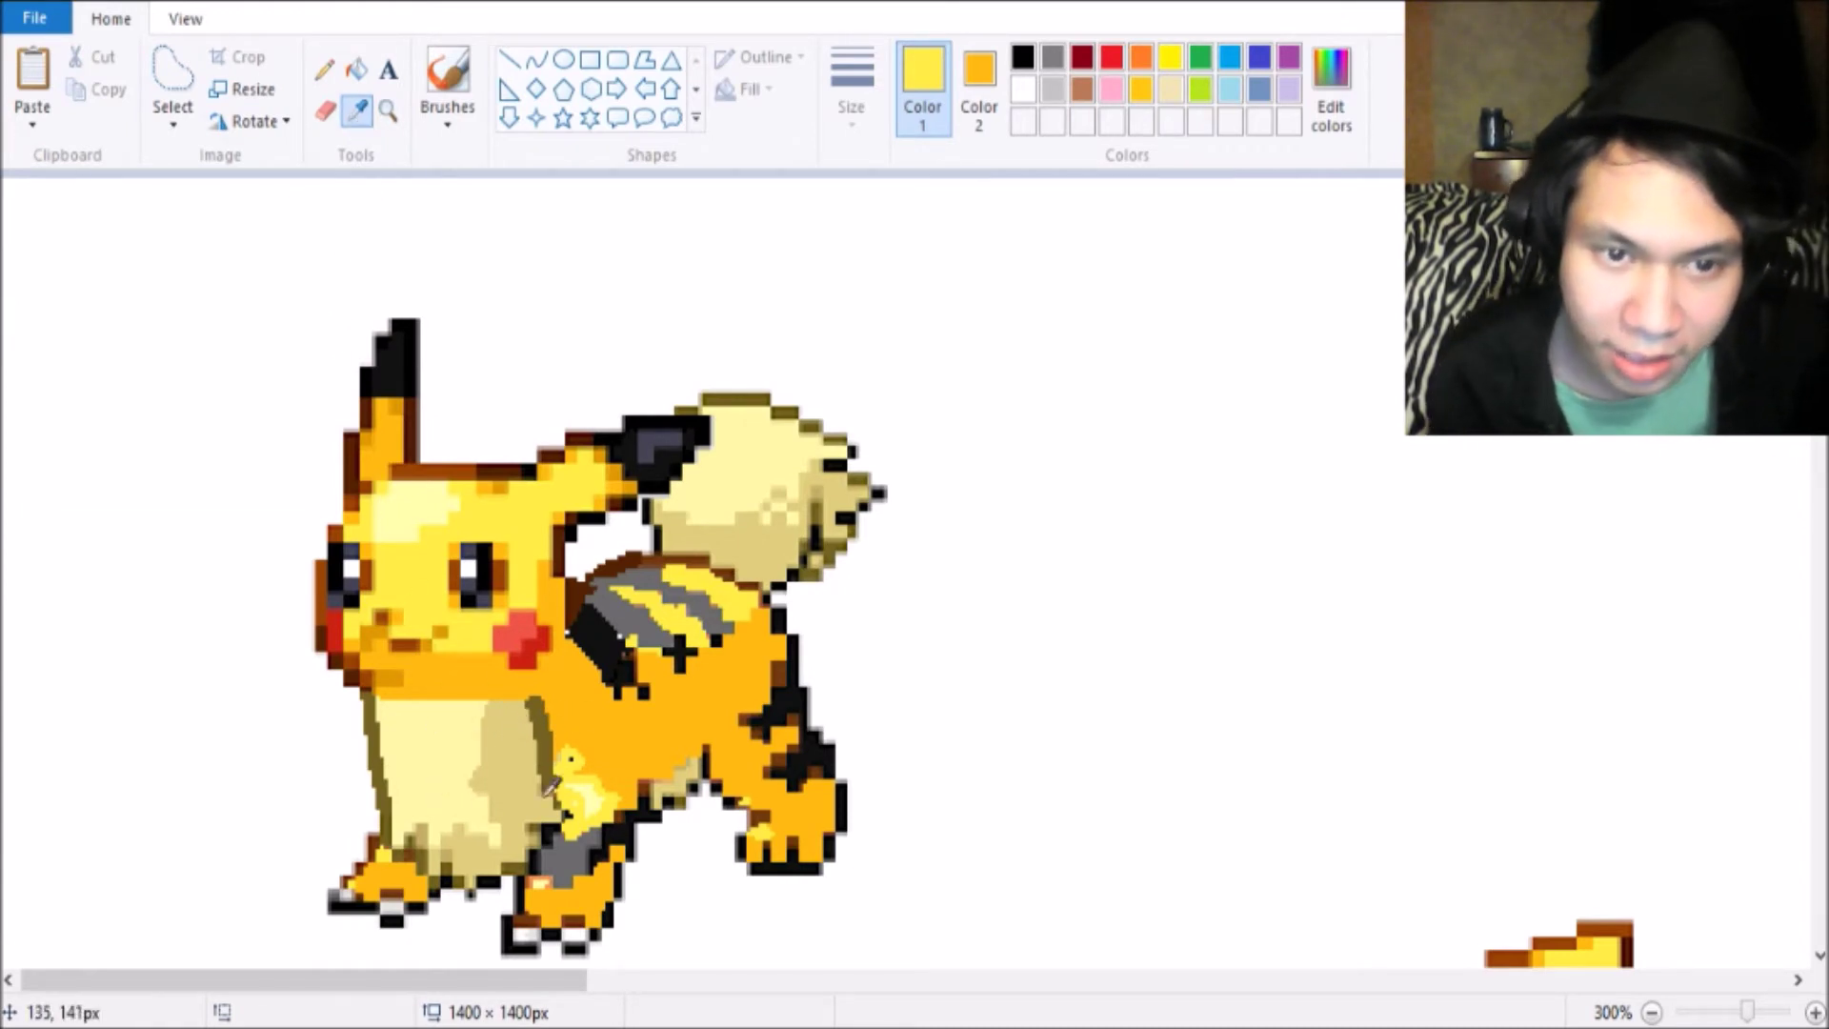
pyautogui.click(496, 727)
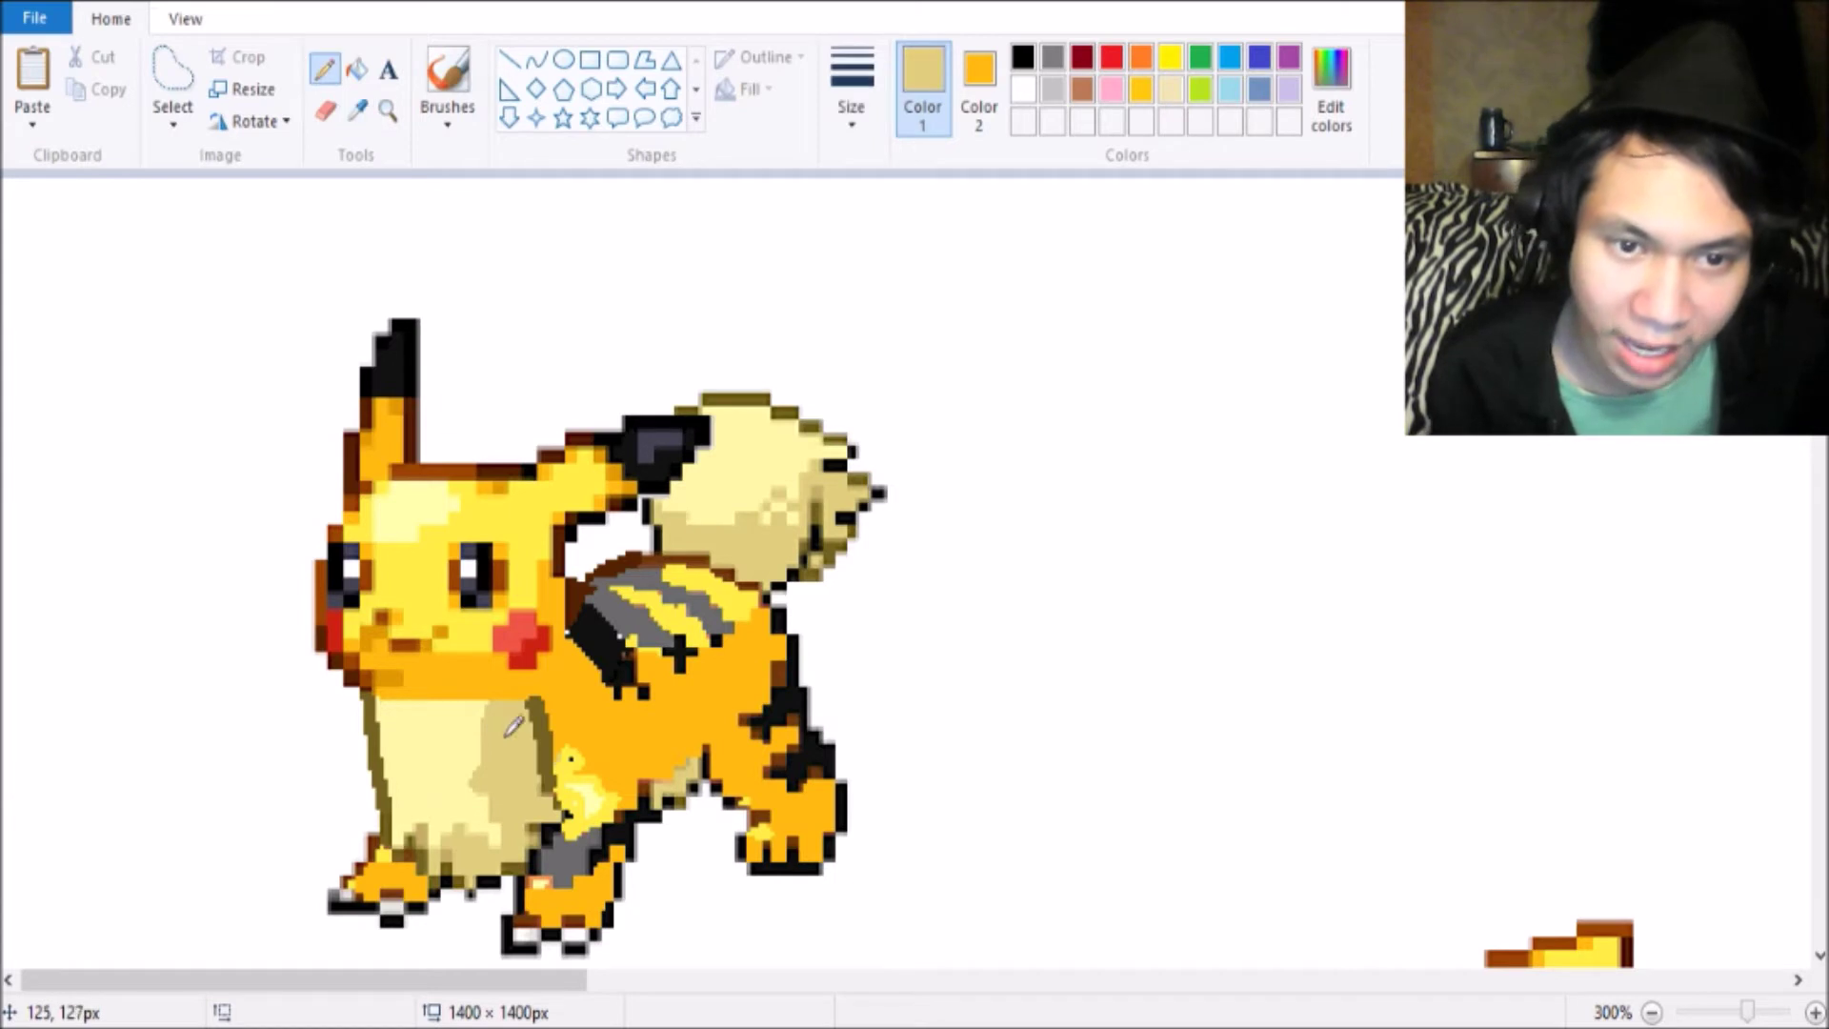
pyautogui.click(359, 112)
pyautogui.click(546, 726)
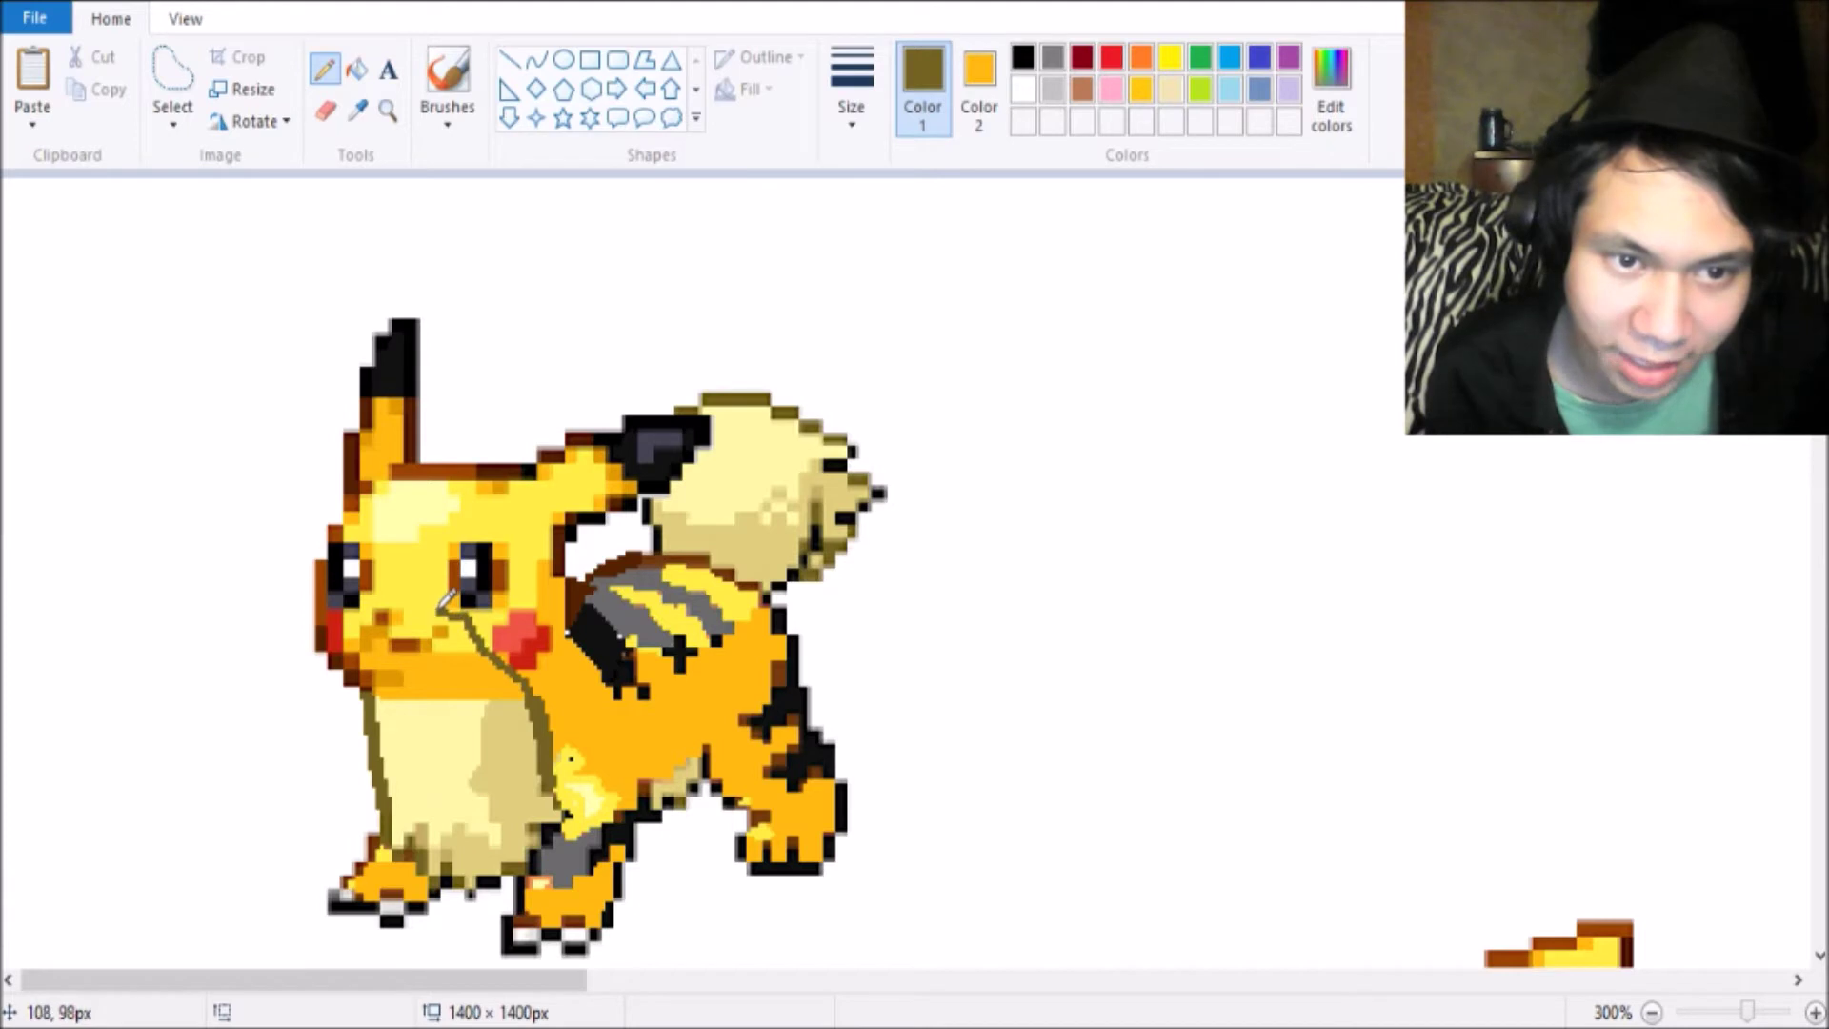
pyautogui.moveTo(365, 653); pyautogui.dragTo(477, 645)
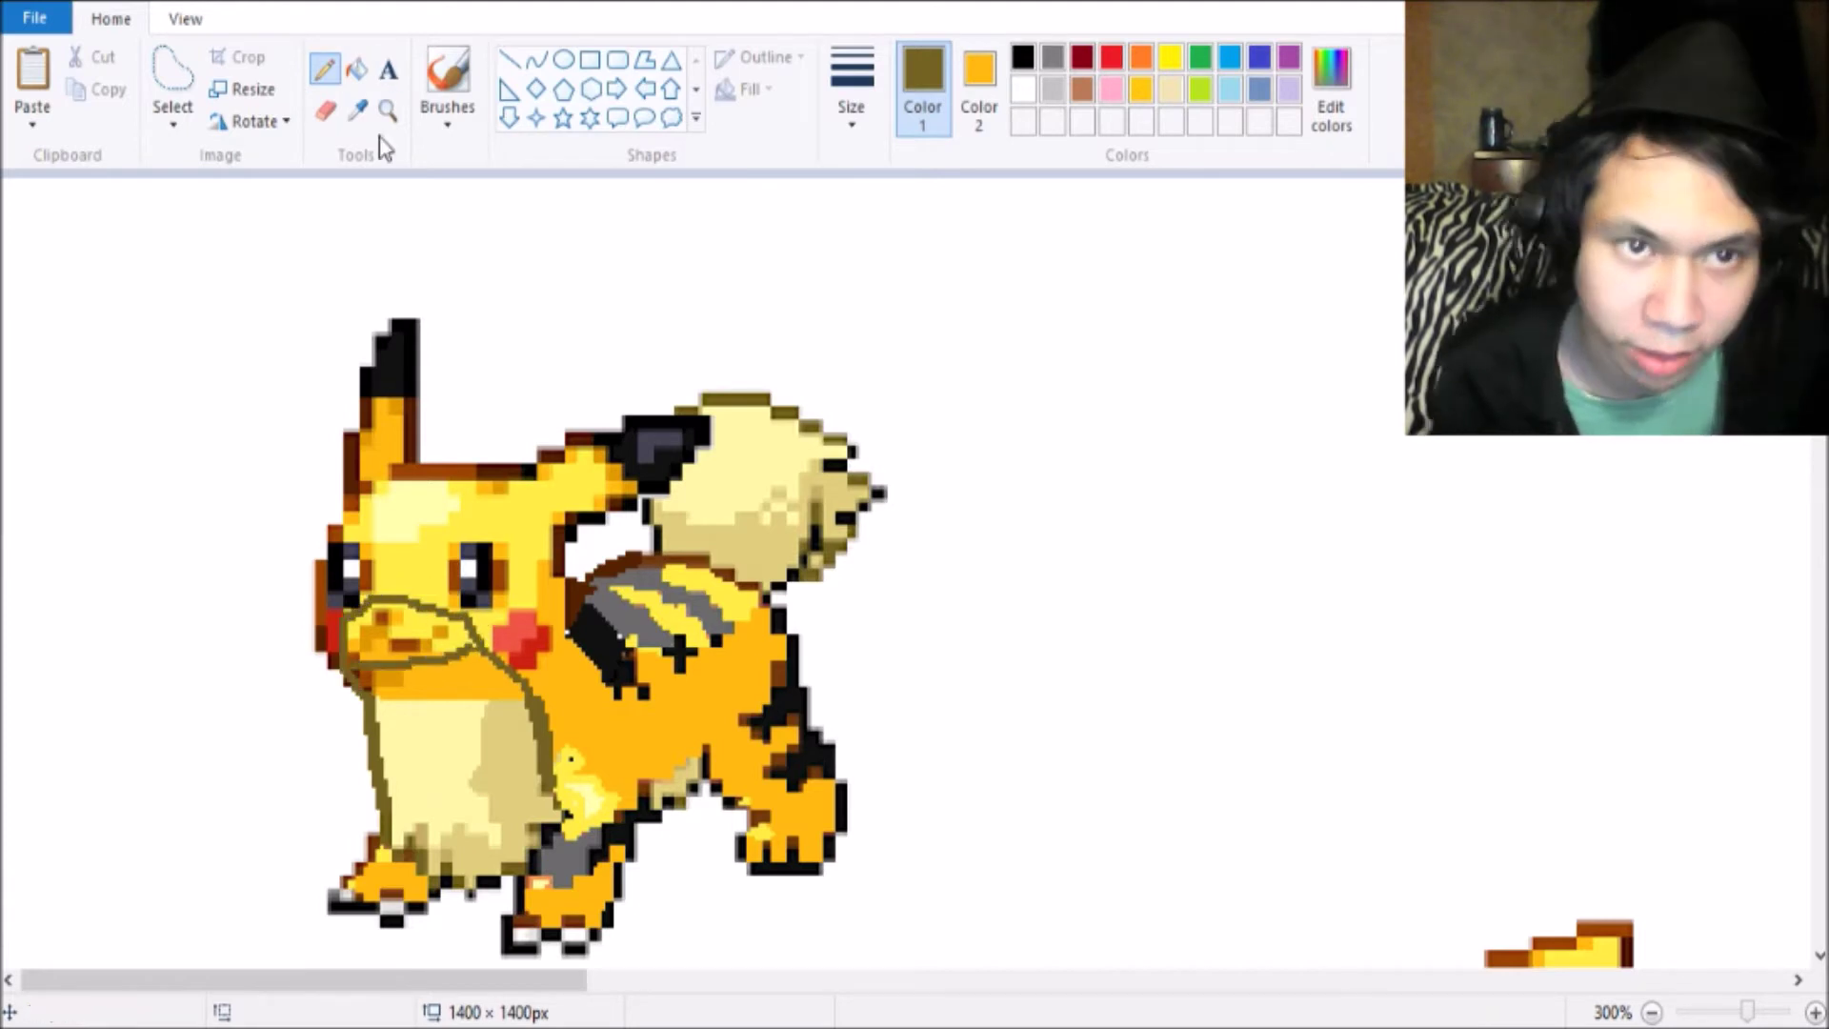
# Fill the lower face under the muzzle with beige sampled from the chest fur and pencil the lighter cream fur colour across it.
pyautogui.click(358, 112)
pyautogui.click(505, 724)
pyautogui.click(357, 69)
pyautogui.click(447, 672)
pyautogui.click(357, 112)
pyautogui.click(389, 748)
pyautogui.moveTo(381, 678)
pyautogui.mouseDown()
pyautogui.moveTo(467, 684)
pyautogui.moveTo(401, 671)
pyautogui.moveTo(470, 627)
pyautogui.mouseUp()
# Sample the chest's shaded beige and olive outline colour and touch up the edge where the muzzle meets the chest fur.
pyautogui.click(359, 111)
pyautogui.click(505, 715)
pyautogui.click(324, 69)
pyautogui.click(358, 111)
pyautogui.click(367, 691)
pyautogui.moveTo(377, 661)
pyautogui.mouseDown()
pyautogui.moveTo(379, 605)
pyautogui.moveTo(381, 661)
pyautogui.mouseUp()
# Pencil a band of sampled fur colour around the upper edge of the muzzle, between its outer and inner outlines.
pyautogui.click(387, 111)
pyautogui.rightClick(360, 368)
pyautogui.click(138, 315)
pyautogui.click(357, 112)
pyautogui.click(605, 434)
pyautogui.click(357, 111)
pyautogui.moveTo(601, 431)
pyautogui.mouseDown()
pyautogui.moveTo(498, 407)
pyautogui.moveTo(611, 442)
pyautogui.moveTo(529, 394)
pyautogui.moveTo(462, 466)
pyautogui.mouseUp()
pyautogui.click(527, 425)
# Resample the muzzle's outline and beige tones and retouch individual pixels along its top and outer edge.
pyautogui.click(357, 111)
pyautogui.click(582, 438)
pyautogui.click(357, 112)
pyautogui.click(618, 435)
pyautogui.click(357, 112)
pyautogui.click(467, 440)
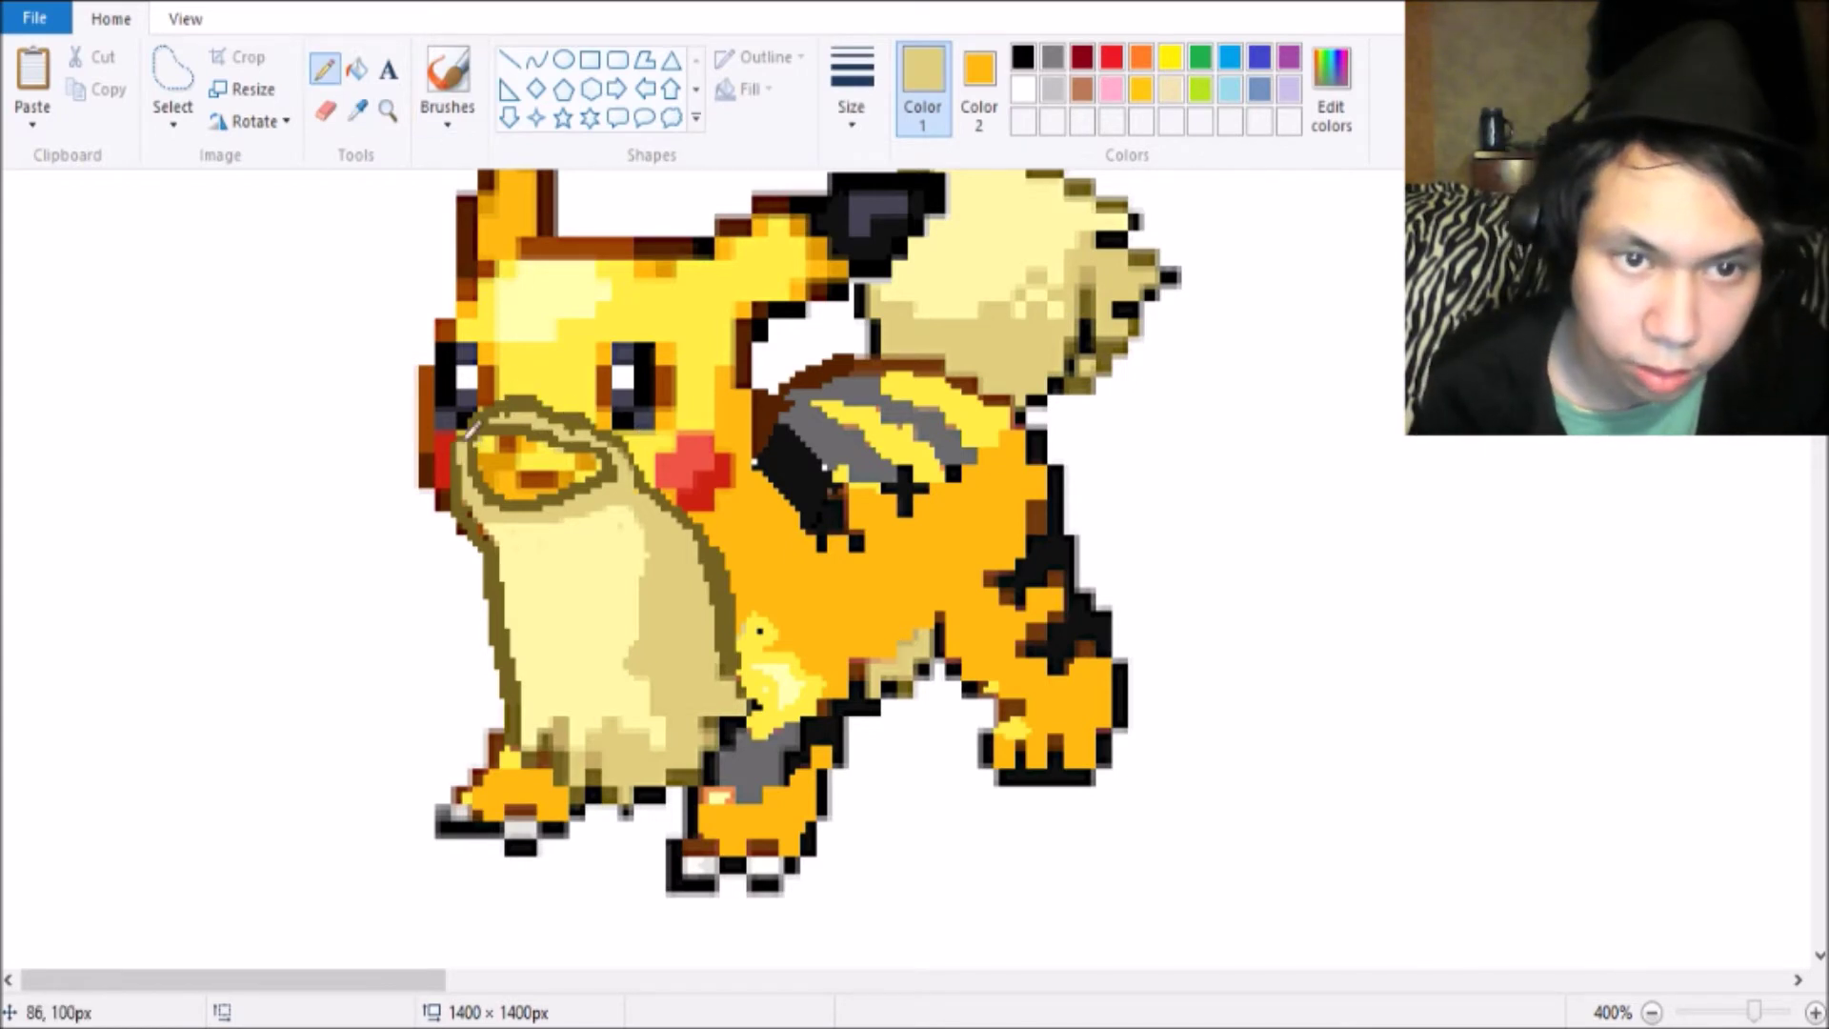
pyautogui.click(357, 111)
pyautogui.click(465, 437)
# Examine the new fur muzzle up close and the whole fusion beside the source sprites.
pyautogui.click(387, 112)
pyautogui.rightClick(363, 305)
pyautogui.rightClick(363, 306)
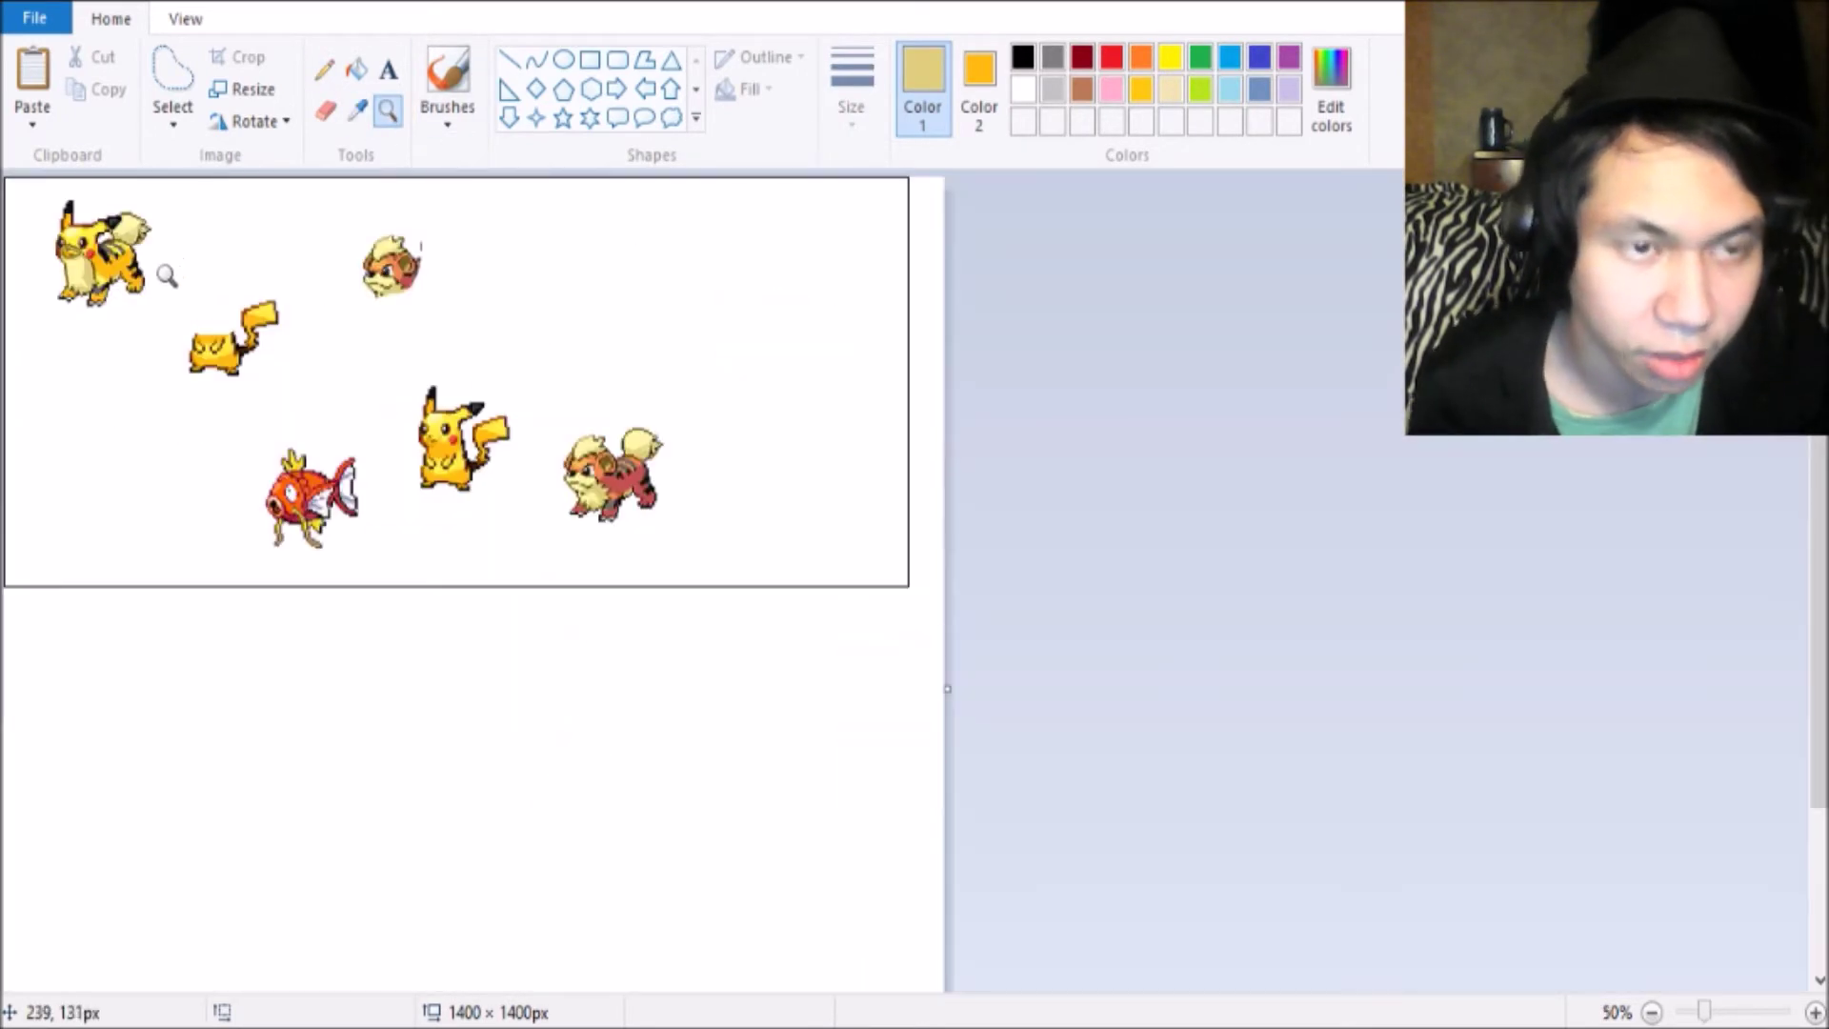
pyautogui.click(144, 240)
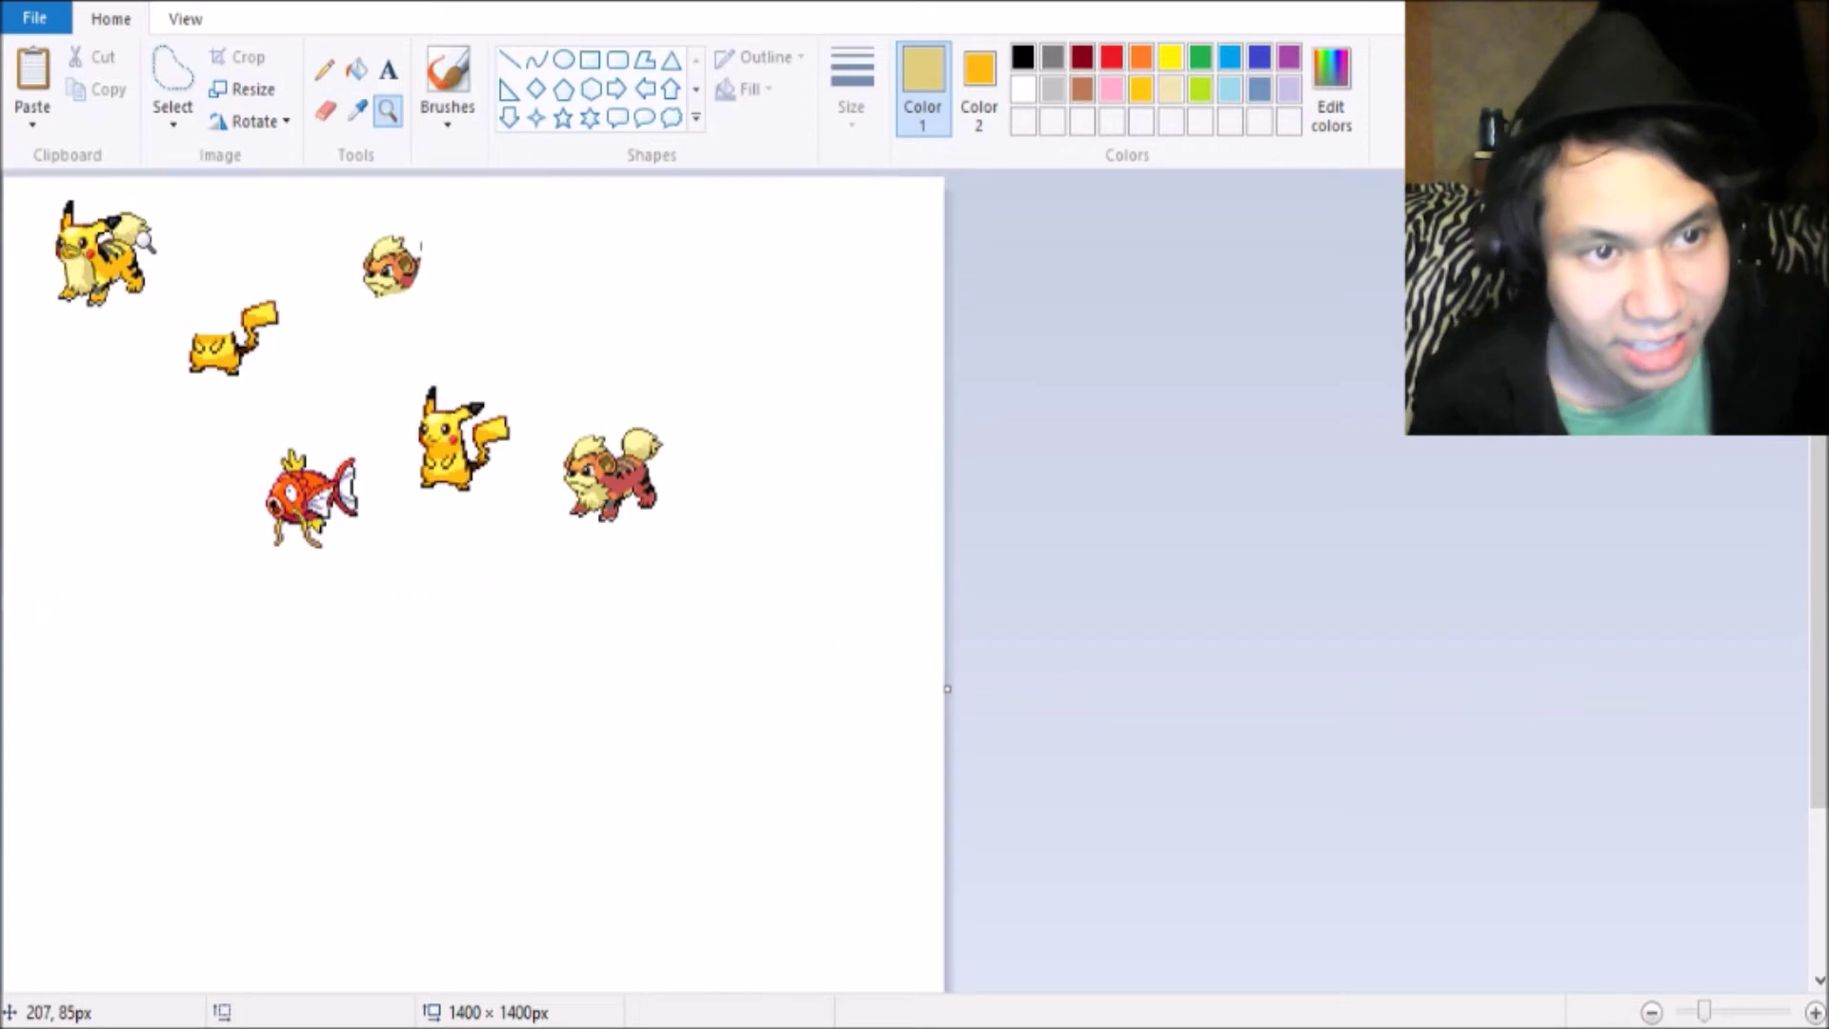
pyautogui.click(216, 335)
pyautogui.click(412, 482)
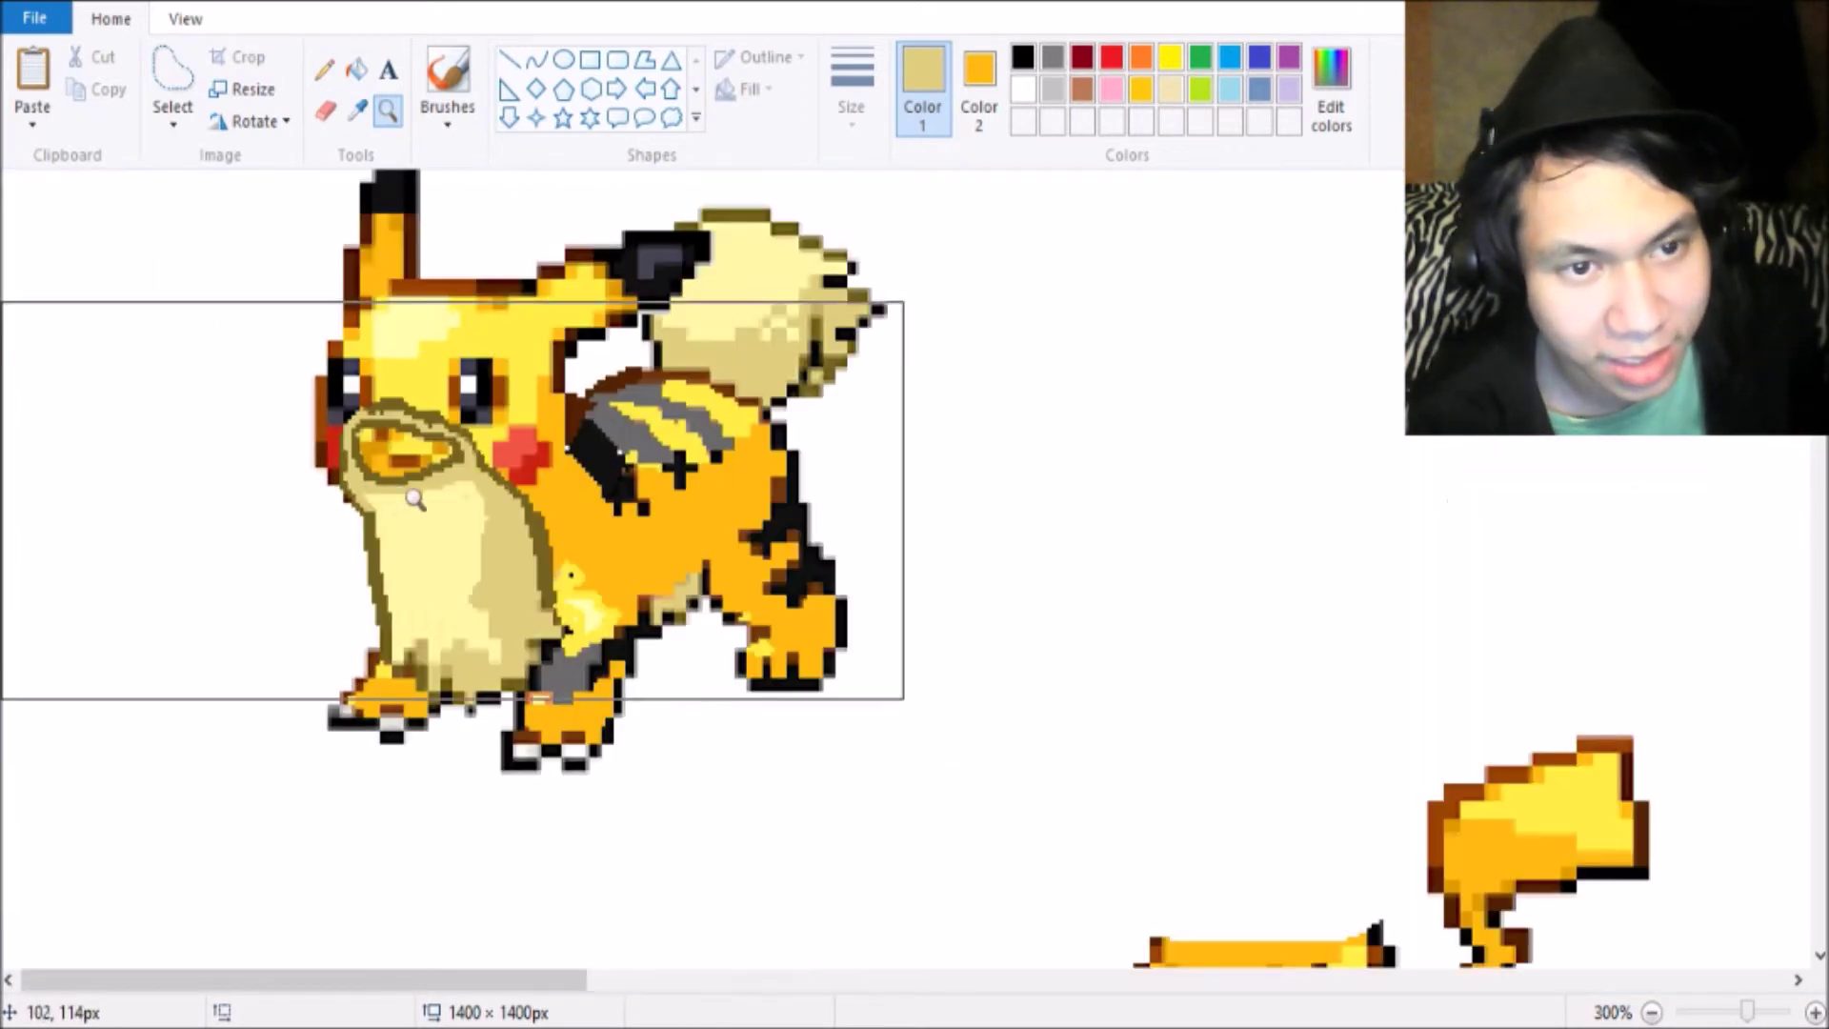
pyautogui.click(413, 482)
pyautogui.rightClick(546, 359)
pyautogui.rightClick(525, 365)
pyautogui.rightClick(525, 365)
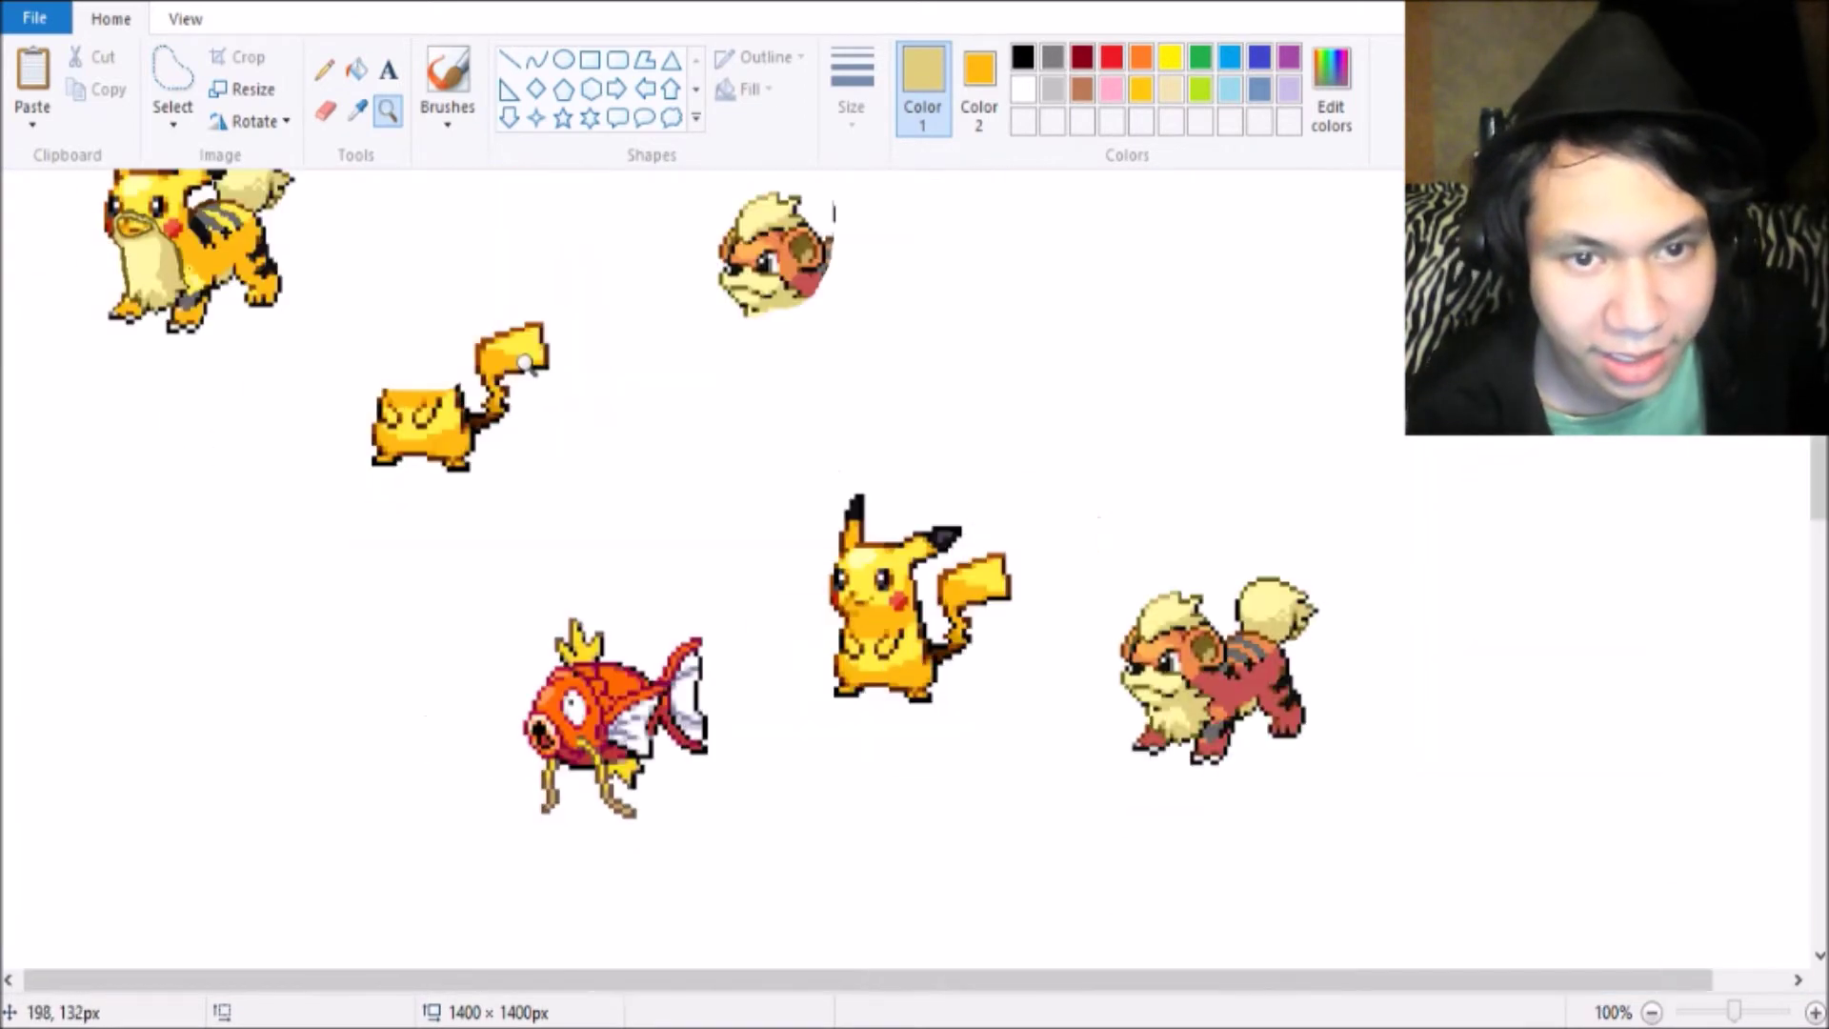
pyautogui.click(143, 413)
pyautogui.rightClick(375, 442)
pyautogui.rightClick(375, 442)
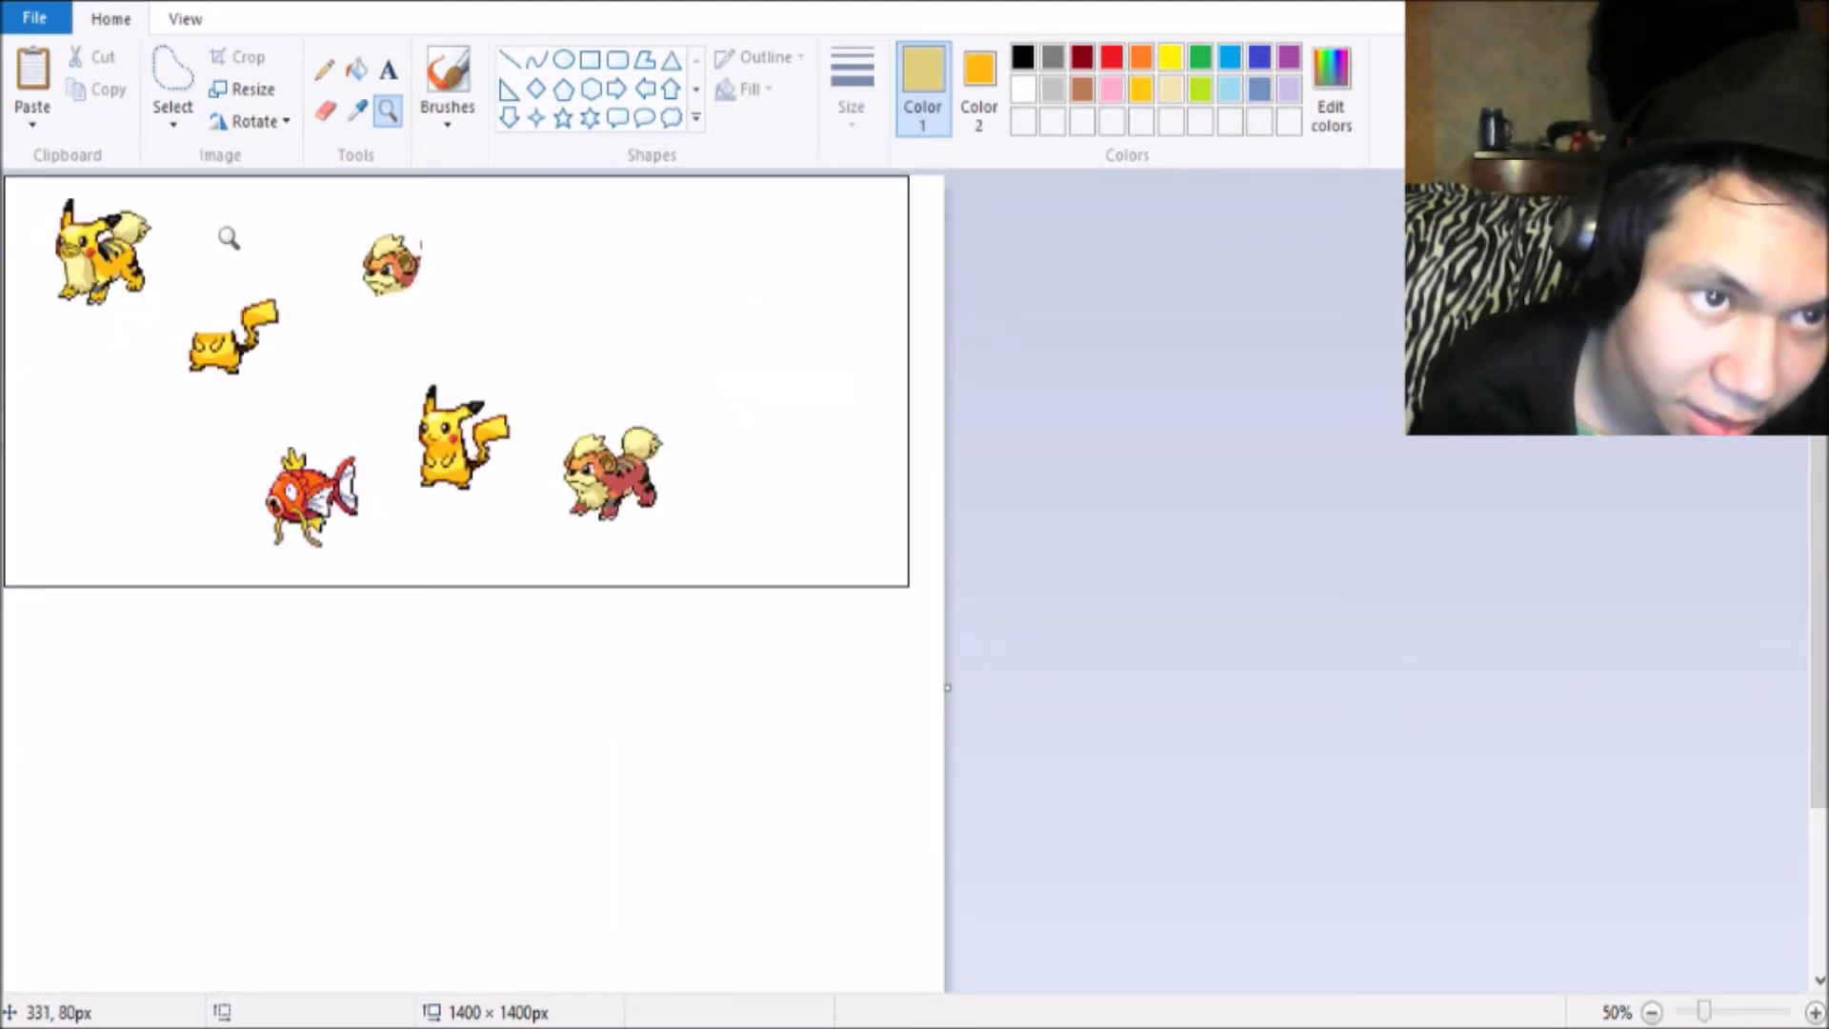
# Set the eraser's background colour to the canvas white by sampling the blank area beside the fusion sprite.
pyautogui.click(229, 238)
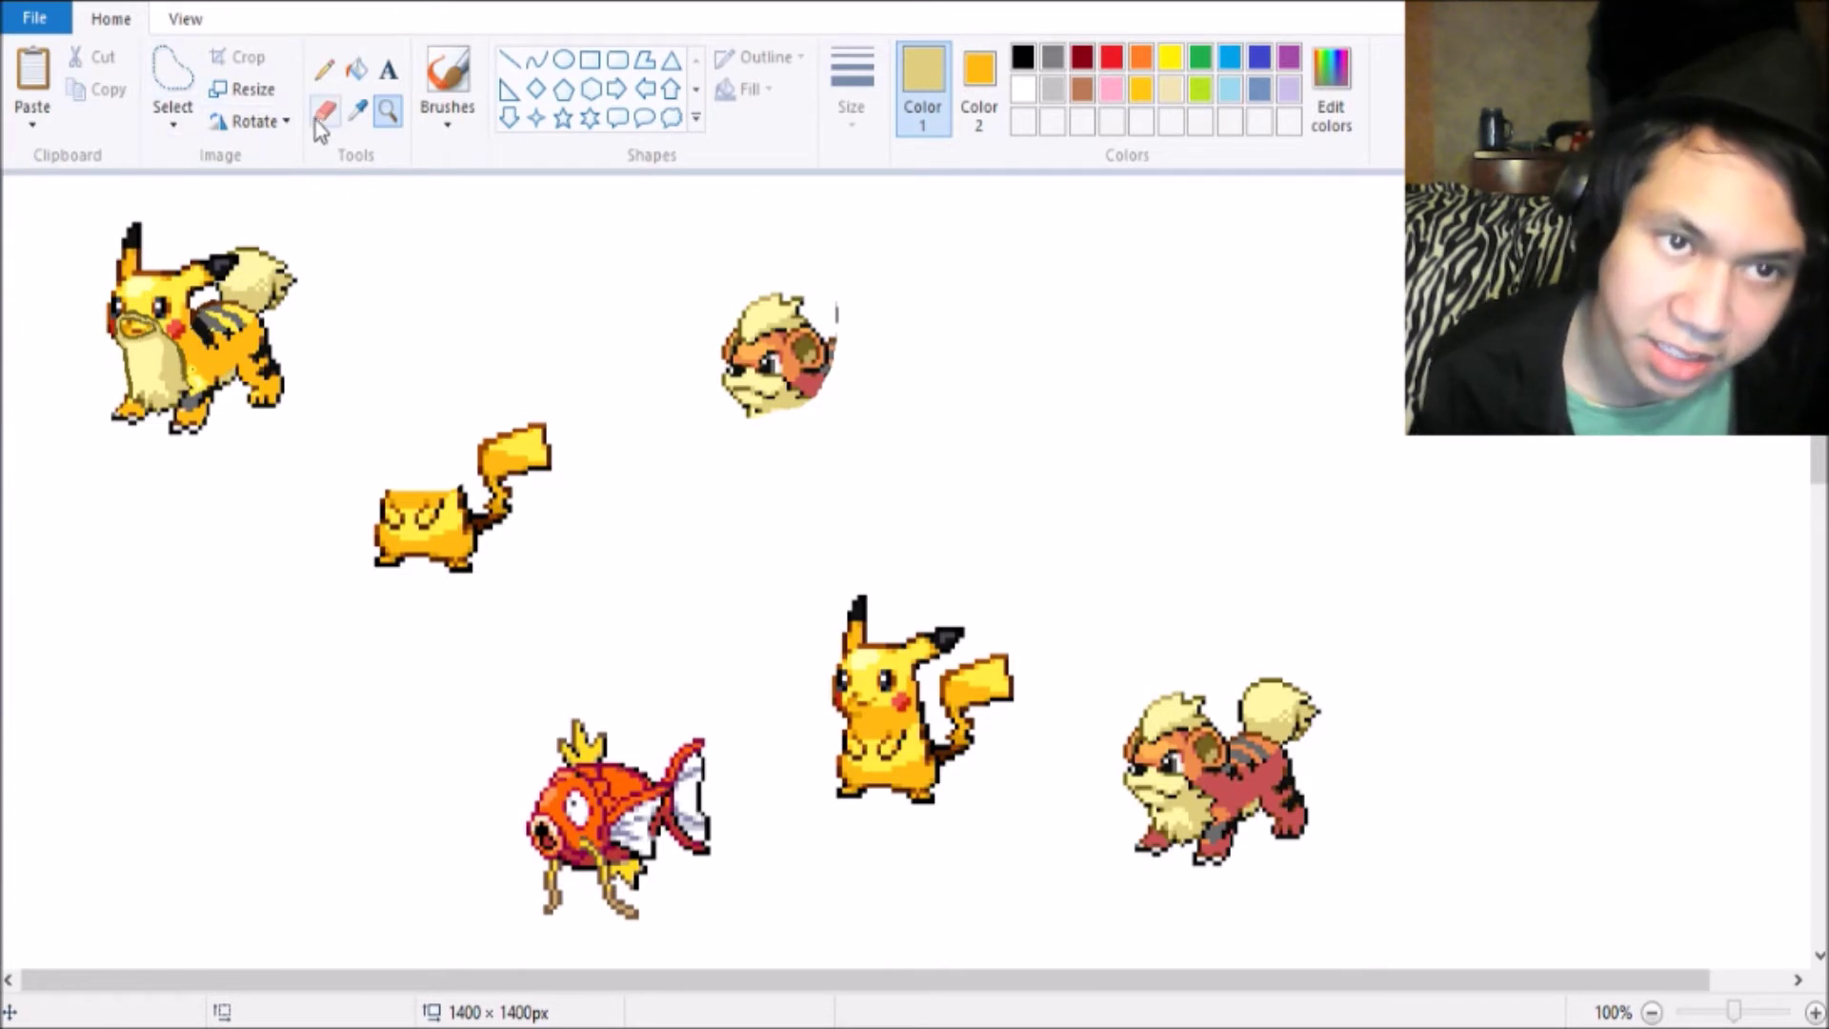
pyautogui.click(635, 362)
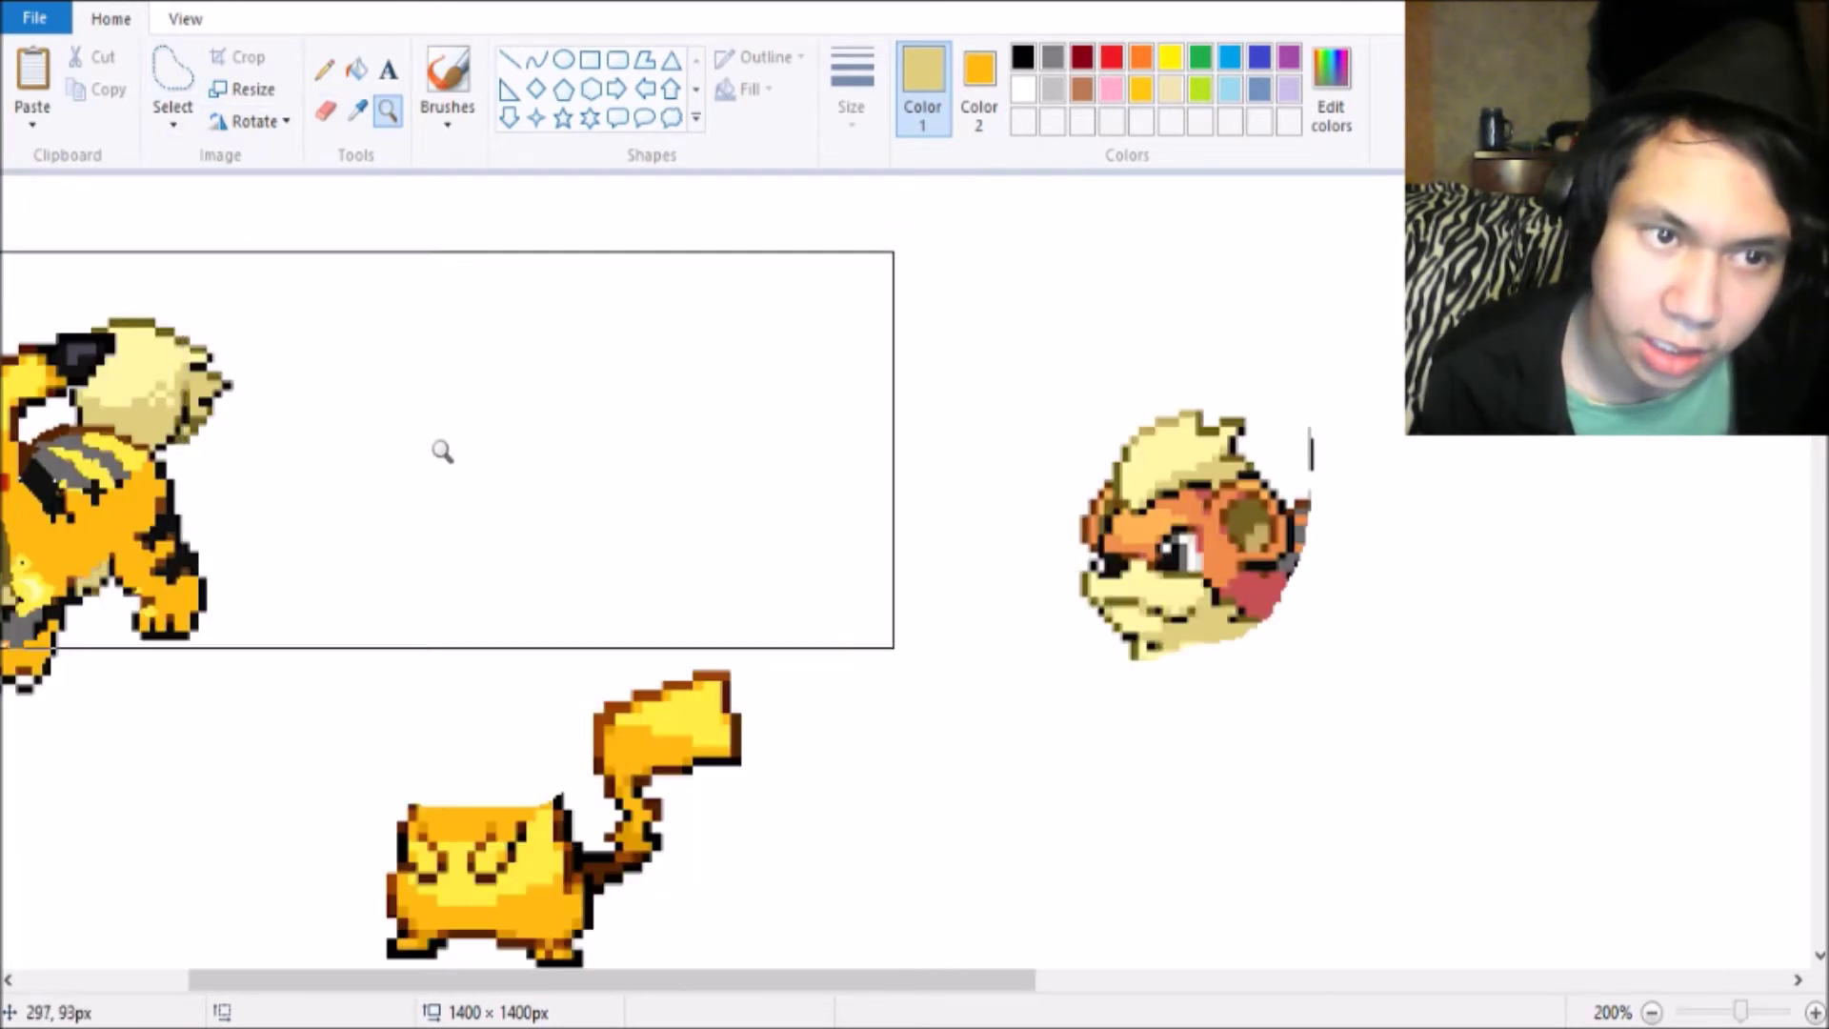
pyautogui.click(441, 453)
pyautogui.click(327, 114)
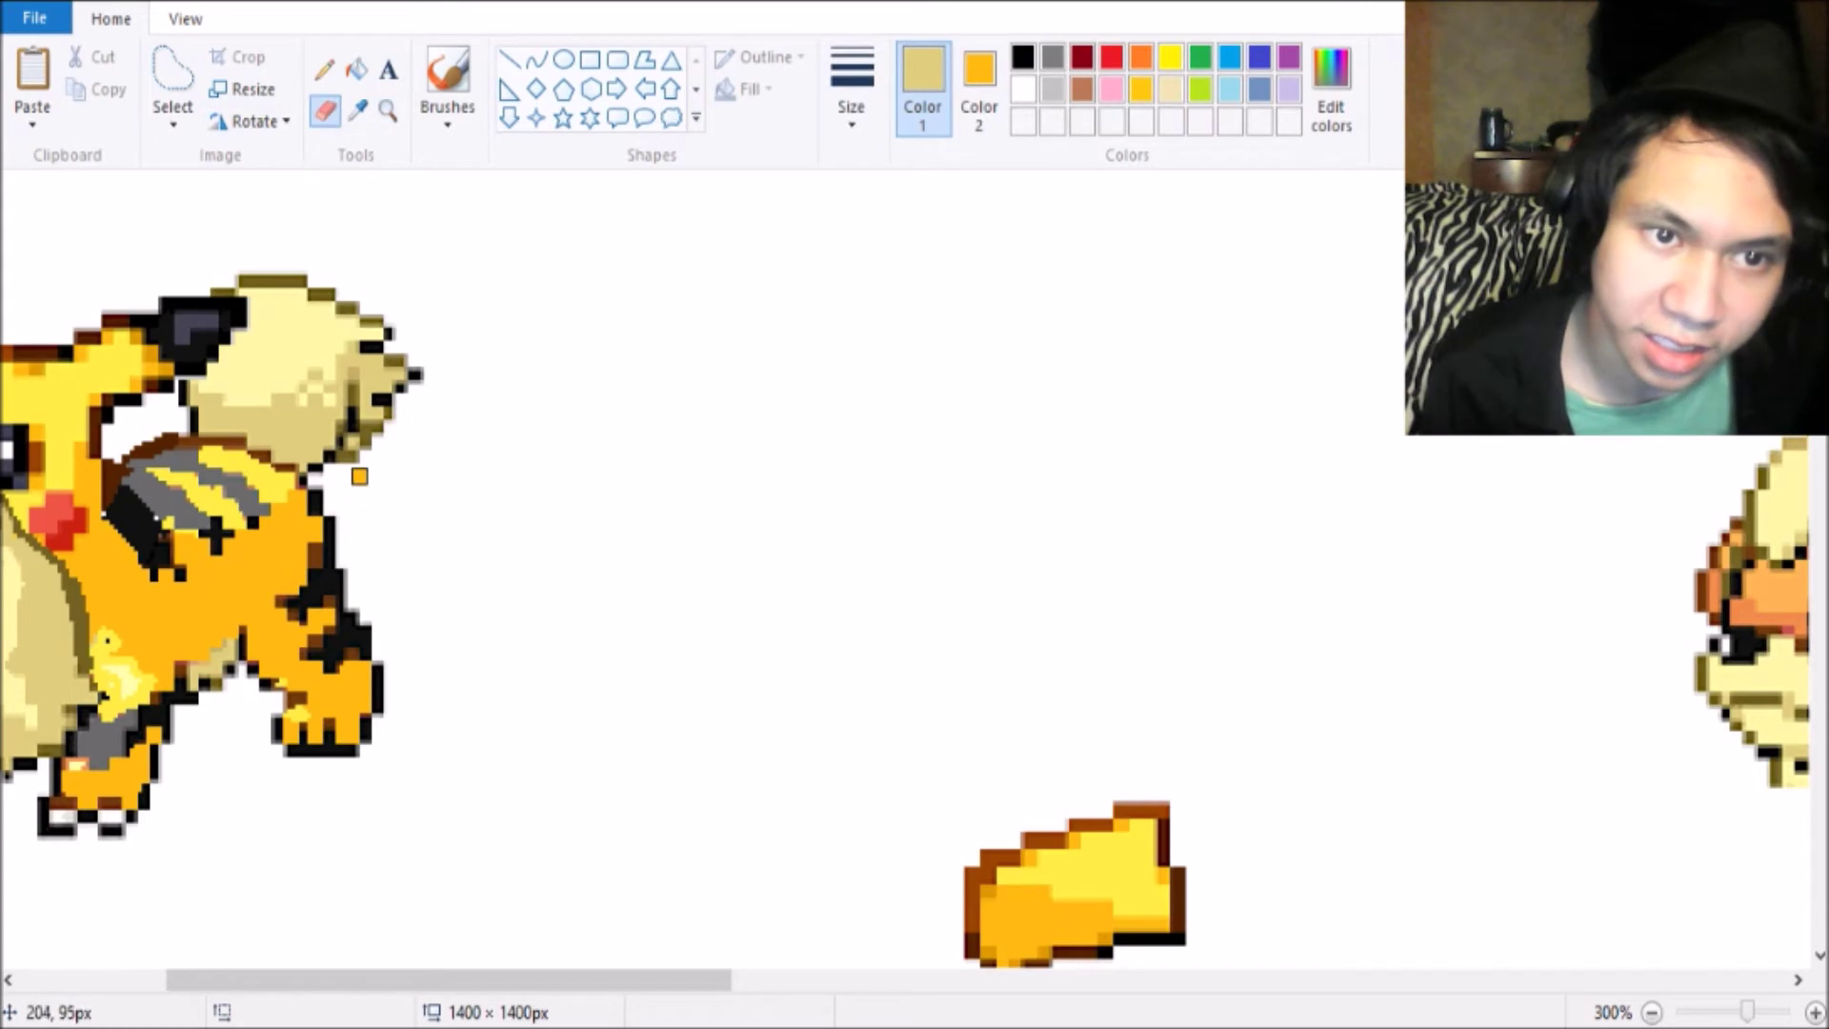
pyautogui.click(358, 110)
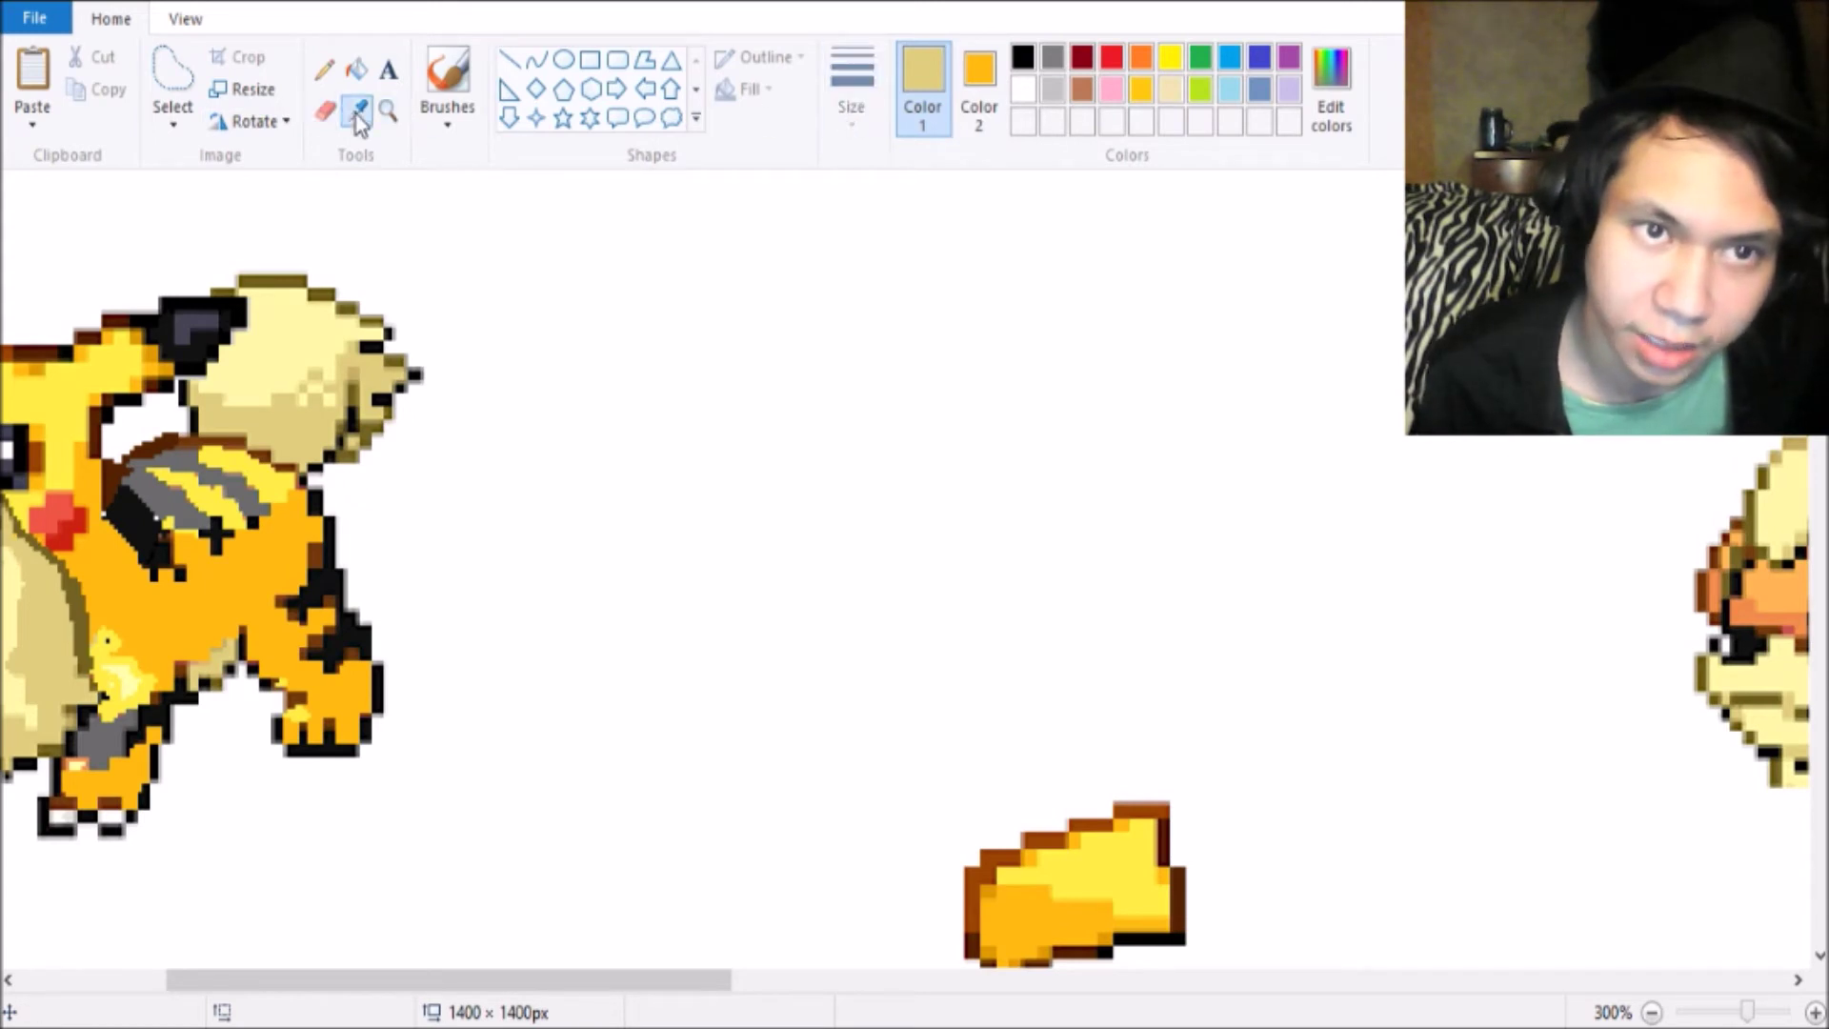
pyautogui.rightClick(554, 322)
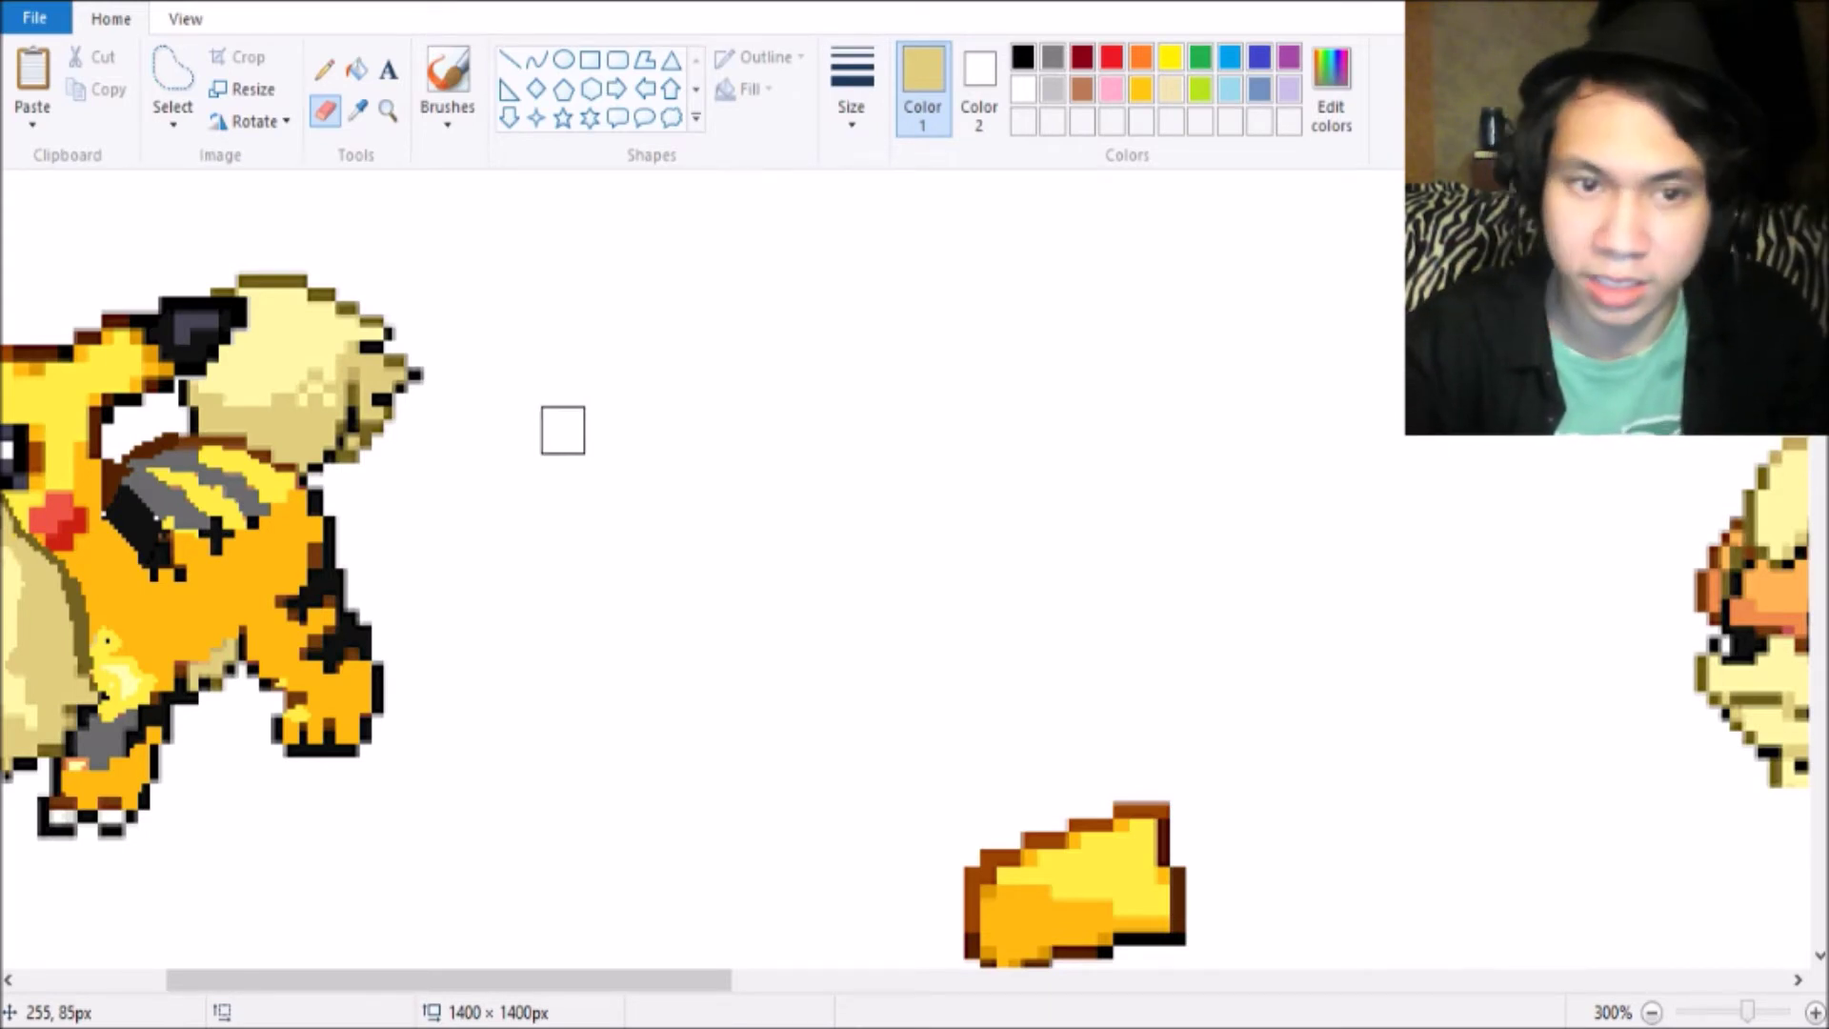
# Erase Growlithe's fluffy tail from the fusion with an enlarged eraser, cleaning the remains between ear and back with a smaller one.
pyautogui.hotkey('ctrl', '+')
pyautogui.hotkey('ctrl', '+')
pyautogui.hotkey('ctrl', '+')
pyautogui.hotkey('ctrl', '+')
pyautogui.hotkey('ctrl', '+')
pyautogui.hotkey('ctrl', '+')
pyautogui.hotkey('ctrl', '+')
pyautogui.hotkey('ctrl', '+')
pyautogui.hotkey('ctrl', '+')
pyautogui.hotkey('ctrl', '+')
pyautogui.hotkey('ctrl', '+')
pyautogui.hotkey('ctrl', '+')
pyautogui.hotkey('ctrl', '+')
pyautogui.hotkey('ctrl', '+')
pyautogui.hotkey('ctrl', '+')
pyautogui.hotkey('ctrl', '+')
pyautogui.hotkey('ctrl', '+')
pyautogui.hotkey('ctrl', '+')
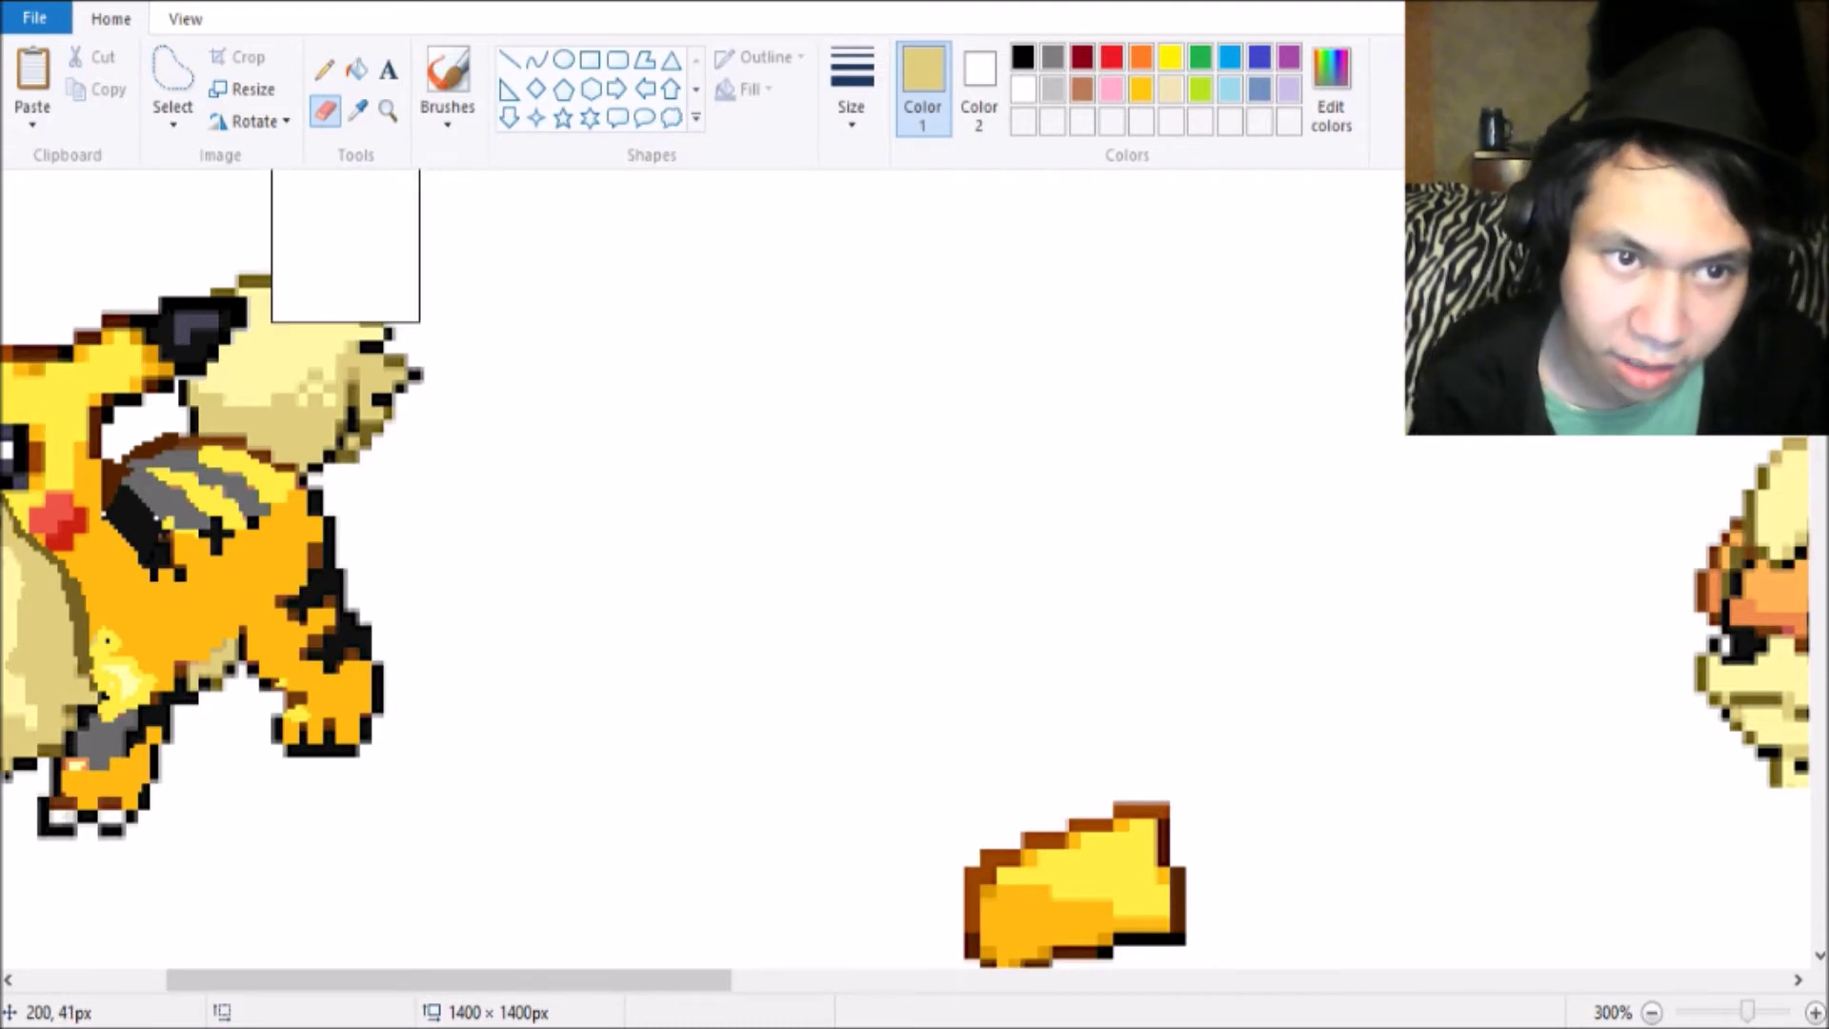
pyautogui.moveTo(345, 247)
pyautogui.mouseDown()
pyautogui.moveTo(381, 385)
pyautogui.moveTo(357, 351)
pyautogui.mouseUp()
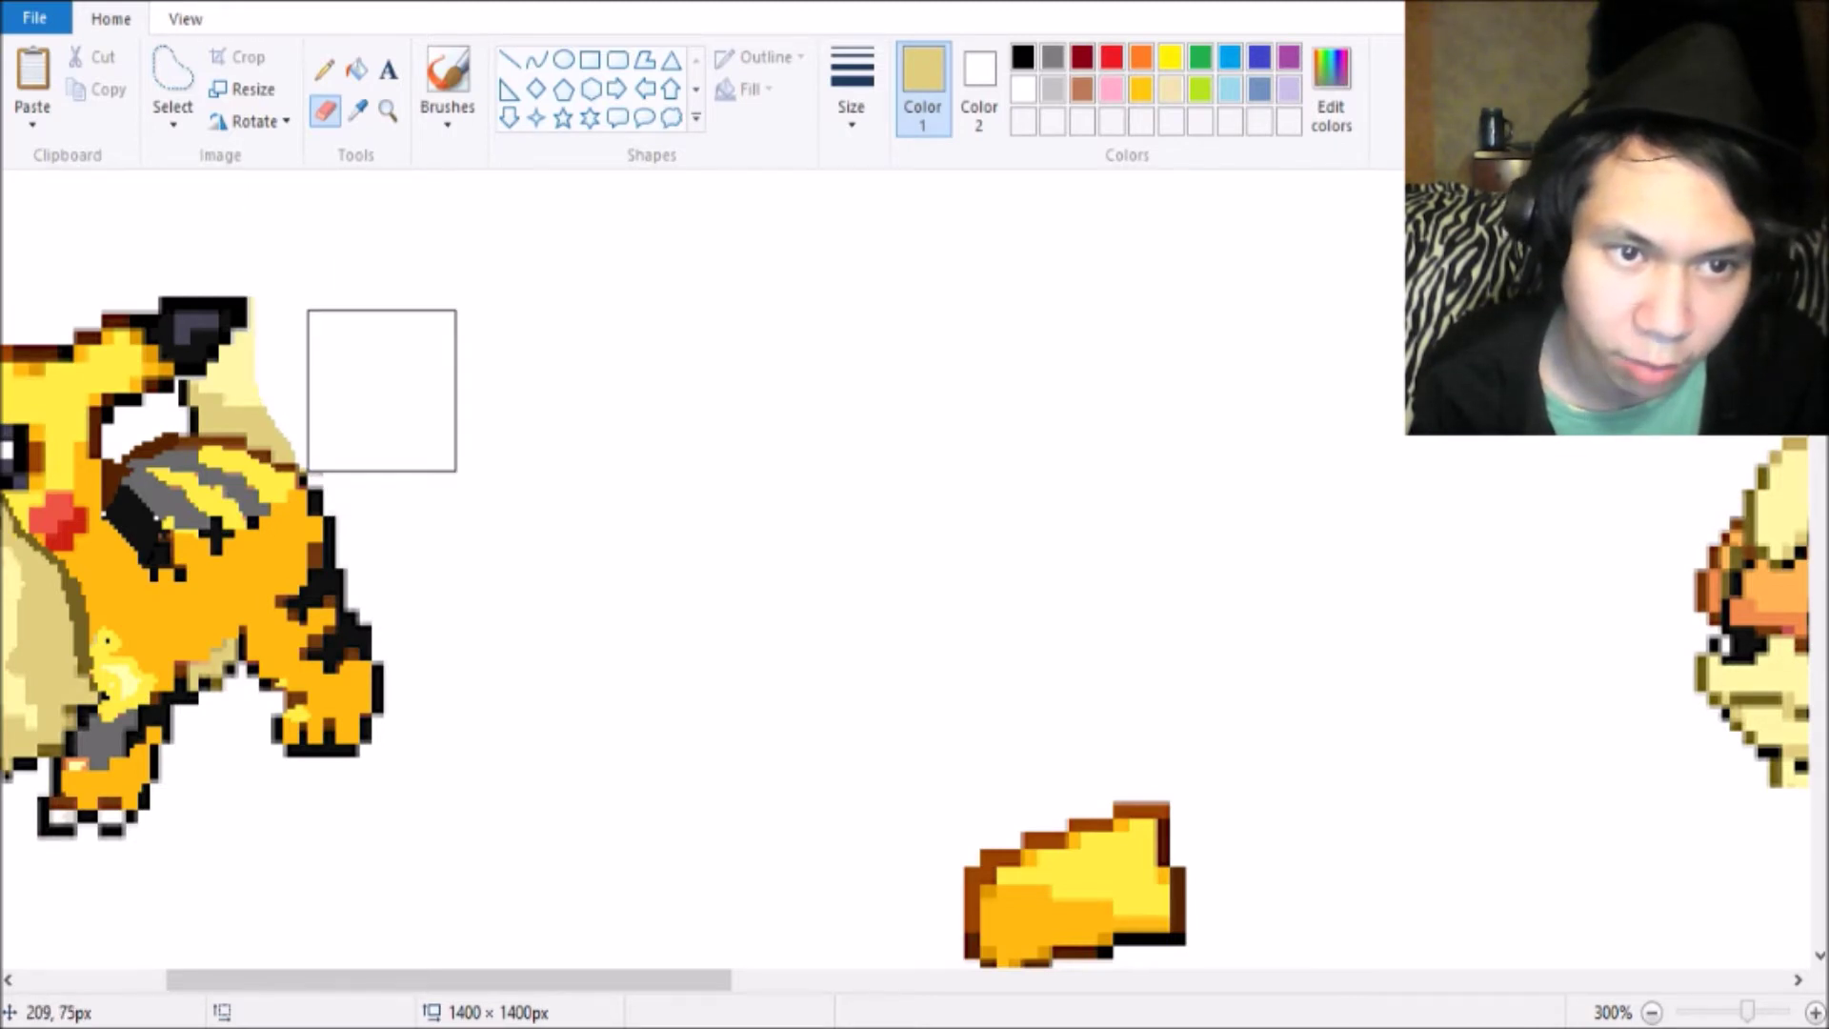
pyautogui.click(850, 95)
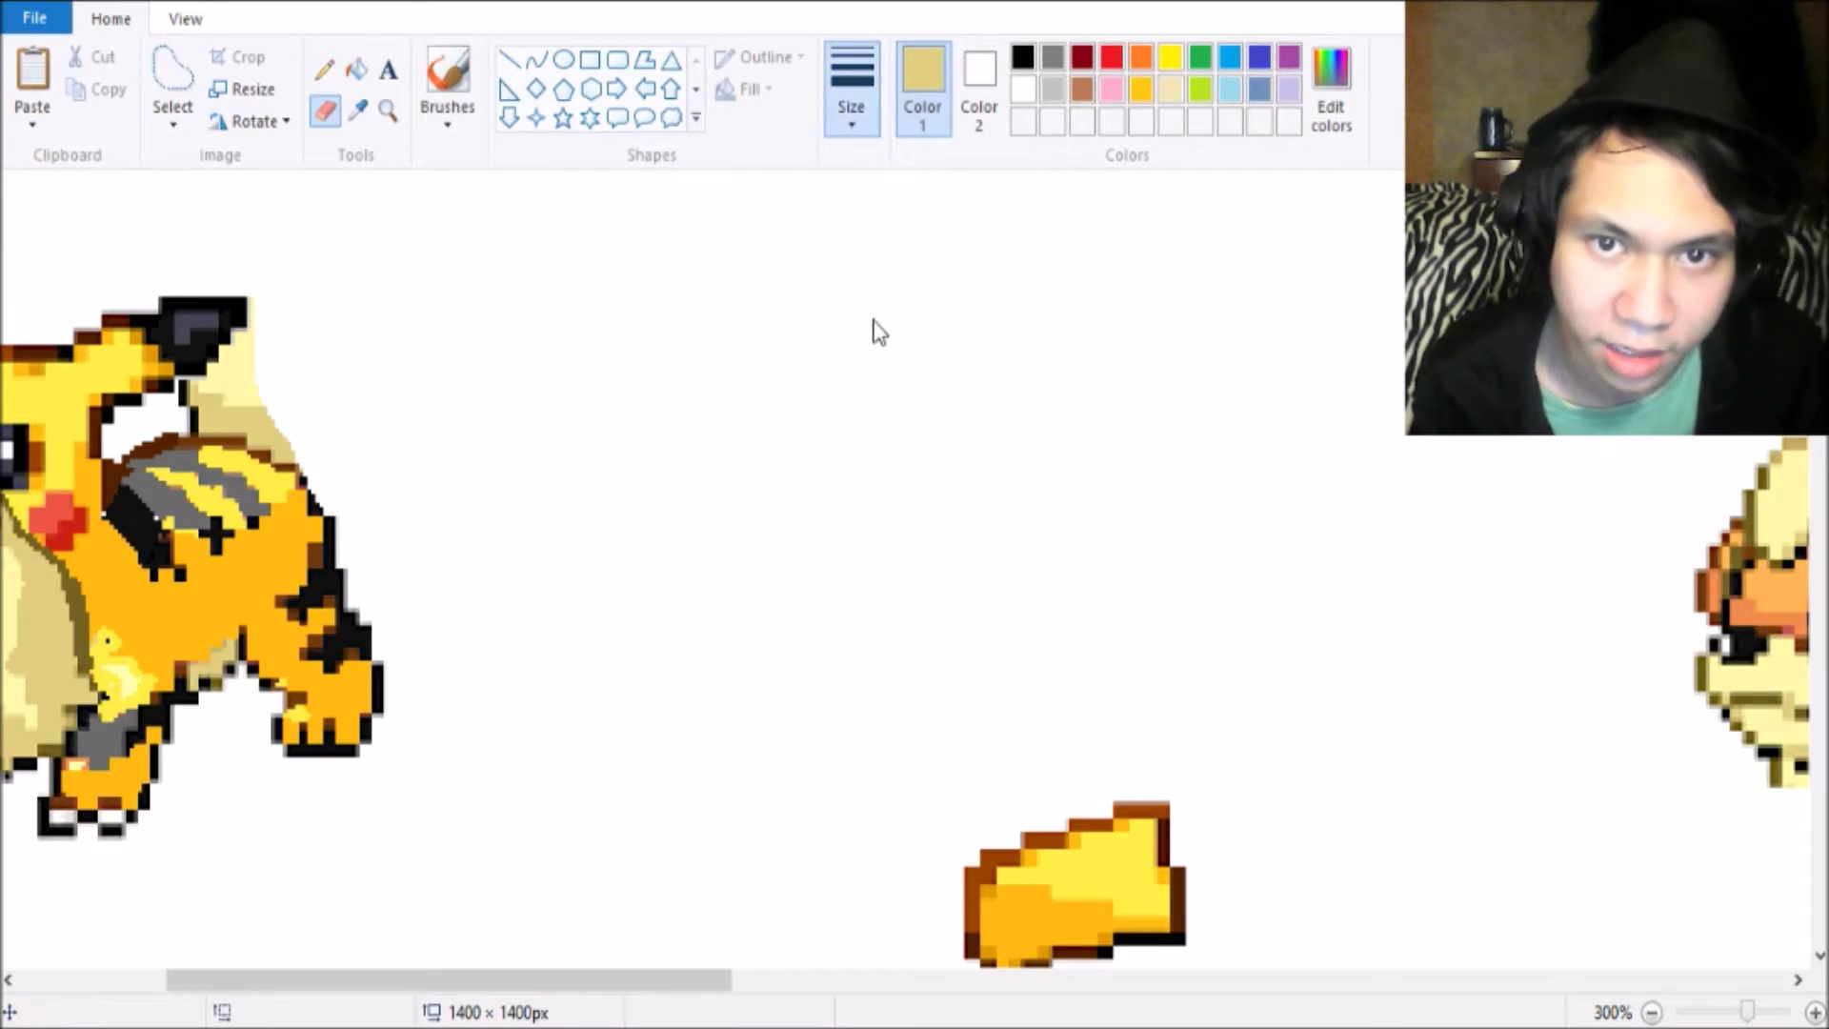
pyautogui.click(870, 350)
pyautogui.moveTo(285, 434)
pyautogui.mouseDown()
pyautogui.moveTo(198, 402)
pyautogui.moveTo(210, 415)
pyautogui.moveTo(270, 337)
pyautogui.mouseUp()
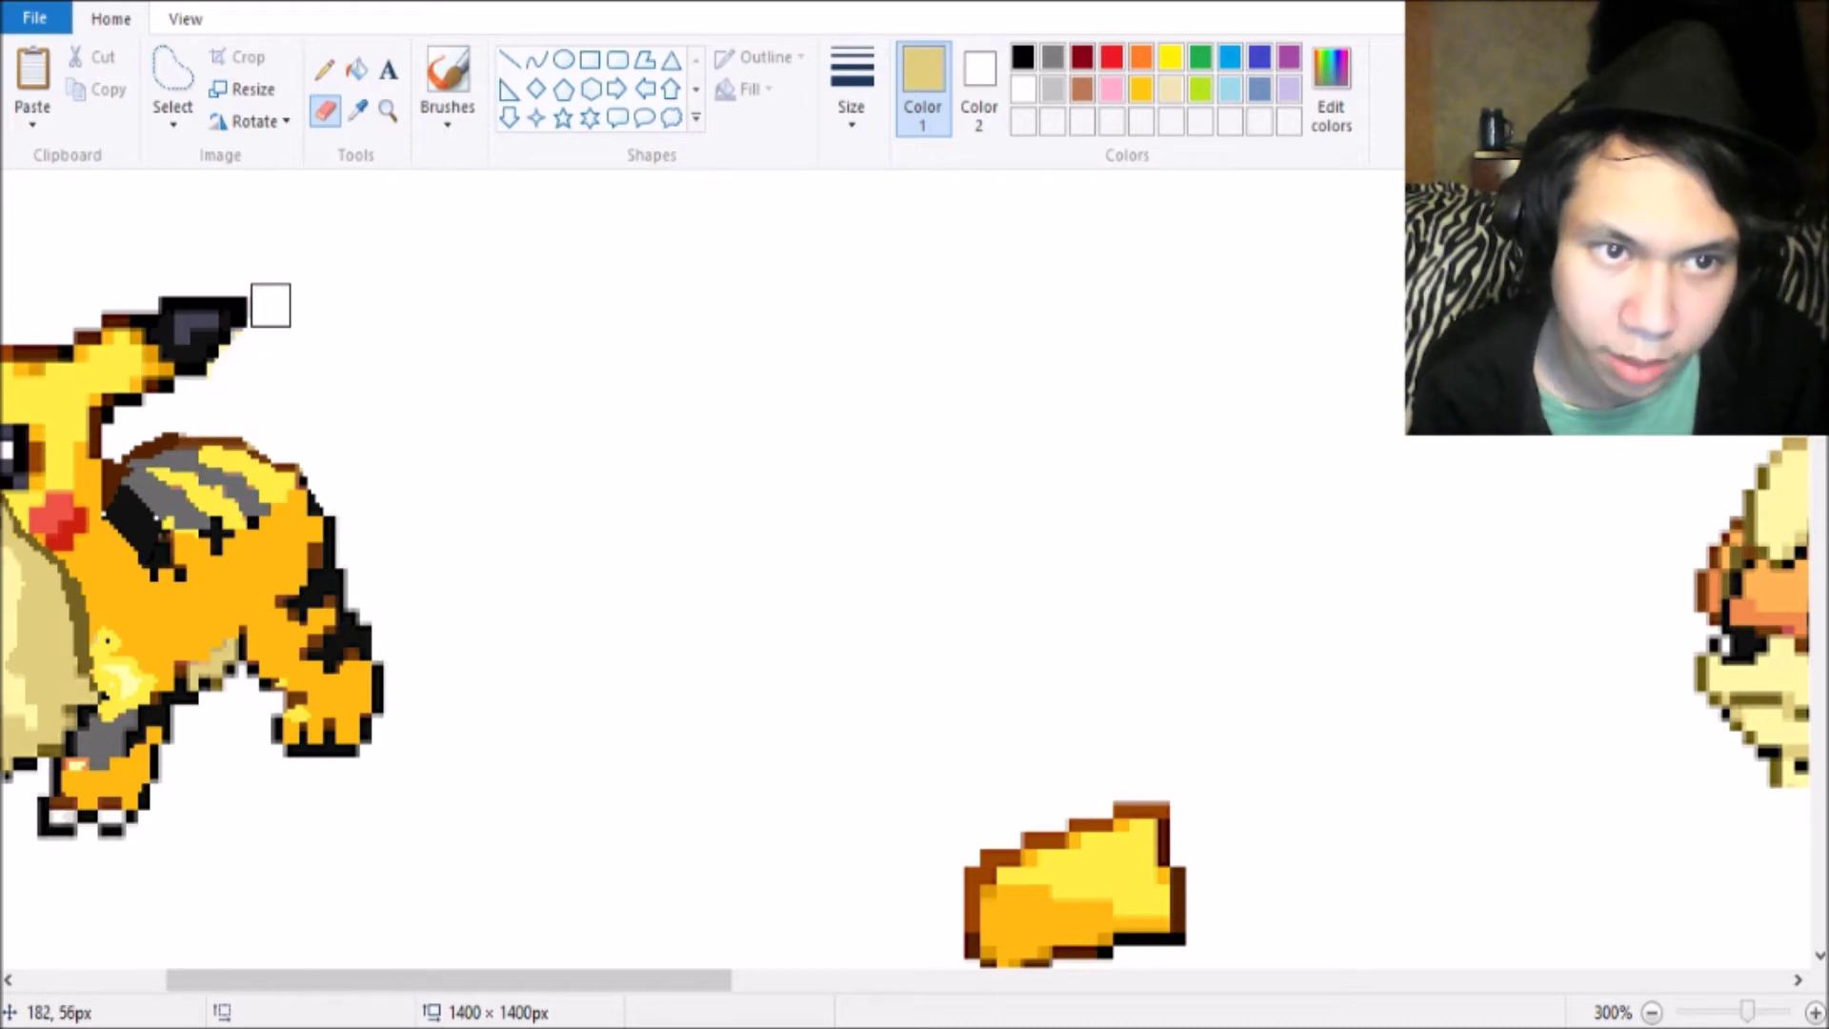
# Cut Pikachu's tail free from the spare body, attach it to the fusion's rump, and erase the stray pixel beside it.
pyautogui.moveTo(673, 980); pyautogui.dragTo(527, 980)
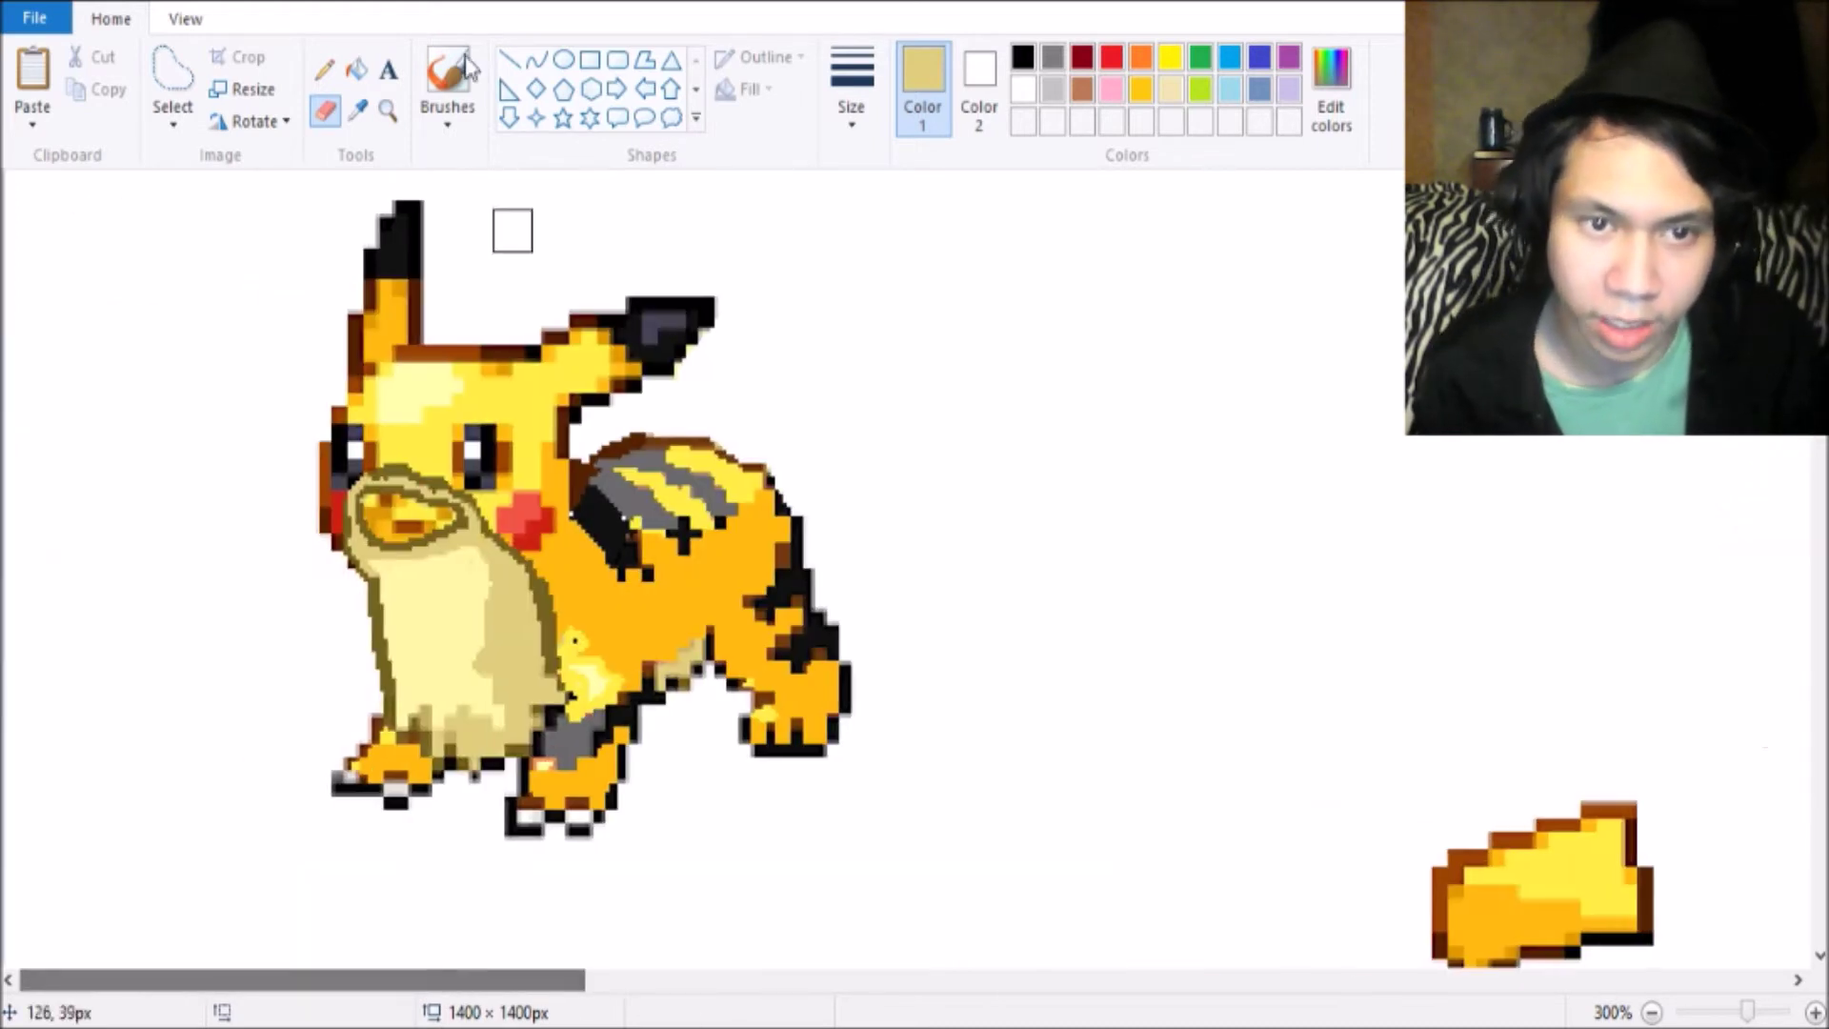
pyautogui.scroll(-3, 395, 335)
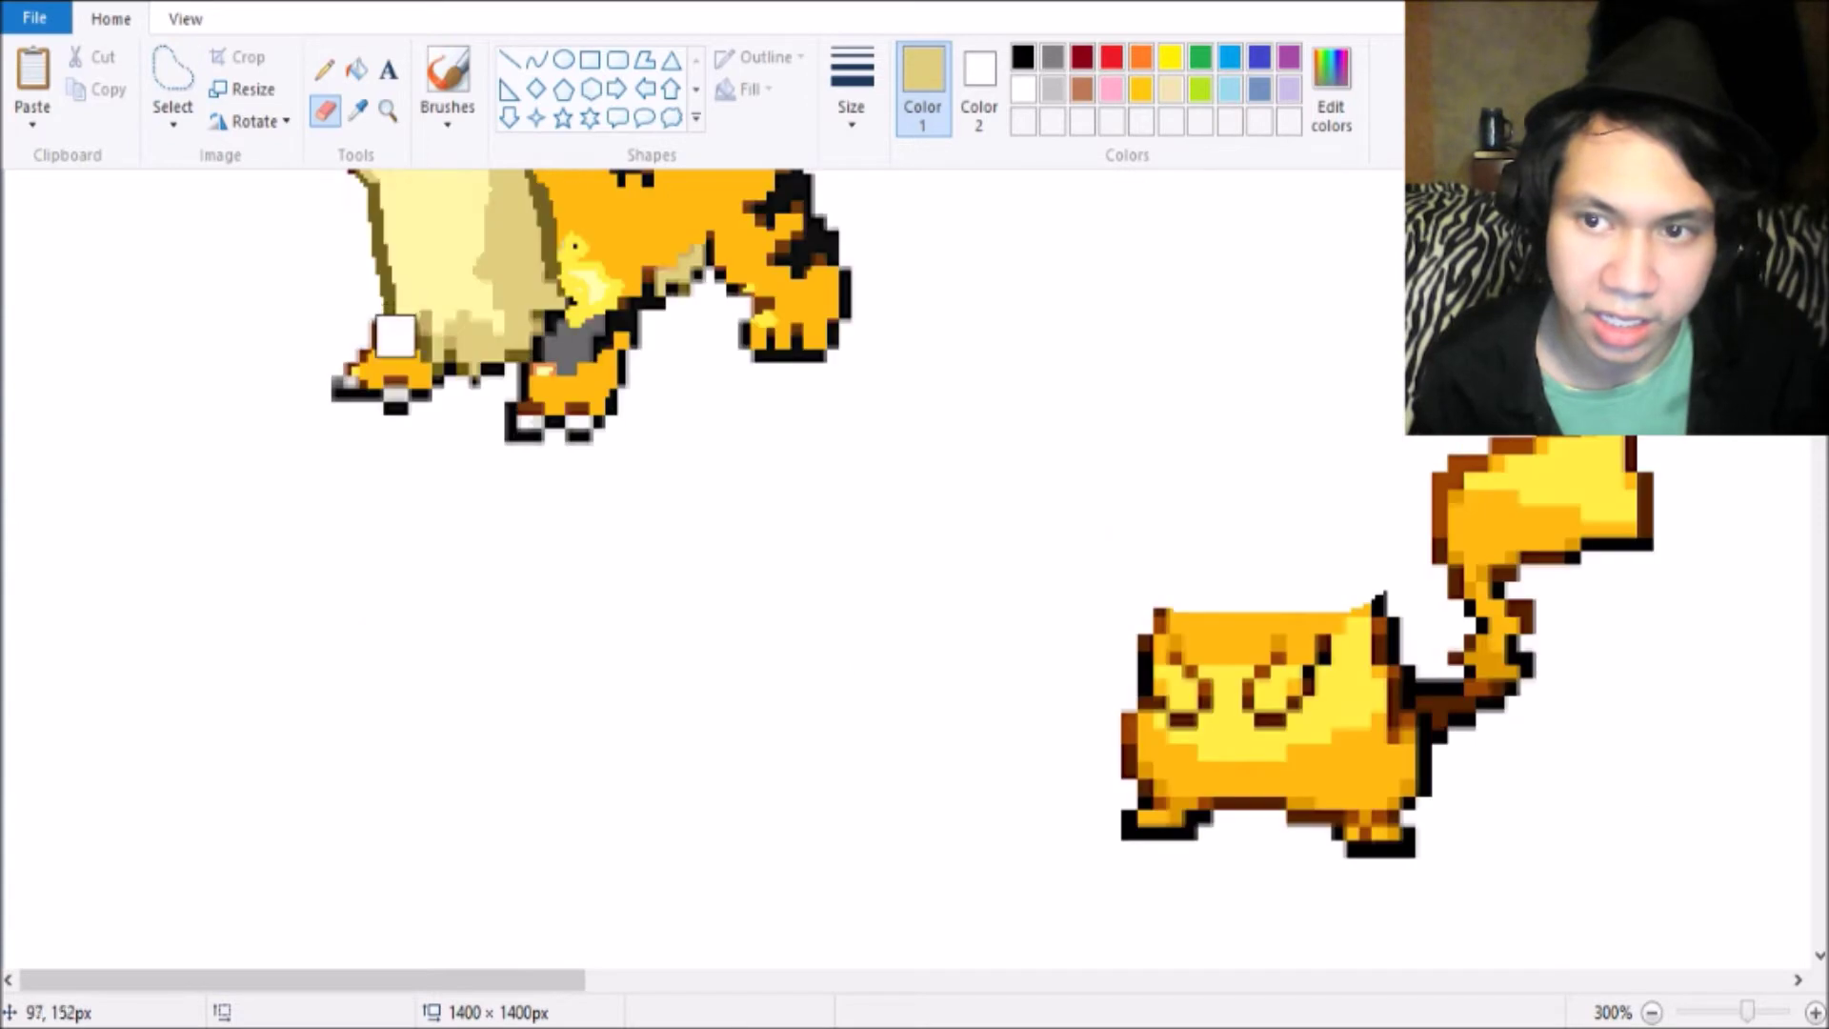
pyautogui.click(172, 76)
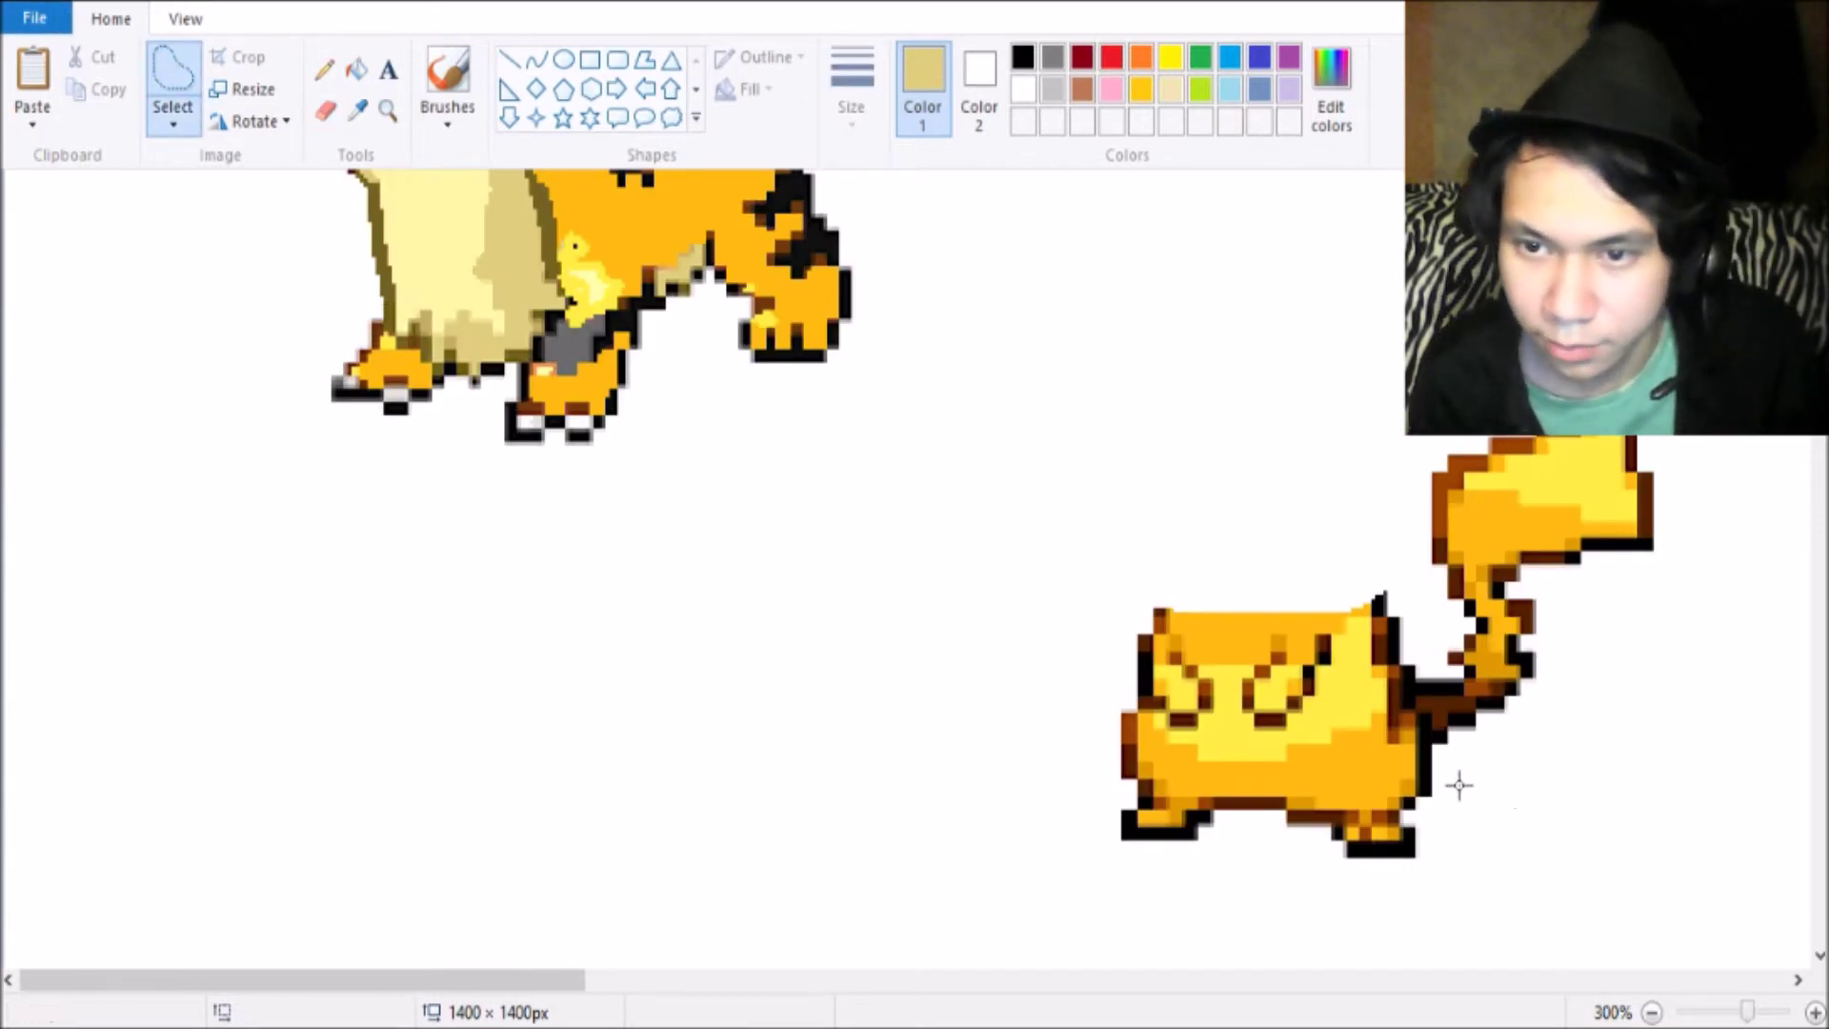
pyautogui.moveTo(1459, 785)
pyautogui.mouseDown()
pyautogui.moveTo(1417, 716)
pyautogui.moveTo(1388, 391)
pyautogui.moveTo(1677, 381)
pyautogui.moveTo(1467, 805)
pyautogui.moveTo(1456, 783)
pyautogui.mouseUp()
pyautogui.scroll(3, 1515, 640)
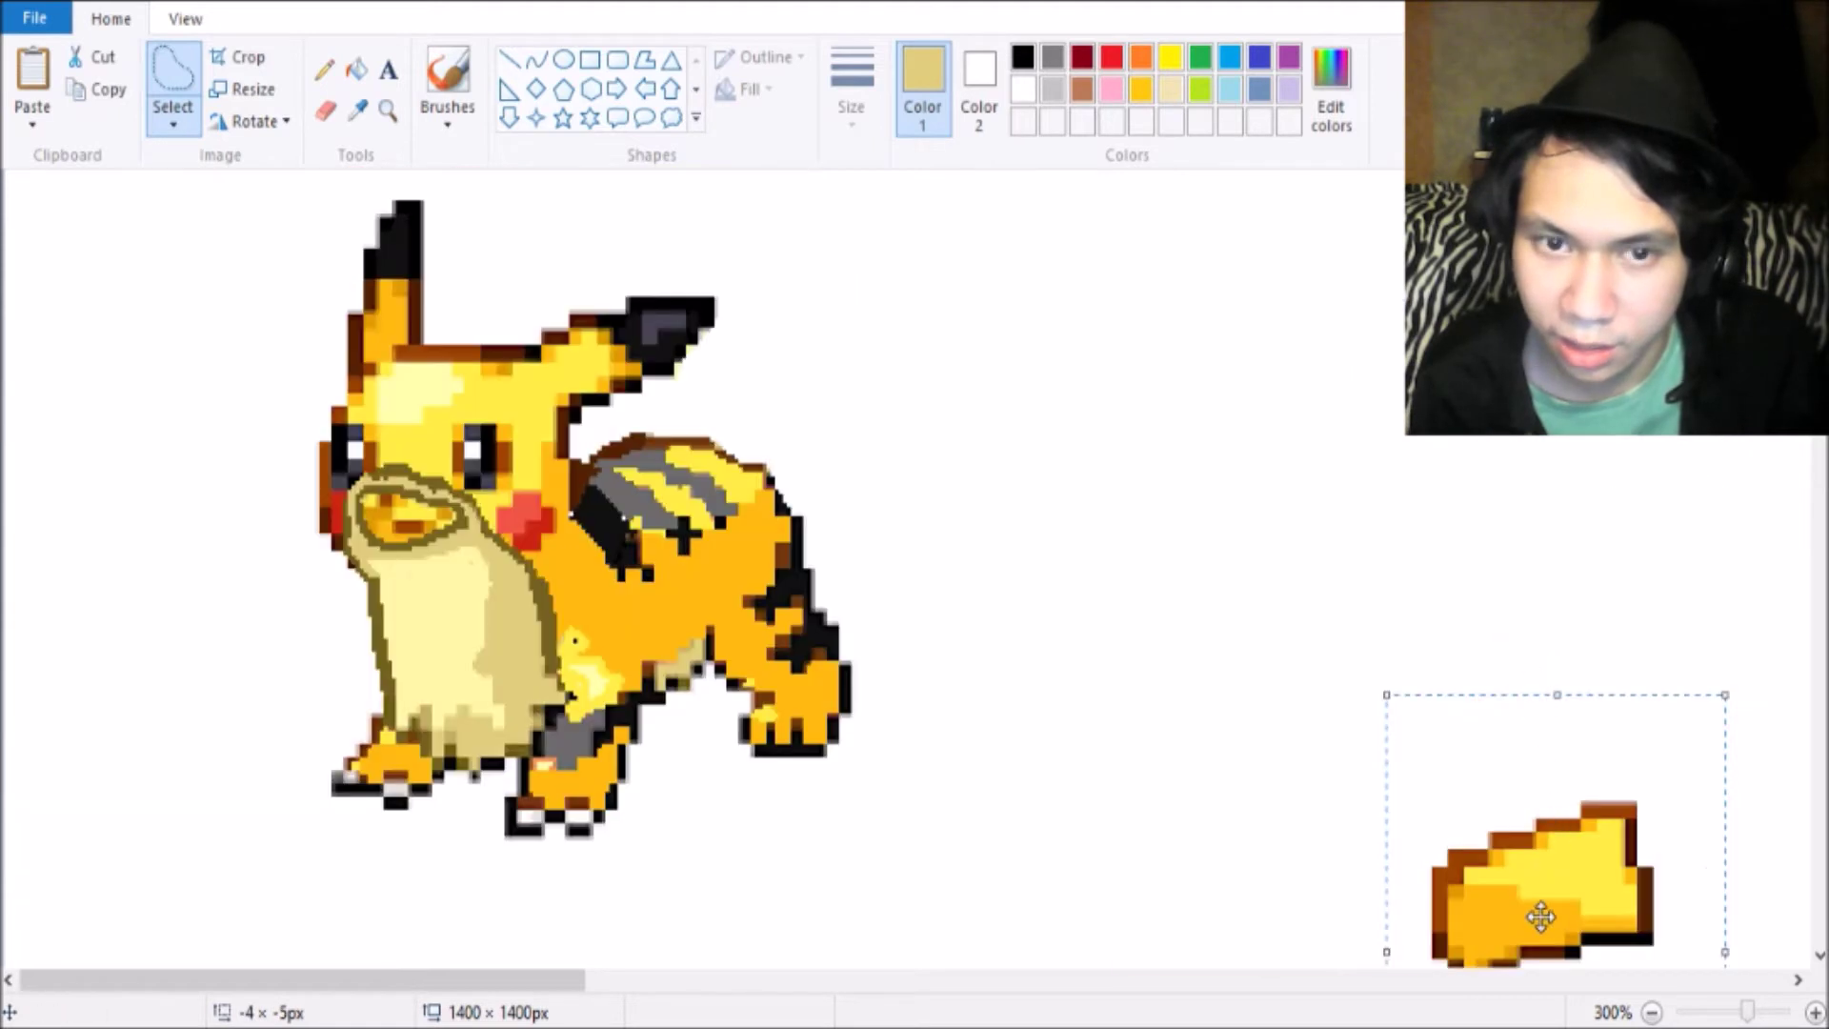
pyautogui.moveTo(1540, 917); pyautogui.dragTo(882, 311)
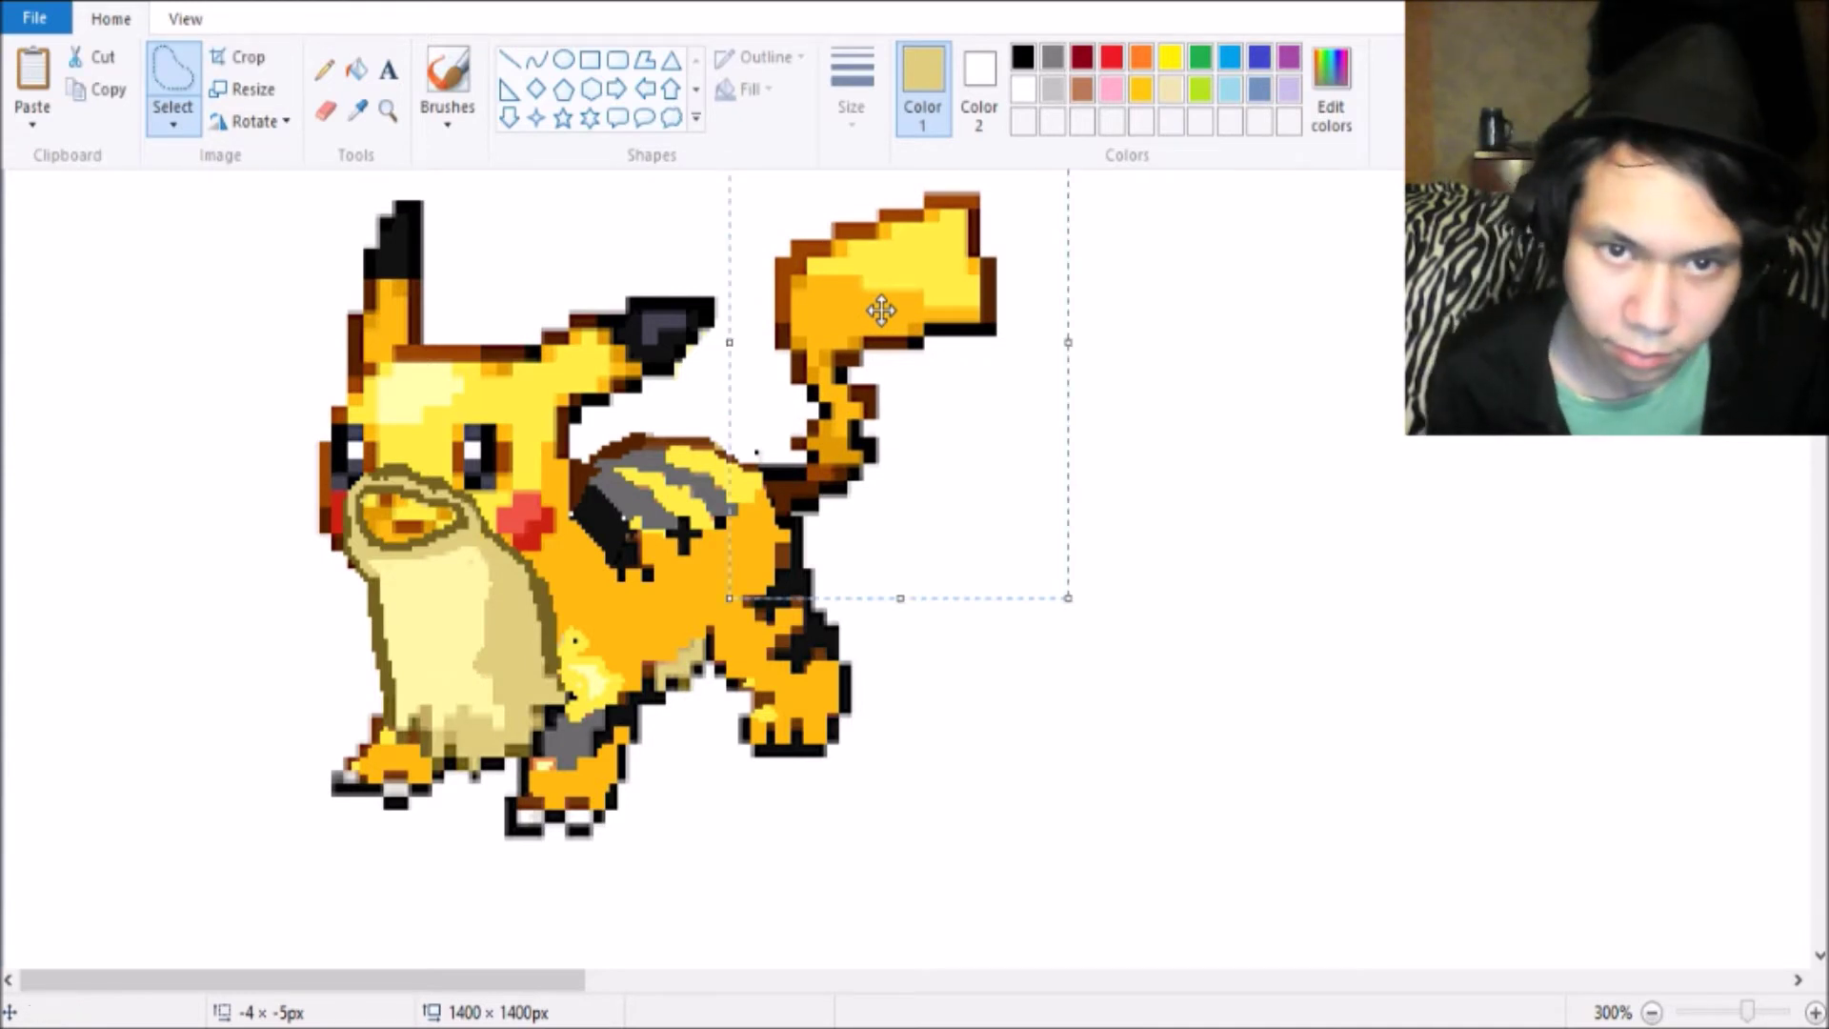
pyautogui.click(325, 111)
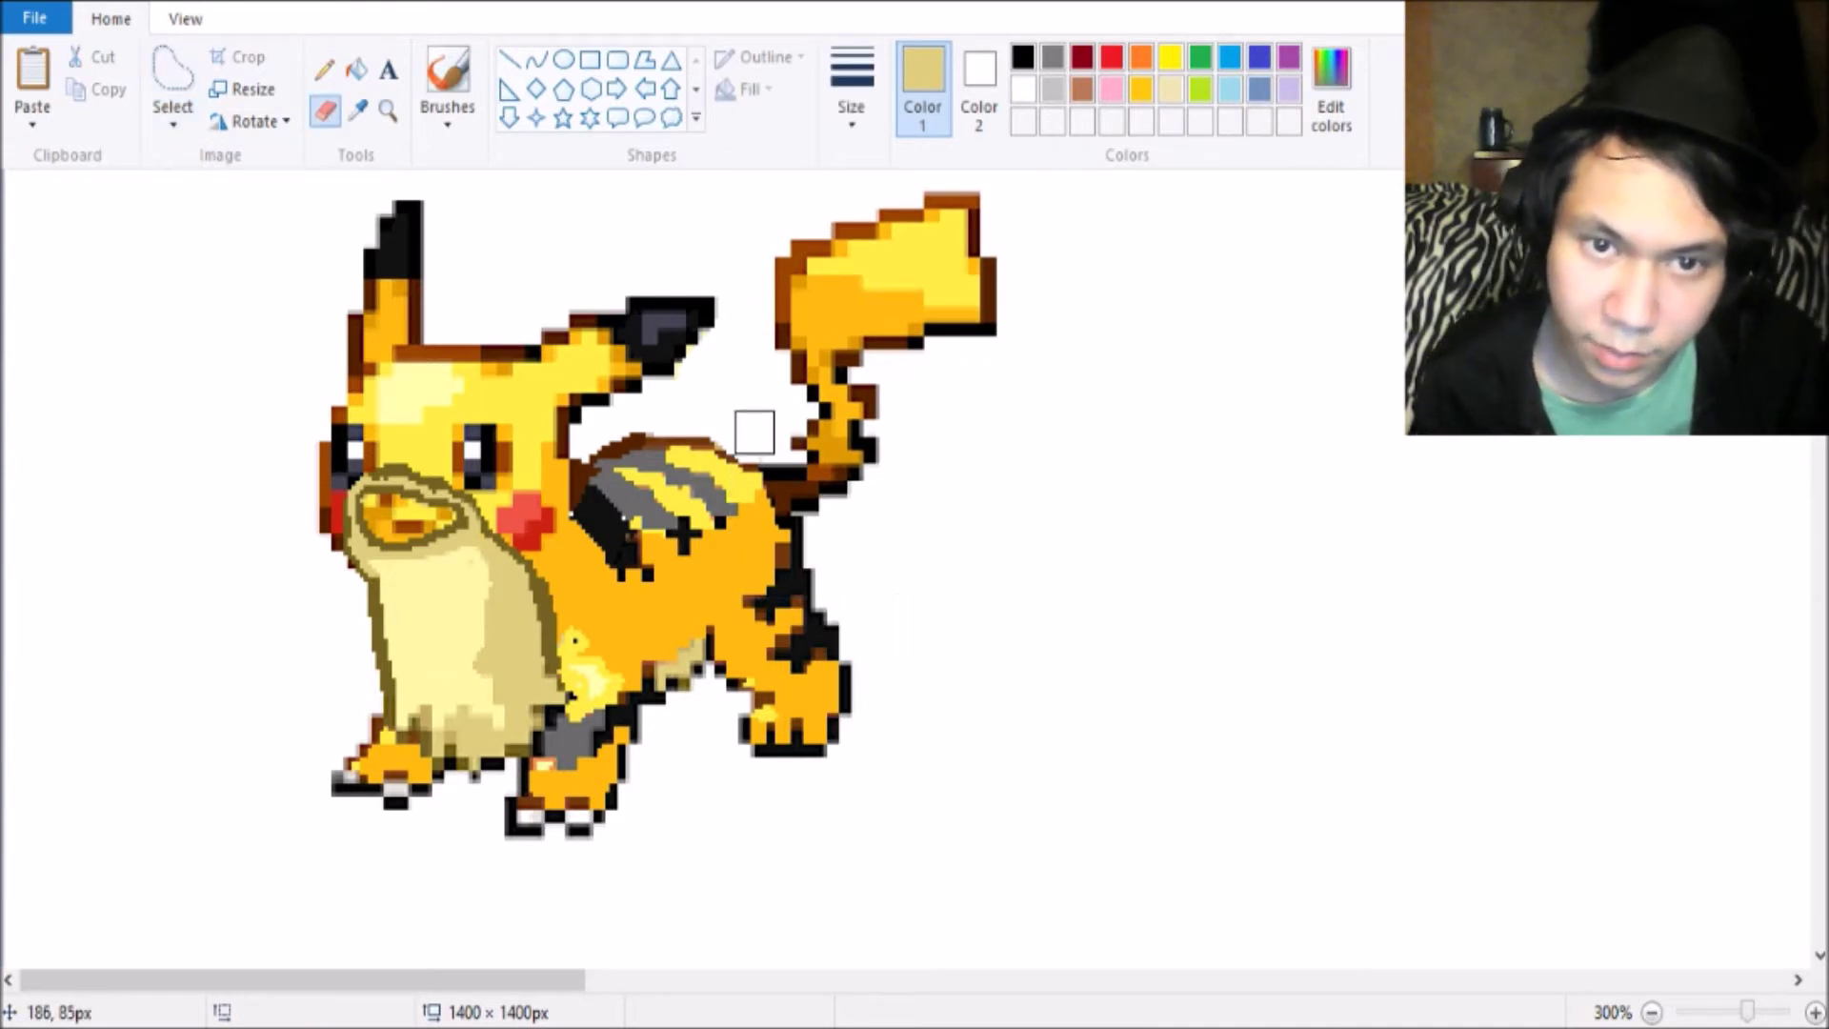
# Sample the tail base's dark brown, pencil a curved boundary across the rump, and fill the enclosed area.
pyautogui.click(362, 111)
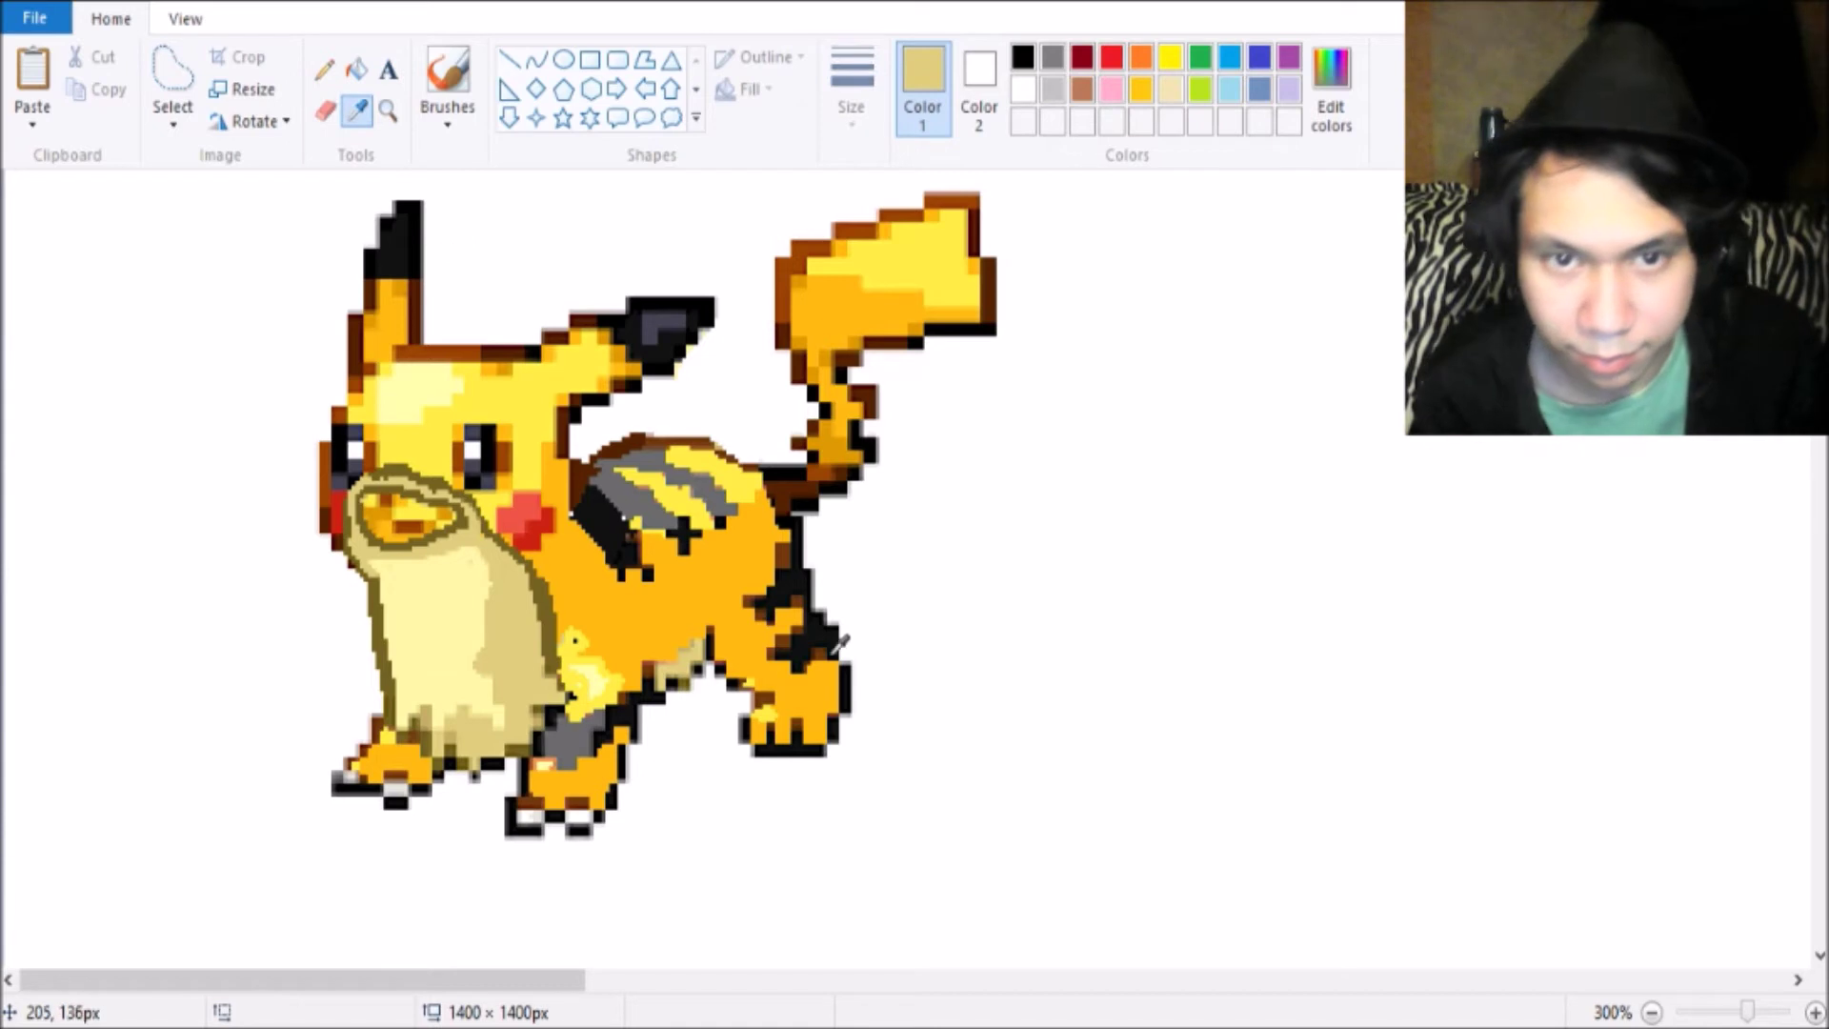
pyautogui.click(789, 483)
pyautogui.click(325, 69)
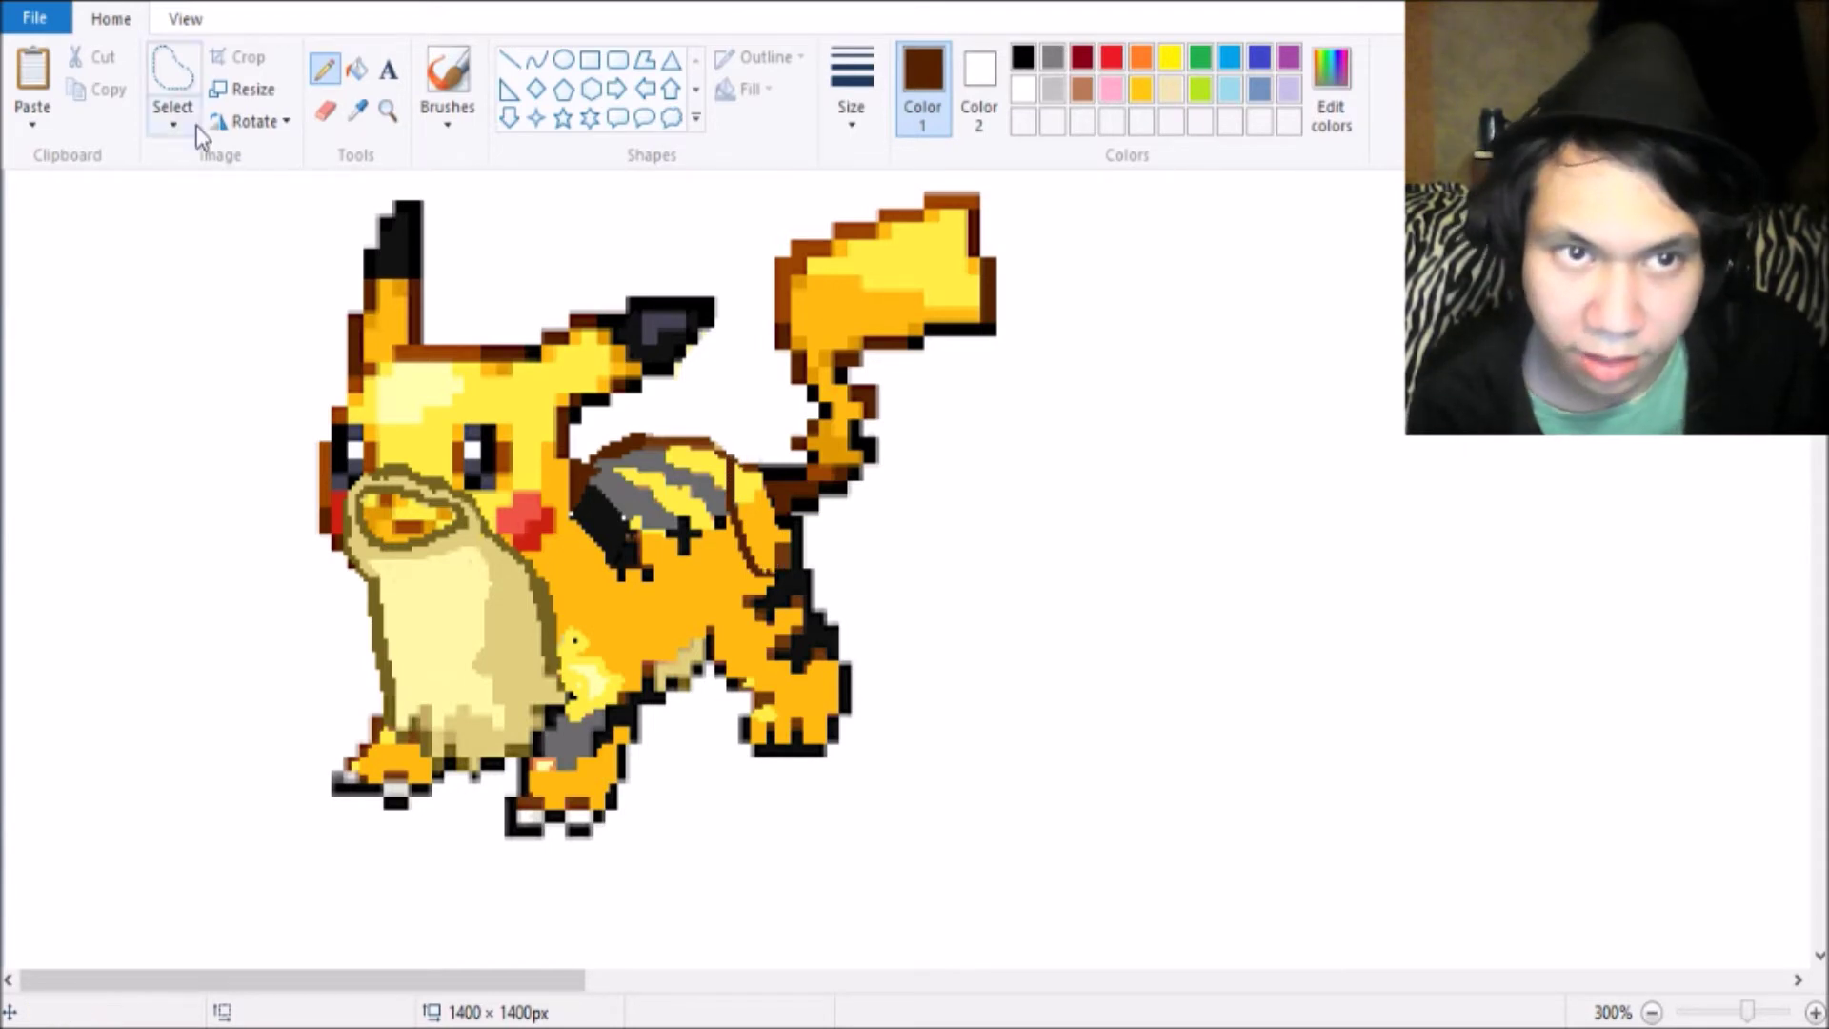
pyautogui.click(359, 73)
pyautogui.click(752, 488)
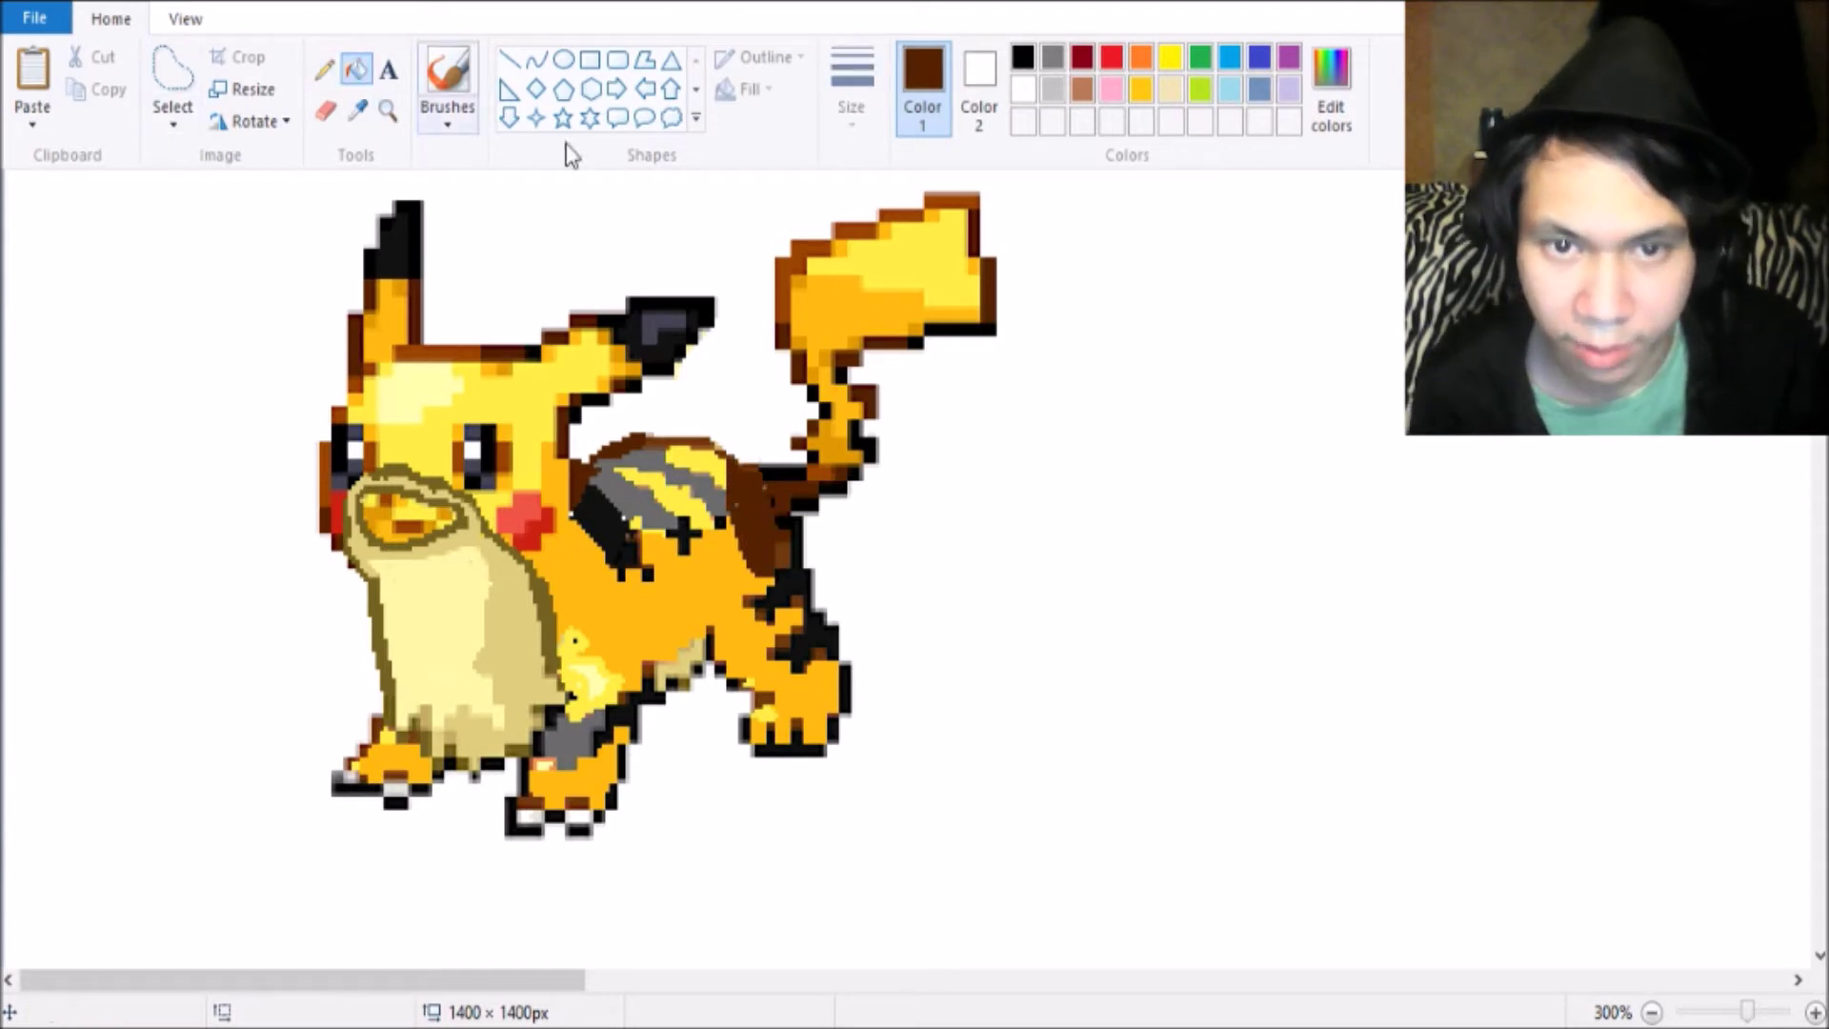
# Check the brown rump patch against the source sprites and undo its fill and boundary line.
pyautogui.click(448, 81)
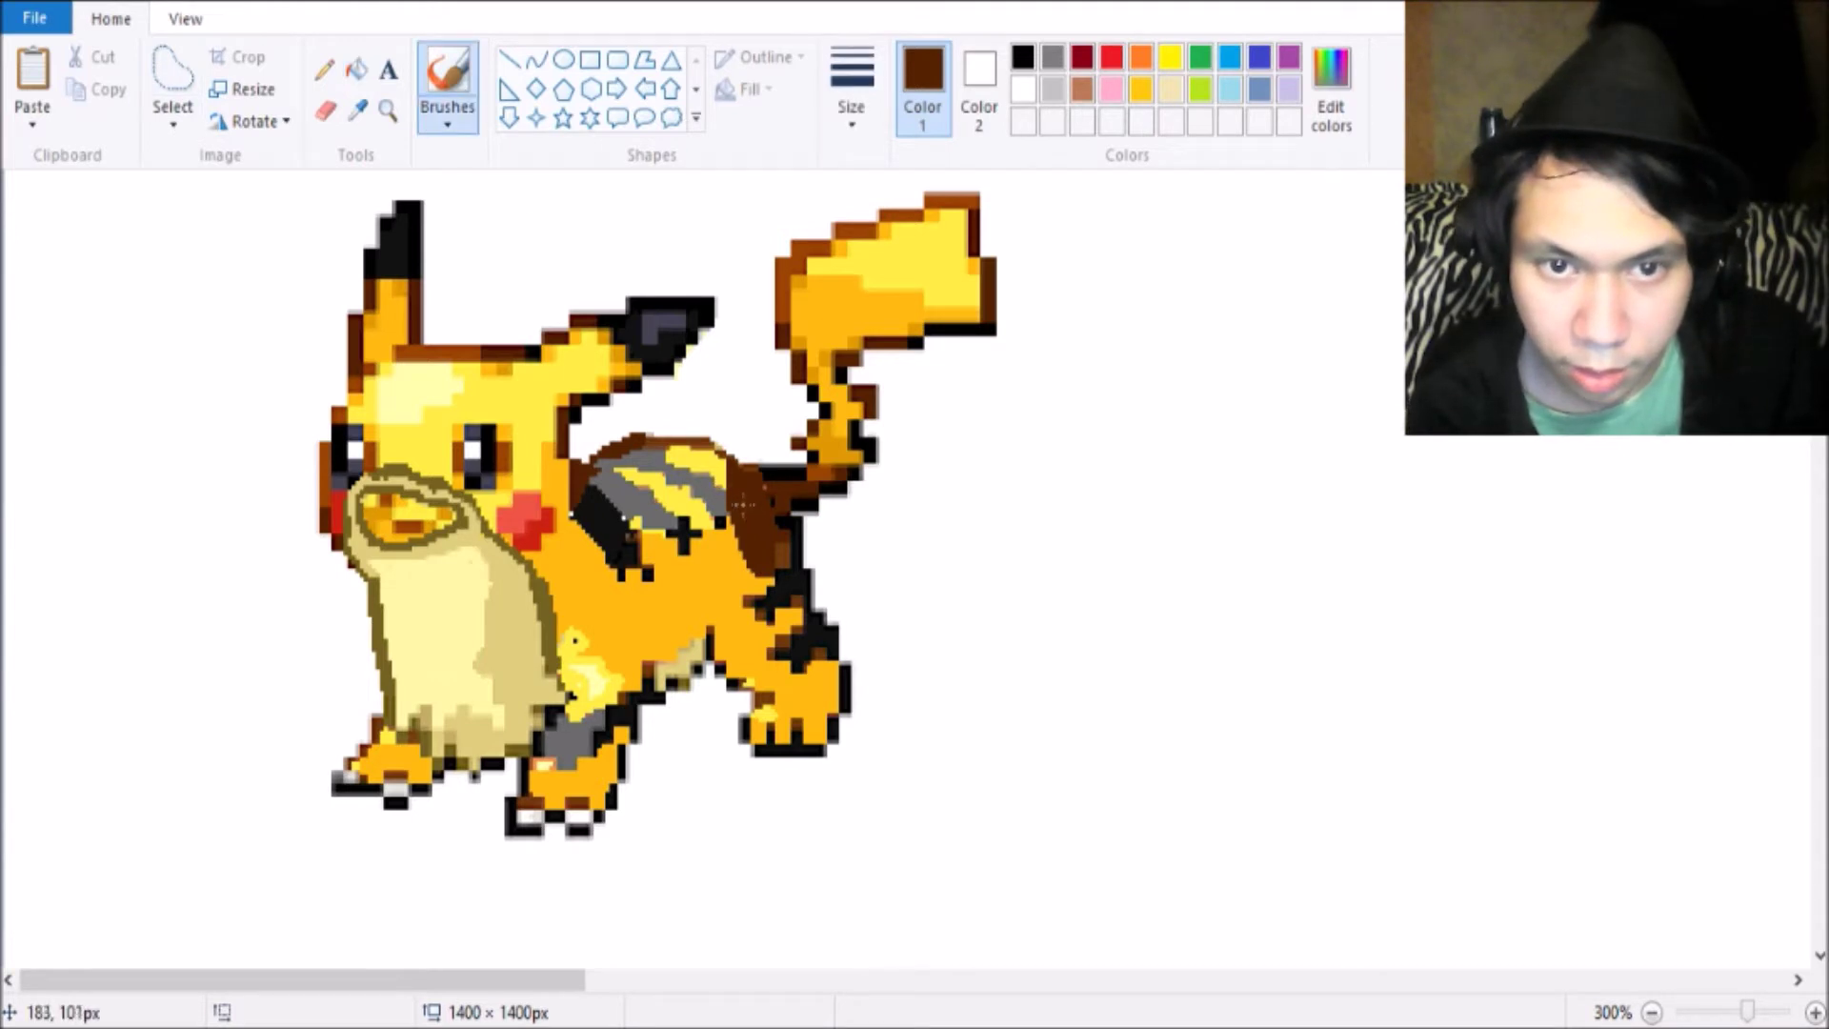
pyautogui.click(388, 111)
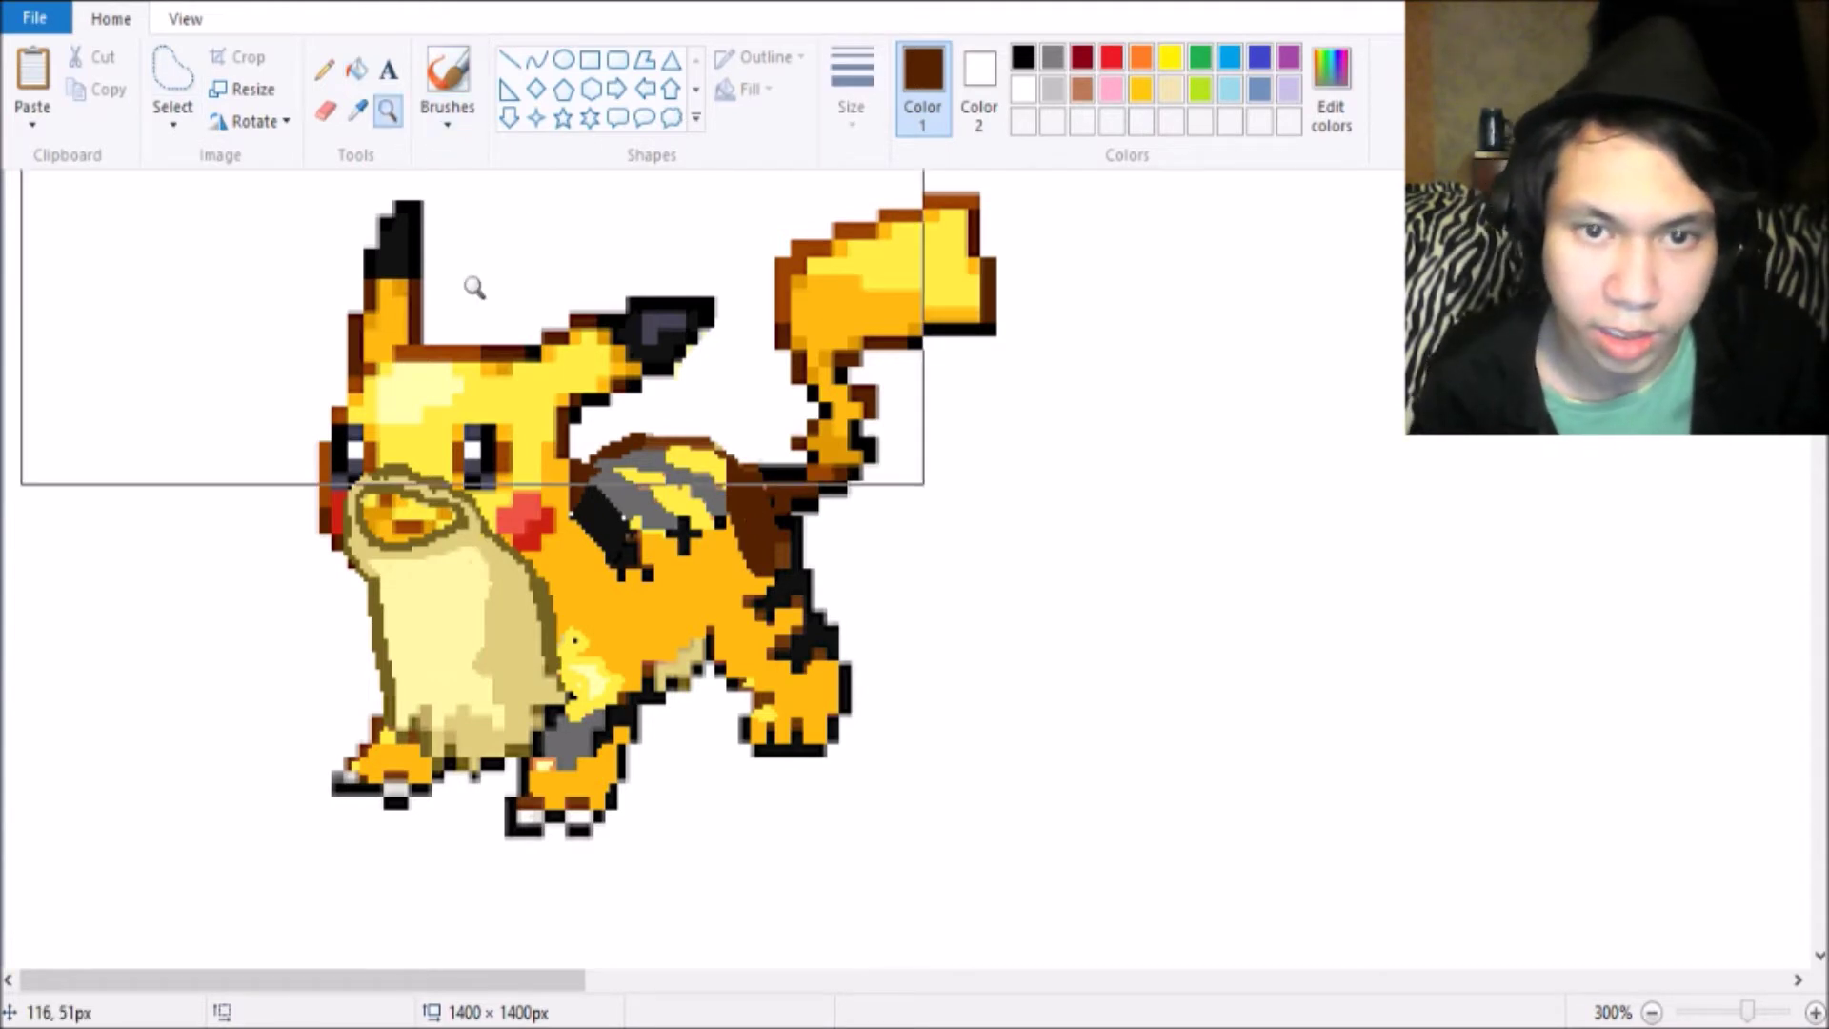
pyautogui.rightClick(471, 362)
pyautogui.rightClick(471, 367)
pyautogui.click(152, 243)
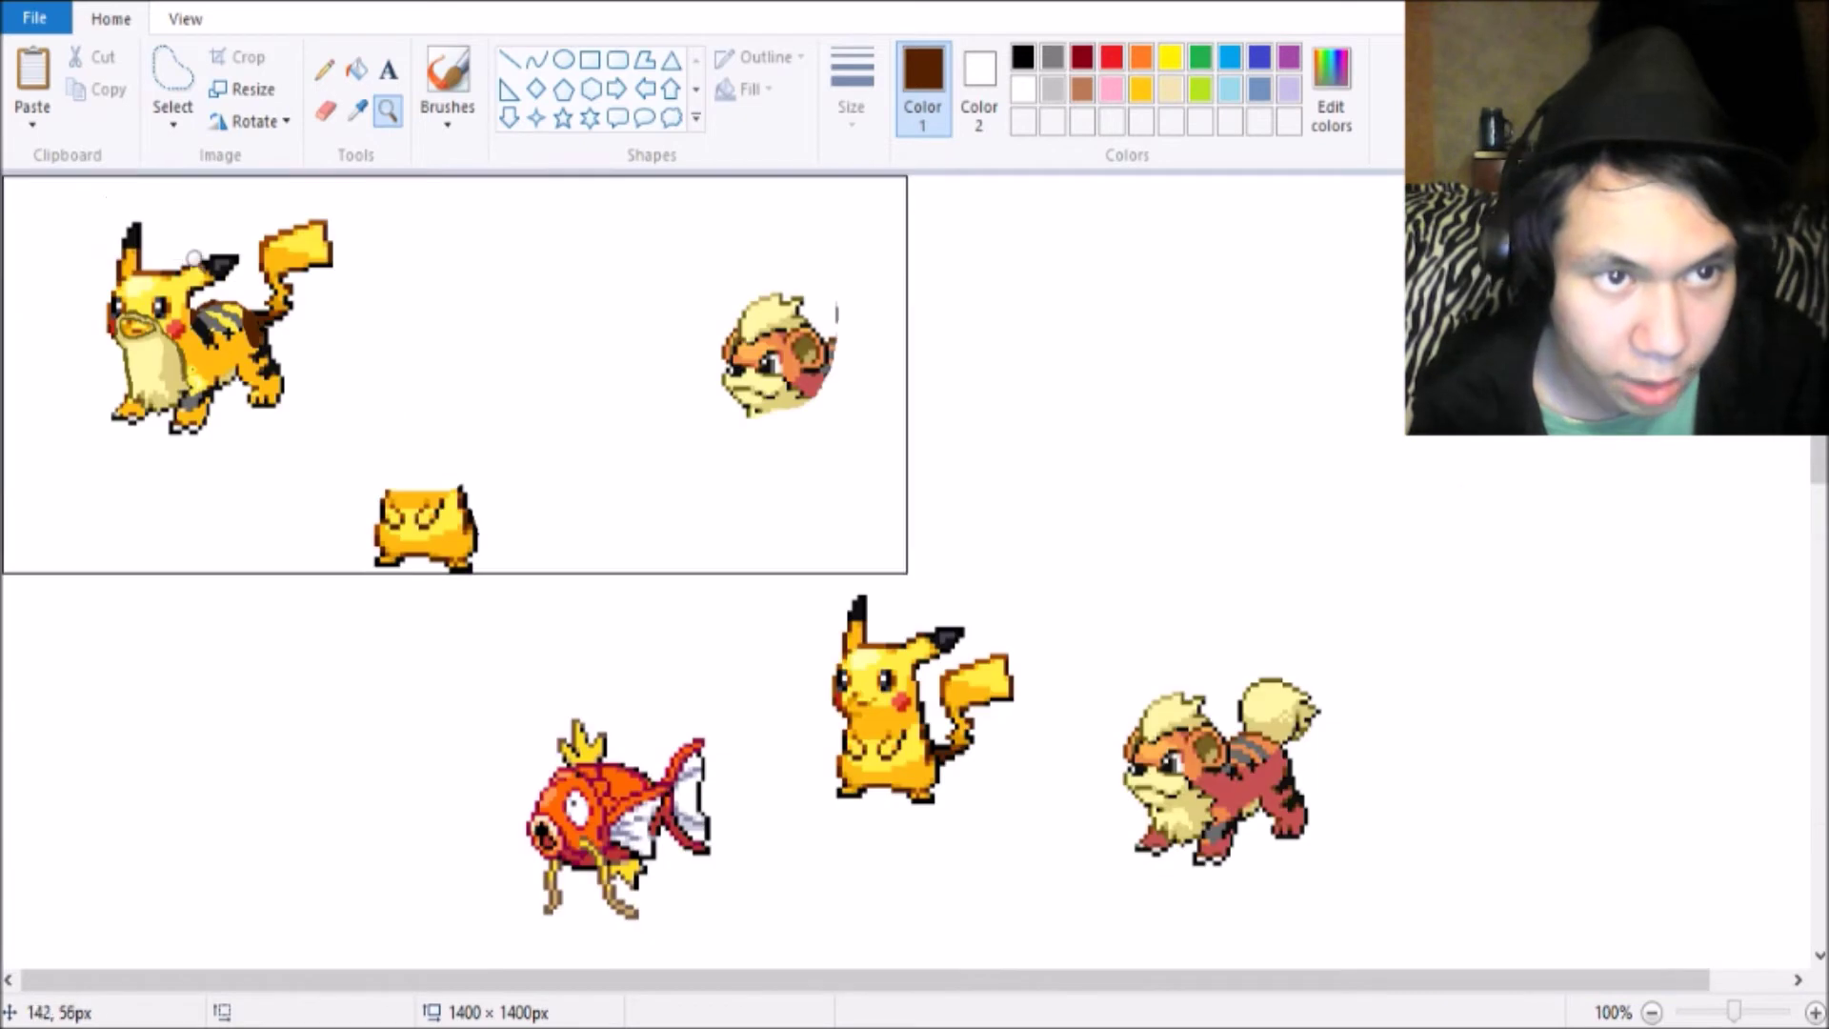
pyautogui.click(143, 229)
pyautogui.click(791, 400)
pyautogui.click(88, 3)
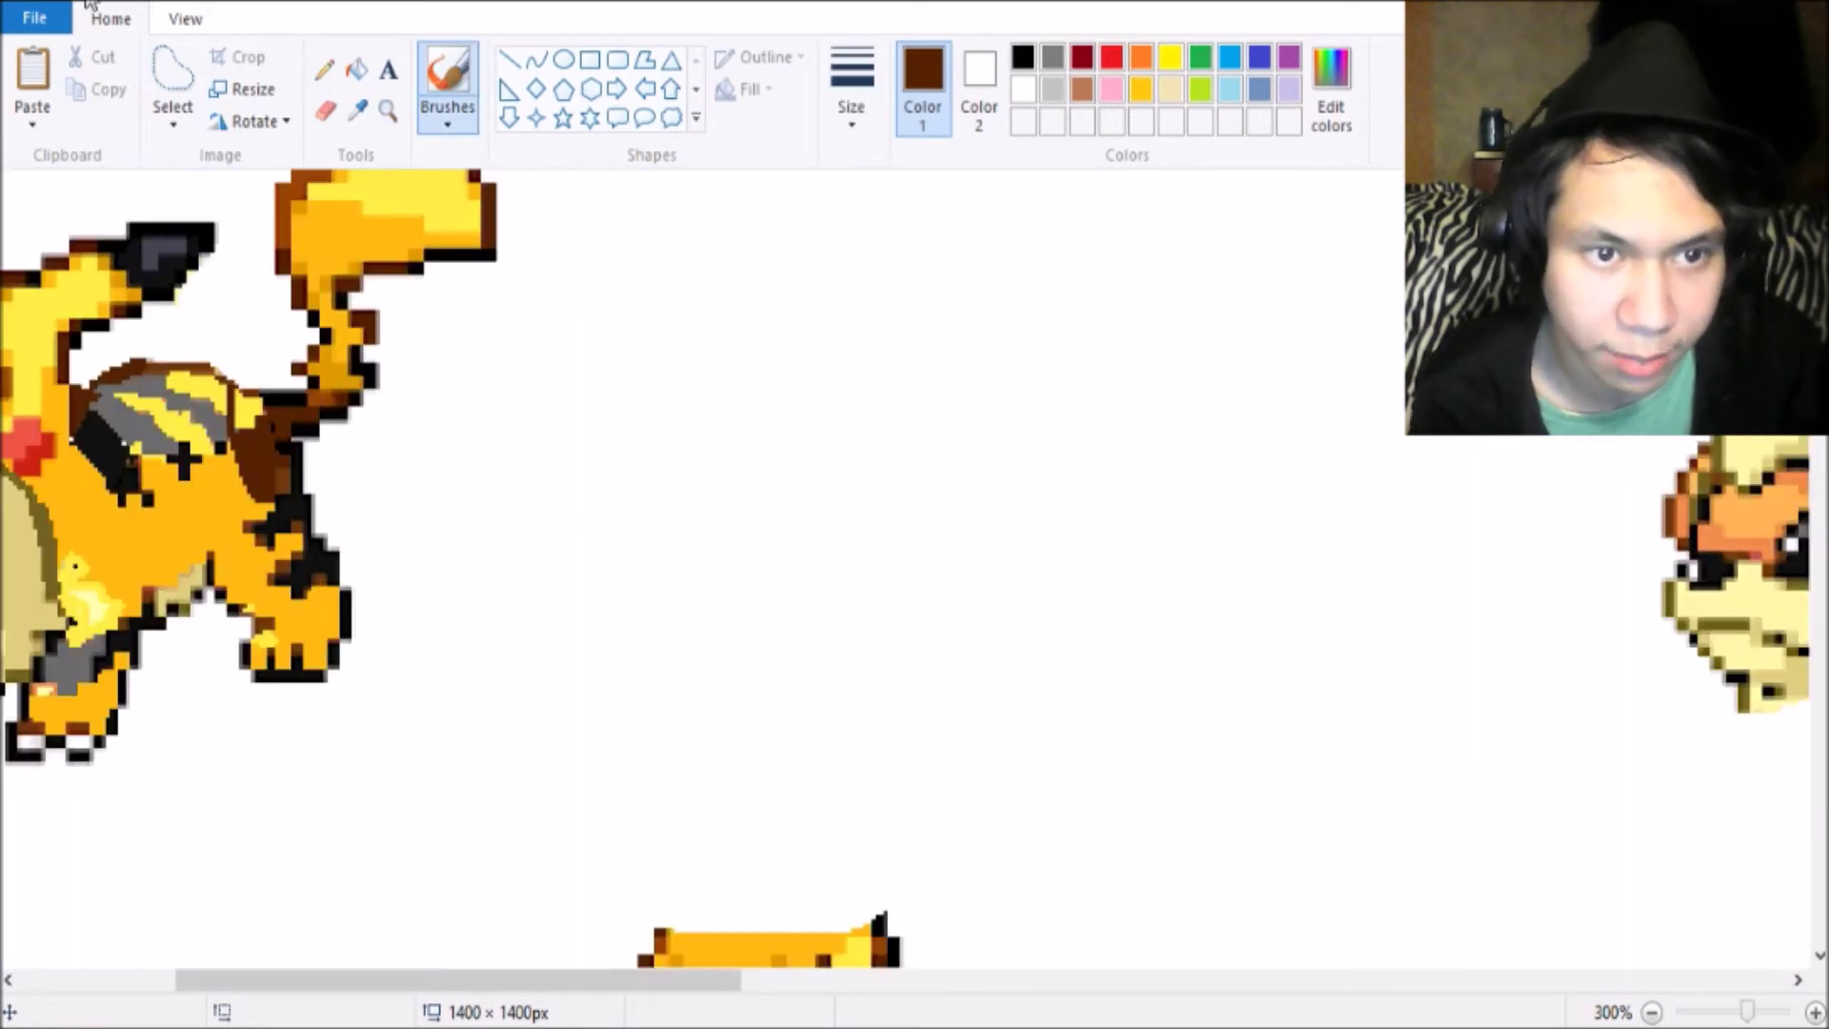
pyautogui.click(88, 3)
# Pencil a new dark brown boundary across the rump and fill the rump and the yellow patch above it with the same brown.
pyautogui.click(324, 68)
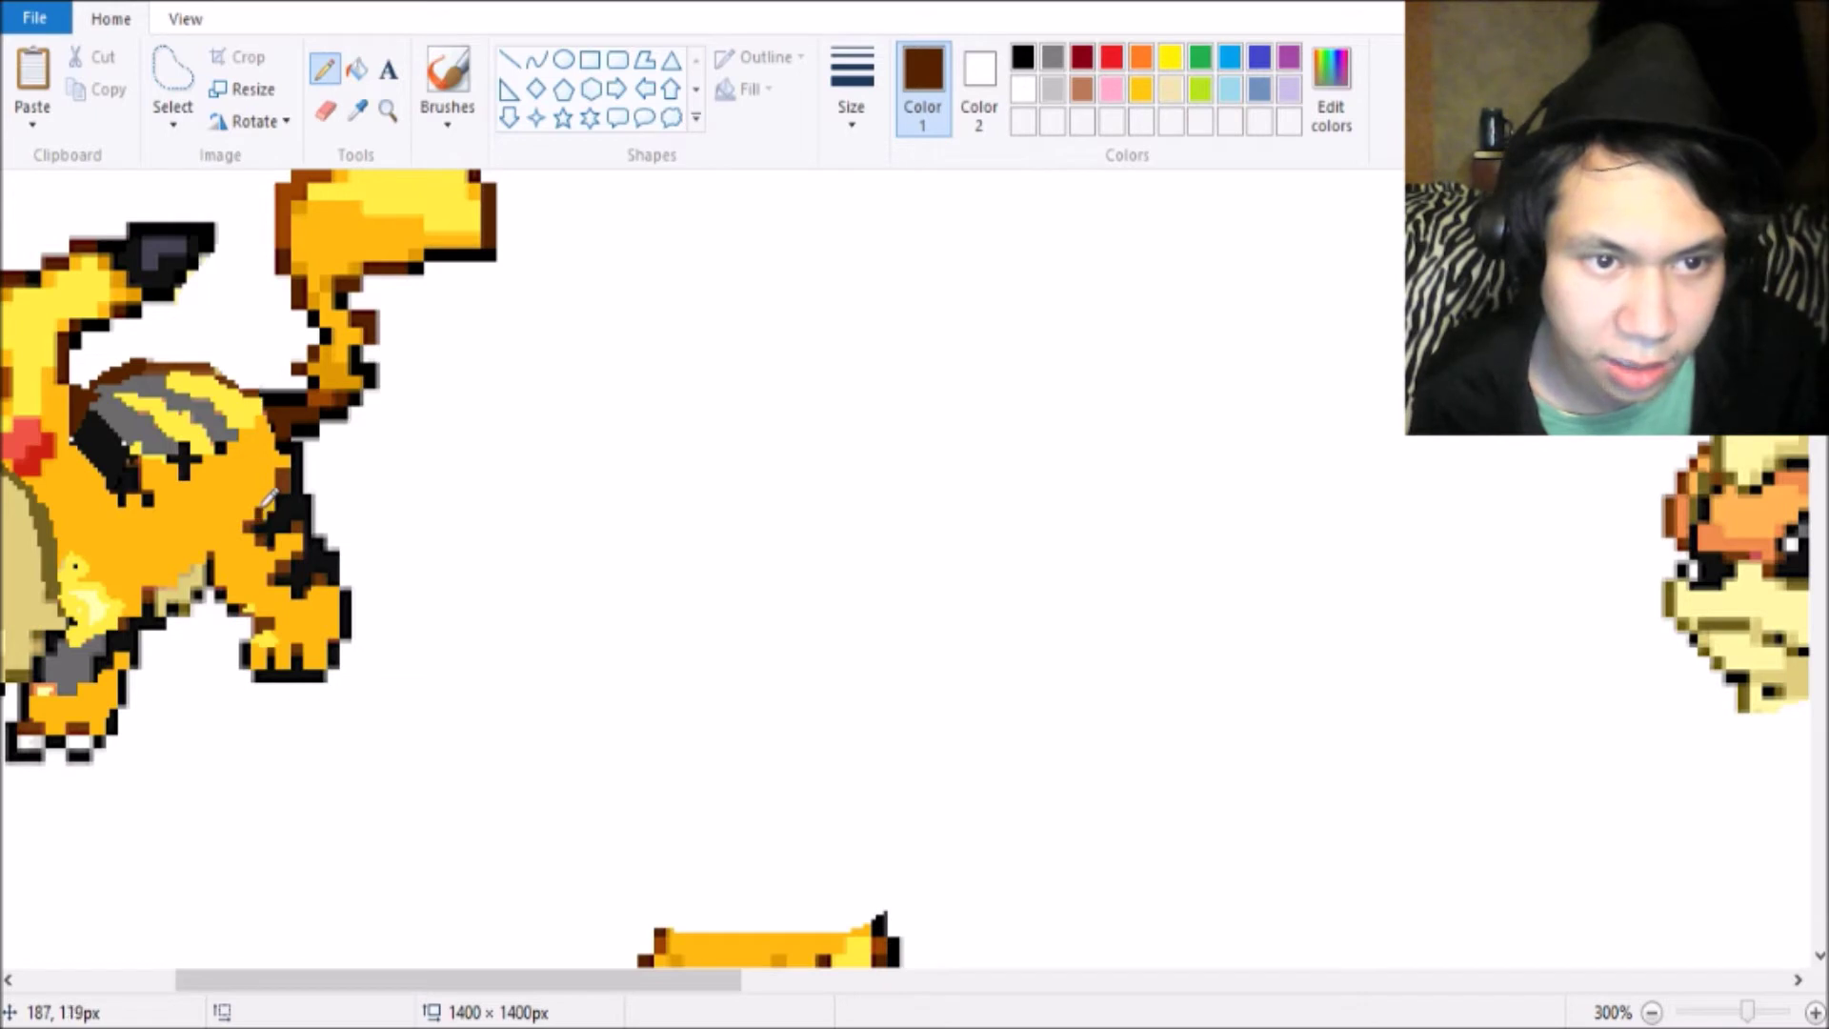
pyautogui.click(356, 68)
pyautogui.click(244, 415)
pyautogui.click(266, 429)
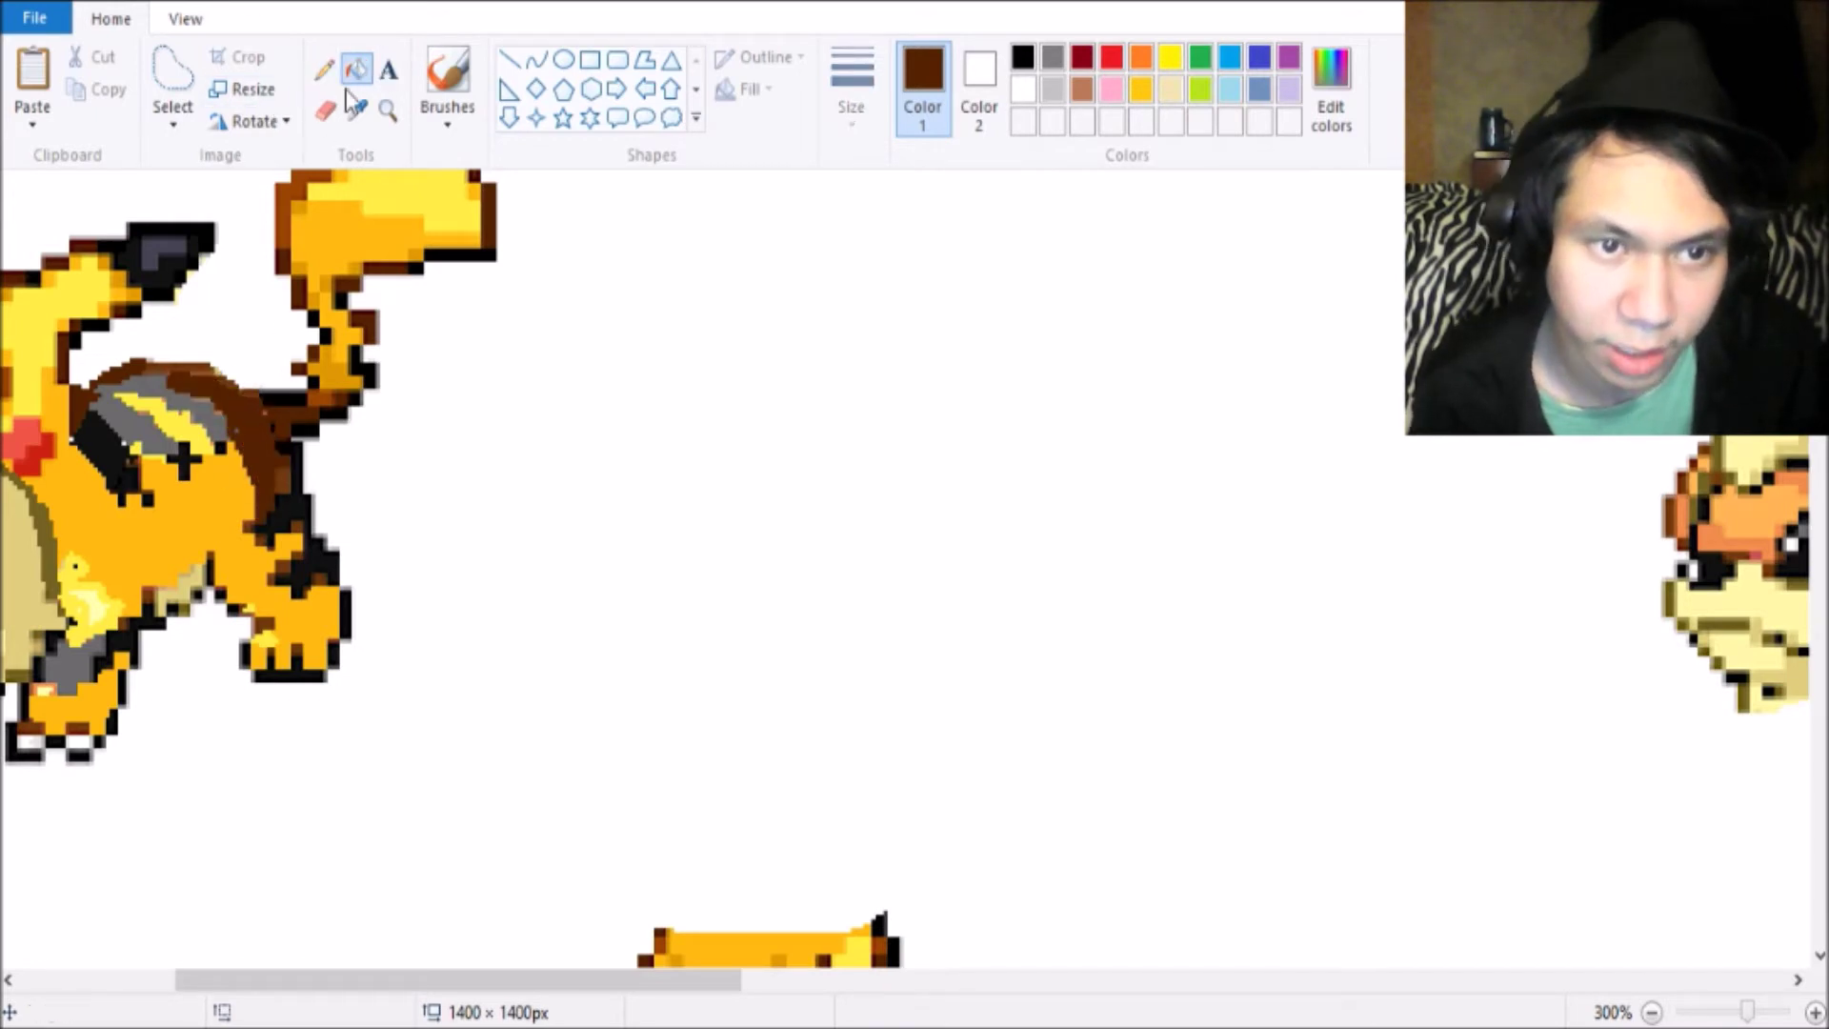
# Review the browned back at several magnifications and undo the dark brown fills on the rump and upper back.
pyautogui.click(386, 112)
pyautogui.rightClick(238, 410)
pyautogui.rightClick(228, 420)
pyautogui.rightClick(167, 208)
pyautogui.click(84, 203)
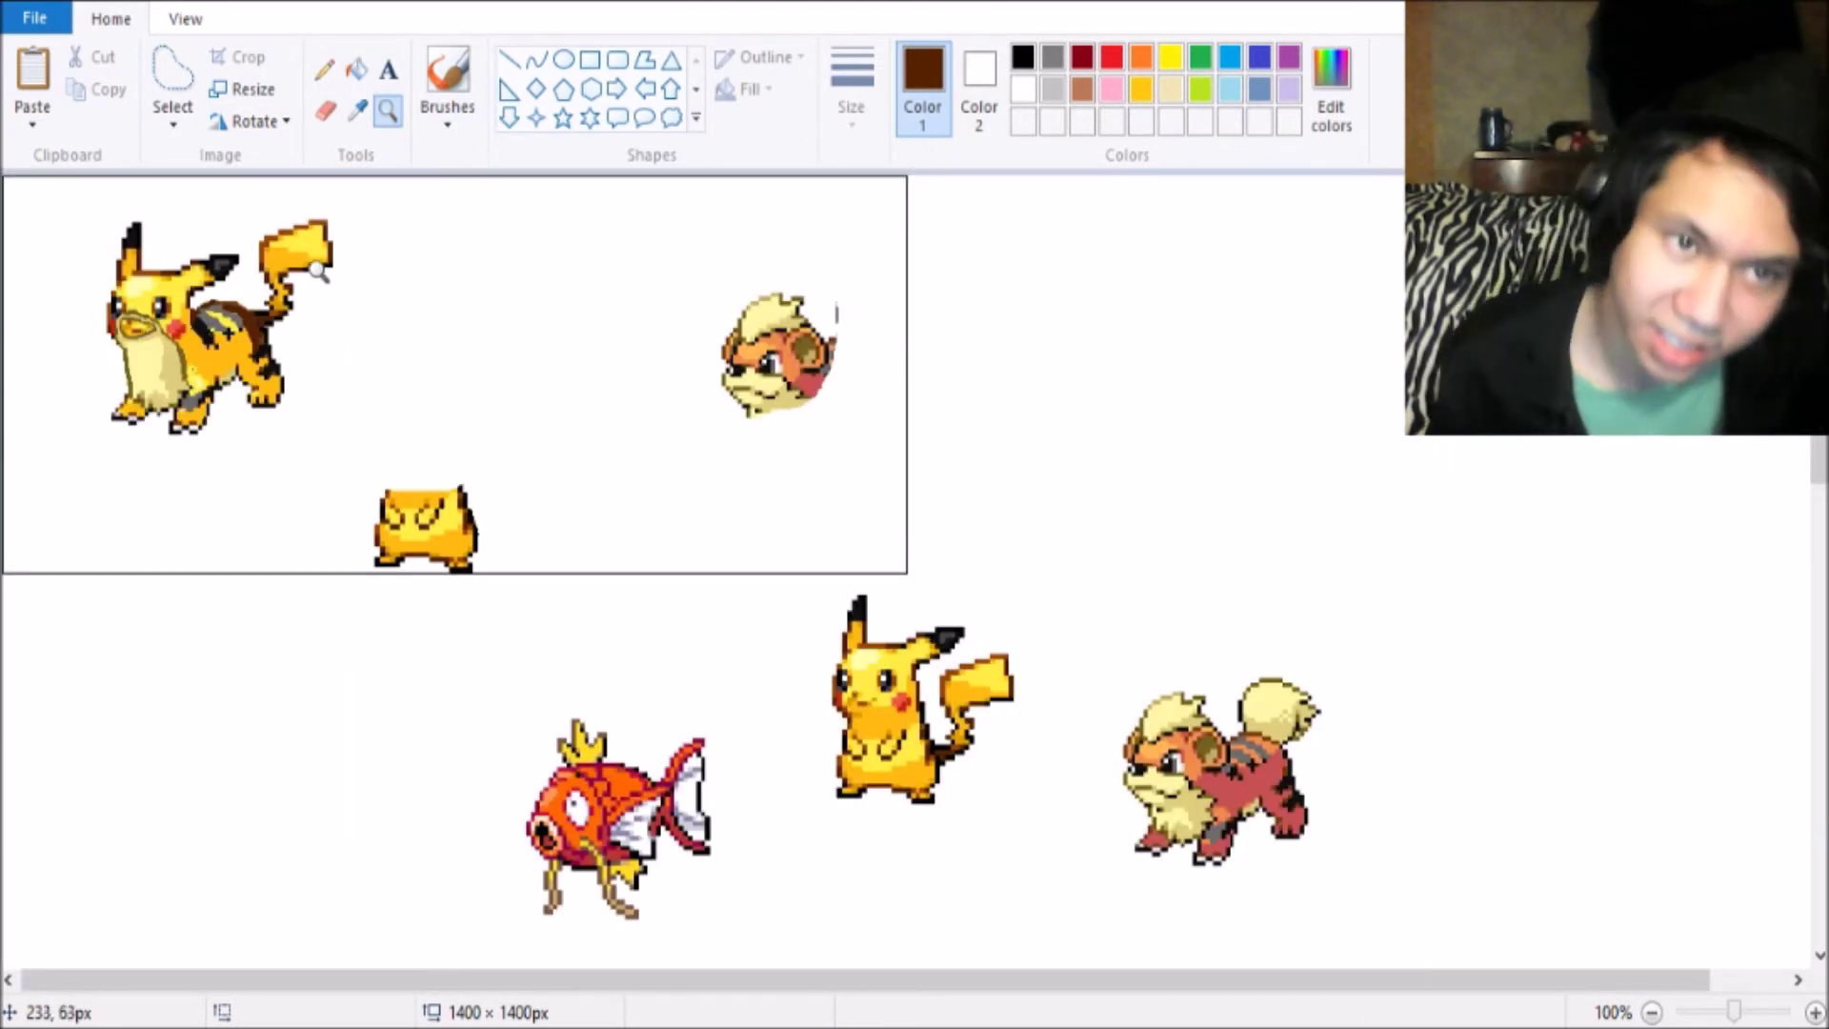
pyautogui.rightClick(285, 278)
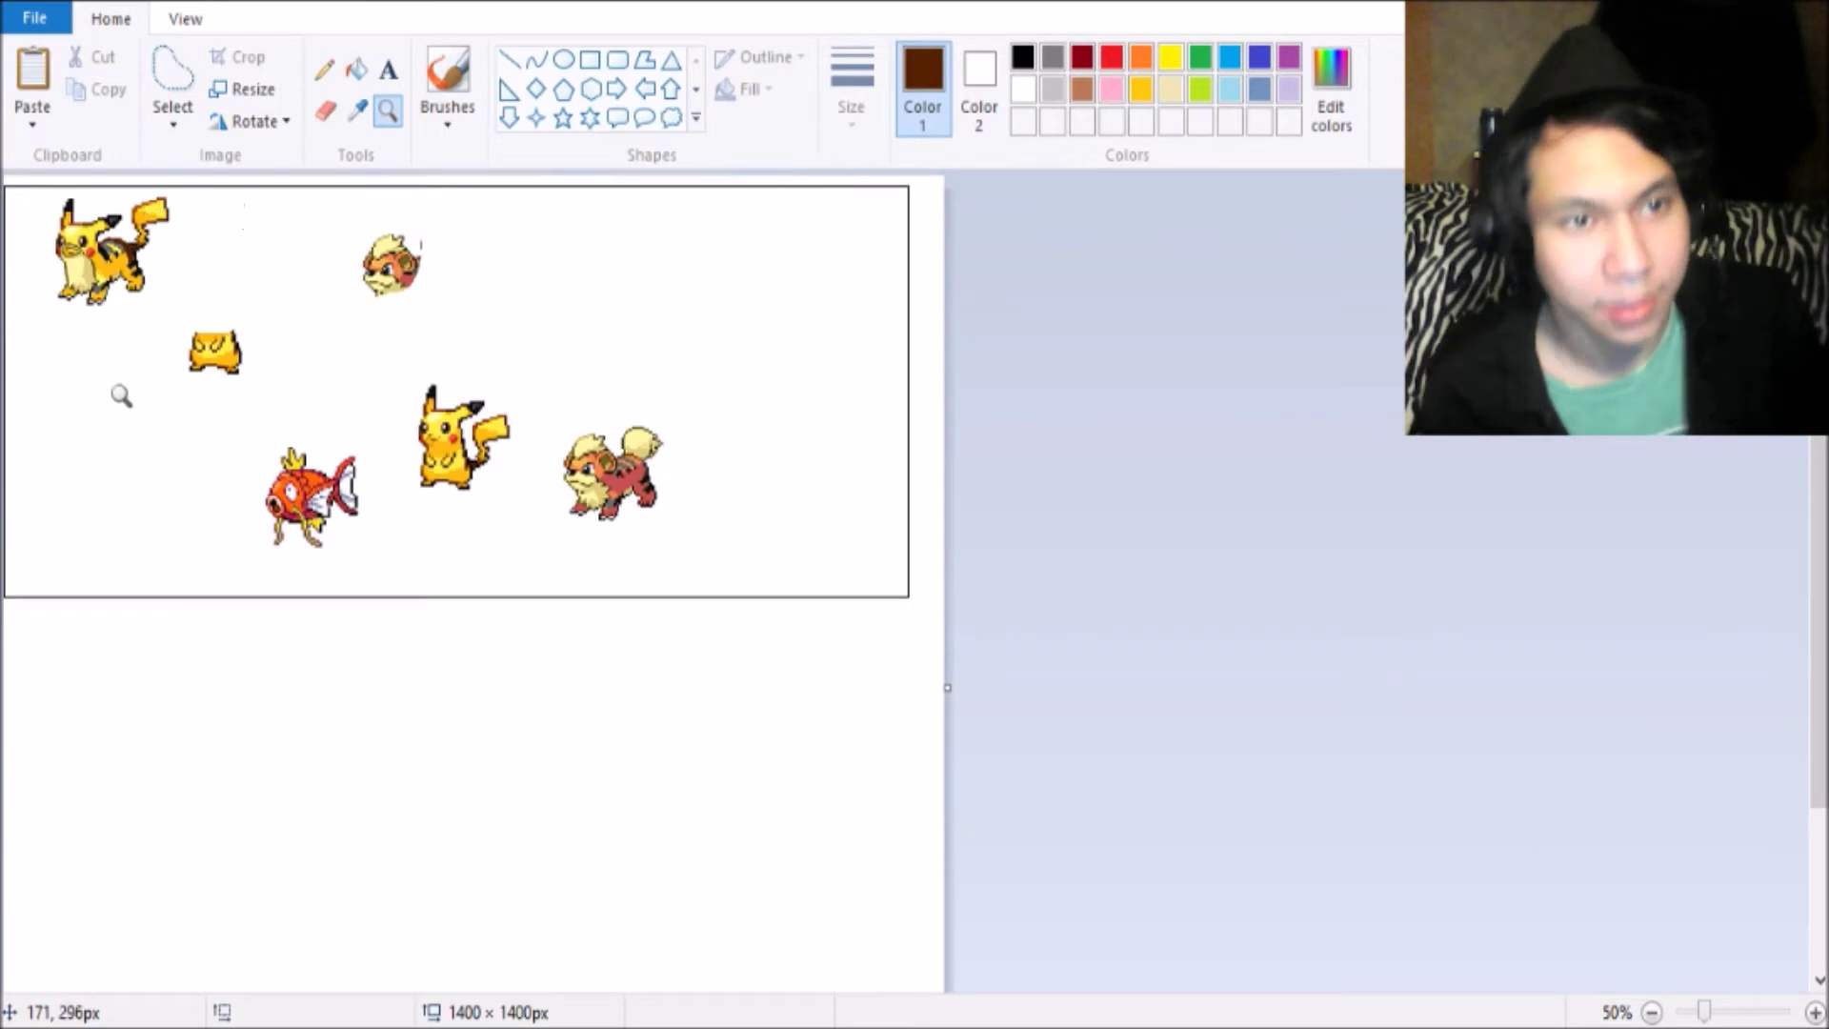
pyautogui.click(184, 296)
pyautogui.click(232, 281)
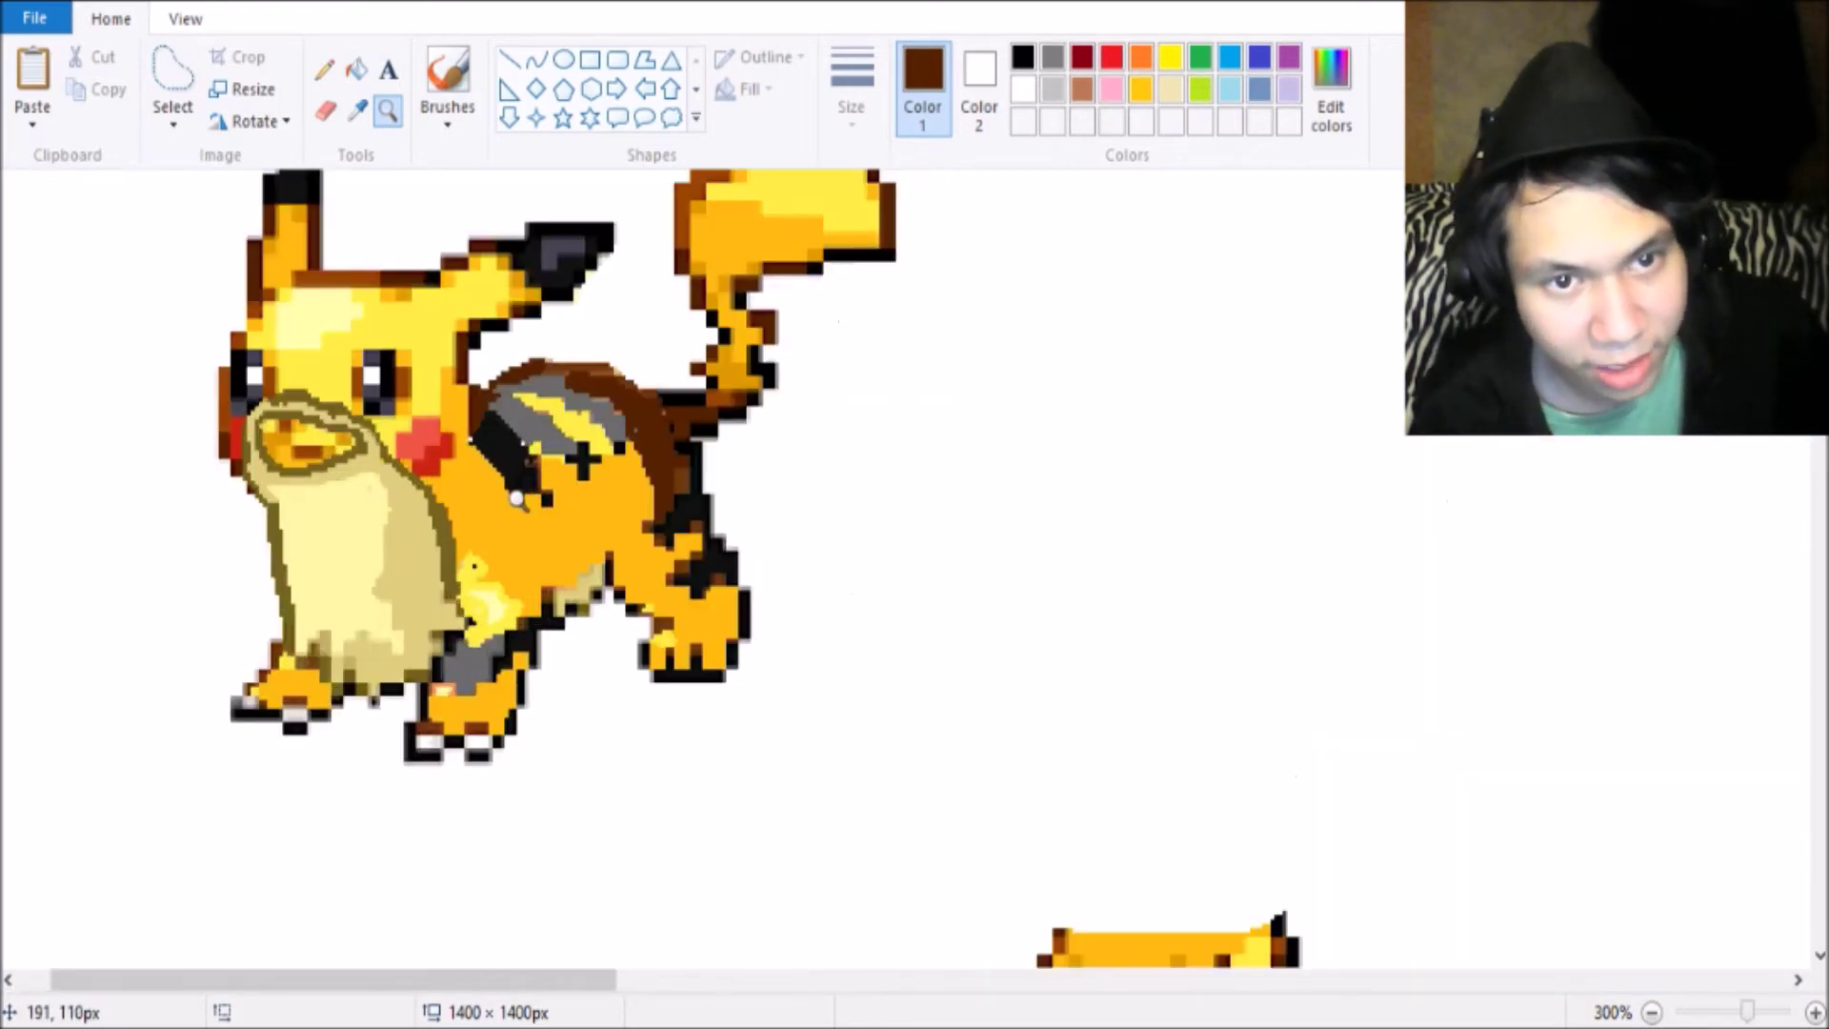
pyautogui.click(727, 361)
pyautogui.click(84, 2)
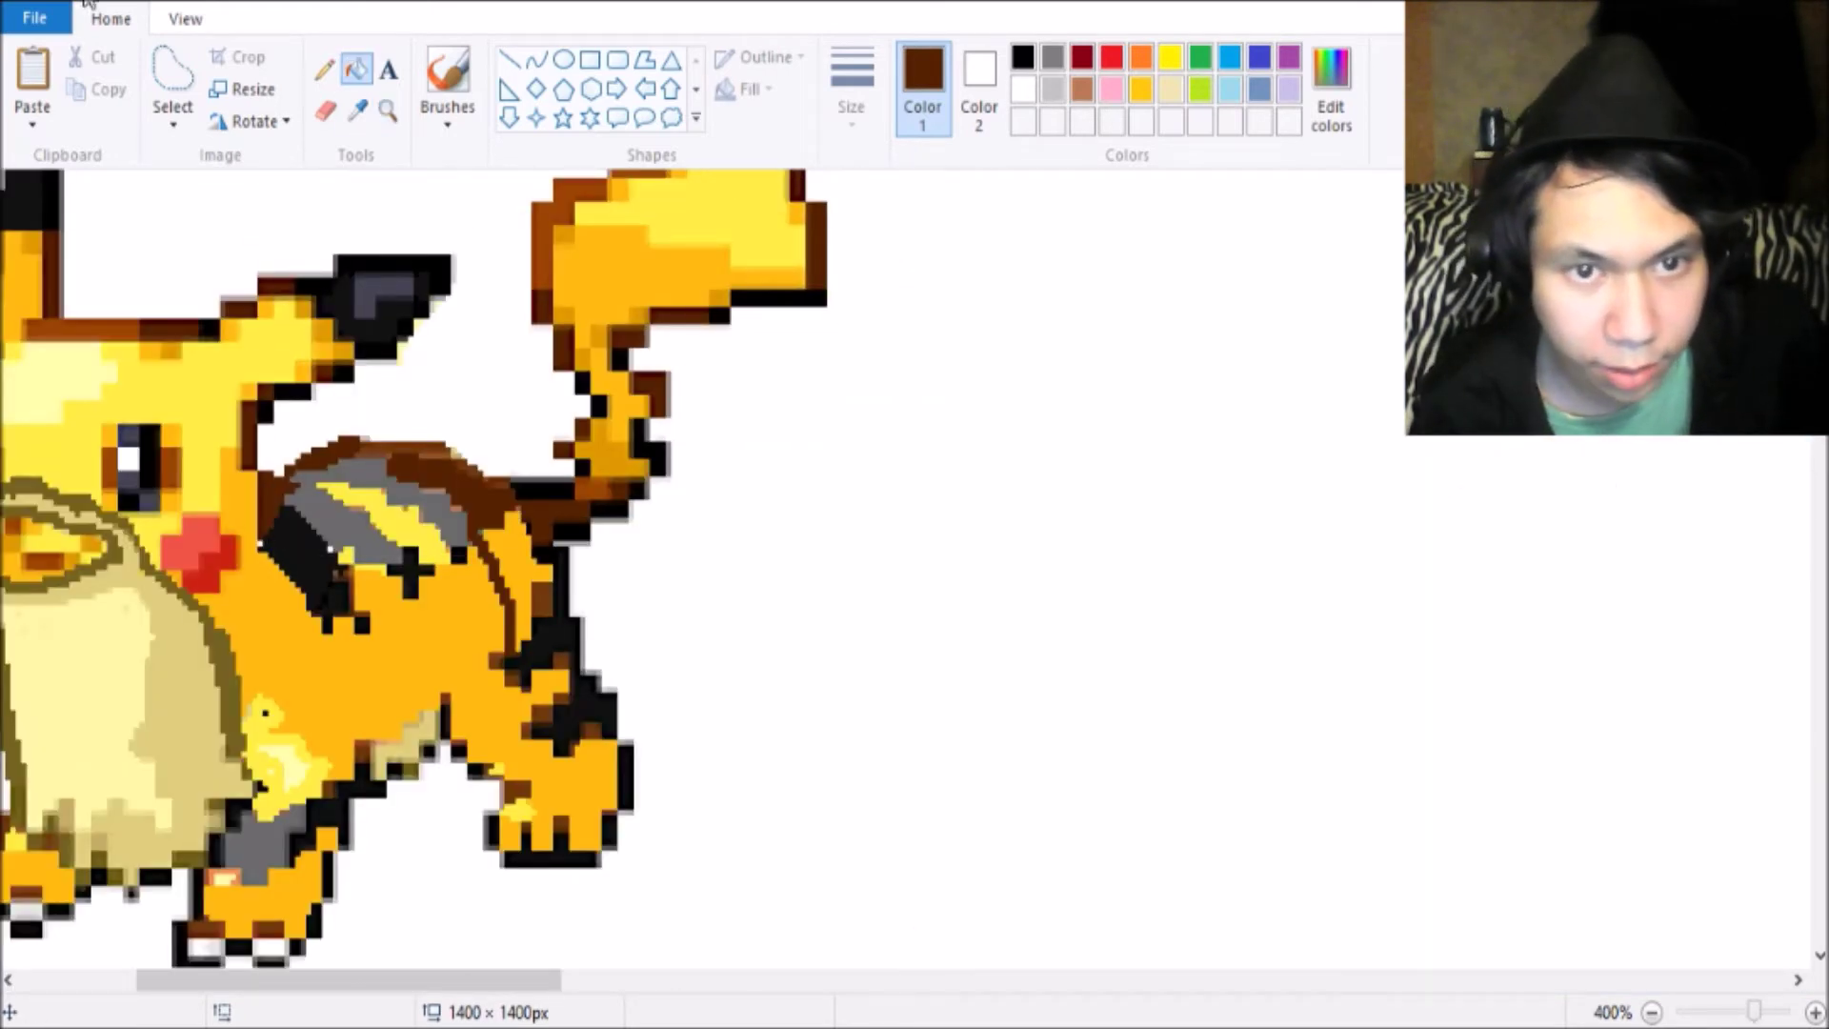
pyautogui.click(84, 2)
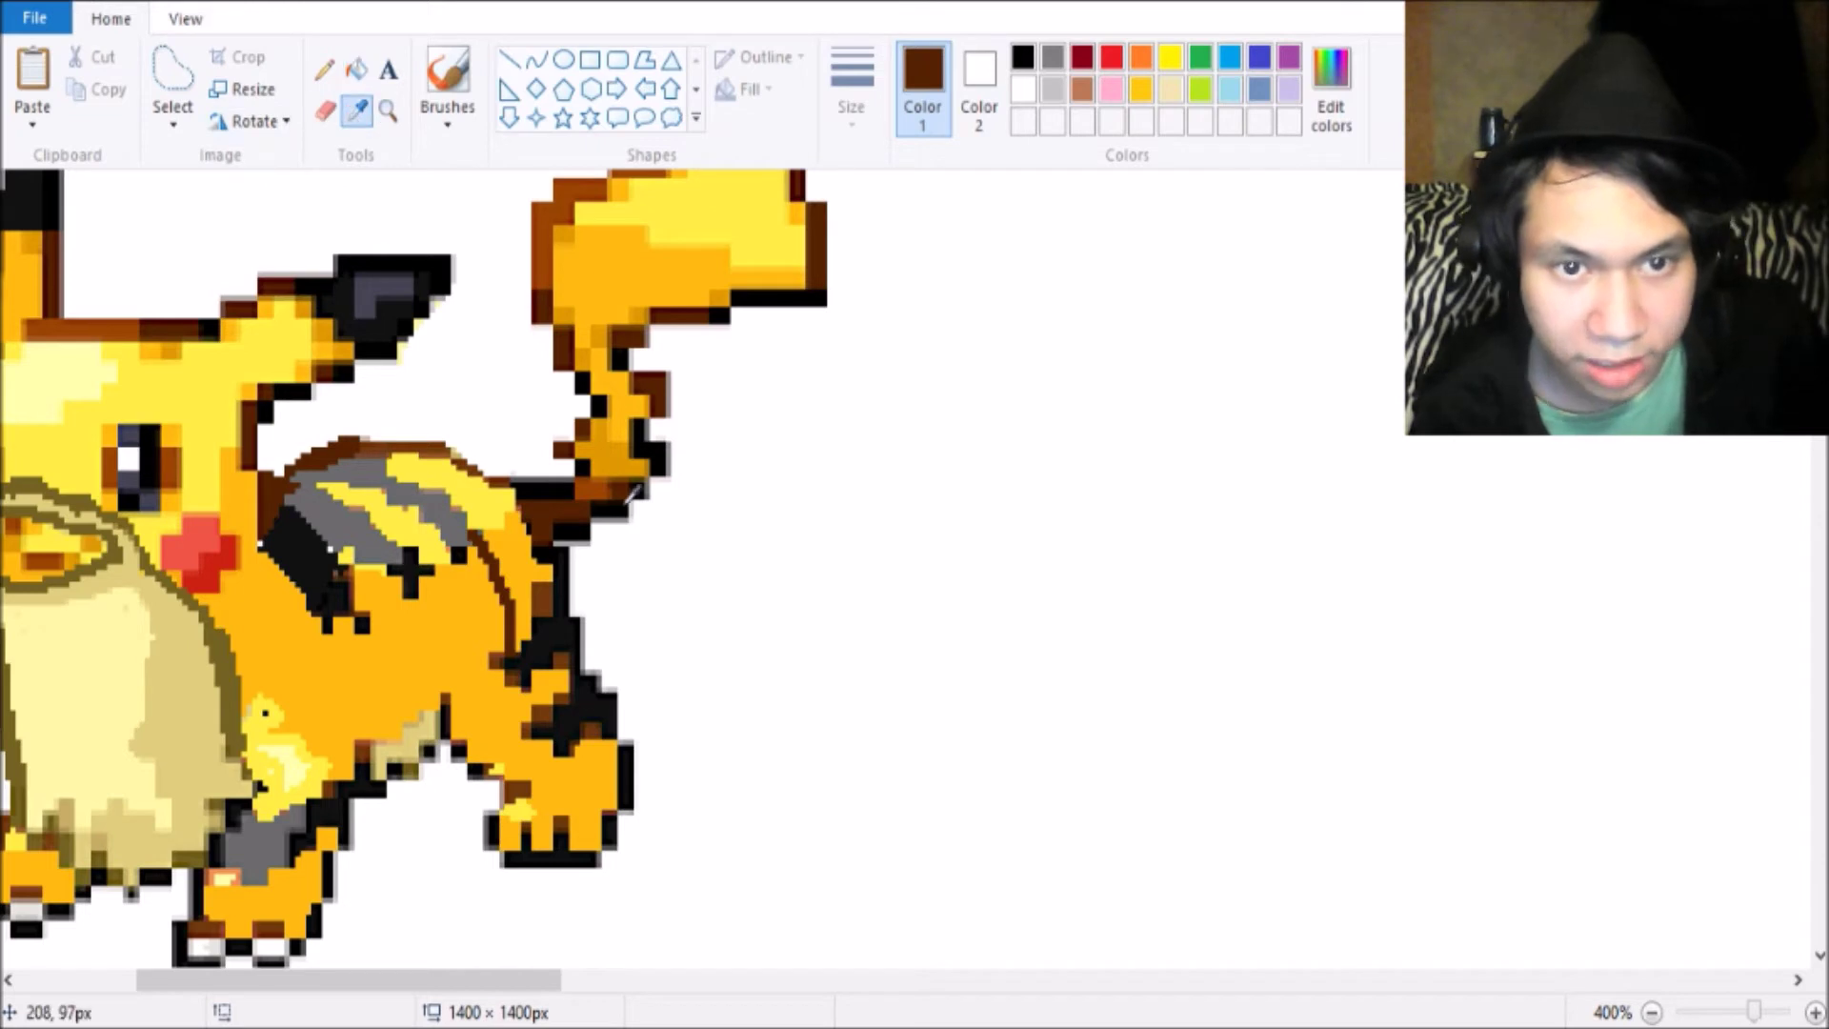
# Fill the rump with the tail base's dark brown and the yellow patch above it with the tail's lighter brown.
pyautogui.click(568, 498)
pyautogui.click(521, 550)
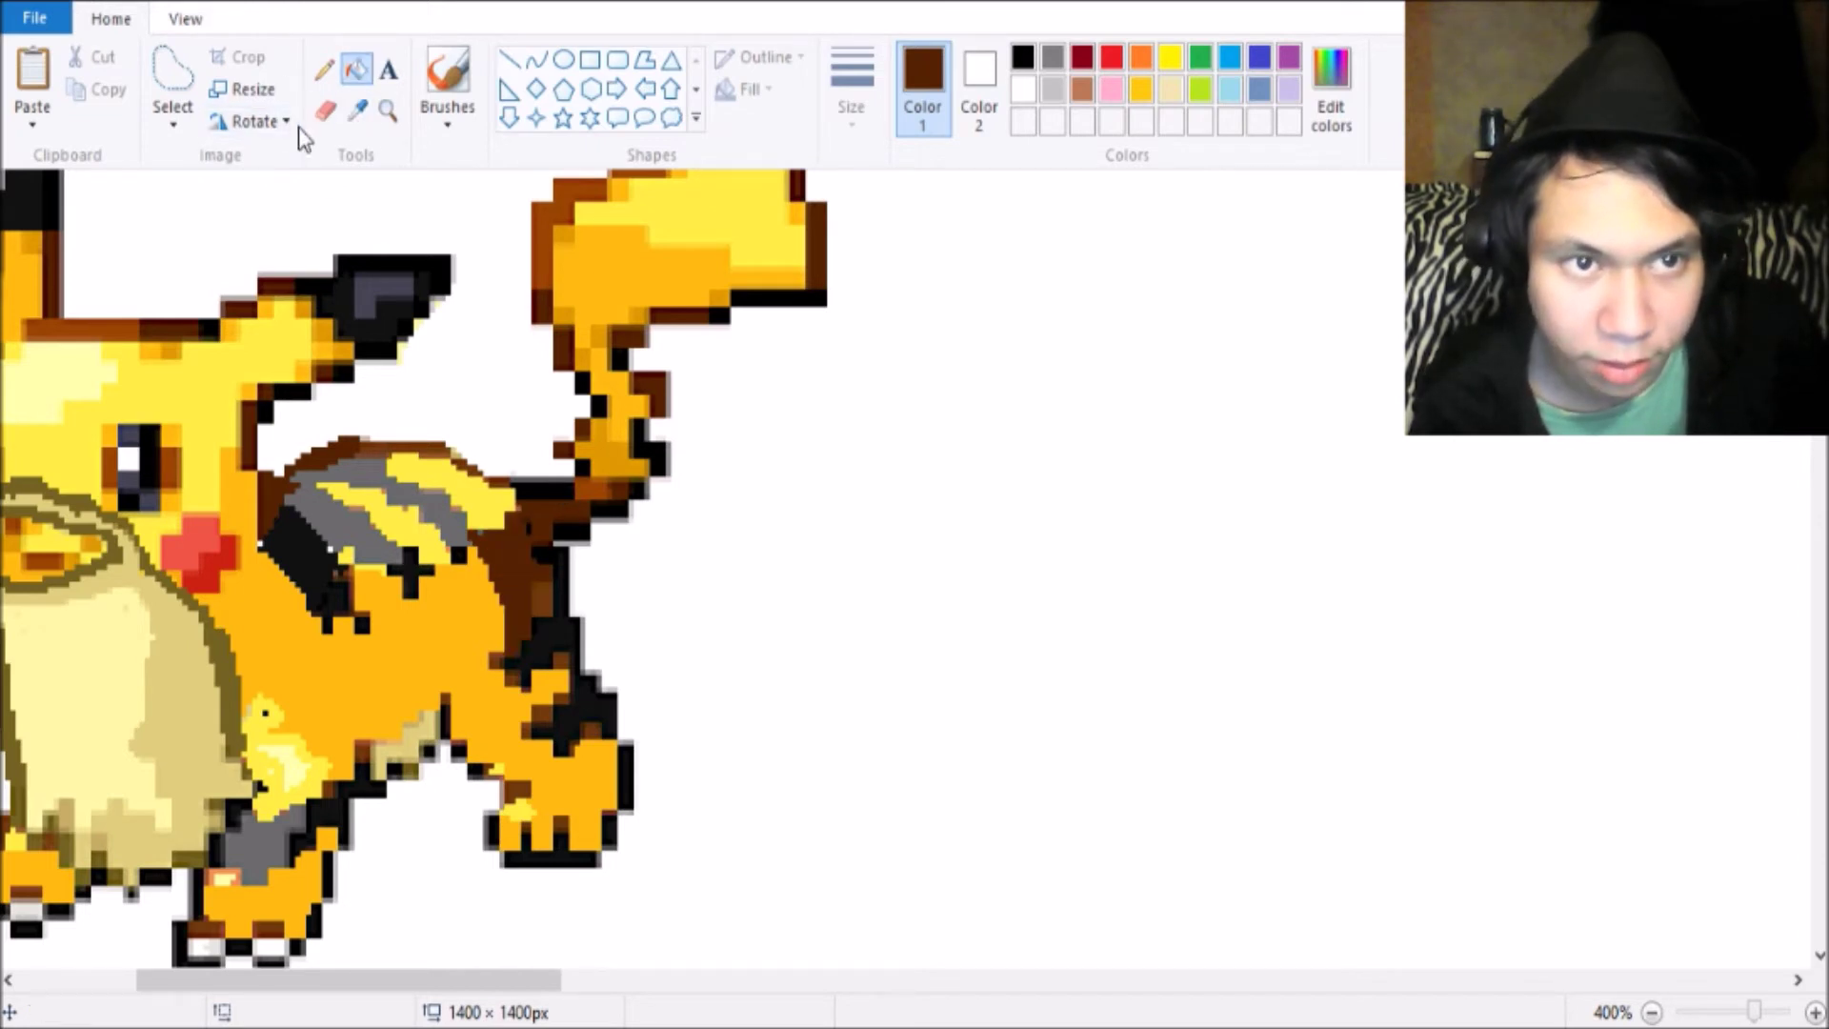
pyautogui.click(360, 116)
pyautogui.click(599, 486)
pyautogui.click(466, 472)
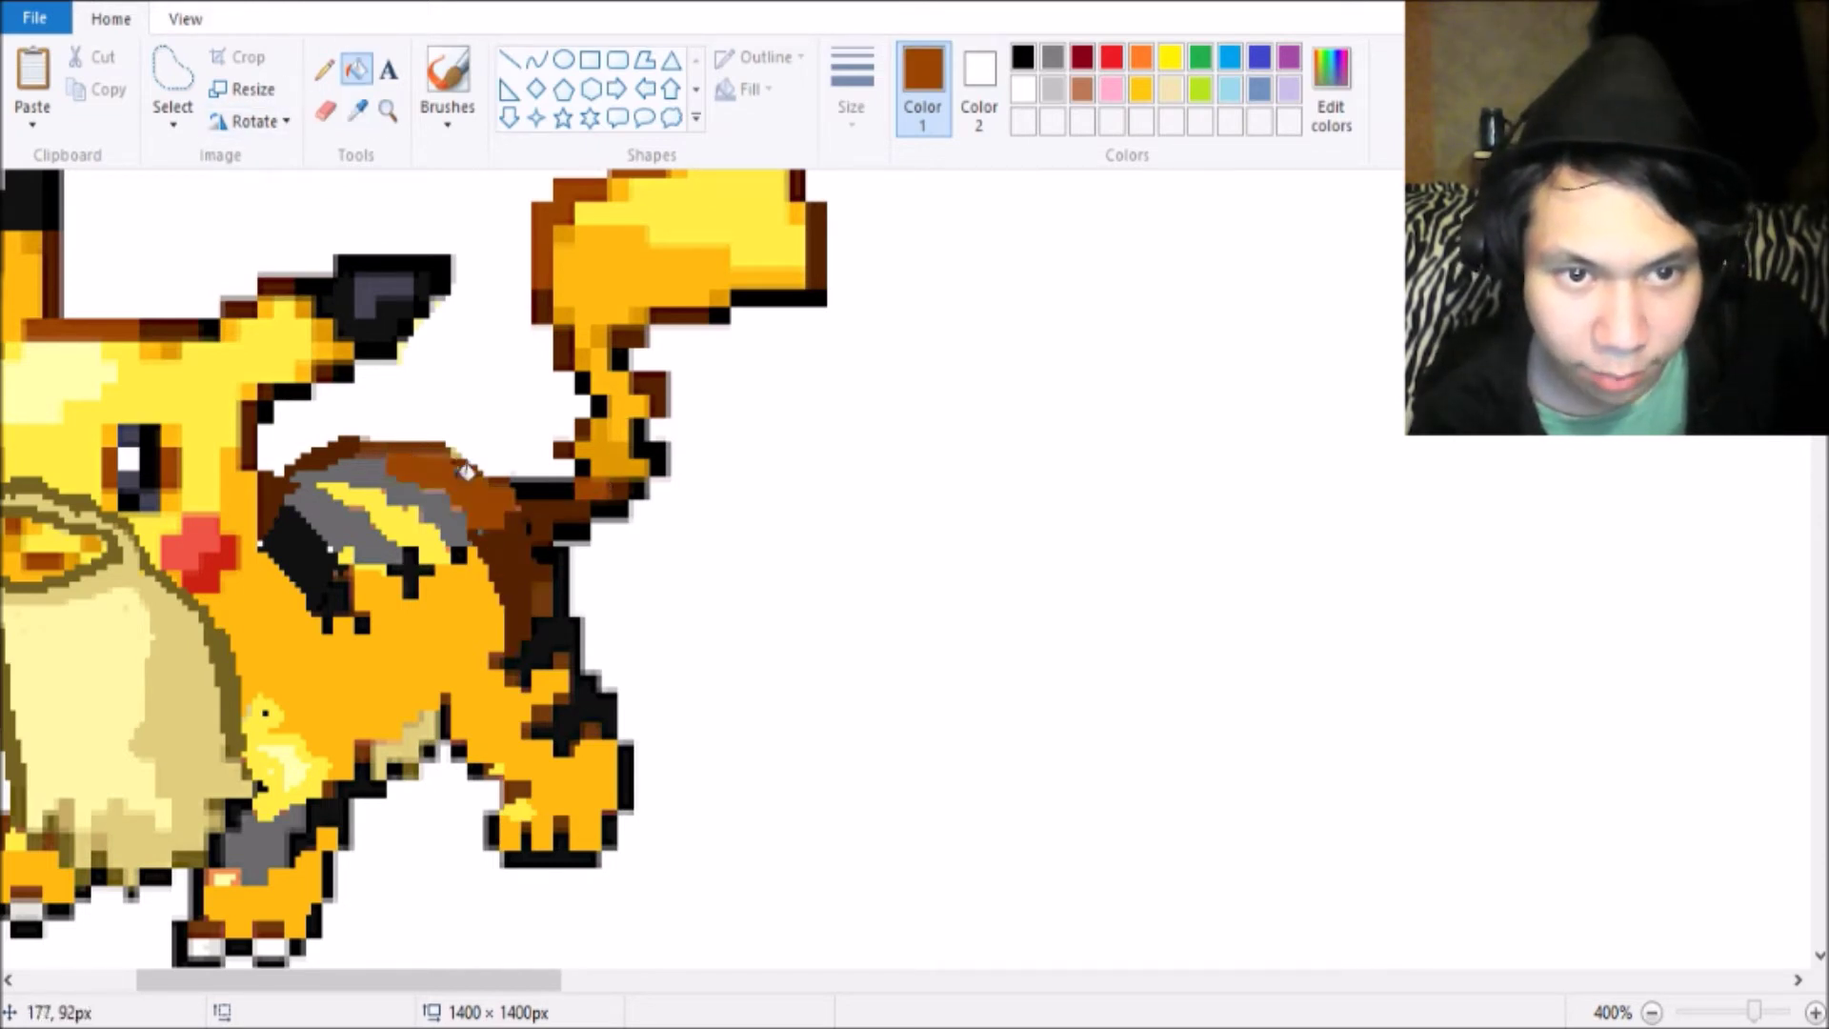
# Examine the brown shading and attached tail on the whole fusion, comparing it with the source sprites.
pyautogui.click(387, 112)
pyautogui.rightClick(258, 359)
pyautogui.rightClick(257, 359)
pyautogui.rightClick(257, 359)
pyautogui.rightClick(134, 271)
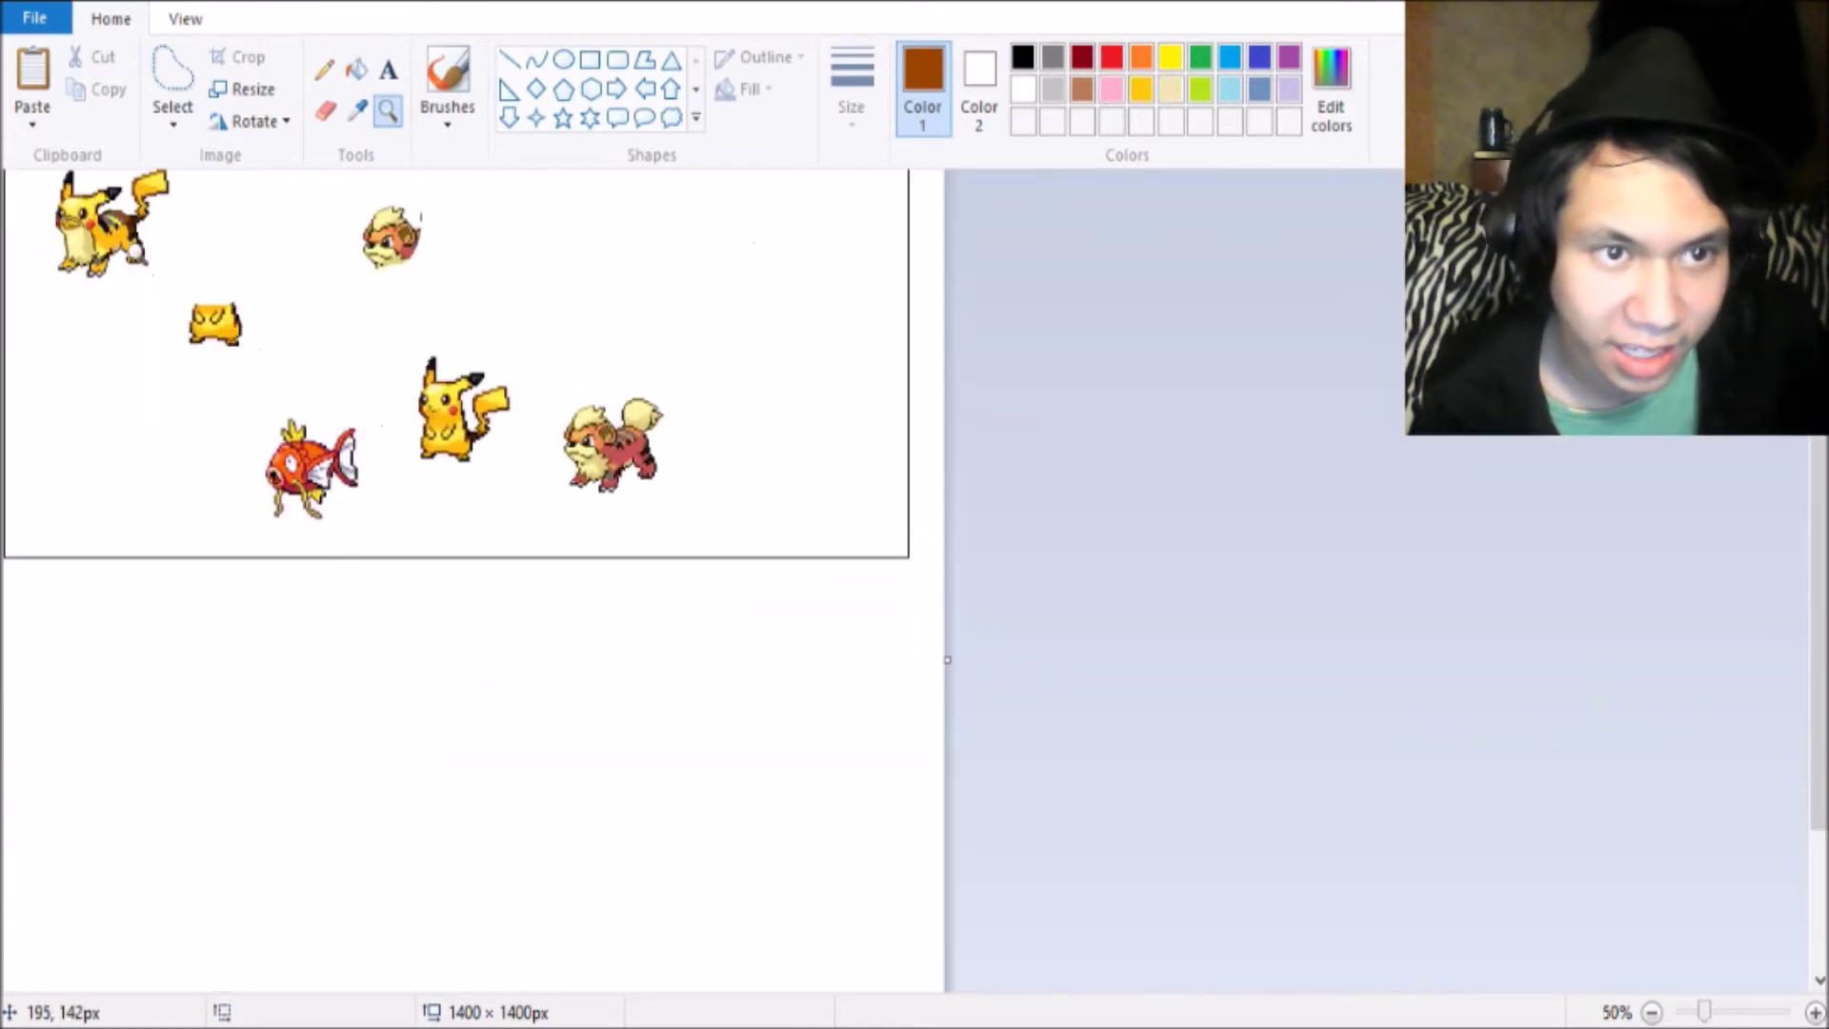
pyautogui.click(116, 213)
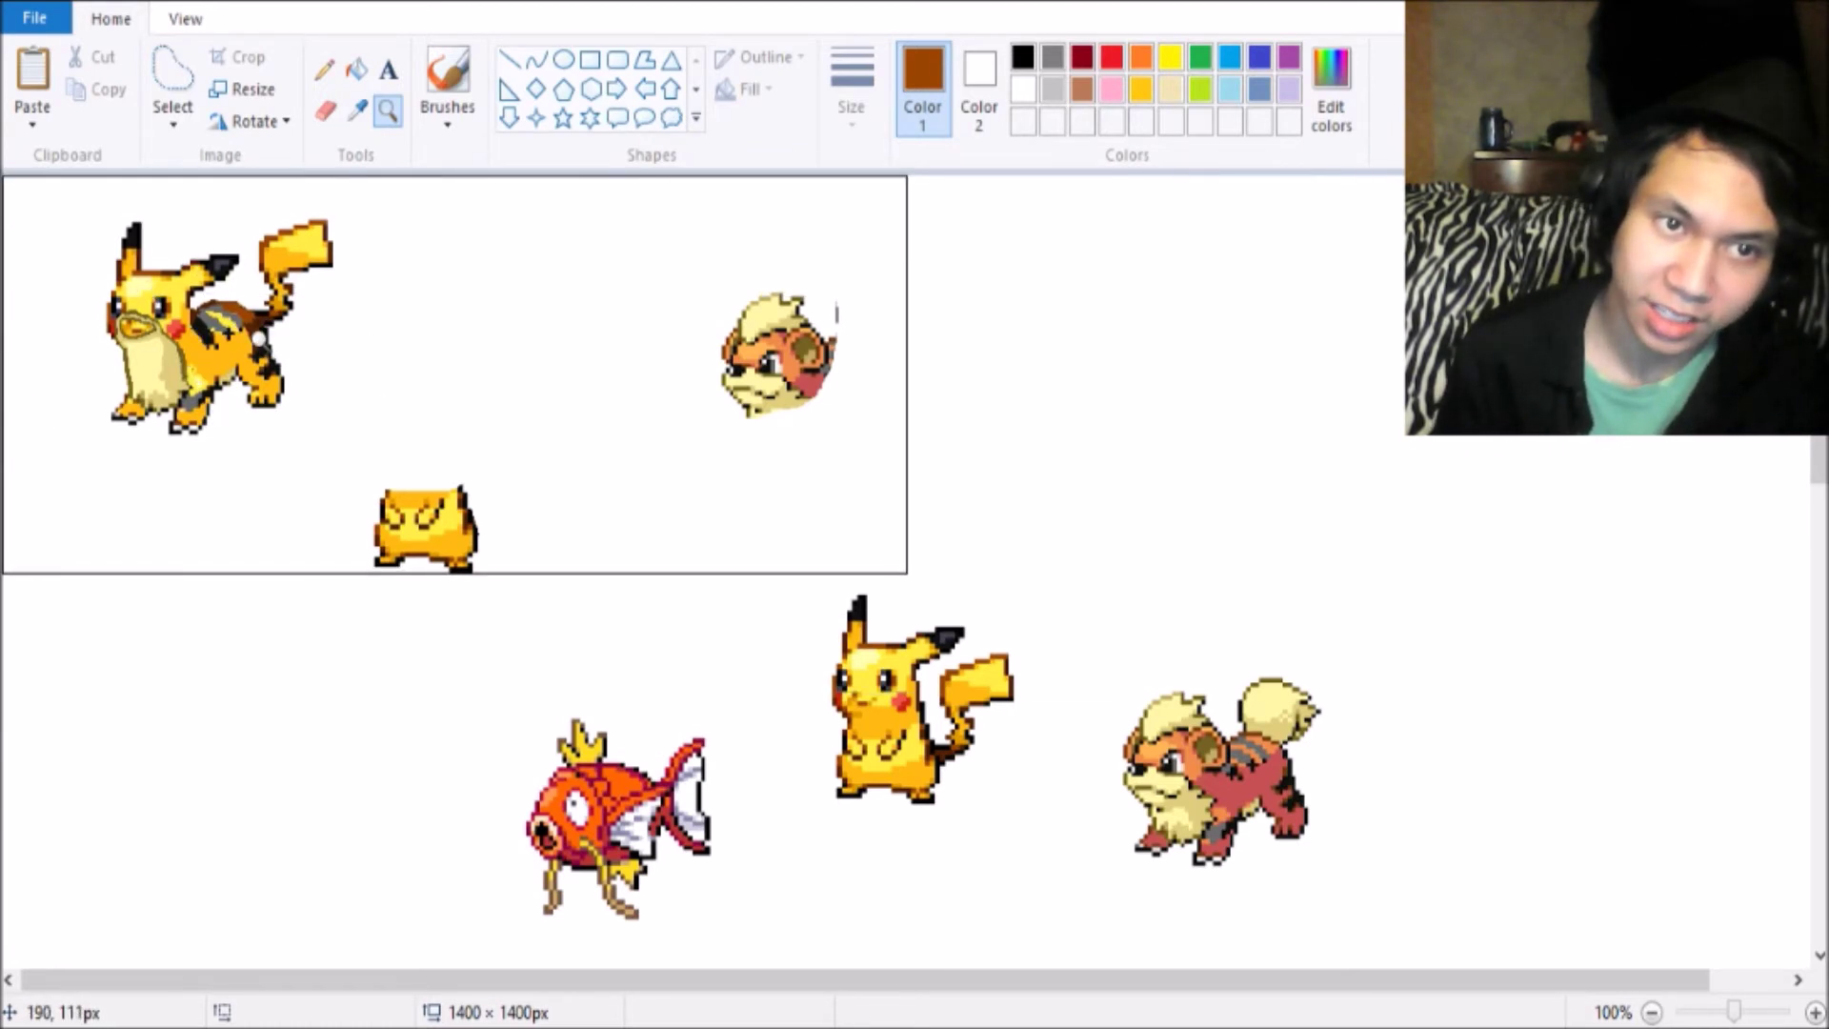
pyautogui.click(207, 341)
pyautogui.click(471, 436)
pyautogui.rightClick(471, 435)
pyautogui.rightClick(443, 402)
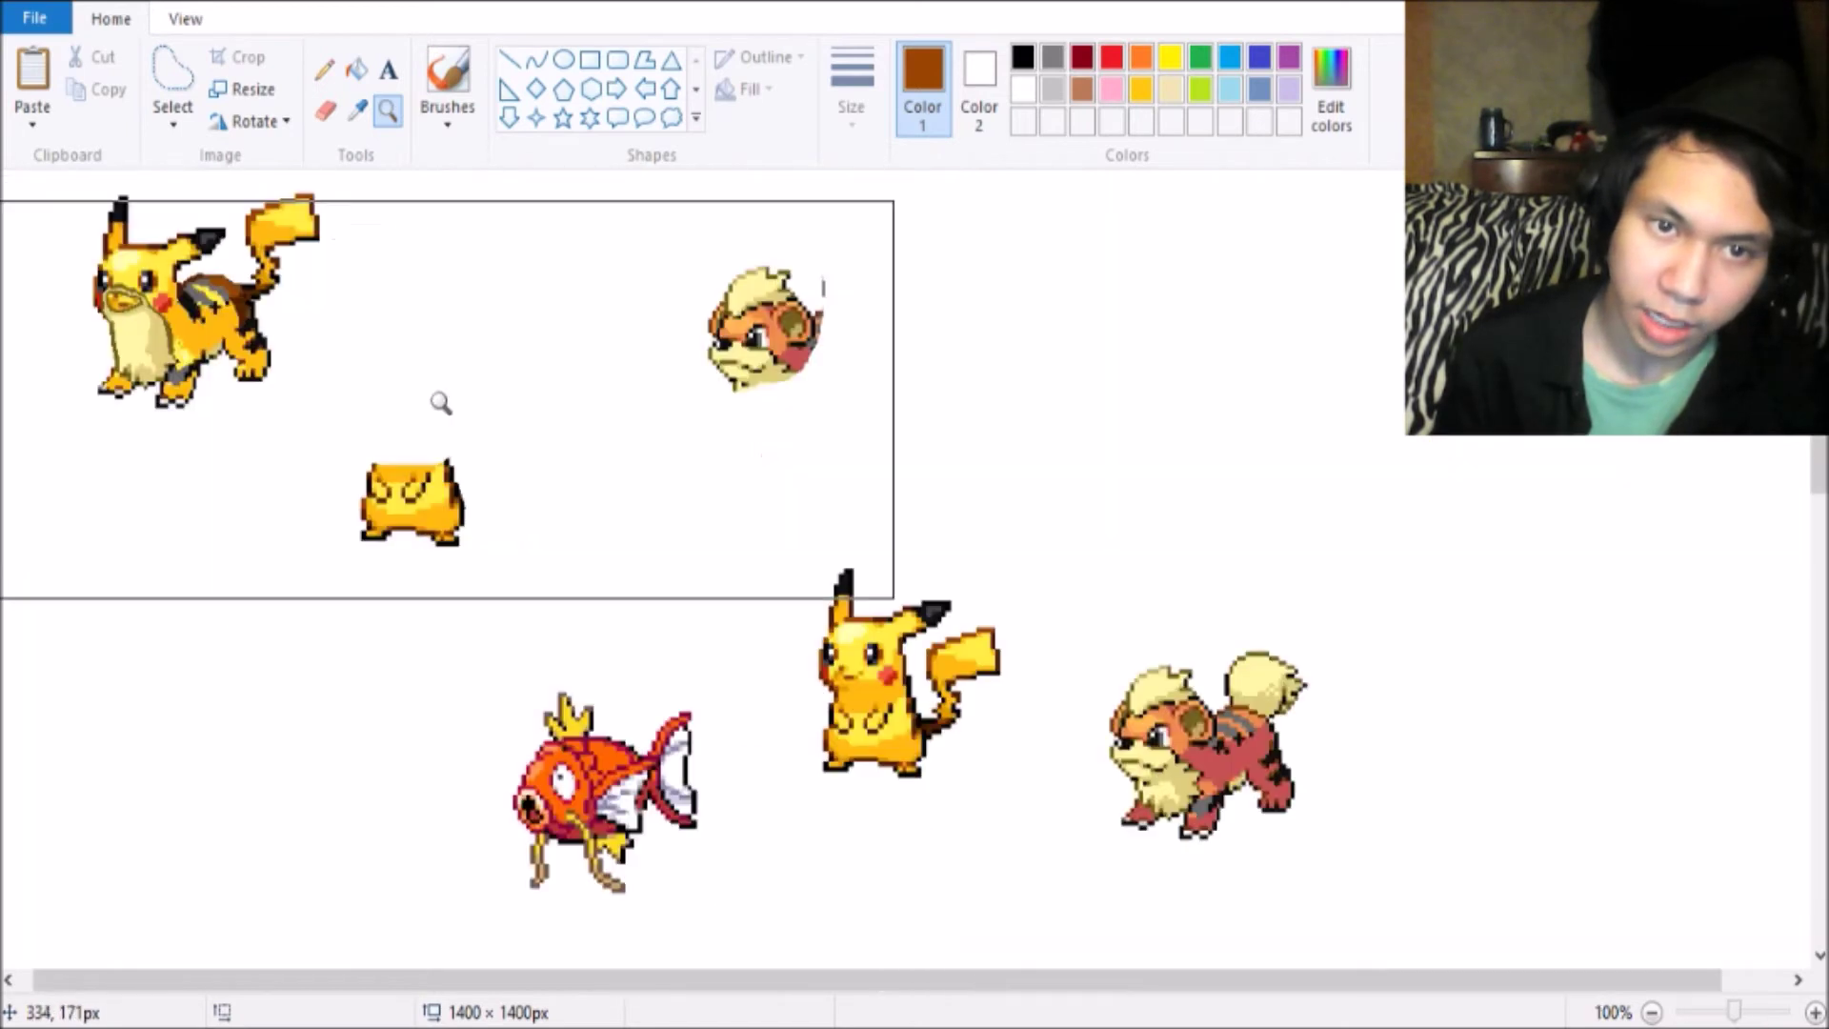
pyautogui.rightClick(443, 402)
pyautogui.click(144, 274)
pyautogui.click(145, 275)
pyautogui.click(278, 298)
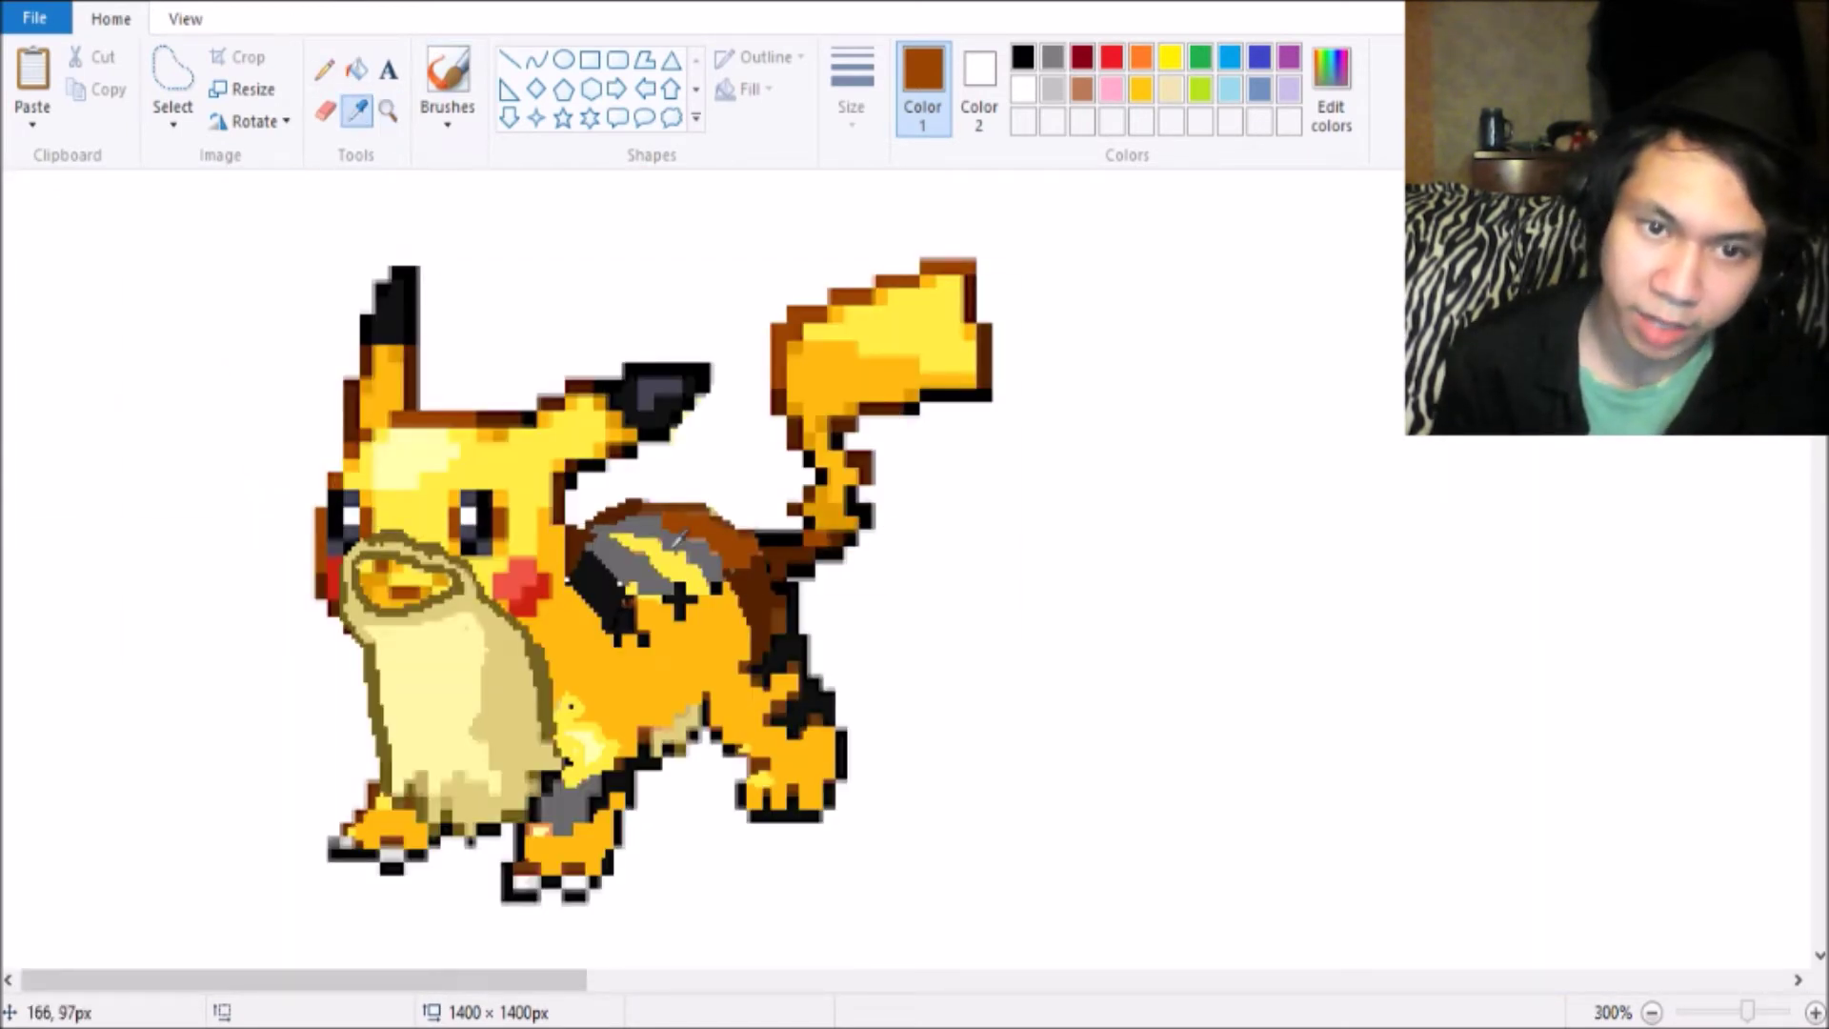
# Fill the chest fur's shaded side with the rump's dark brown and its light area with the back's lighter brown.
pyautogui.click(780, 584)
pyautogui.click(515, 703)
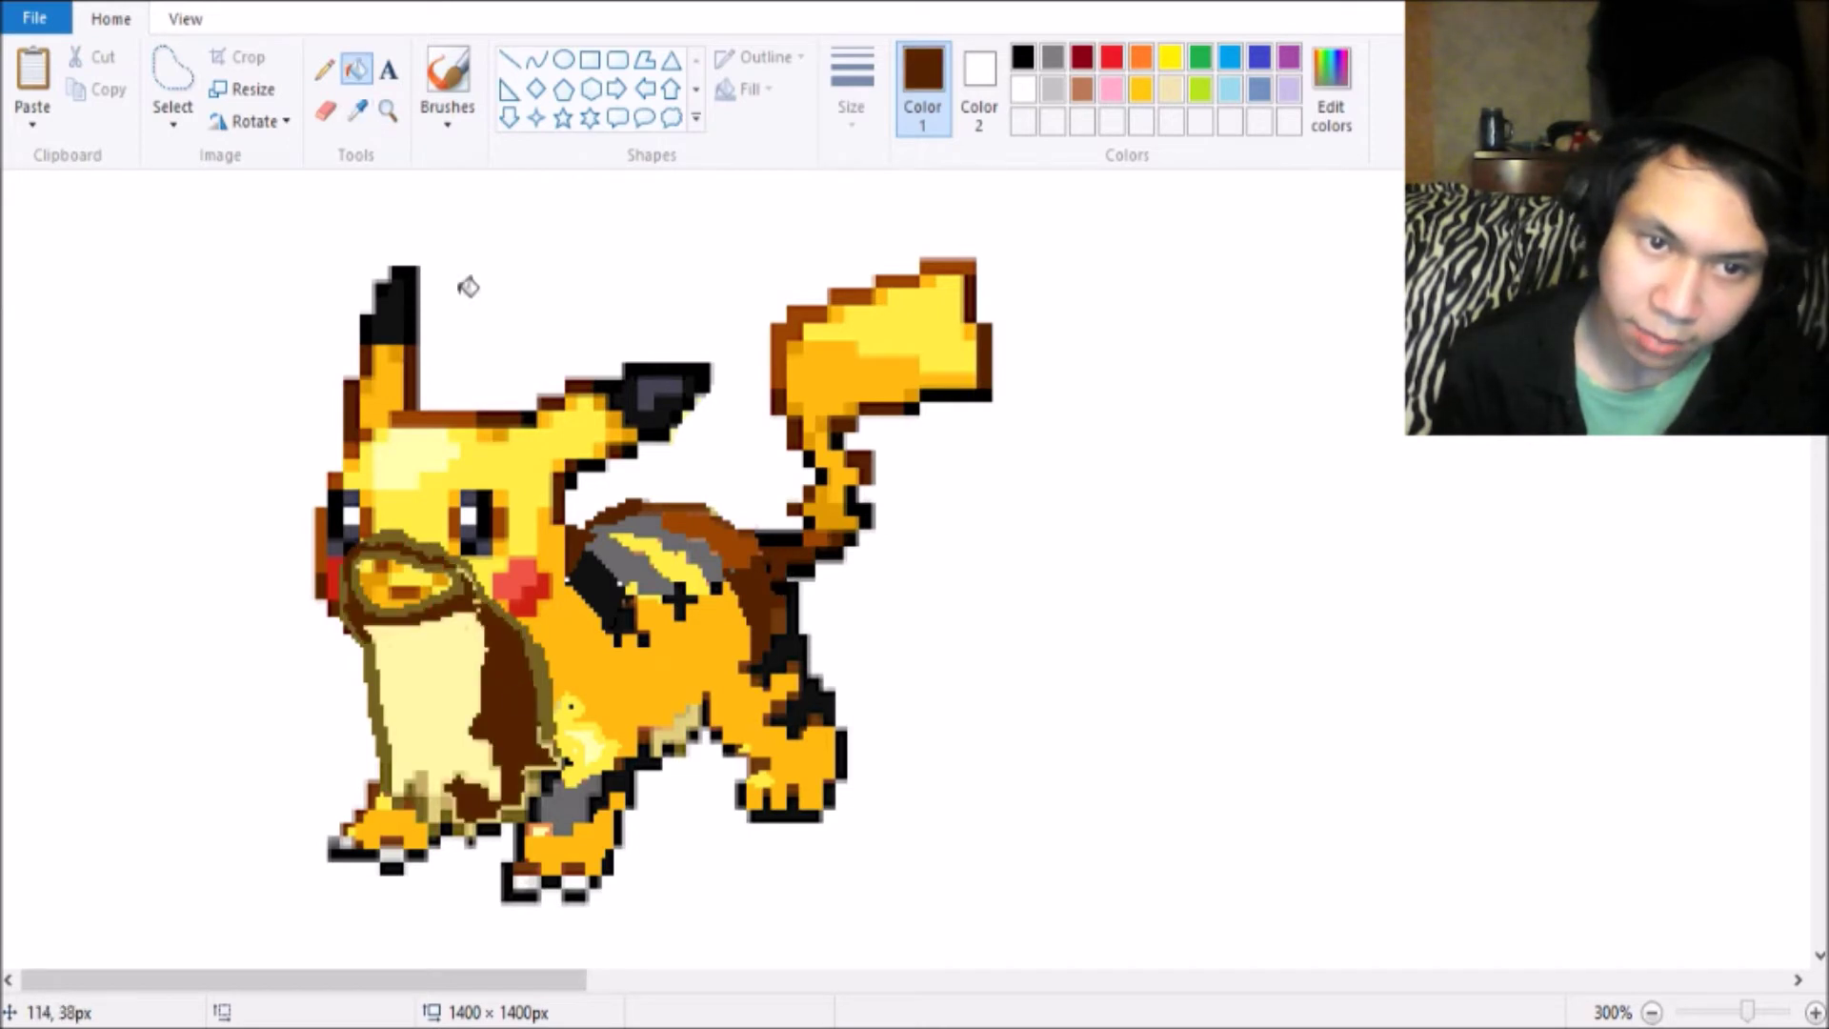
pyautogui.click(731, 517)
pyautogui.click(472, 659)
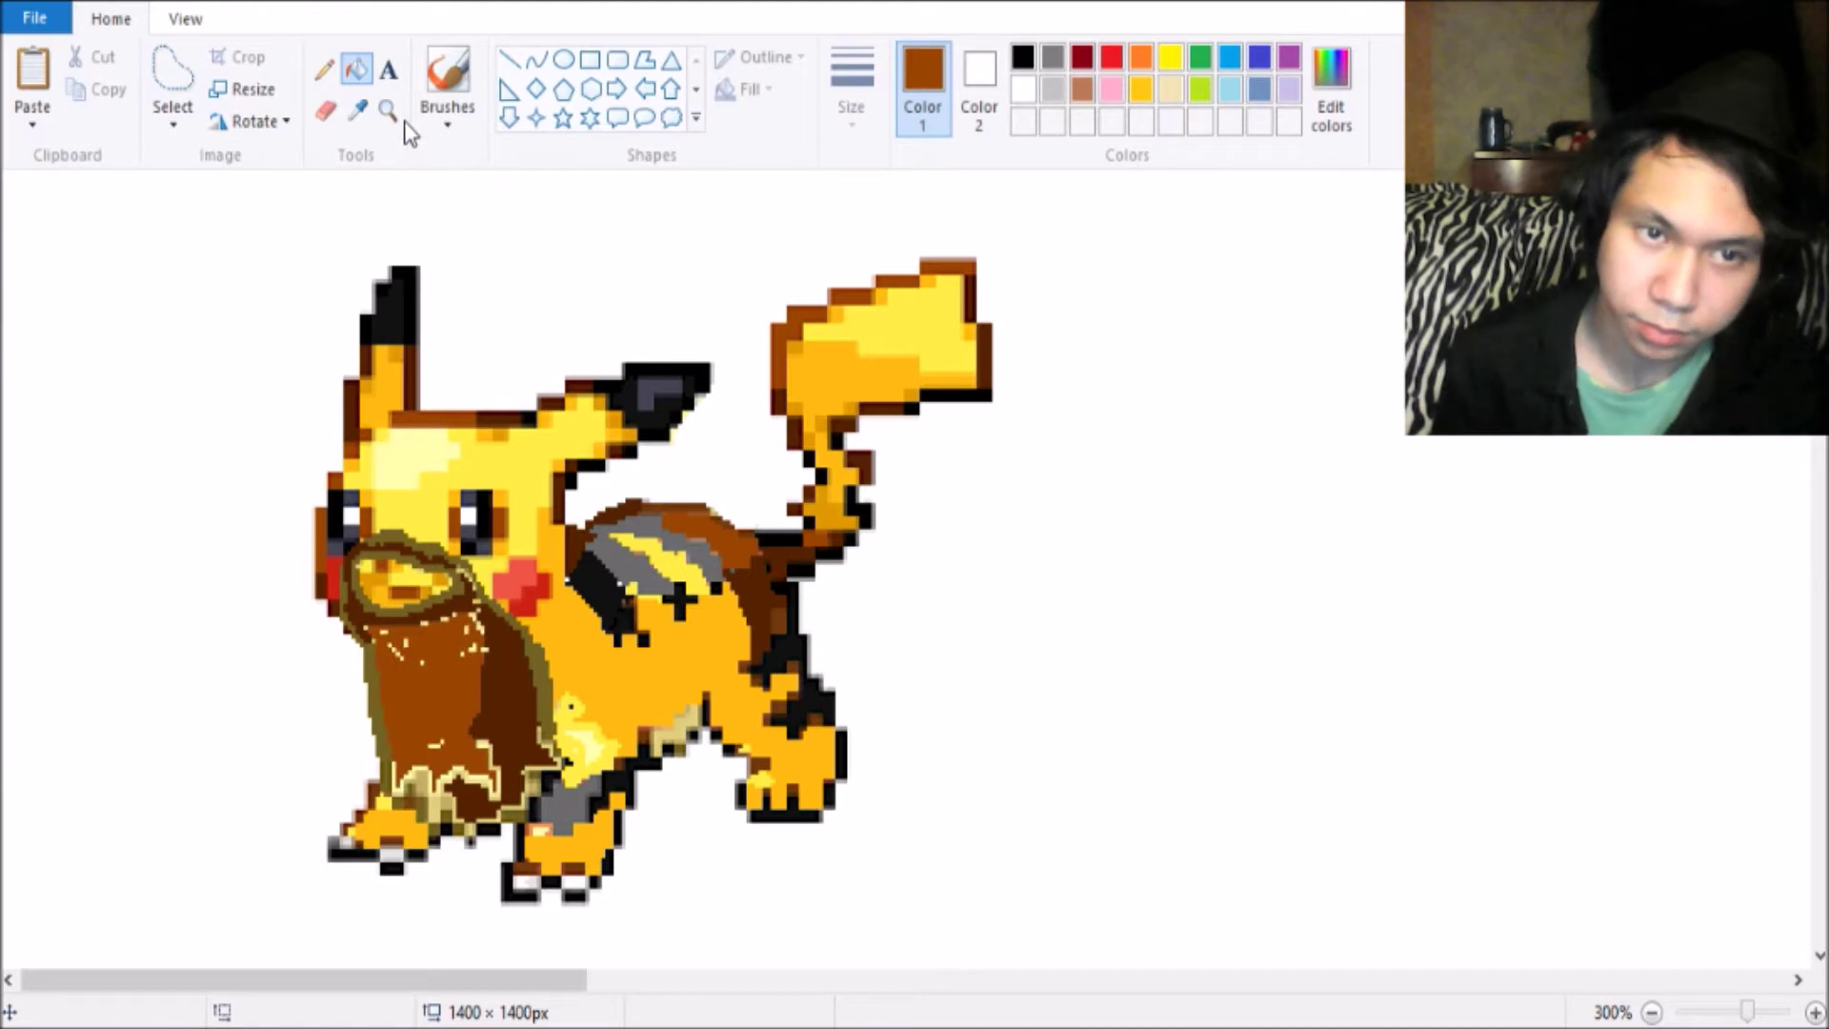
# Paint over the leftover beige specks and streaks in the fur's lighter area with its lighter brown.
pyautogui.click(360, 114)
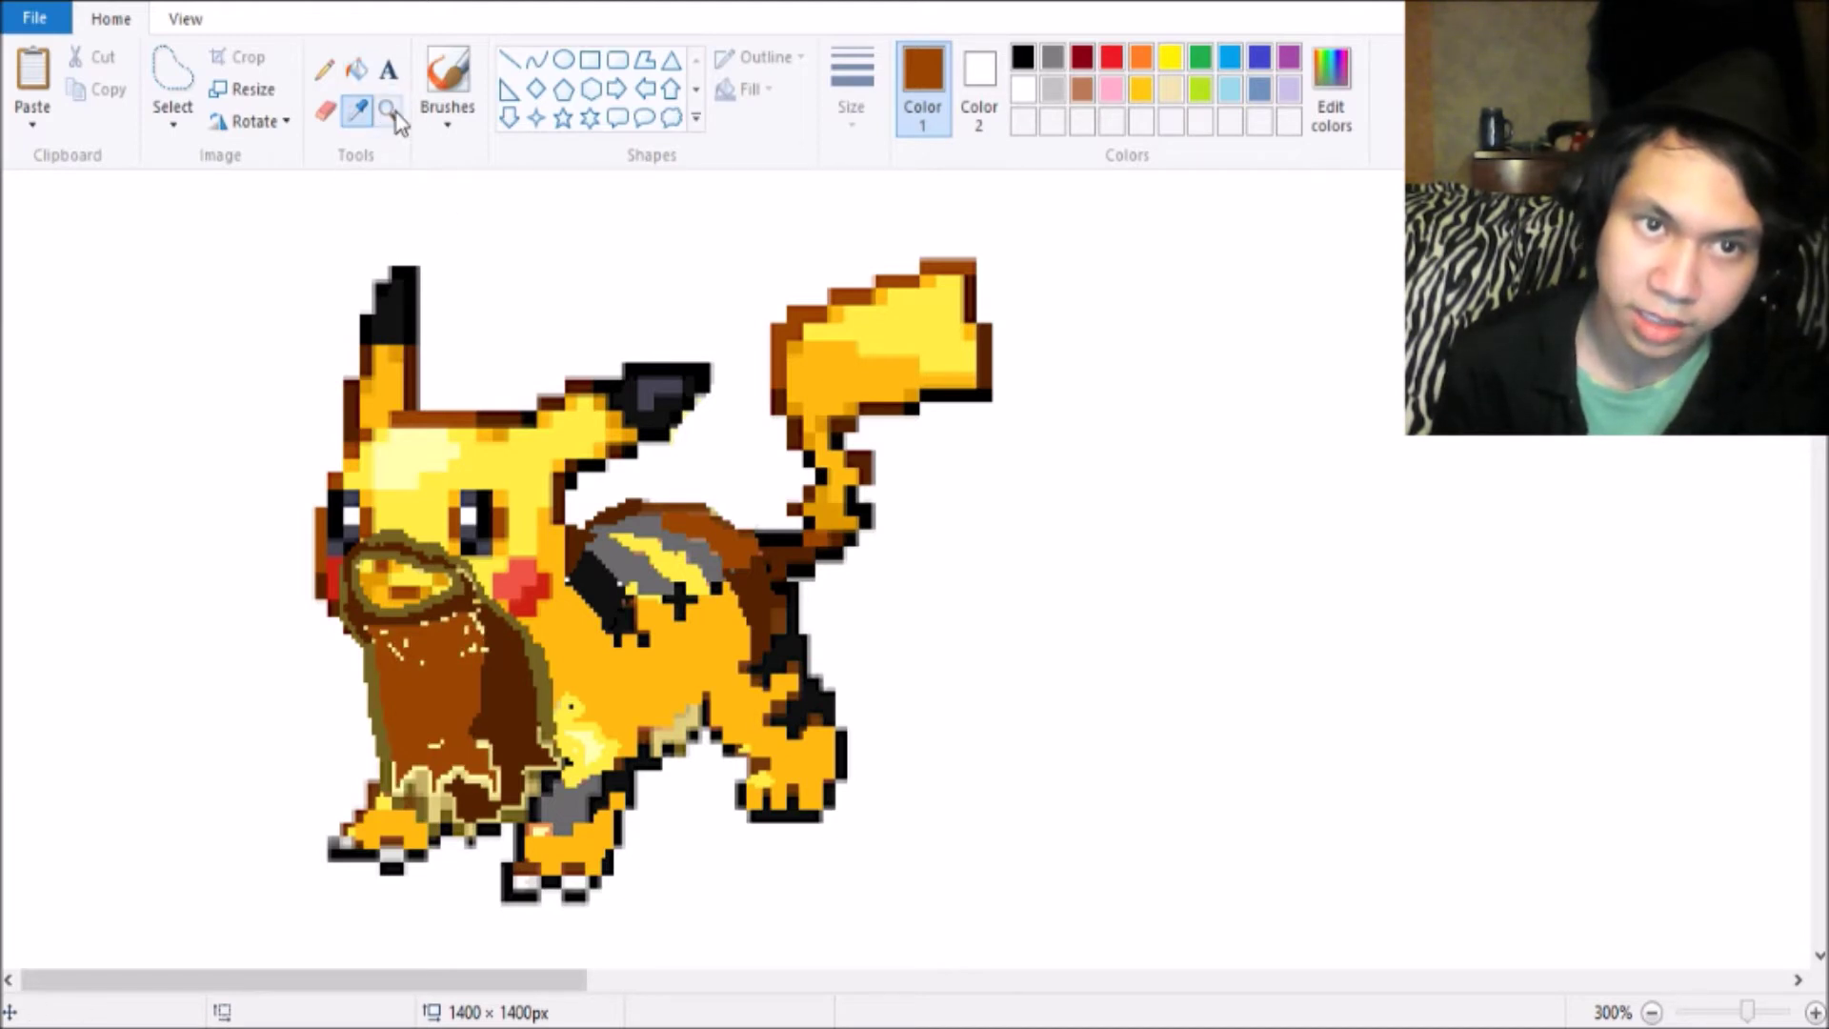
pyautogui.click(391, 113)
pyautogui.rightClick(268, 322)
pyautogui.rightClick(269, 322)
pyautogui.rightClick(268, 322)
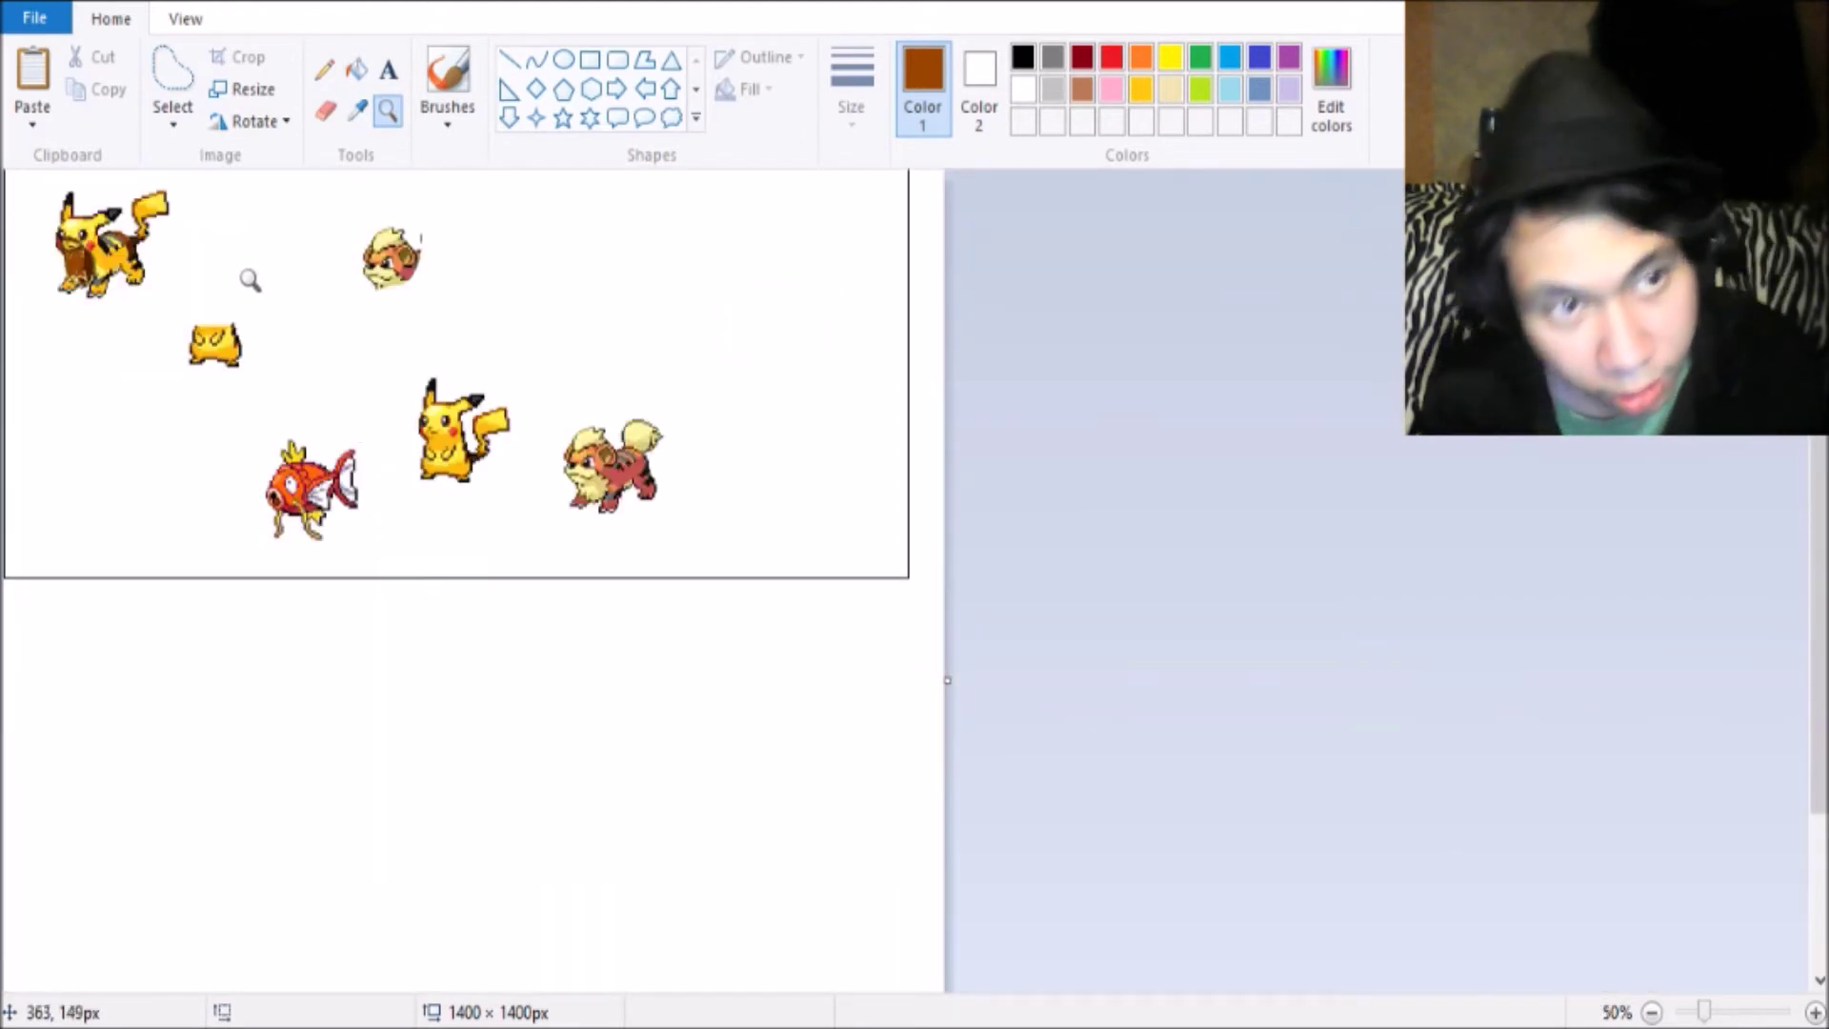
pyautogui.click(251, 279)
pyautogui.click(229, 315)
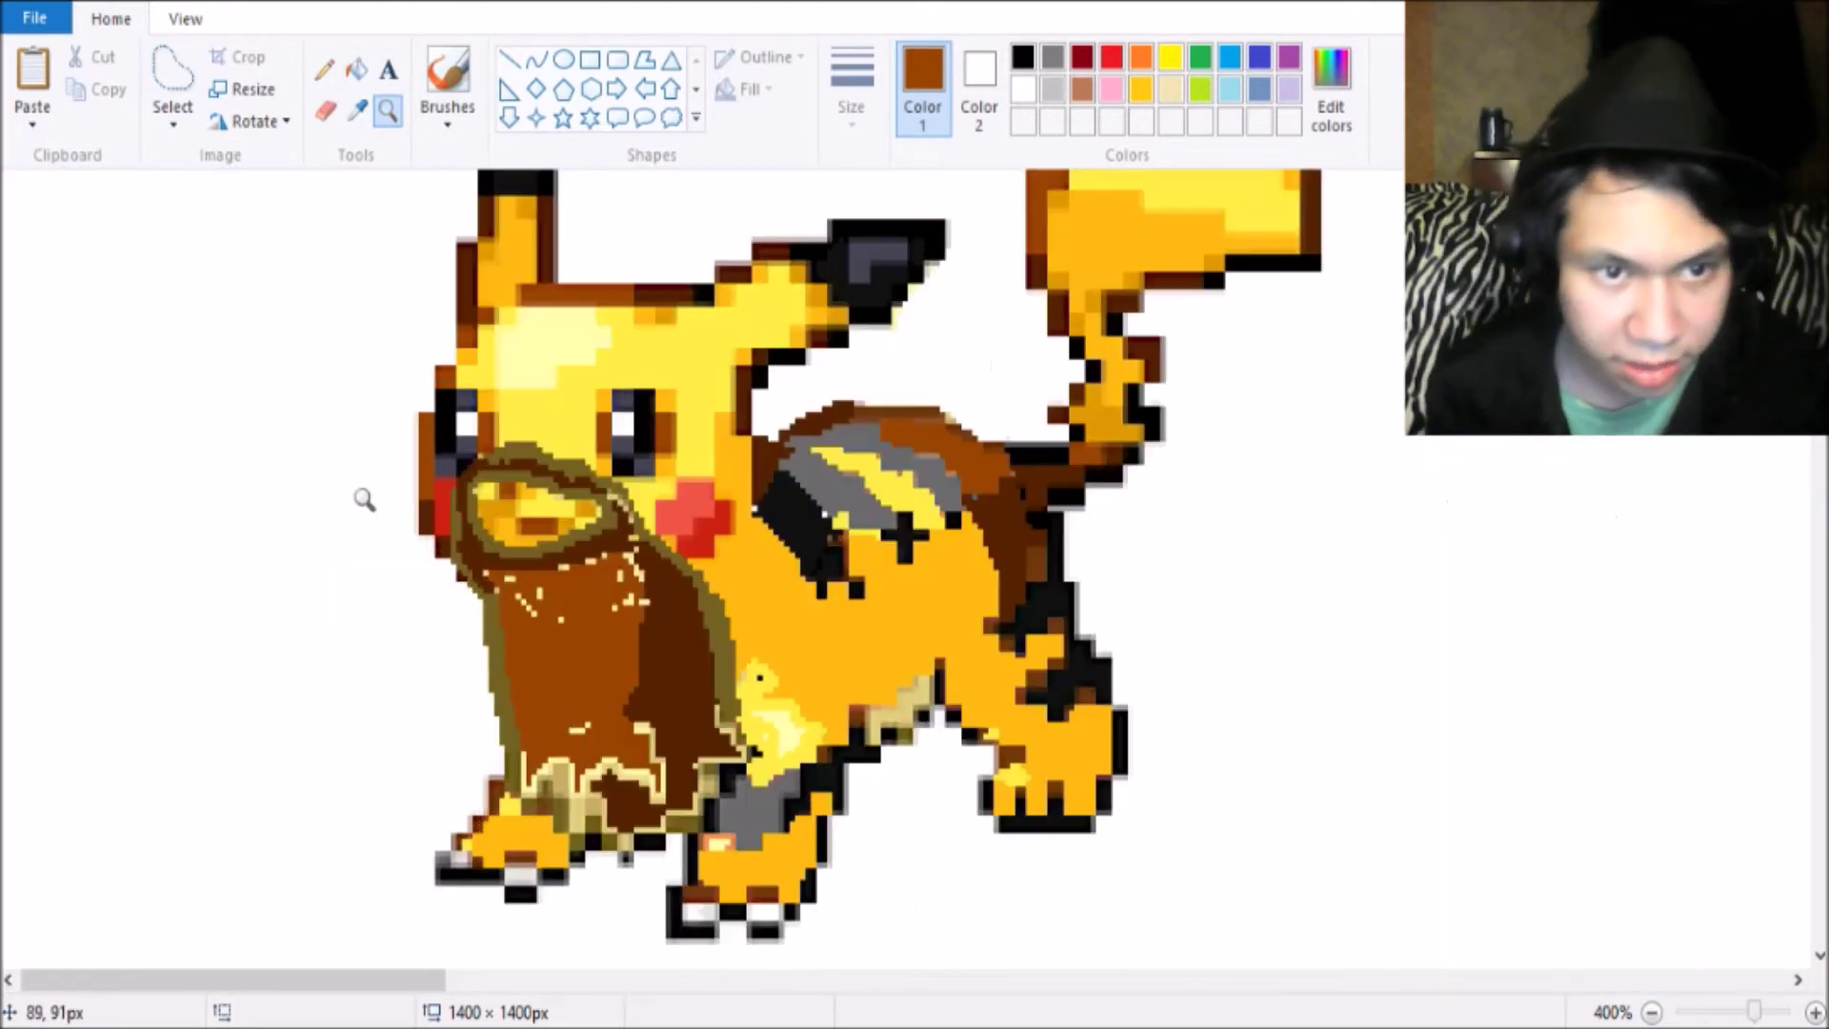
pyautogui.click(328, 111)
pyautogui.click(359, 112)
pyautogui.rightClick(600, 709)
pyautogui.moveTo(580, 724); pyautogui.dragTo(644, 564)
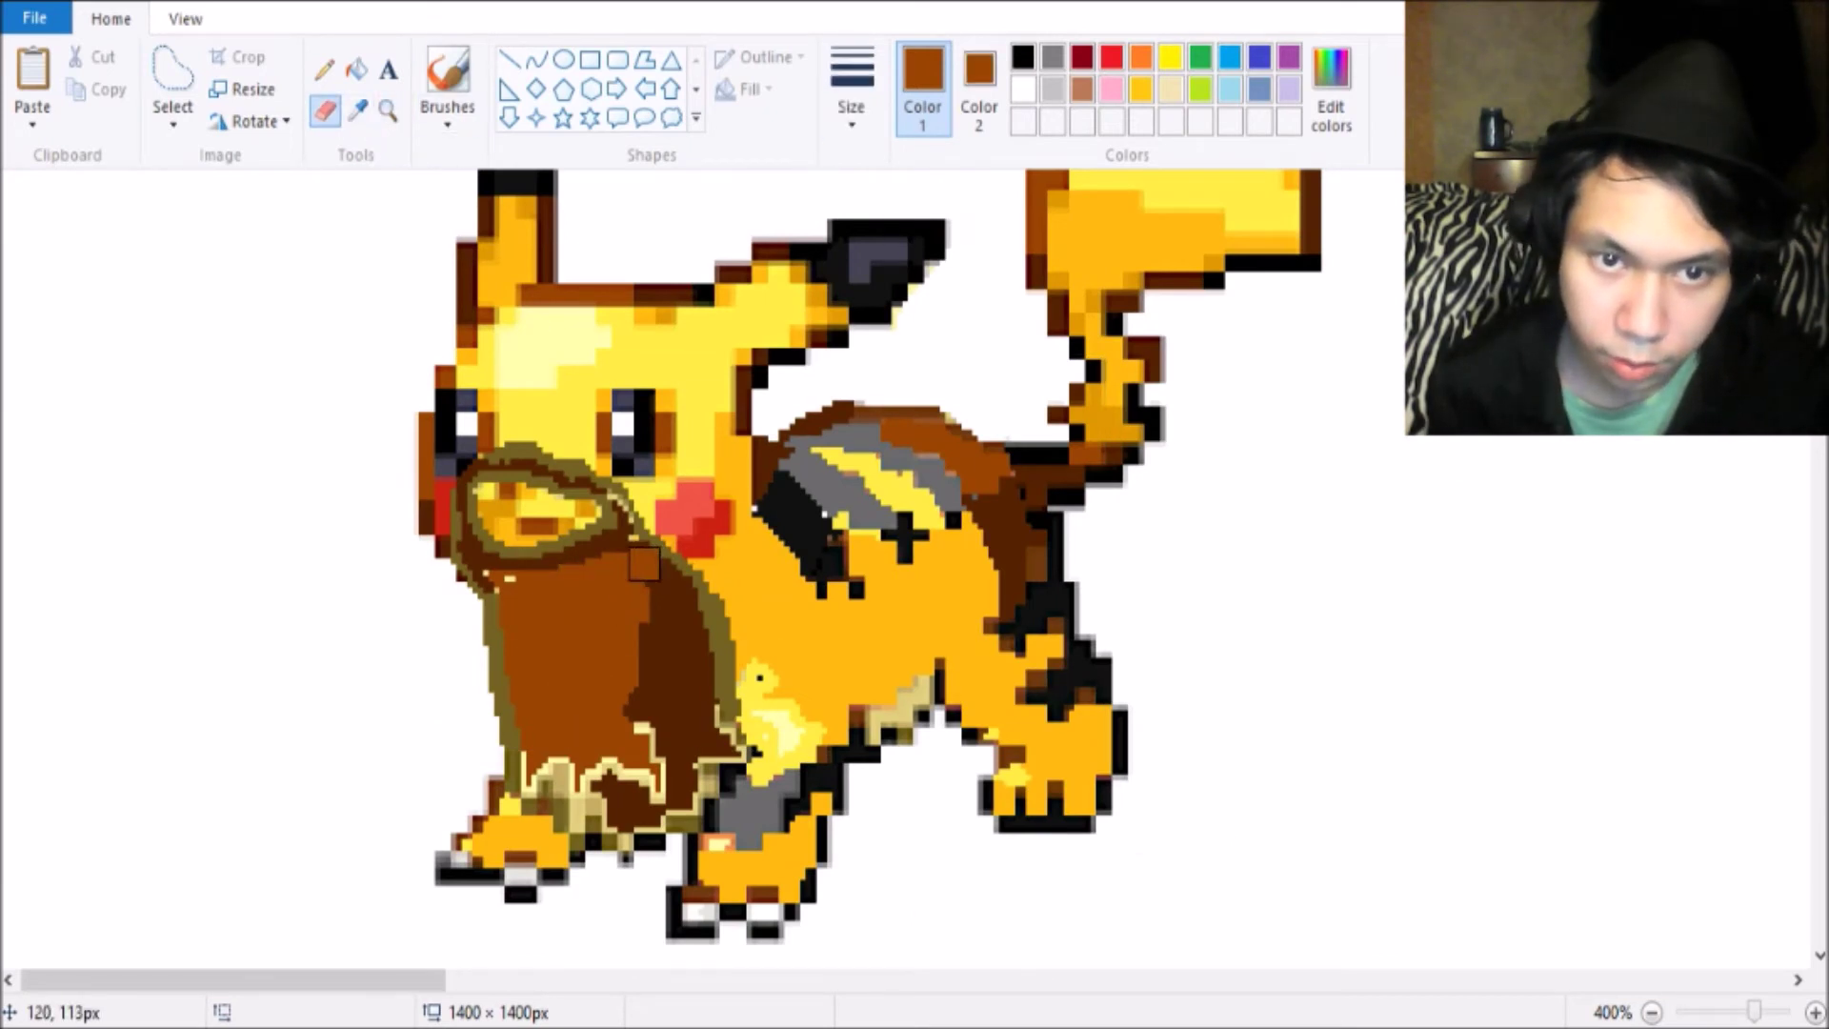
pyautogui.moveTo(584, 769)
pyautogui.mouseDown()
pyautogui.moveTo(622, 832)
pyautogui.moveTo(654, 791)
pyautogui.moveTo(591, 762)
pyautogui.mouseUp()
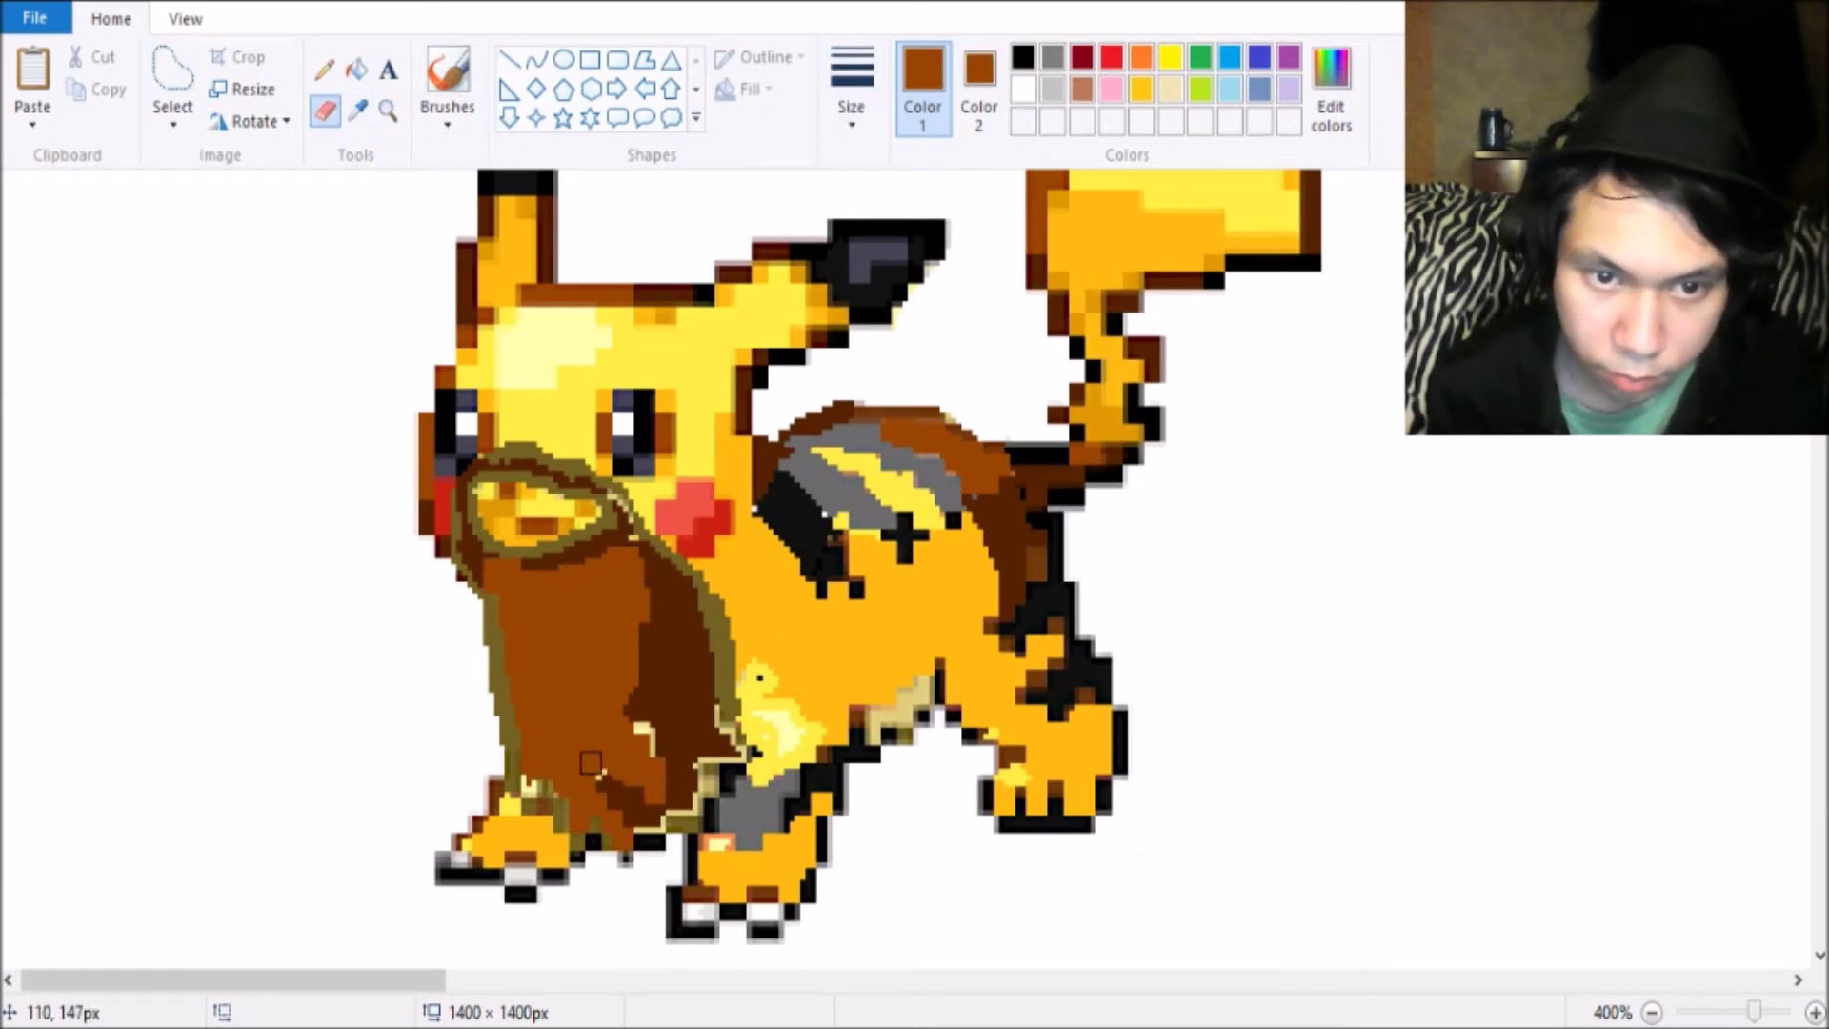
# Paint over the beige remnants on the fur's shaded side with its dark brown.
pyautogui.click(358, 111)
pyautogui.click(623, 487)
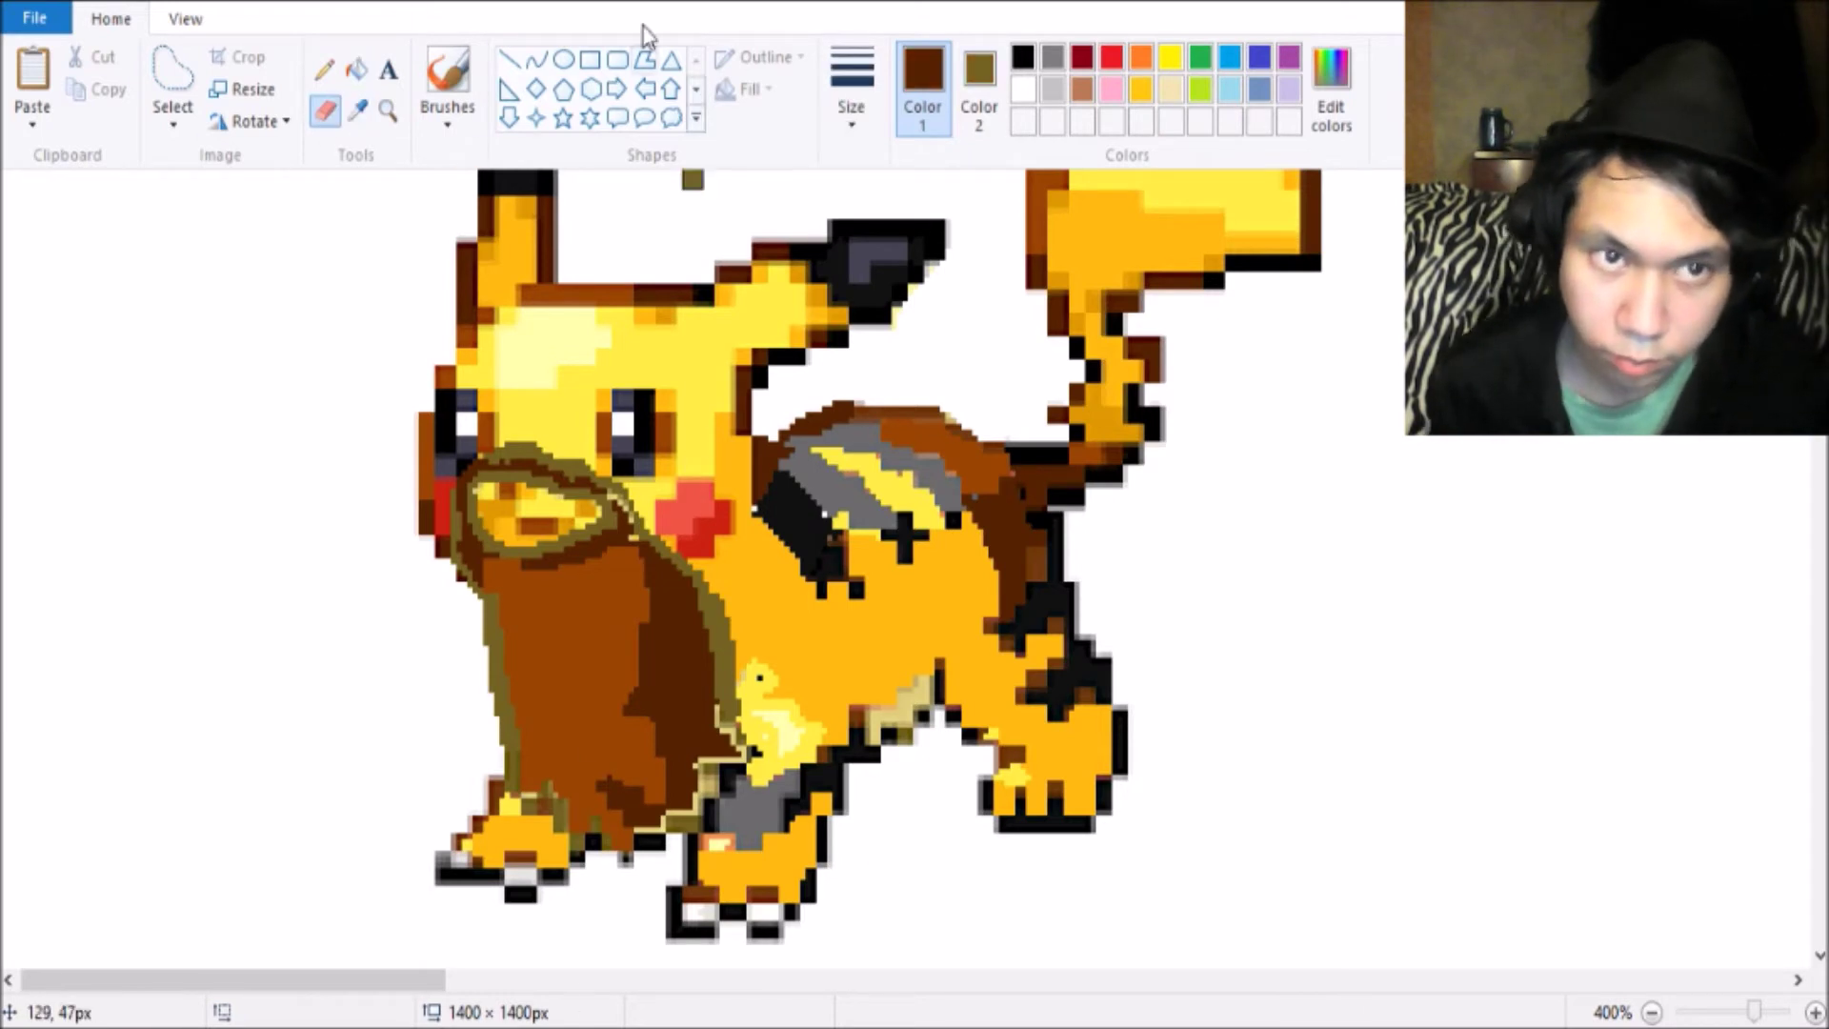
pyautogui.click(359, 112)
pyautogui.rightClick(725, 739)
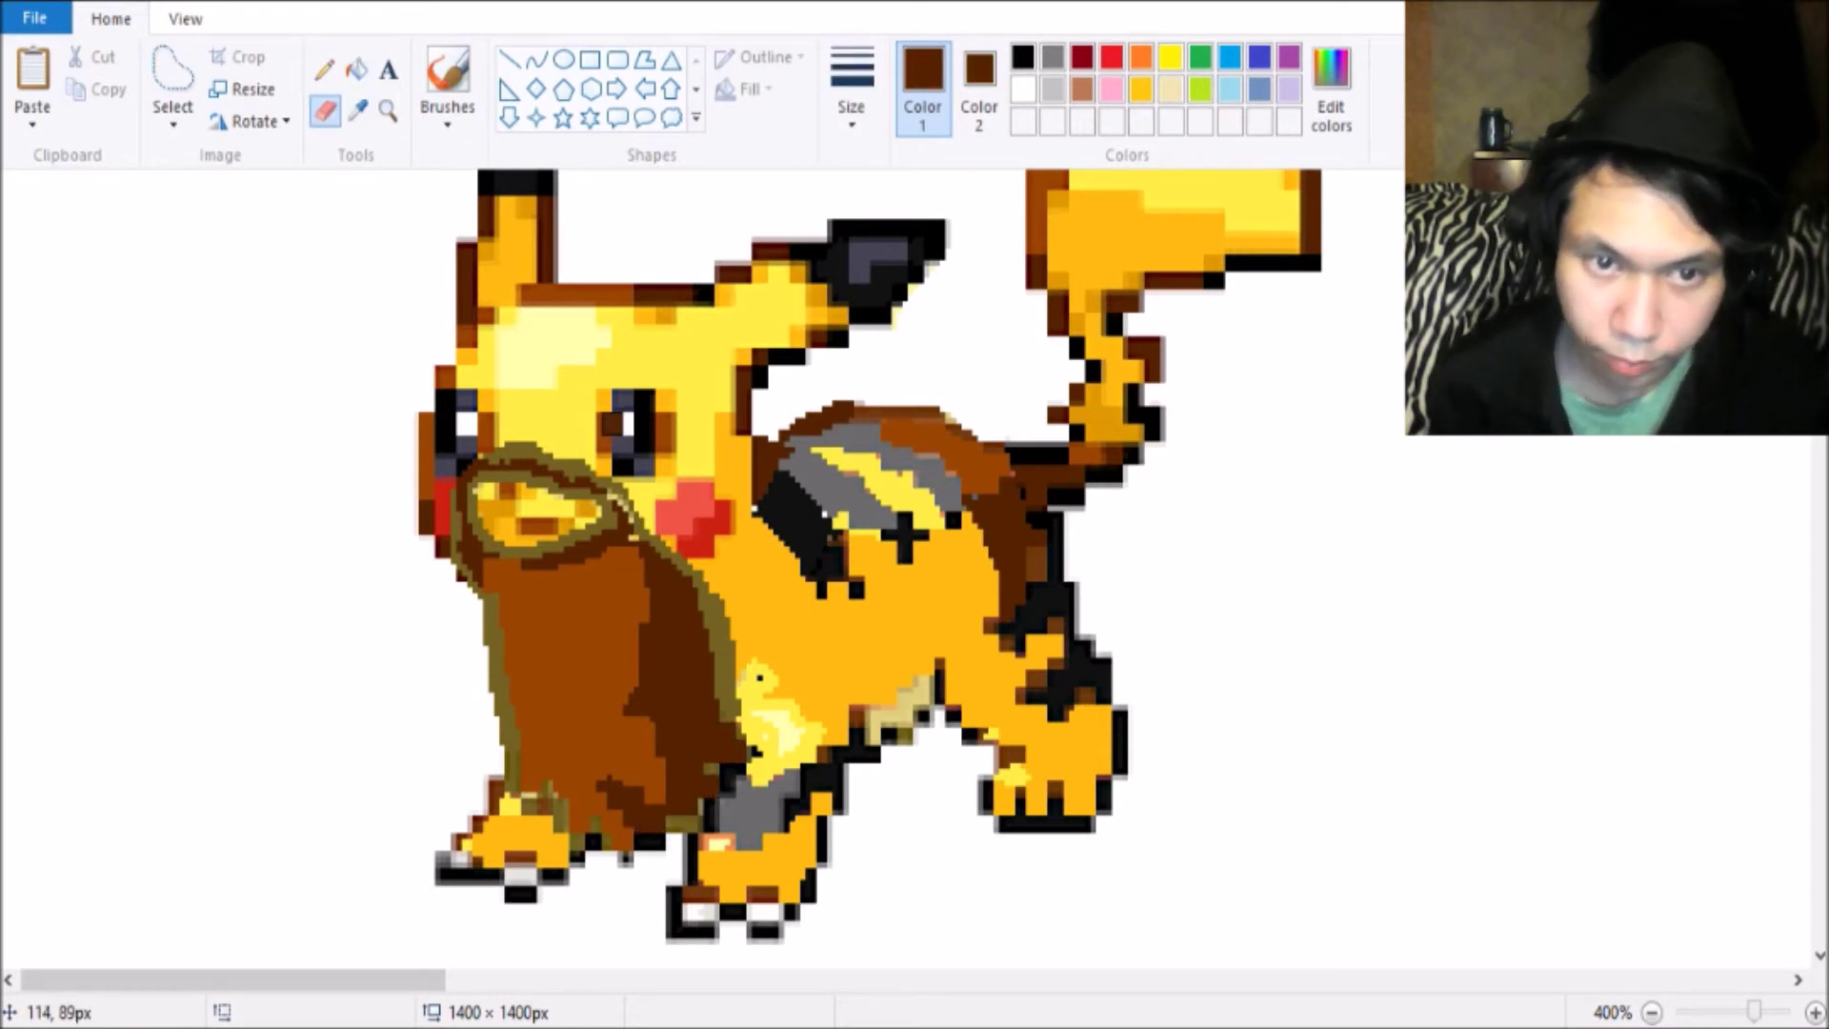
# Try to fill the olive outline on the fur's front edge with the tail outline's lighter brown.
pyautogui.click(358, 112)
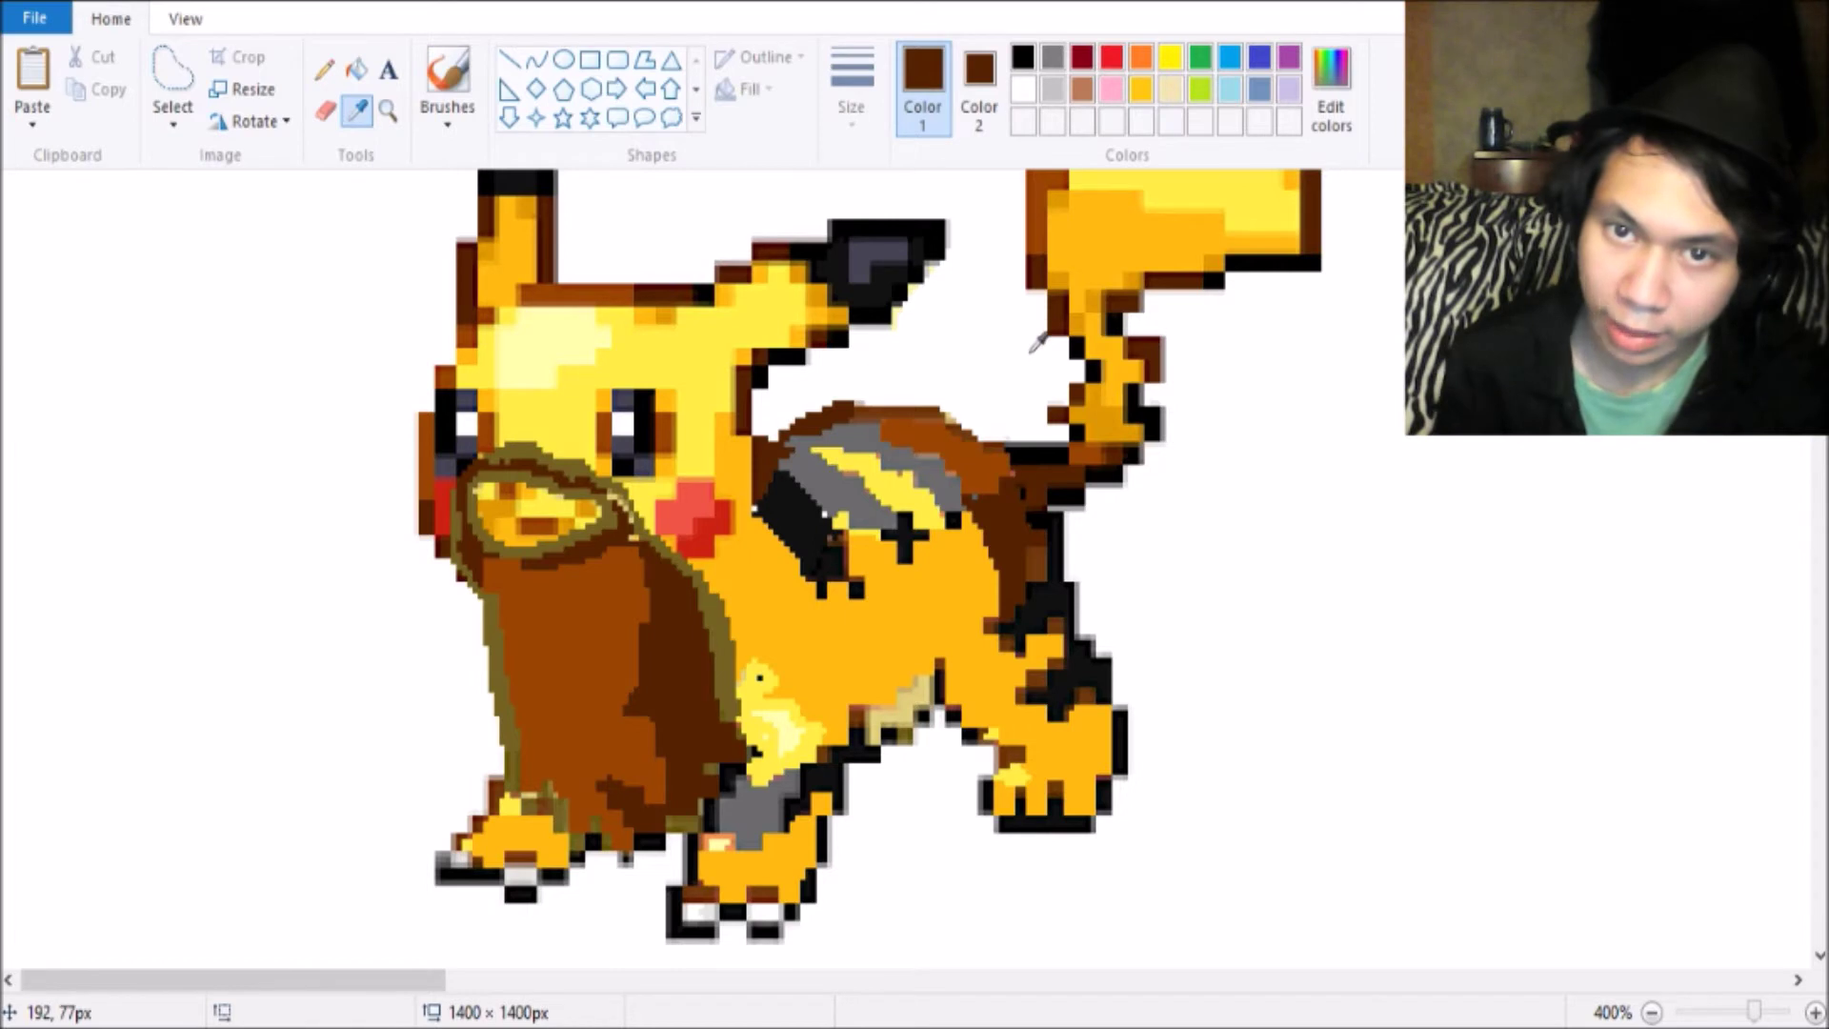
pyautogui.scroll(2, 1048, 352)
pyautogui.scroll(-3, 1036, 264)
pyautogui.scroll(2, 1057, 360)
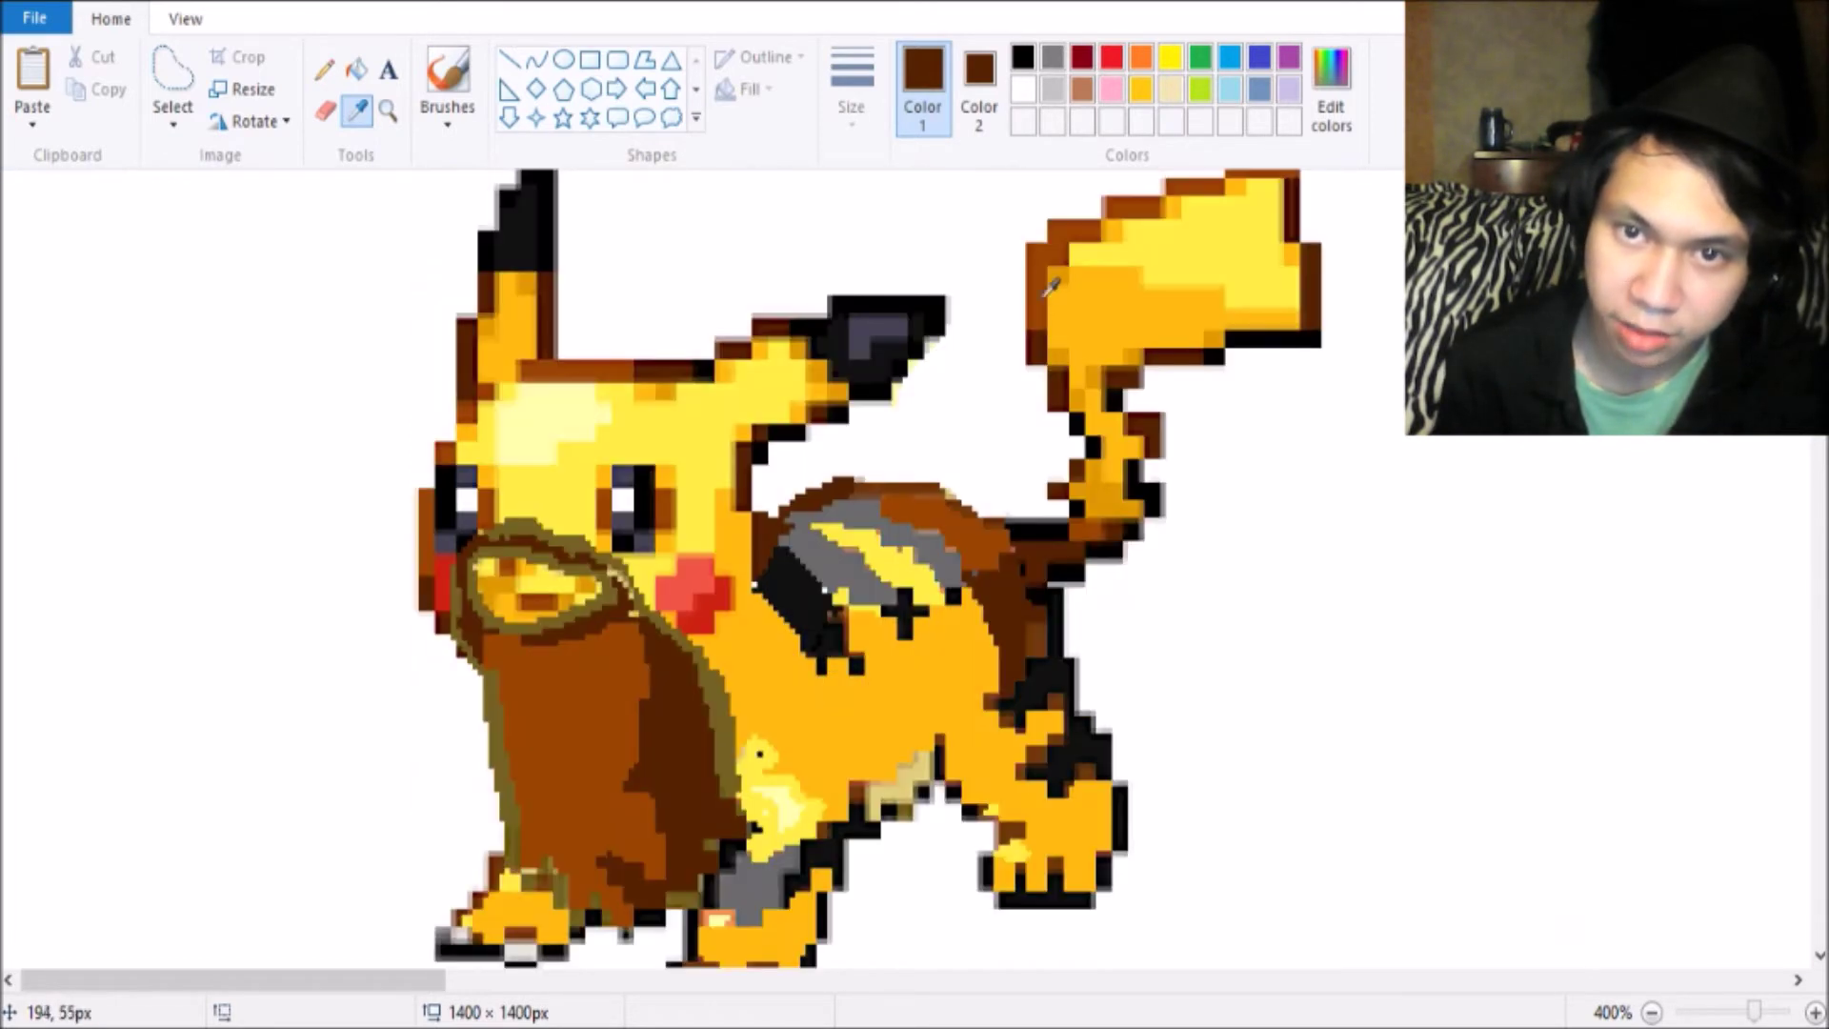
pyautogui.click(1042, 282)
pyautogui.click(355, 77)
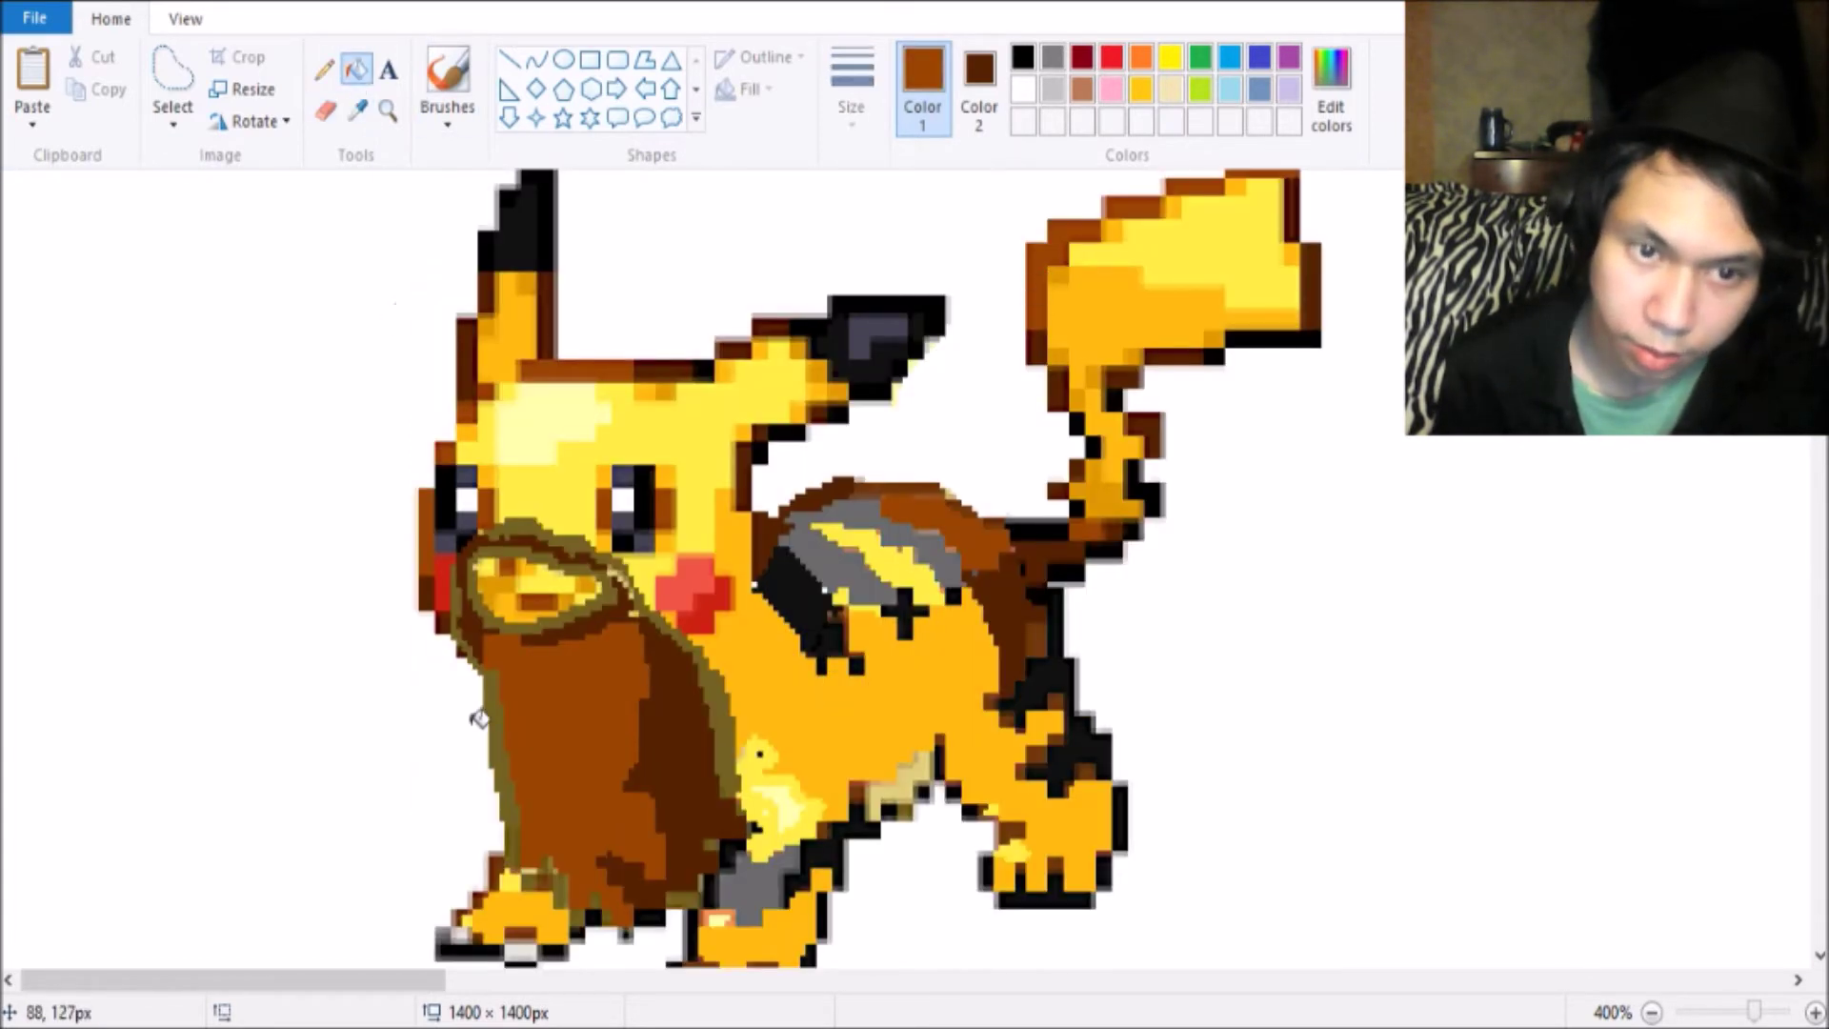
pyautogui.click(497, 712)
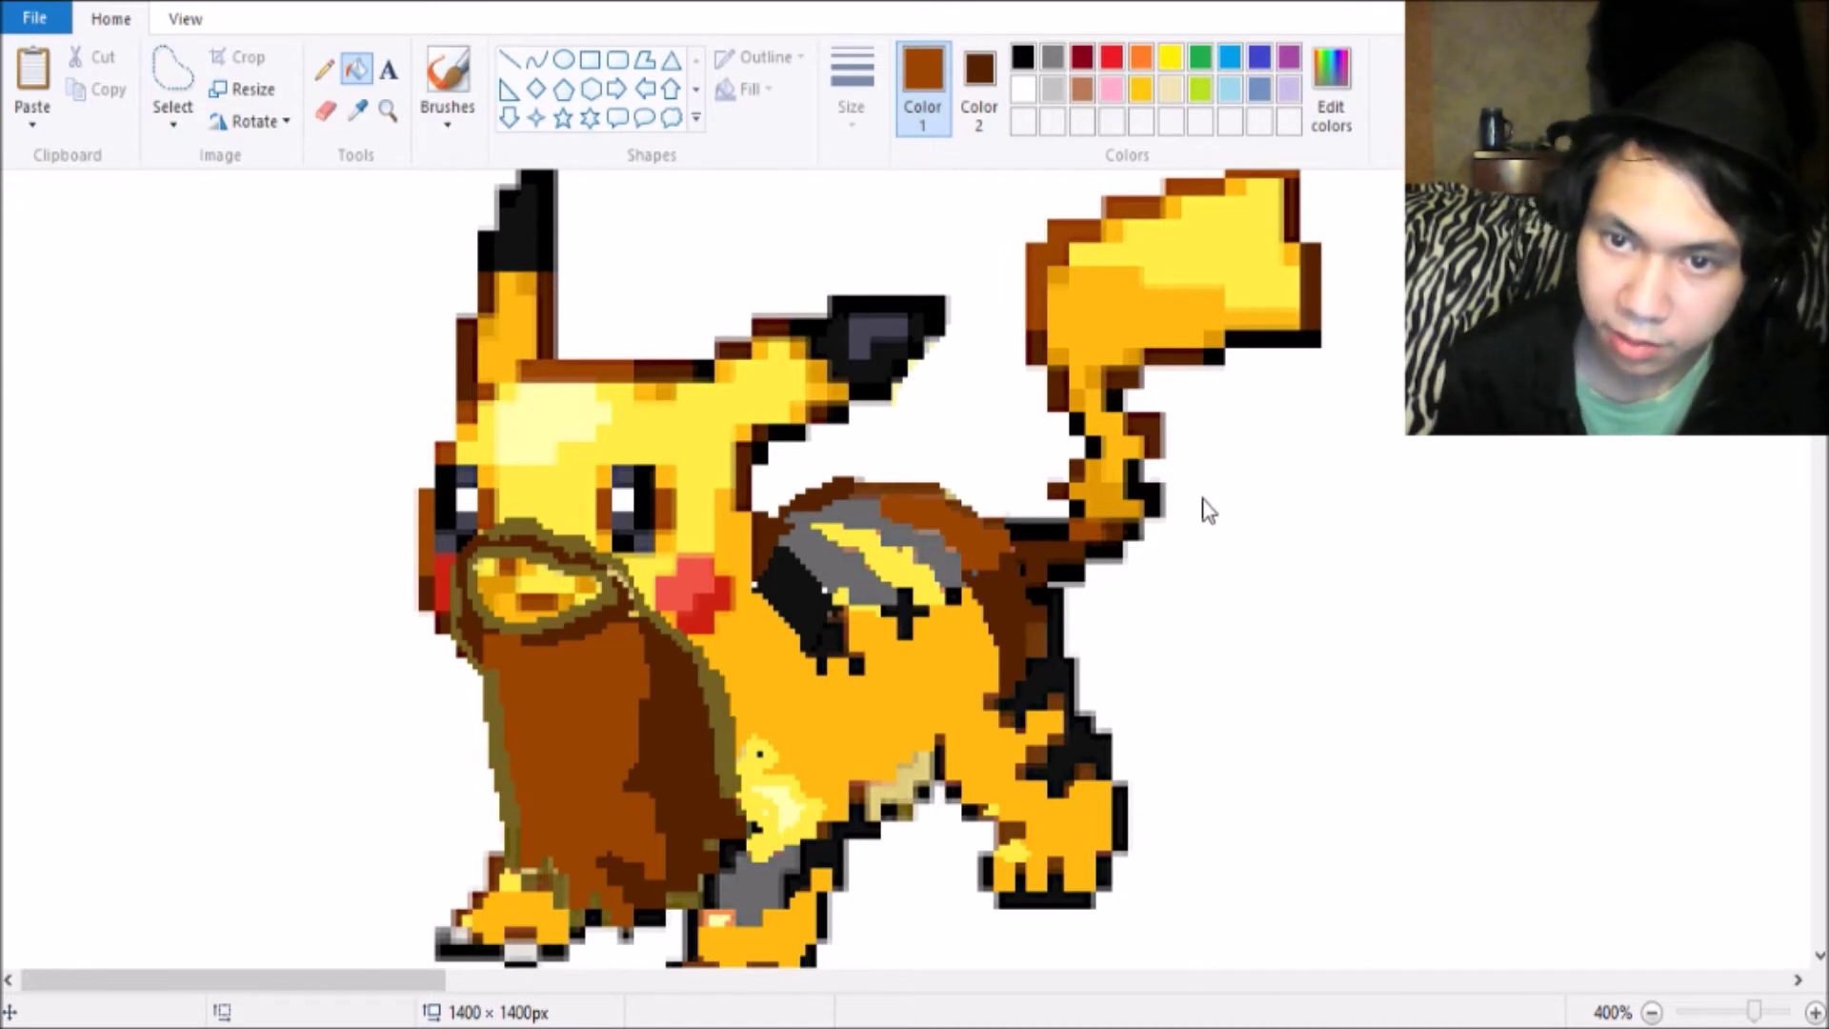
# Fill the olive outlines along both sides of the fur and around the muzzle with a custom dark brown.
pyautogui.click(668, 719)
pyautogui.click(502, 743)
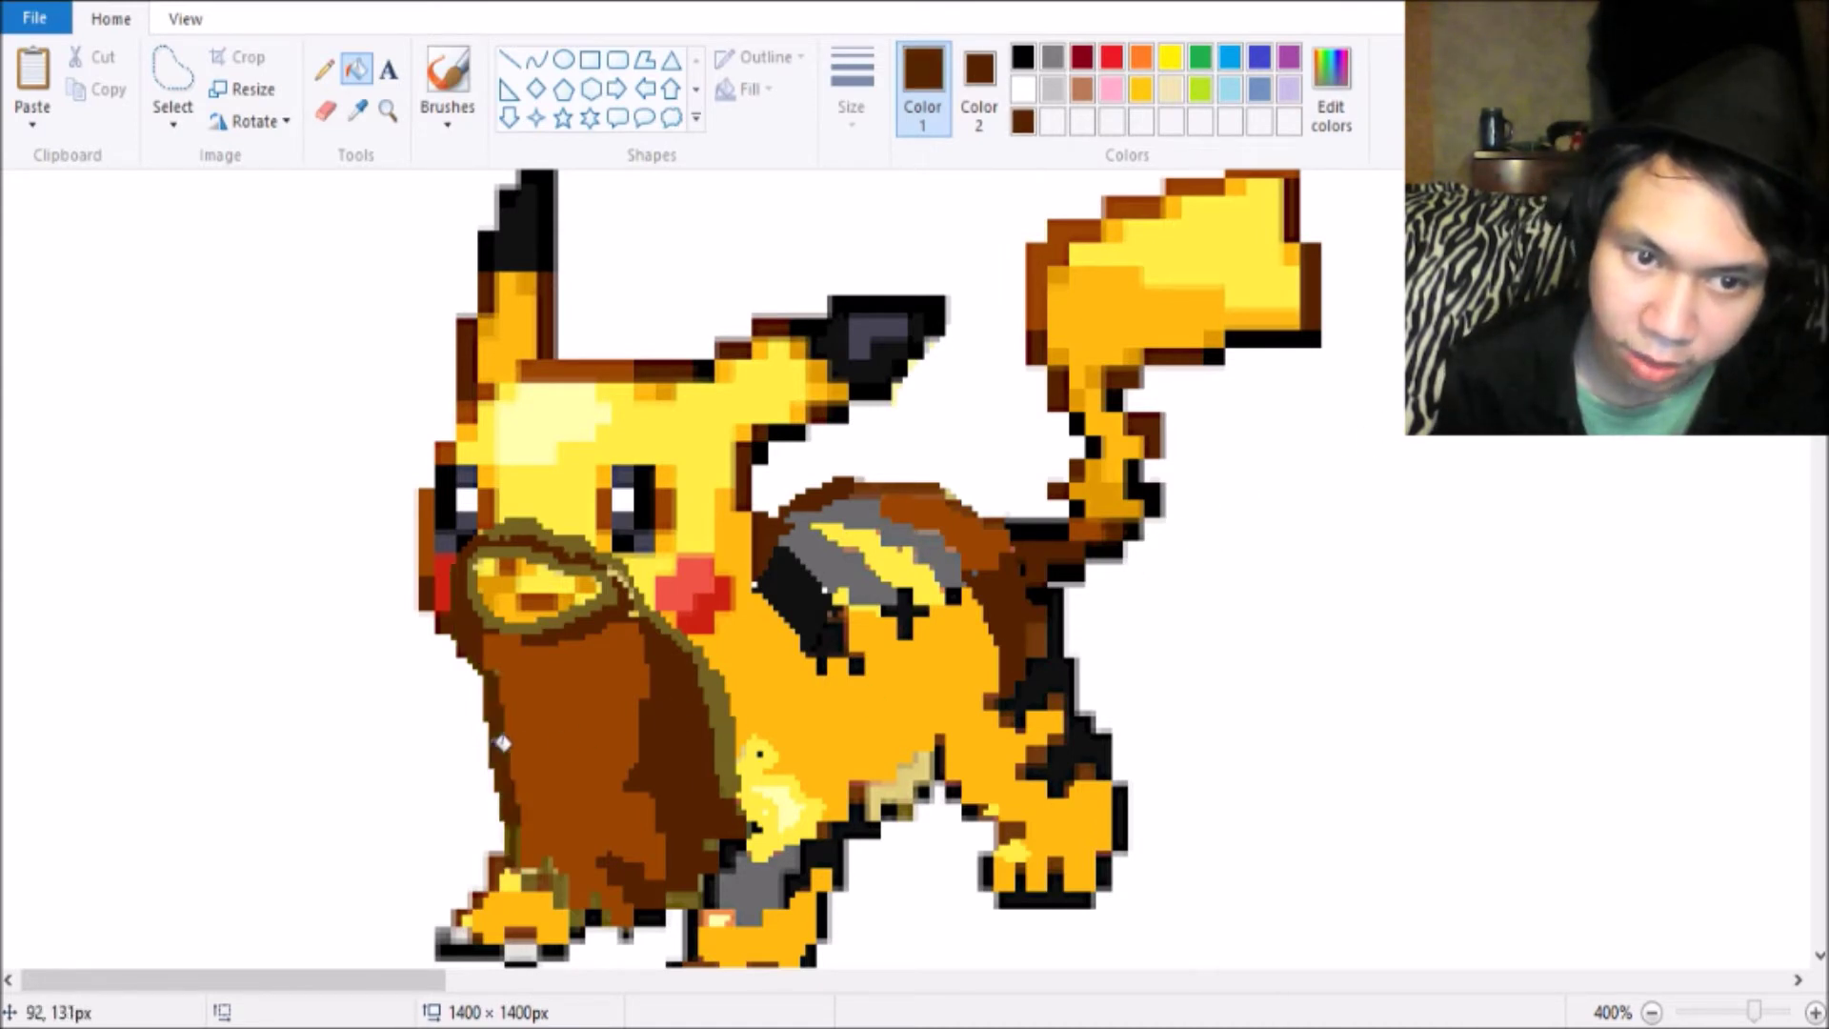
pyautogui.click(722, 719)
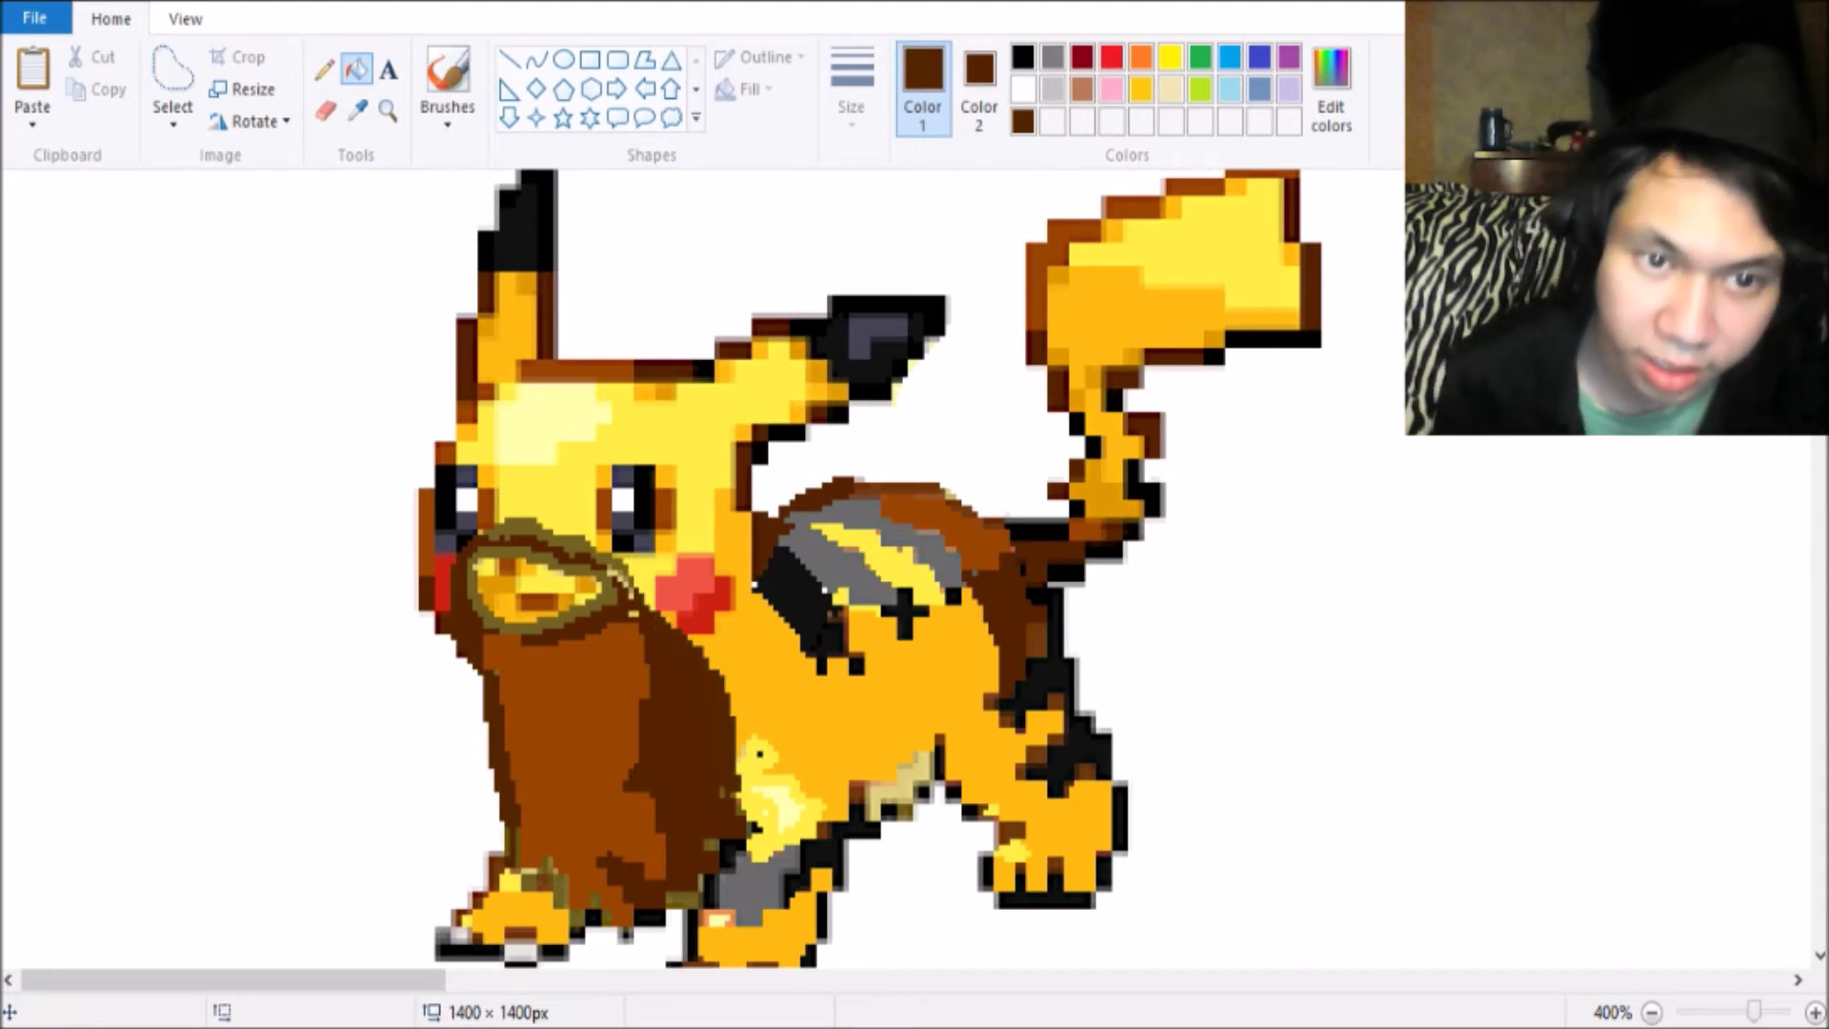
pyautogui.hotkey('ctrl', 'z')
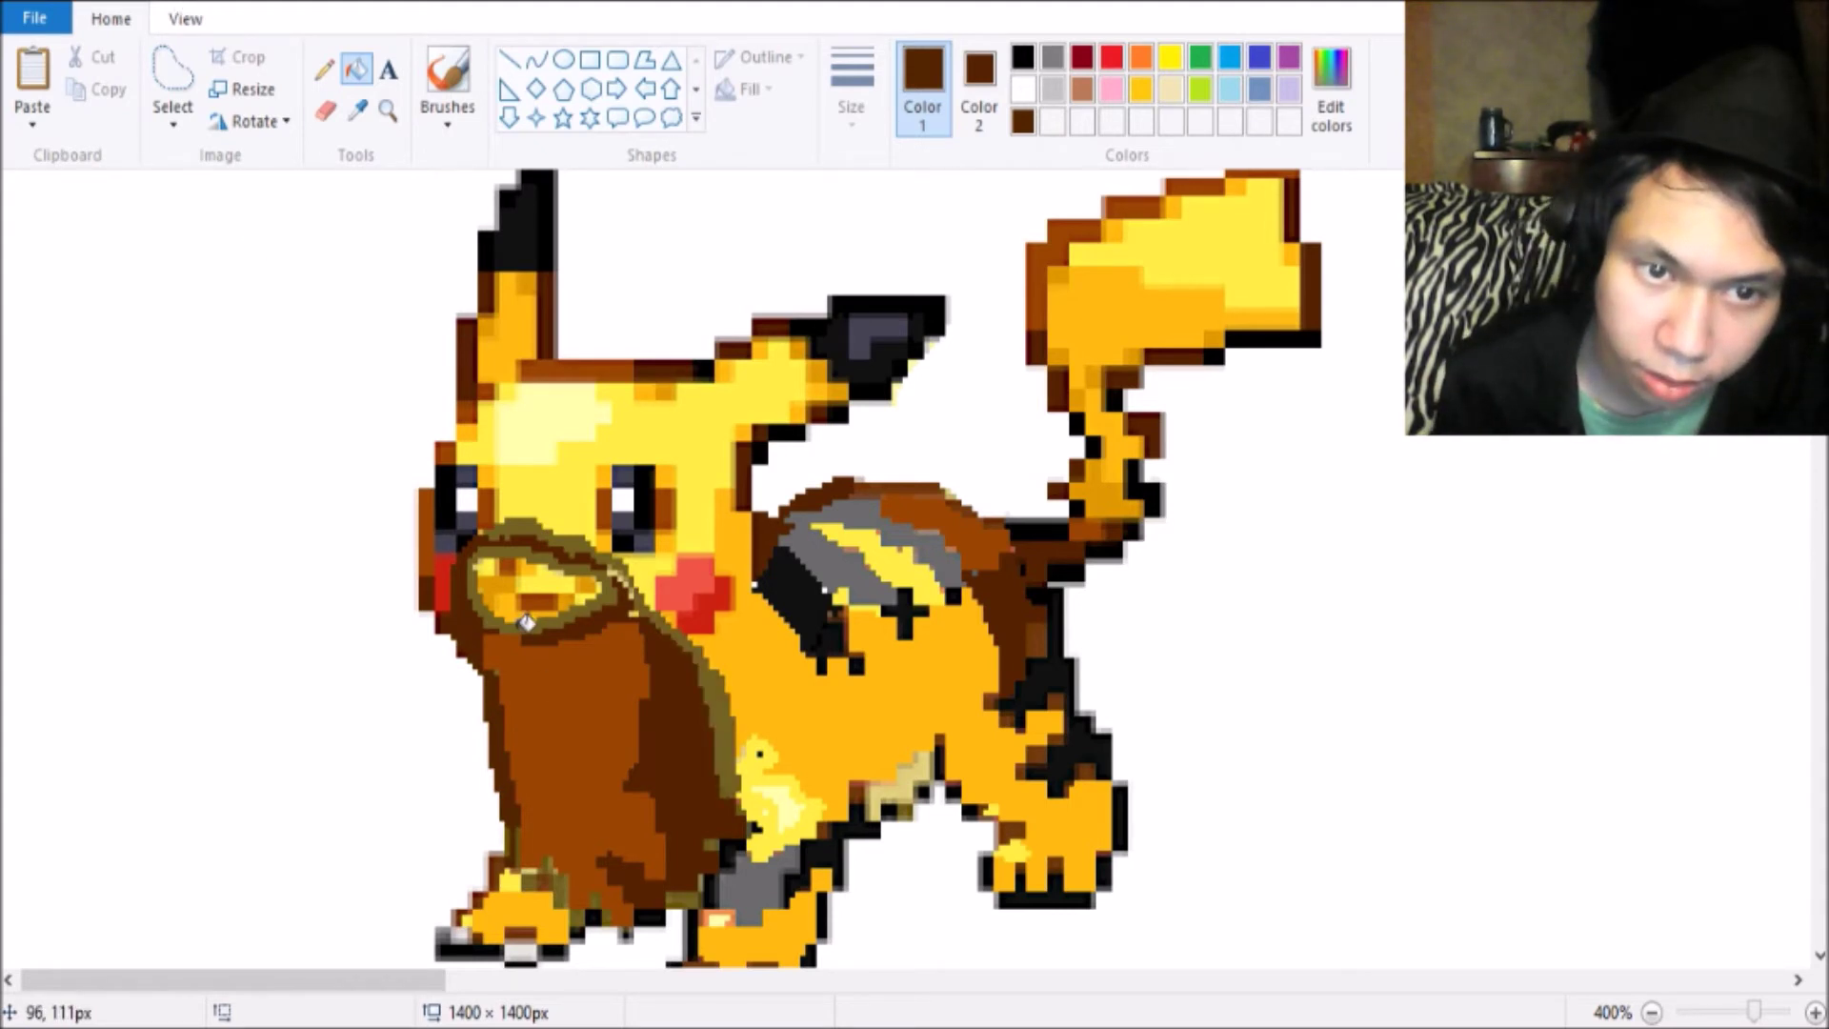
pyautogui.click(525, 621)
pyautogui.click(553, 529)
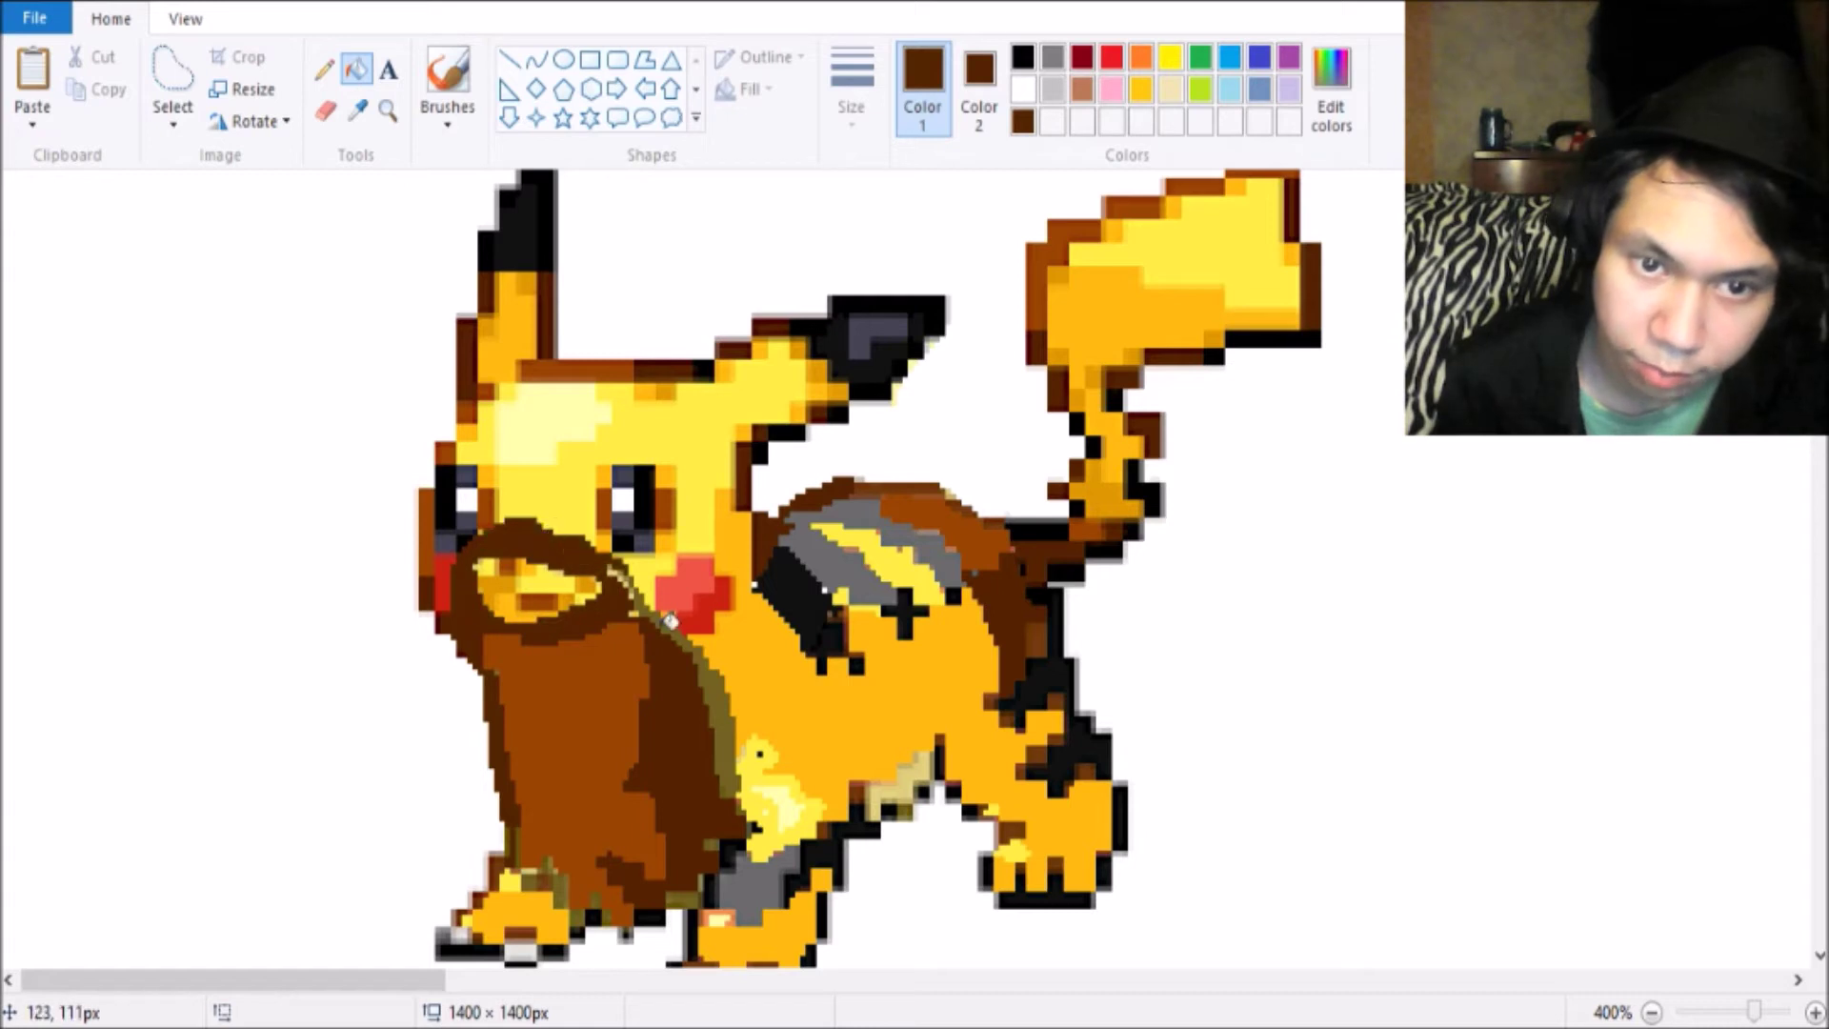
pyautogui.click(678, 622)
# Review the dark brown outlines on the whole sprite and undo the outline fills.
pyautogui.scroll(-3, 744, 765)
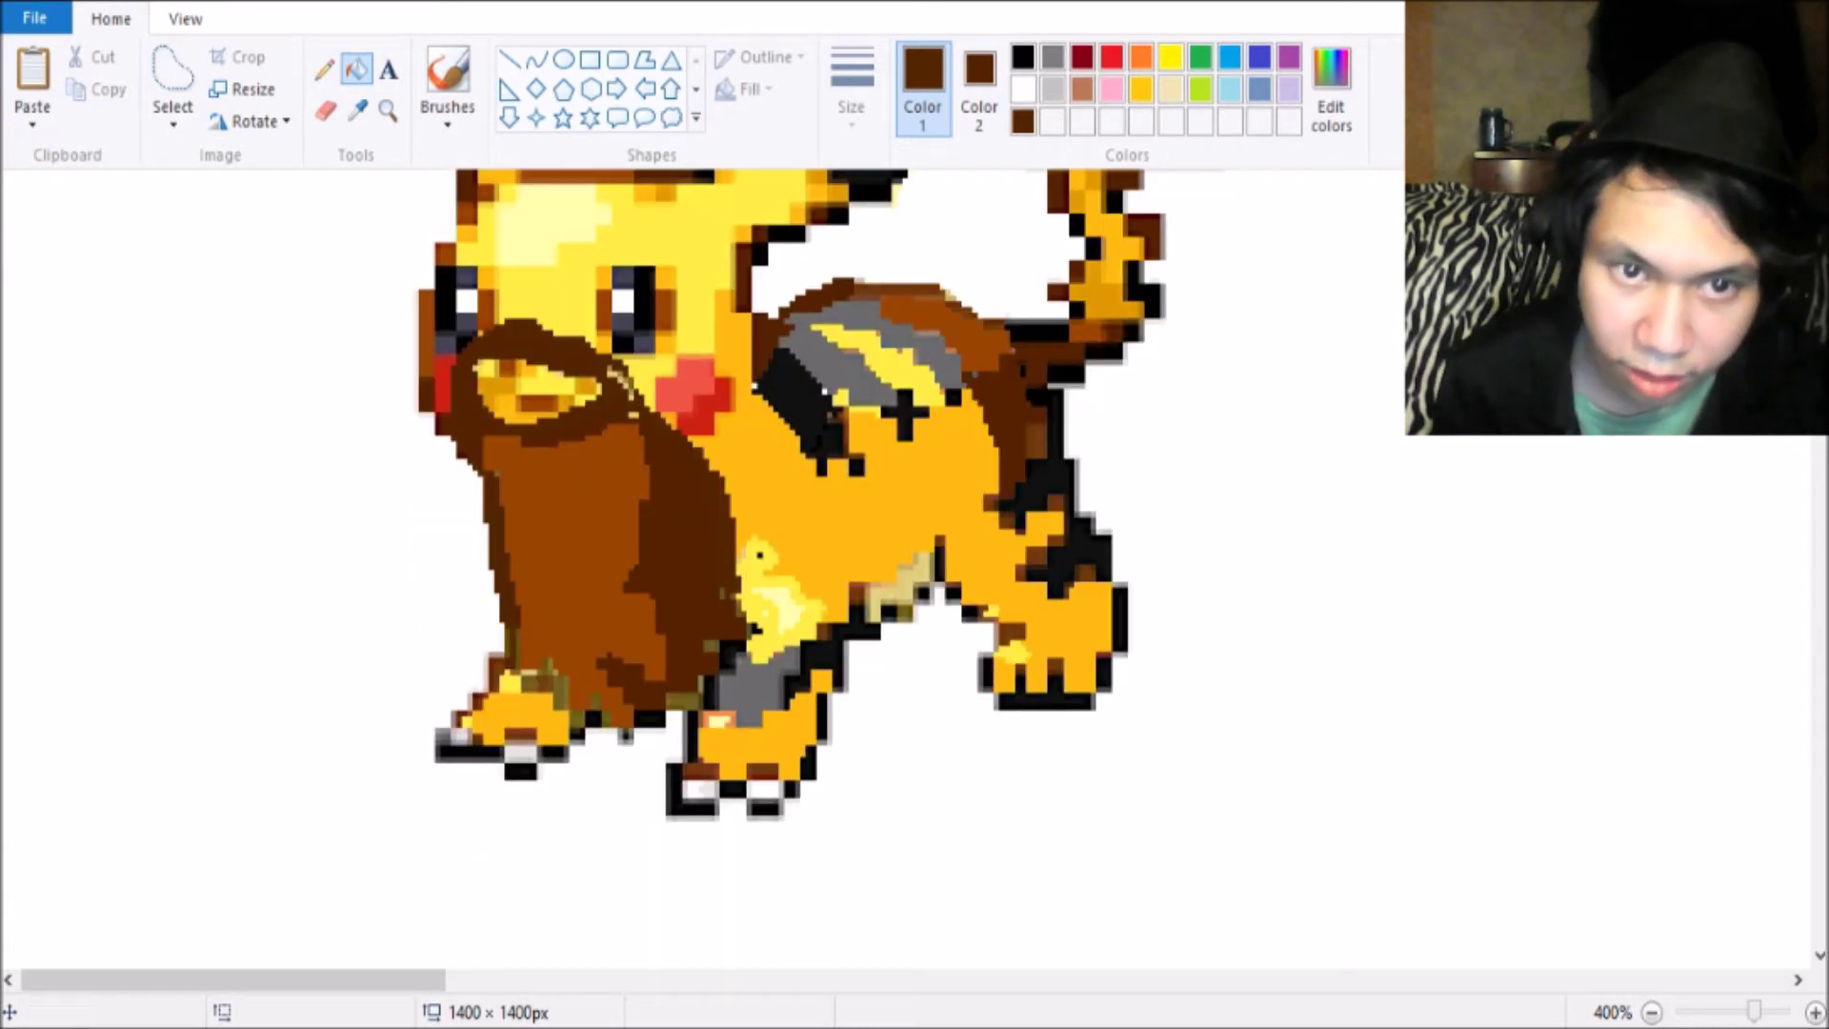
pyautogui.click(388, 110)
pyautogui.rightClick(338, 301)
pyautogui.rightClick(338, 301)
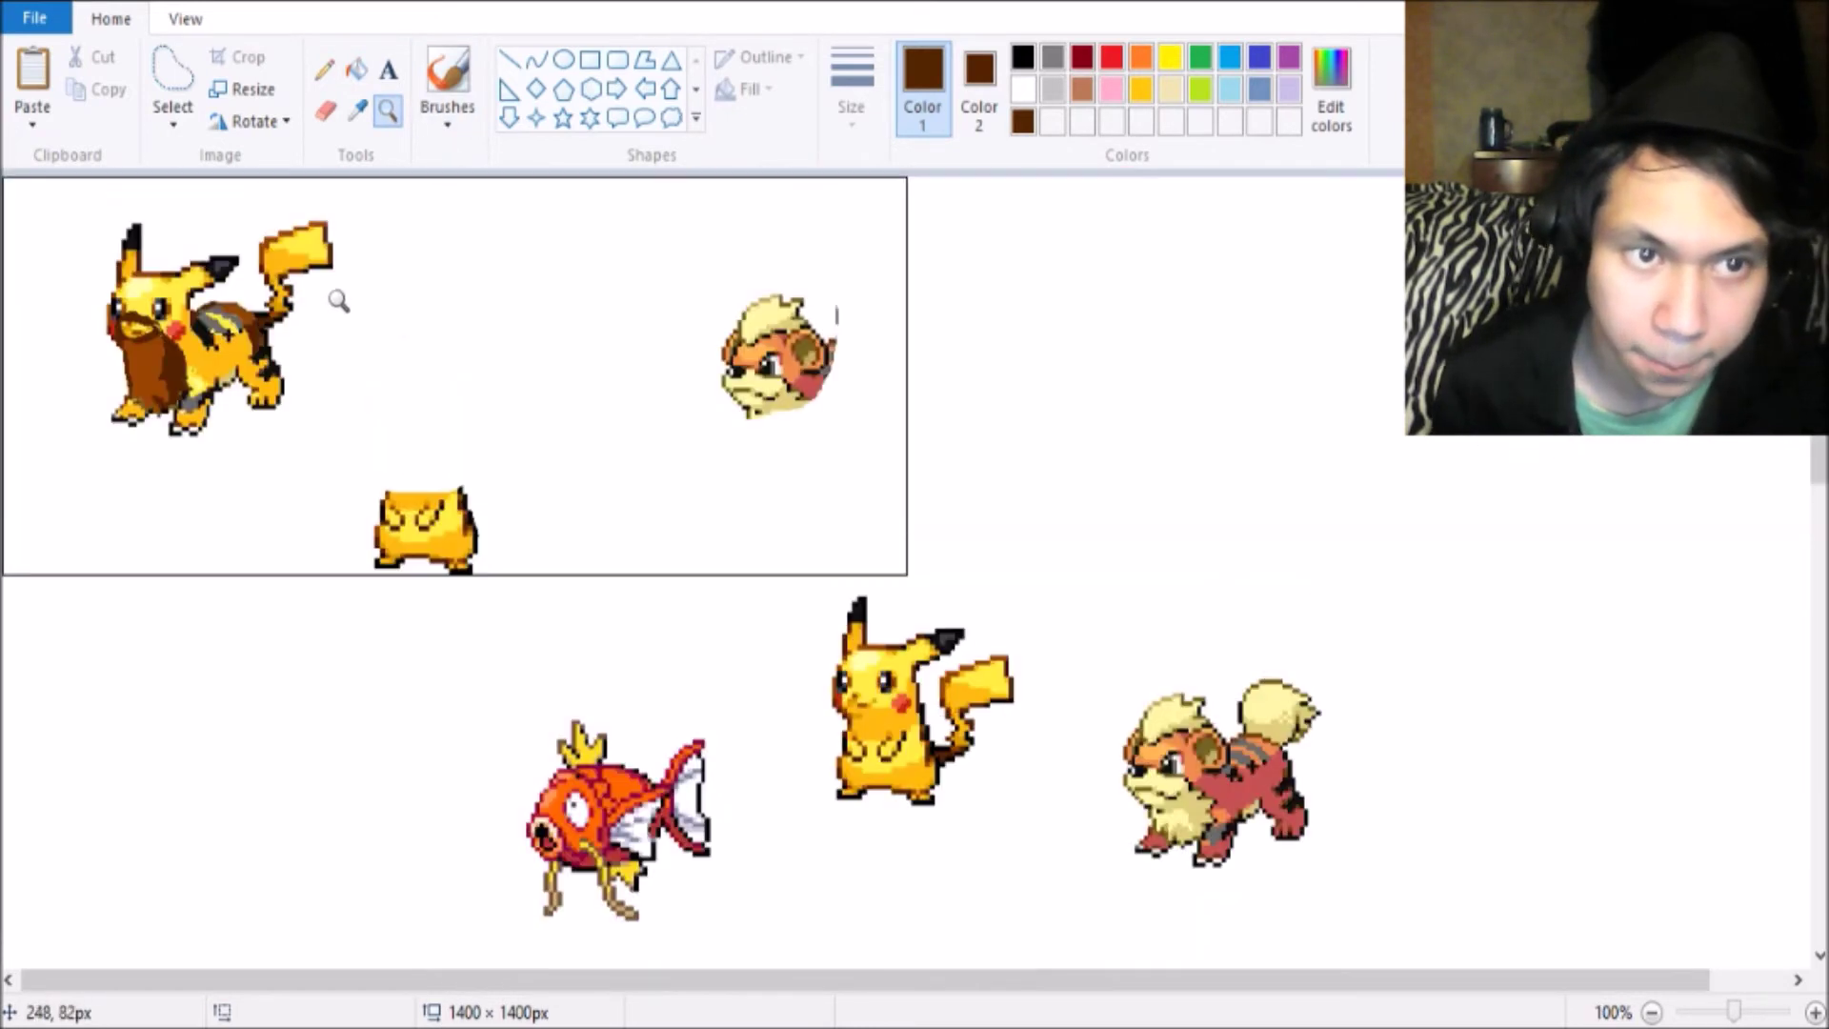
pyautogui.rightClick(338, 301)
pyautogui.click(200, 279)
pyautogui.click(200, 279)
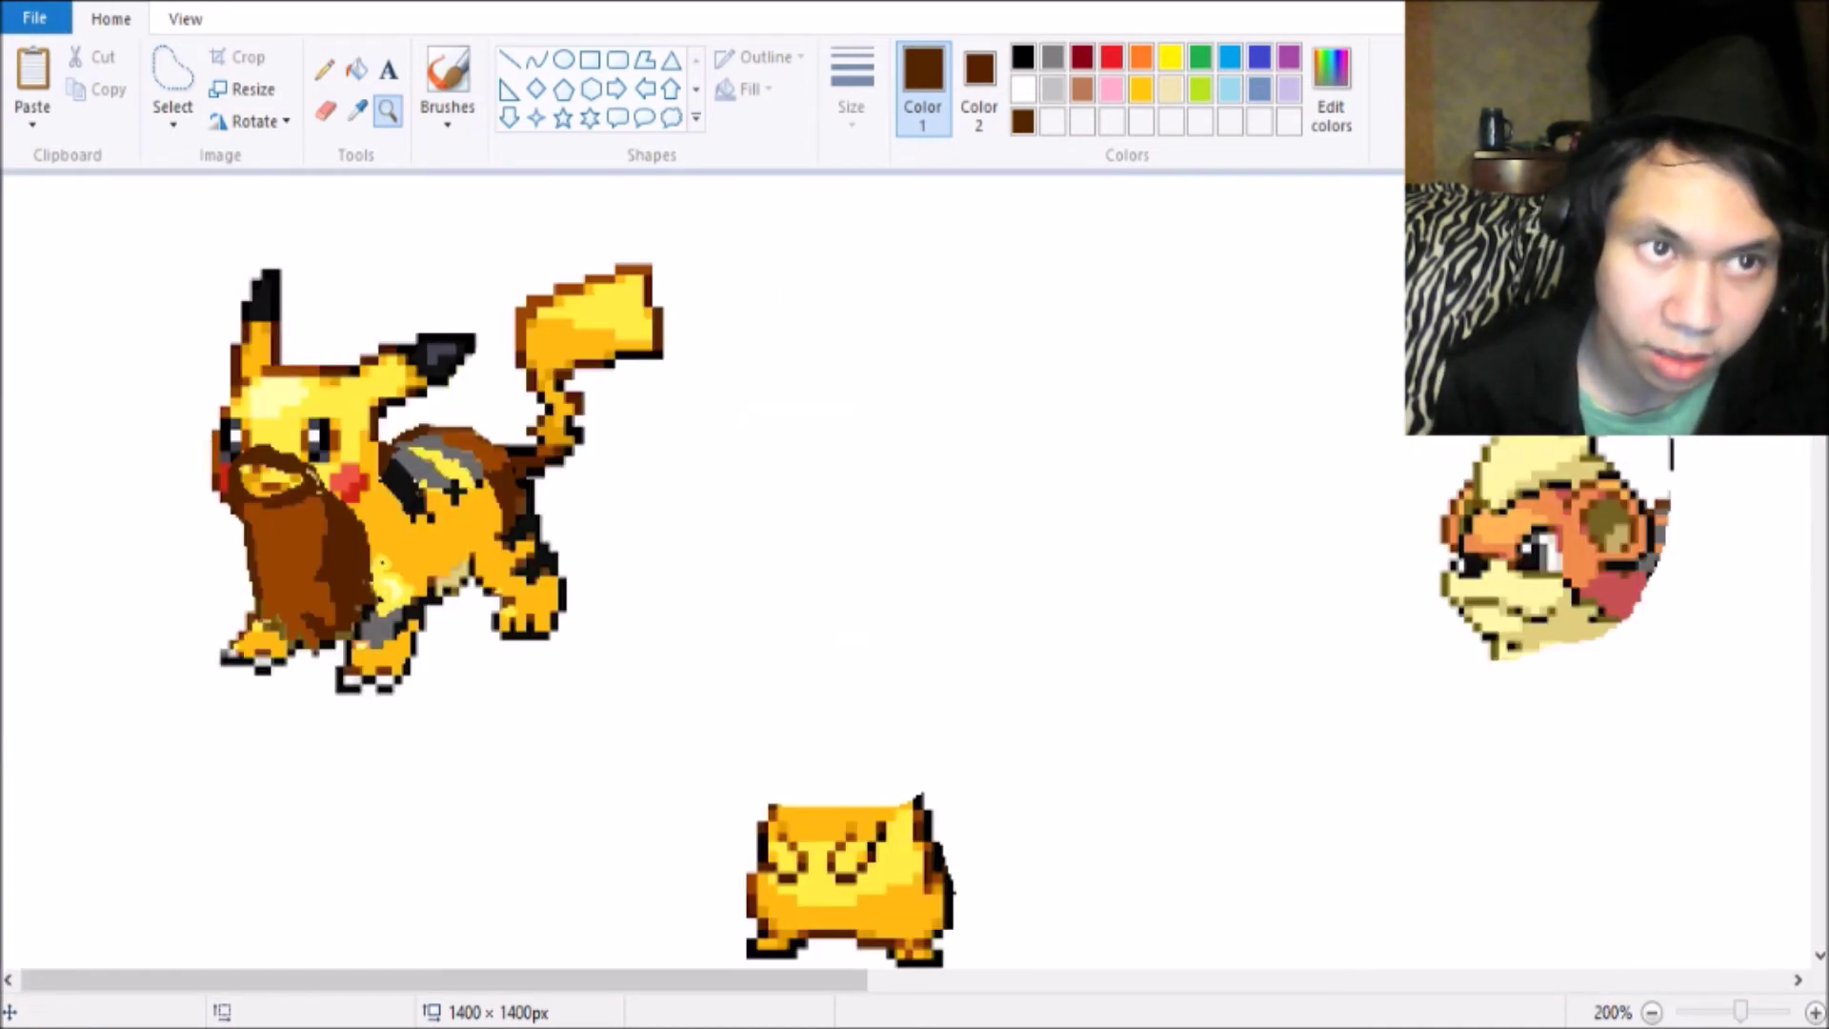
pyautogui.click(357, 69)
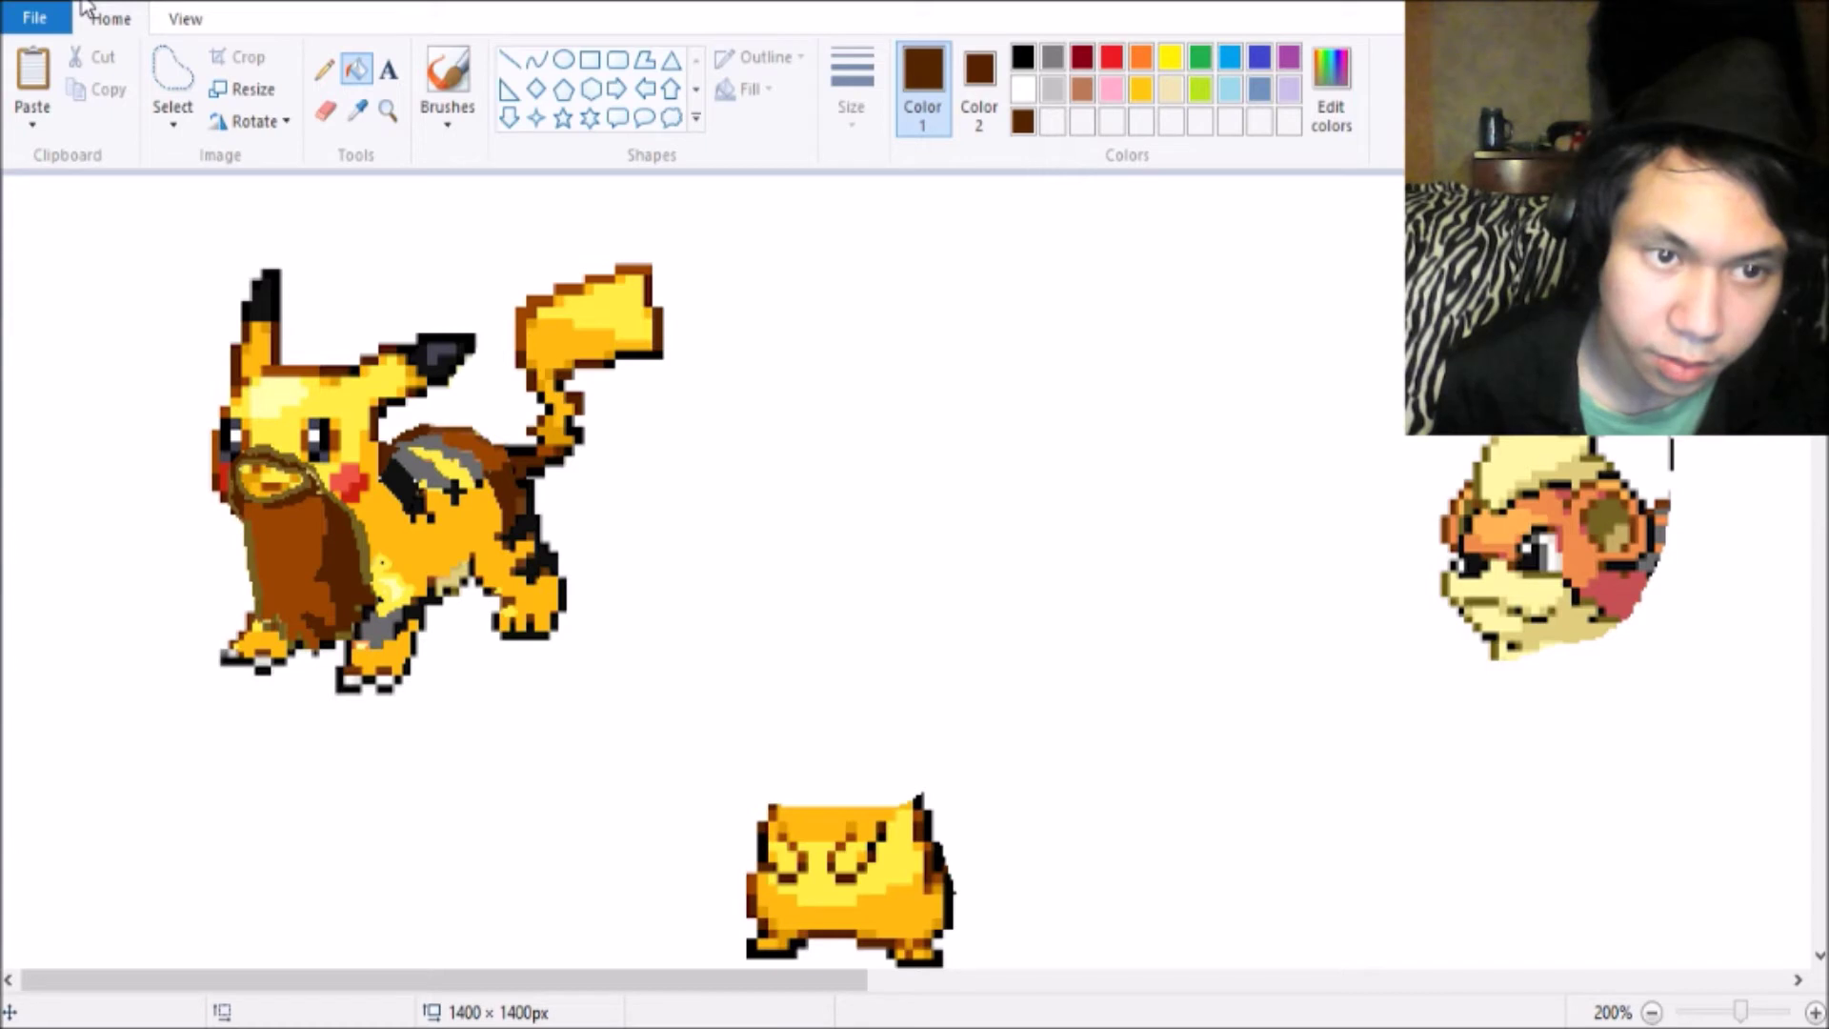
# Mix a darker custom brown and fill the fur's side outlines and the muzzle's inner and upper outlines with it.
pyautogui.click(388, 110)
pyautogui.click(413, 324)
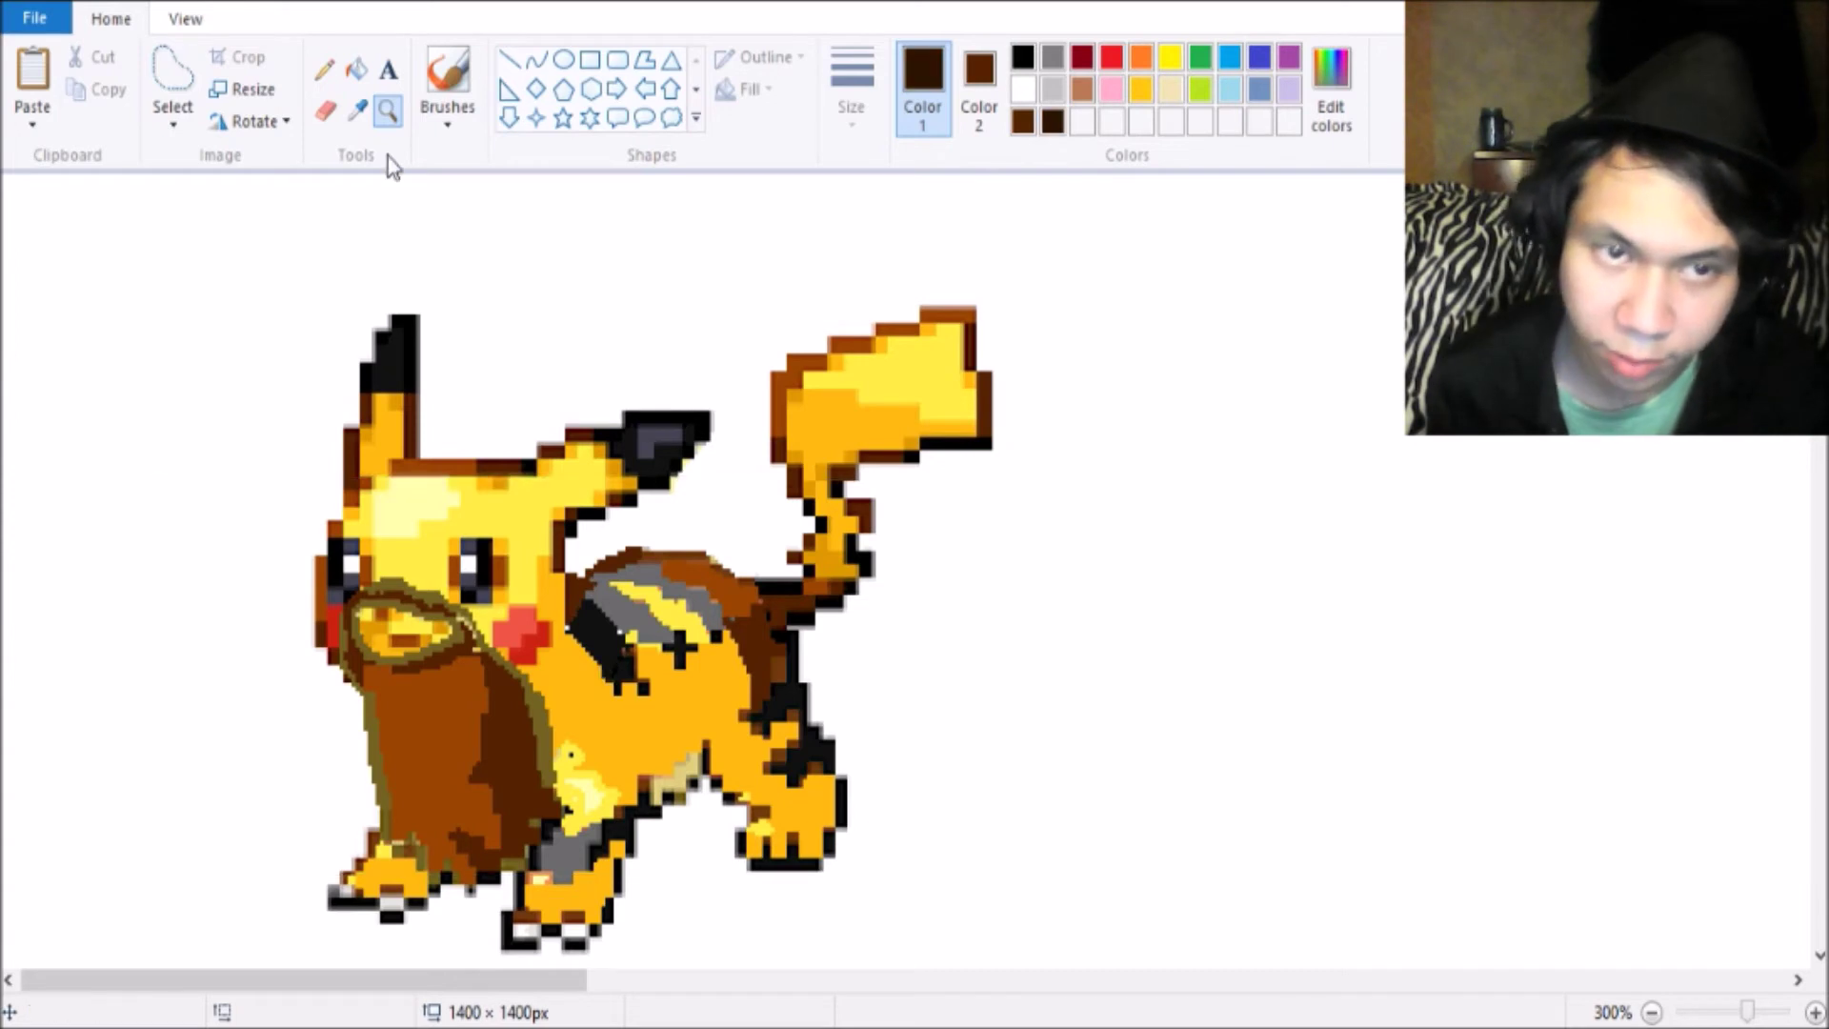
pyautogui.click(458, 638)
pyautogui.click(356, 70)
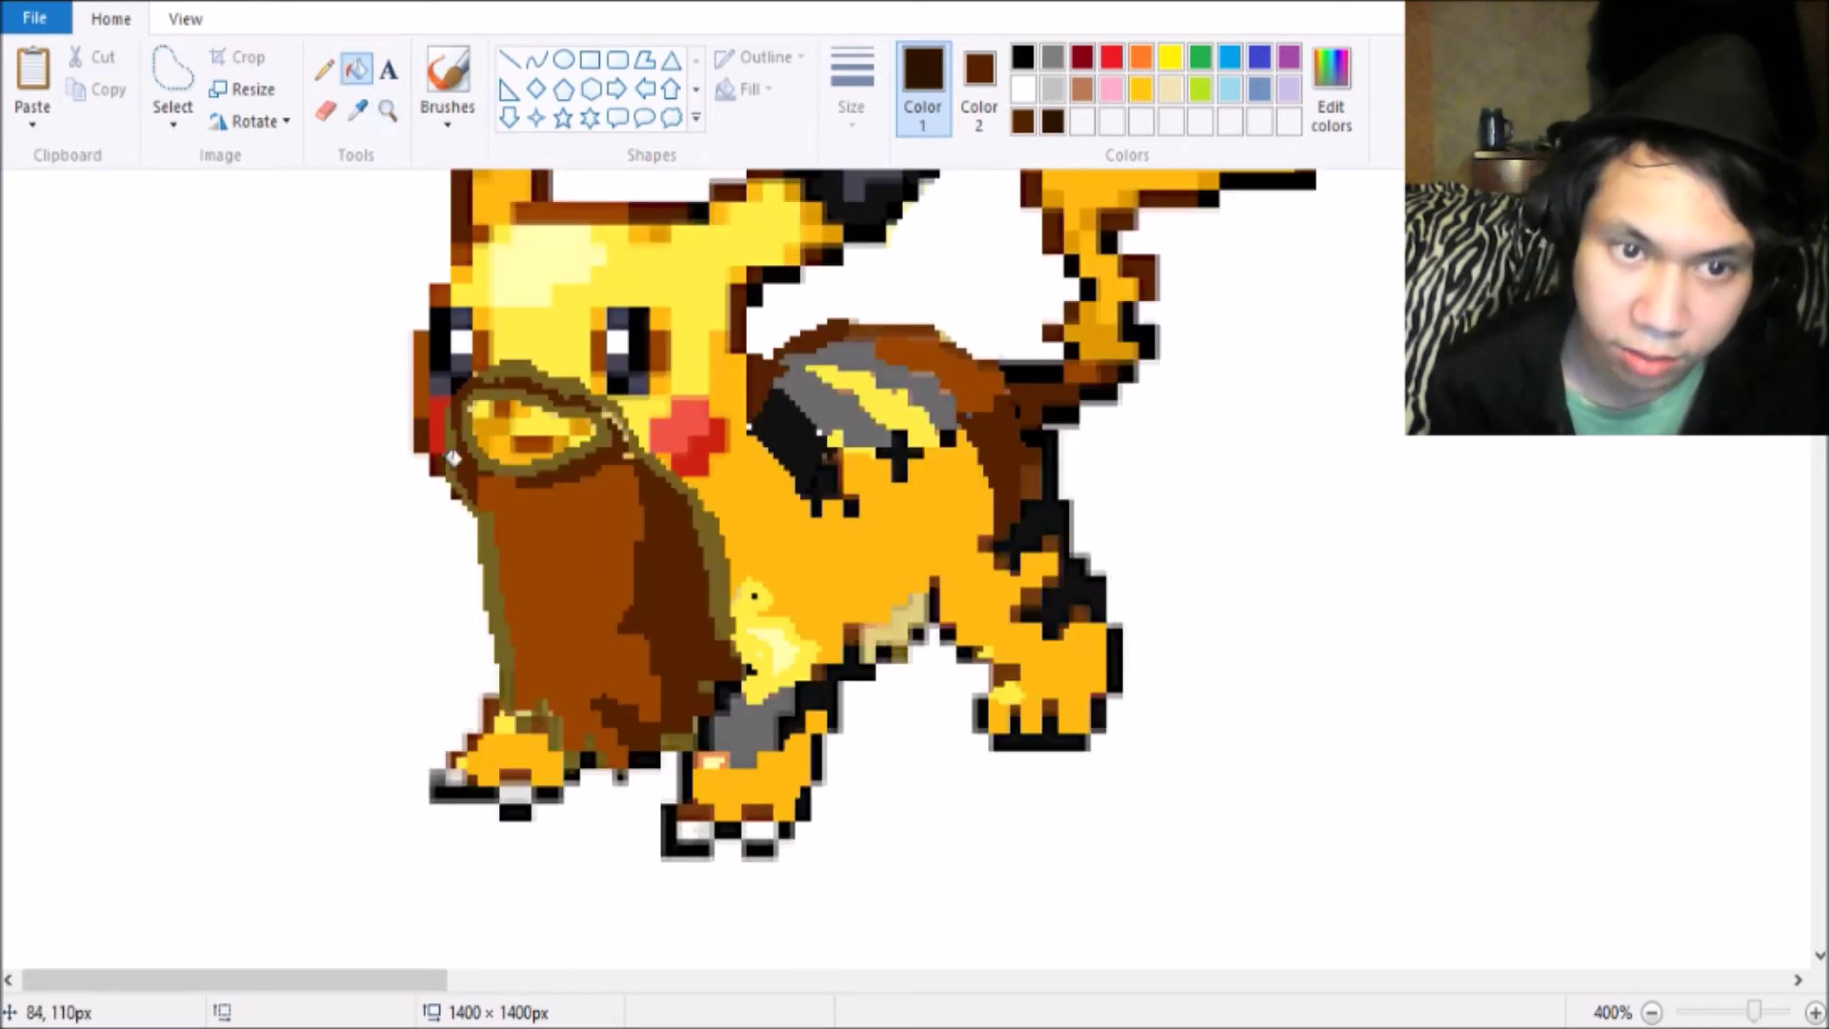
pyautogui.click(488, 545)
pyautogui.click(716, 530)
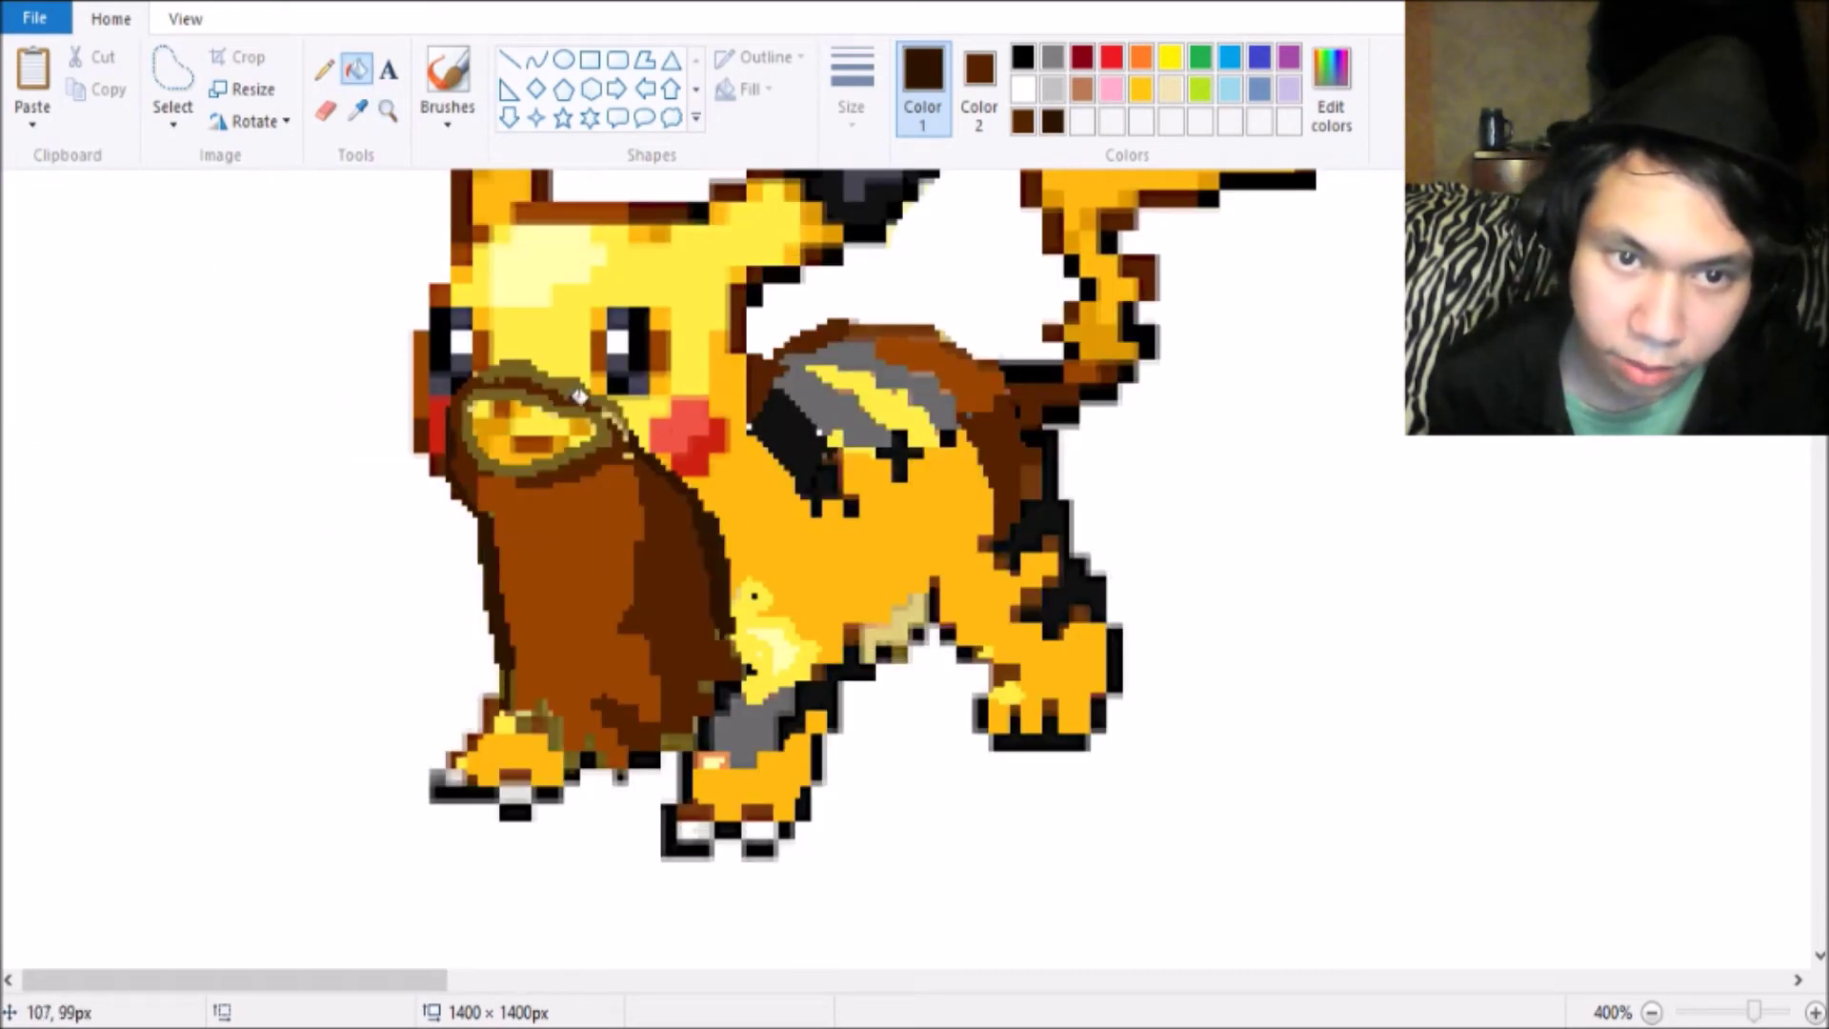
pyautogui.click(544, 376)
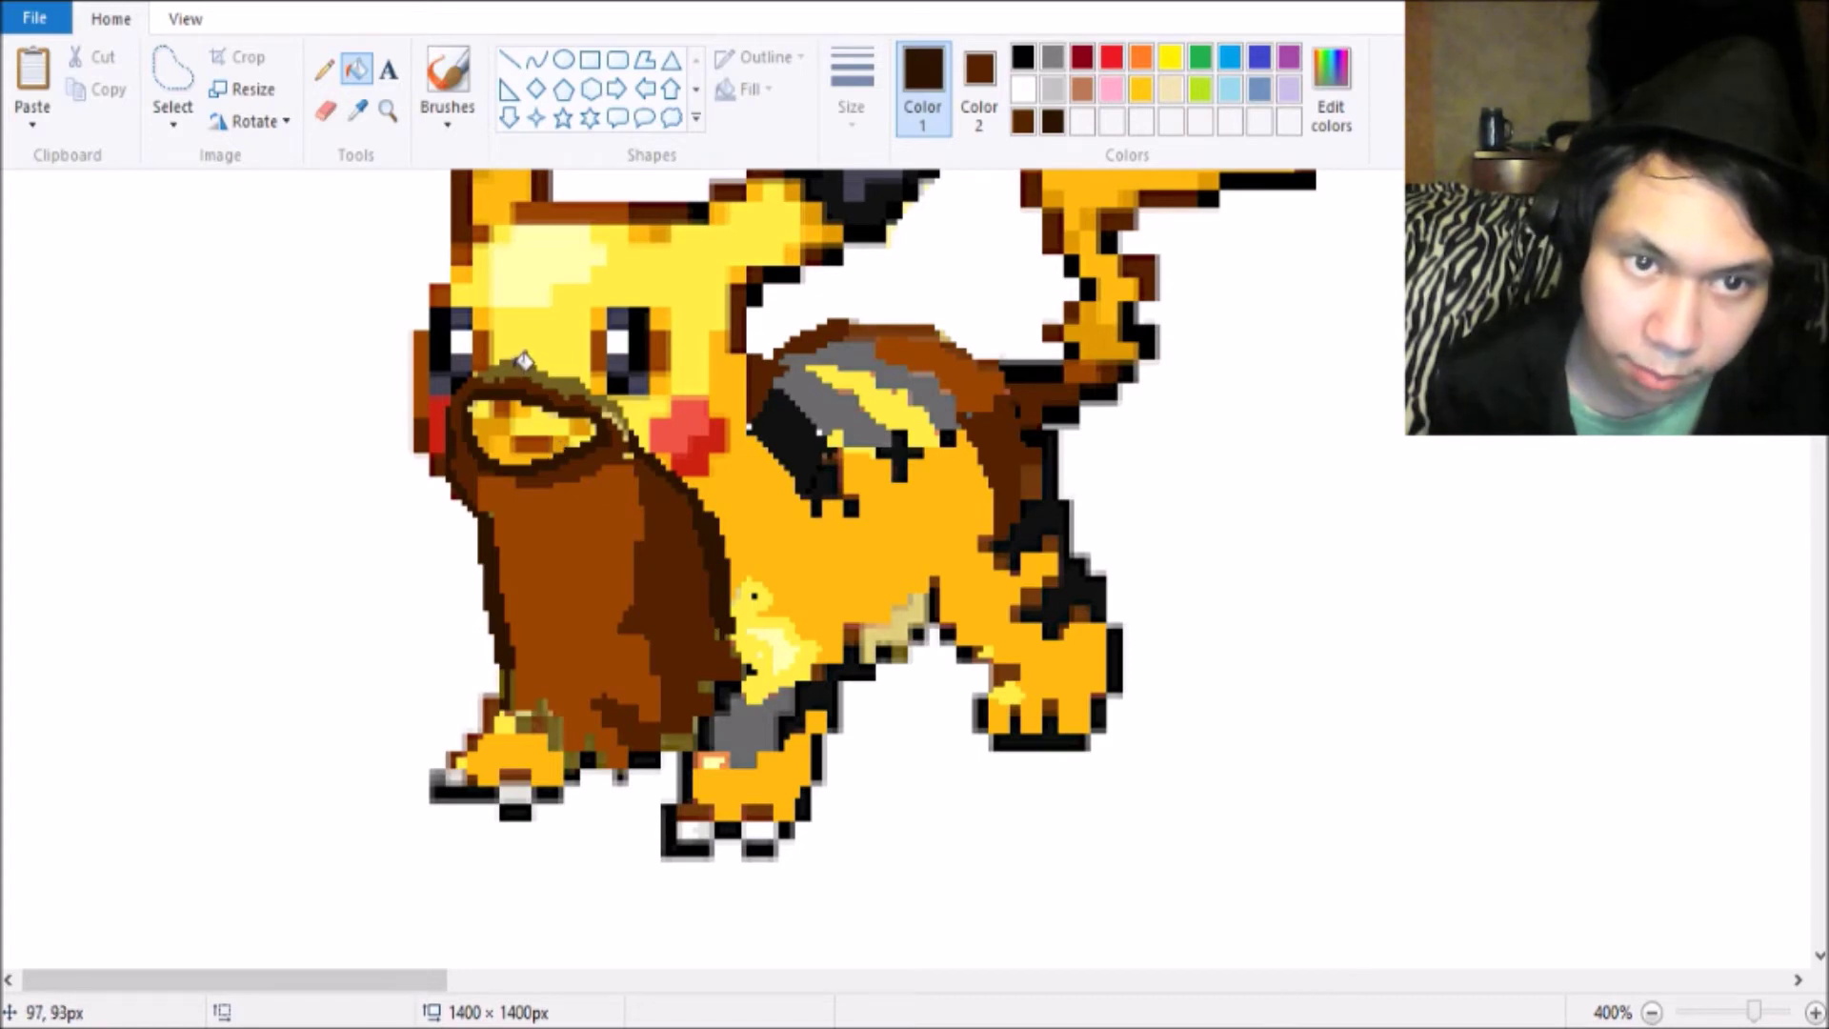
pyautogui.click(524, 364)
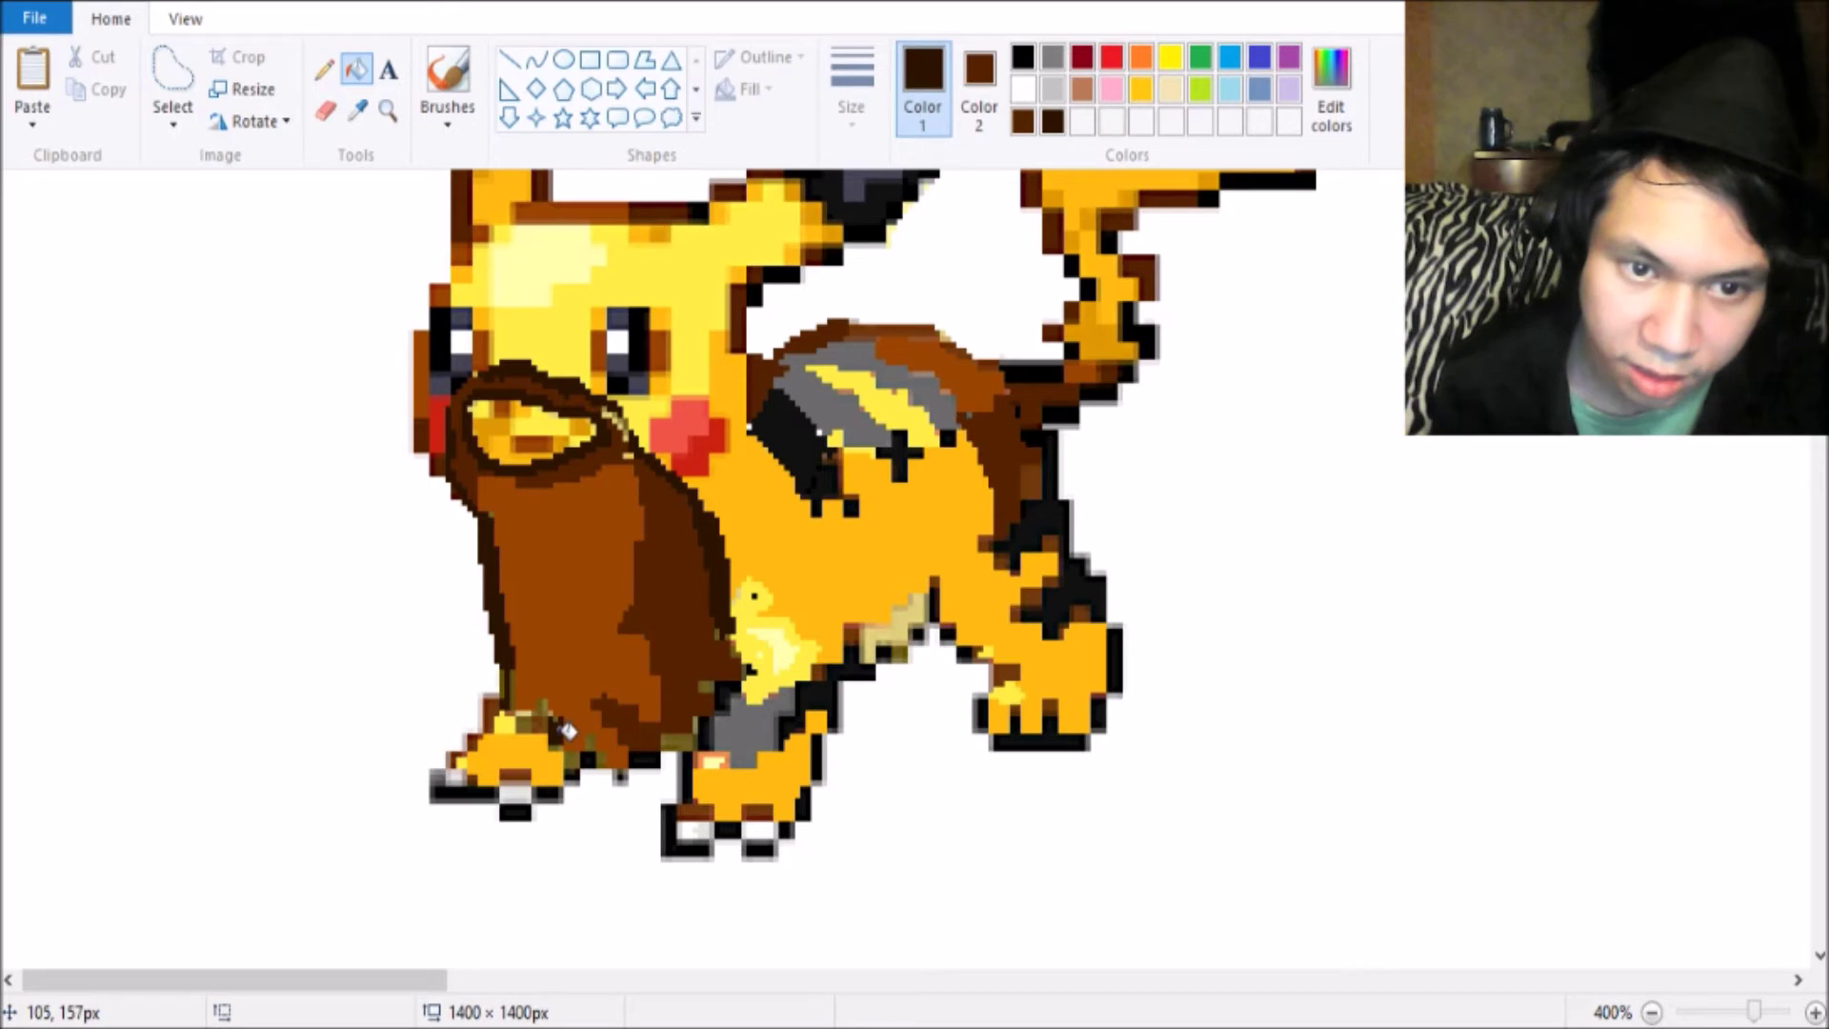
# Recolour the remaining olive and beige pixels along the fur's lower edge and above the front paw with the darkest brown.
pyautogui.scroll(2, 575, 527)
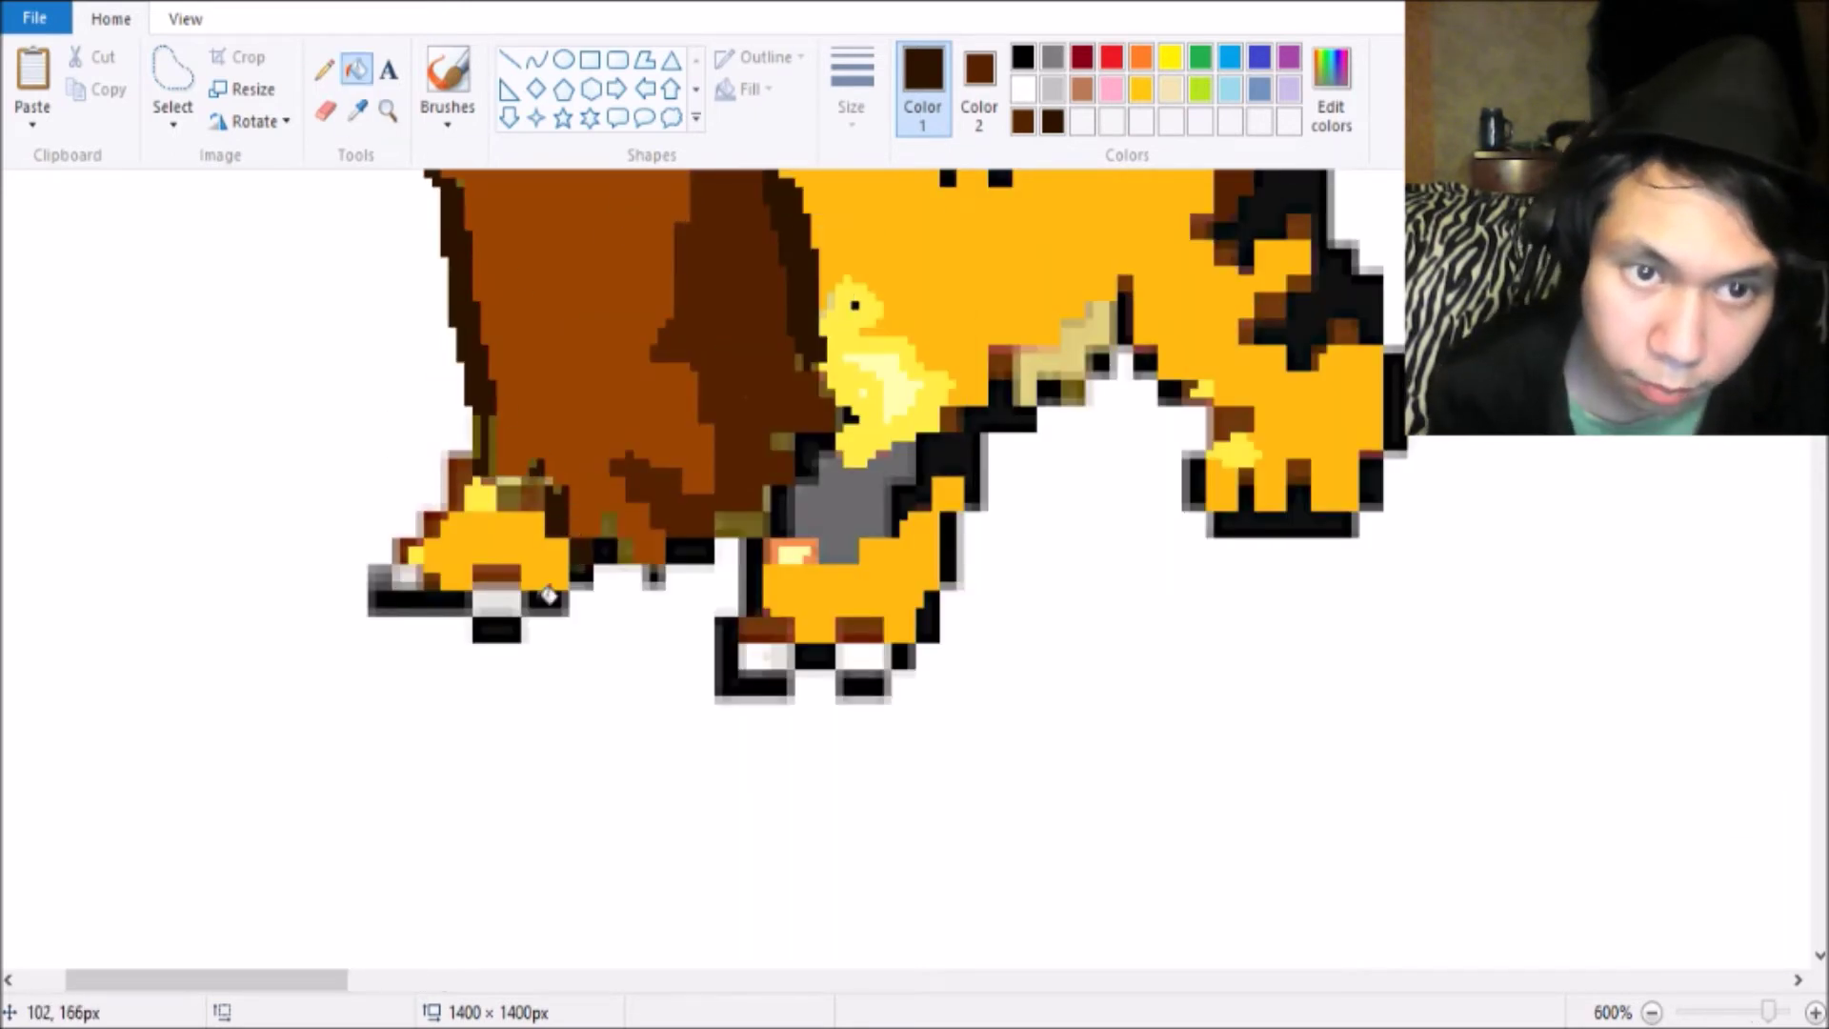
pyautogui.click(483, 446)
pyautogui.click(740, 523)
pyautogui.click(324, 69)
pyautogui.moveTo(796, 428); pyautogui.dragTo(831, 366)
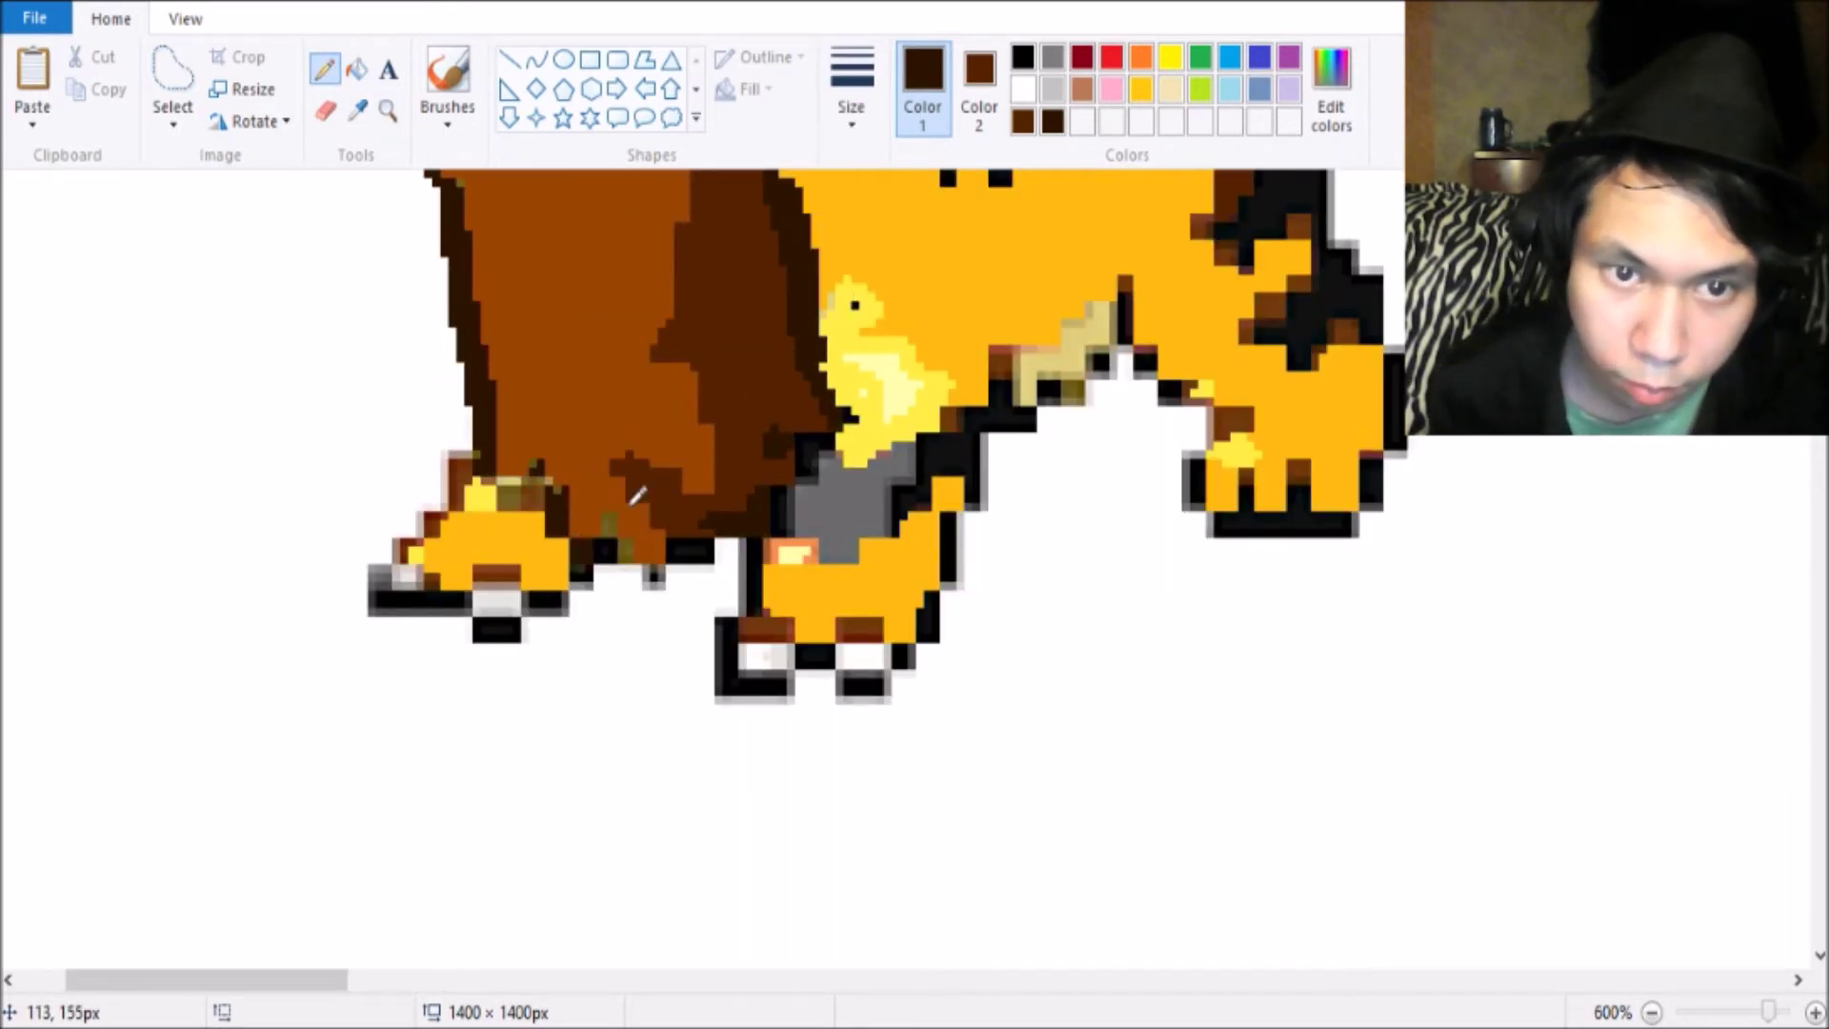
pyautogui.click(357, 69)
pyautogui.click(606, 514)
pyautogui.click(324, 70)
pyautogui.click(511, 488)
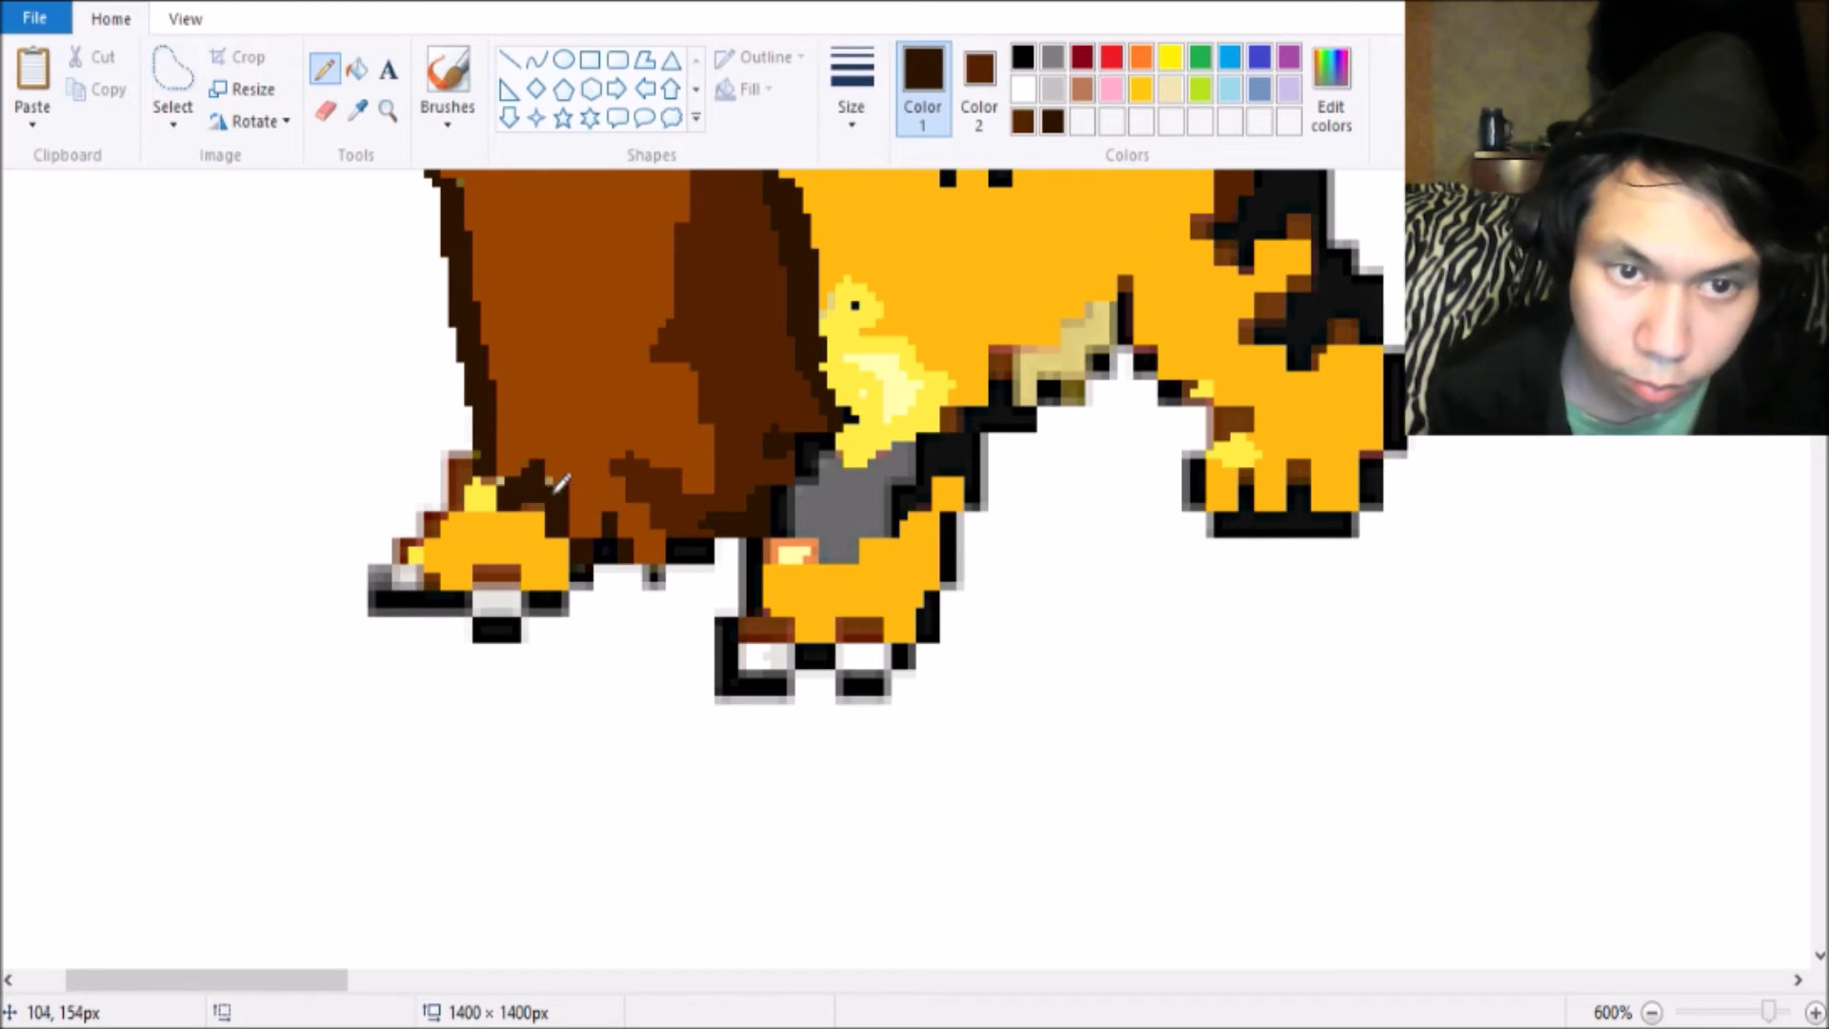
# Fill the leftover beige strip beside the muzzle with the fur's lighter brown.
pyautogui.click(388, 111)
pyautogui.rightClick(282, 319)
pyautogui.rightClick(282, 319)
pyautogui.rightClick(282, 318)
pyautogui.doubleClick(787, 572)
pyautogui.doubleClick(787, 571)
pyautogui.click(357, 111)
pyautogui.click(357, 69)
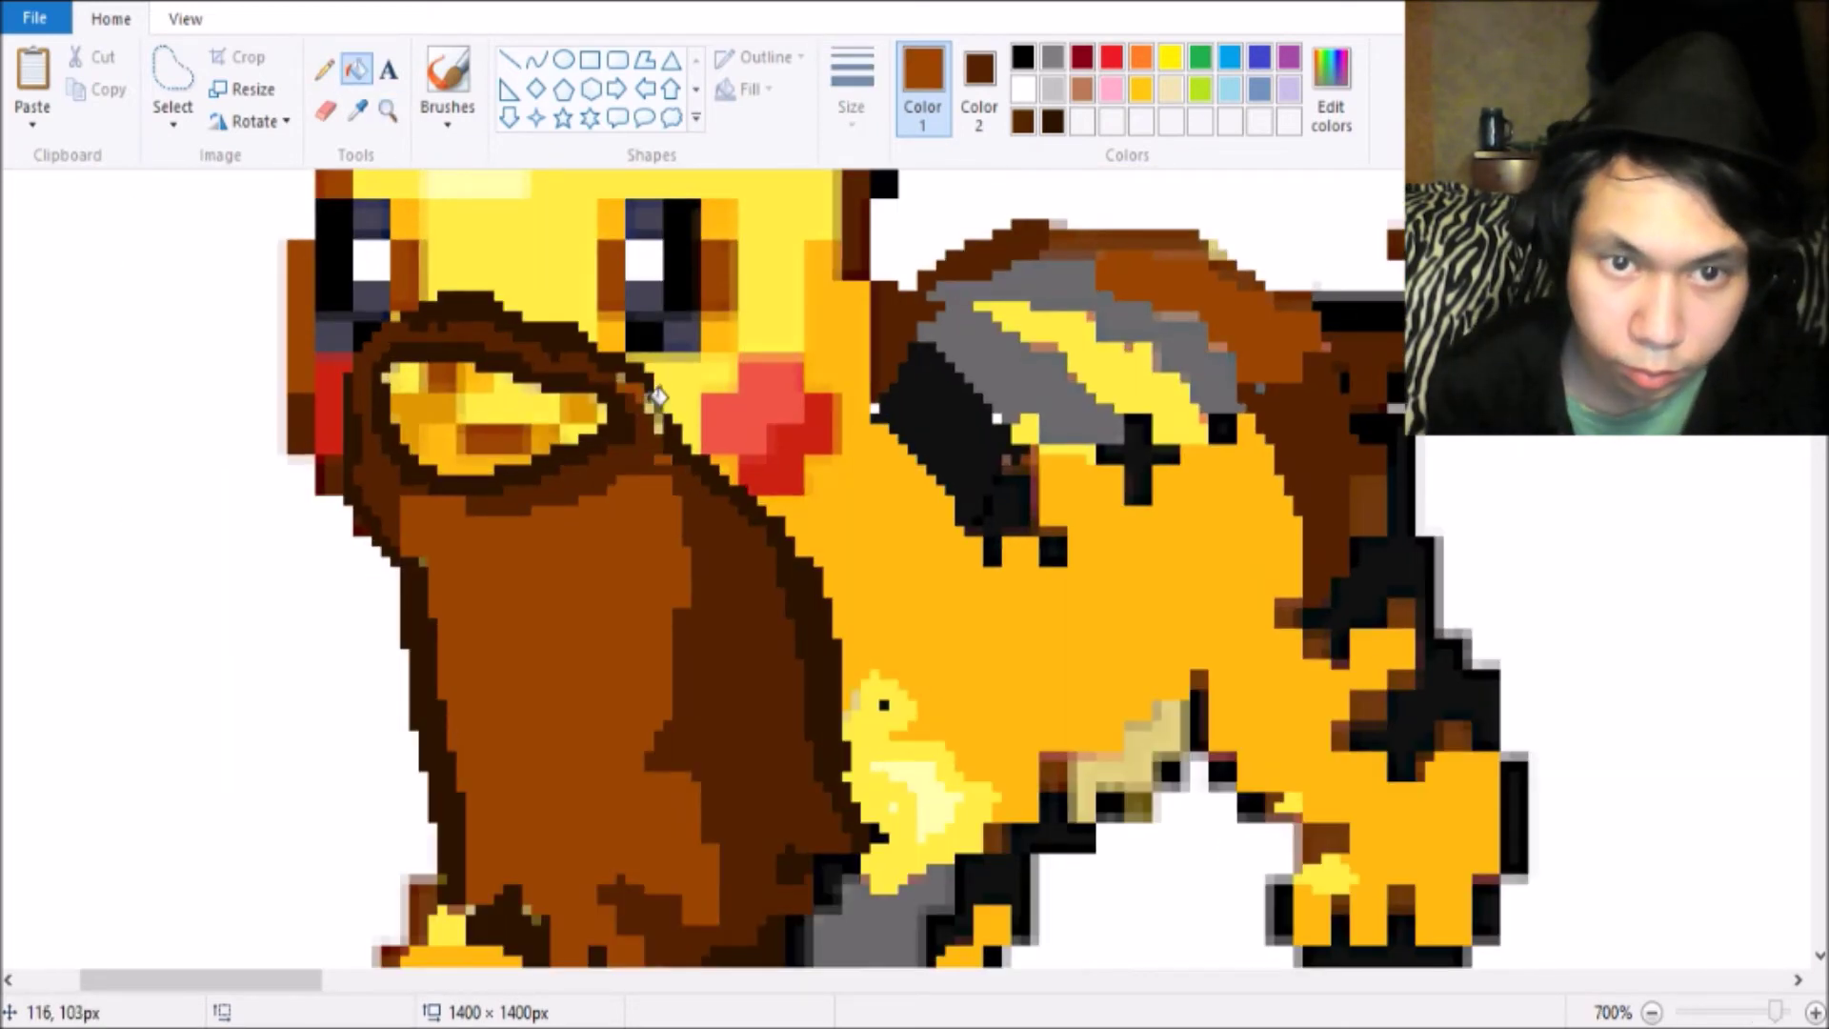
# Sample near-black from the sprite and compare the whole recoloured fusion with the source sprites.
pyautogui.click(366, 107)
pyautogui.click(533, 266)
pyautogui.scroll(3, 533, 267)
pyautogui.click(388, 112)
pyautogui.rightClick(282, 435)
pyautogui.rightClick(283, 436)
pyautogui.rightClick(283, 435)
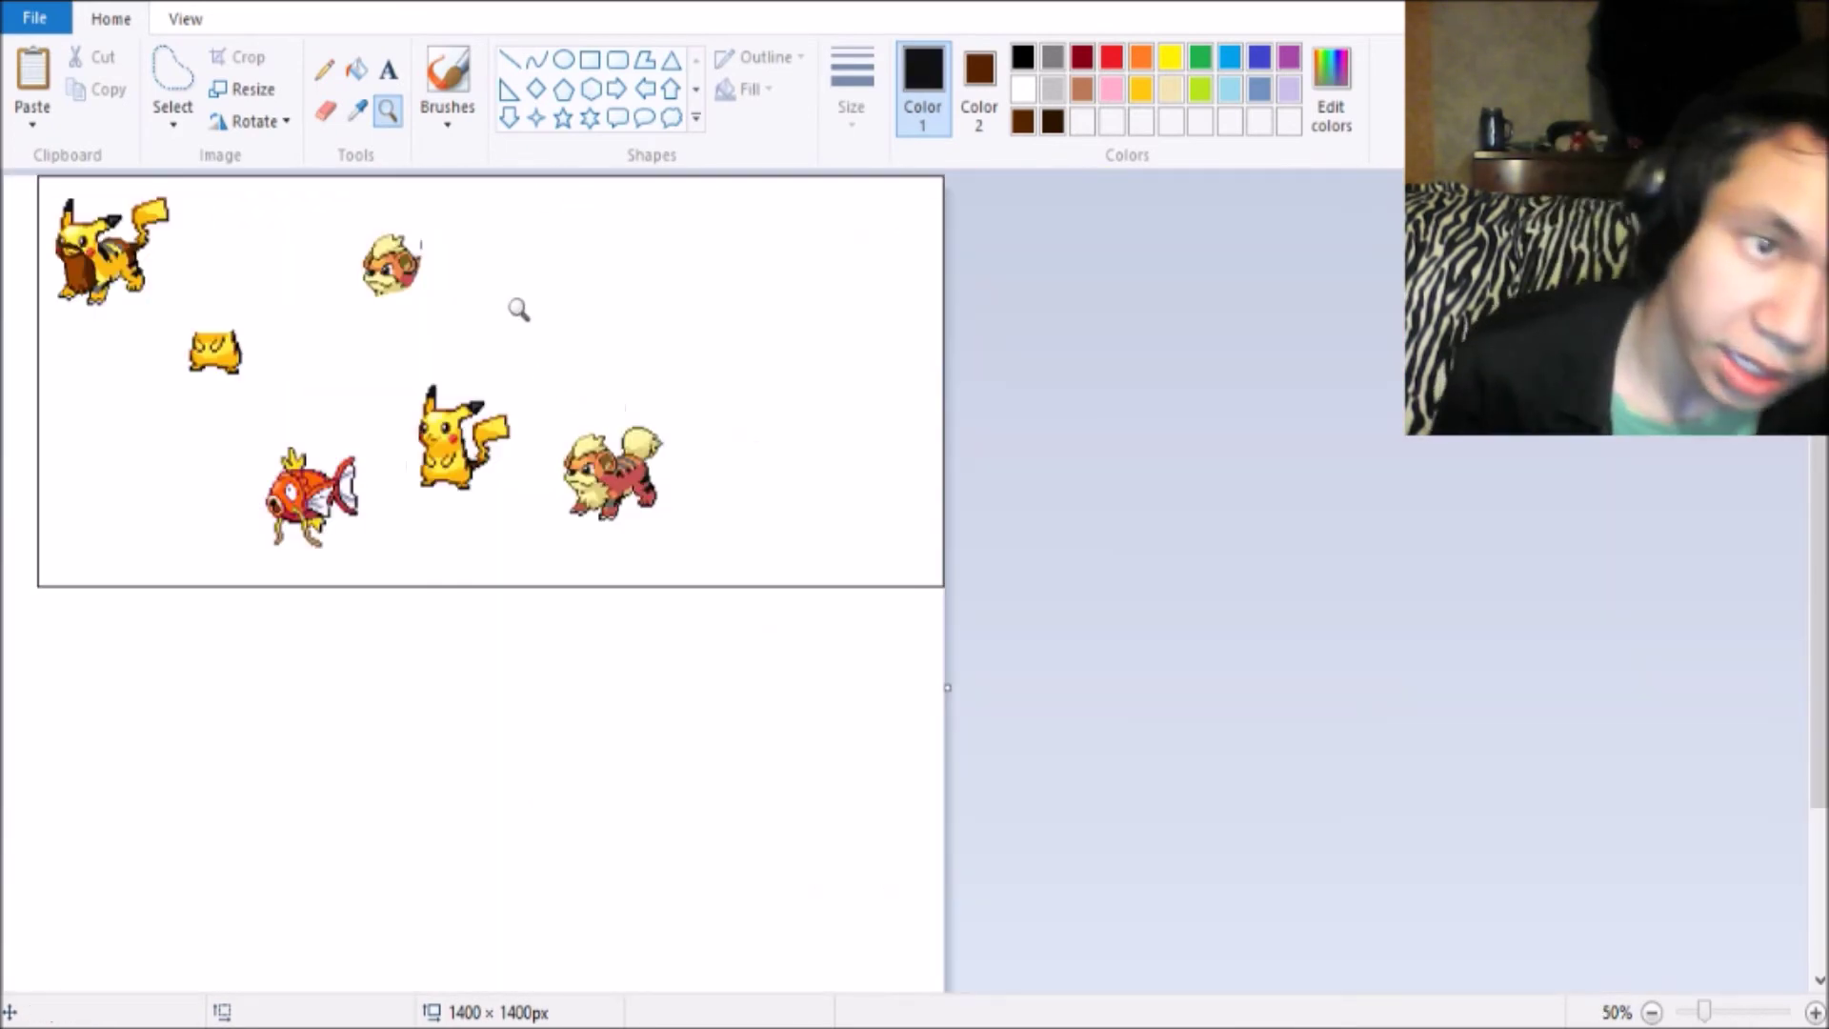
pyautogui.click(296, 304)
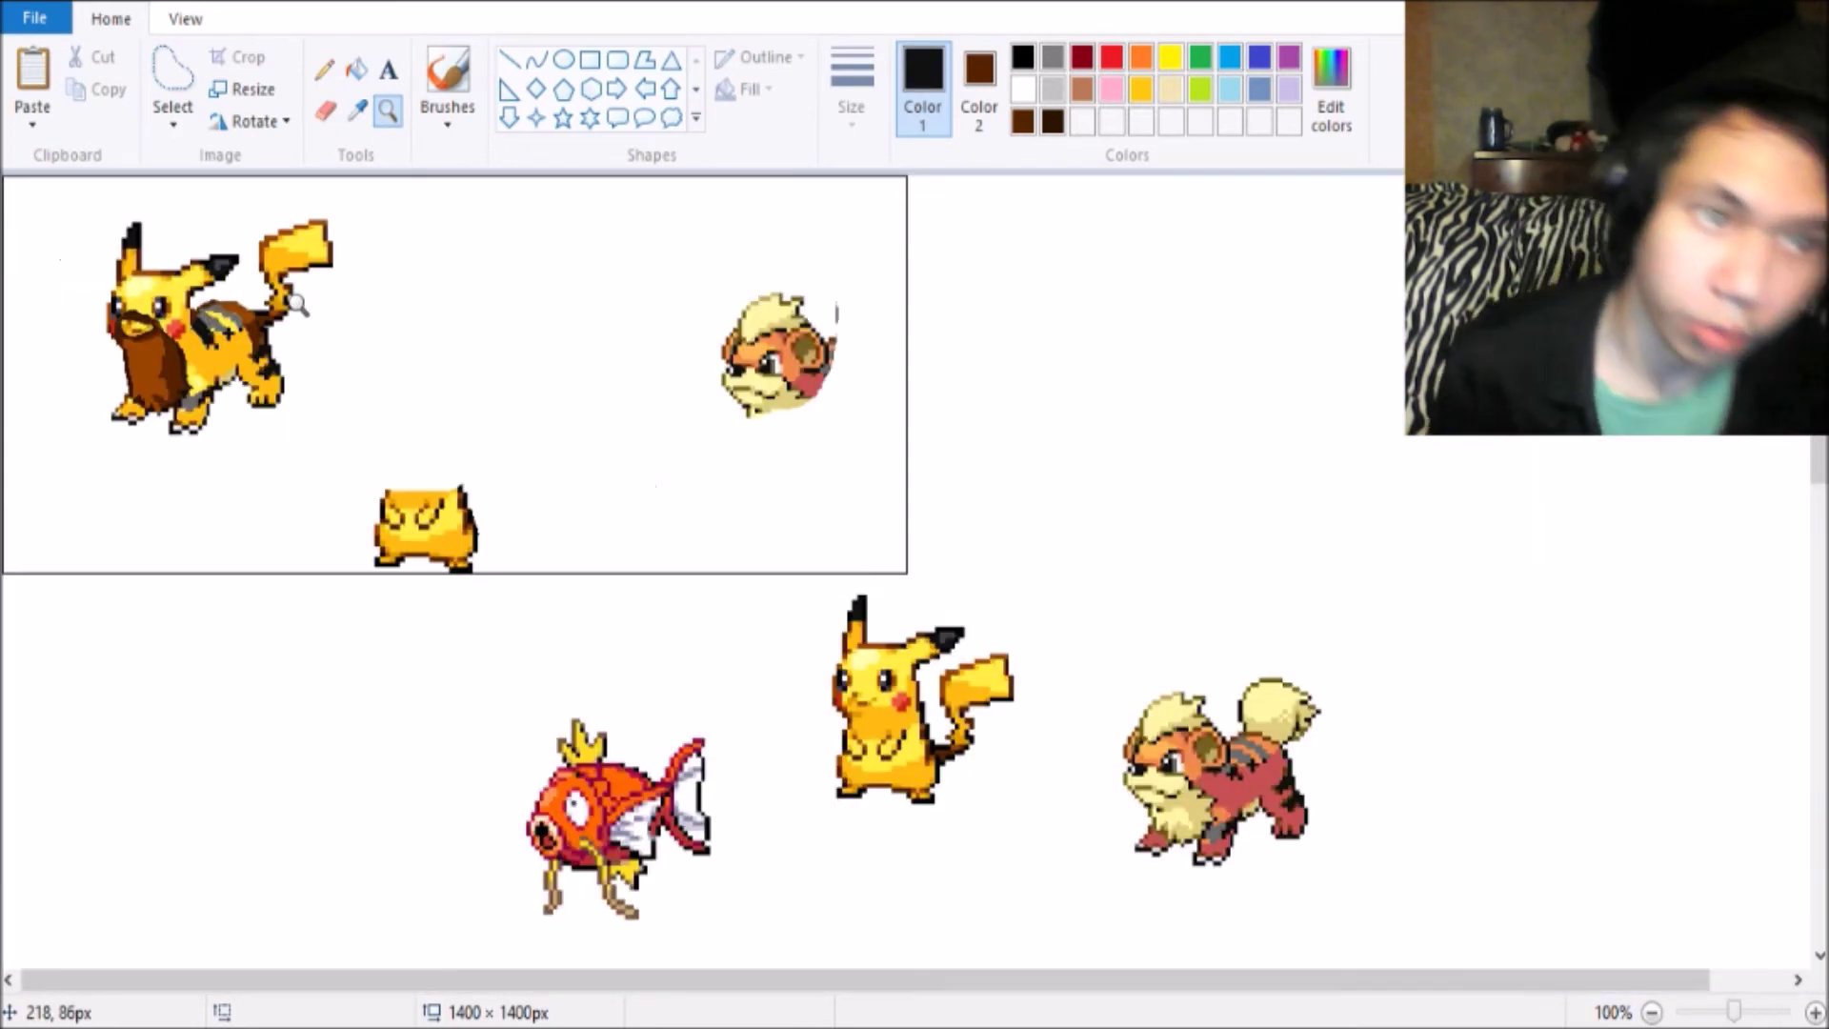
pyautogui.scroll(1, 299, 303)
pyautogui.scroll(-1, 200, 381)
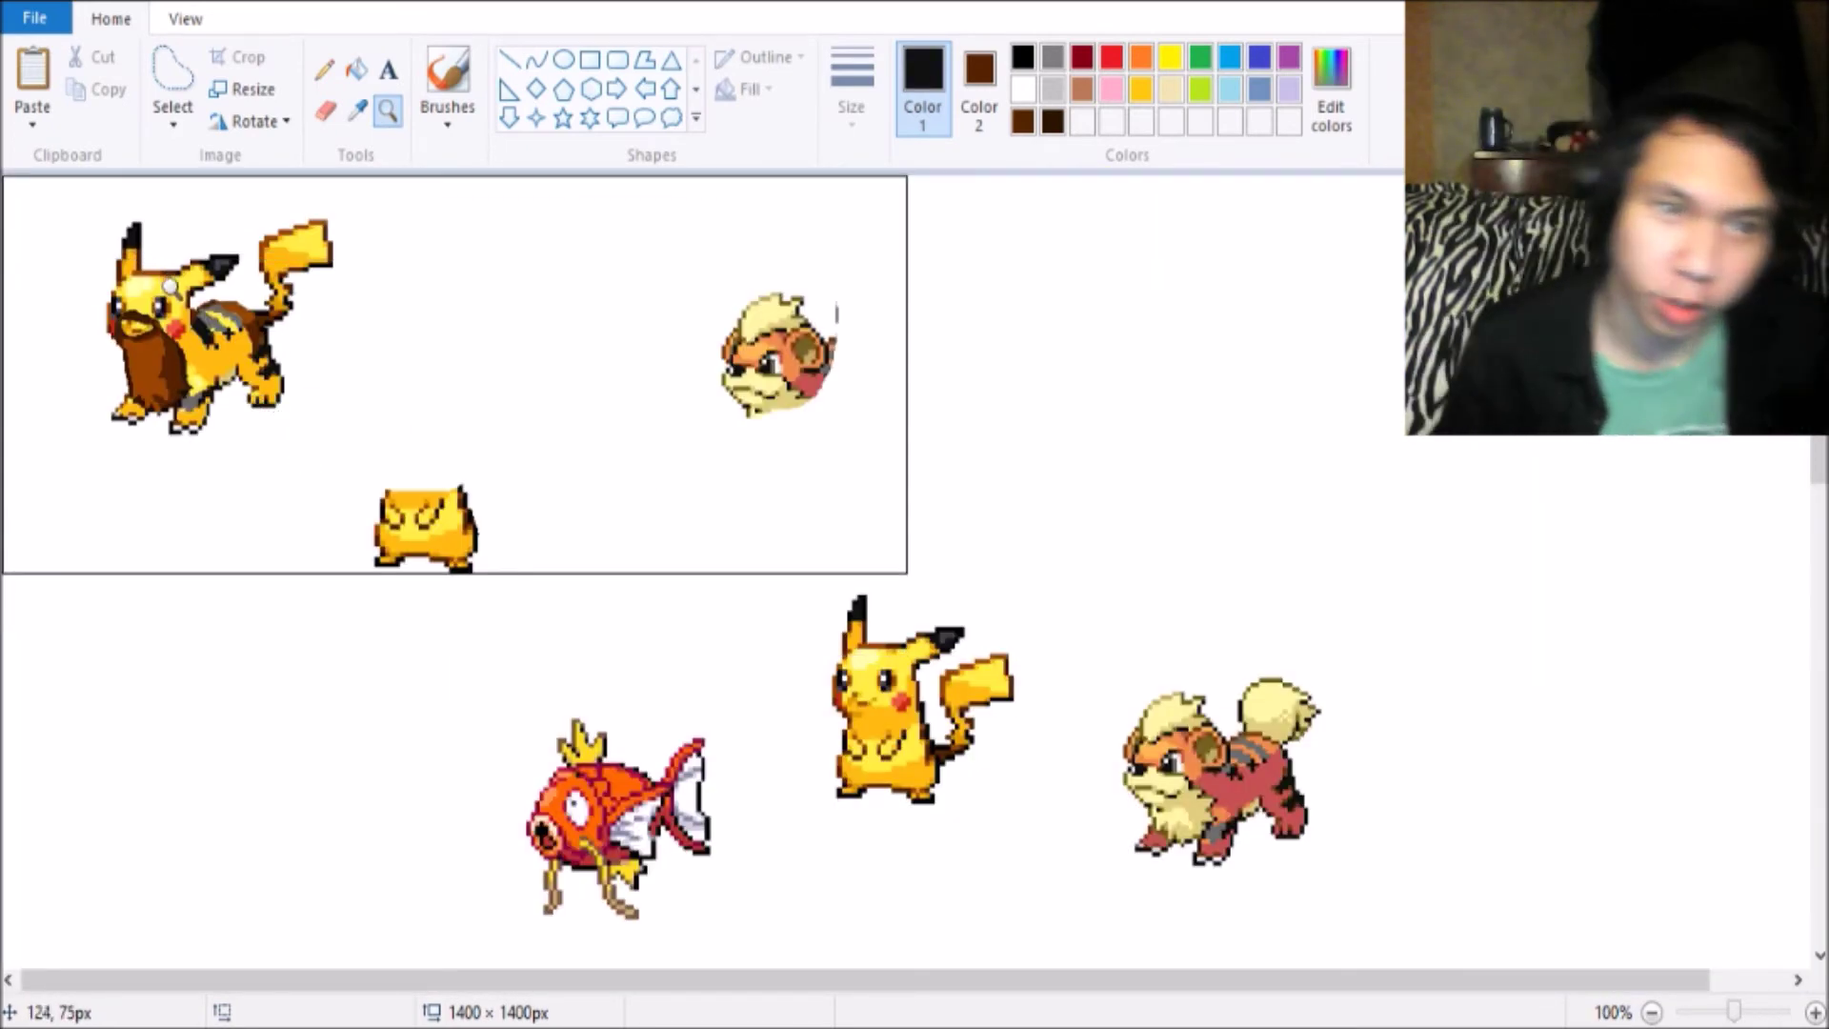
pyautogui.scroll(-2, 200, 305)
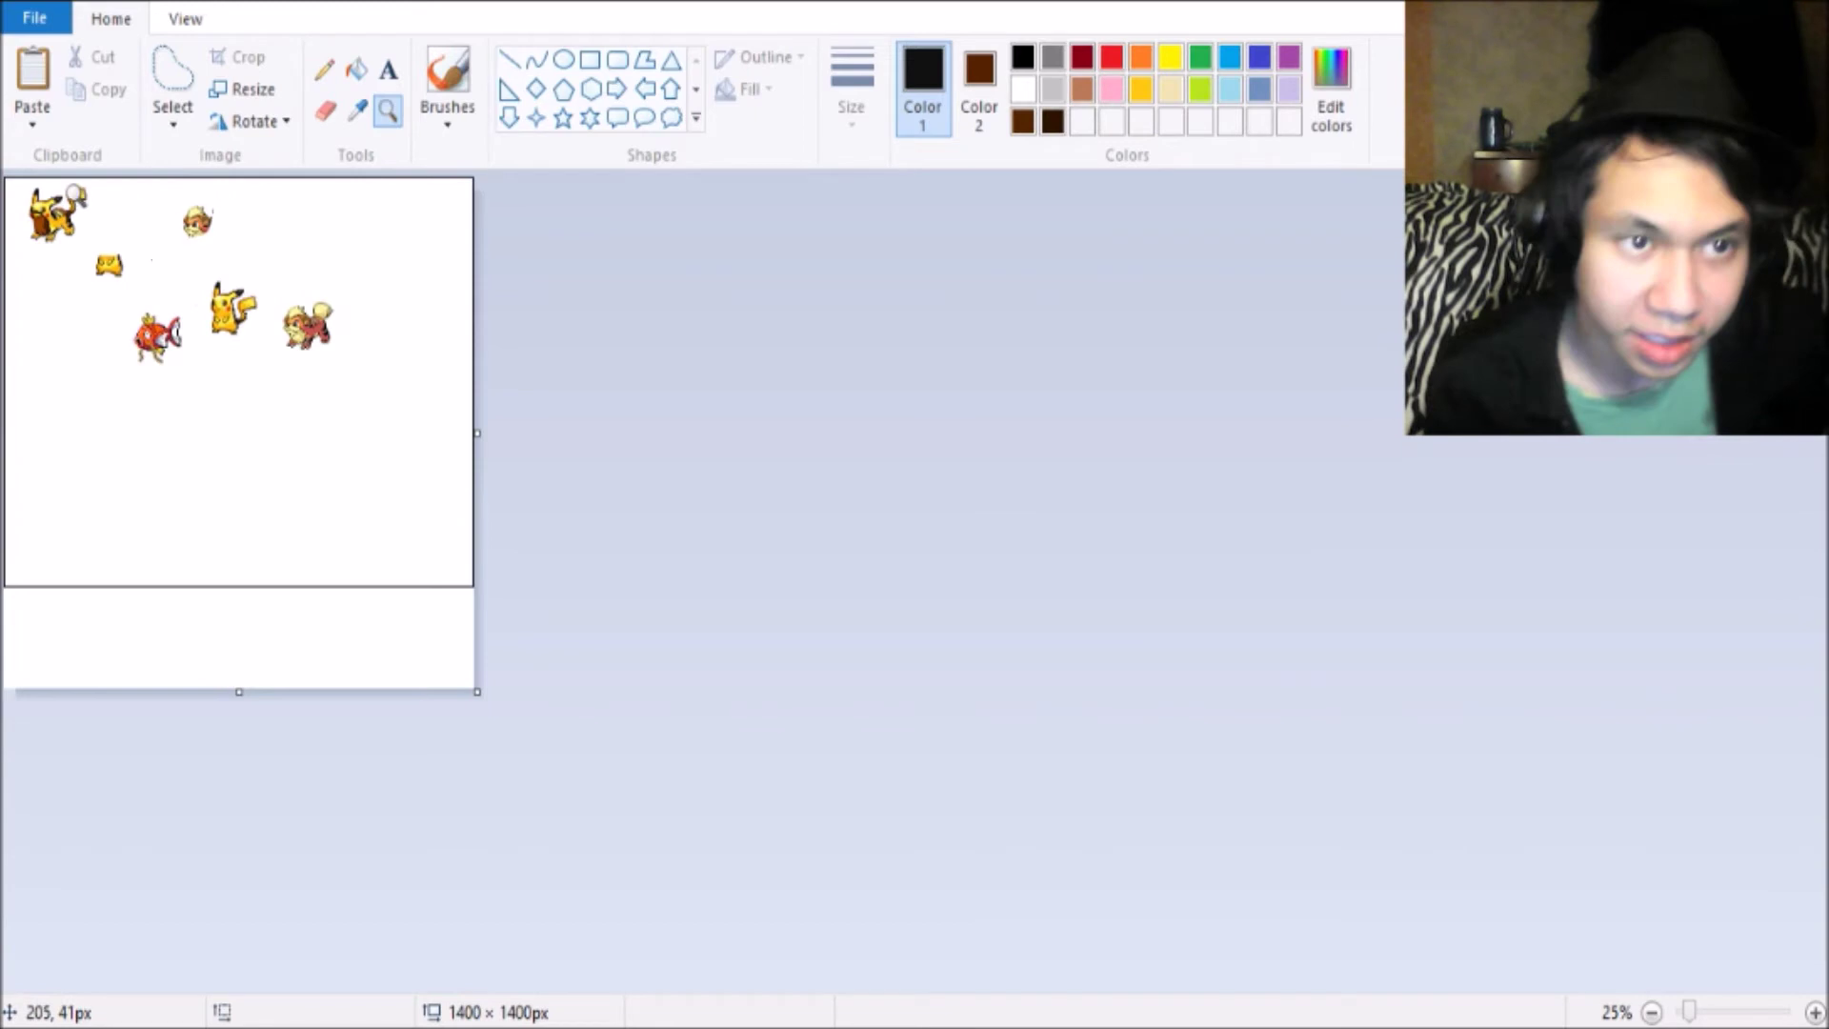
# Copy Magikarp's yellow crown fin and place a duplicate in the blank space beside the fusion sprite.
pyautogui.scroll(1, 201, 319)
pyautogui.scroll(1, 201, 319)
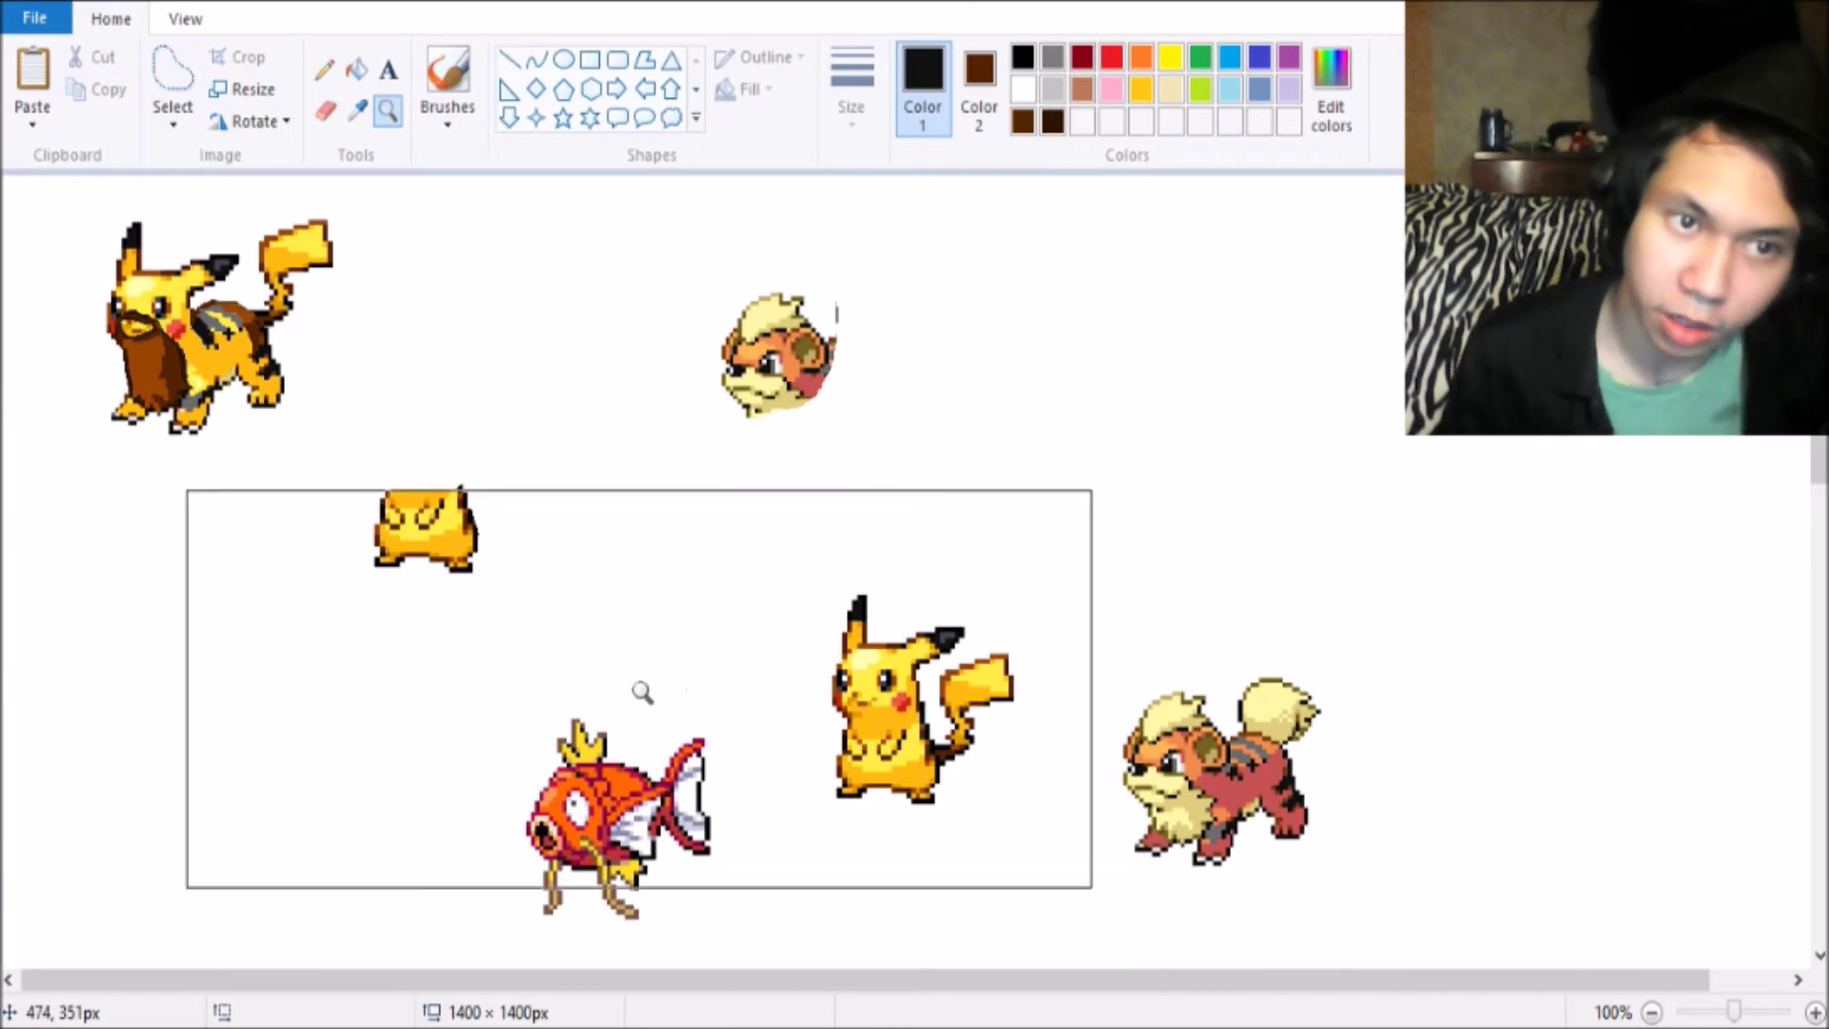
pyautogui.click(664, 801)
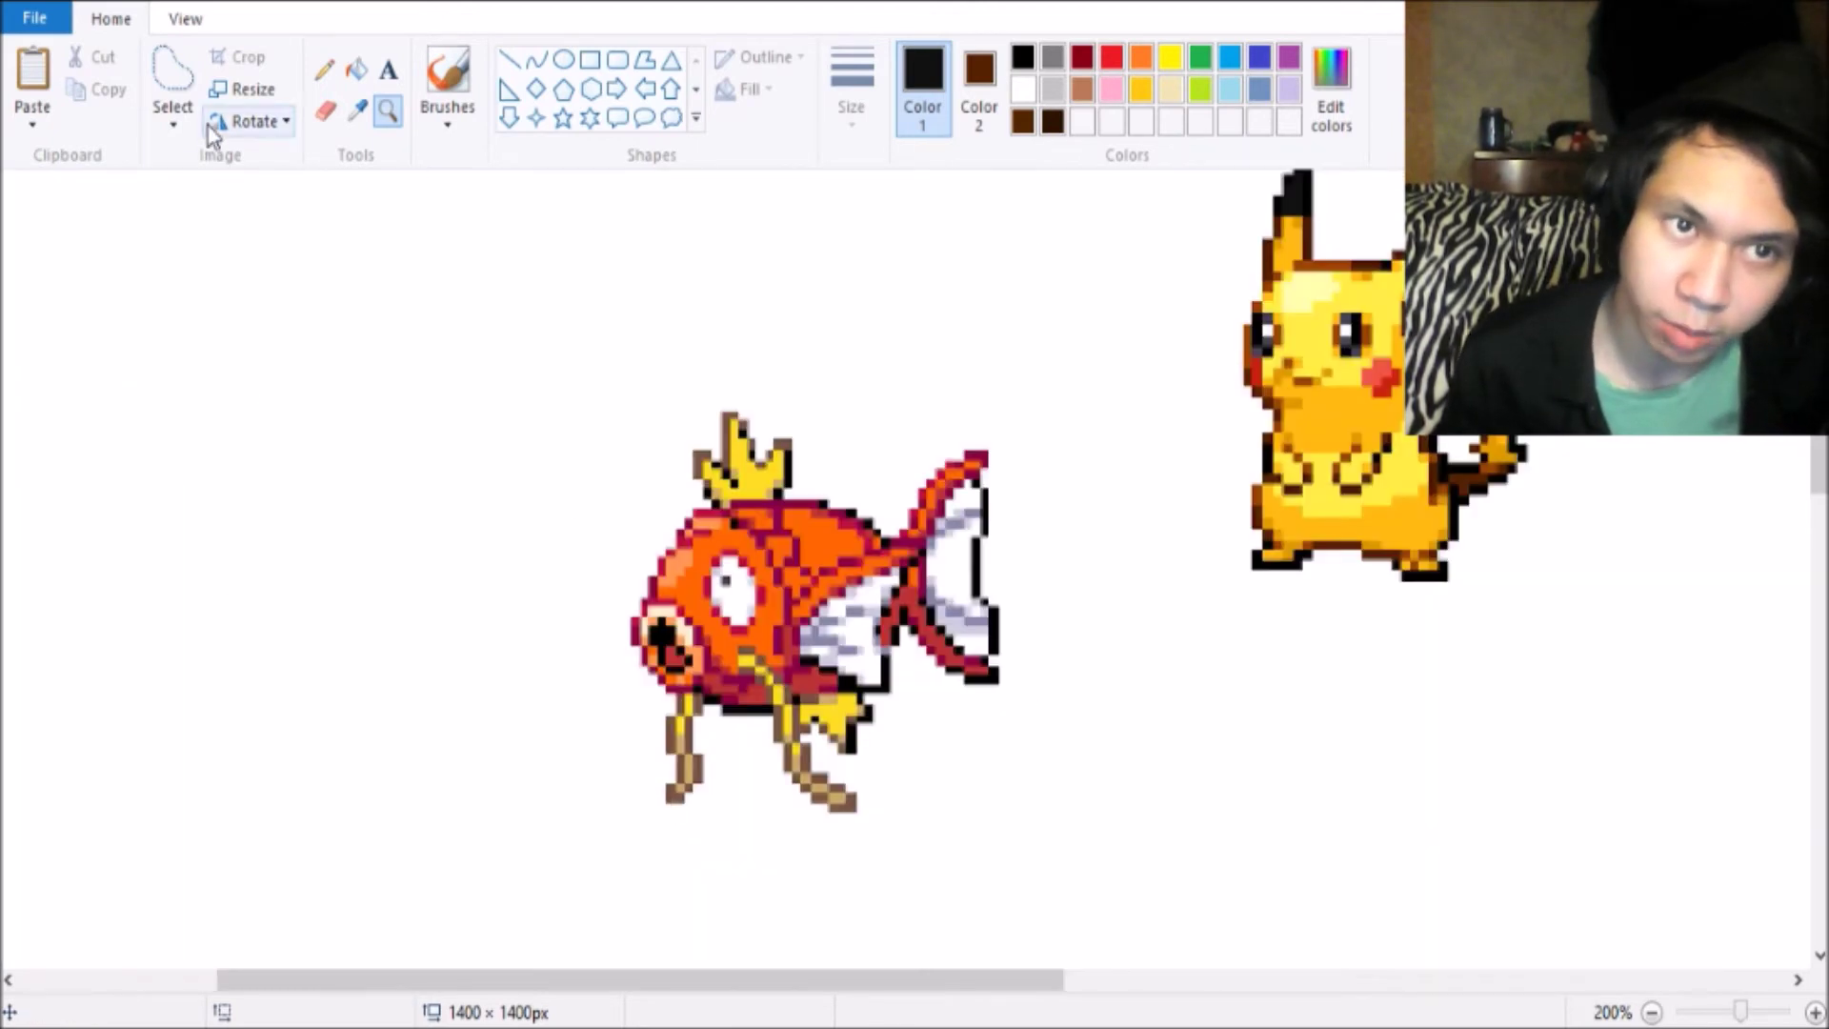
pyautogui.click(286, 188)
pyautogui.moveTo(657, 347); pyautogui.dragTo(829, 513)
pyautogui.scroll(5, 425, 588)
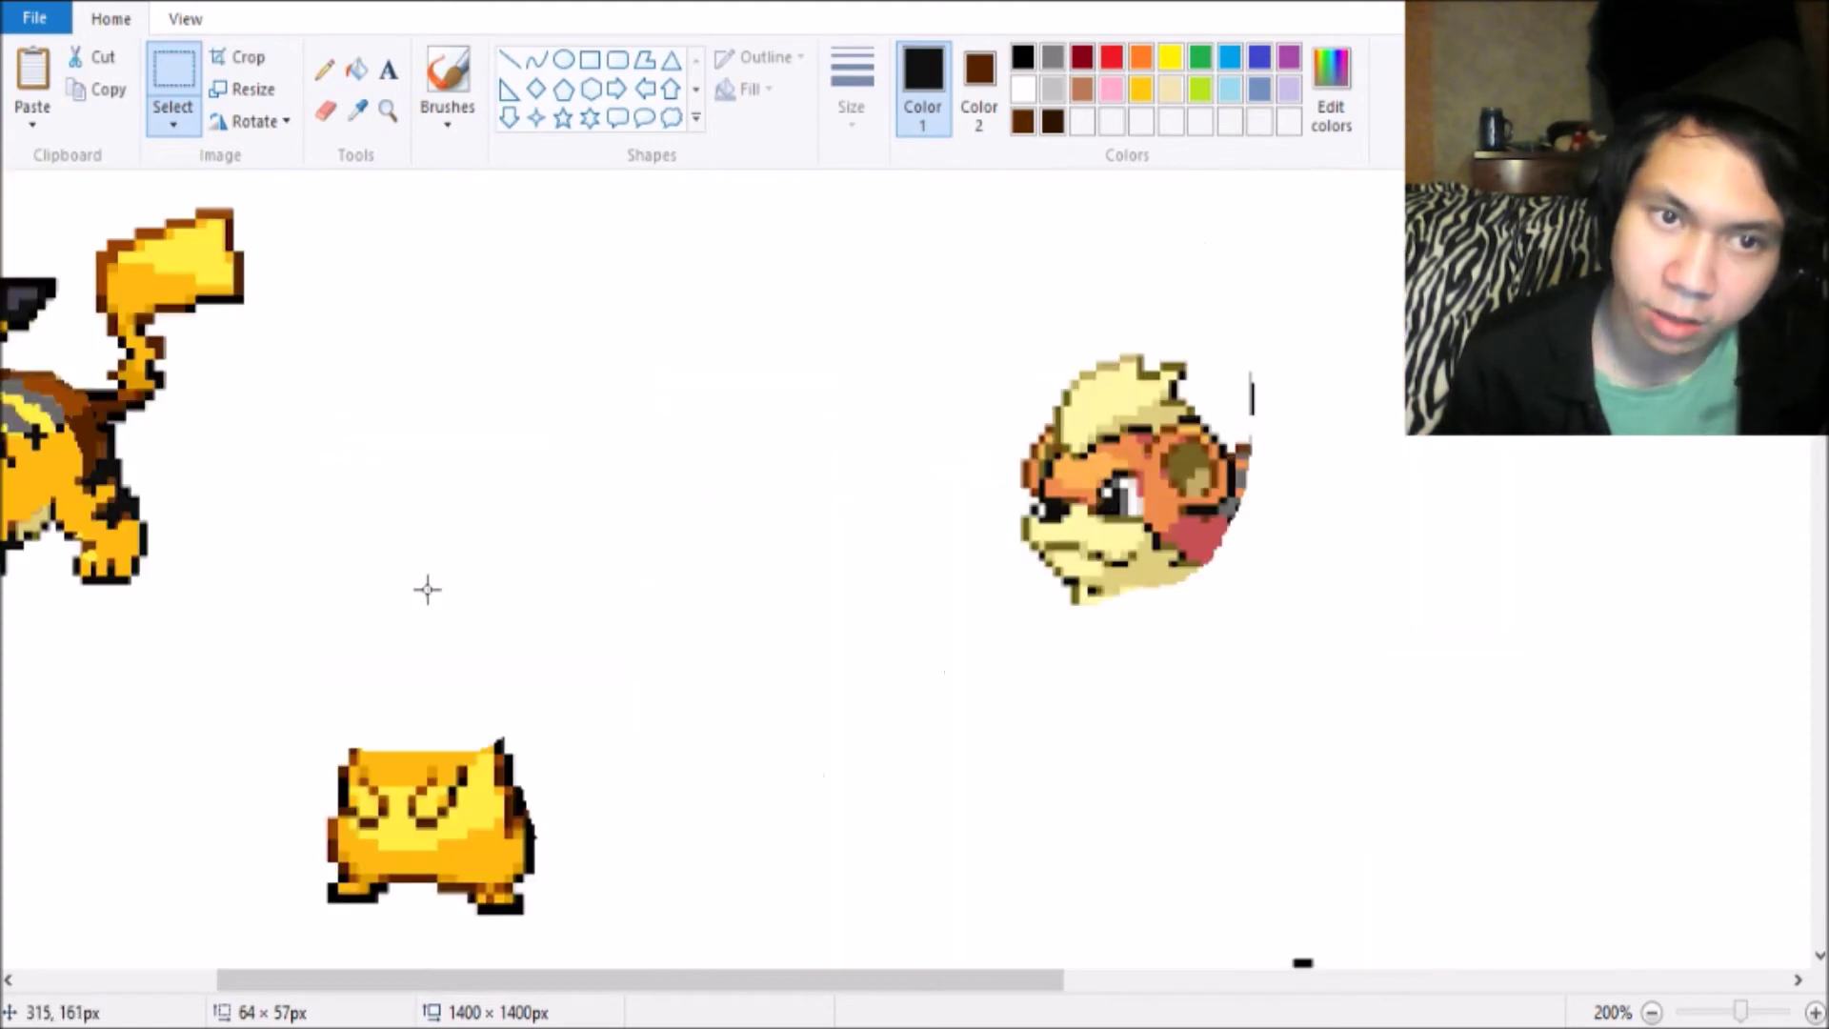
pyautogui.moveTo(784, 988); pyautogui.dragTo(472, 1008)
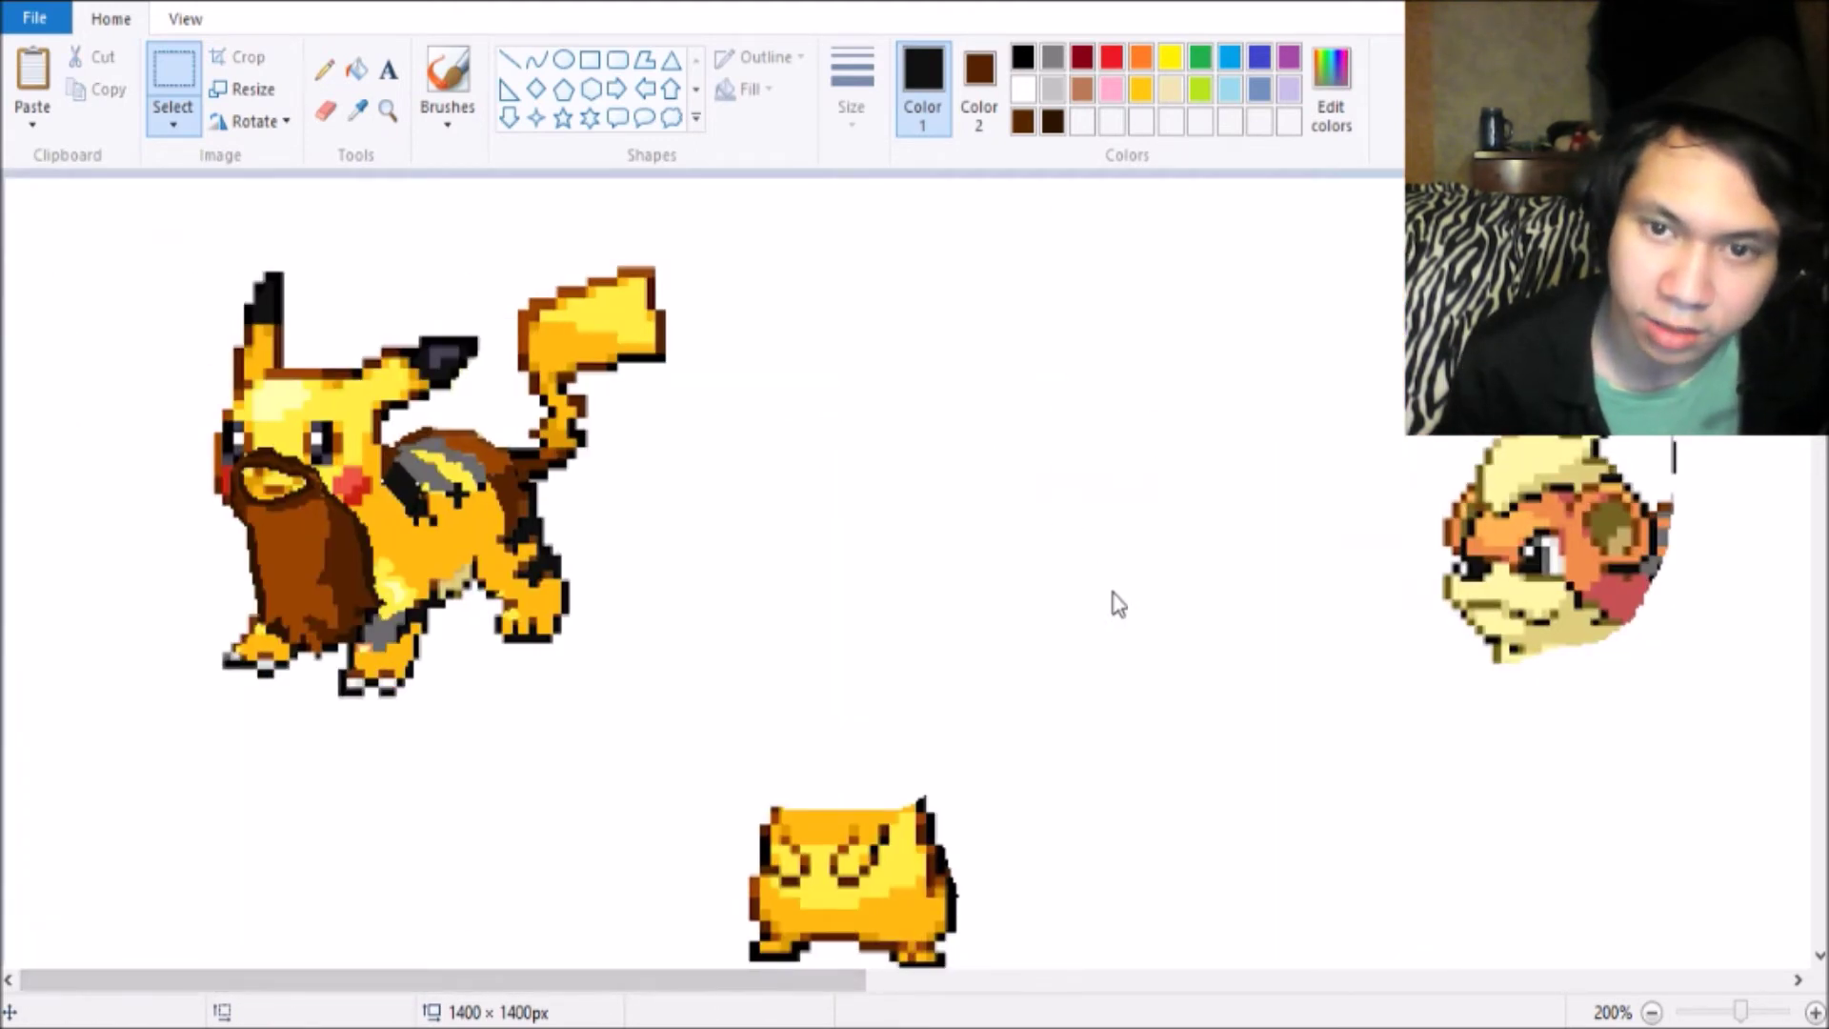
pyautogui.hotkey('ctrl', 'v')
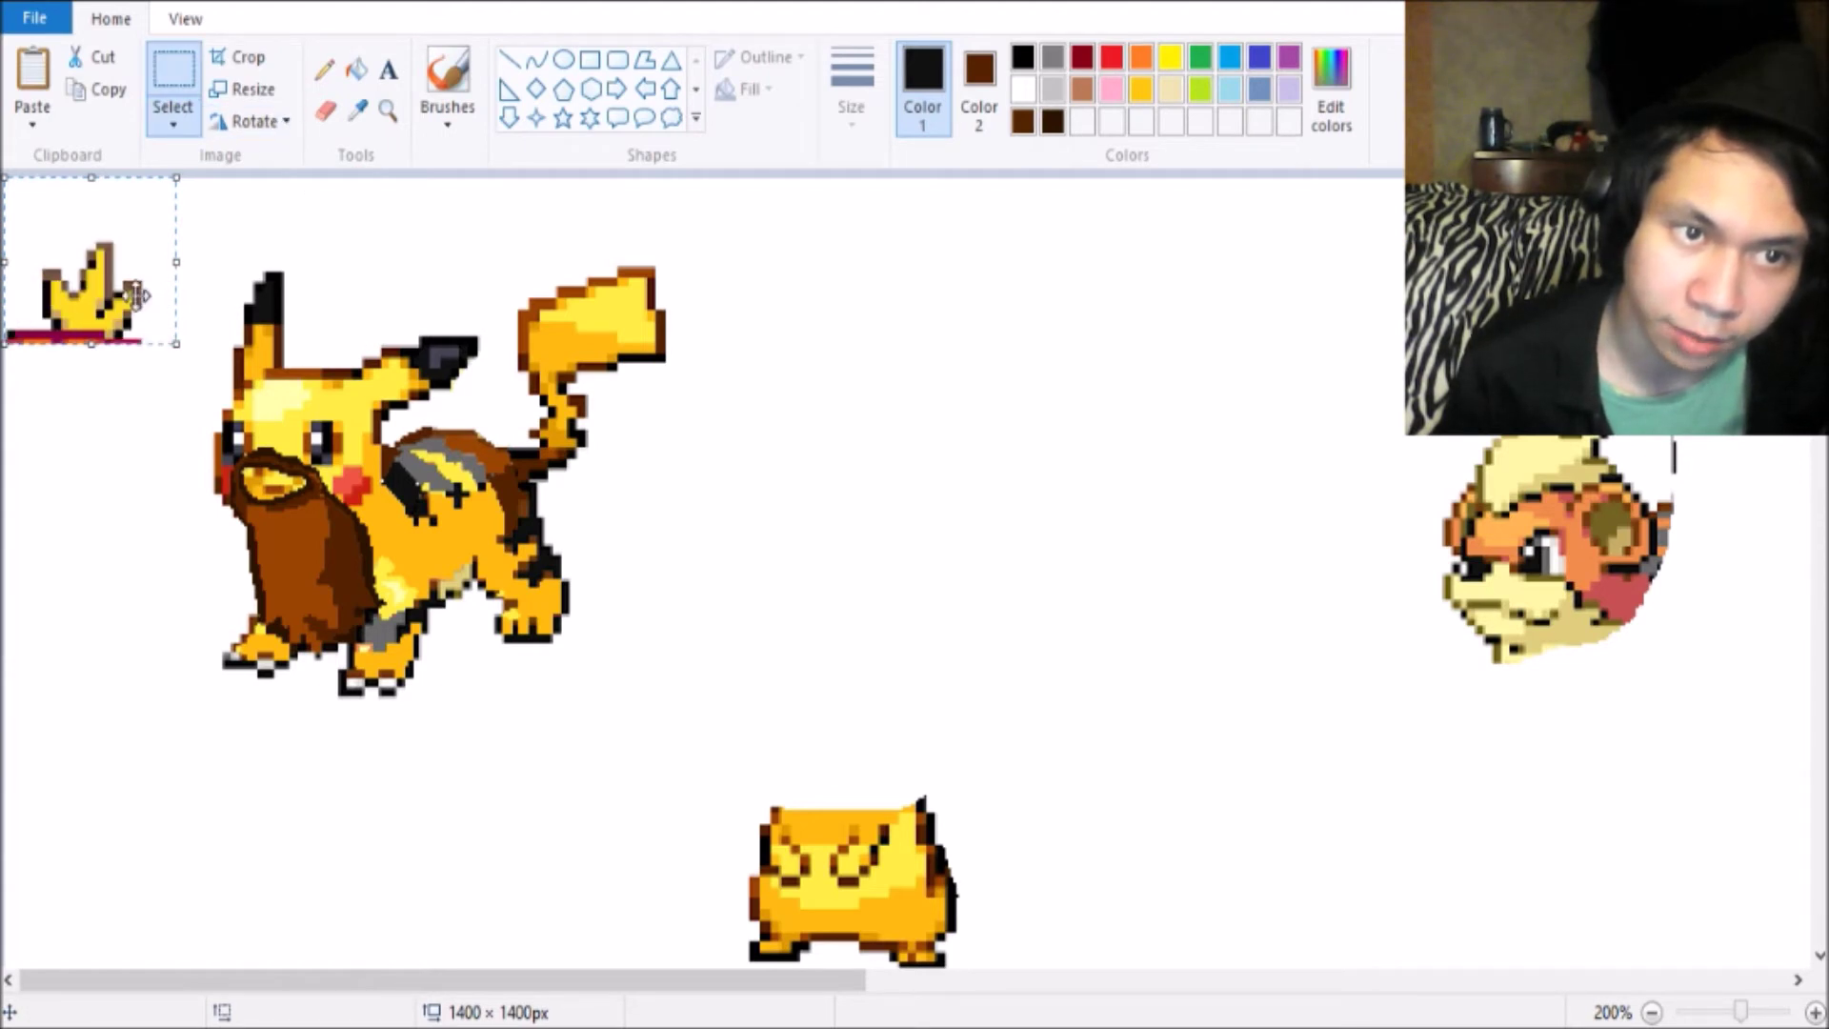
pyautogui.moveTo(133, 296); pyautogui.dragTo(1089, 333)
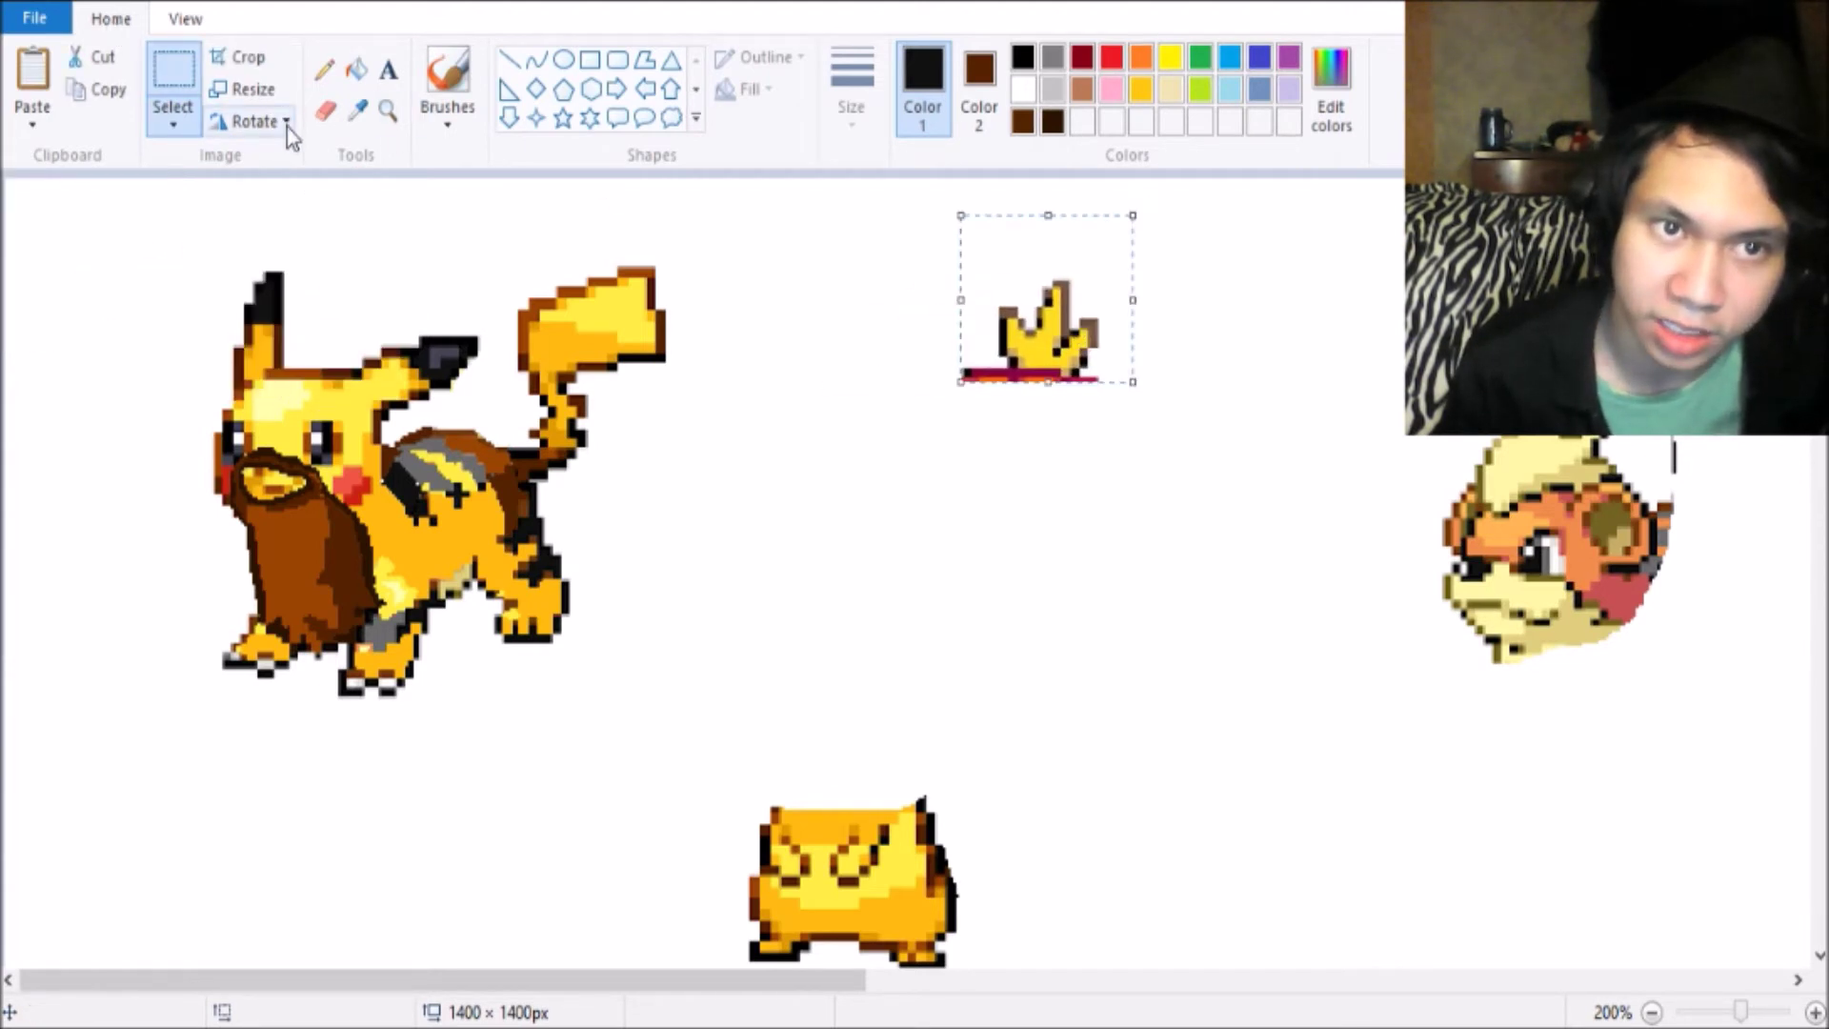
# Erase the red body strip under the copied crown using a white background colour, and move the crown onto the fusion's head between the ears.
pyautogui.click(325, 111)
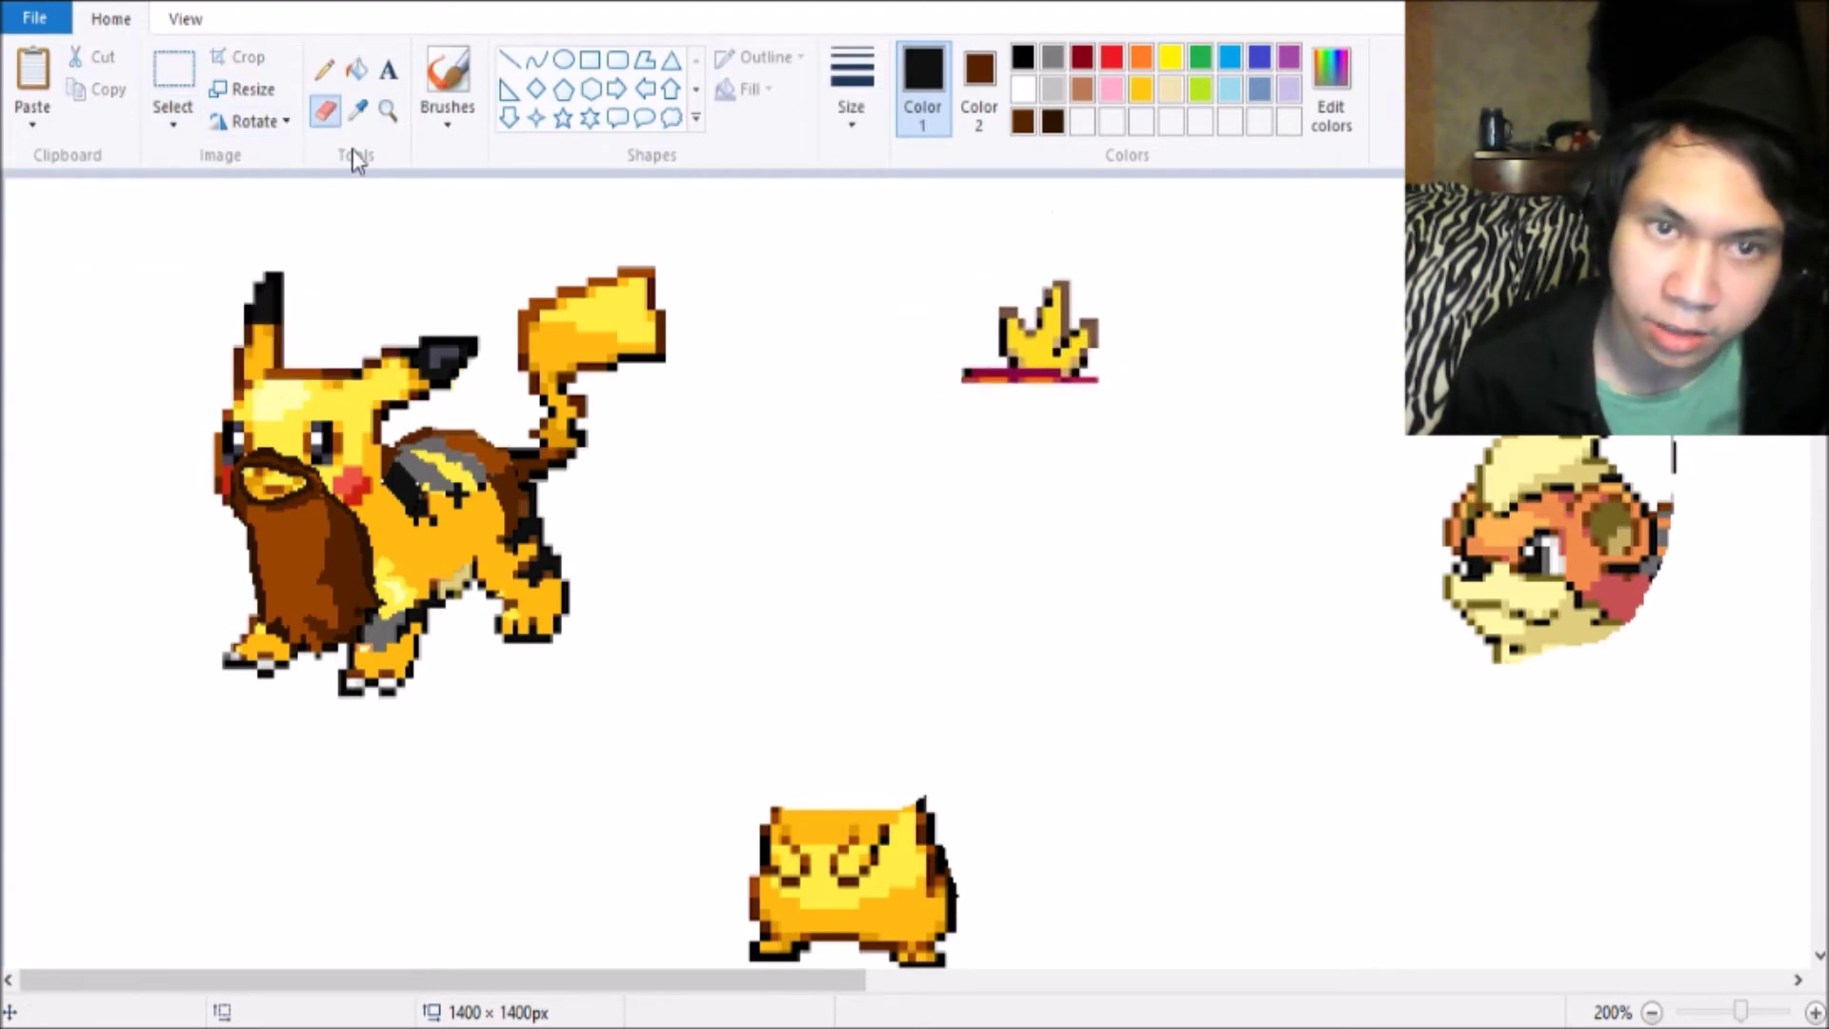
pyautogui.click(980, 100)
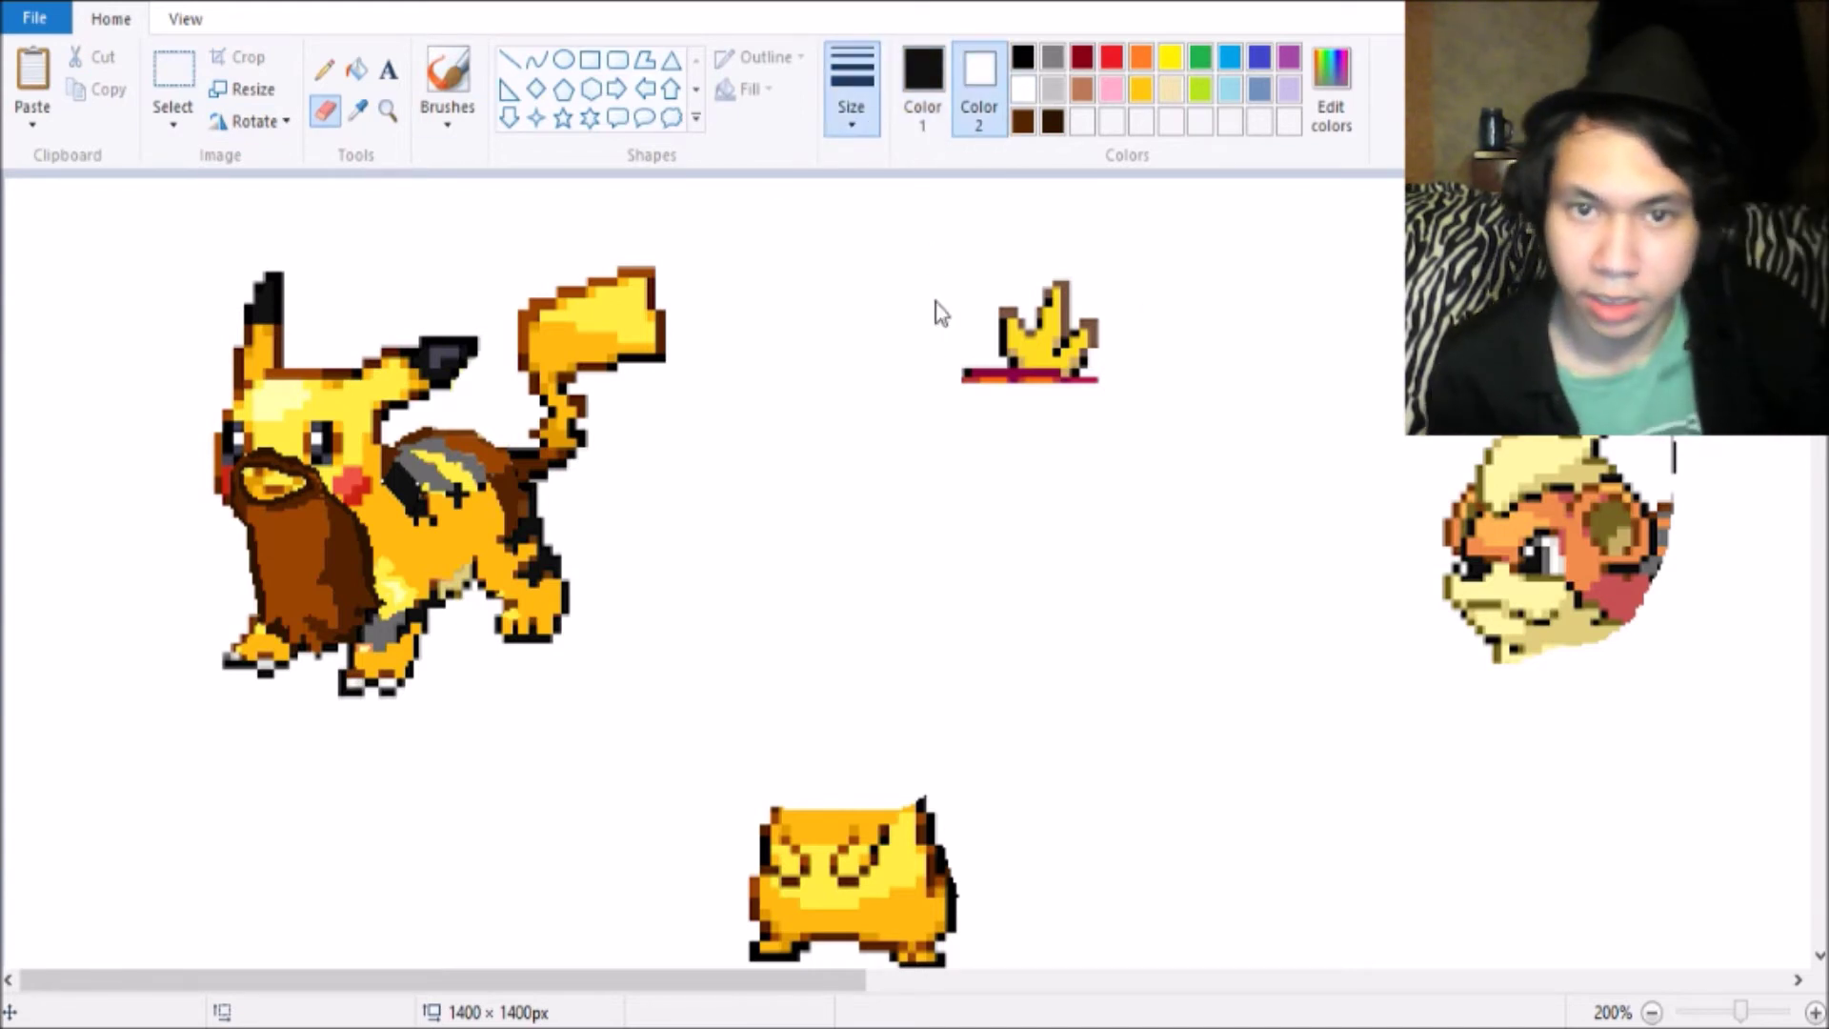
pyautogui.hotkey('ctrl', '+')
pyautogui.hotkey('ctrl', '+')
pyautogui.hotkey('ctrl', '+')
pyautogui.hotkey('ctrl', '+')
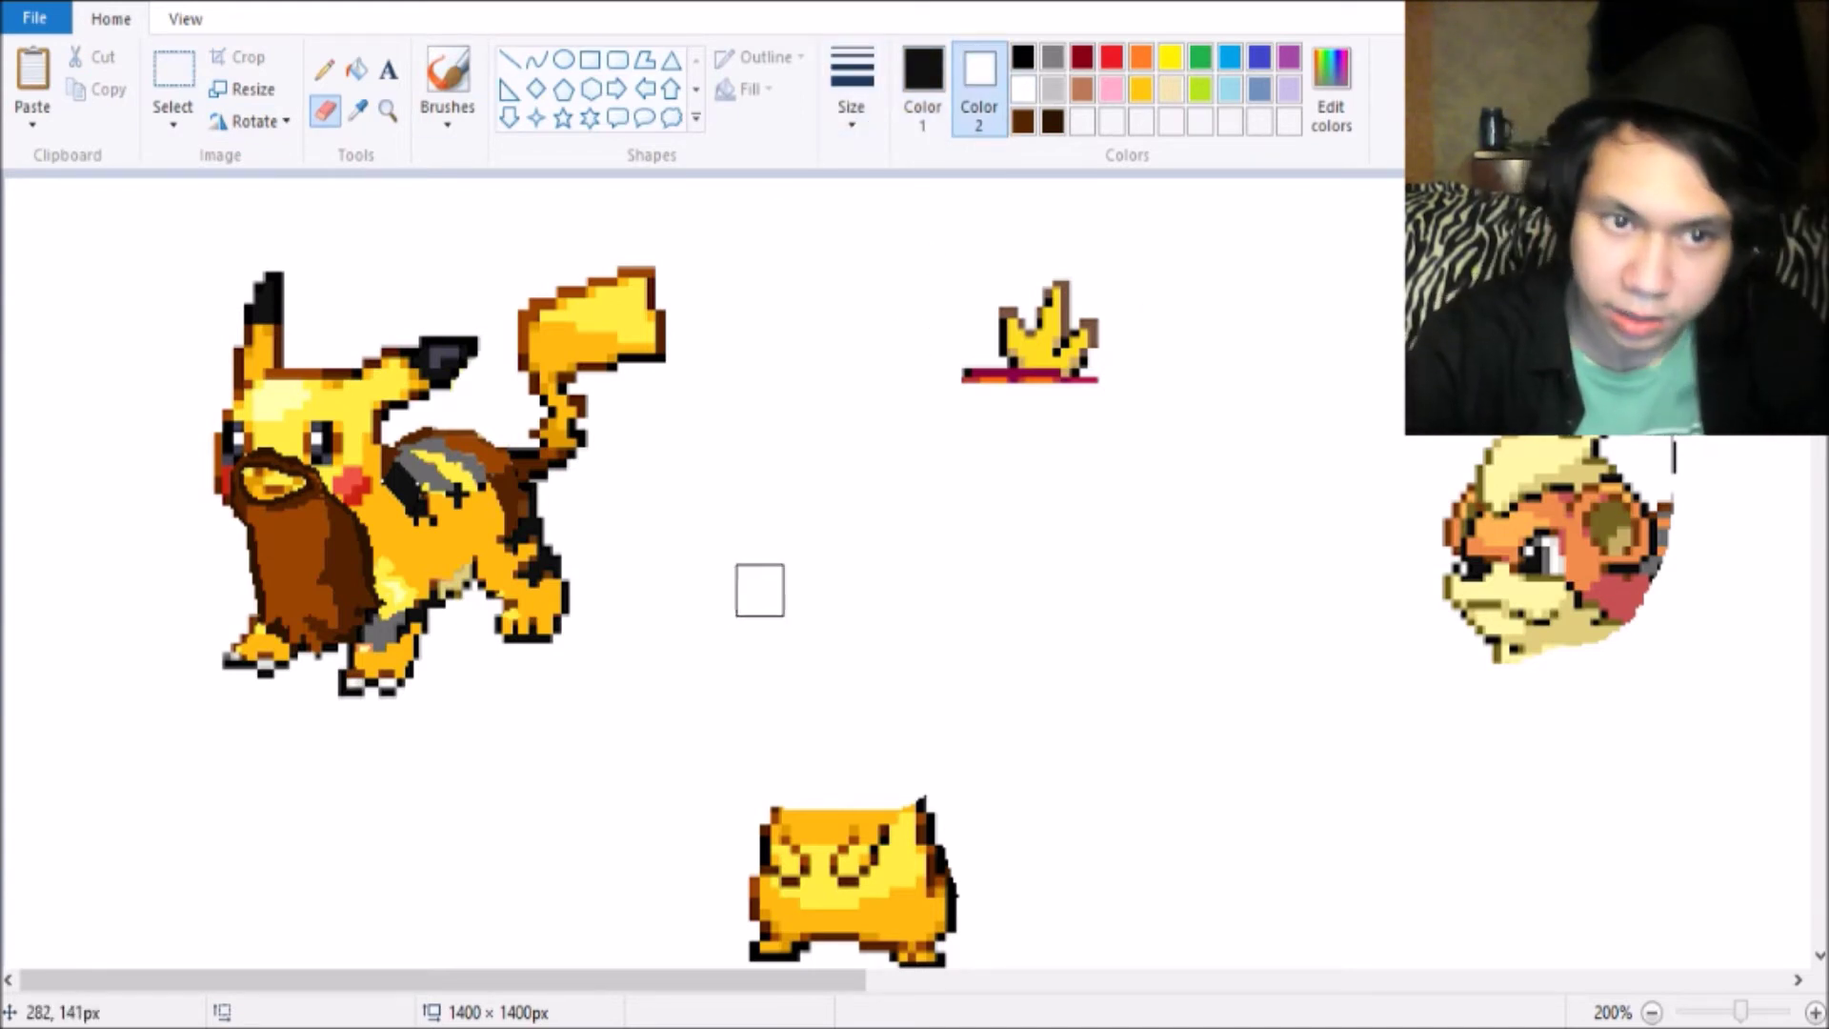
pyautogui.moveTo(1127, 420); pyautogui.dragTo(1013, 413)
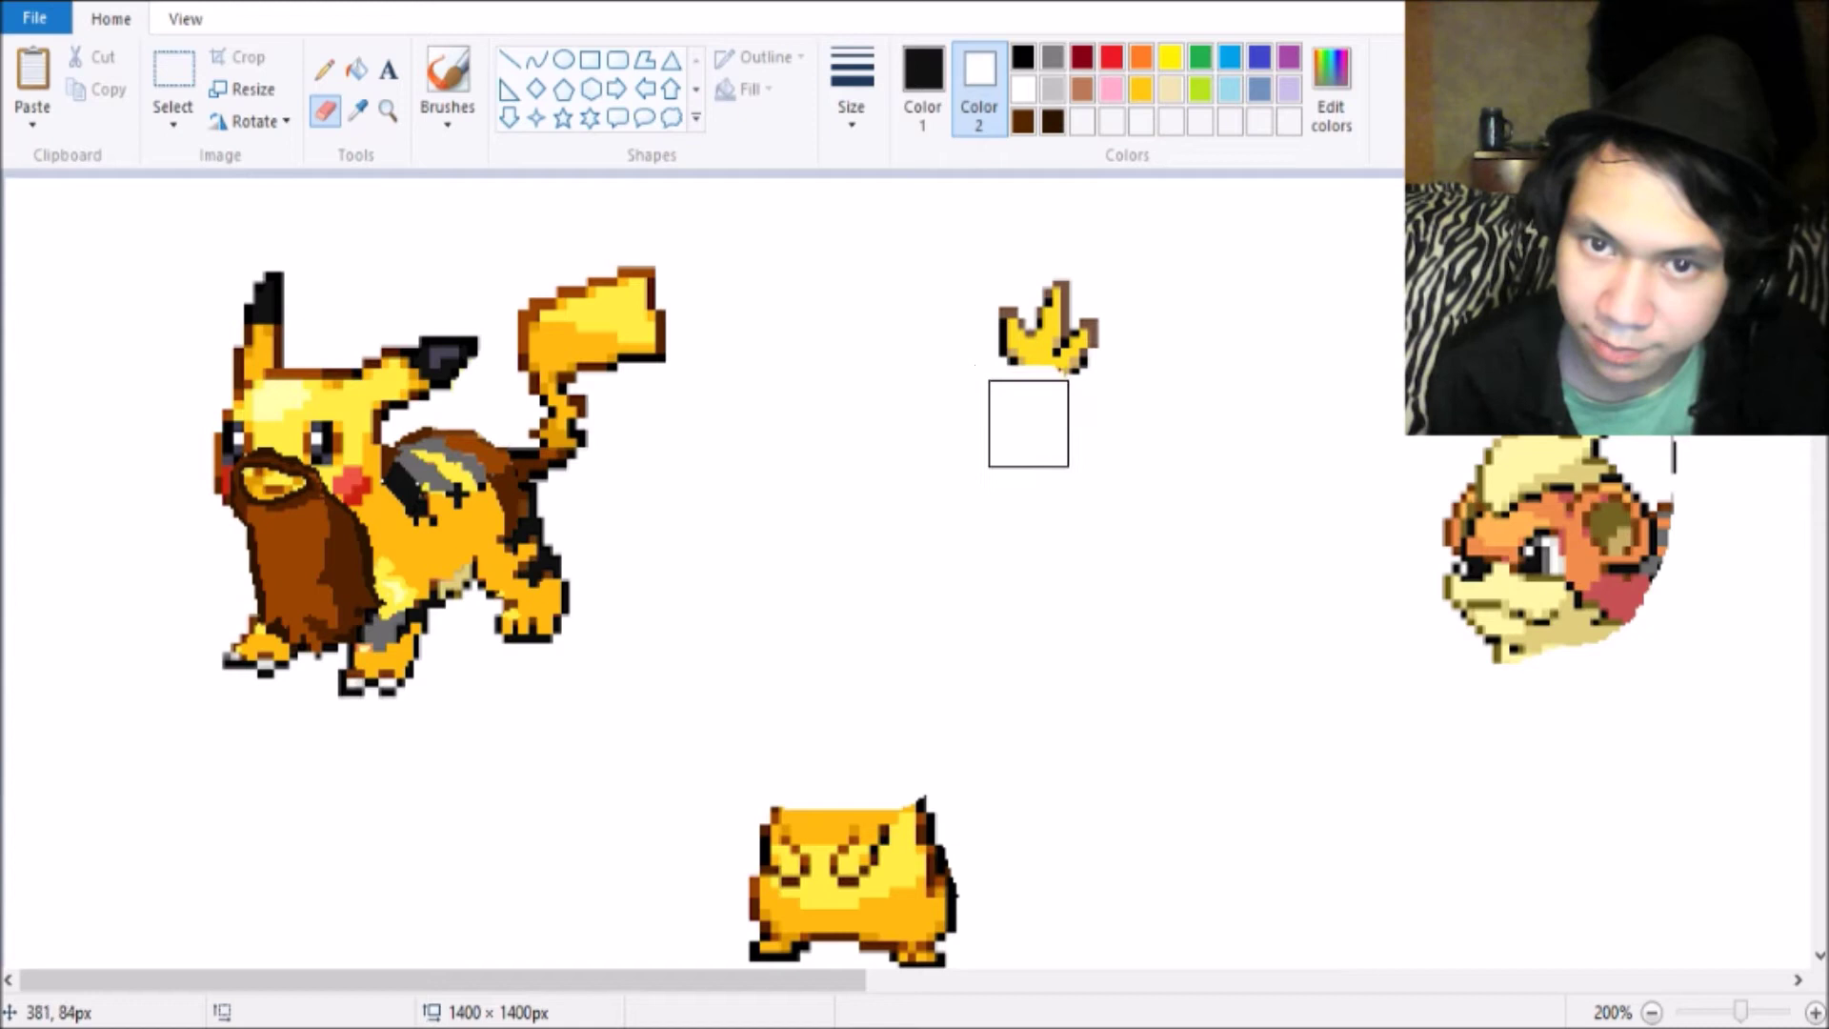
pyautogui.click(174, 86)
pyautogui.moveTo(944, 241); pyautogui.dragTo(323, 341)
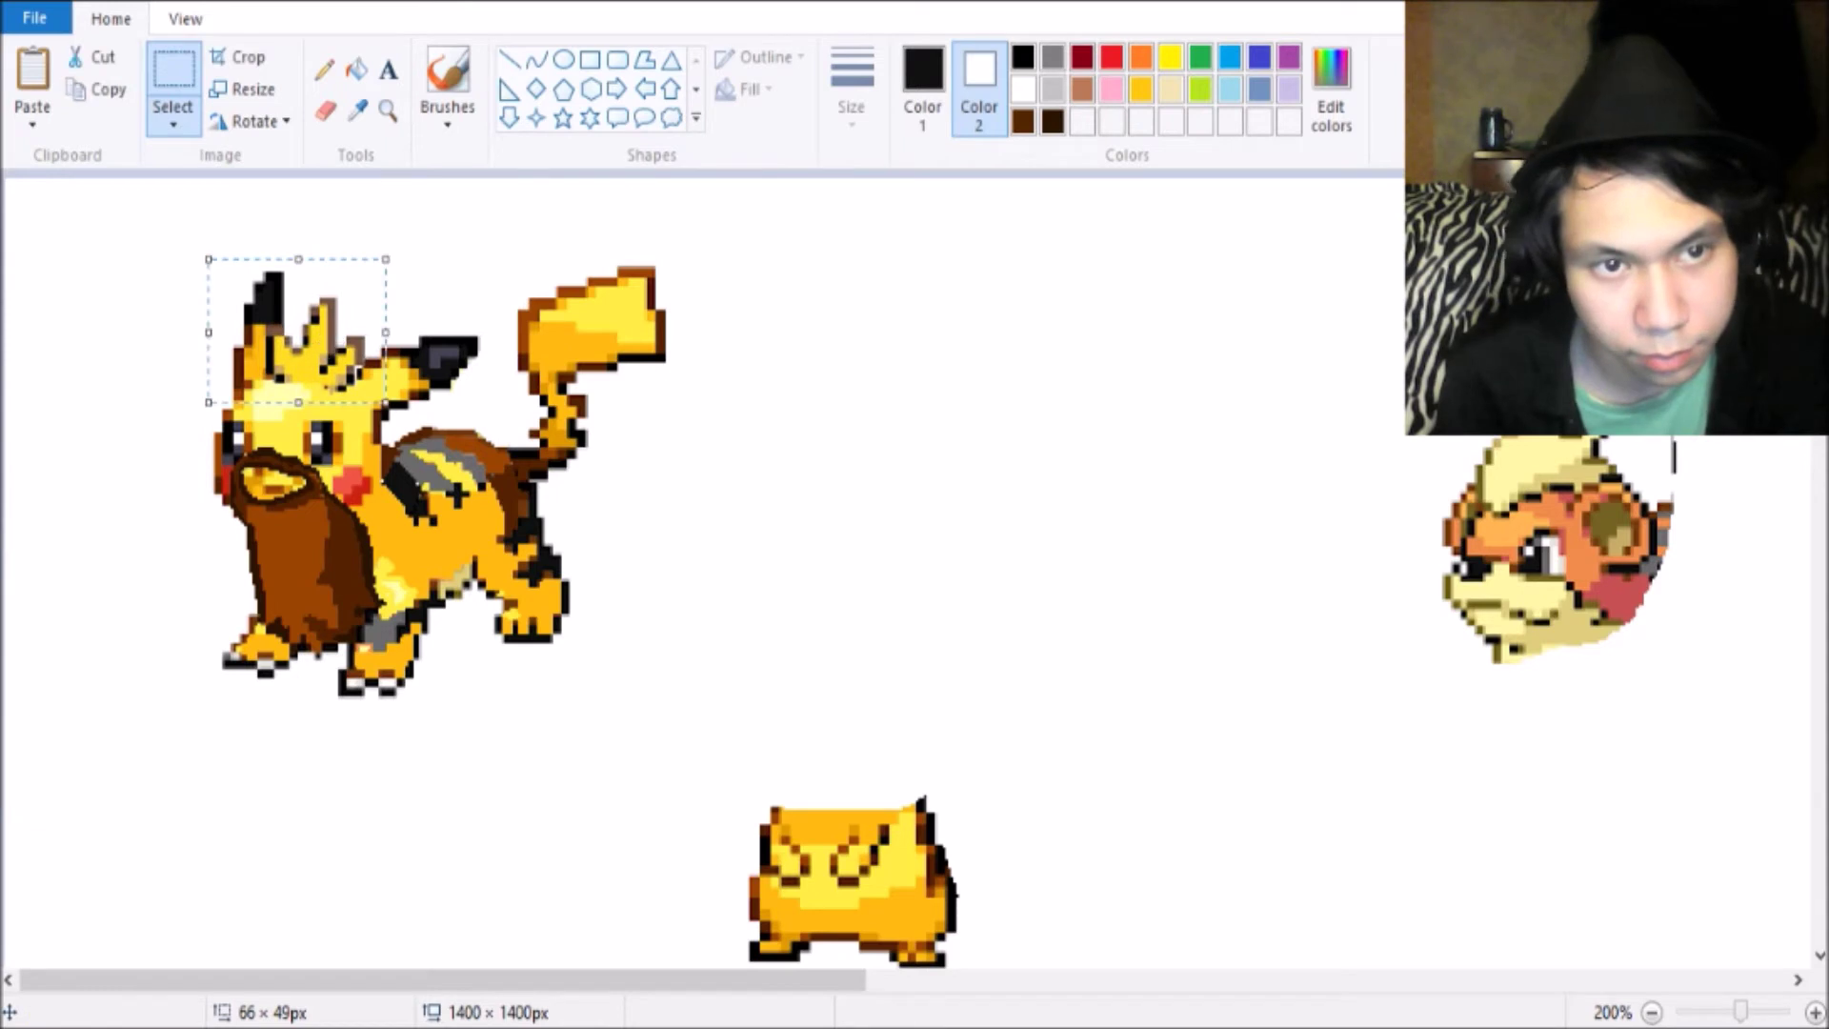
# Sample the dark brown from the fusion's head outline and redraw the crown's outline with it.
pyautogui.click(388, 111)
pyautogui.click(345, 328)
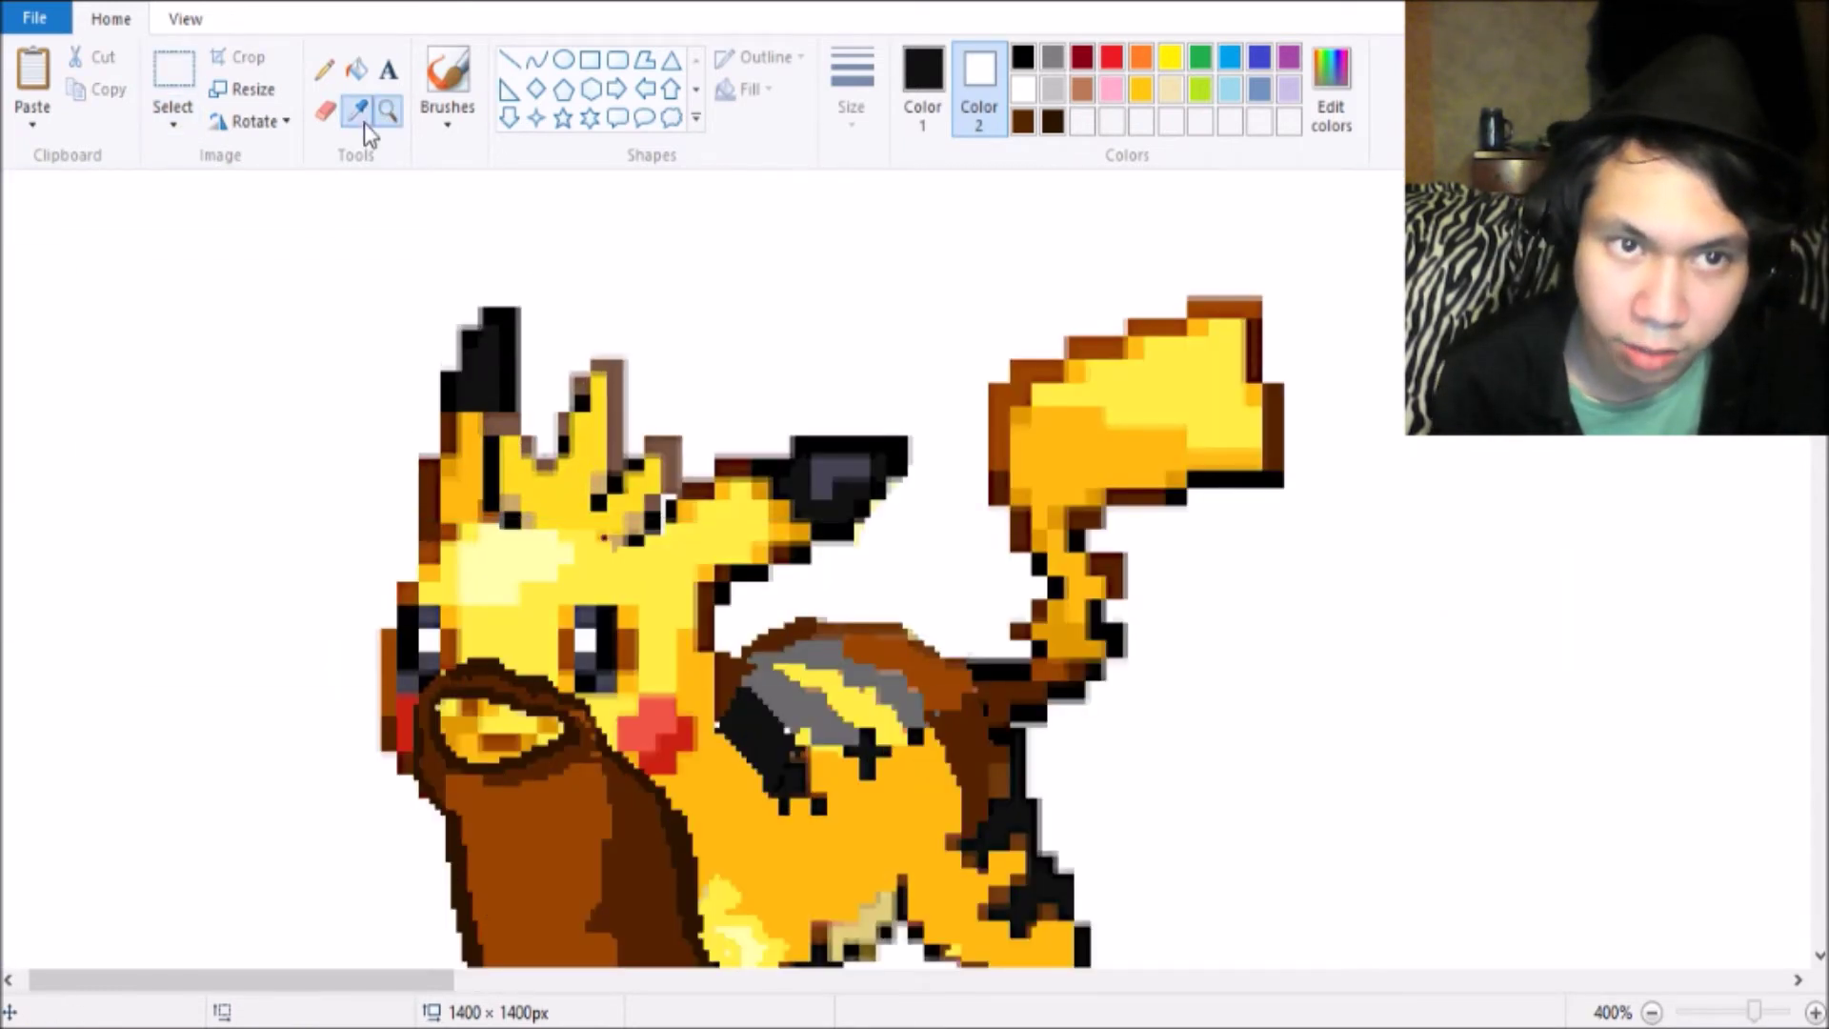
pyautogui.click(712, 595)
pyautogui.click(357, 76)
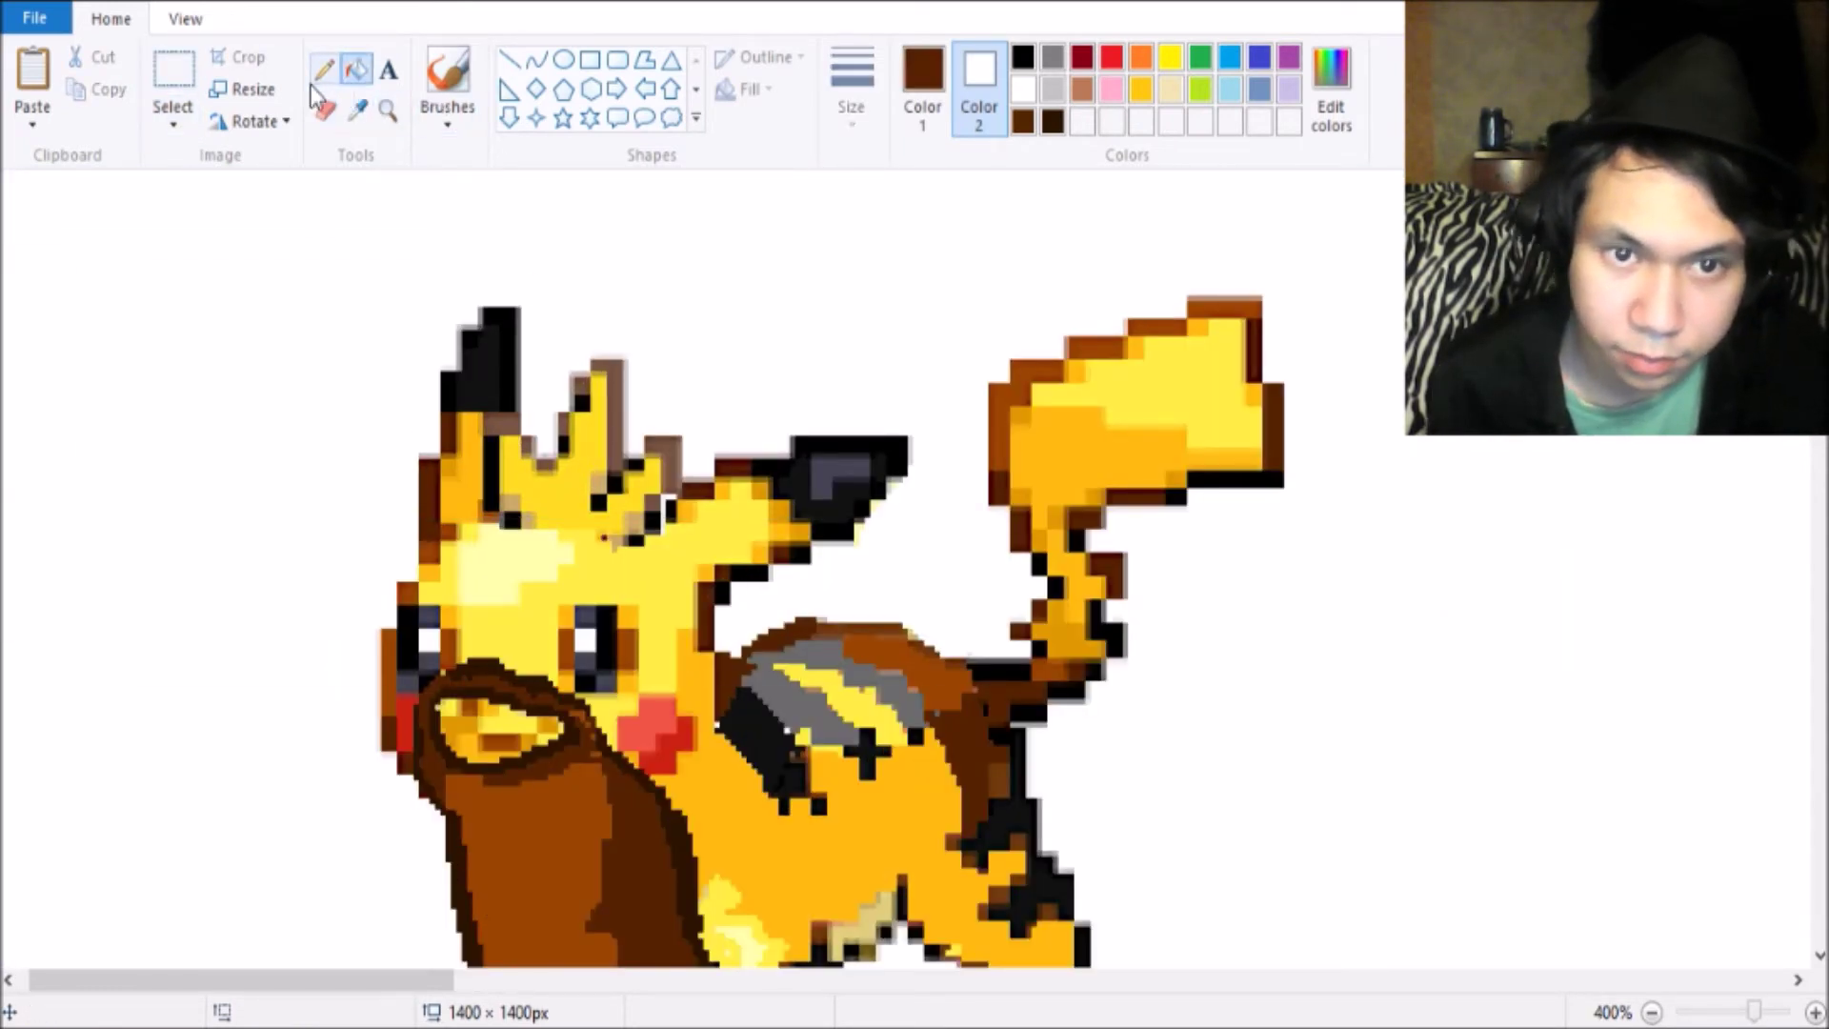
pyautogui.click(325, 71)
pyautogui.moveTo(610, 543)
pyautogui.mouseDown()
pyautogui.moveTo(658, 442)
pyautogui.moveTo(625, 382)
pyautogui.mouseUp()
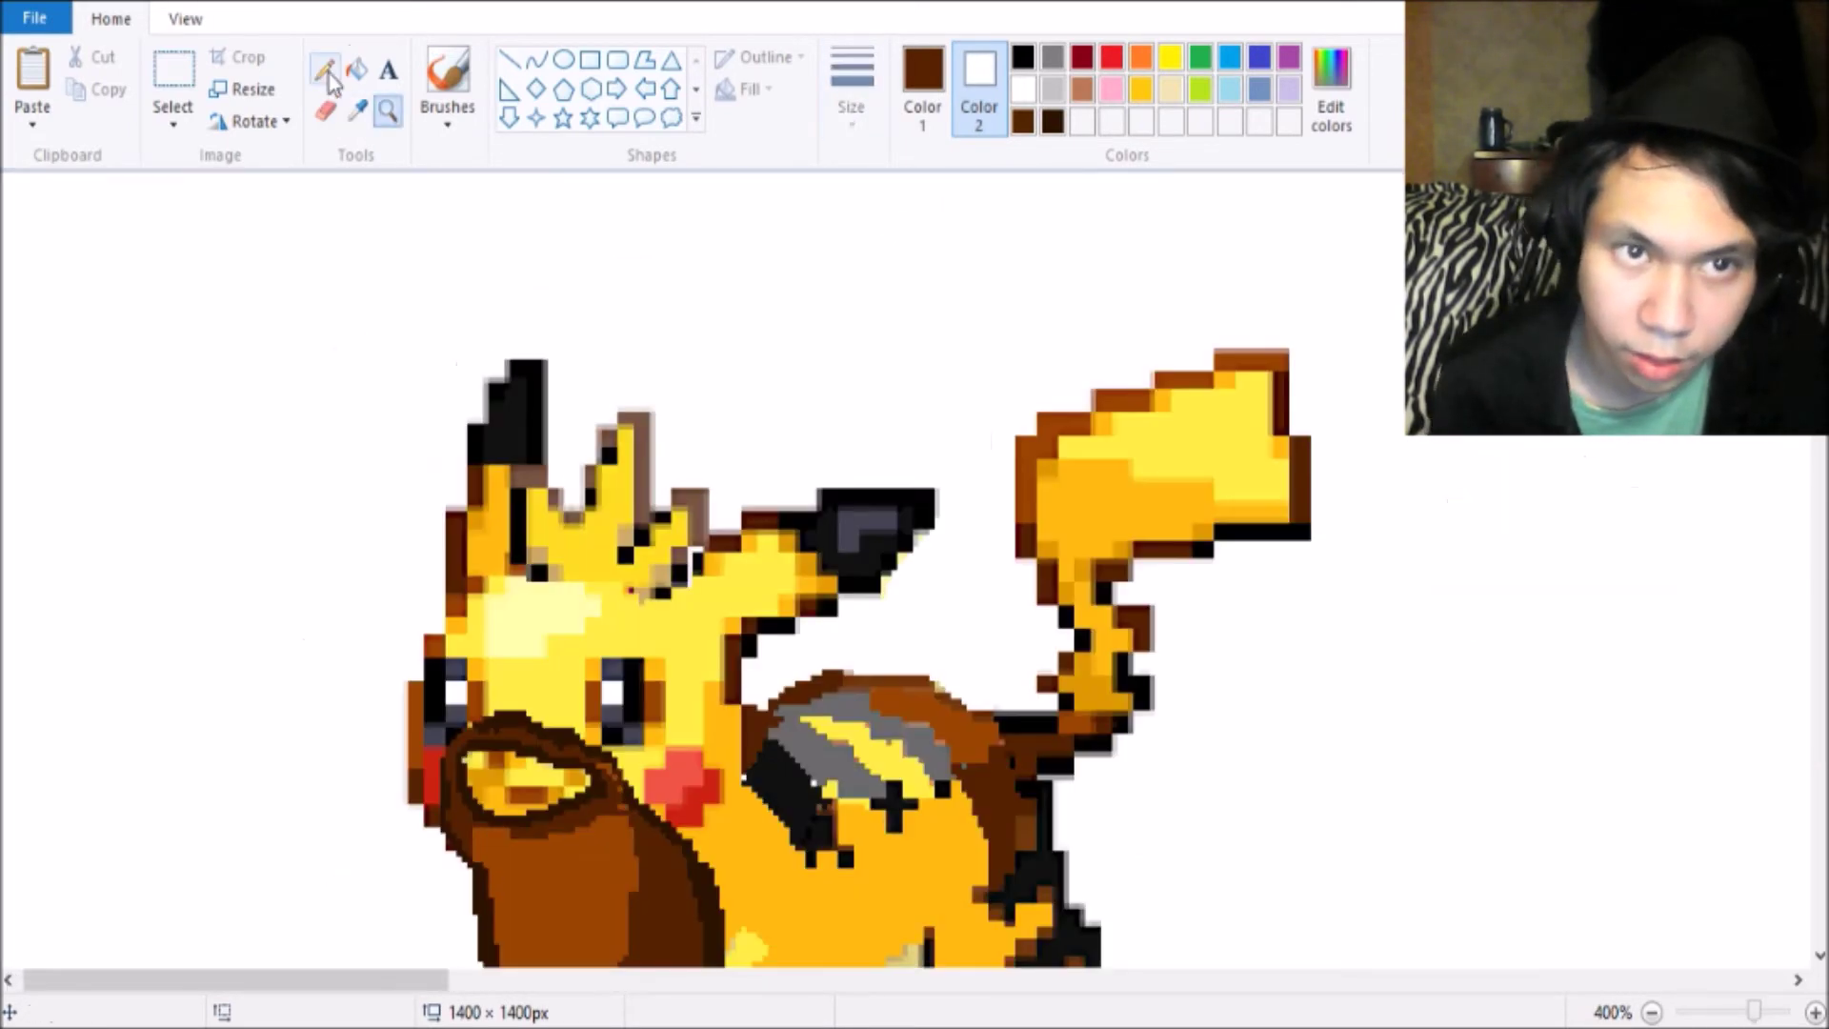
pyautogui.click(329, 81)
pyautogui.moveTo(705, 596)
pyautogui.mouseDown()
pyautogui.moveTo(671, 496)
pyautogui.moveTo(615, 419)
pyautogui.moveTo(543, 548)
pyautogui.mouseUp()
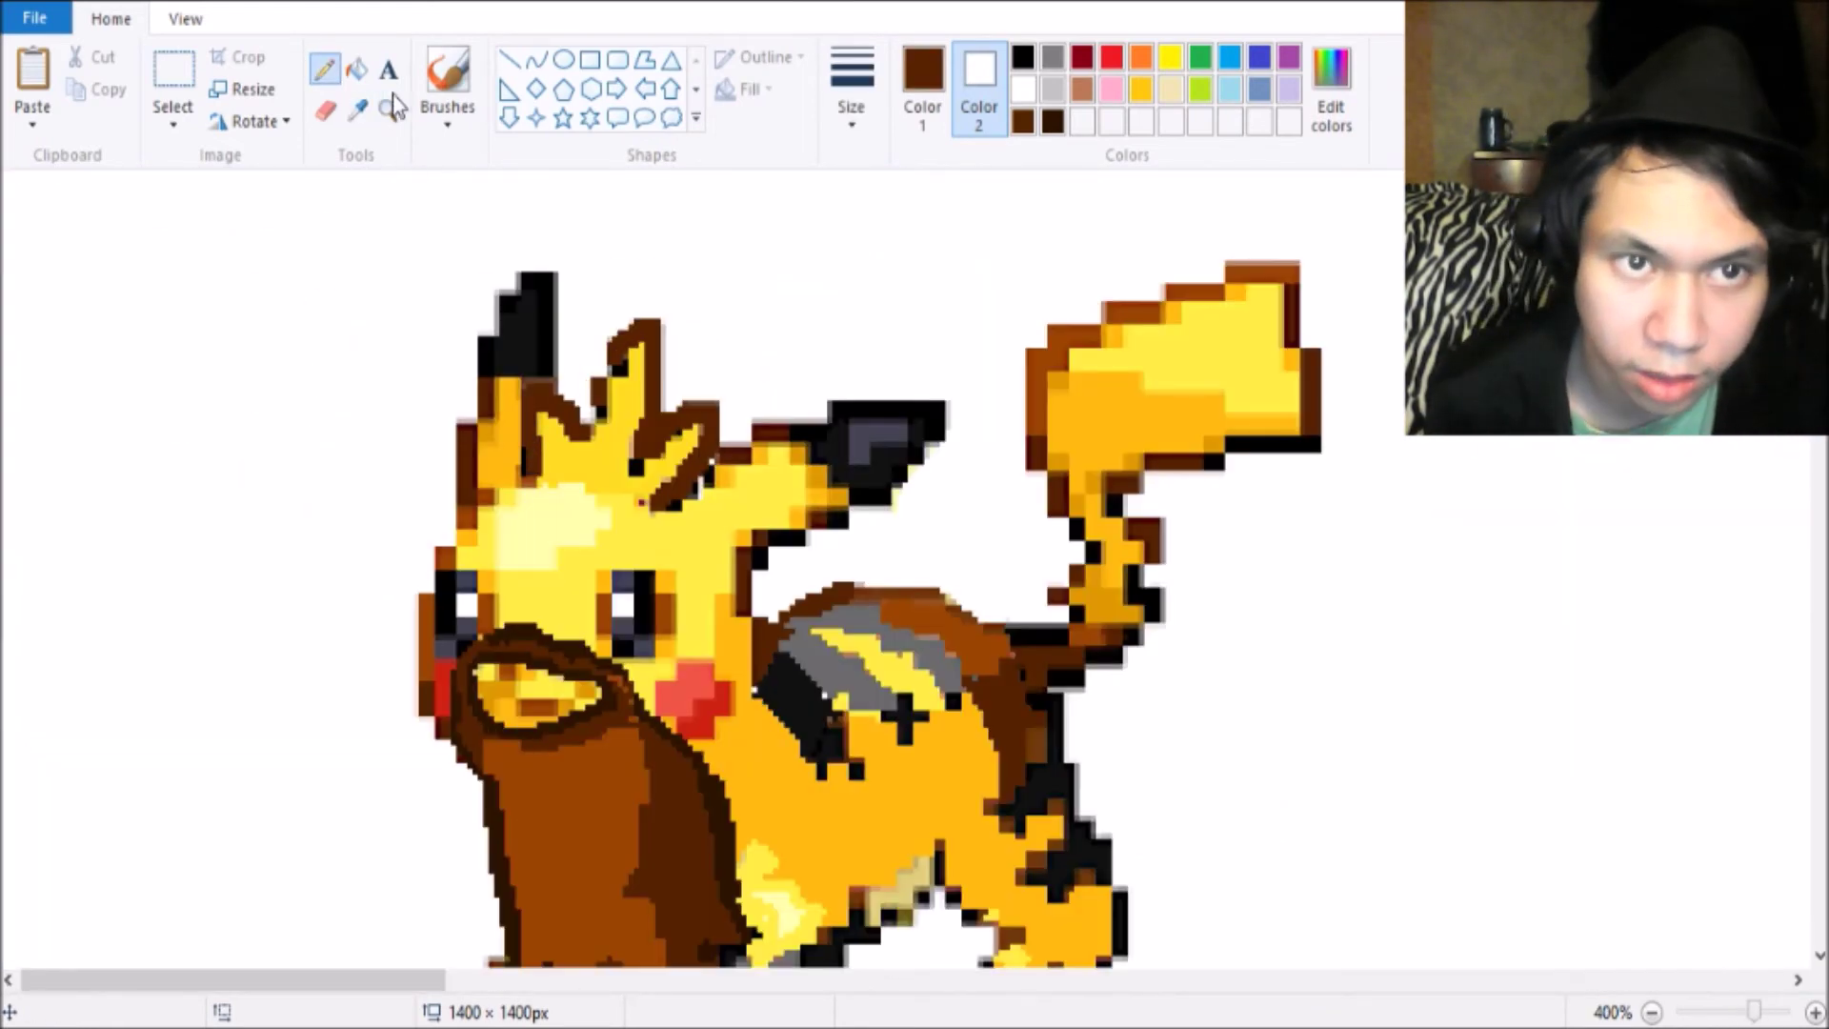
# Examine the crowned fusion at smaller scale alongside the source sprites.
pyautogui.click(357, 68)
pyautogui.click(387, 111)
pyautogui.rightClick(396, 196)
pyautogui.rightClick(408, 273)
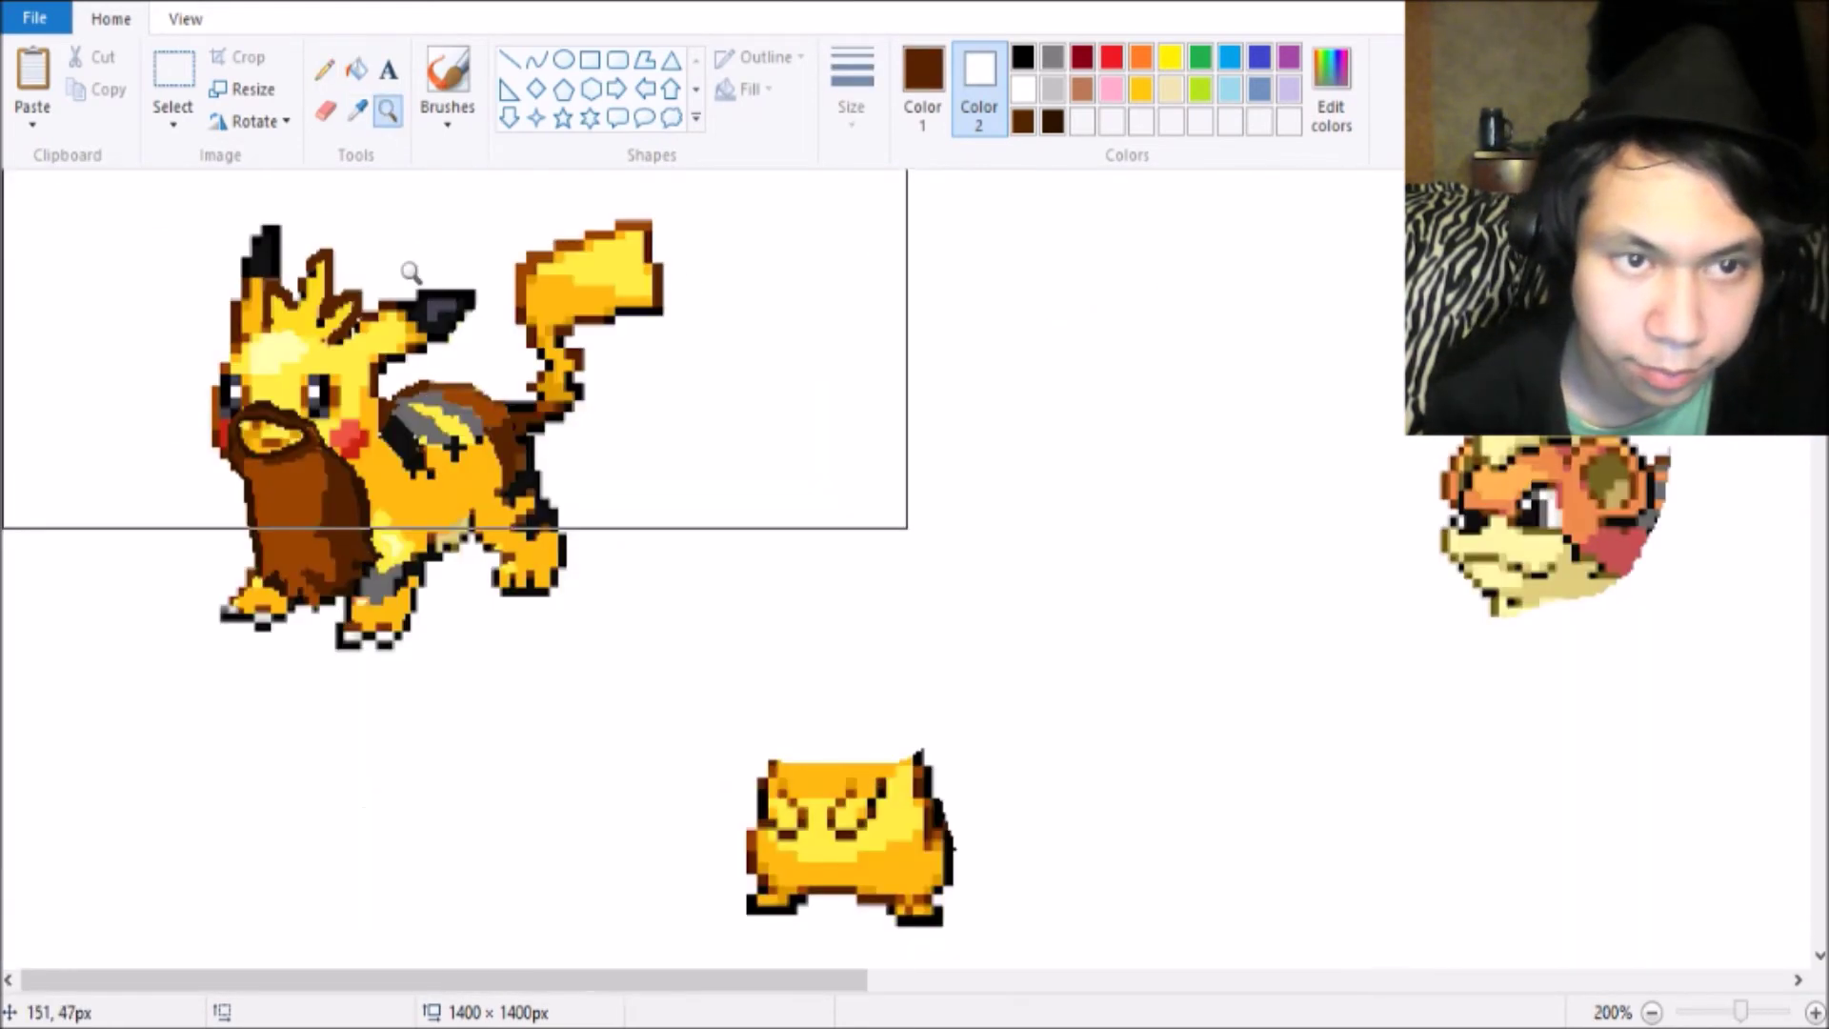
pyautogui.rightClick(408, 273)
pyautogui.rightClick(411, 273)
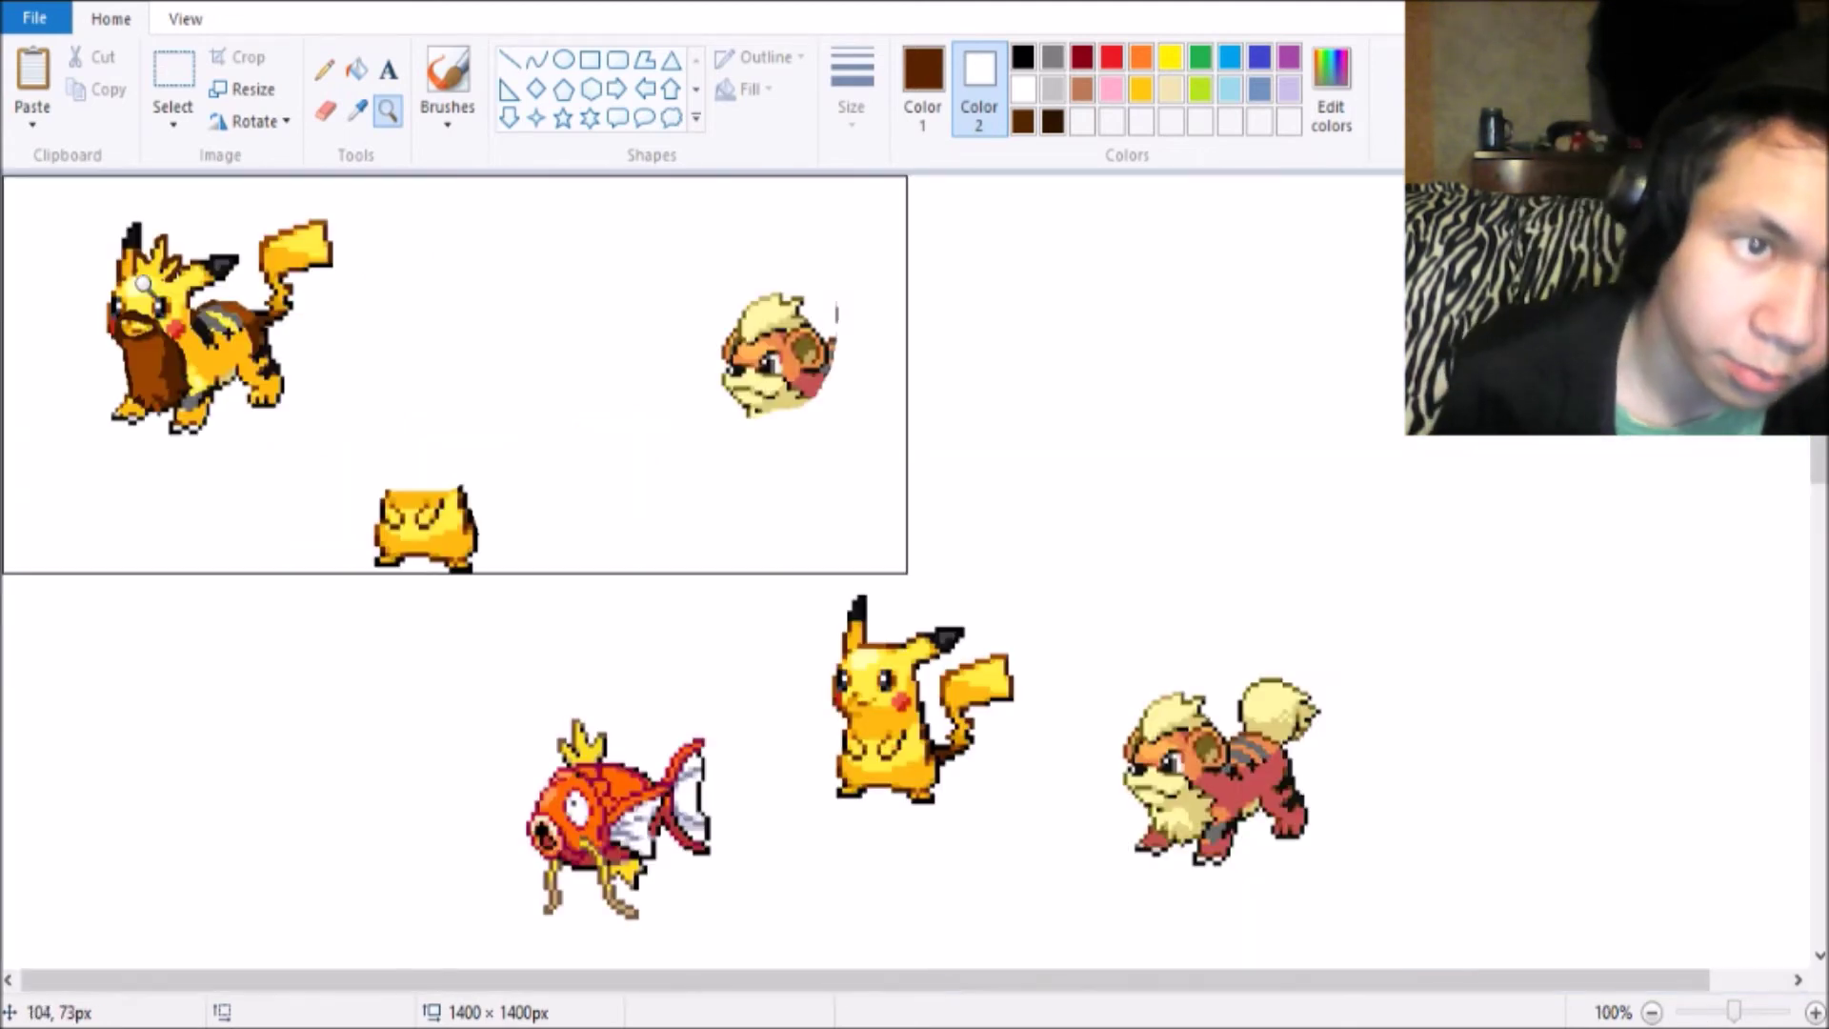
pyautogui.click(105, 267)
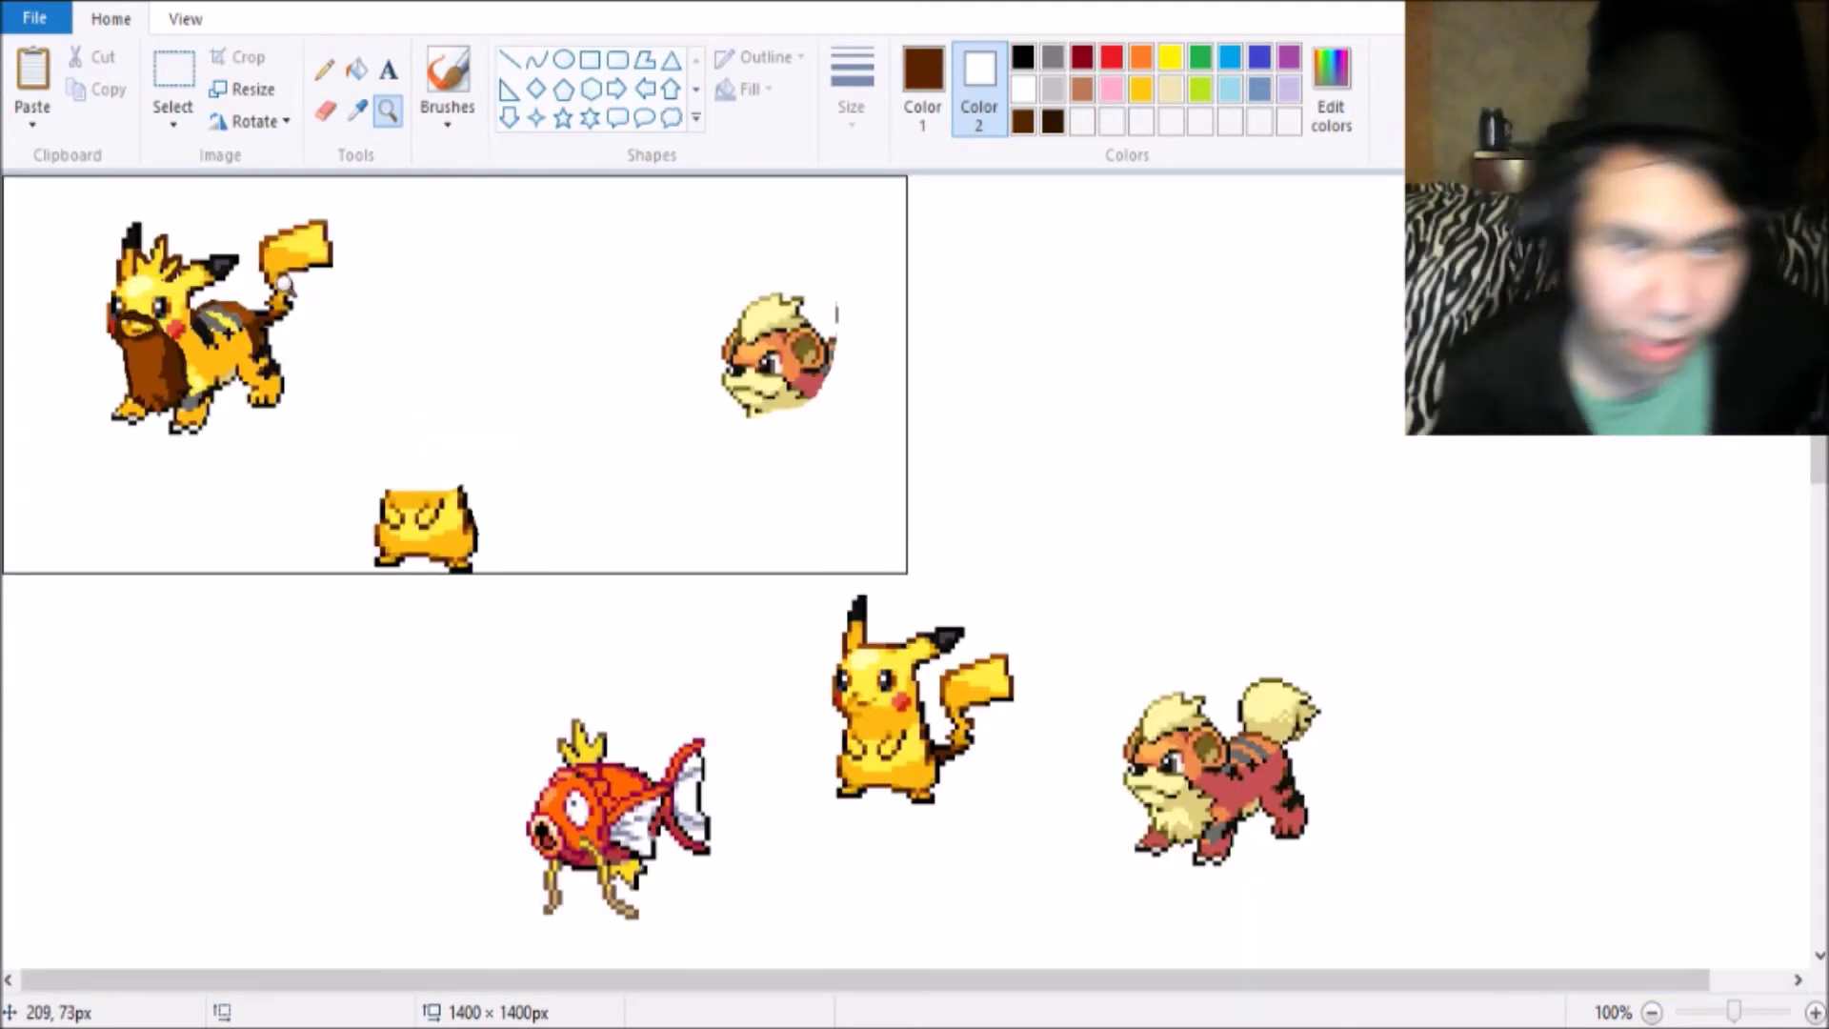
pyautogui.click(267, 328)
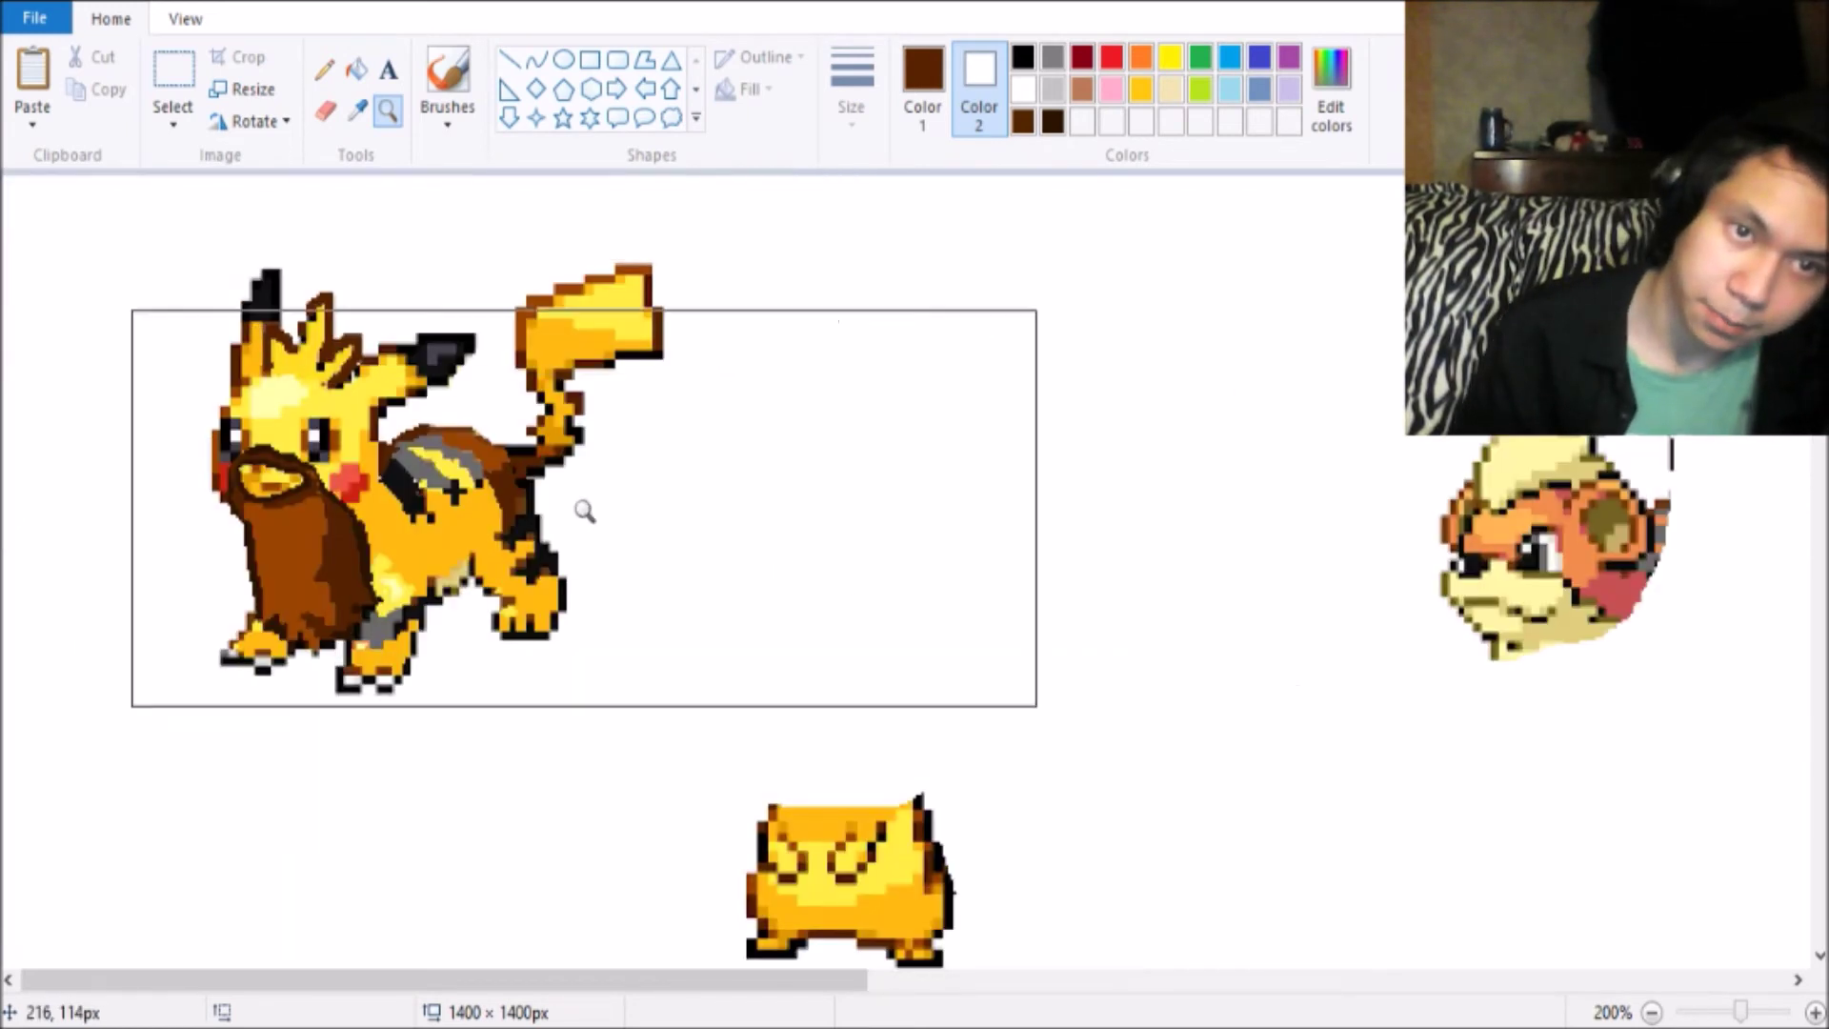
# Fill the stray dark pixels inside the crown with its own yellow and the leftover outline pixels with the sampled dark brown.
pyautogui.click(469, 257)
pyautogui.click(470, 257)
pyautogui.click(515, 289)
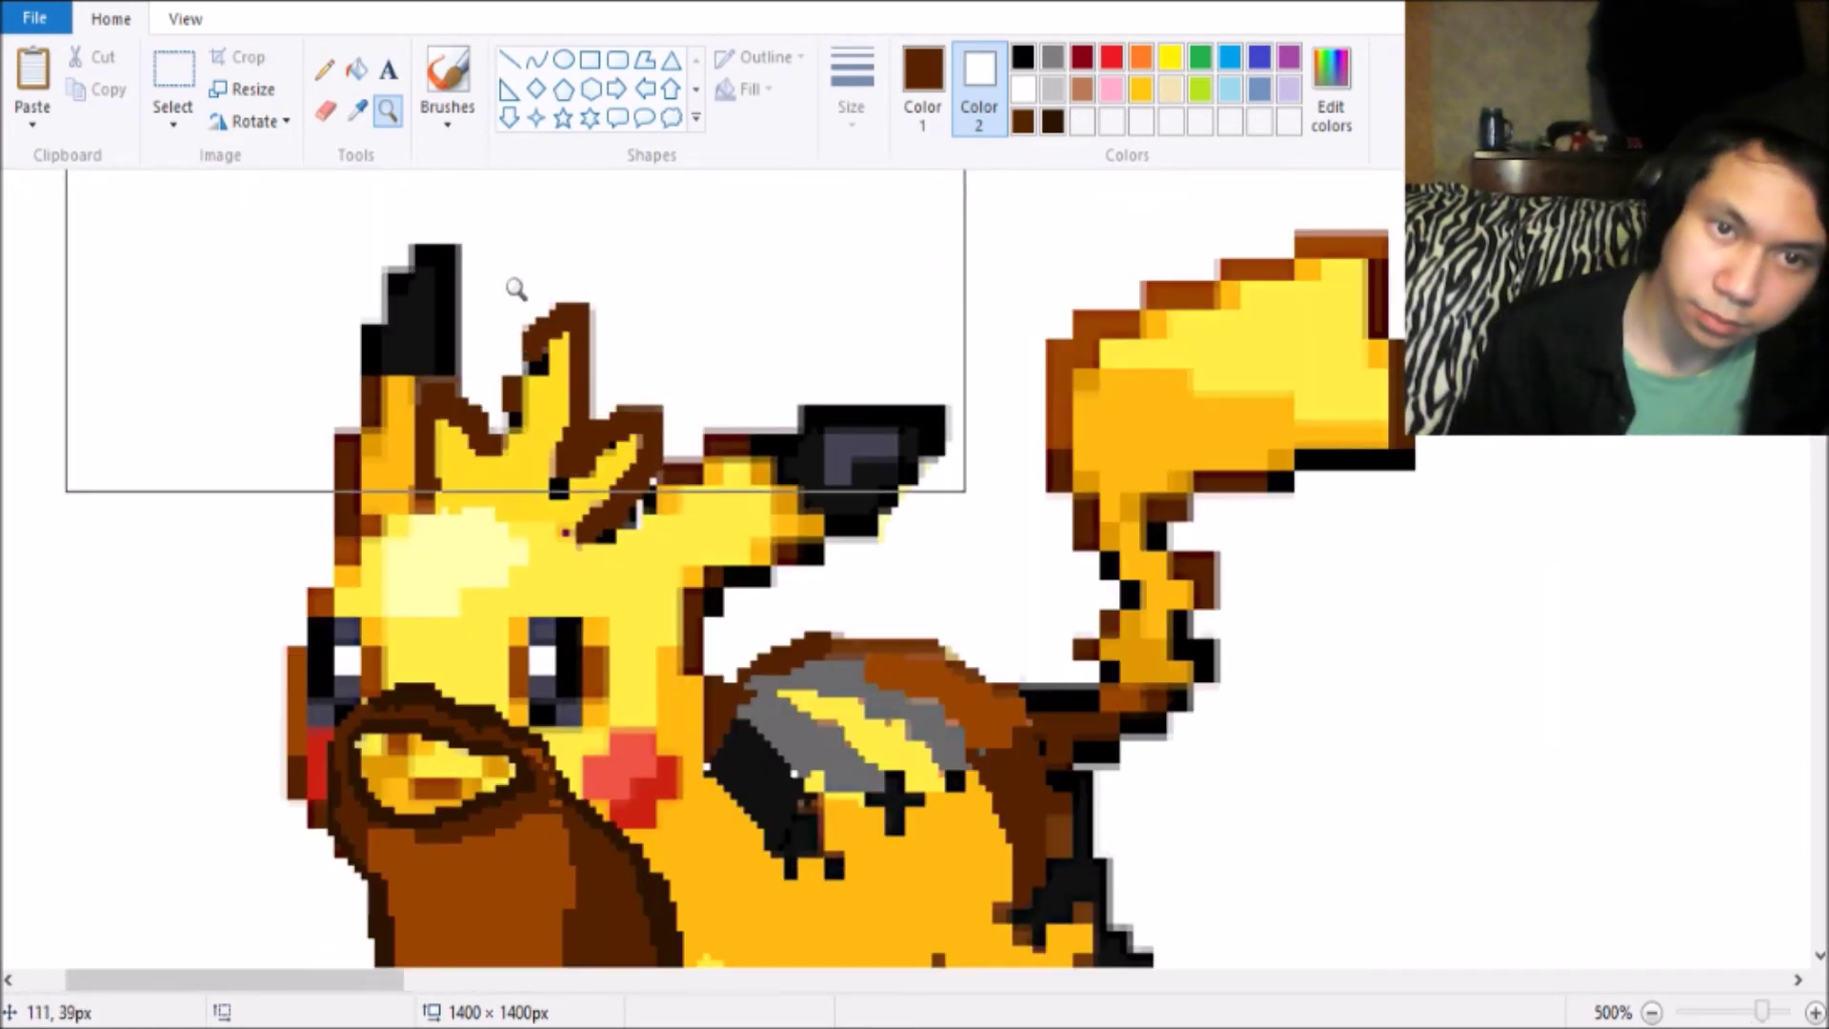
pyautogui.click(357, 110)
pyautogui.click(551, 511)
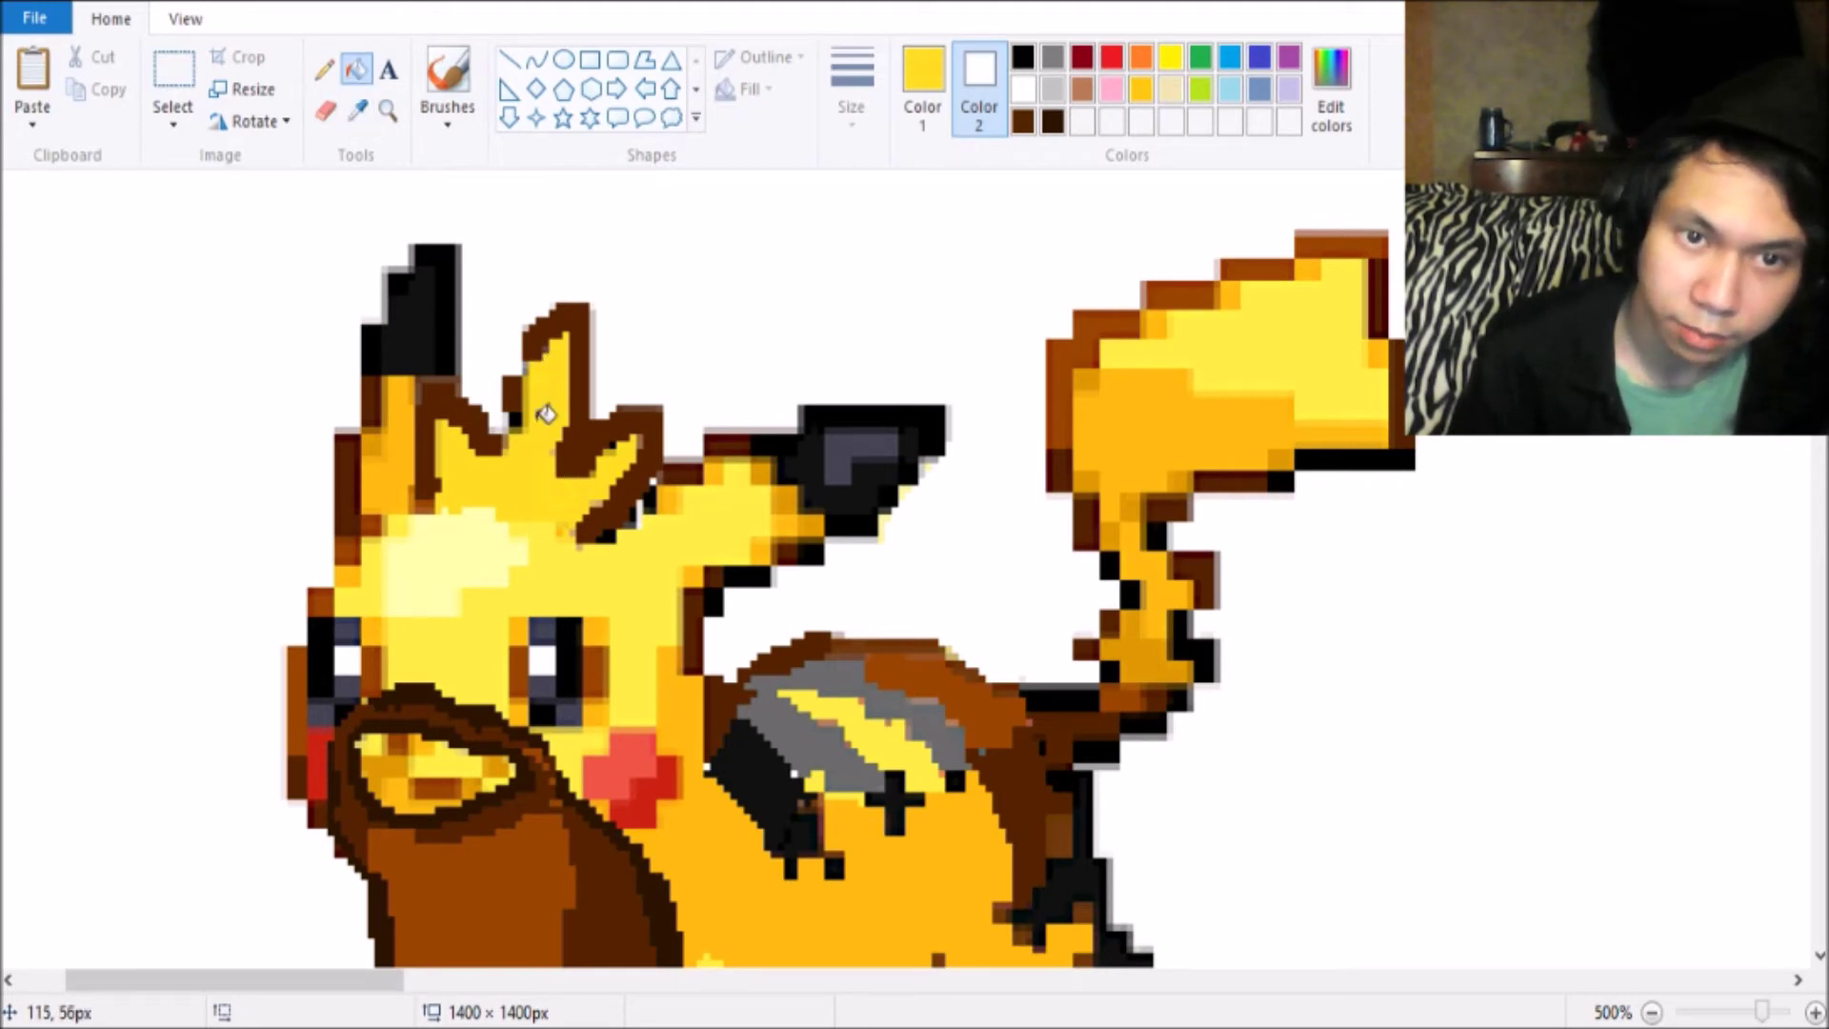
pyautogui.click(357, 110)
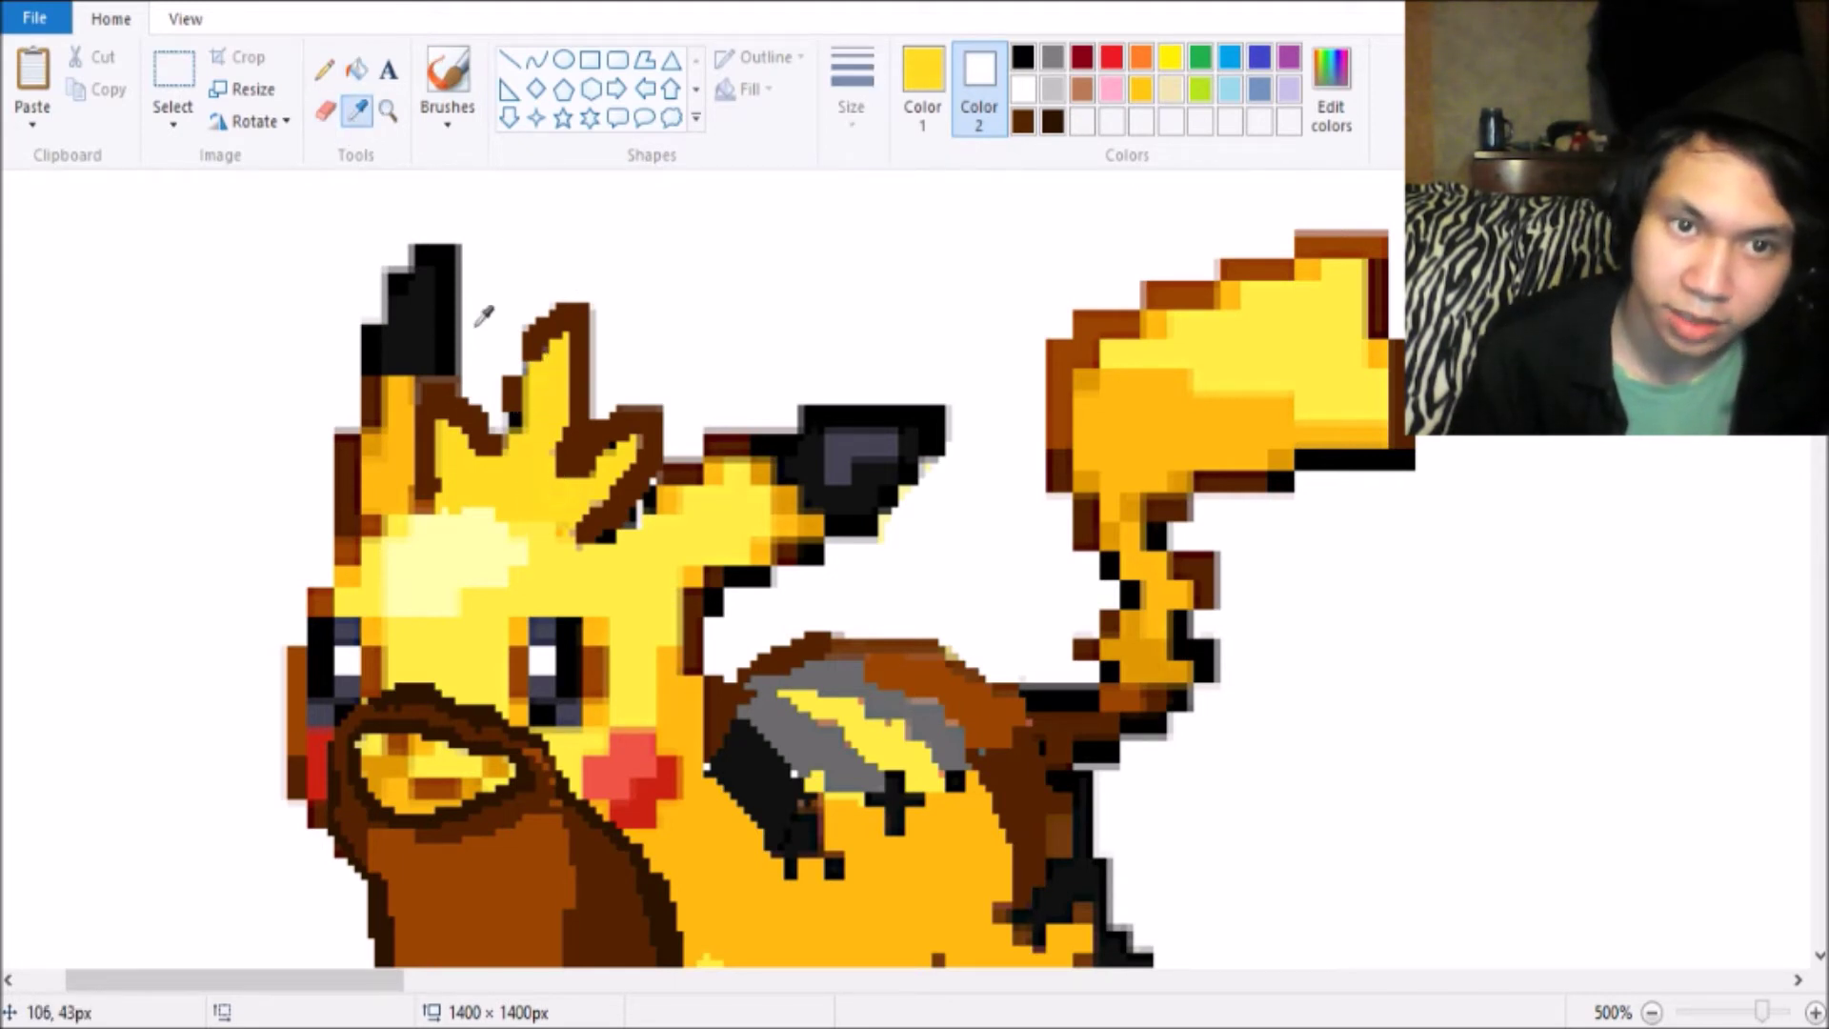
pyautogui.click(520, 404)
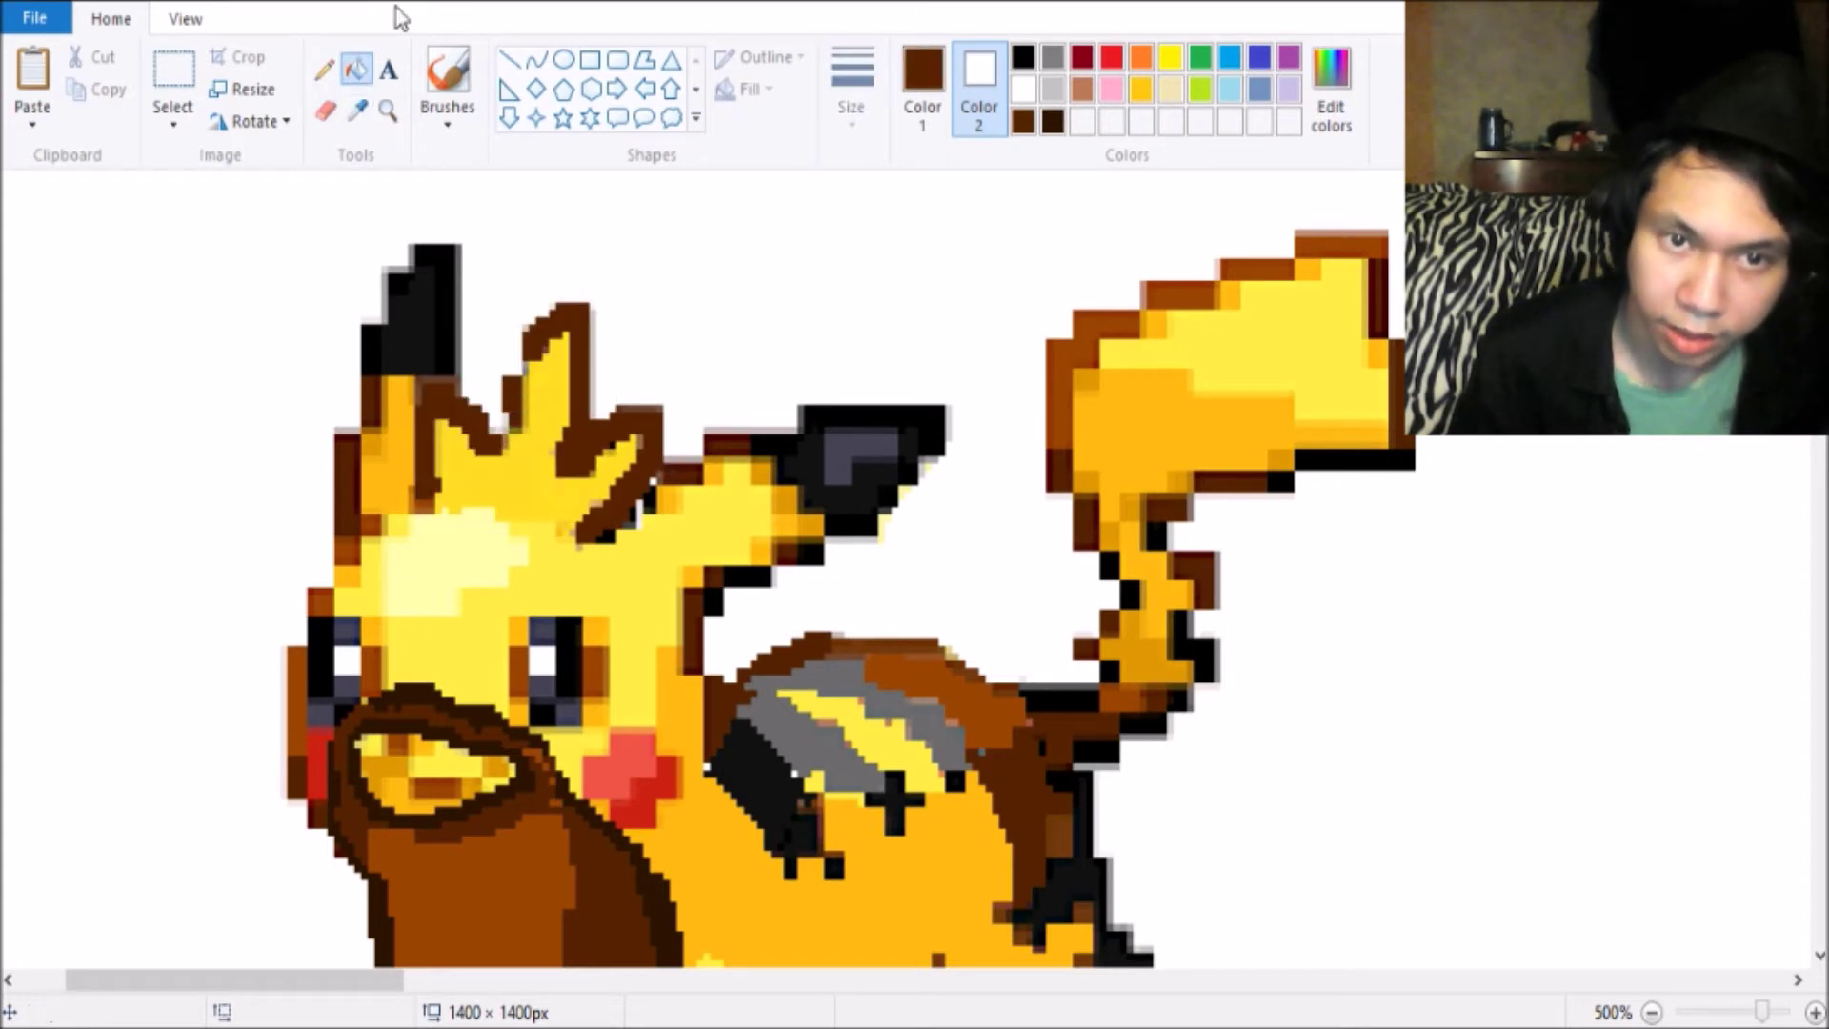
# Cut Magikarp's short and long whiskers out with free-form selections and move both into the blank space beside it.
pyautogui.click(387, 111)
pyautogui.rightClick(495, 273)
pyautogui.rightClick(501, 291)
pyautogui.rightClick(506, 310)
pyautogui.rightClick(483, 324)
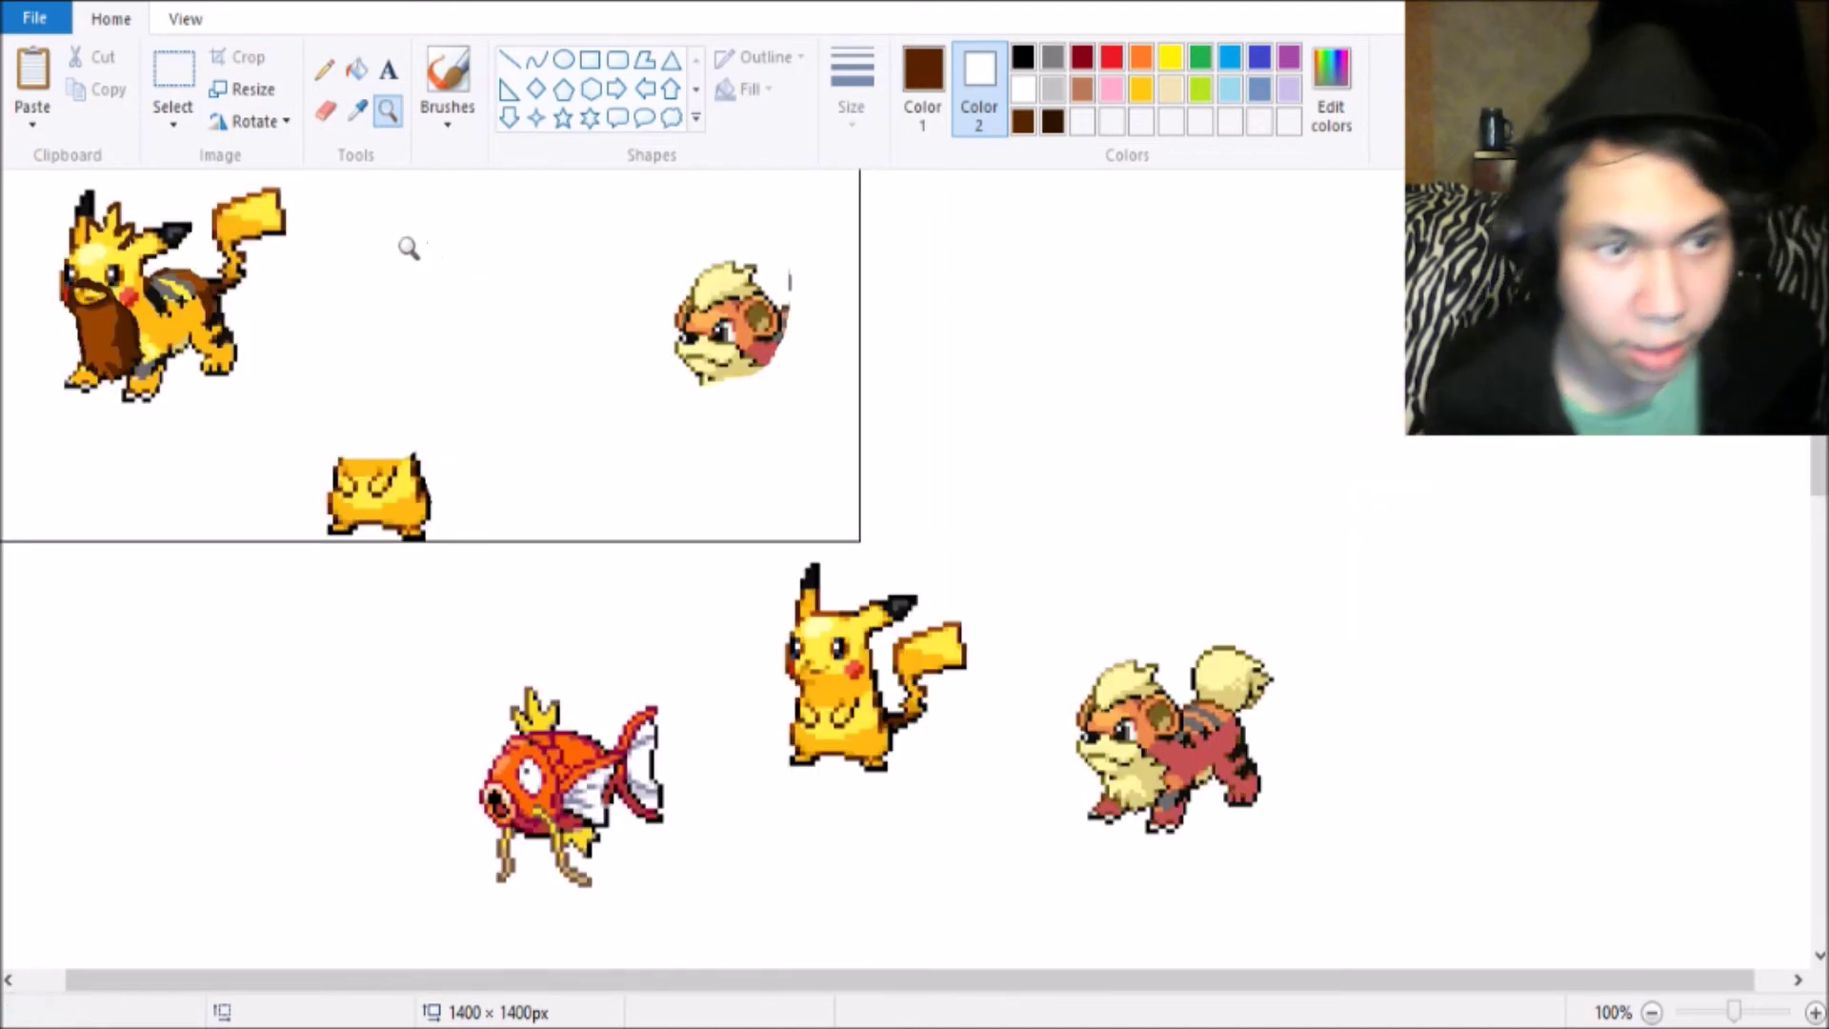
pyautogui.rightClick(410, 247)
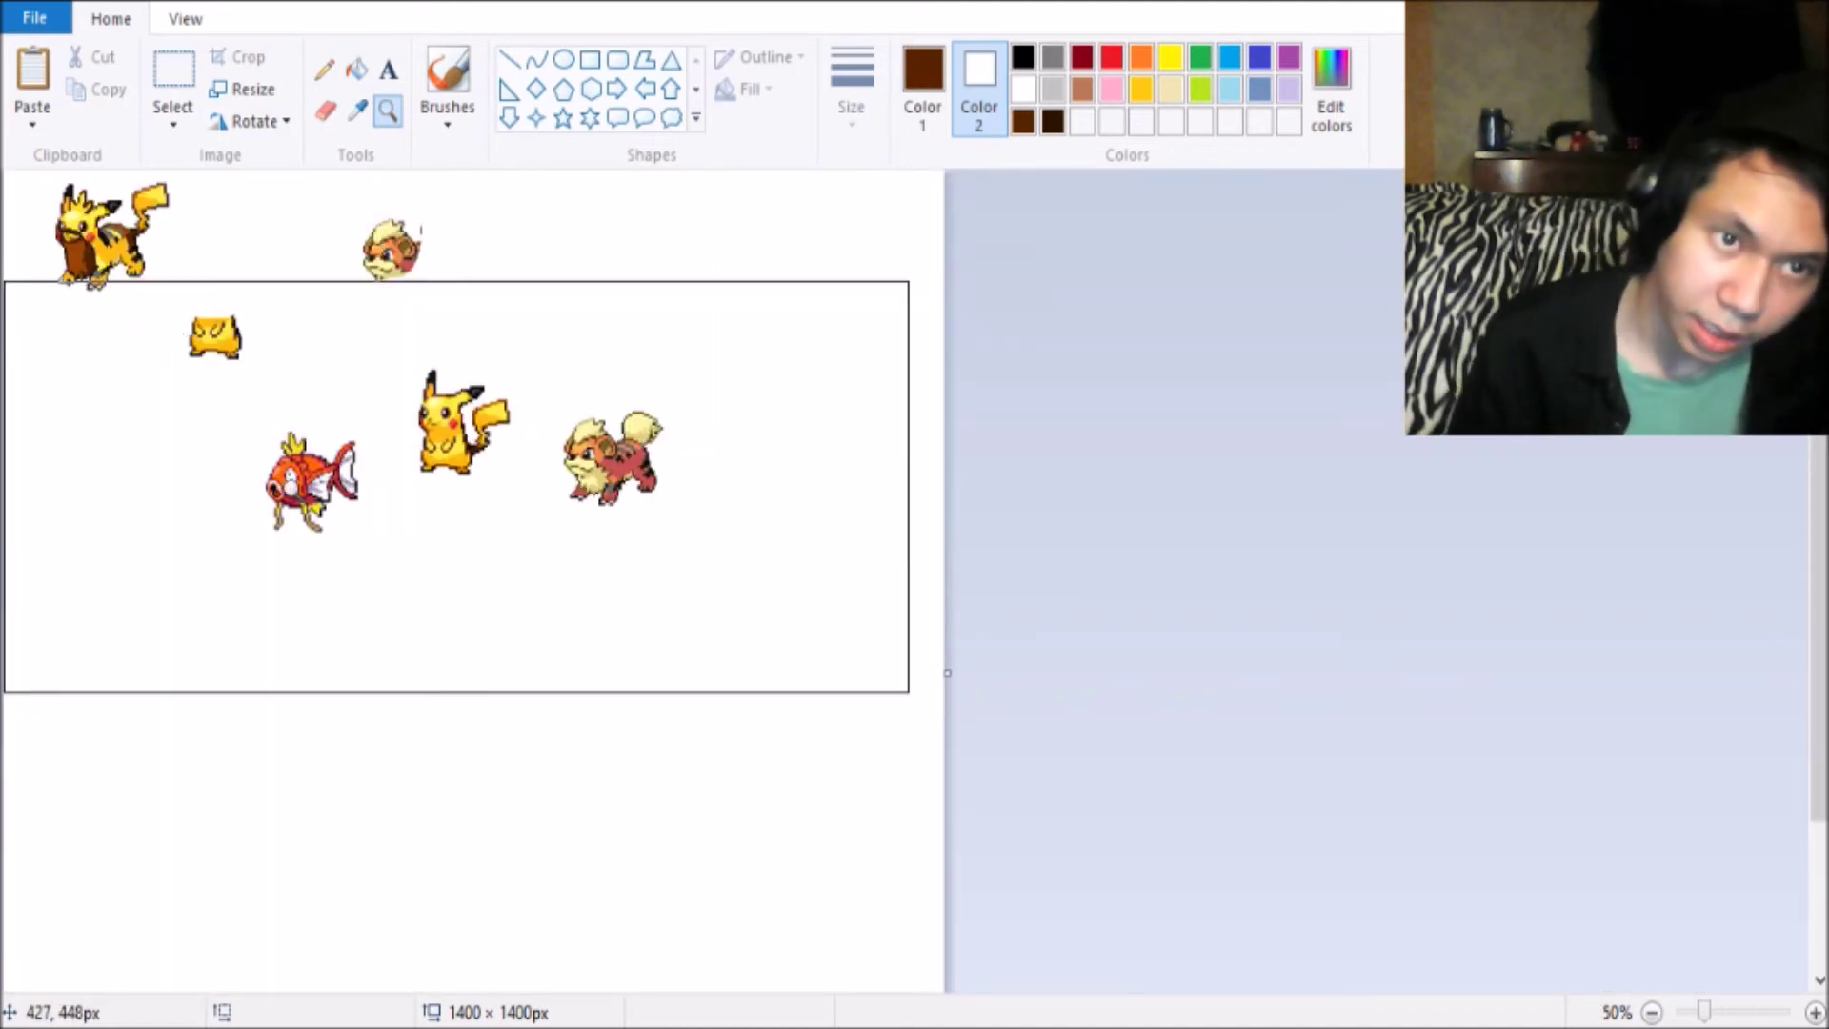
pyautogui.click(531, 543)
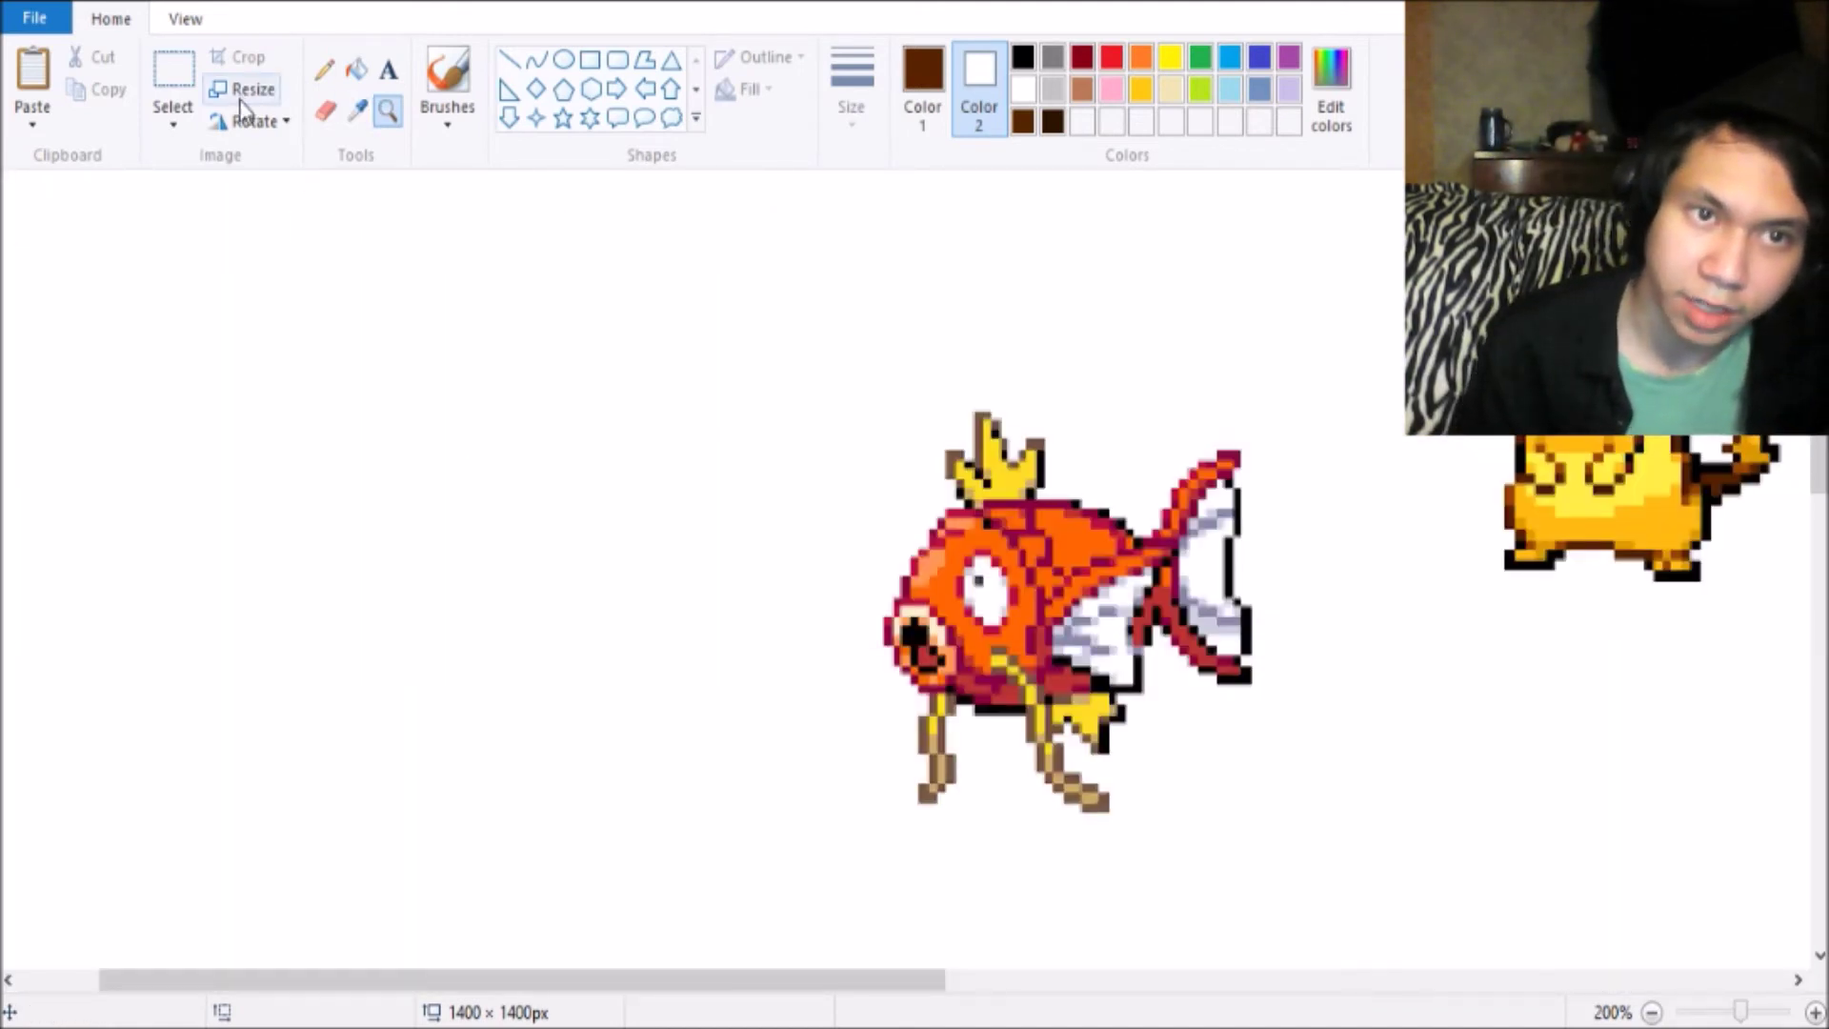
pyautogui.click(173, 120)
pyautogui.click(298, 226)
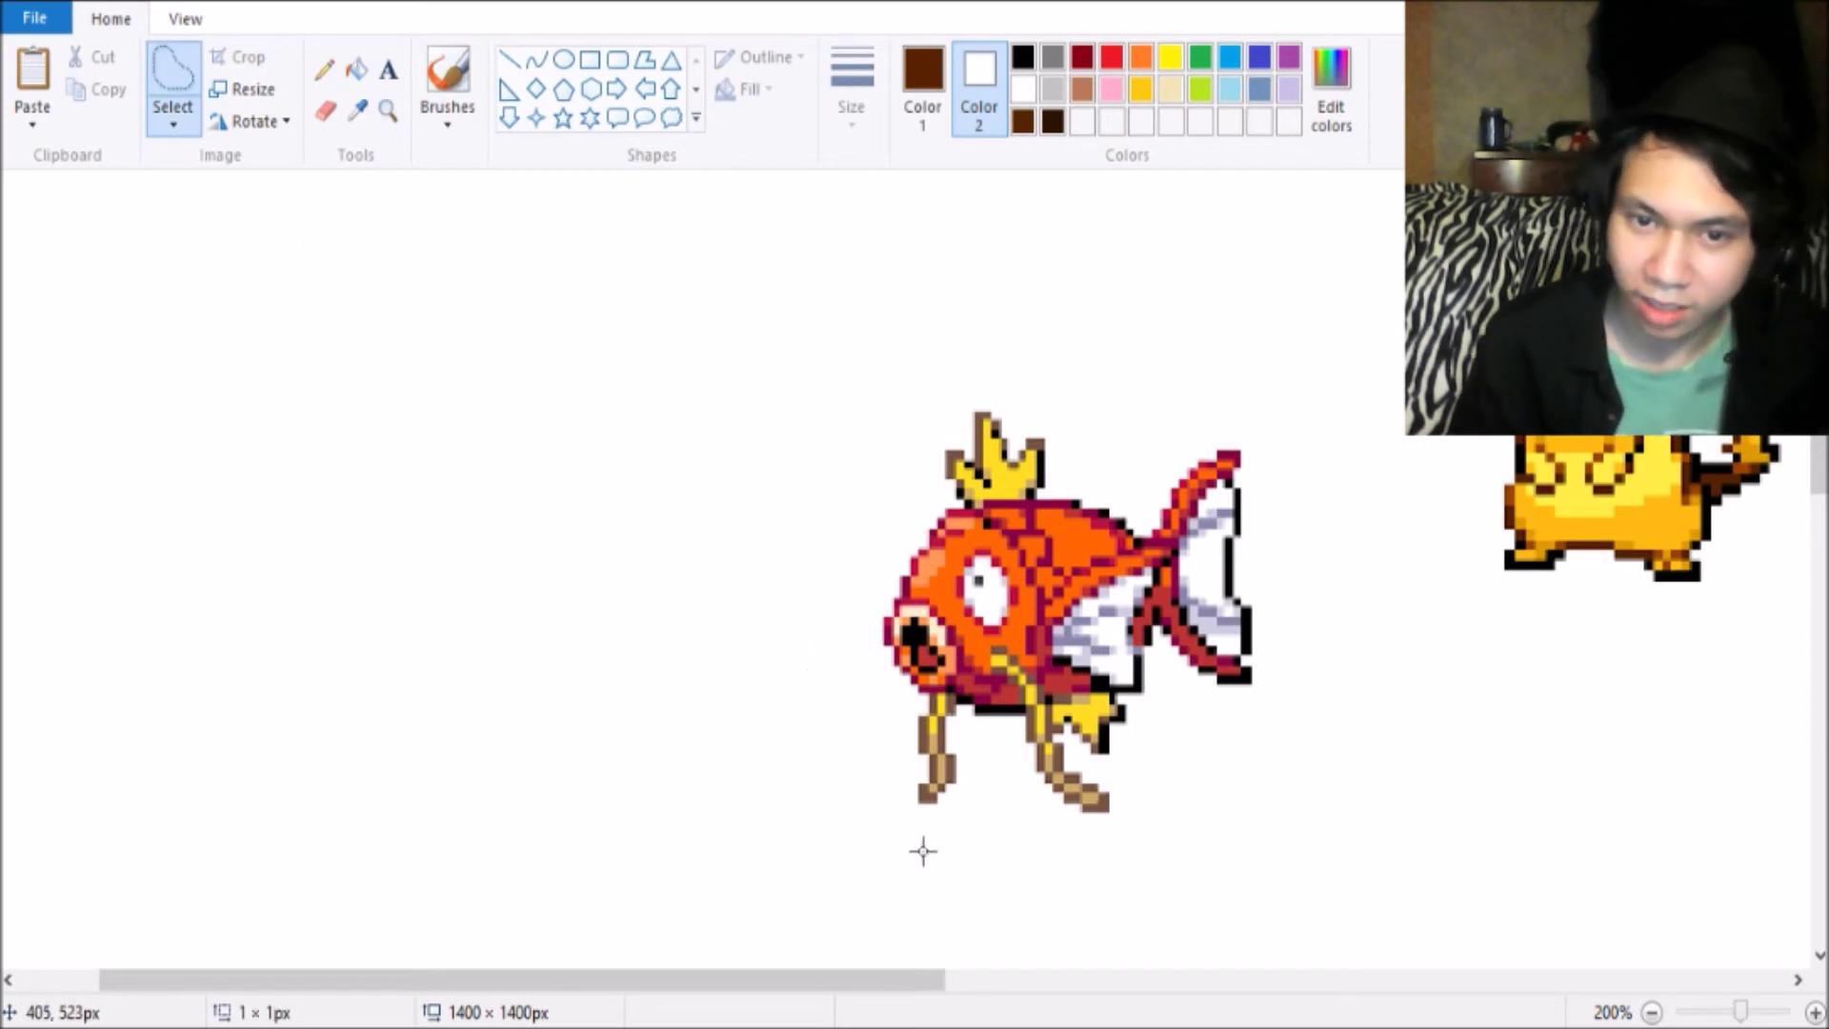
pyautogui.moveTo(923, 851)
pyautogui.mouseDown()
pyautogui.moveTo(976, 705)
pyautogui.moveTo(896, 703)
pyautogui.moveTo(878, 769)
pyautogui.moveTo(923, 853)
pyautogui.mouseUp()
pyautogui.moveTo(928, 755); pyautogui.dragTo(449, 551)
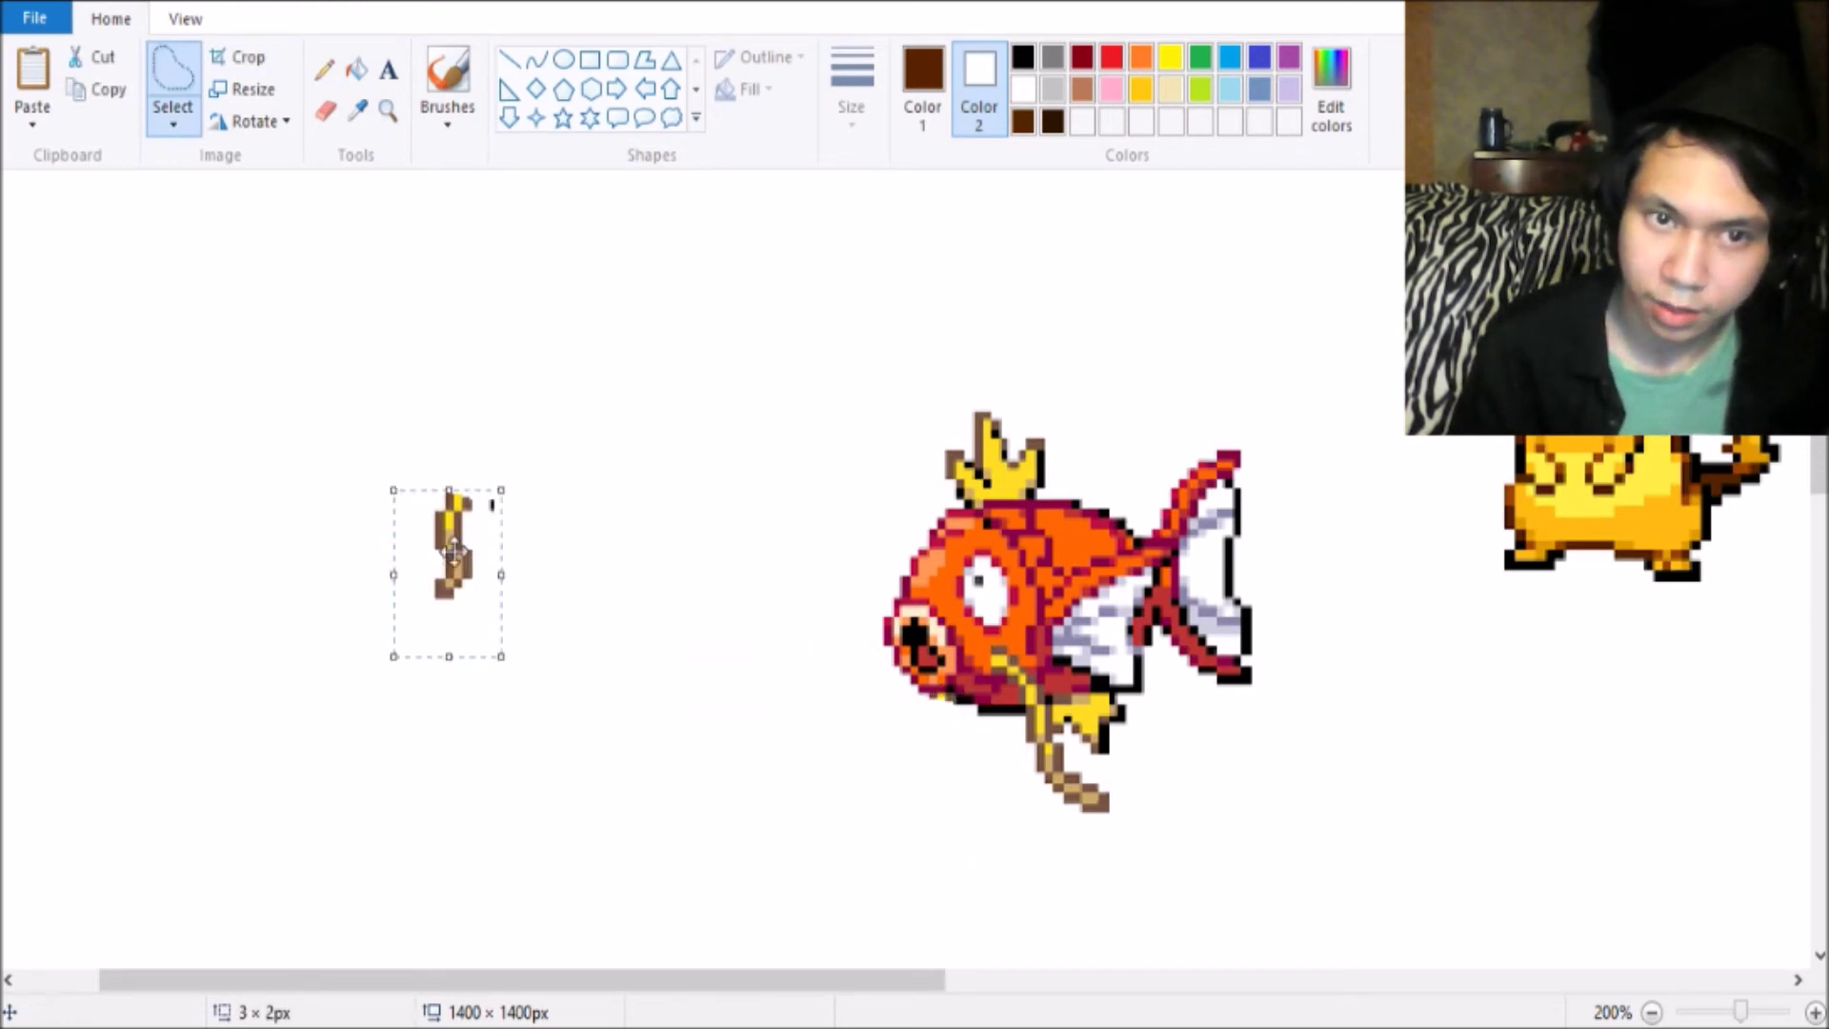
pyautogui.moveTo(1108, 846)
pyautogui.mouseDown()
pyautogui.moveTo(1038, 775)
pyautogui.moveTo(997, 648)
pyautogui.moveTo(1032, 664)
pyautogui.moveTo(1111, 848)
pyautogui.mouseUp()
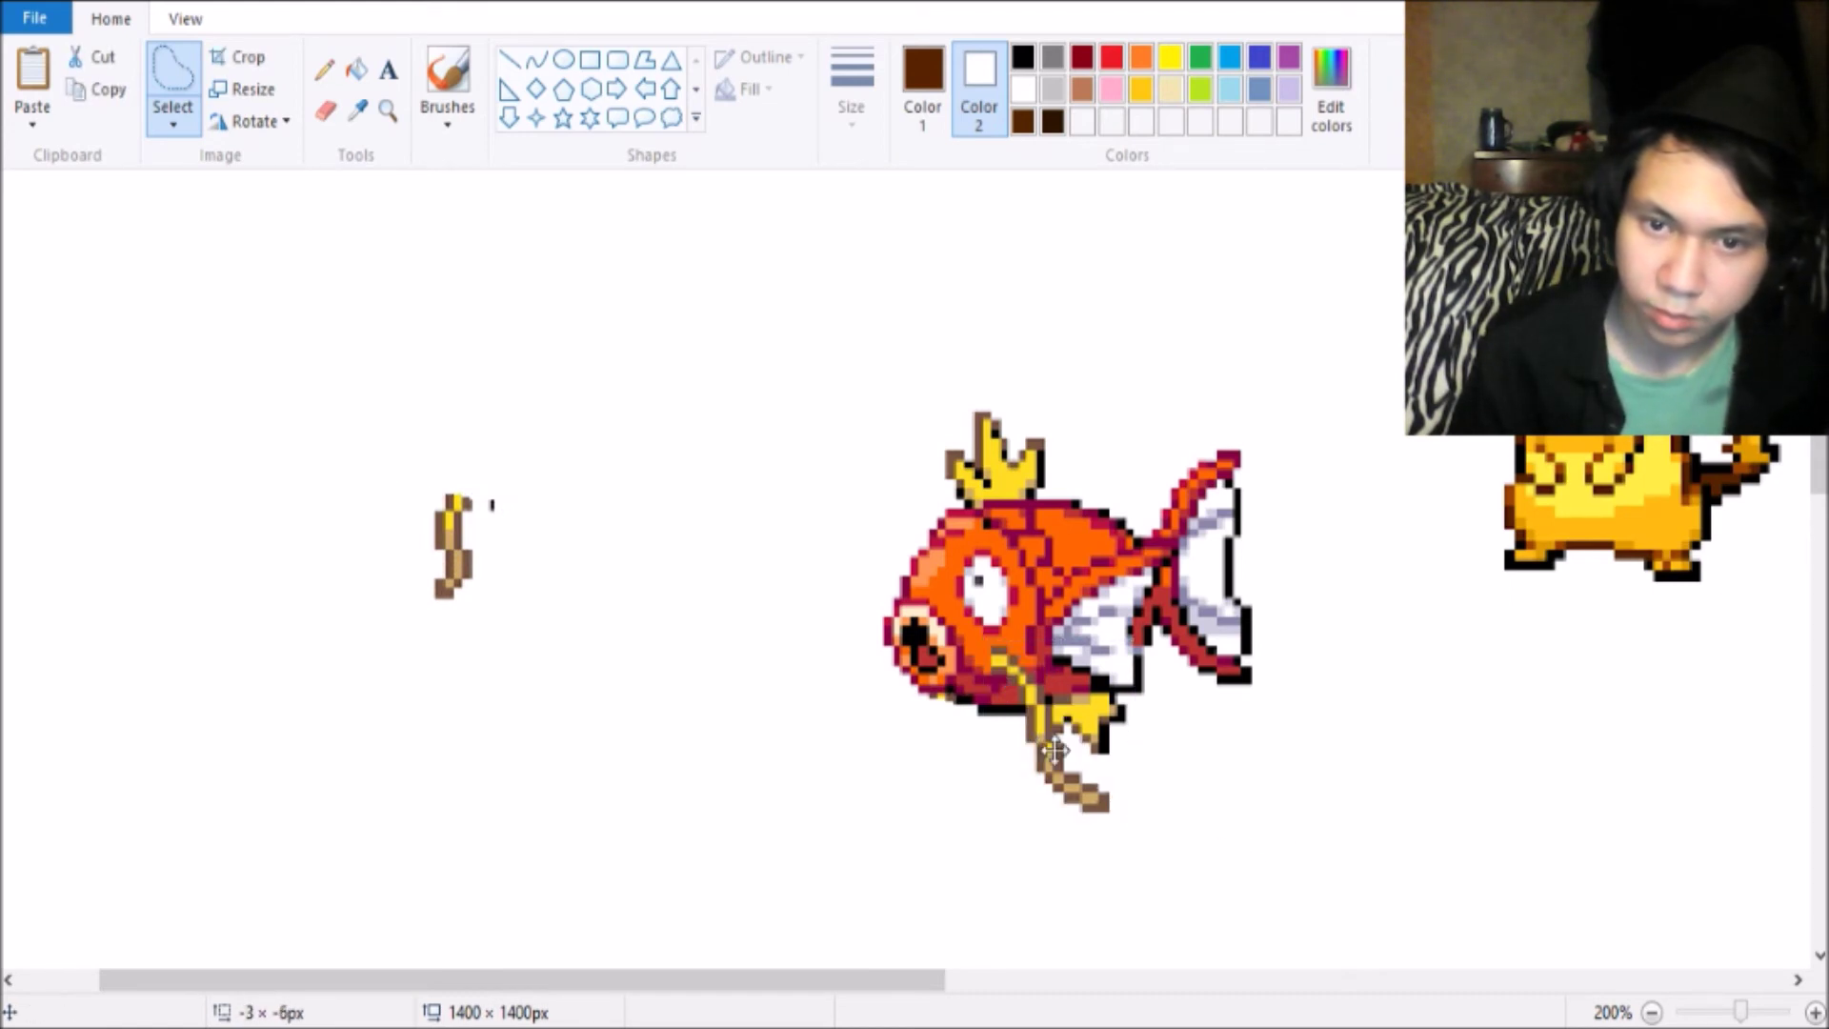
pyautogui.moveTo(1057, 755); pyautogui.dragTo(329, 392)
# Erase the leftover fin and body pixels around the two separated whiskers.
pyautogui.click(325, 111)
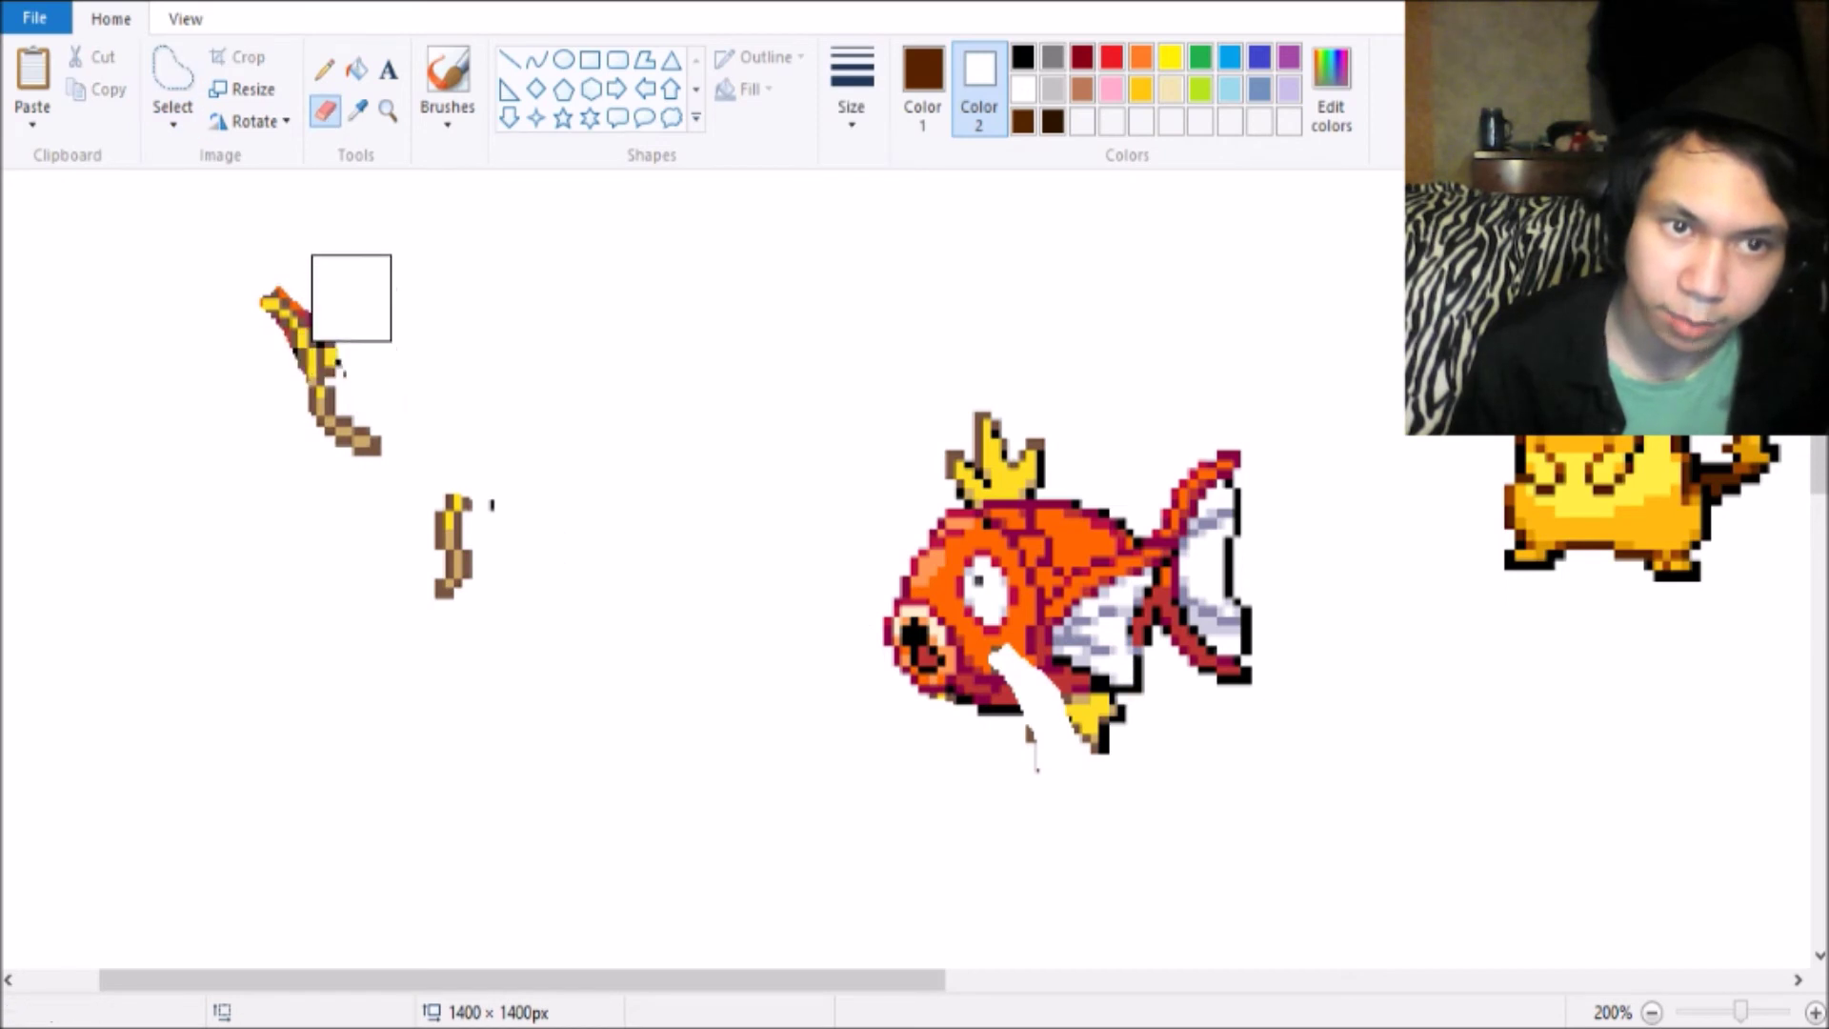
pyautogui.moveTo(355, 293)
pyautogui.mouseDown()
pyautogui.moveTo(366, 320)
pyautogui.moveTo(314, 239)
pyautogui.mouseUp()
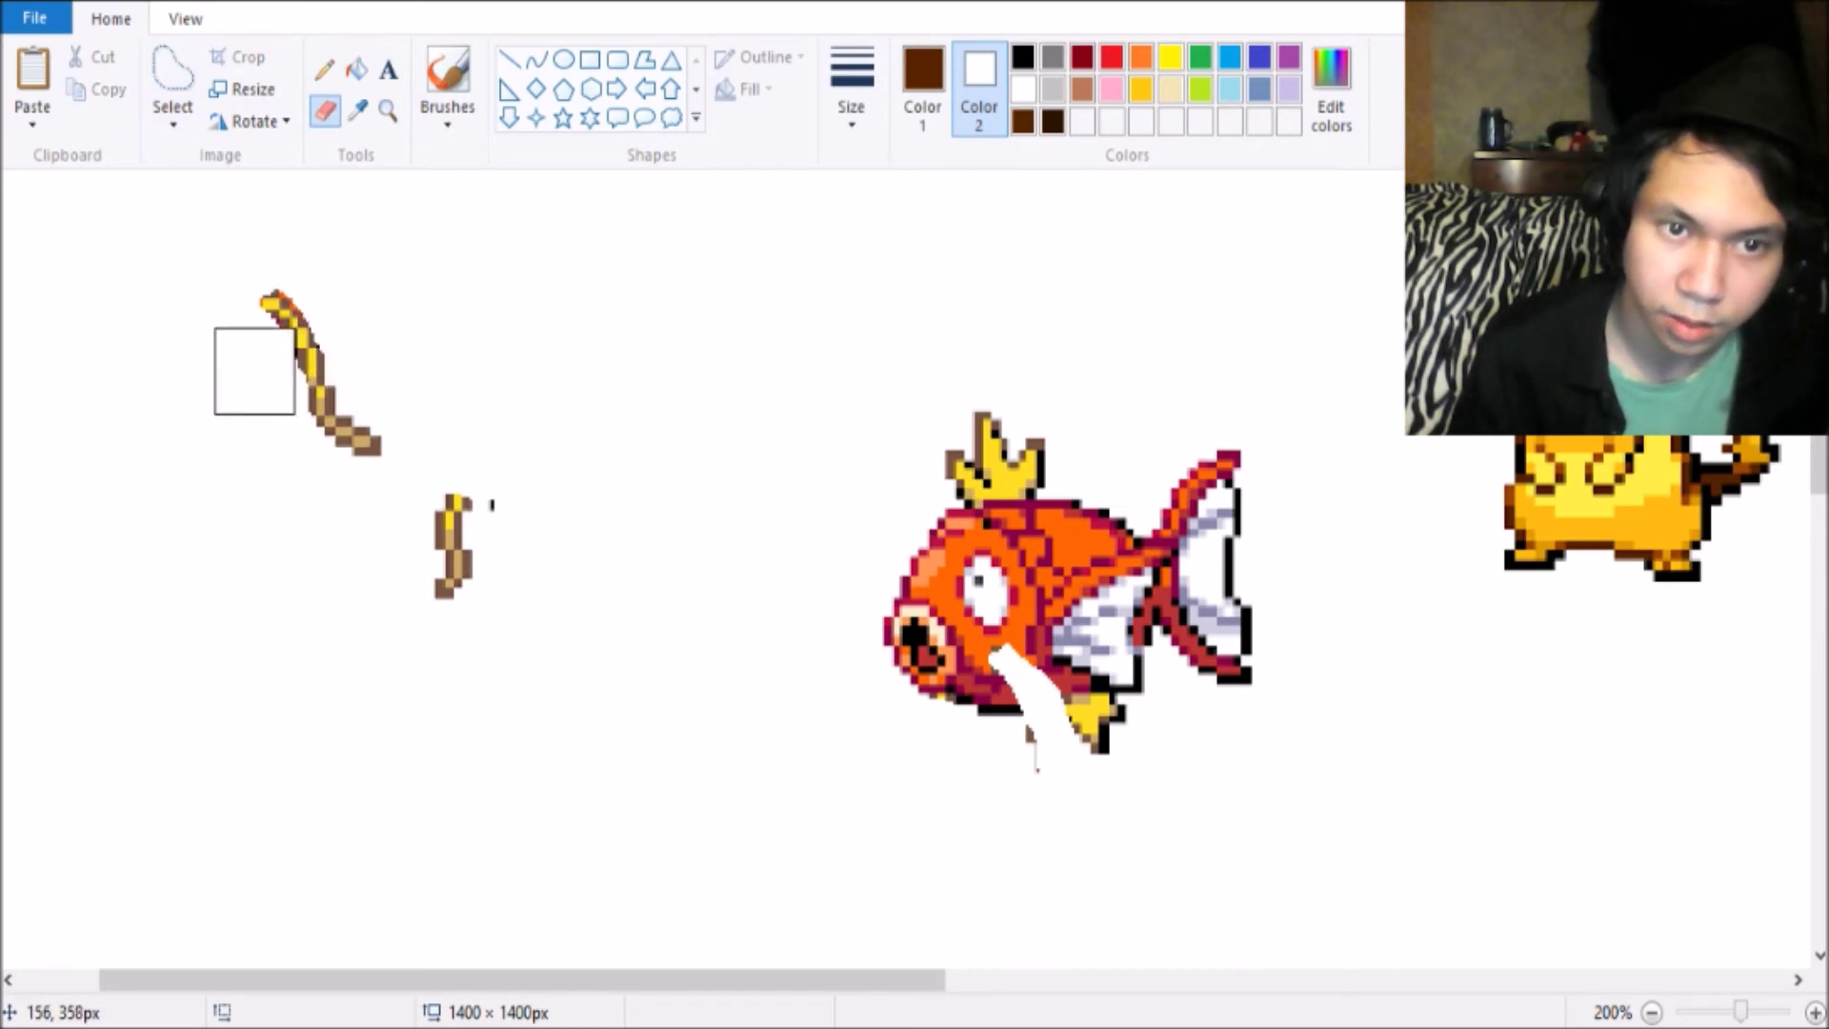
pyautogui.click(520, 473)
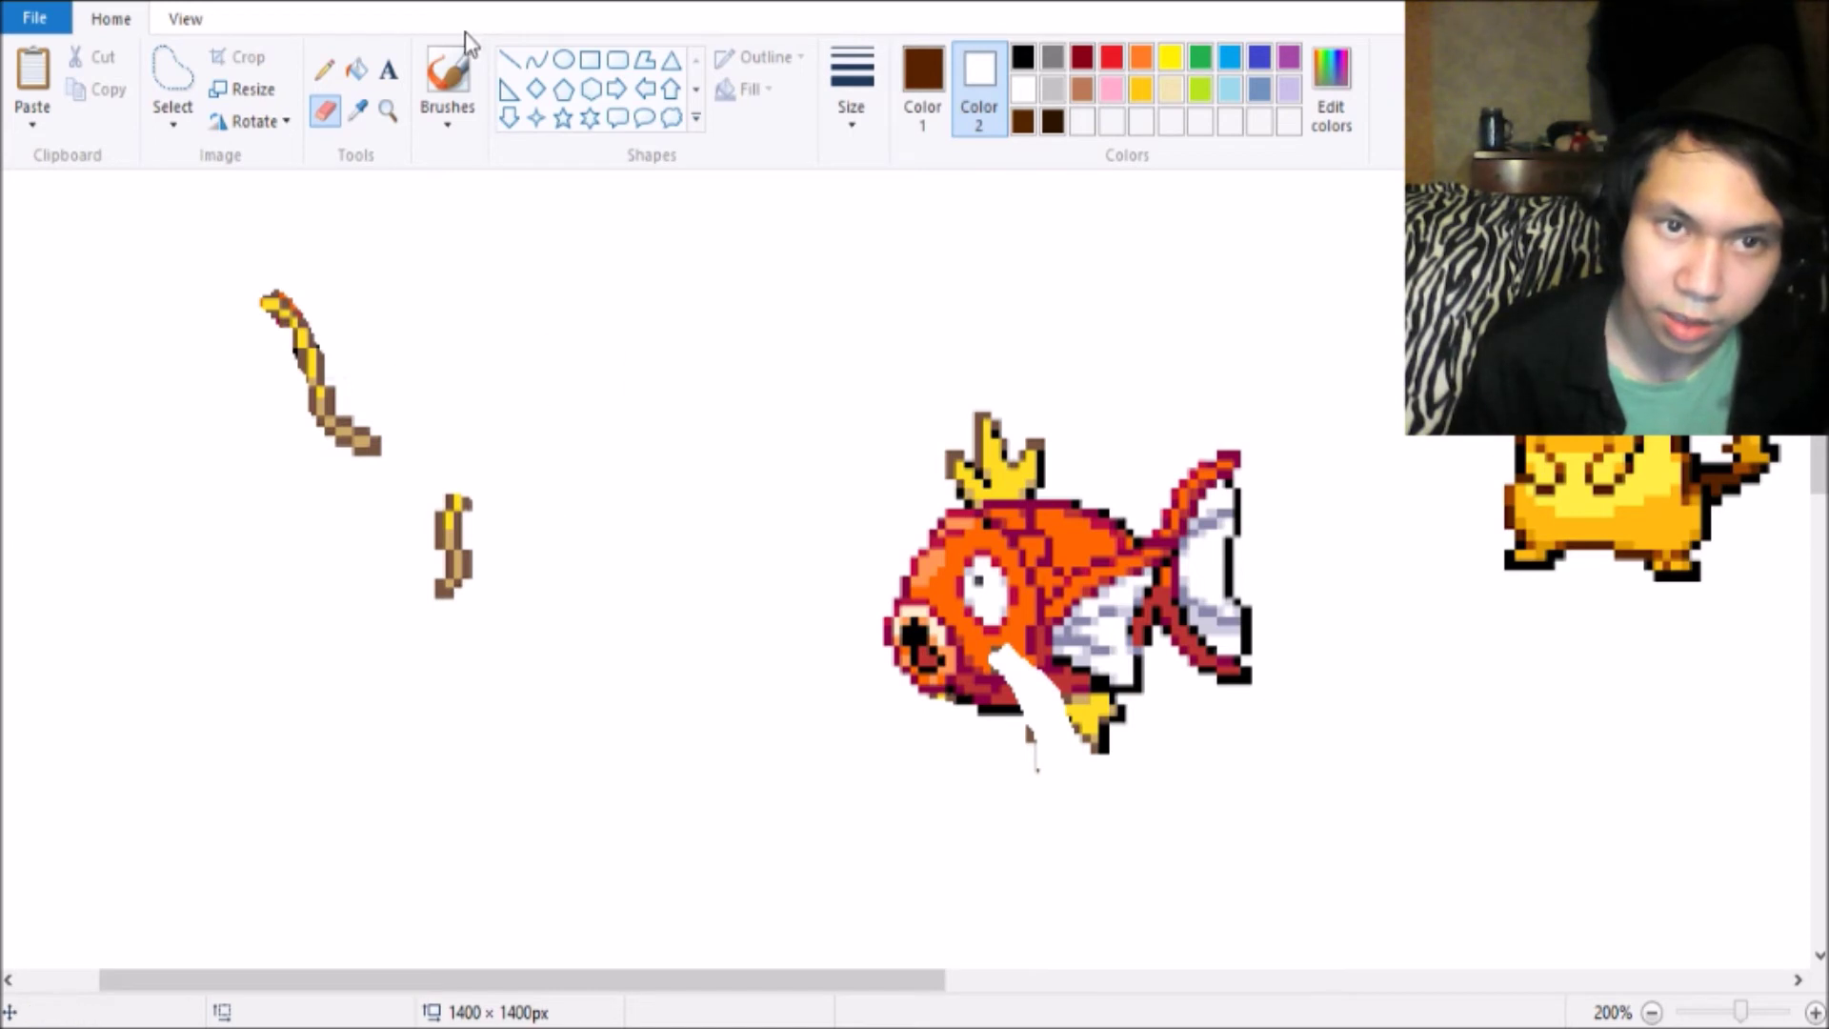
# Select the long whisker with a rectangular selection and move it onto the fusion's cheek beside the muzzle.
pyautogui.click(388, 111)
pyautogui.rightClick(290, 277)
pyautogui.rightClick(209, 298)
pyautogui.click(209, 299)
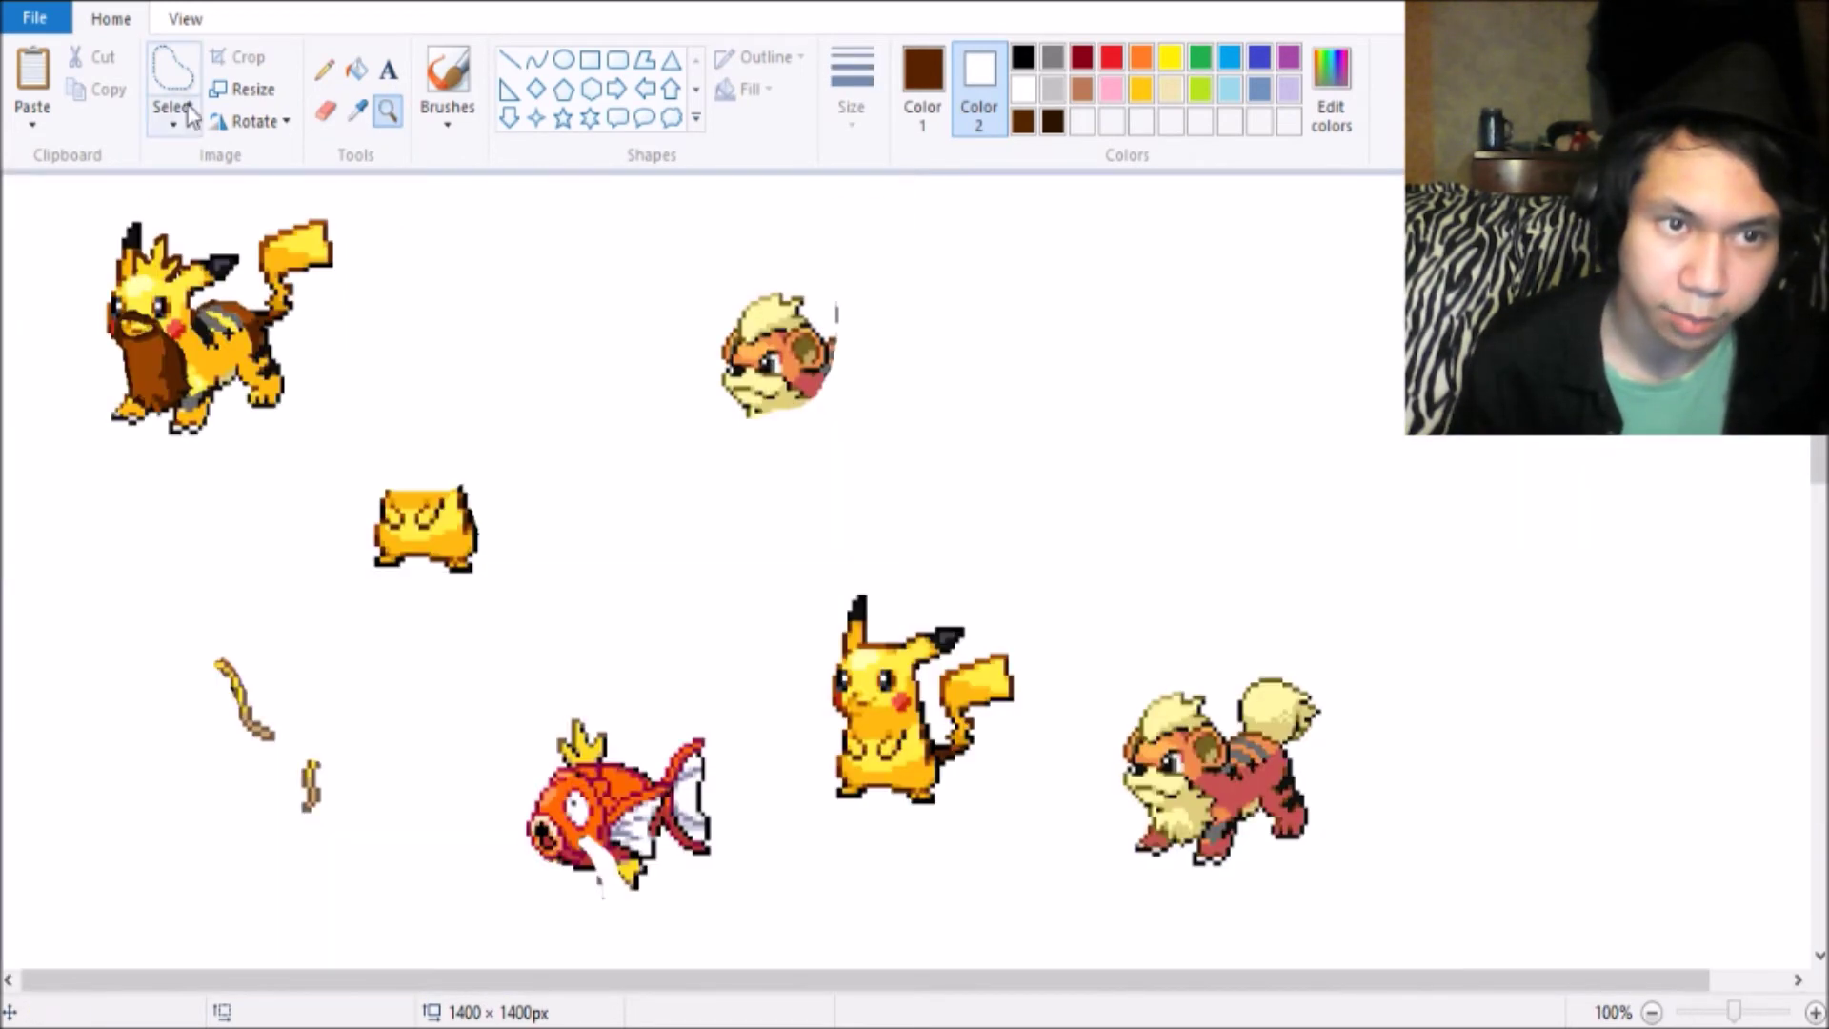
pyautogui.click(195, 103)
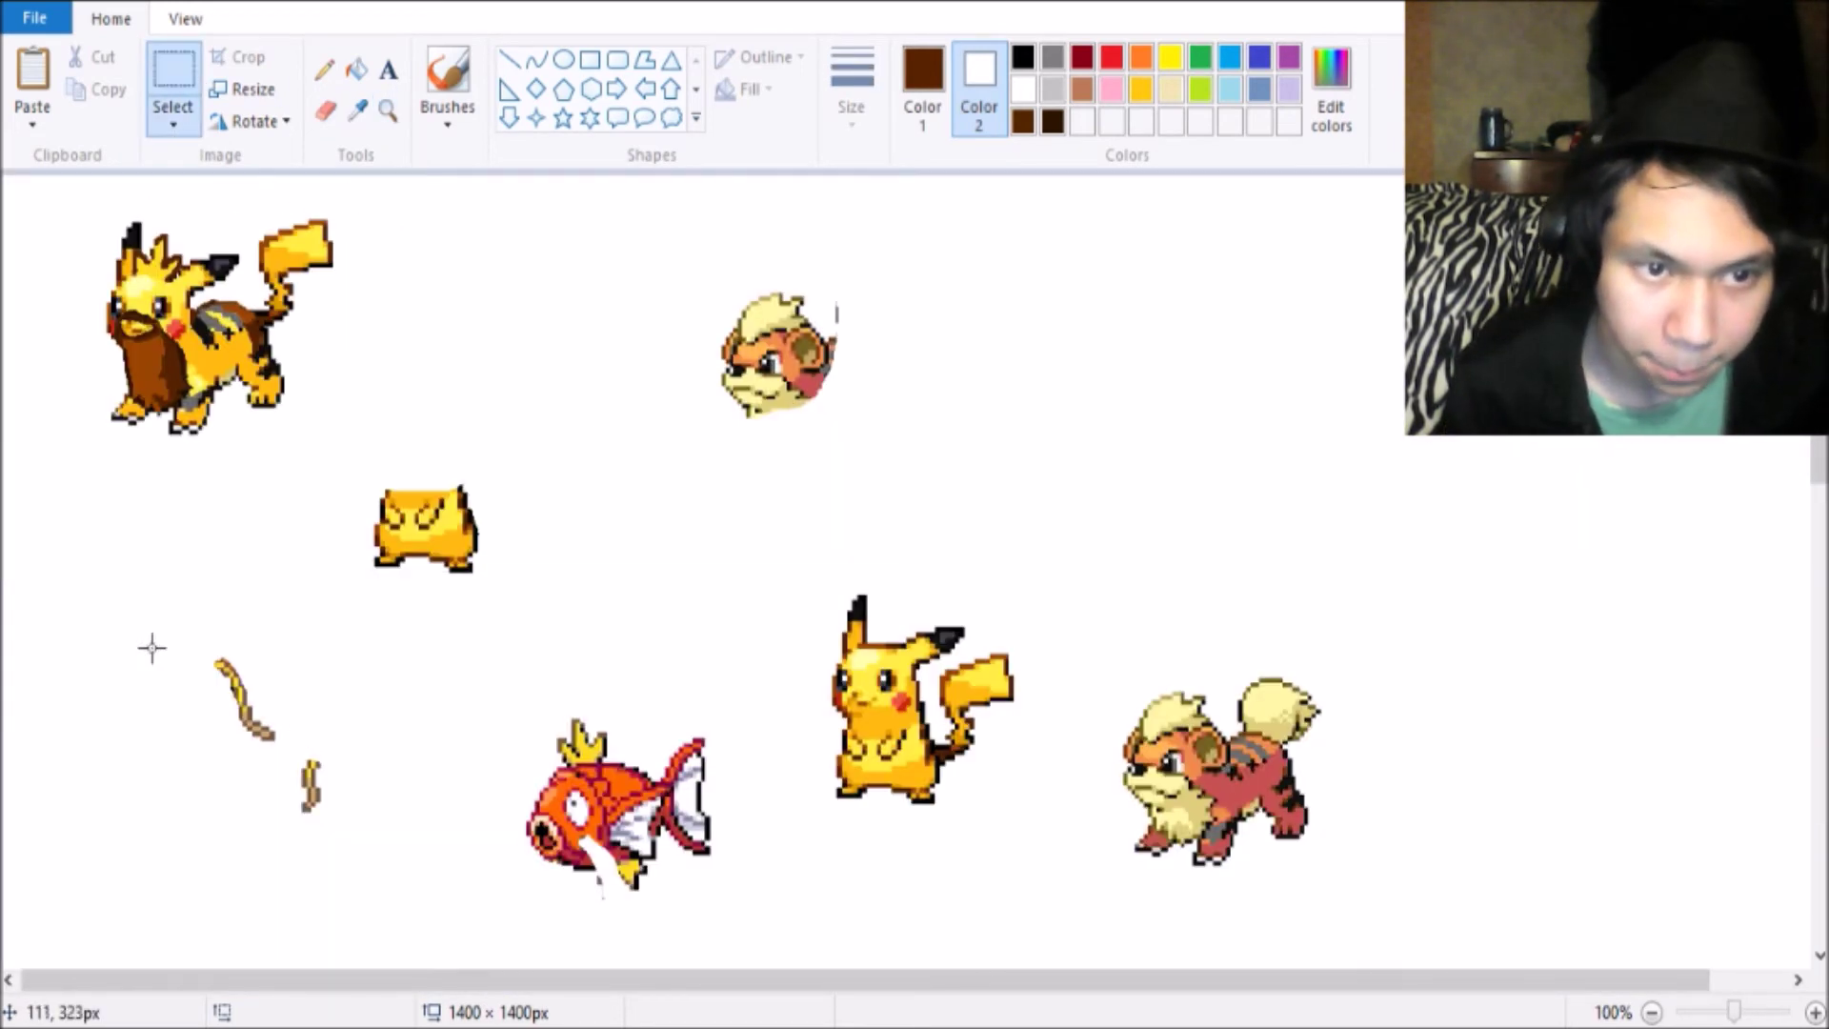
pyautogui.moveTo(159, 600)
pyautogui.mouseDown()
pyautogui.moveTo(283, 743)
pyautogui.moveTo(201, 387)
pyautogui.mouseUp()
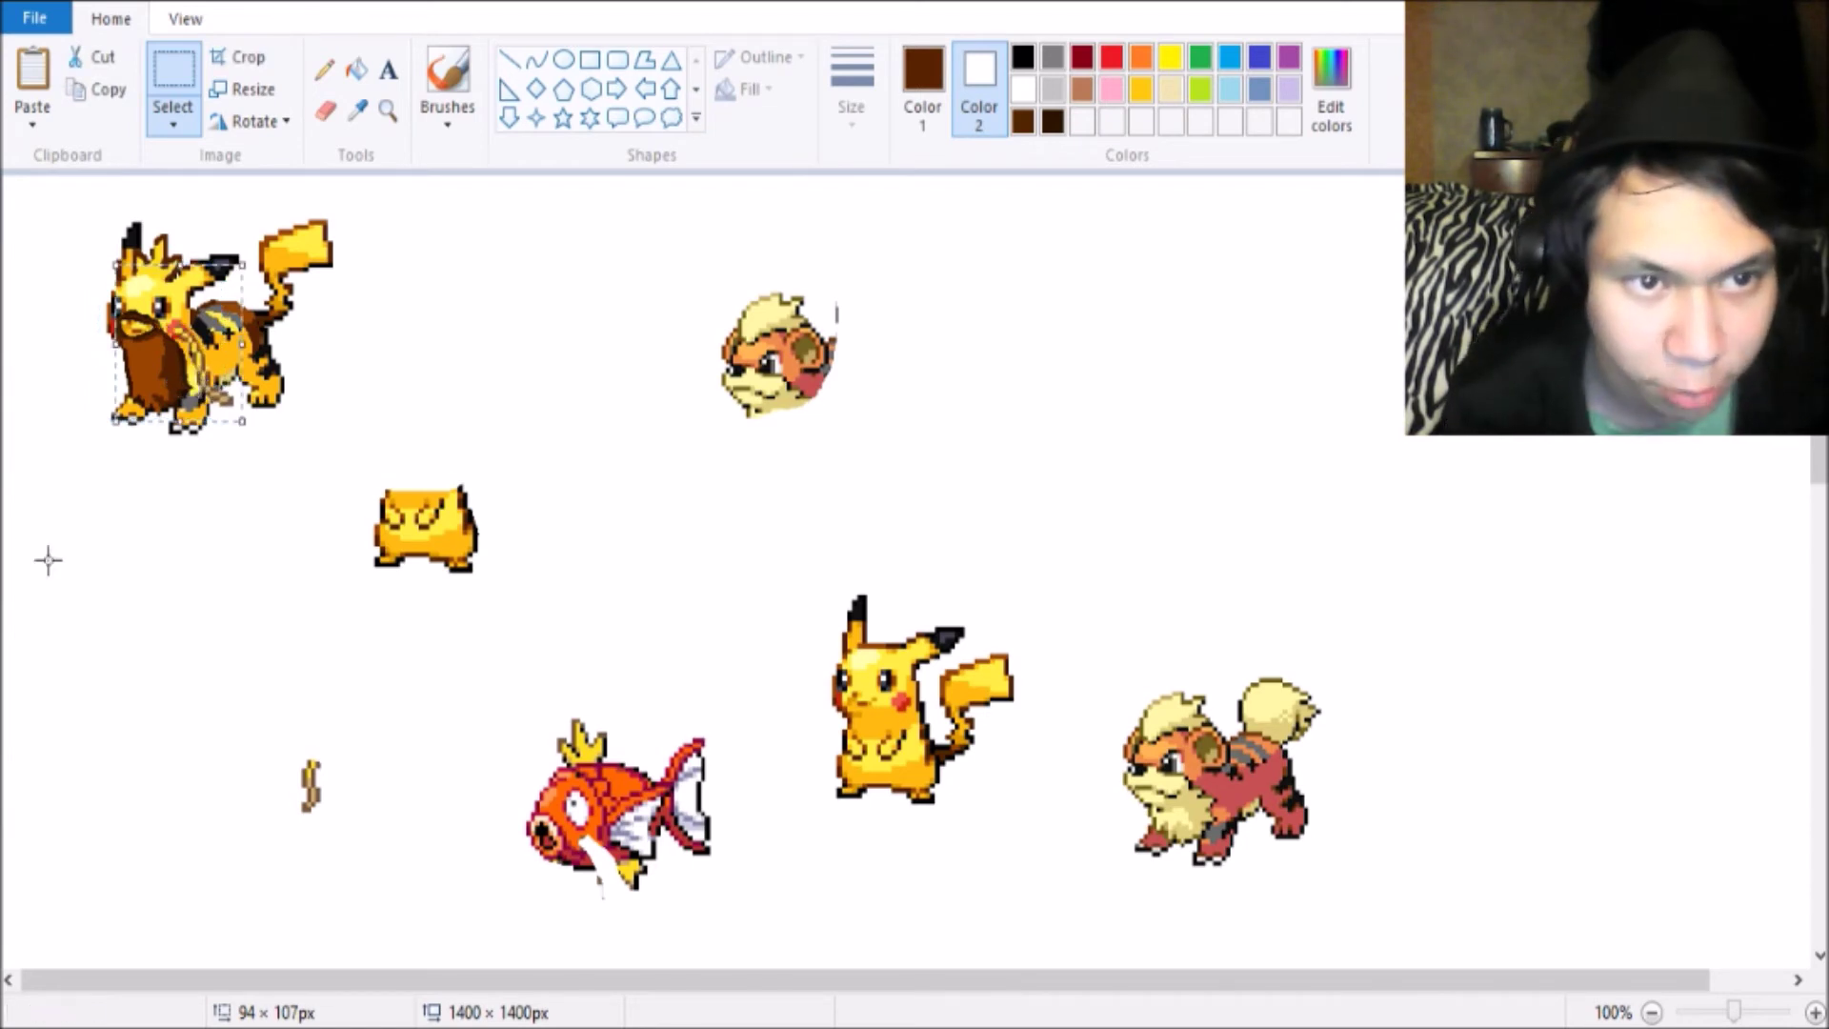
# Move the selected short whisker onto the far side of the fusion's face, opposite the long whisker.
pyautogui.moveTo(252, 740)
pyautogui.mouseDown()
pyautogui.moveTo(340, 859)
pyautogui.moveTo(98, 342)
pyautogui.moveTo(112, 376)
pyautogui.mouseUp()
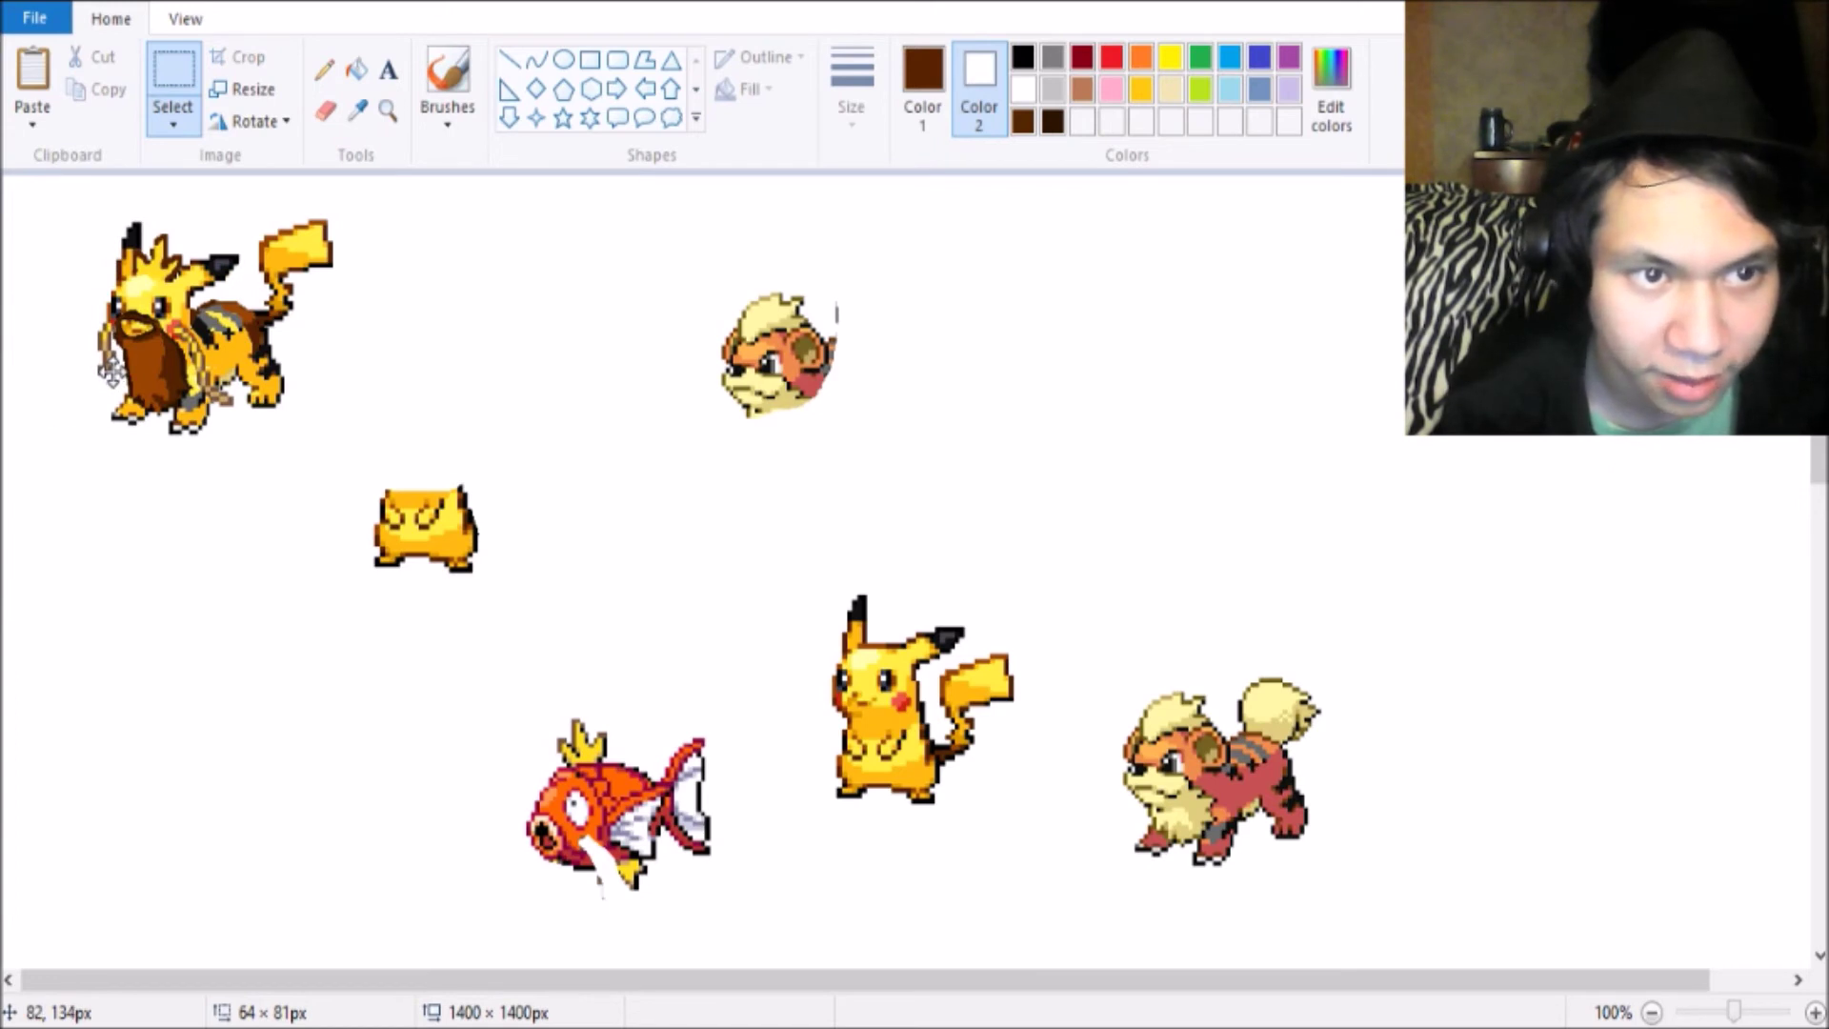
pyautogui.click(388, 110)
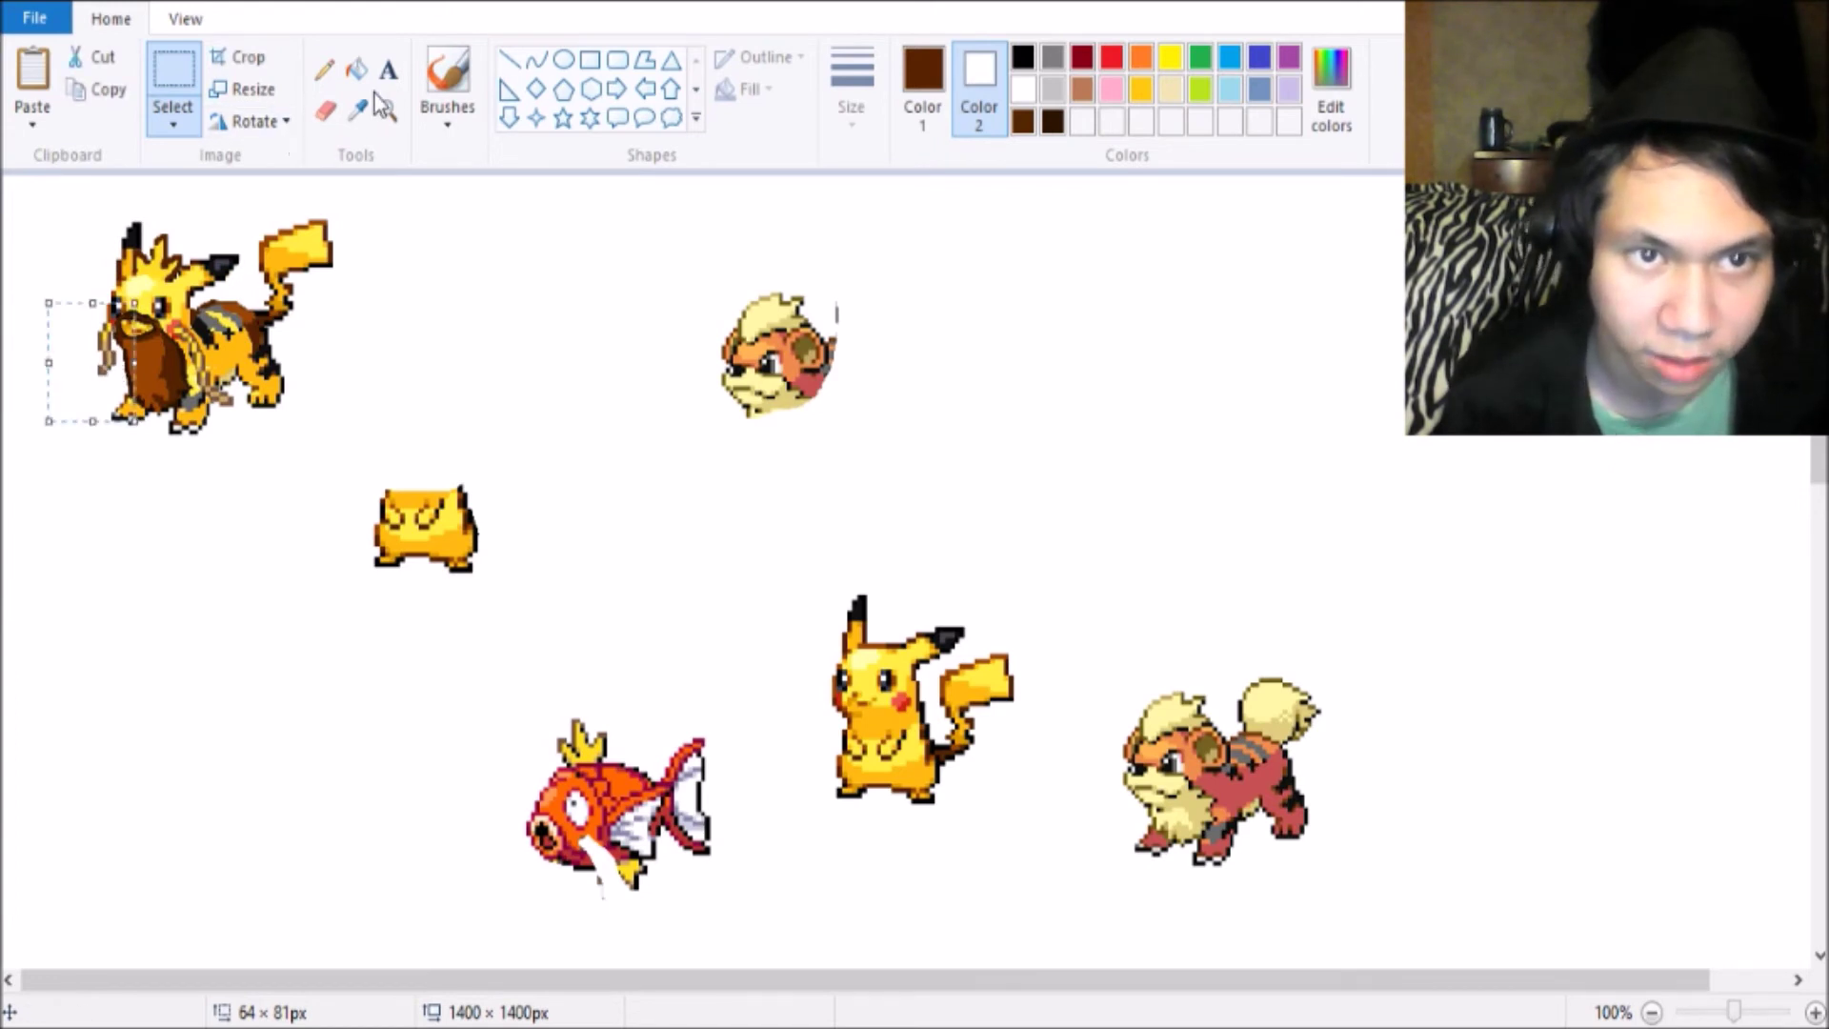
pyautogui.click(327, 347)
pyautogui.click(352, 557)
pyautogui.click(448, 467)
pyautogui.scroll(-1, 486, 445)
pyautogui.click(507, 438)
pyautogui.scroll(2, 502, 433)
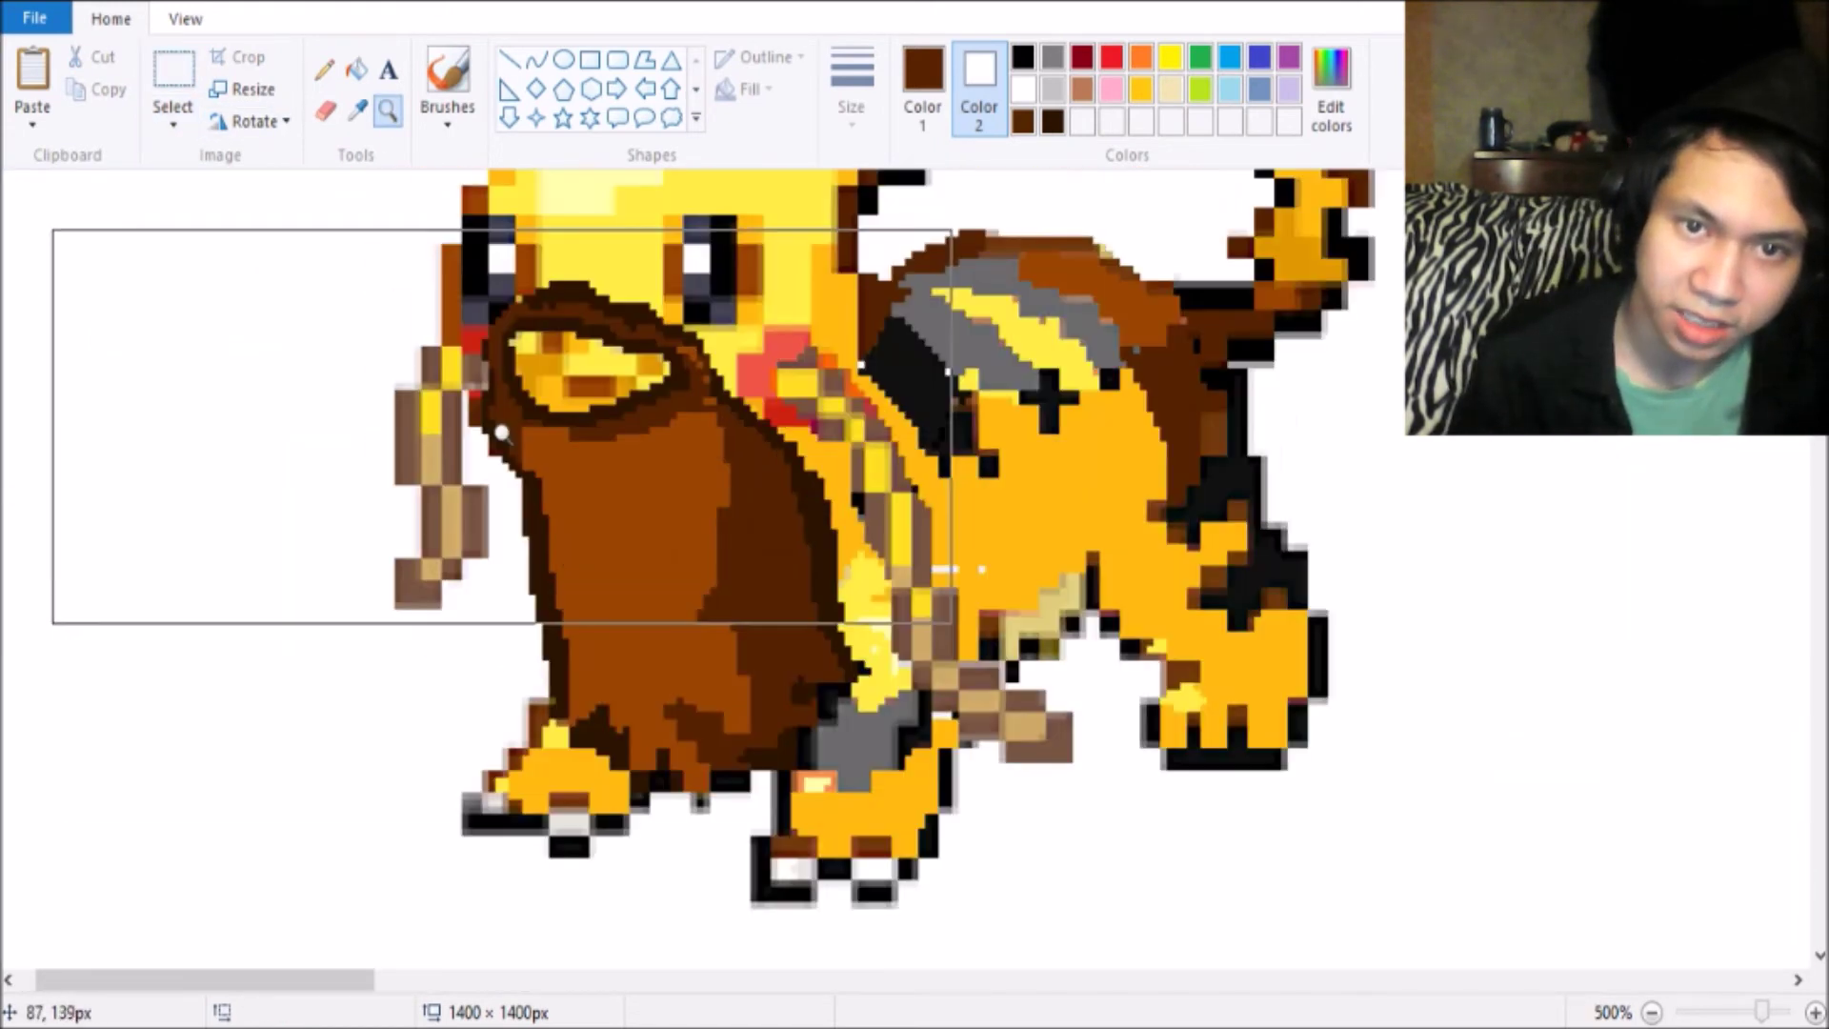
# Sample the beard's mid brown and recolour the yellow and tan interiors of both whiskers with it.
pyautogui.click(358, 110)
pyautogui.click(648, 507)
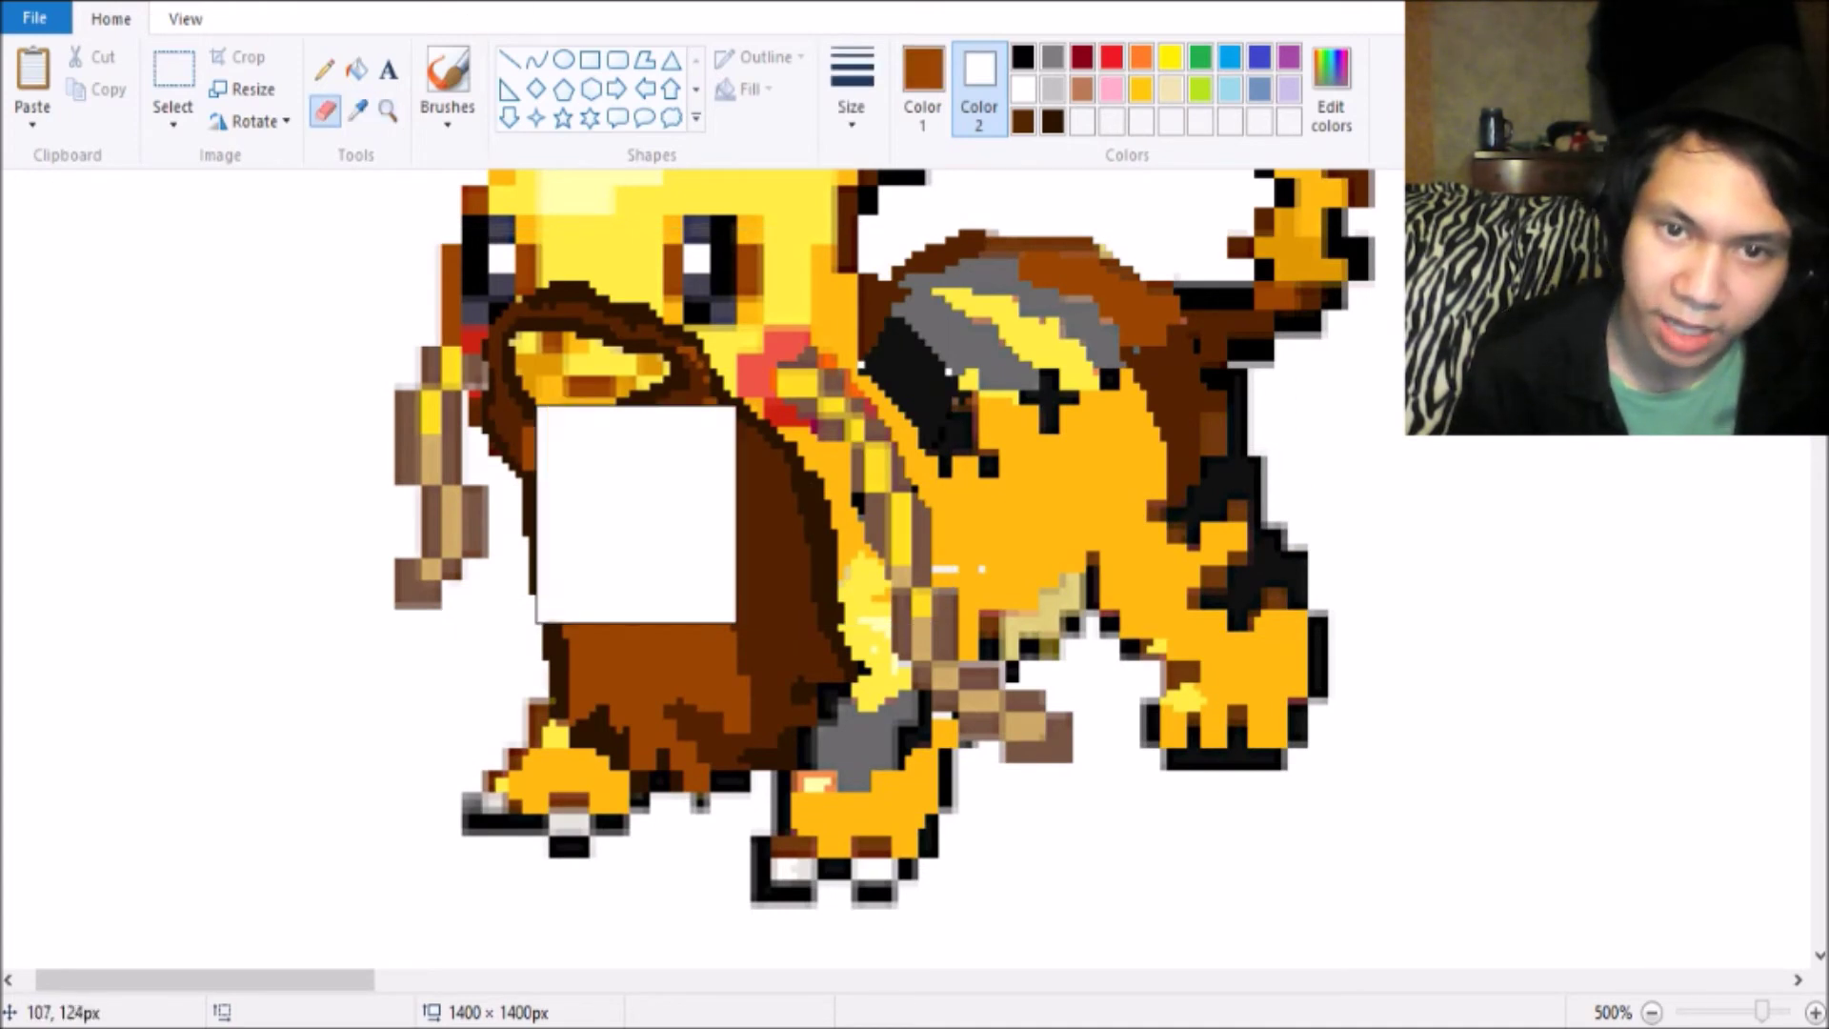
pyautogui.click(356, 69)
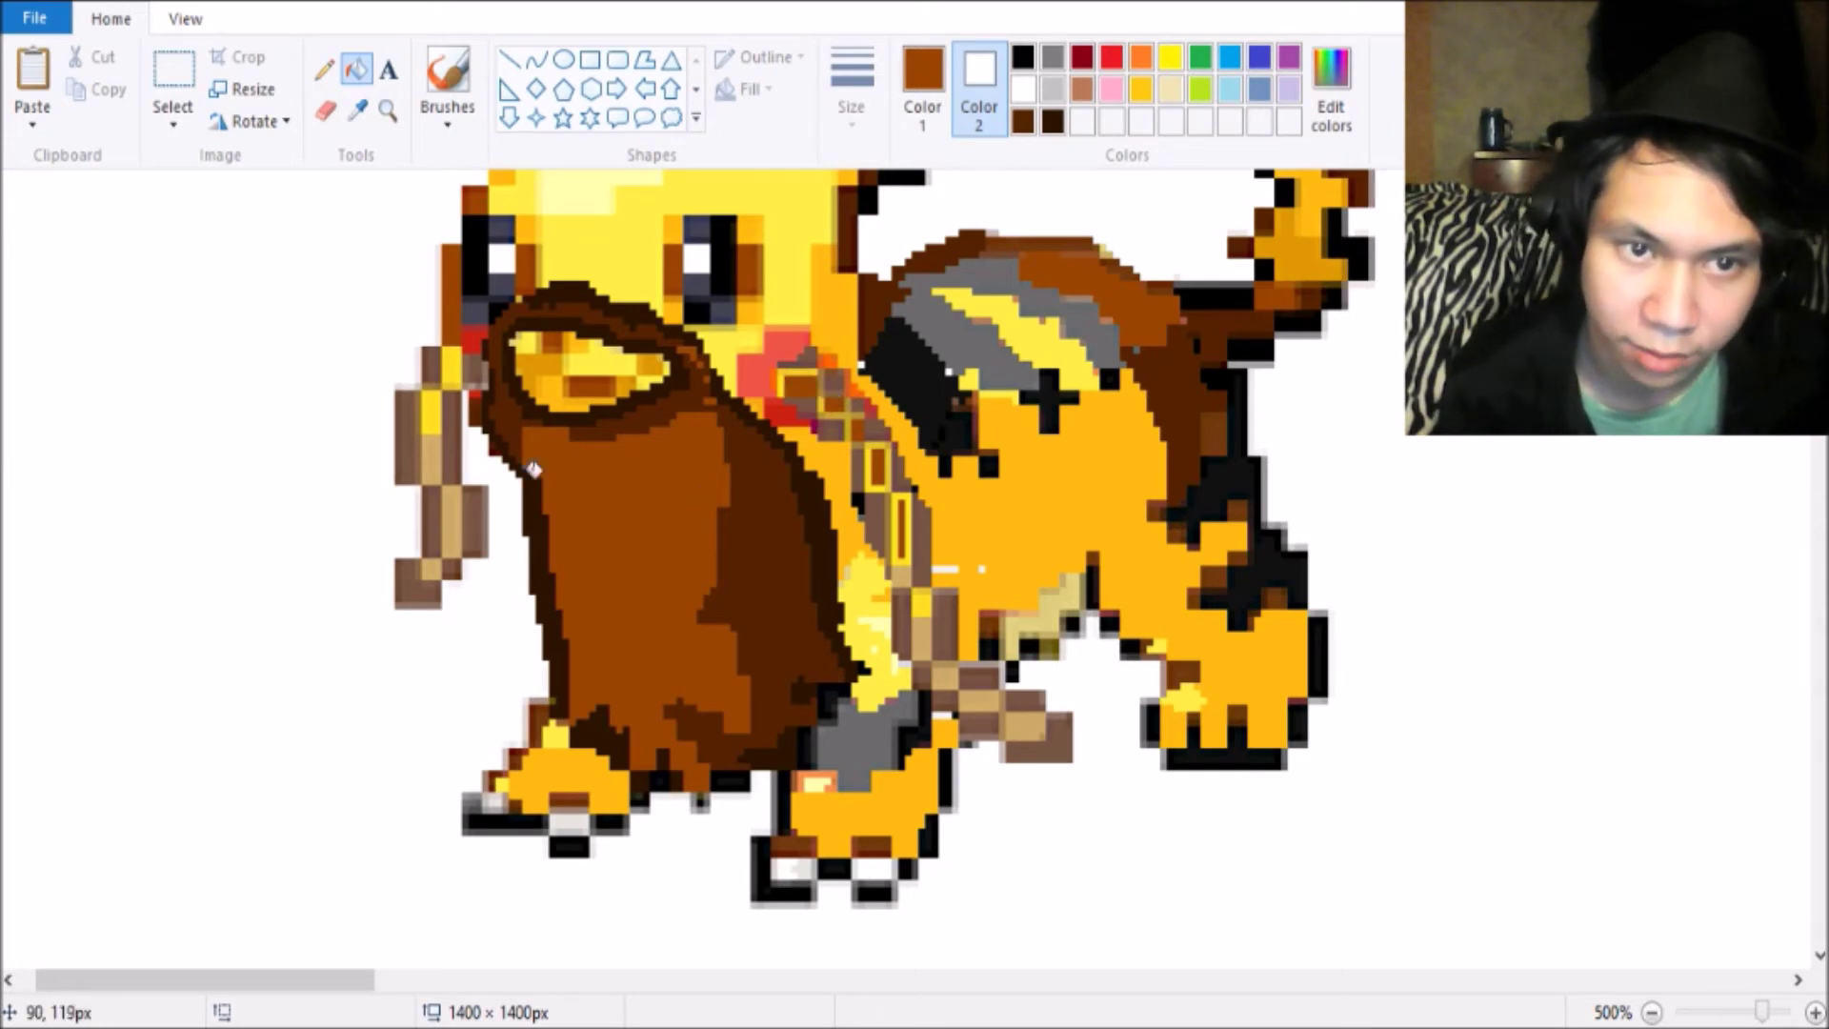
pyautogui.click(326, 110)
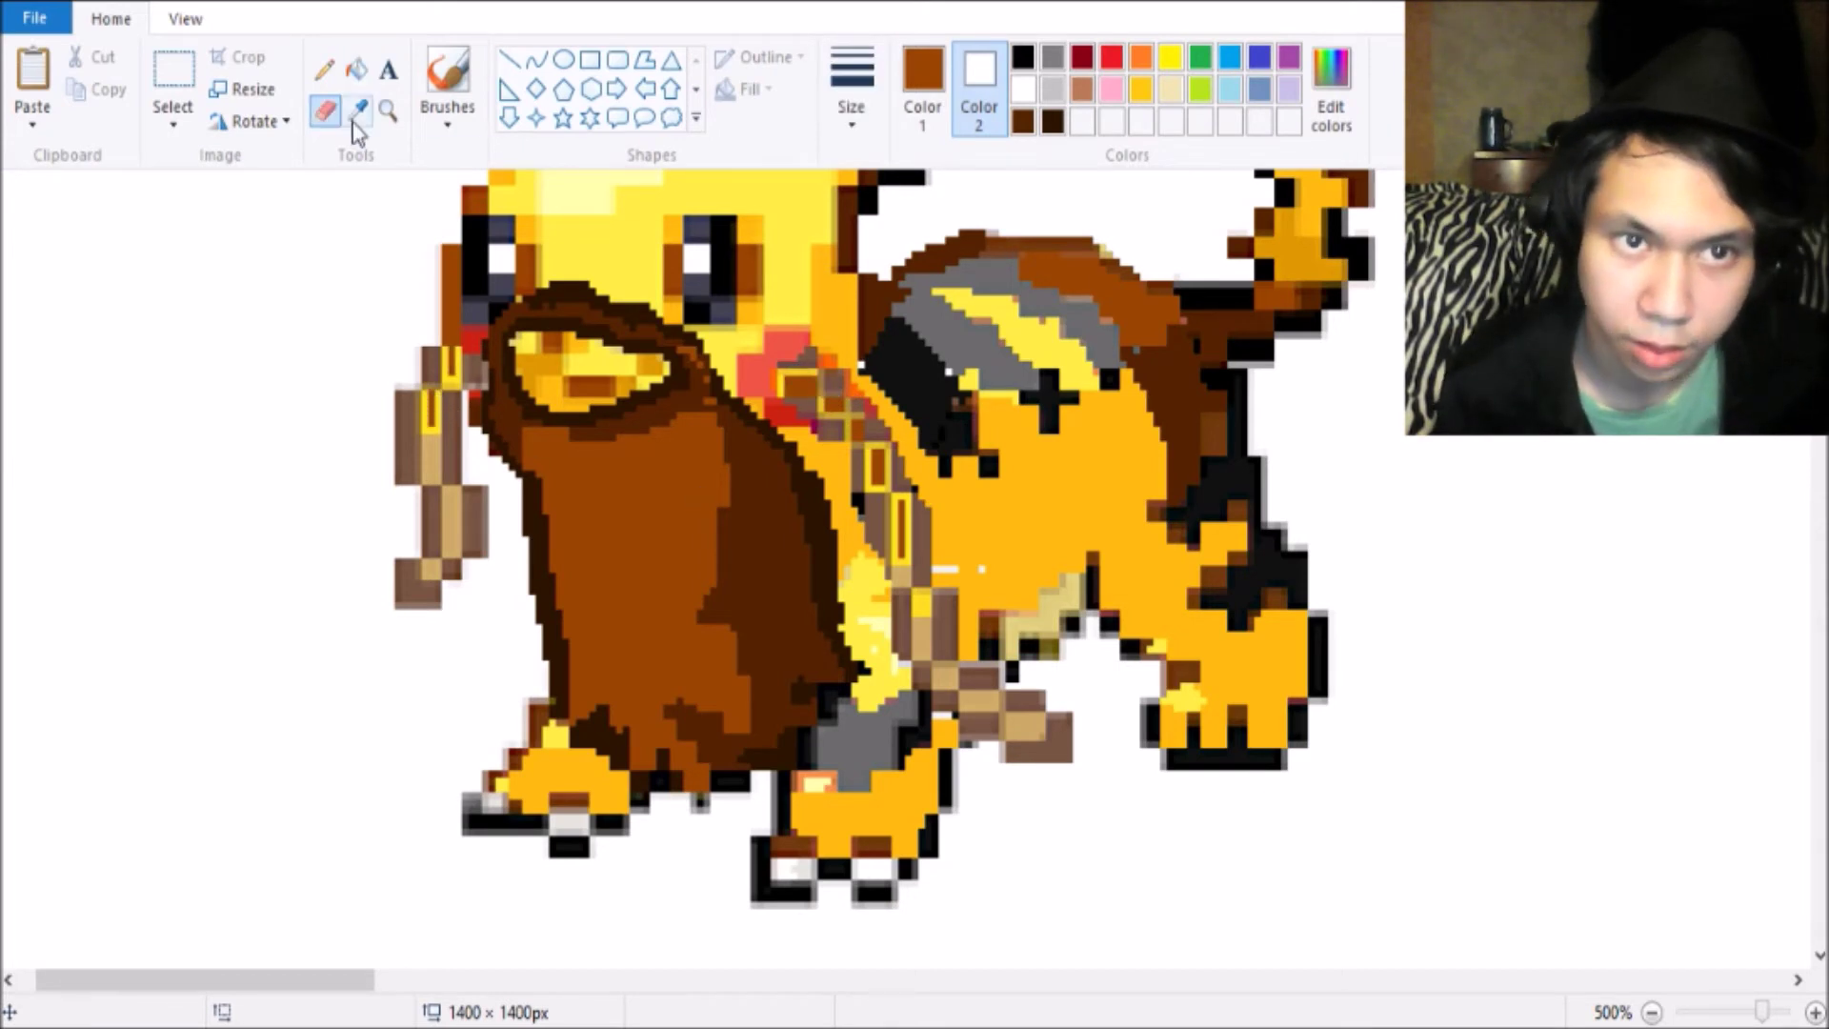
pyautogui.click(358, 112)
pyautogui.rightClick(629, 476)
pyautogui.click(357, 111)
pyautogui.moveTo(443, 362)
pyautogui.mouseDown()
pyautogui.moveTo(429, 440)
pyautogui.moveTo(456, 543)
pyautogui.moveTo(429, 571)
pyautogui.mouseUp()
pyautogui.rightClick(762, 471)
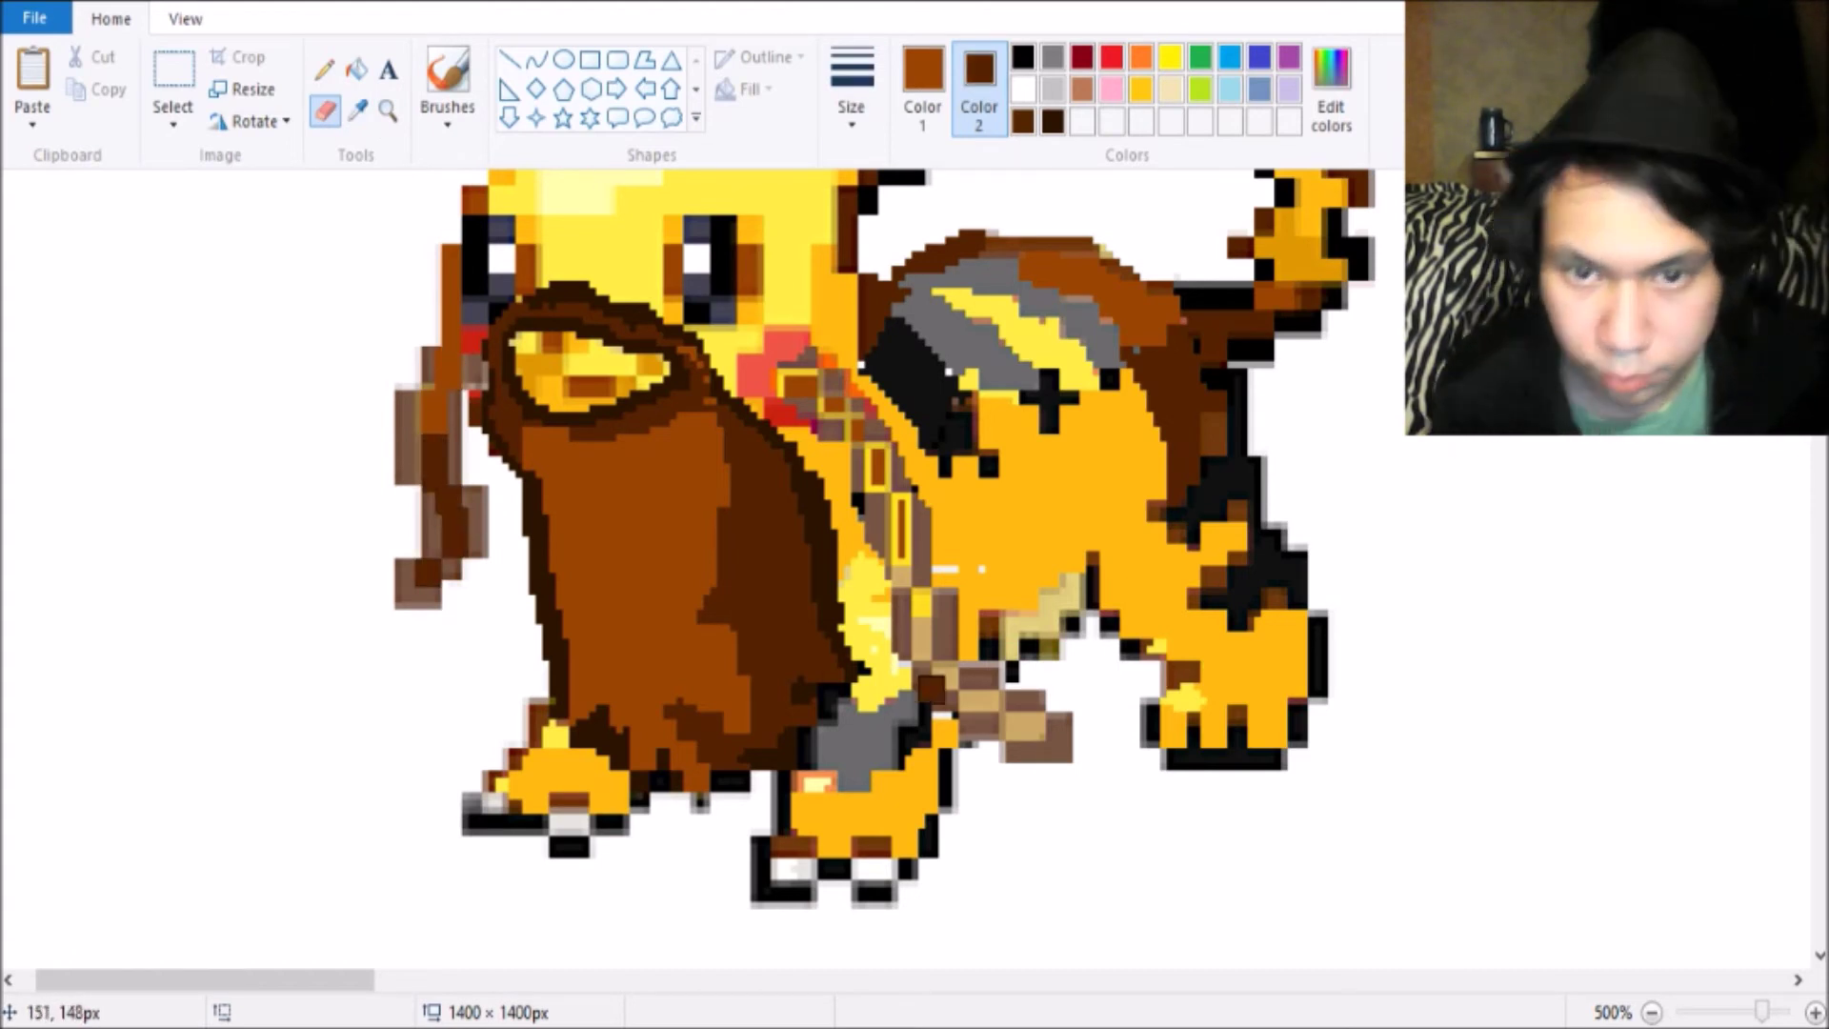
pyautogui.moveTo(1027, 726)
pyautogui.mouseDown()
pyautogui.moveTo(978, 703)
pyautogui.moveTo(921, 632)
pyautogui.mouseUp()
pyautogui.click(907, 572)
# Sample the darkest brown from the beard's outline and repaint the short whisker's outline with it.
pyautogui.click(358, 112)
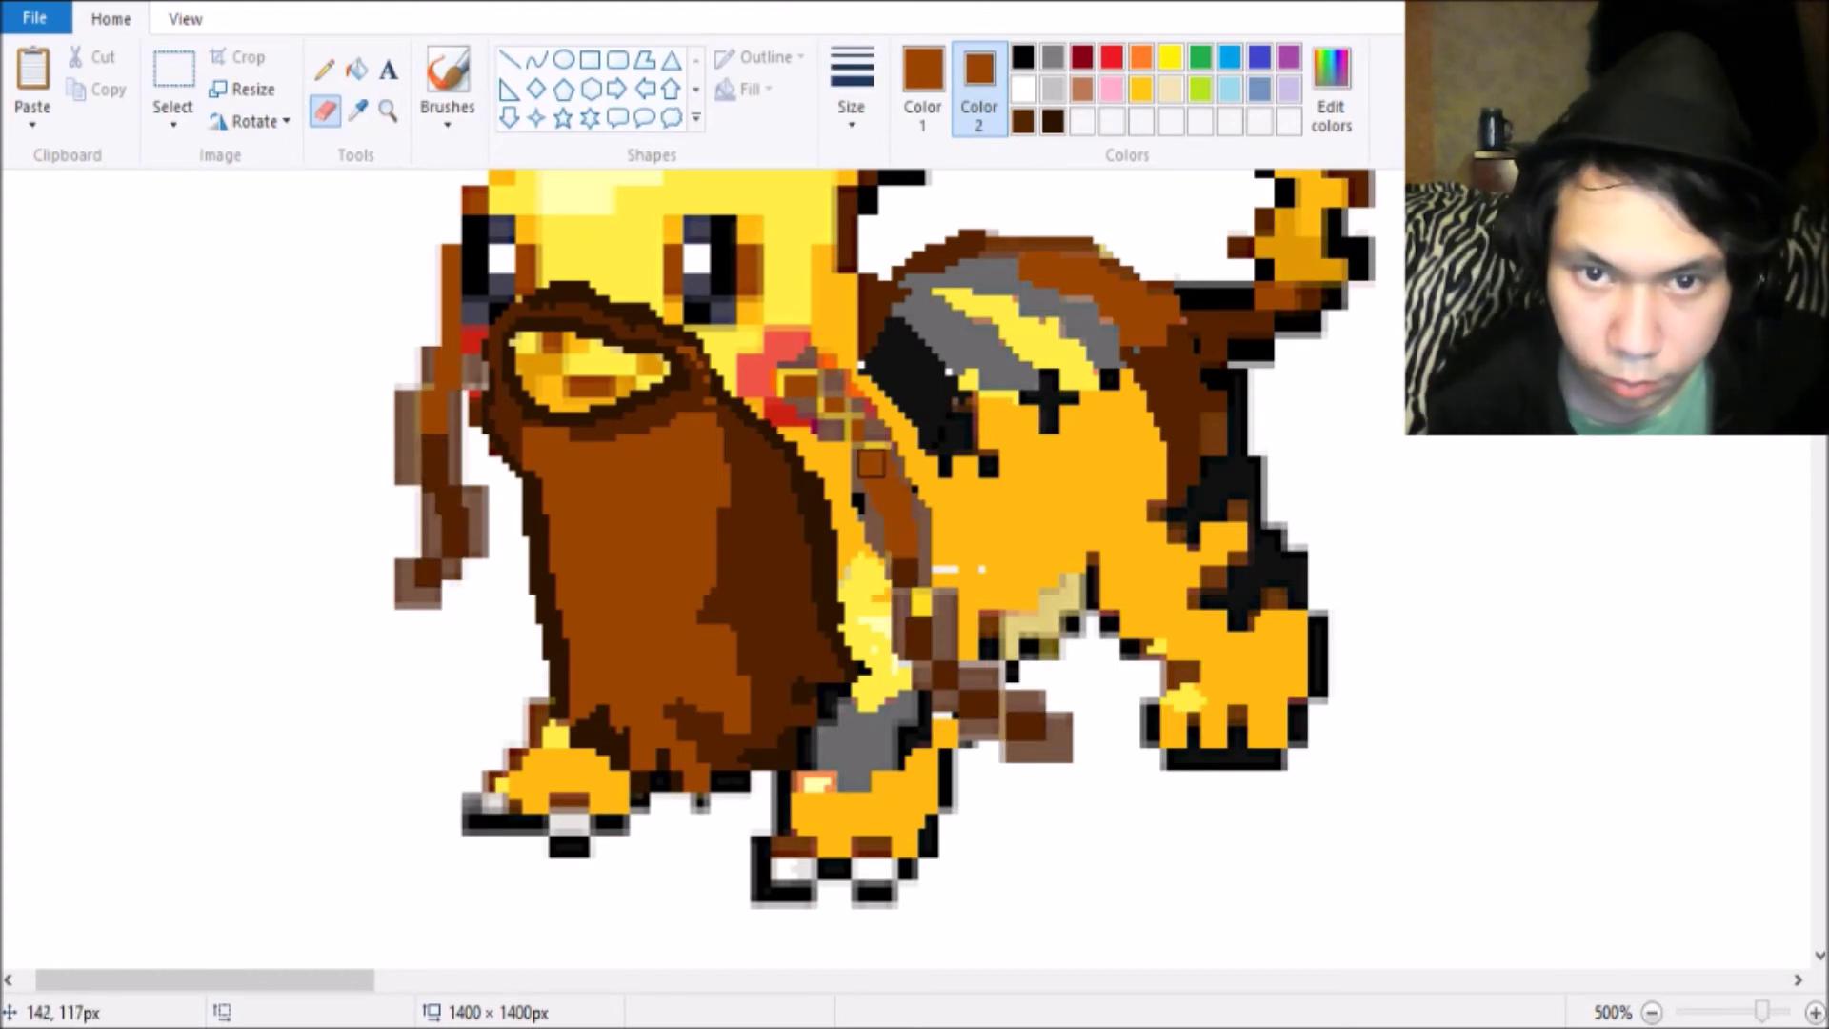
pyautogui.scroll(3, 805, 381)
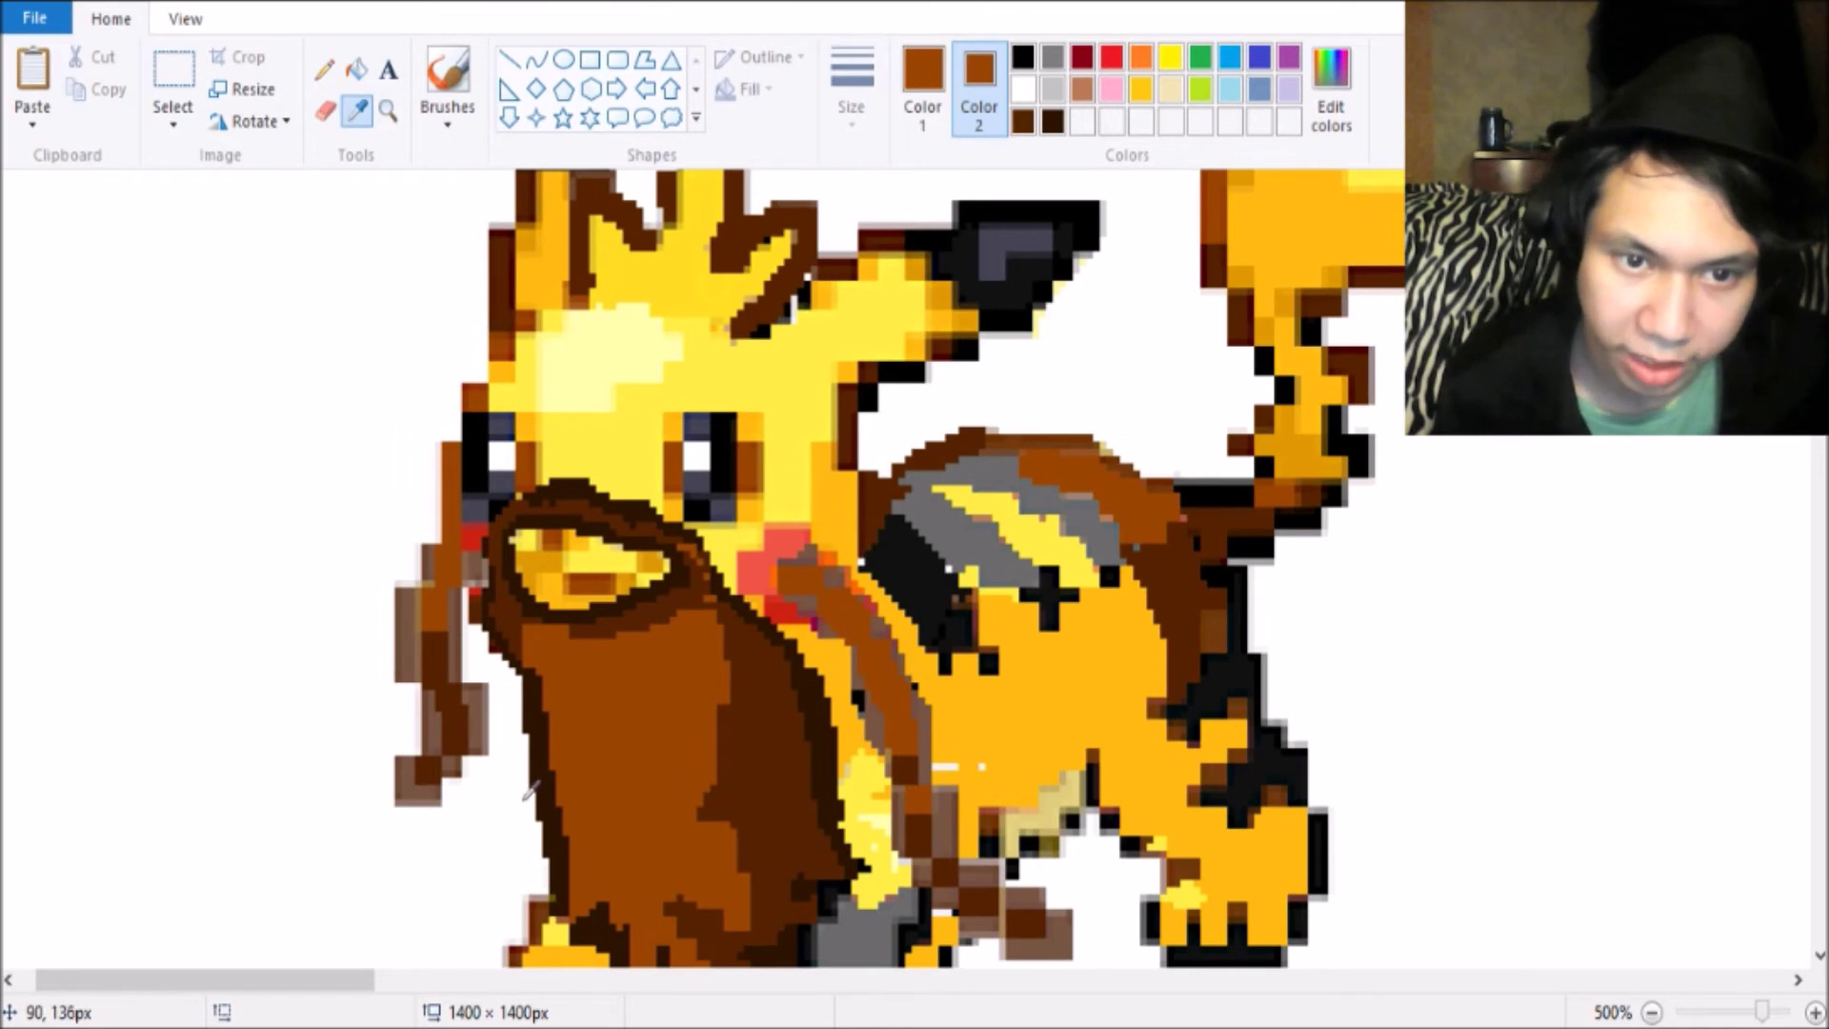
pyautogui.rightClick(545, 755)
pyautogui.click(415, 806)
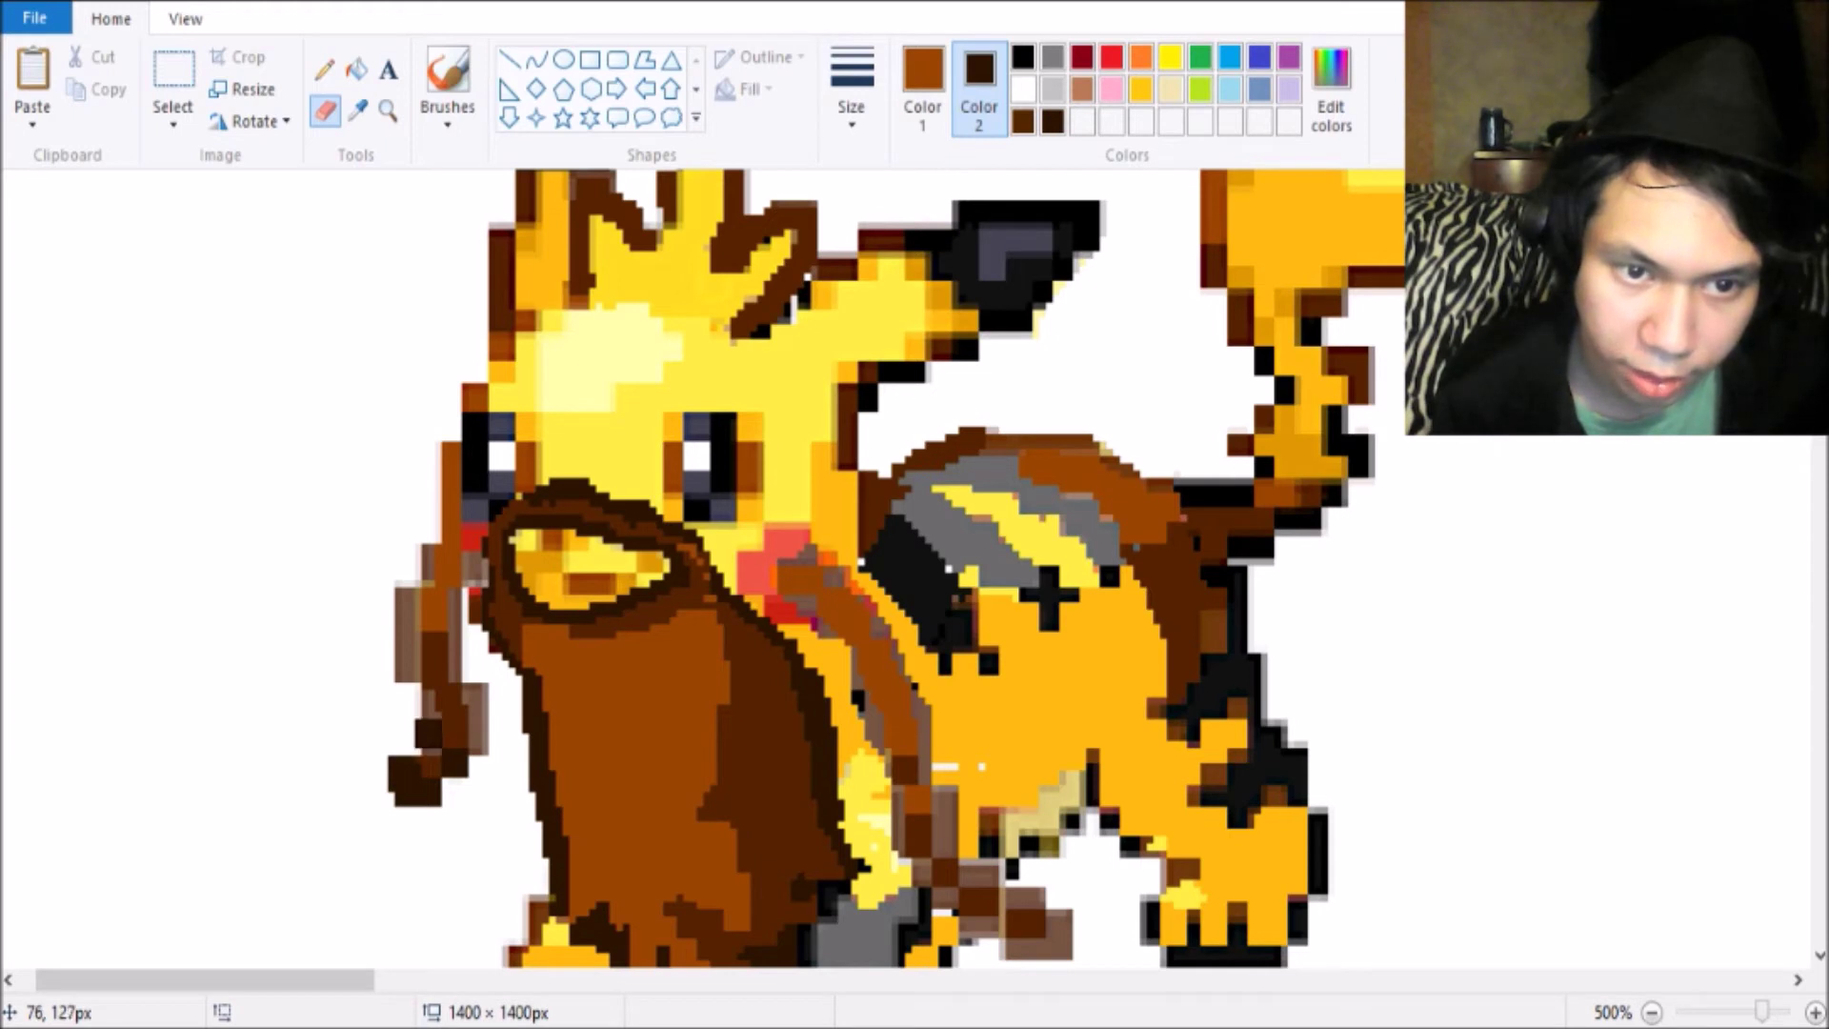
pyautogui.moveTo(424, 717); pyautogui.dragTo(419, 608)
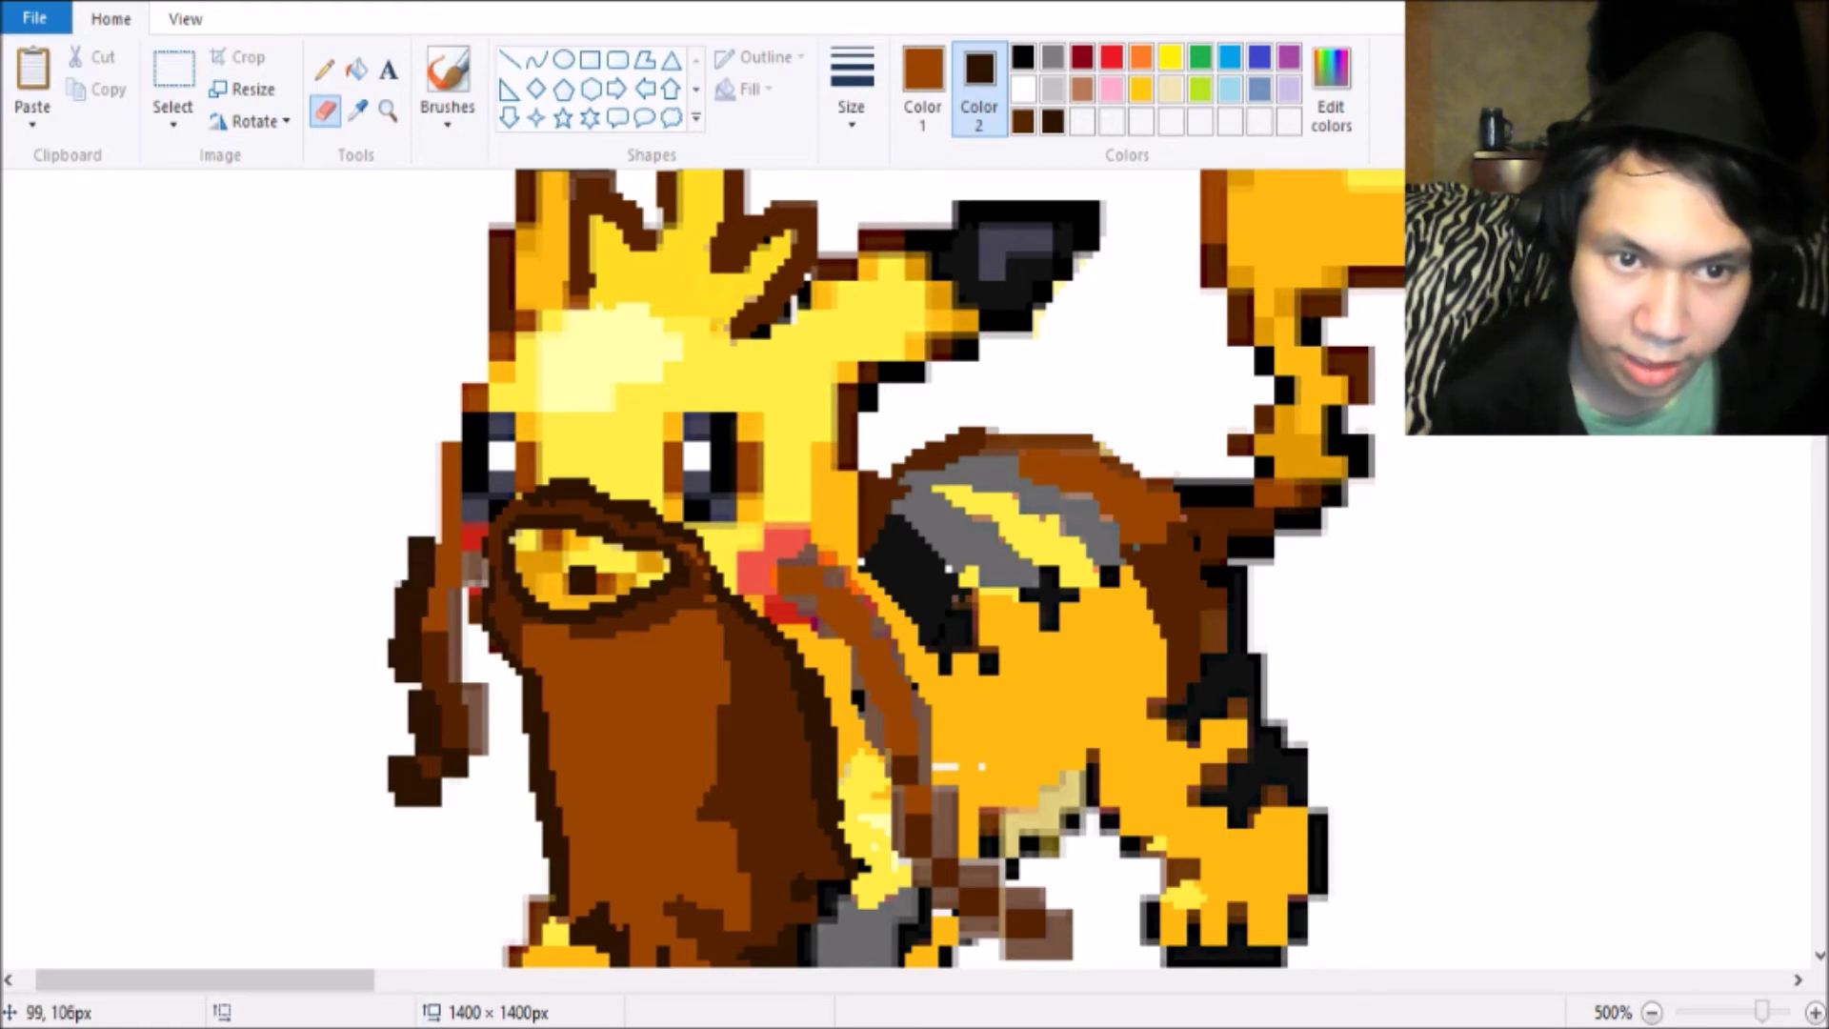
pyautogui.moveTo(582, 579); pyautogui.dragTo(511, 574)
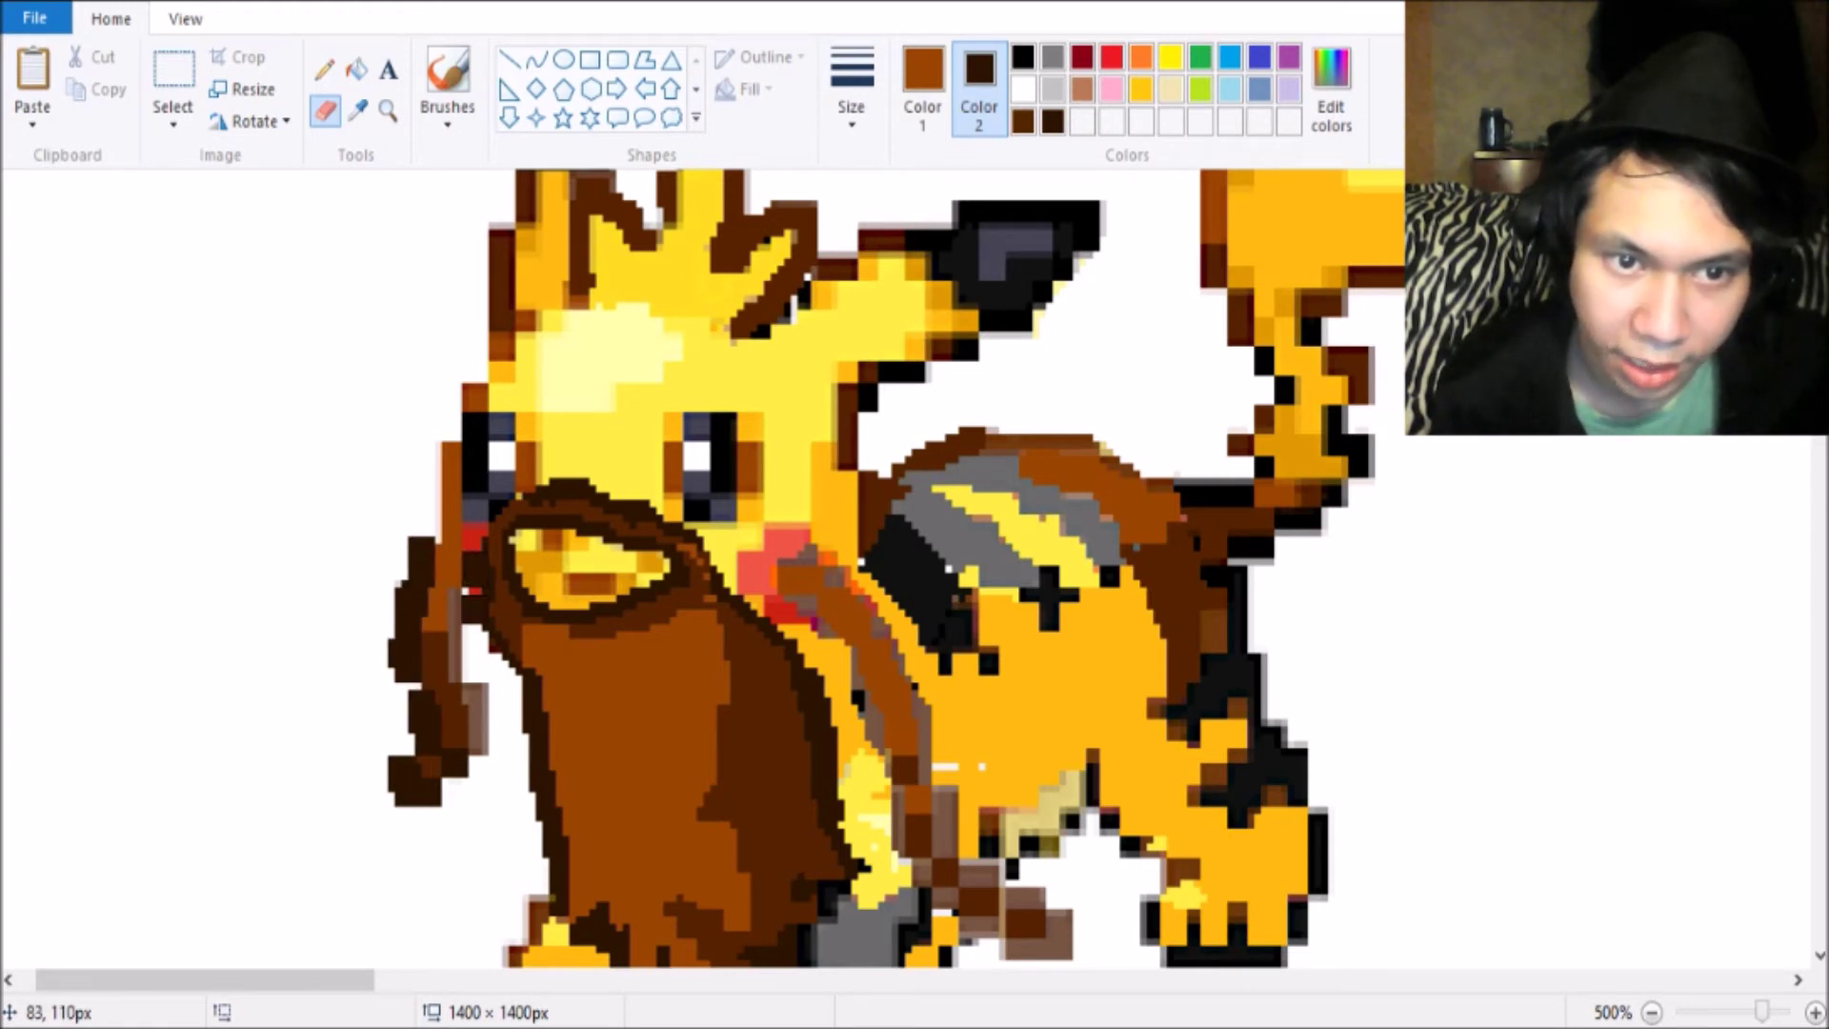
pyautogui.moveTo(462, 624); pyautogui.dragTo(478, 751)
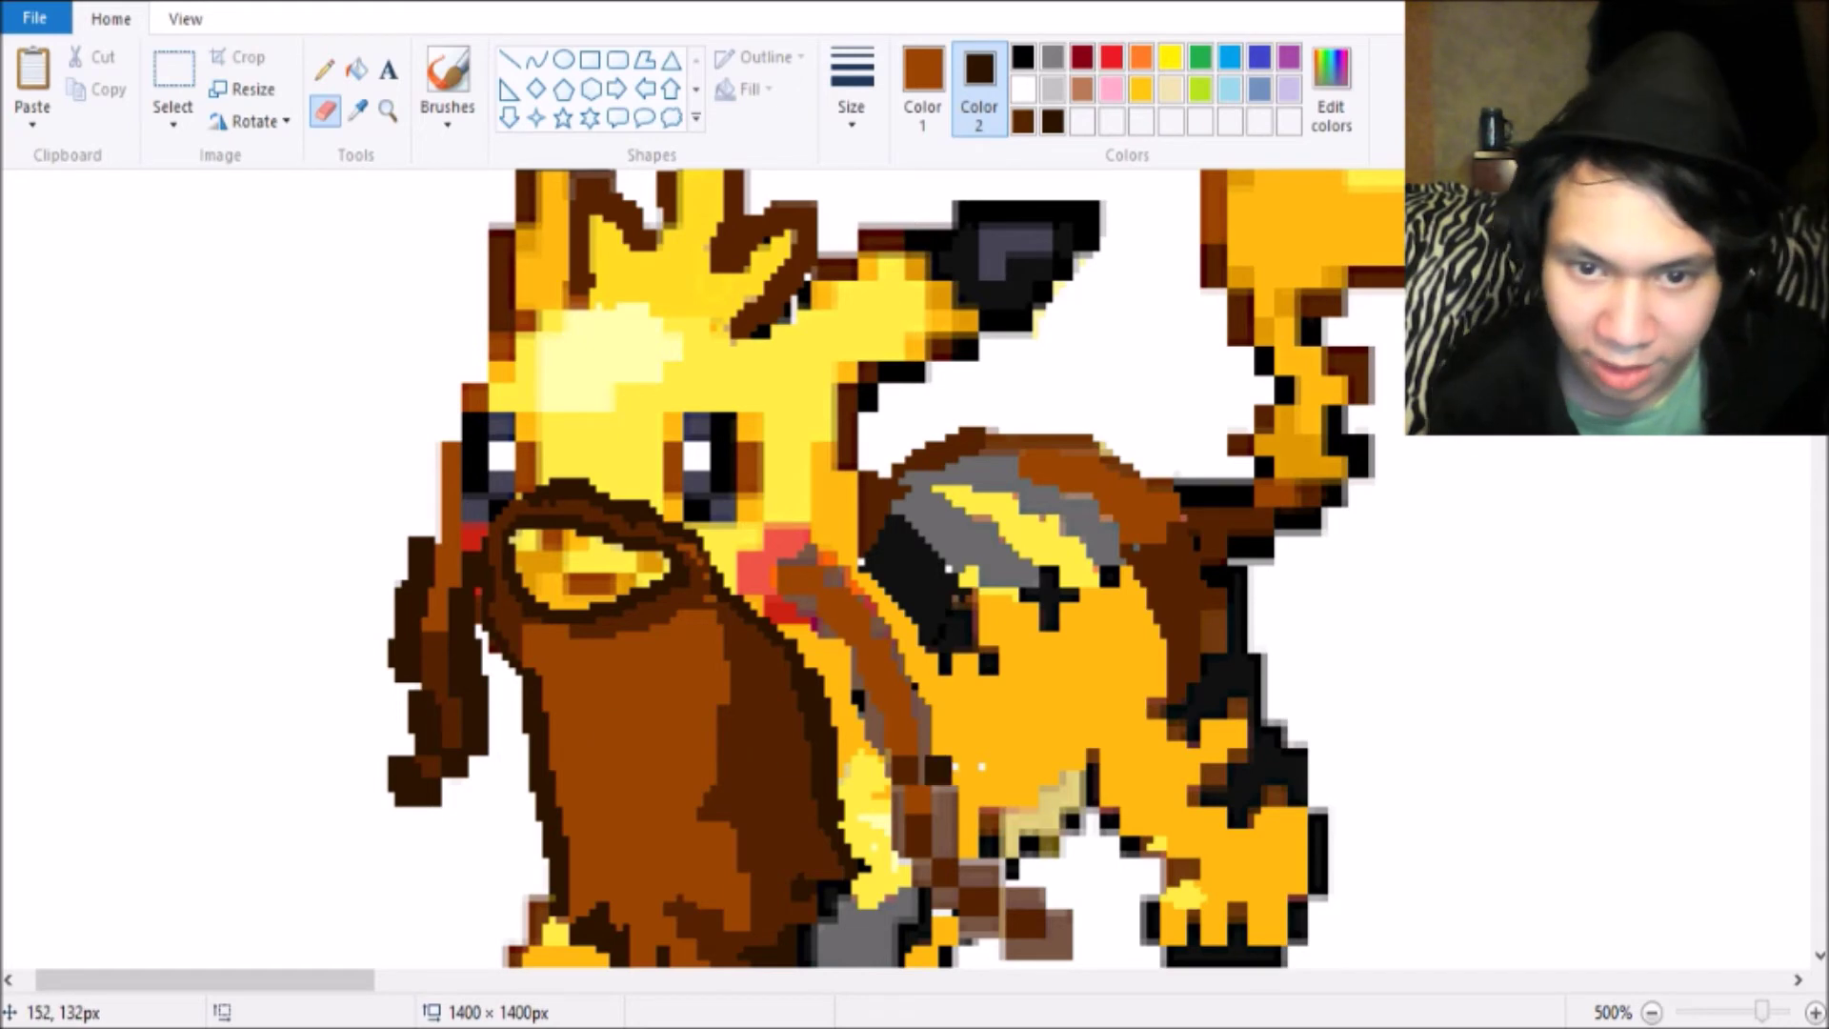
pyautogui.scroll(-4, 939, 771)
pyautogui.scroll(2, 915, 667)
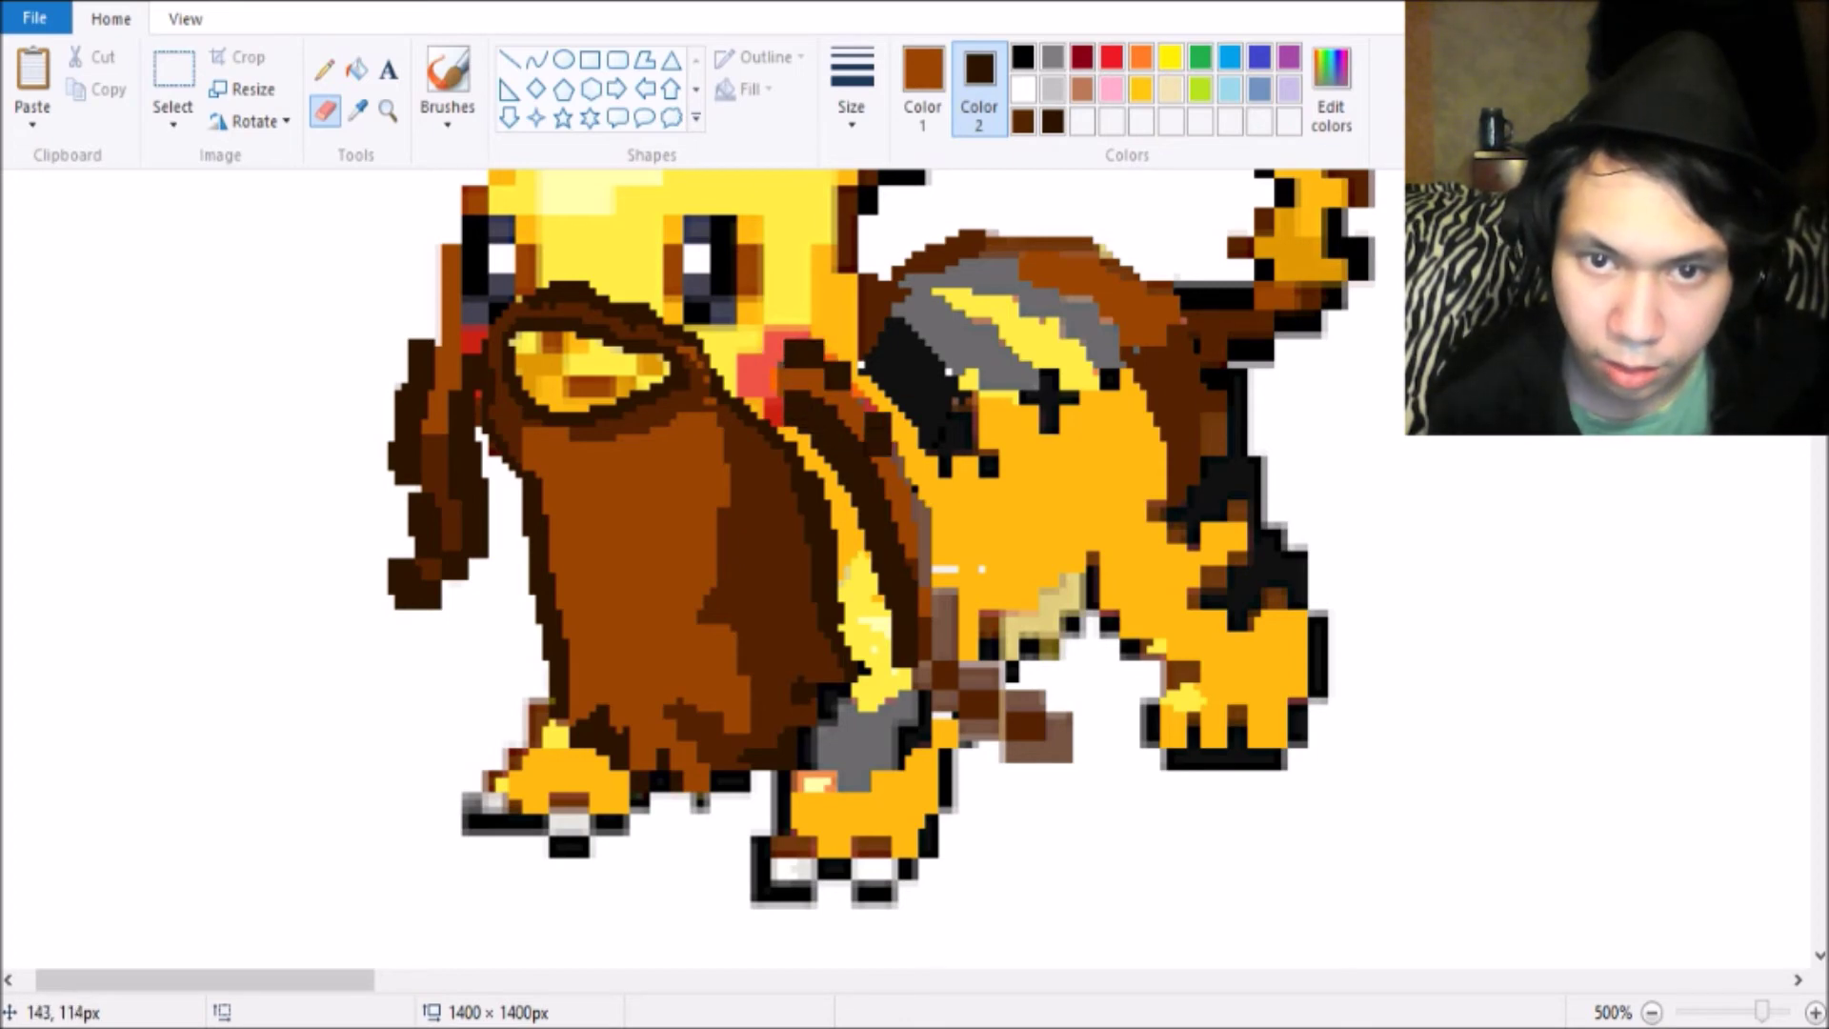
pyautogui.moveTo(887, 438)
pyautogui.mouseDown()
pyautogui.moveTo(929, 649)
pyautogui.moveTo(971, 686)
pyautogui.mouseUp()
pyautogui.click(387, 111)
pyautogui.rightClick(387, 286)
pyautogui.rightClick(388, 286)
pyautogui.rightClick(388, 286)
pyautogui.click(326, 112)
pyautogui.hotkey('ctrl', 'z')
pyautogui.hotkey('ctrl', 'z')
pyautogui.hotkey('ctrl', 'z')
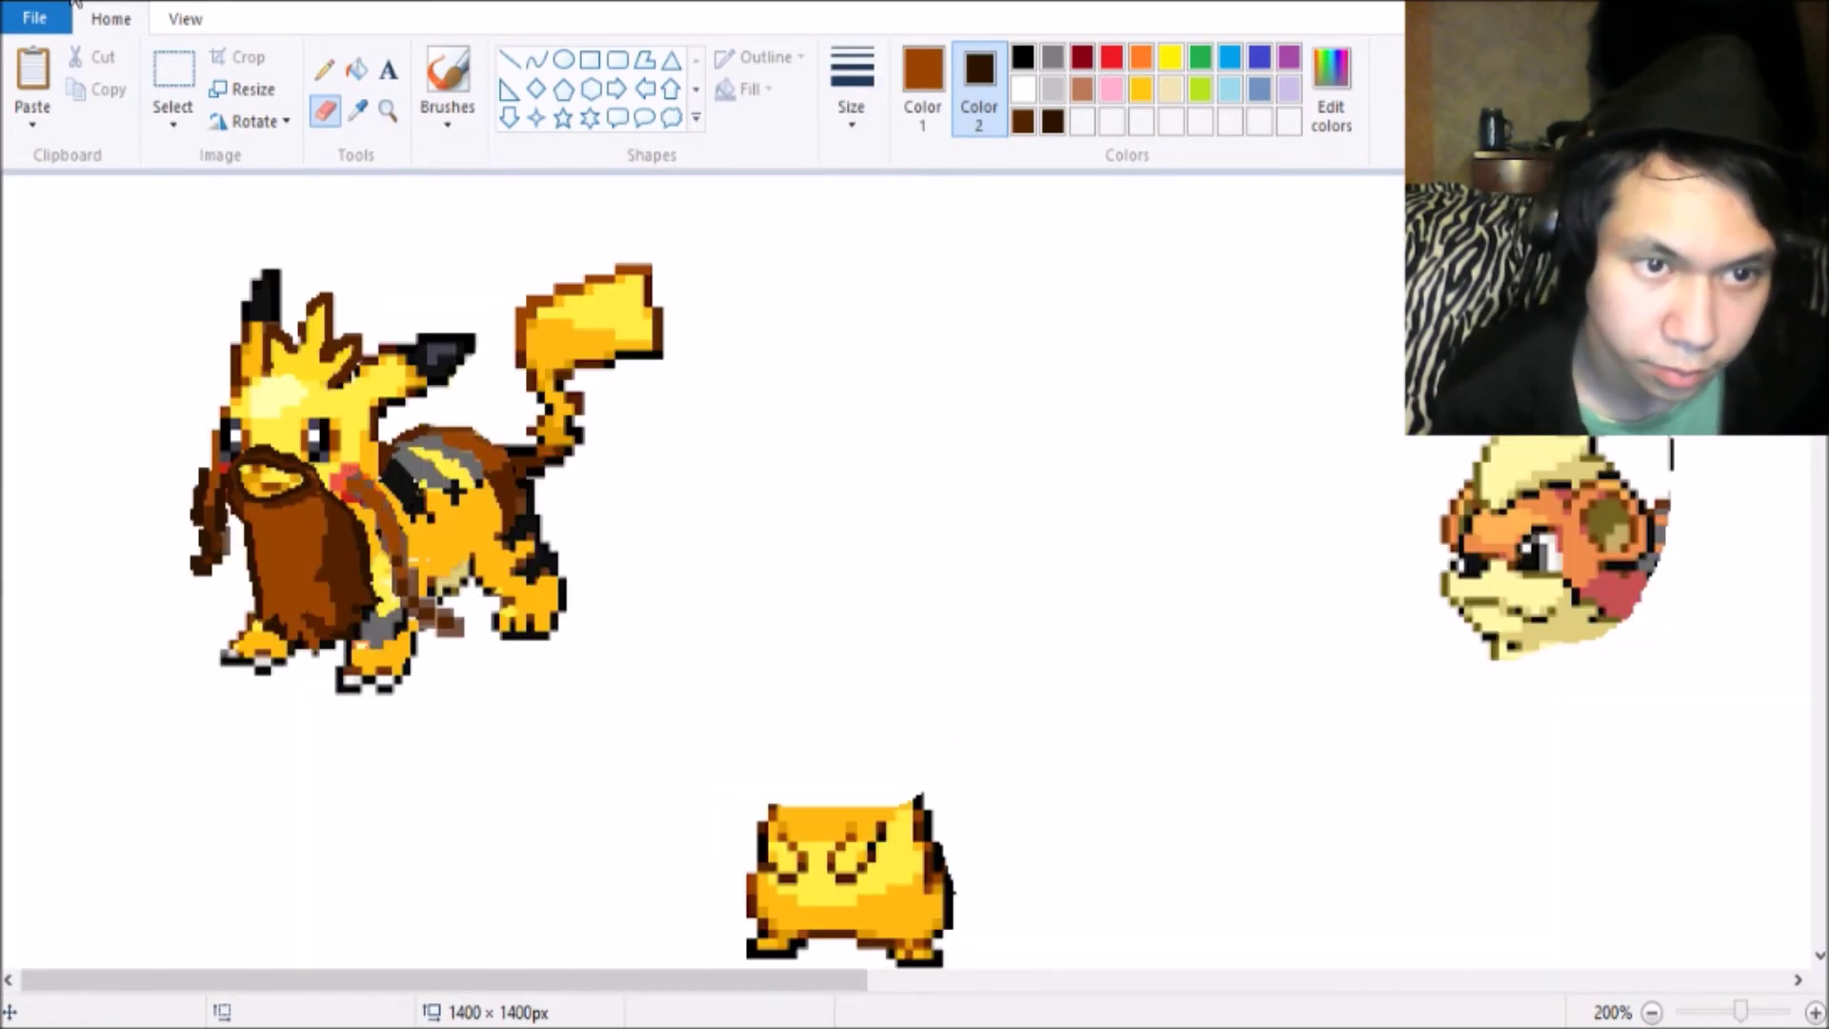
# Sample the short whisker's dark brown and fill the remaining pale outline pixels of both whiskers with it.
pyautogui.click(388, 110)
pyautogui.click(453, 376)
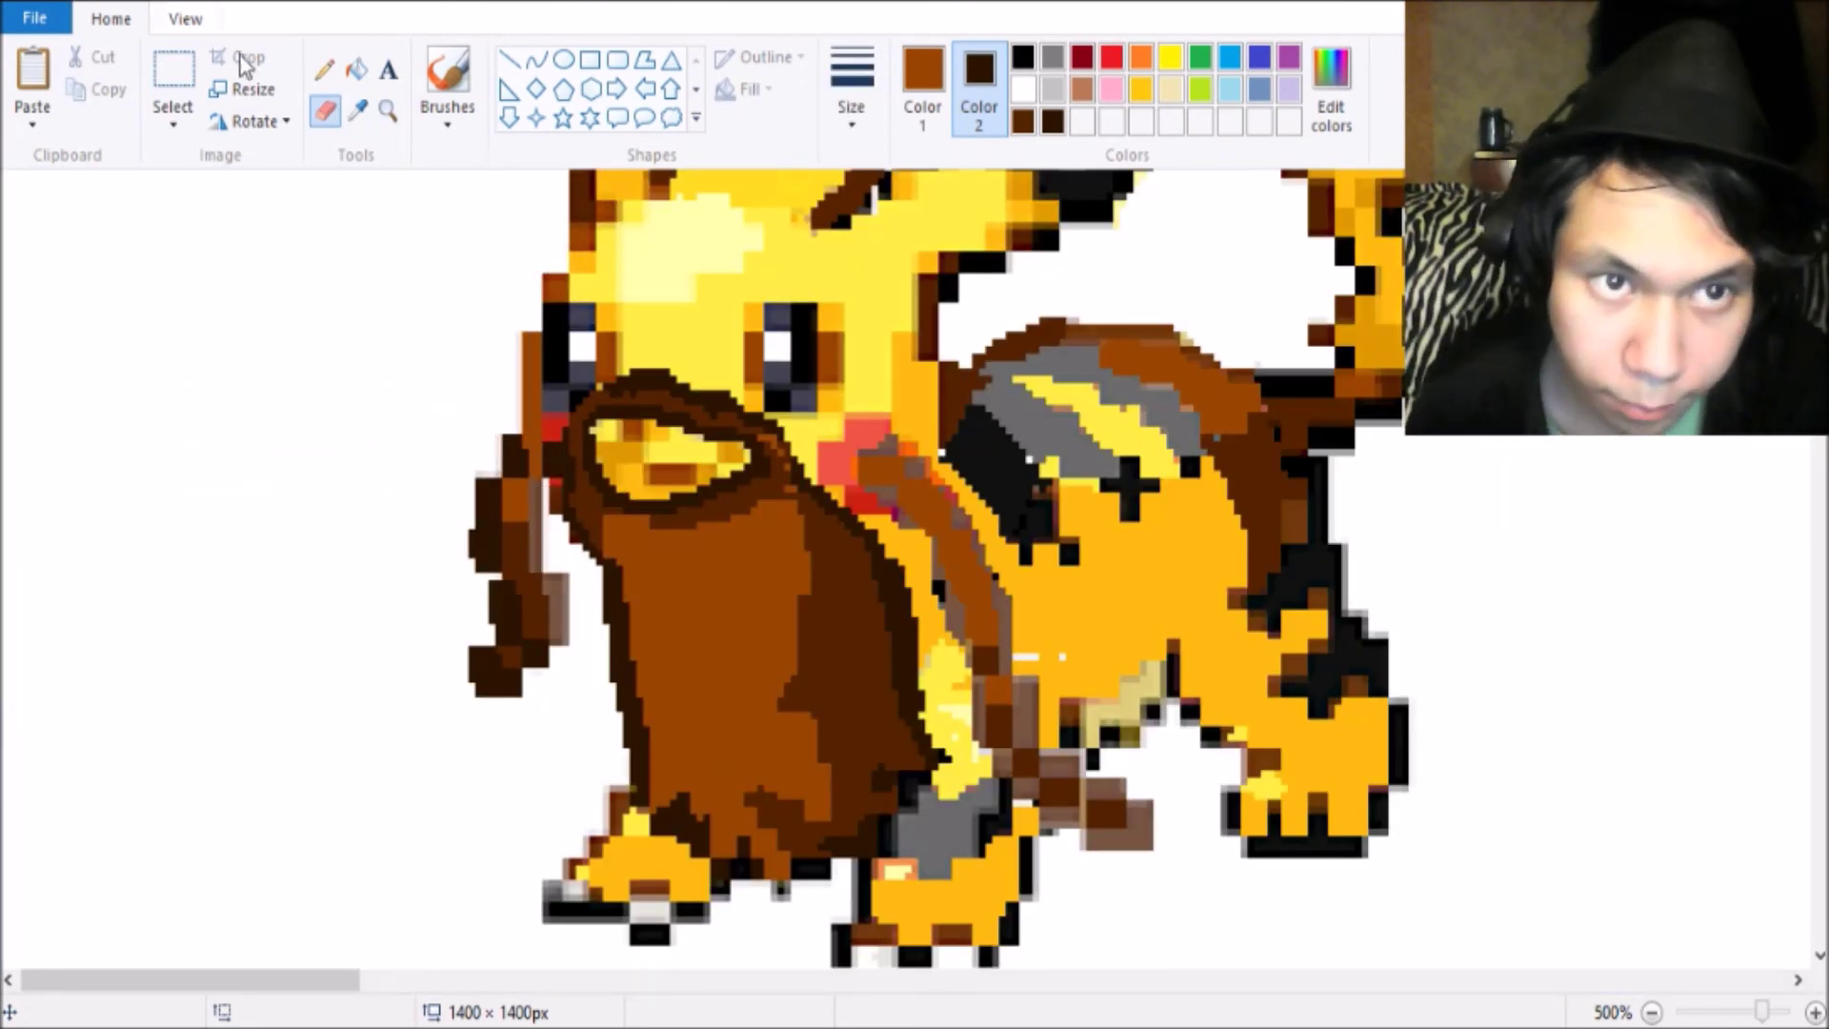
pyautogui.click(356, 70)
pyautogui.click(356, 110)
pyautogui.click(481, 539)
pyautogui.click(561, 602)
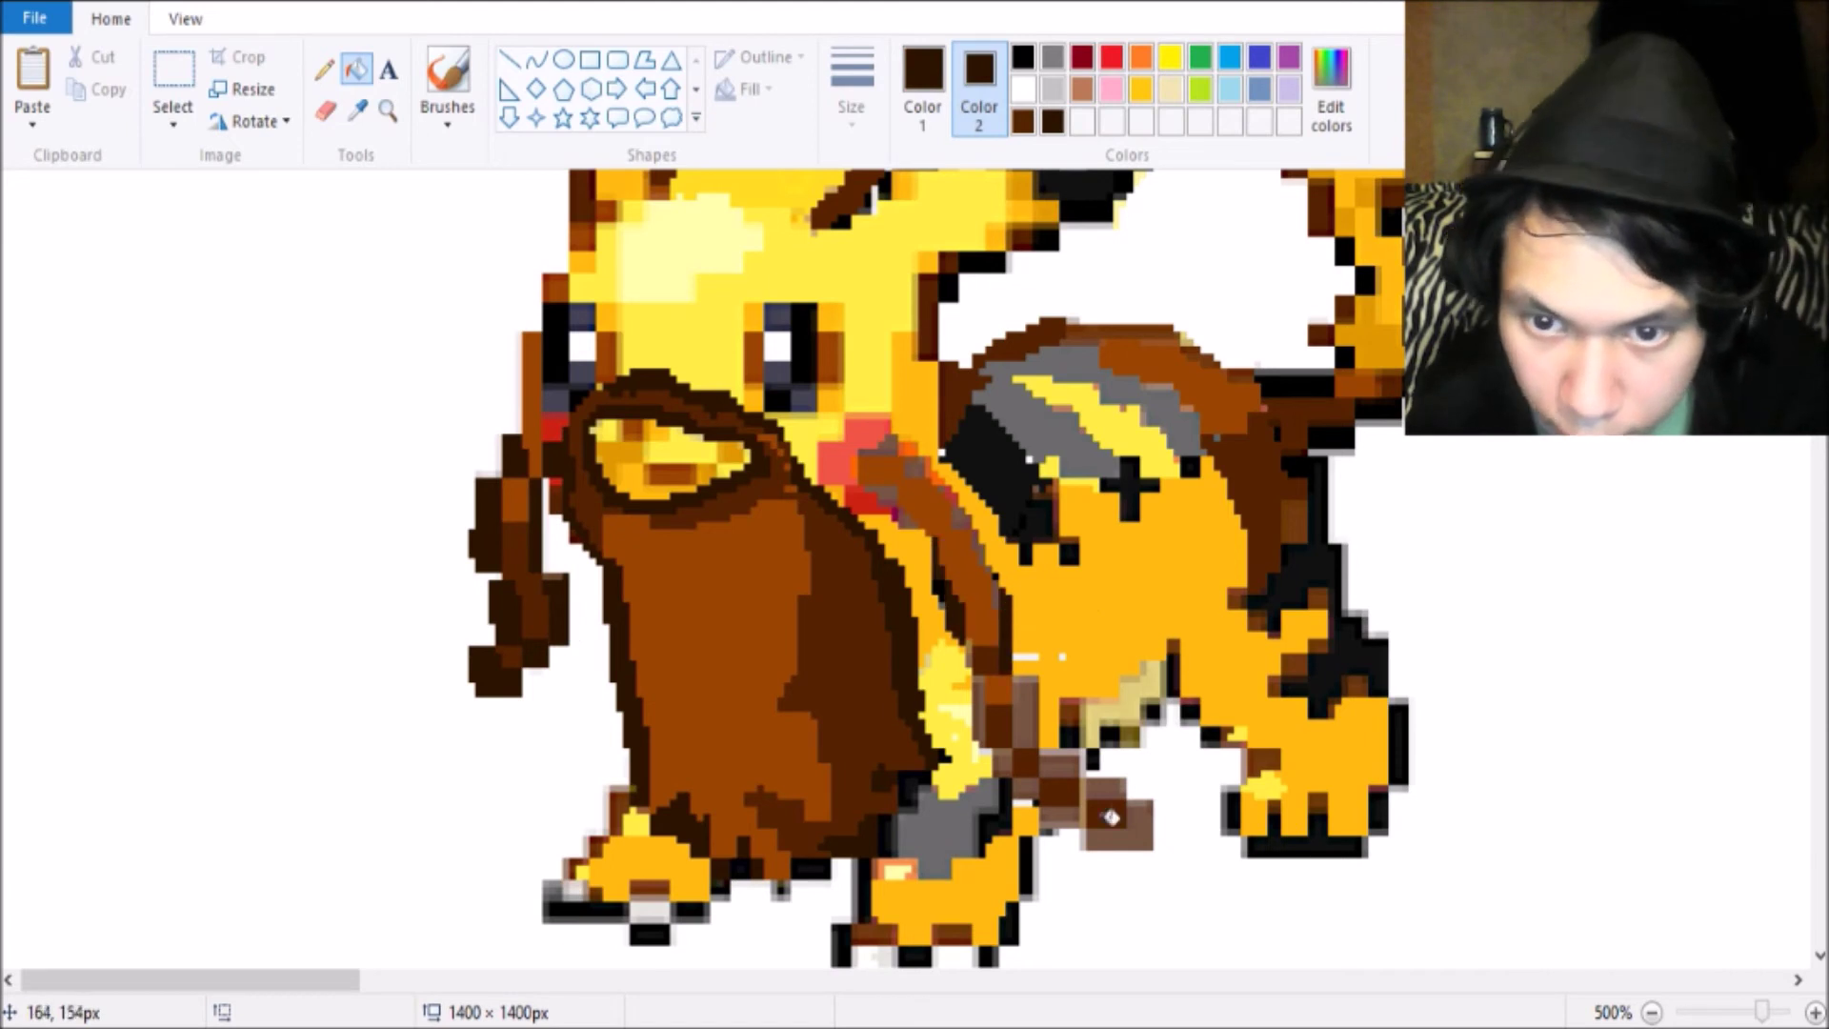
pyautogui.click(1110, 817)
pyautogui.click(325, 111)
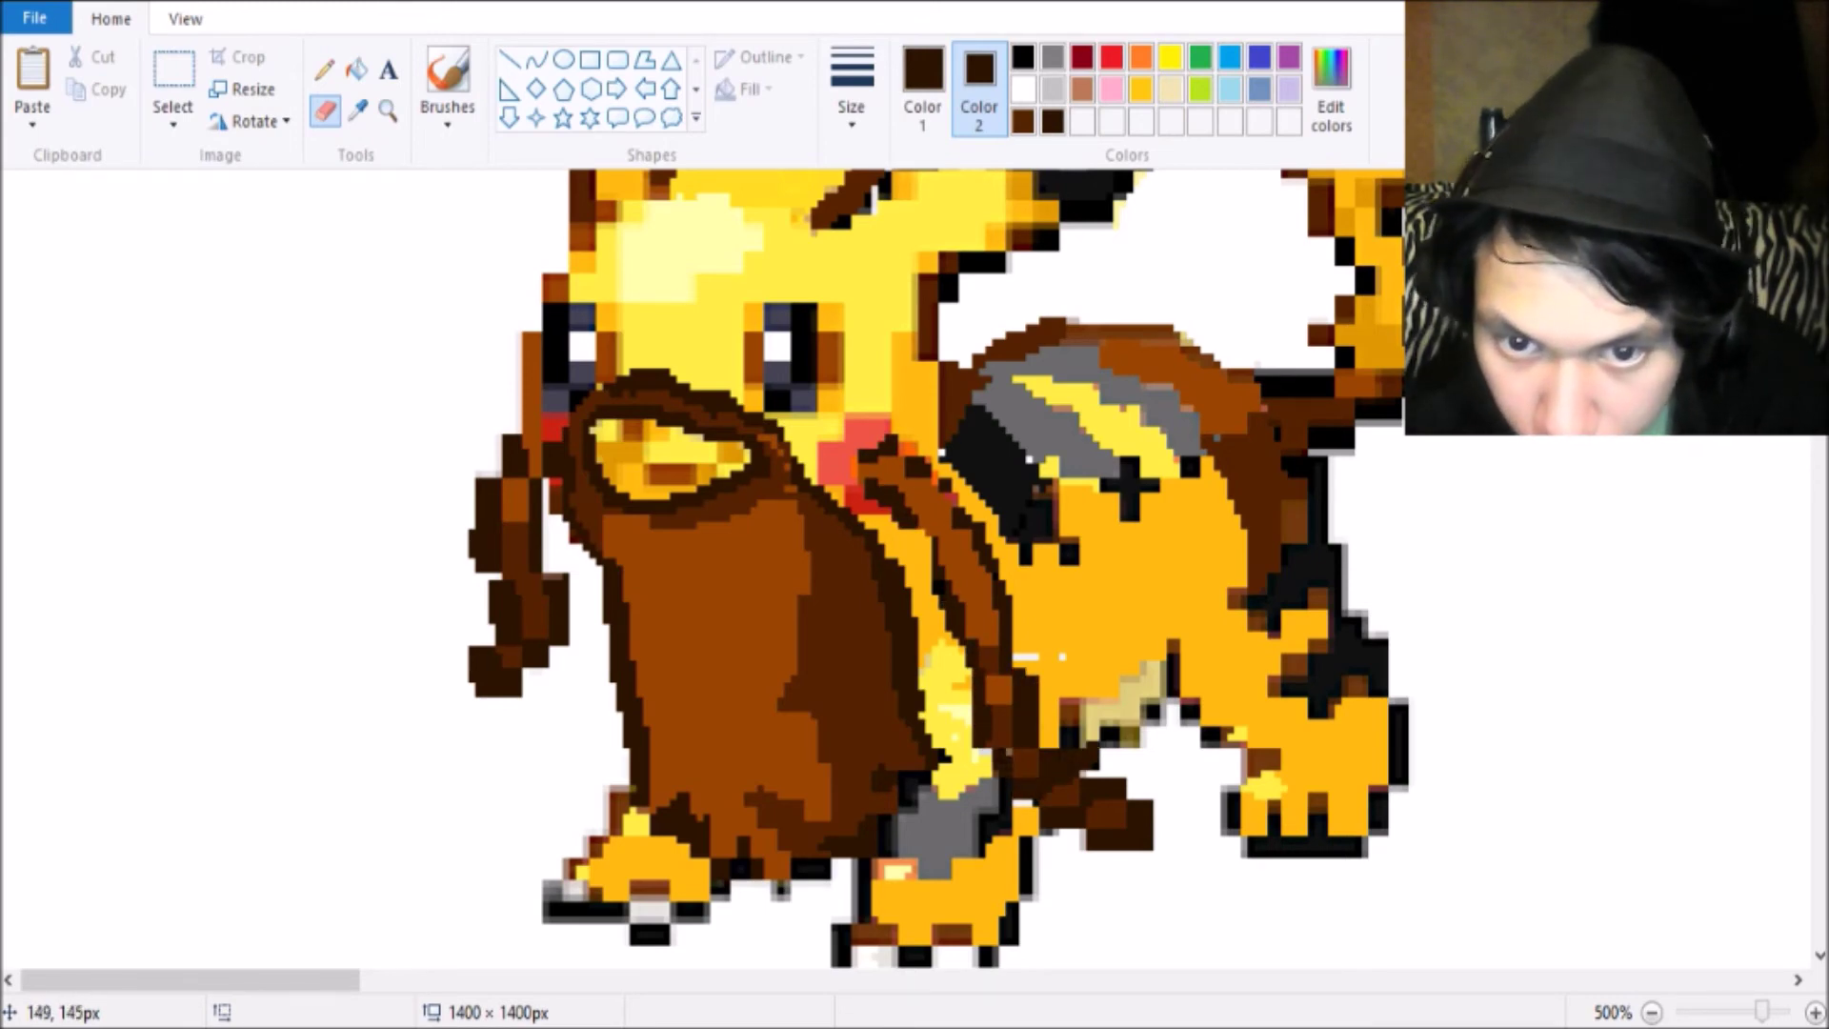
# Sample brown from the short whisker and touch up the whisker pixels with the Pencil where they meet the face.
pyautogui.click(388, 111)
pyautogui.rightClick(290, 318)
pyautogui.rightClick(291, 318)
pyautogui.click(196, 449)
pyautogui.click(197, 449)
pyautogui.click(197, 449)
pyautogui.click(358, 111)
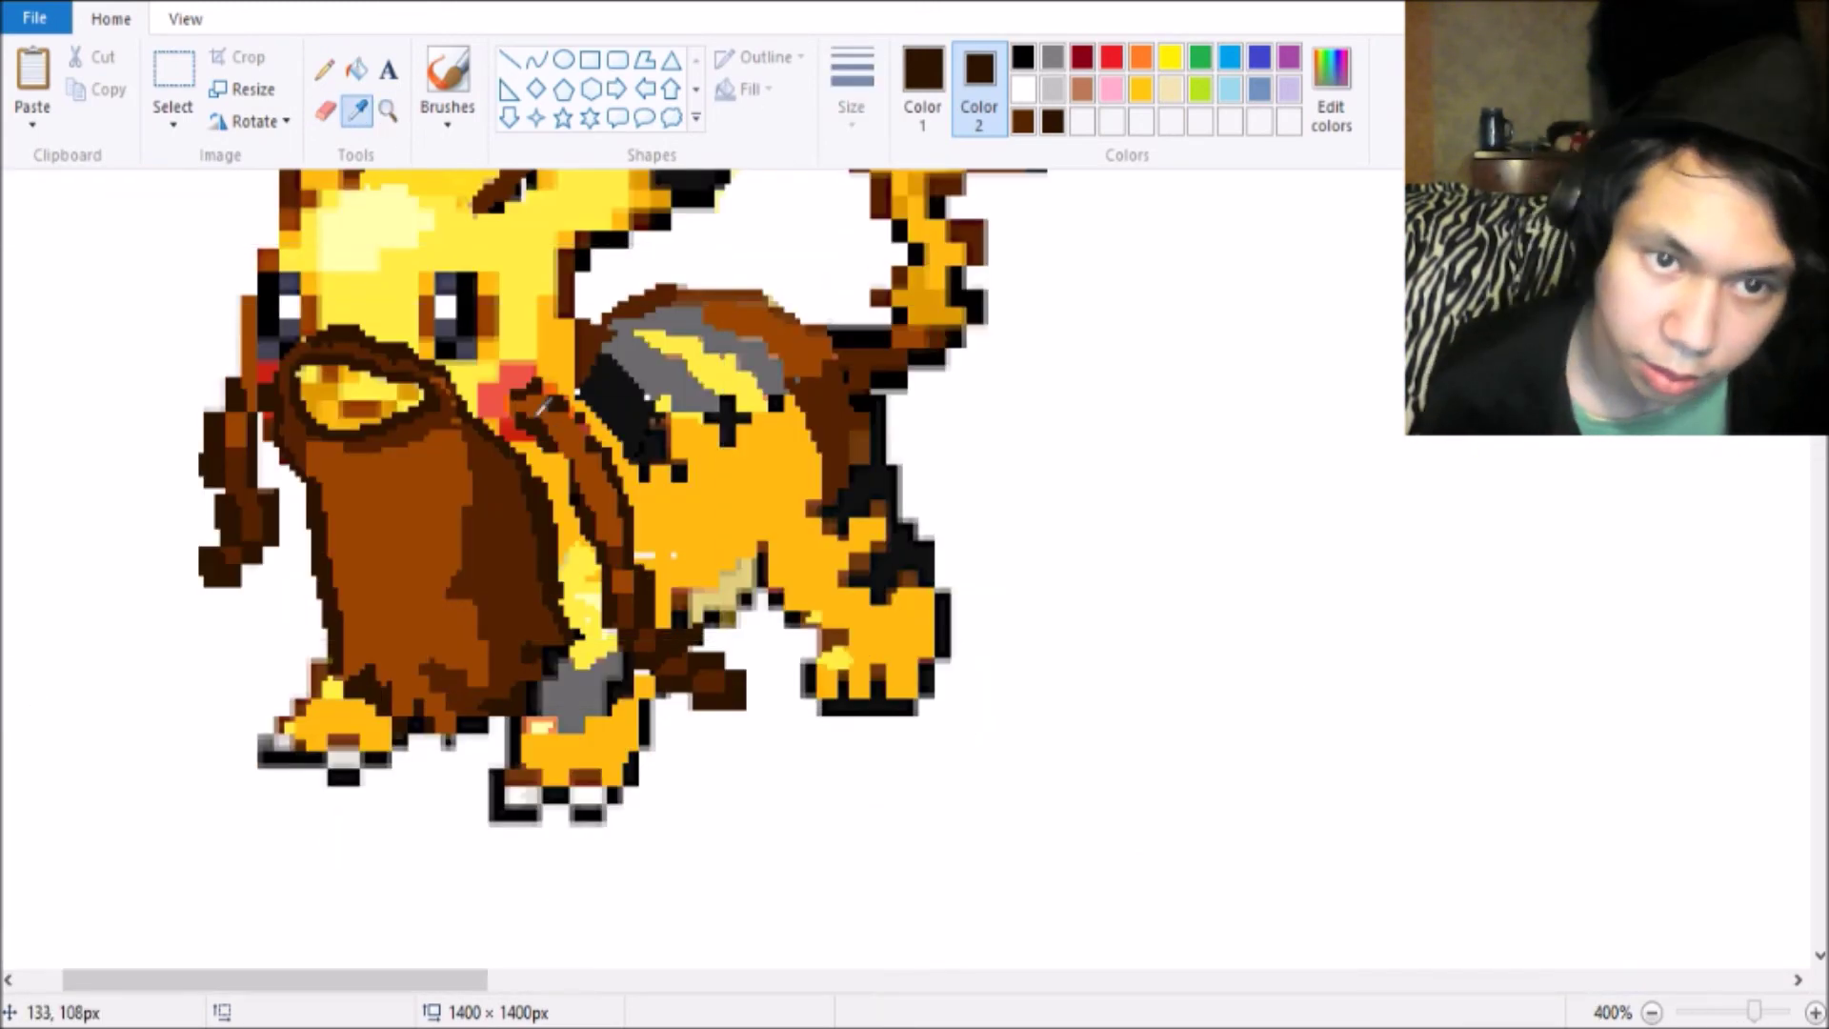
pyautogui.scroll(2, 257, 621)
pyautogui.click(257, 619)
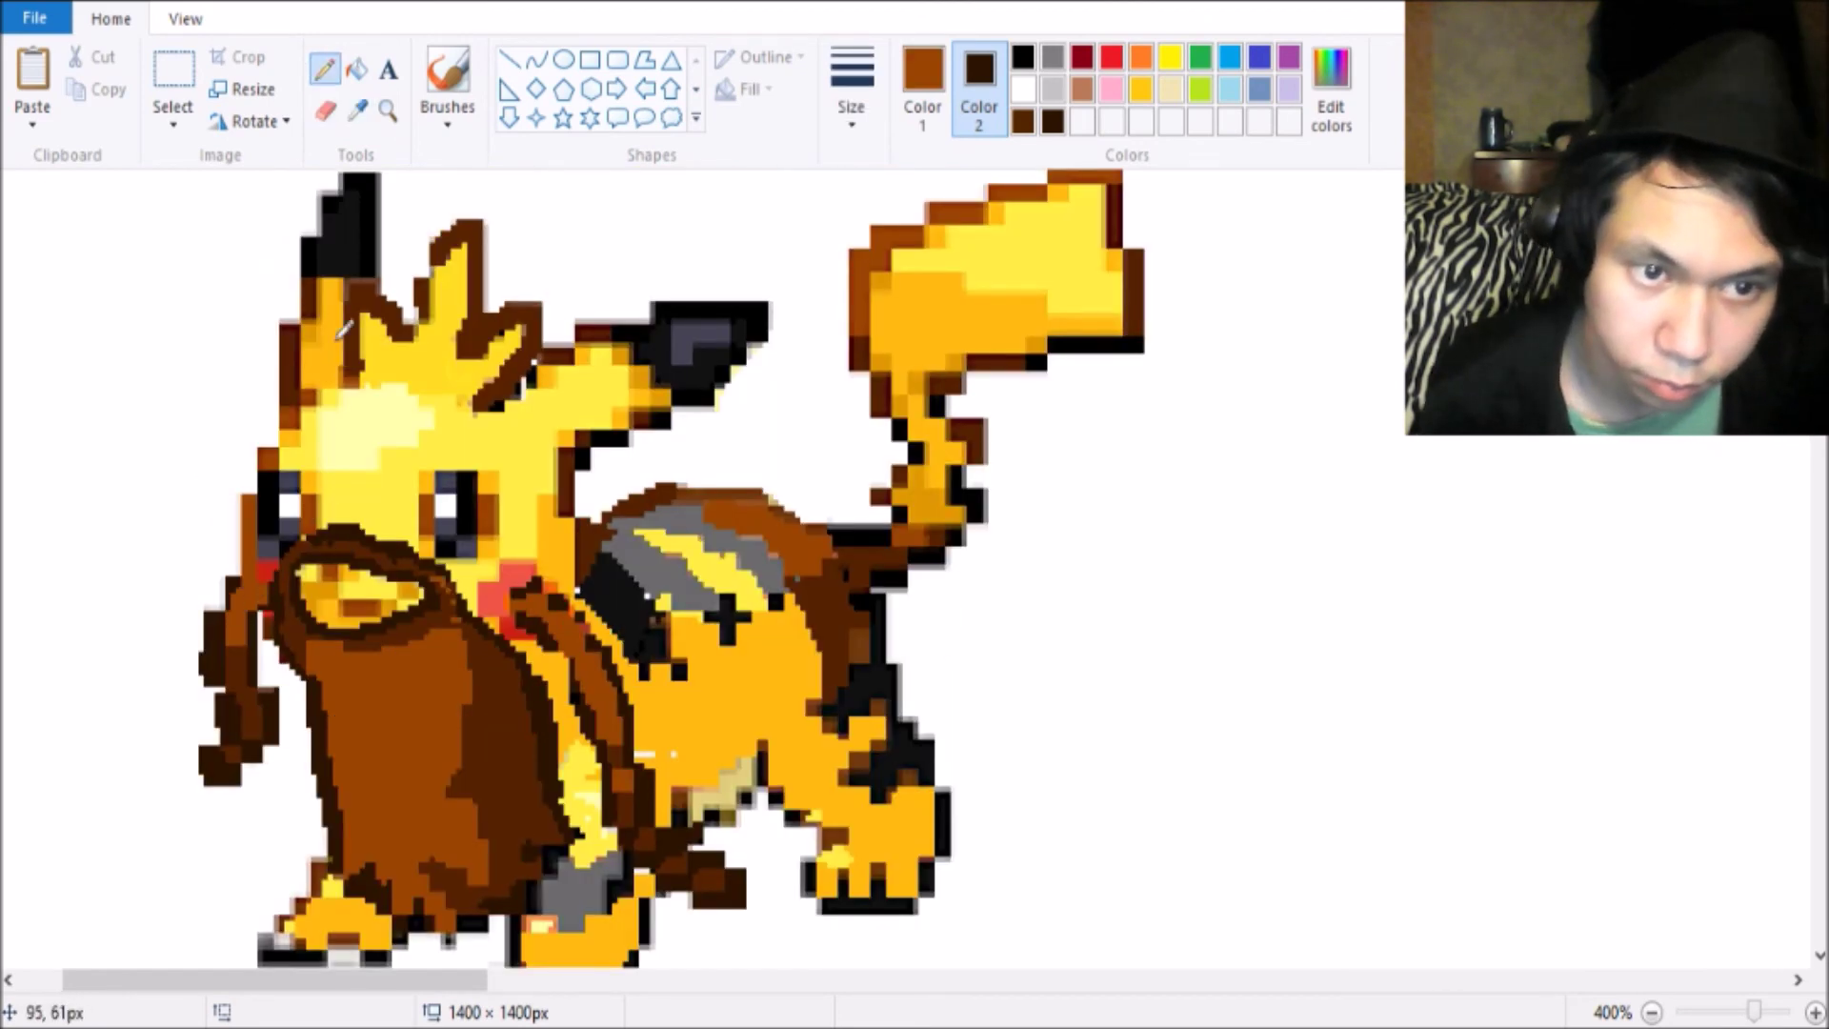
pyautogui.click(388, 112)
pyautogui.rightClick(182, 278)
pyautogui.rightClick(182, 278)
pyautogui.rightClick(182, 277)
pyautogui.click(182, 277)
pyautogui.click(182, 277)
pyautogui.click(182, 278)
pyautogui.click(325, 70)
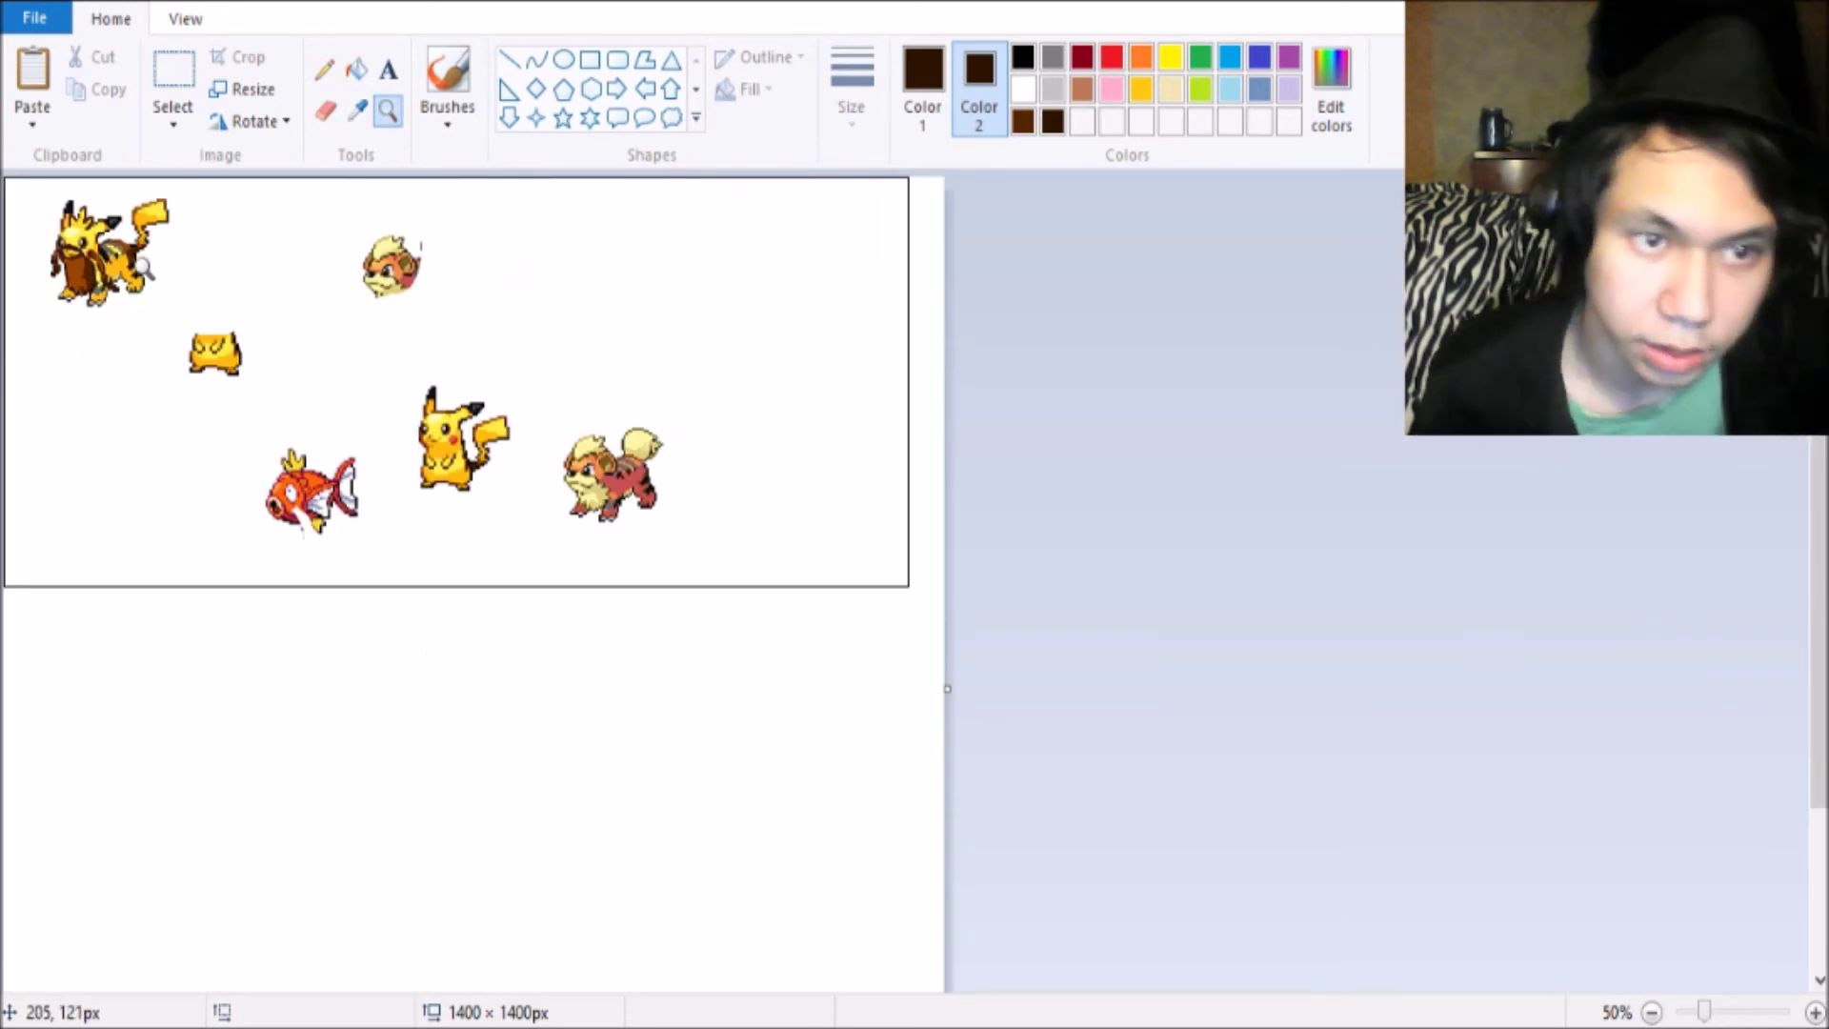
# Copy Magikarp's mouth with a rectangular selection of about 47 × 43 px and paste it into the blank space beside the fusion.
pyautogui.click(348, 419)
pyautogui.click(510, 572)
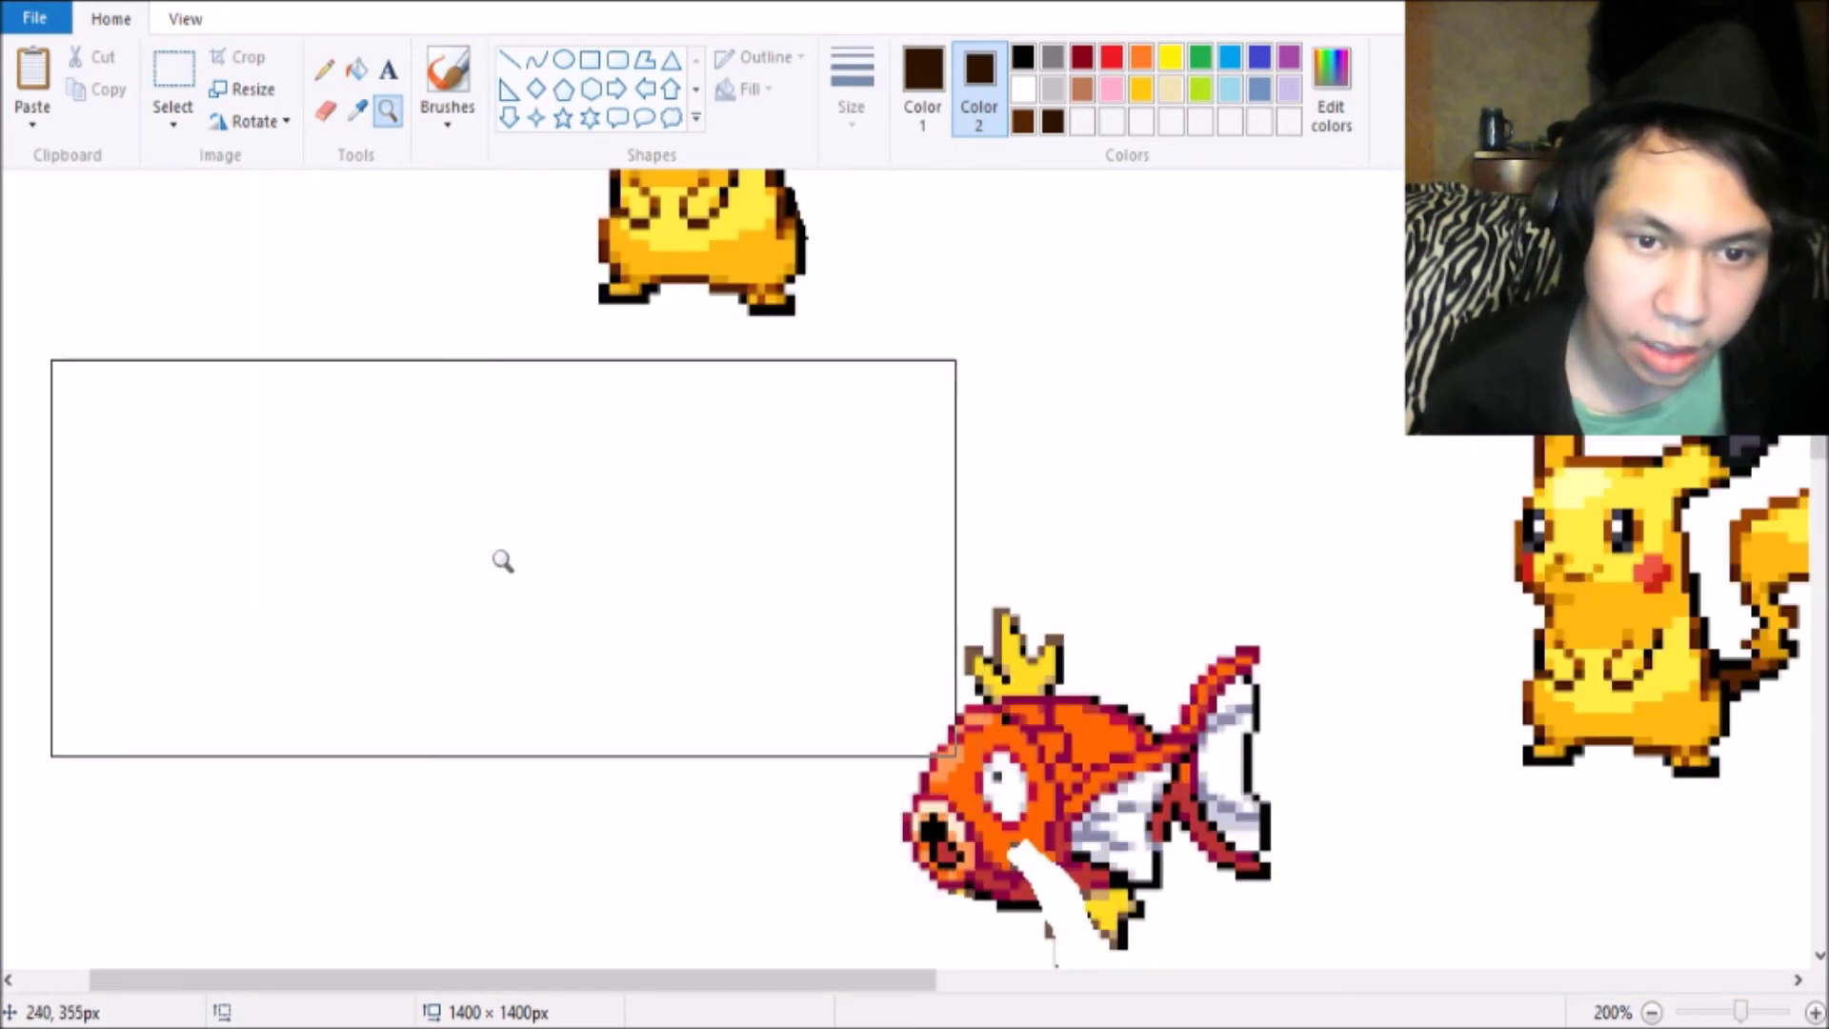
pyautogui.rightClick(476, 524)
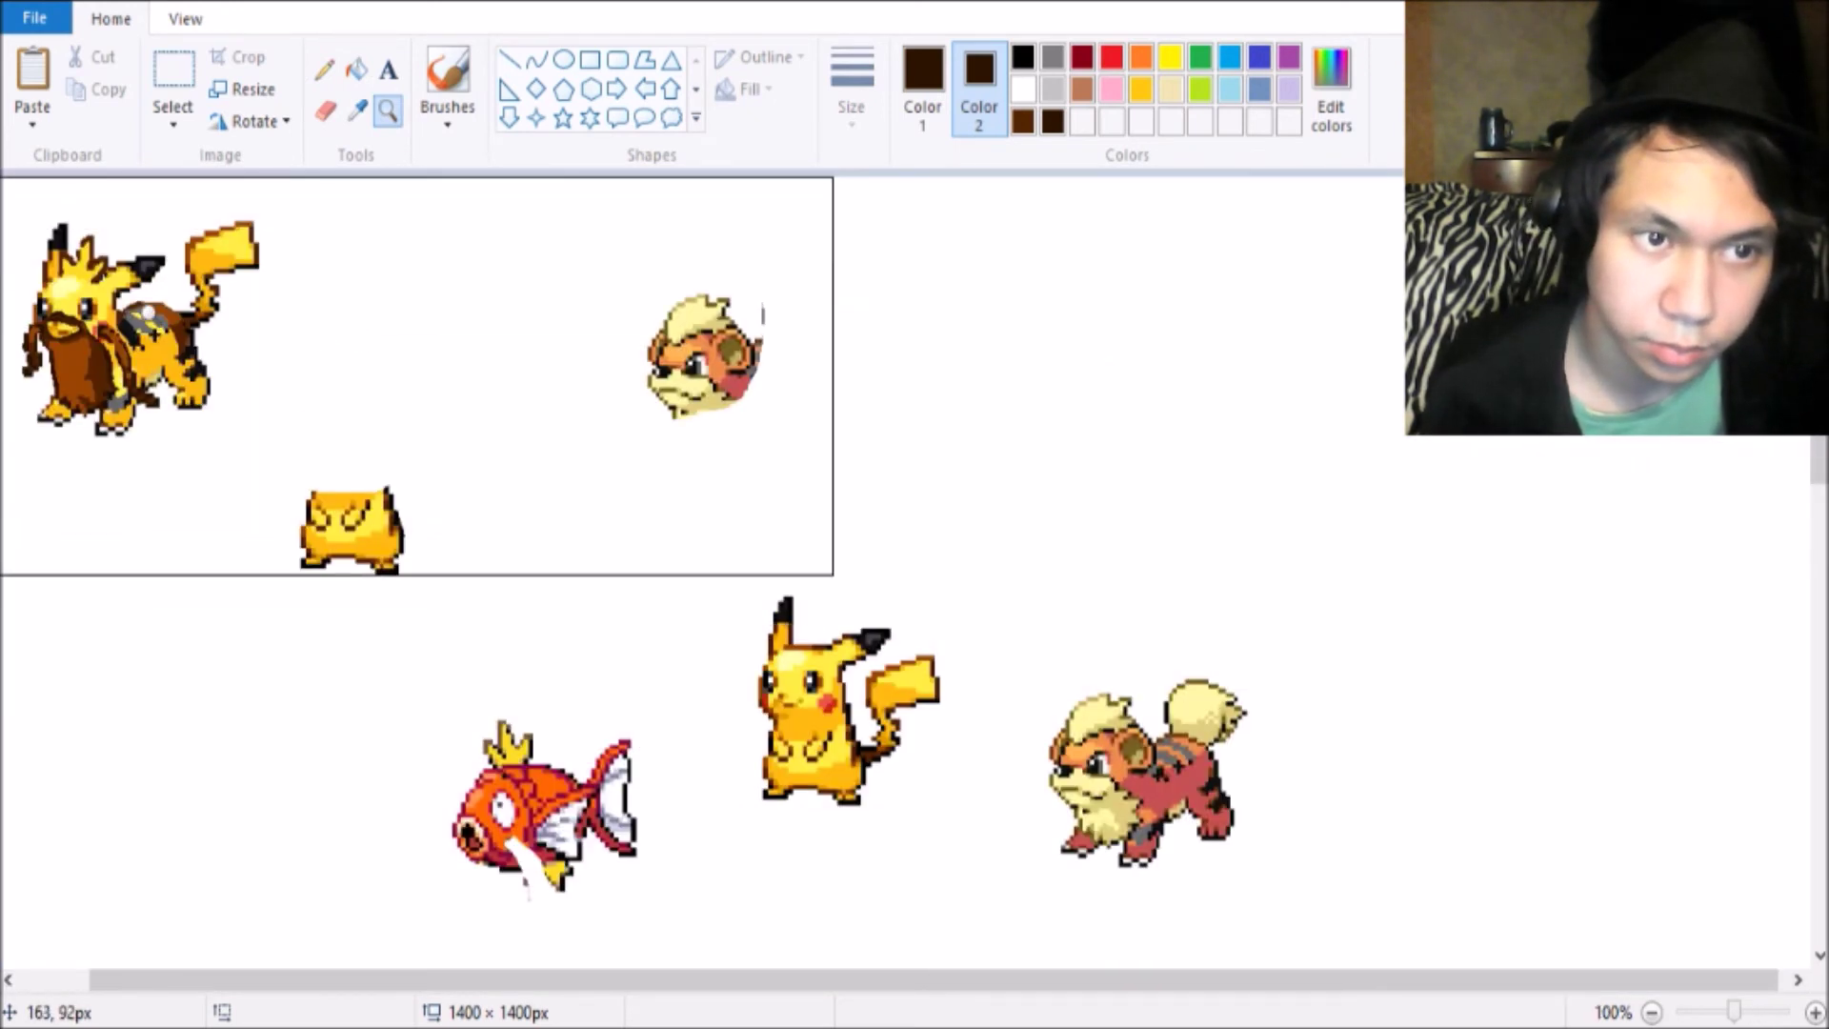
pyautogui.click(515, 744)
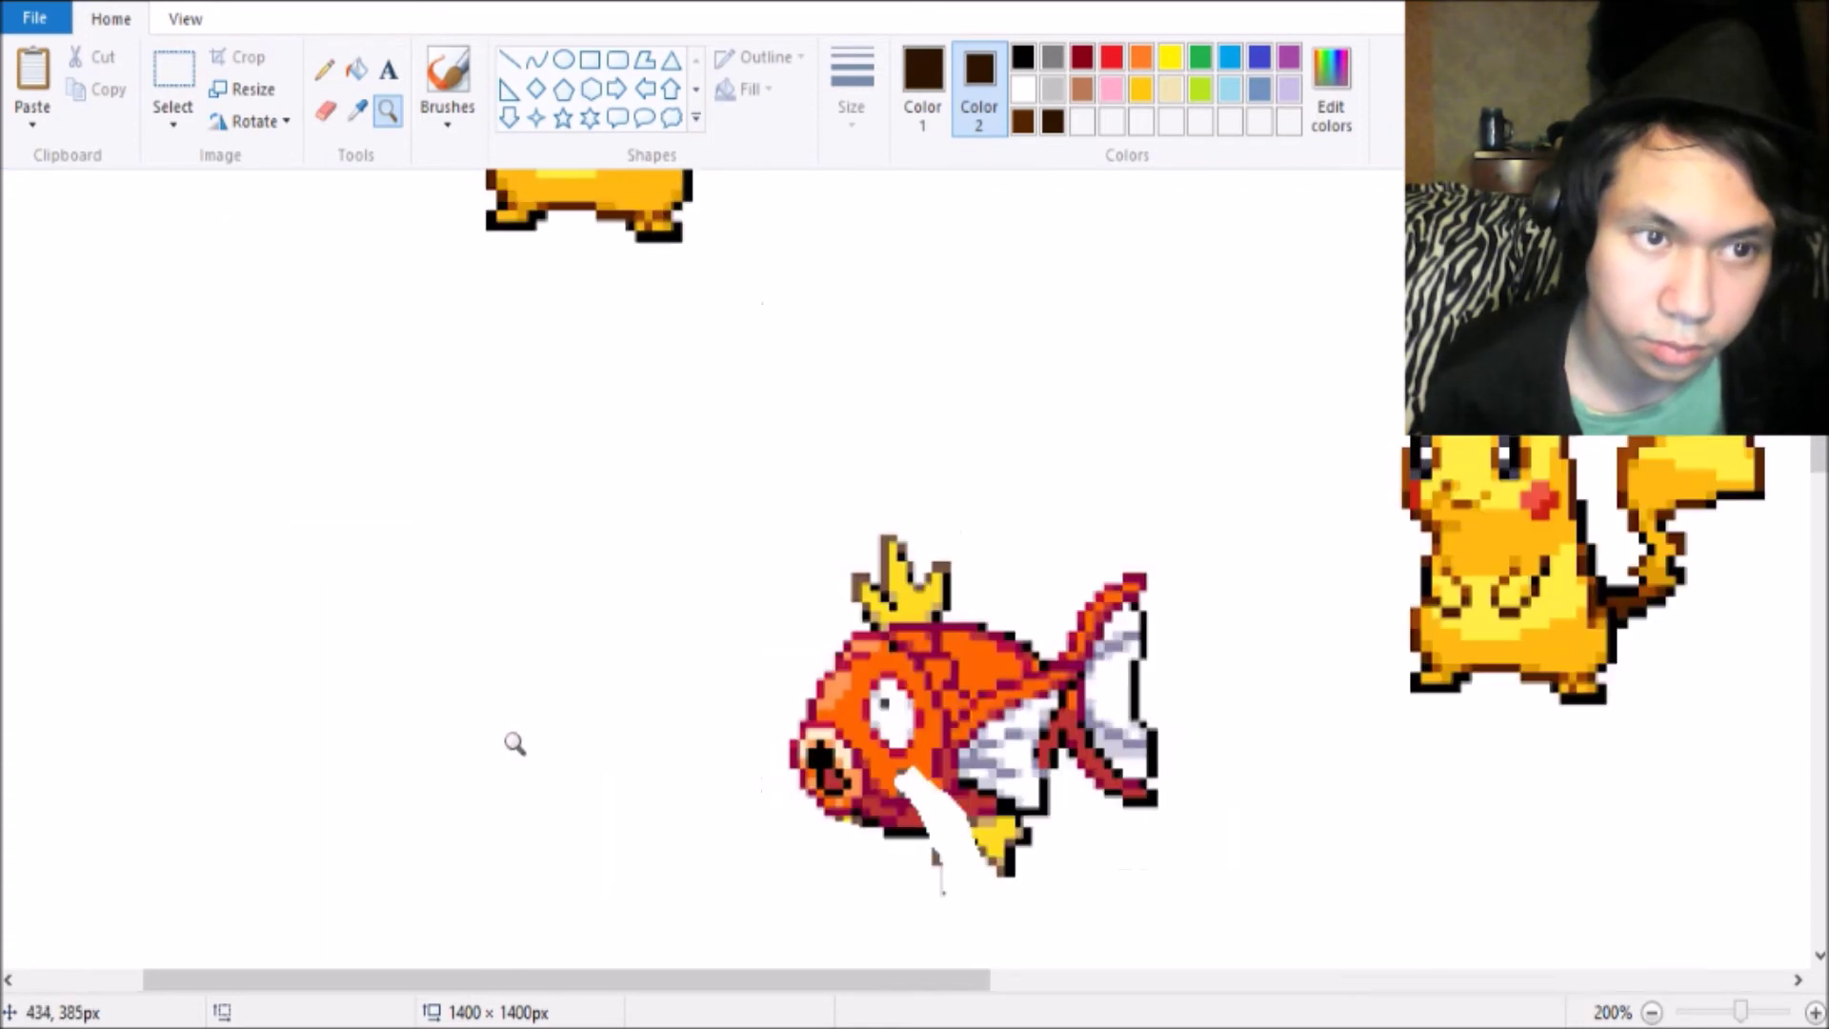
pyautogui.click(171, 63)
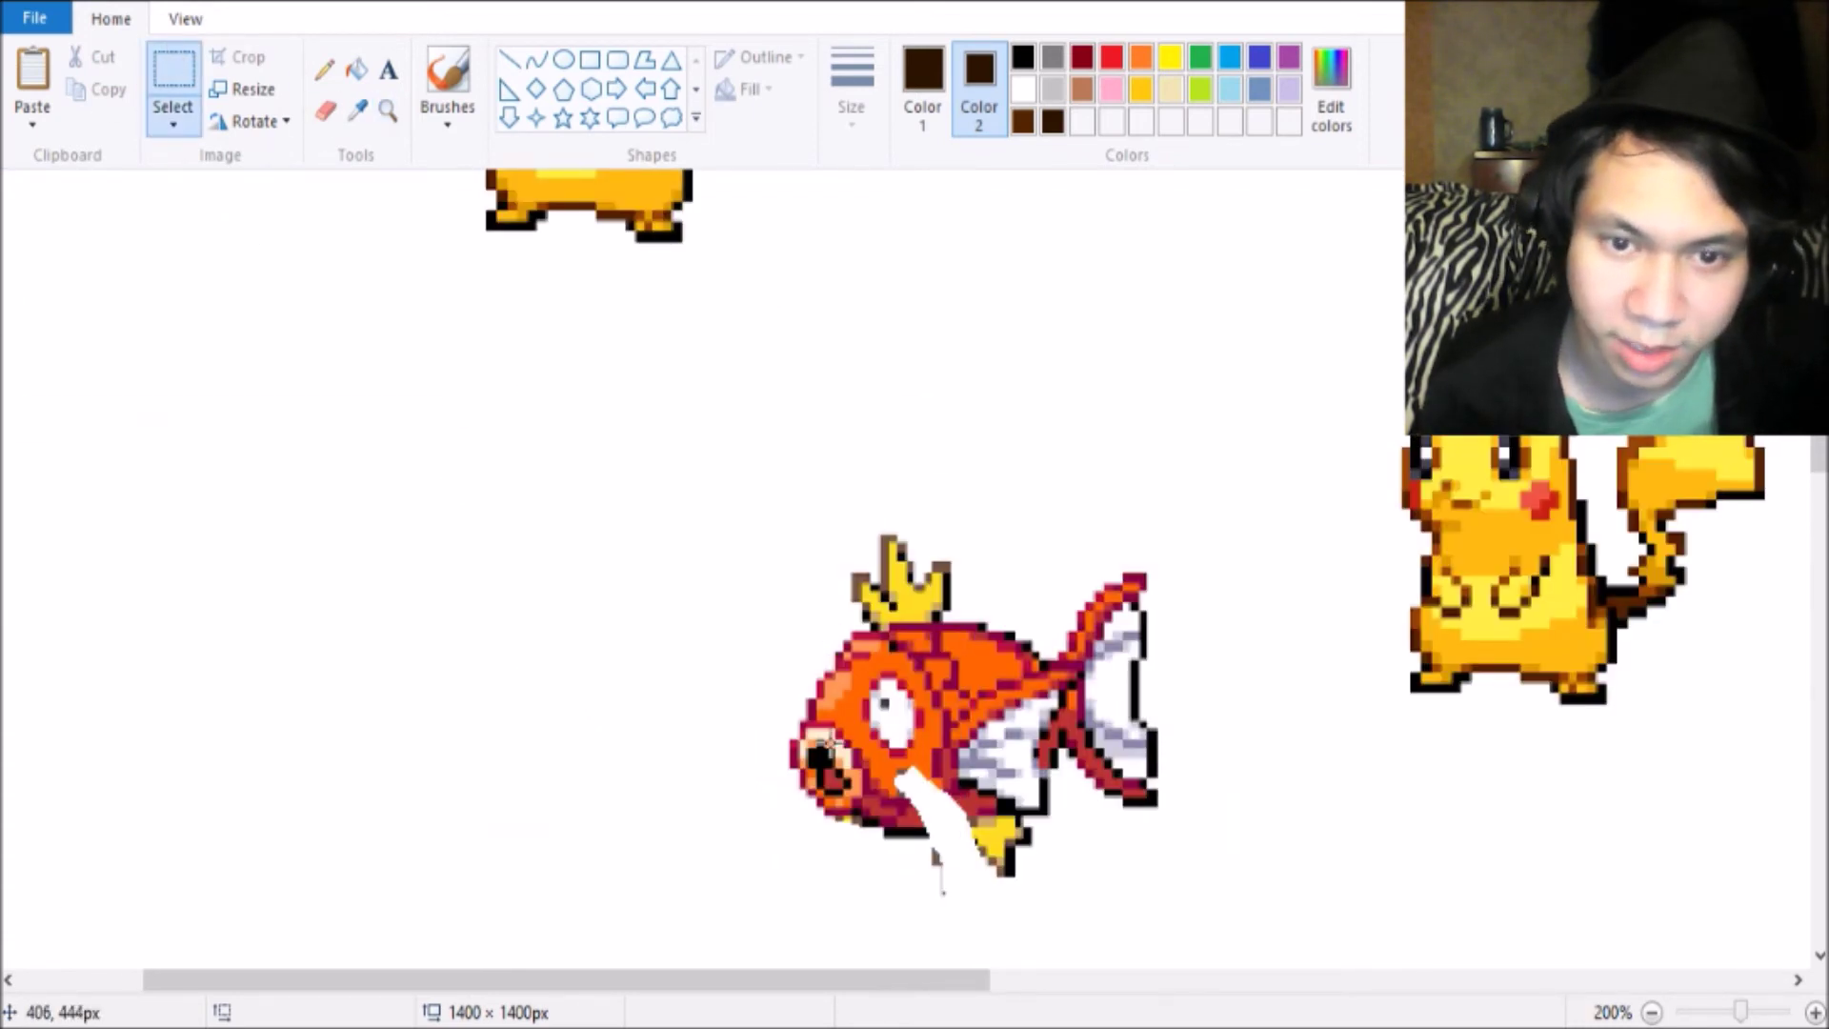
pyautogui.moveTo(870, 830); pyautogui.dragTo(749, 707)
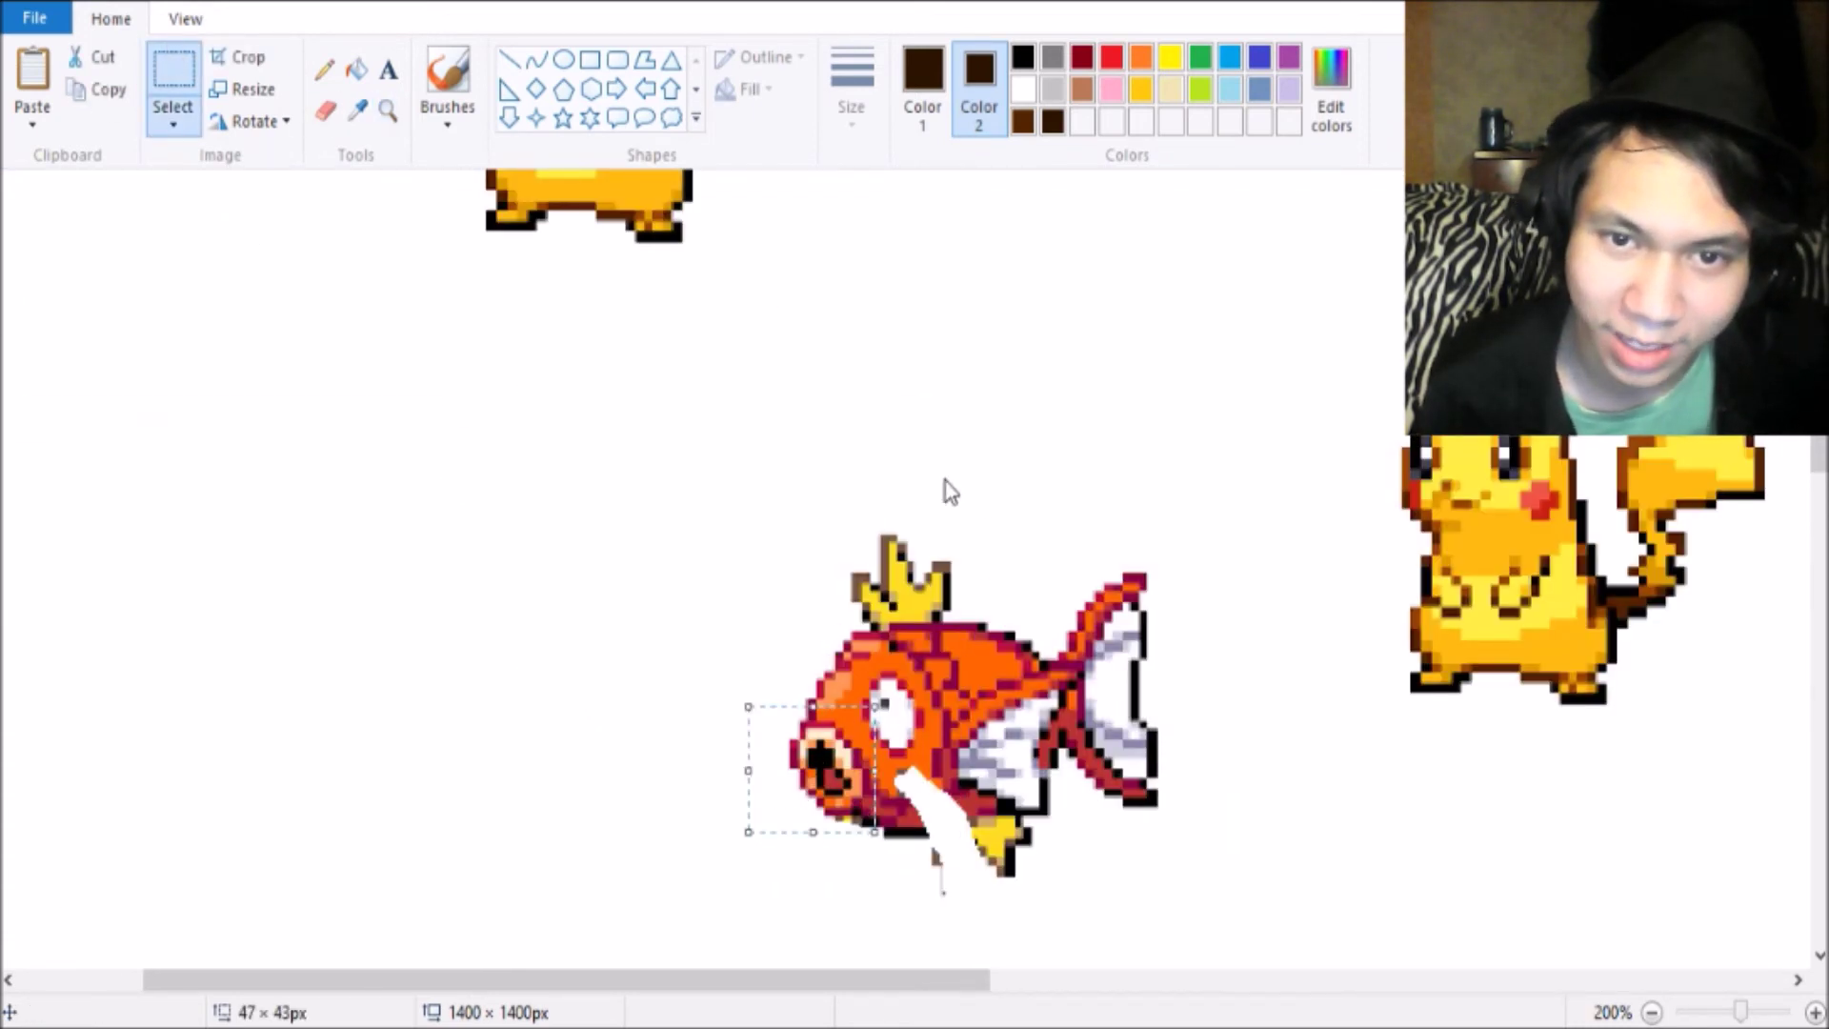
pyautogui.scroll(4, 656, 964)
pyautogui.moveTo(654, 977); pyautogui.dragTo(314, 977)
pyautogui.scroll(1, 775, 272)
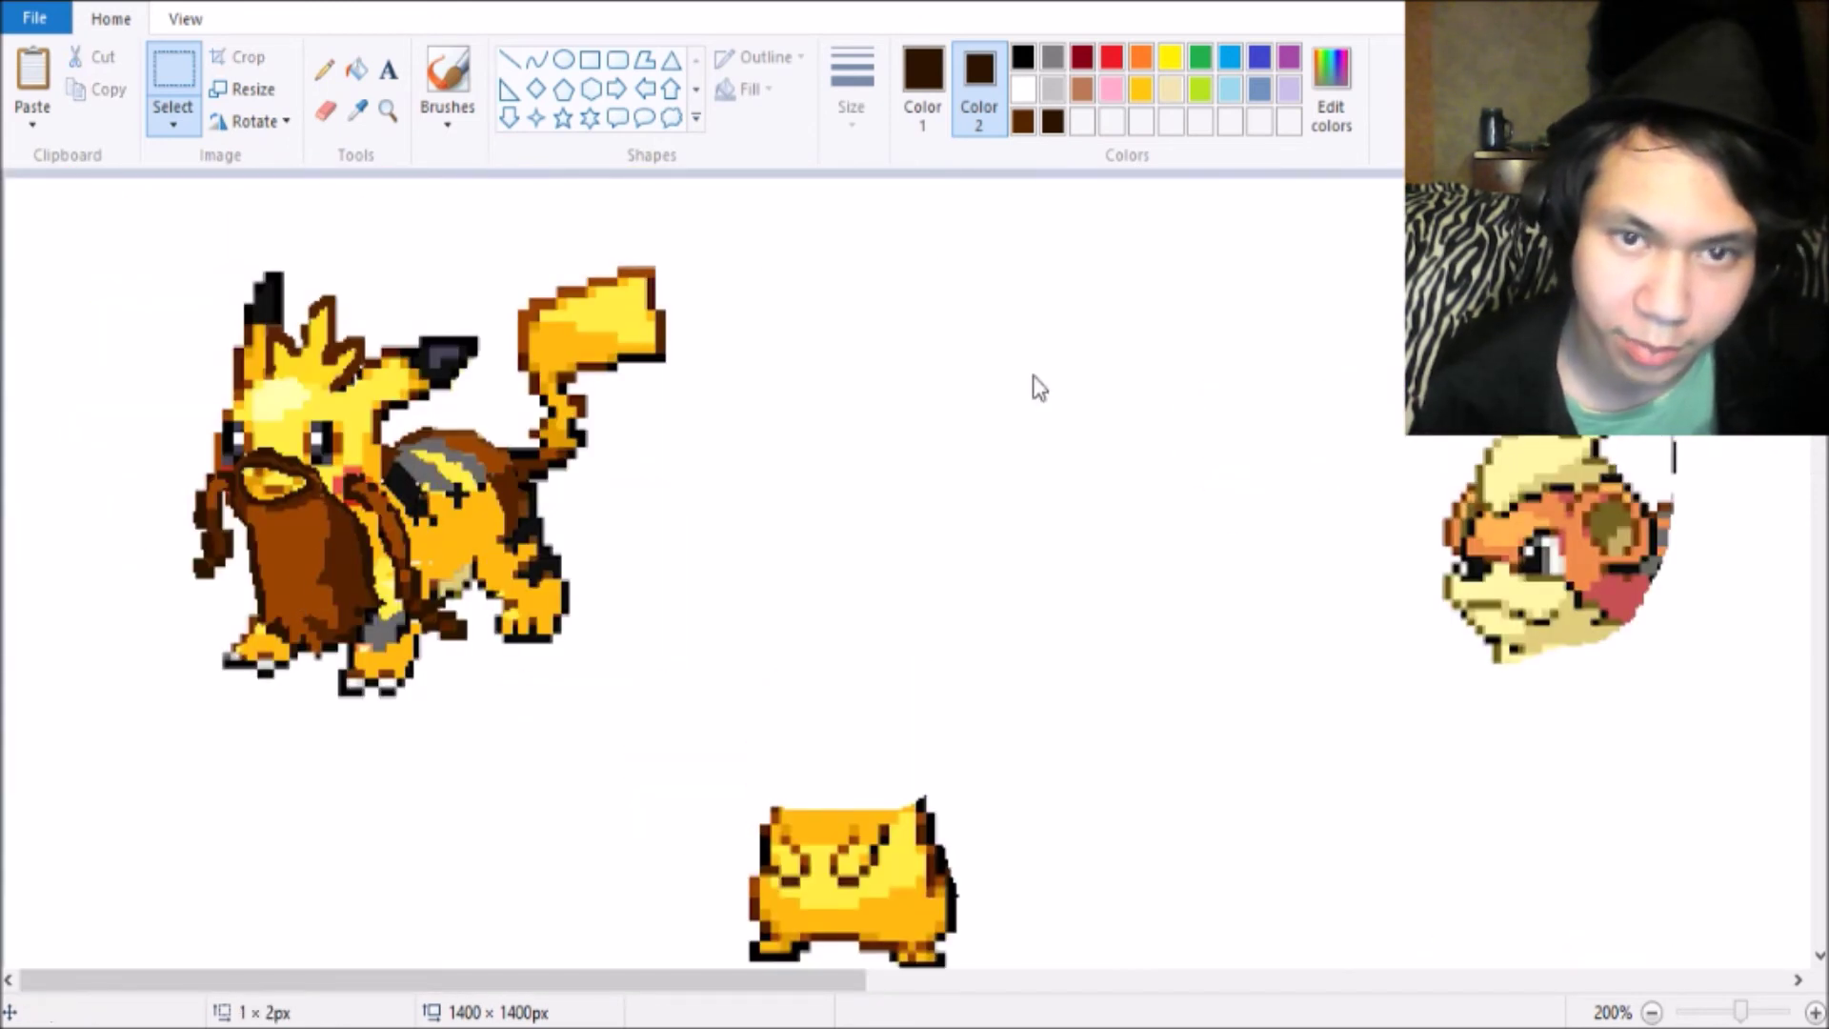
pyautogui.hotkey('ctrl', 'v')
pyautogui.moveTo(81, 243); pyautogui.dragTo(990, 567)
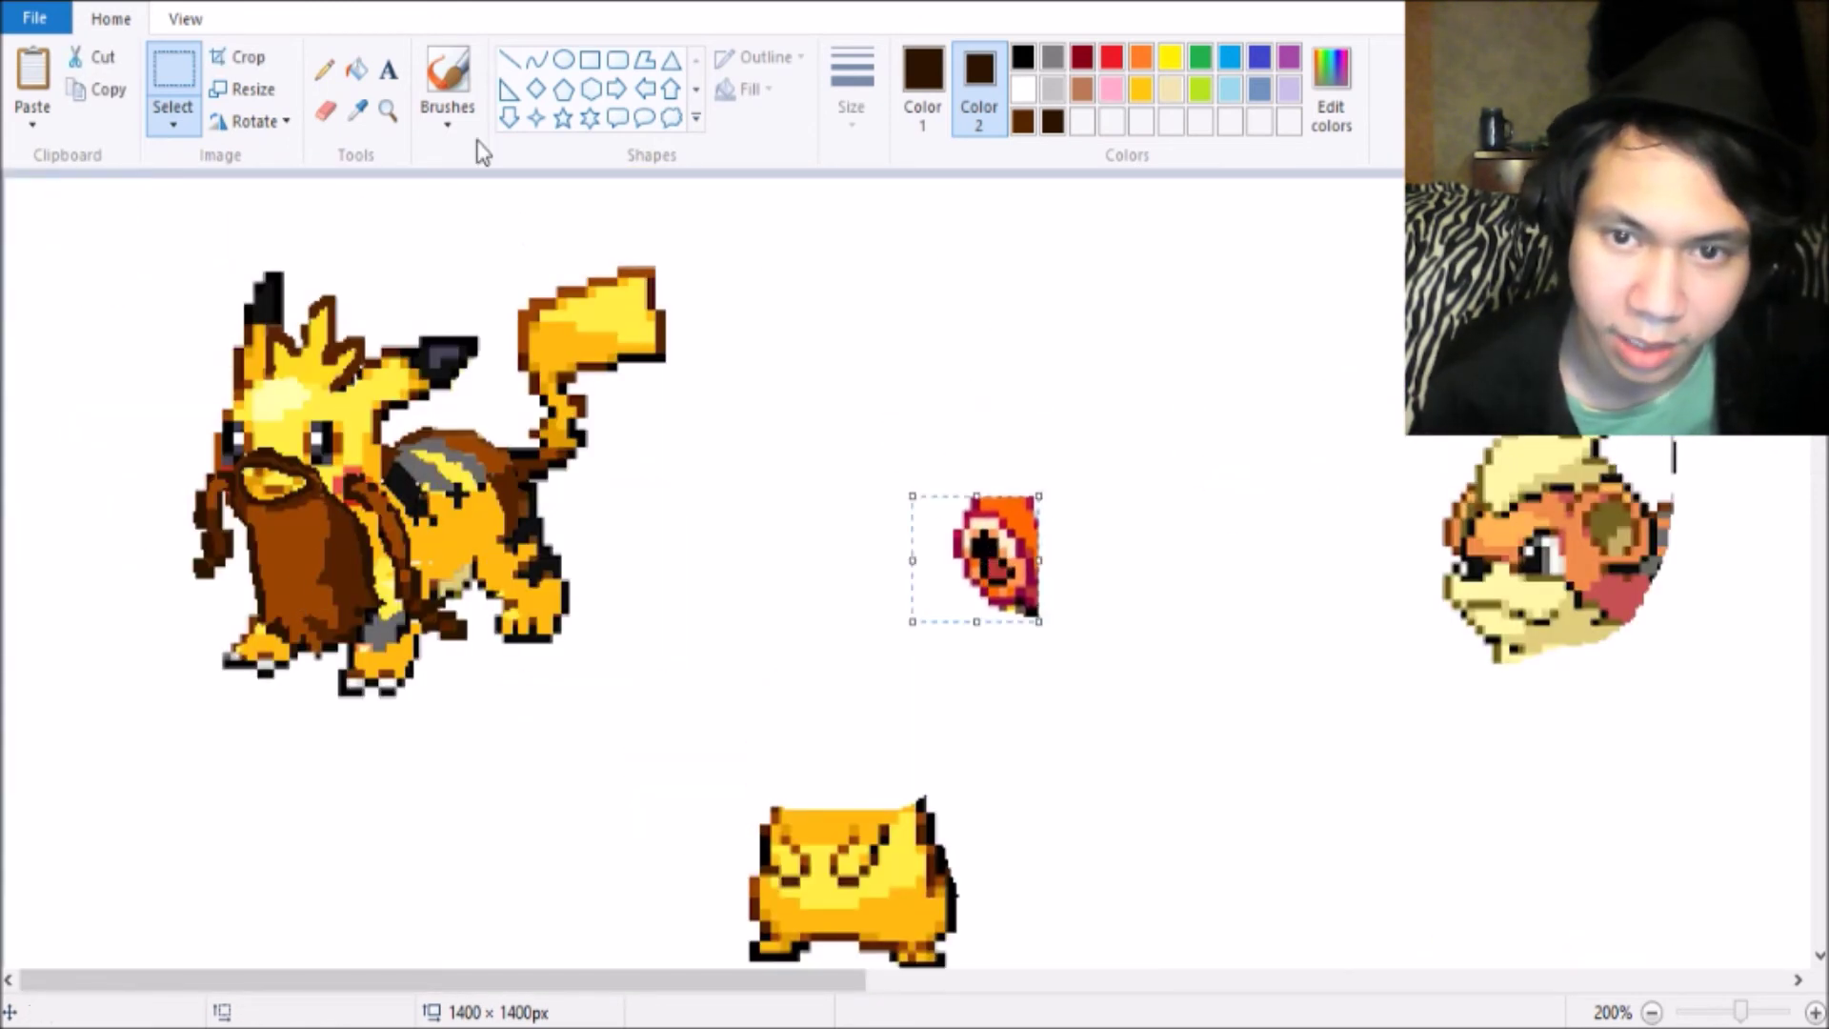
# Set both colours to white and erase the leftover orange body pixels around the copied mouth.
pyautogui.click(329, 112)
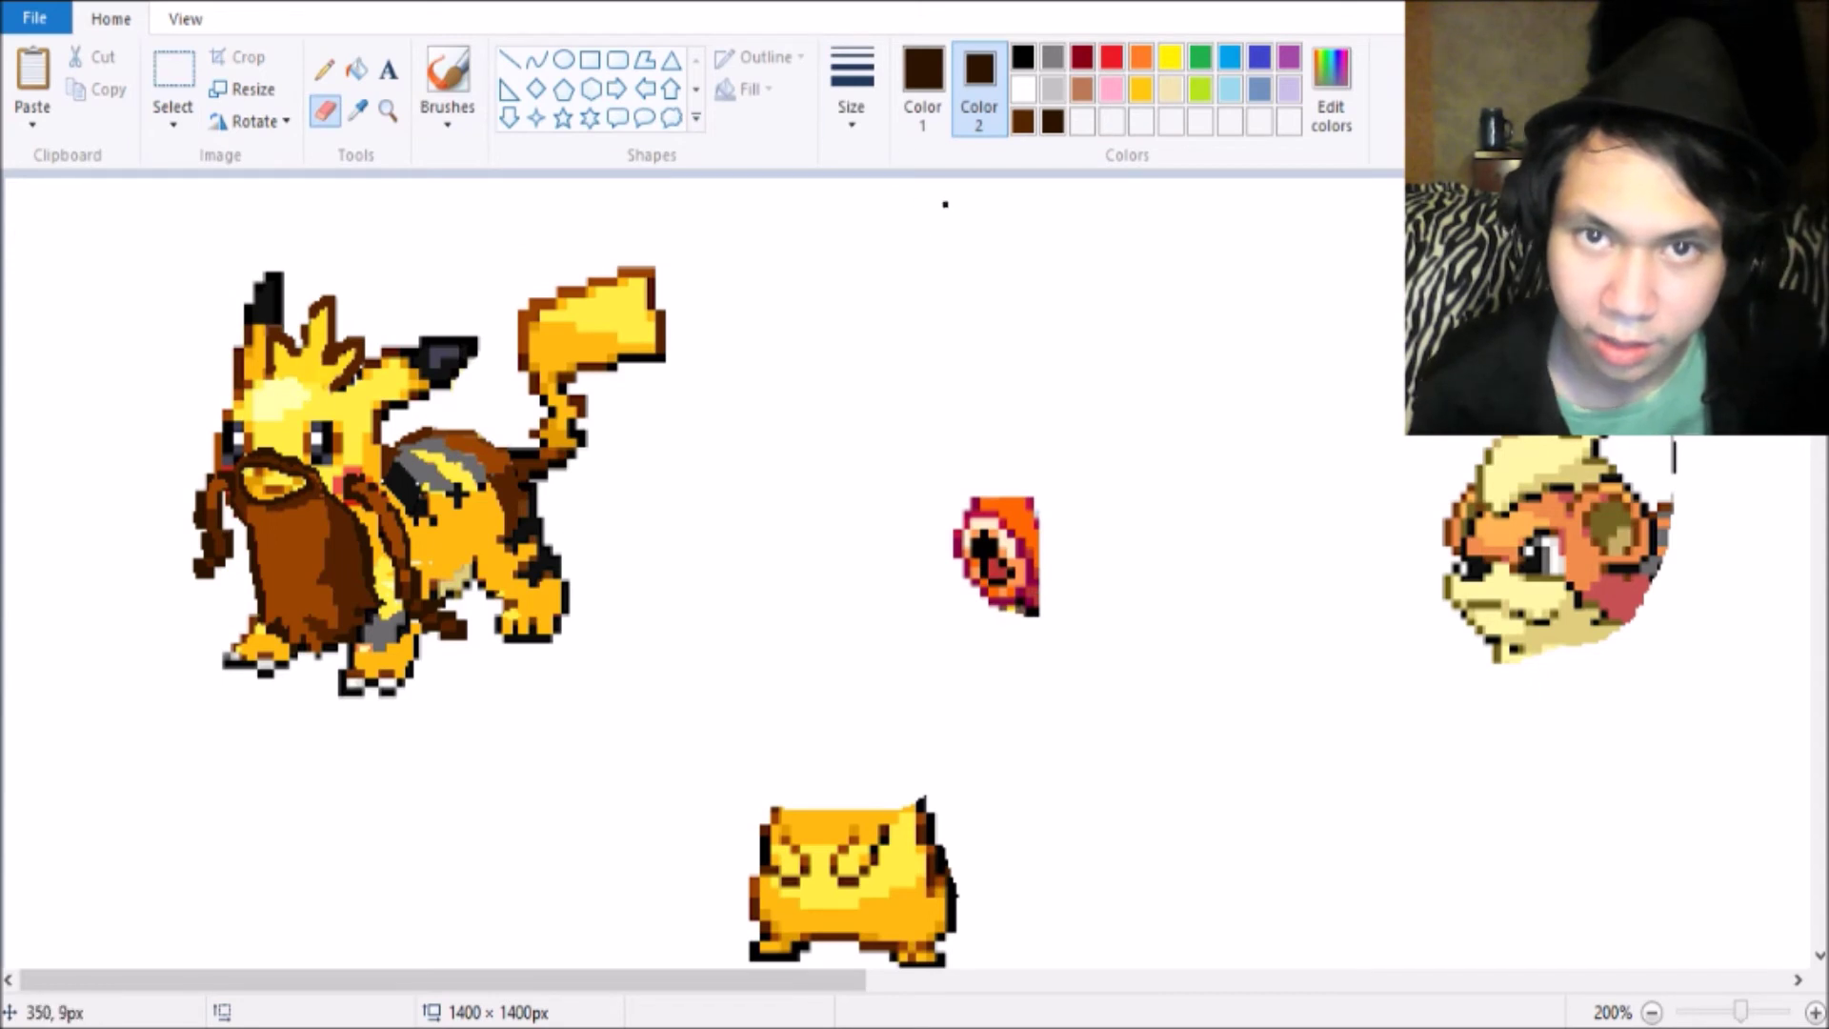
pyautogui.click(1025, 92)
pyautogui.click(1025, 94)
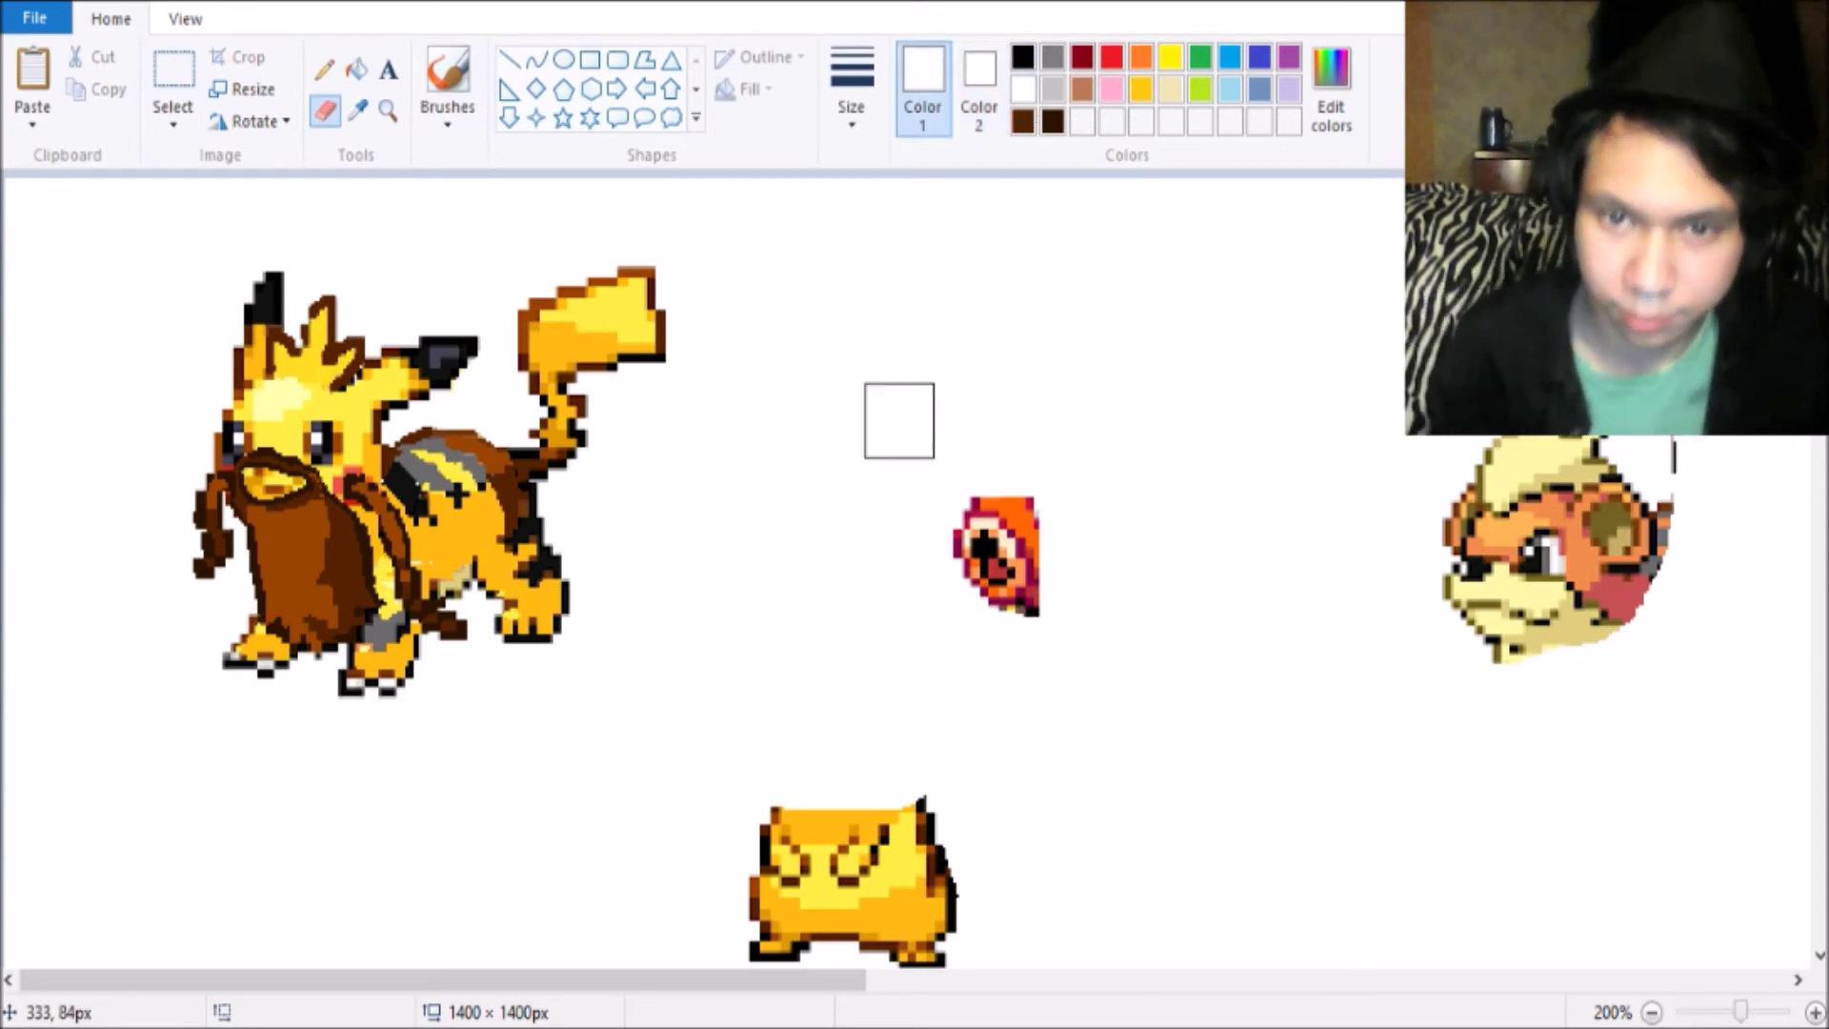
pyautogui.moveTo(1063, 648)
pyautogui.mouseDown()
pyautogui.moveTo(1004, 469)
pyautogui.moveTo(1033, 616)
pyautogui.moveTo(1058, 639)
pyautogui.mouseUp()
# Duplicate the cleaned mouth, rotate the copy 180 degrees and place it over the fusion's muzzle.
pyautogui.click(173, 81)
pyautogui.hotkey('ctrl', 'c')
pyautogui.hotkey('ctrl', 'v')
pyautogui.click(249, 121)
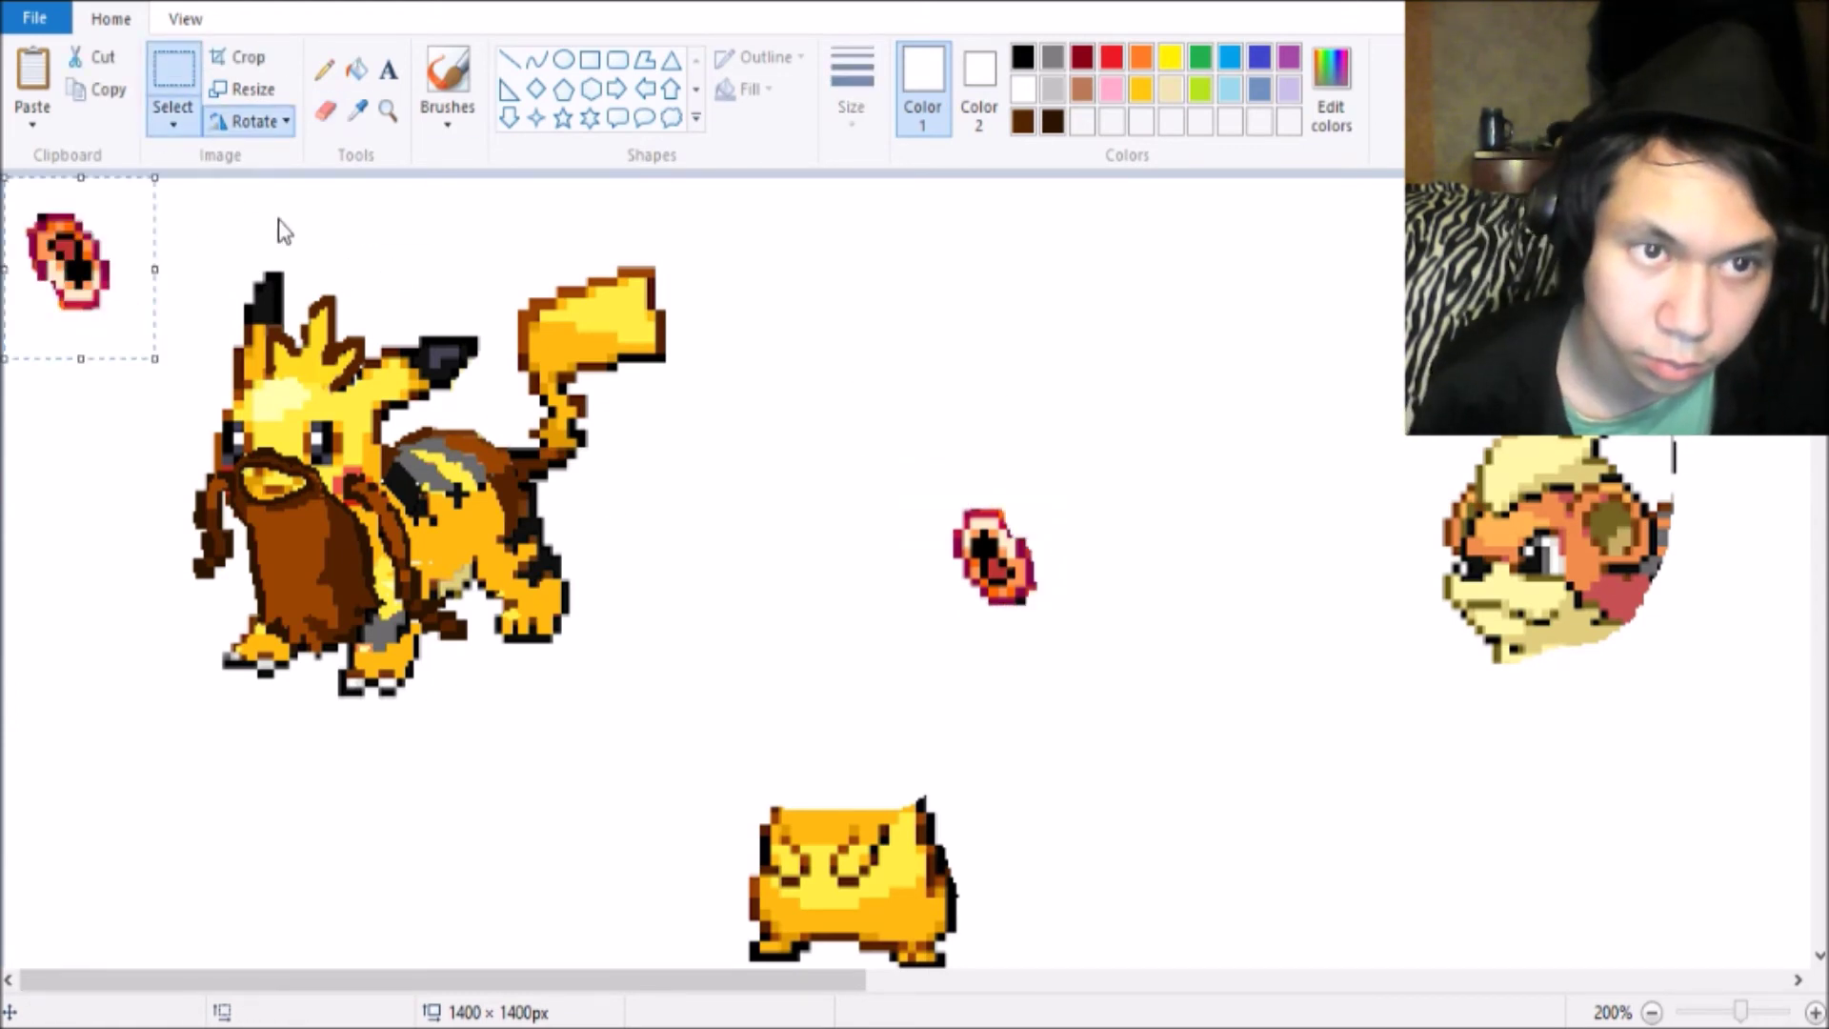
pyautogui.moveTo(105, 284); pyautogui.dragTo(280, 513)
# Sample the beard's mid brown and paint over the stray white pixels around the edge of the placed mouth.
pyautogui.click(387, 110)
pyautogui.rightClick(170, 252)
pyautogui.click(169, 250)
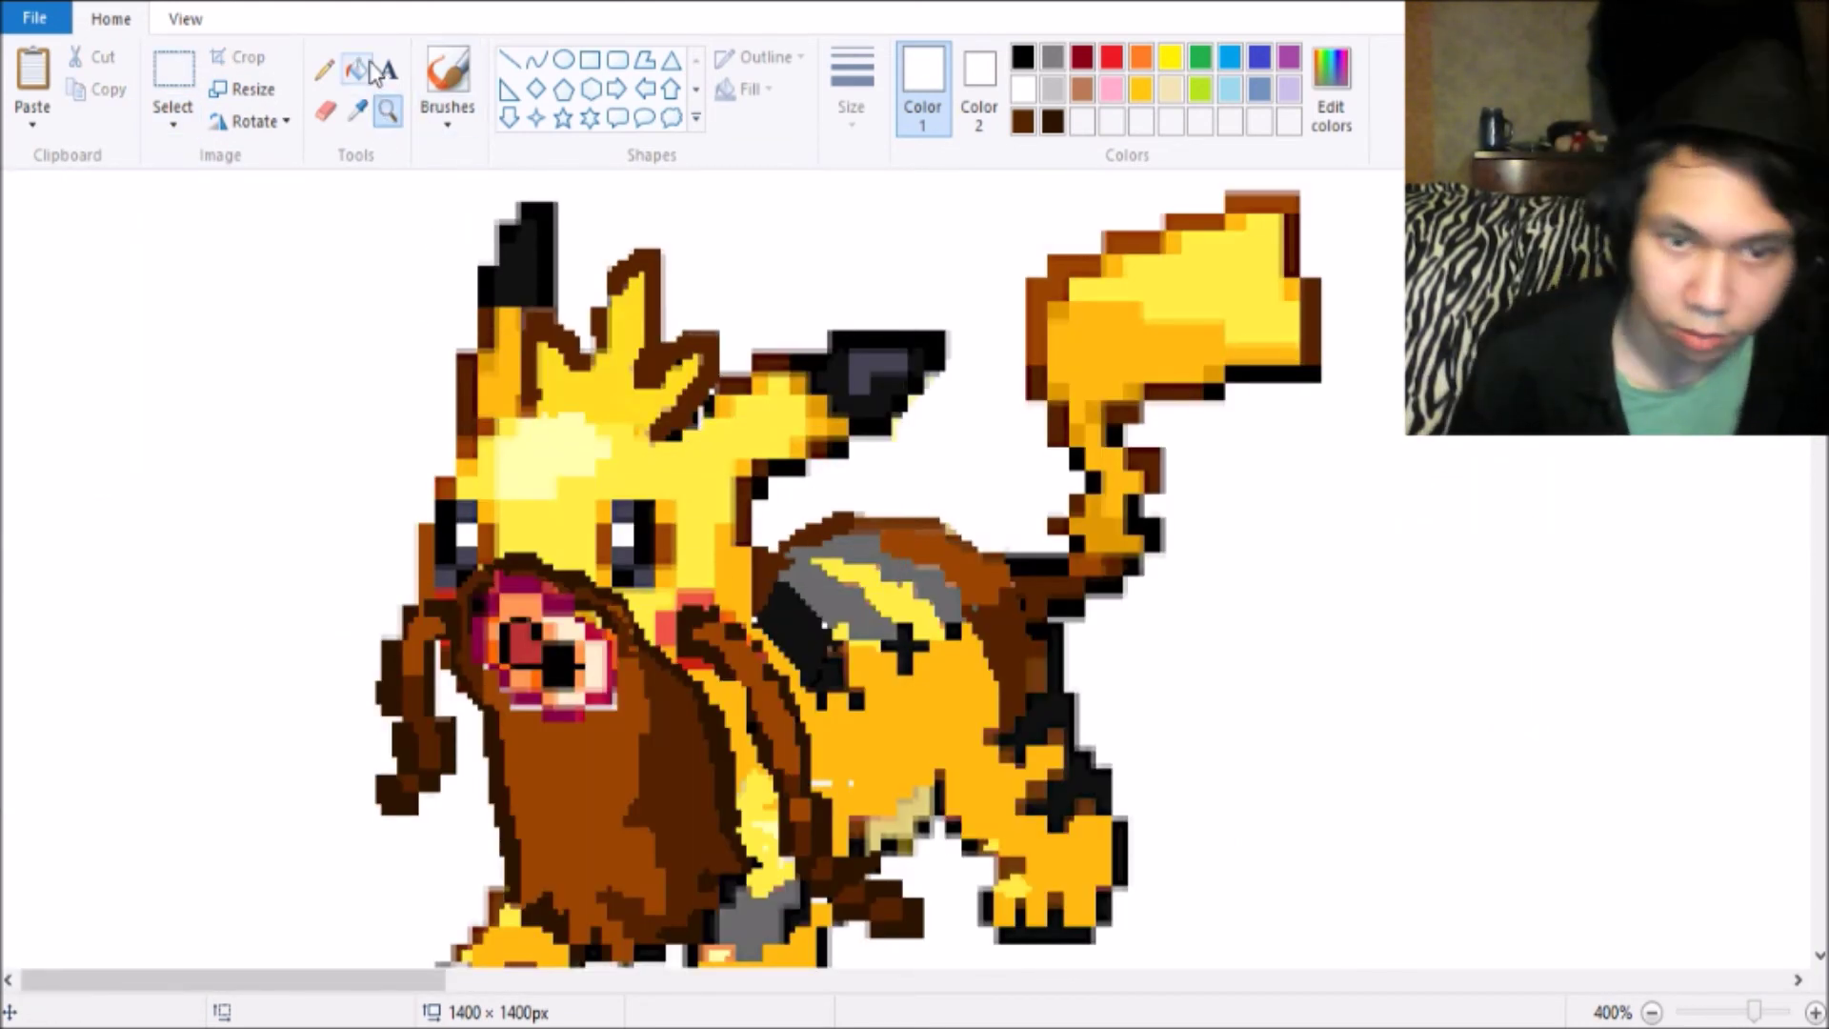
pyautogui.click(549, 743)
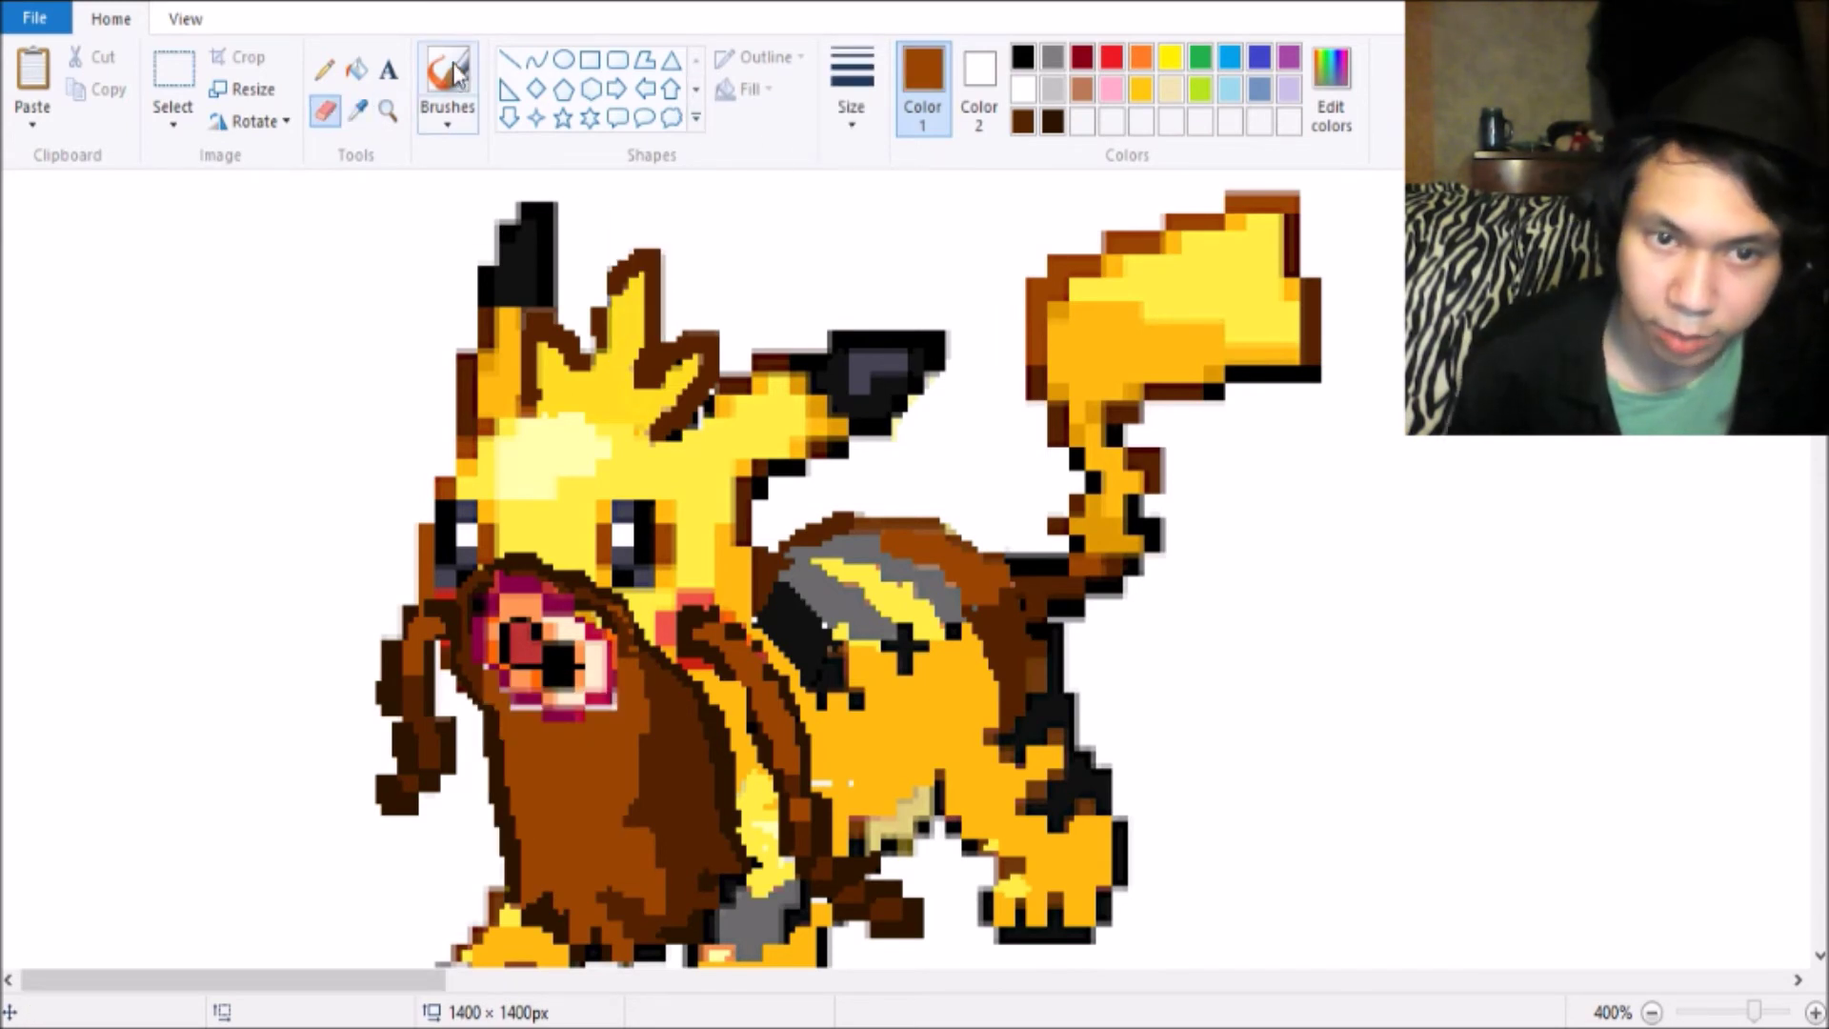
pyautogui.click(358, 111)
pyautogui.rightClick(525, 723)
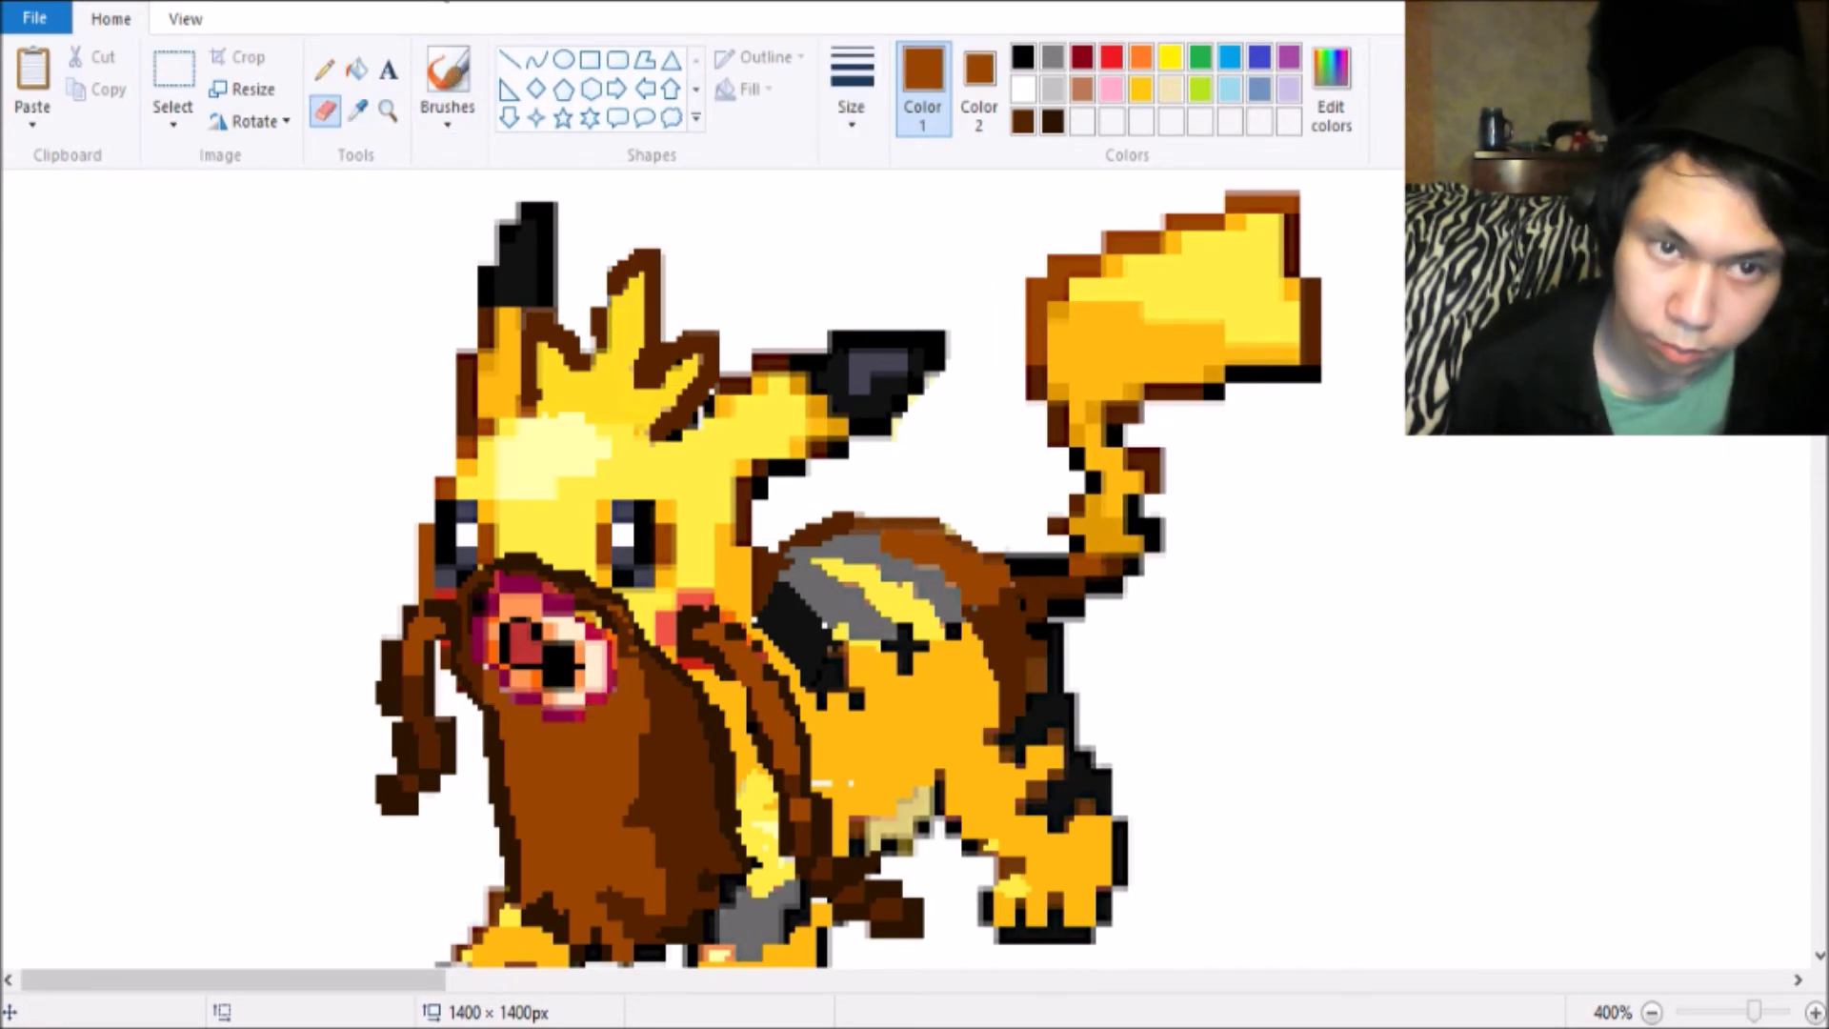
pyautogui.click(388, 110)
pyautogui.rightClick(149, 263)
pyautogui.rightClick(149, 263)
pyautogui.rightClick(148, 263)
pyautogui.tripleClick(149, 264)
pyautogui.click(388, 500)
pyautogui.rightClick(389, 505)
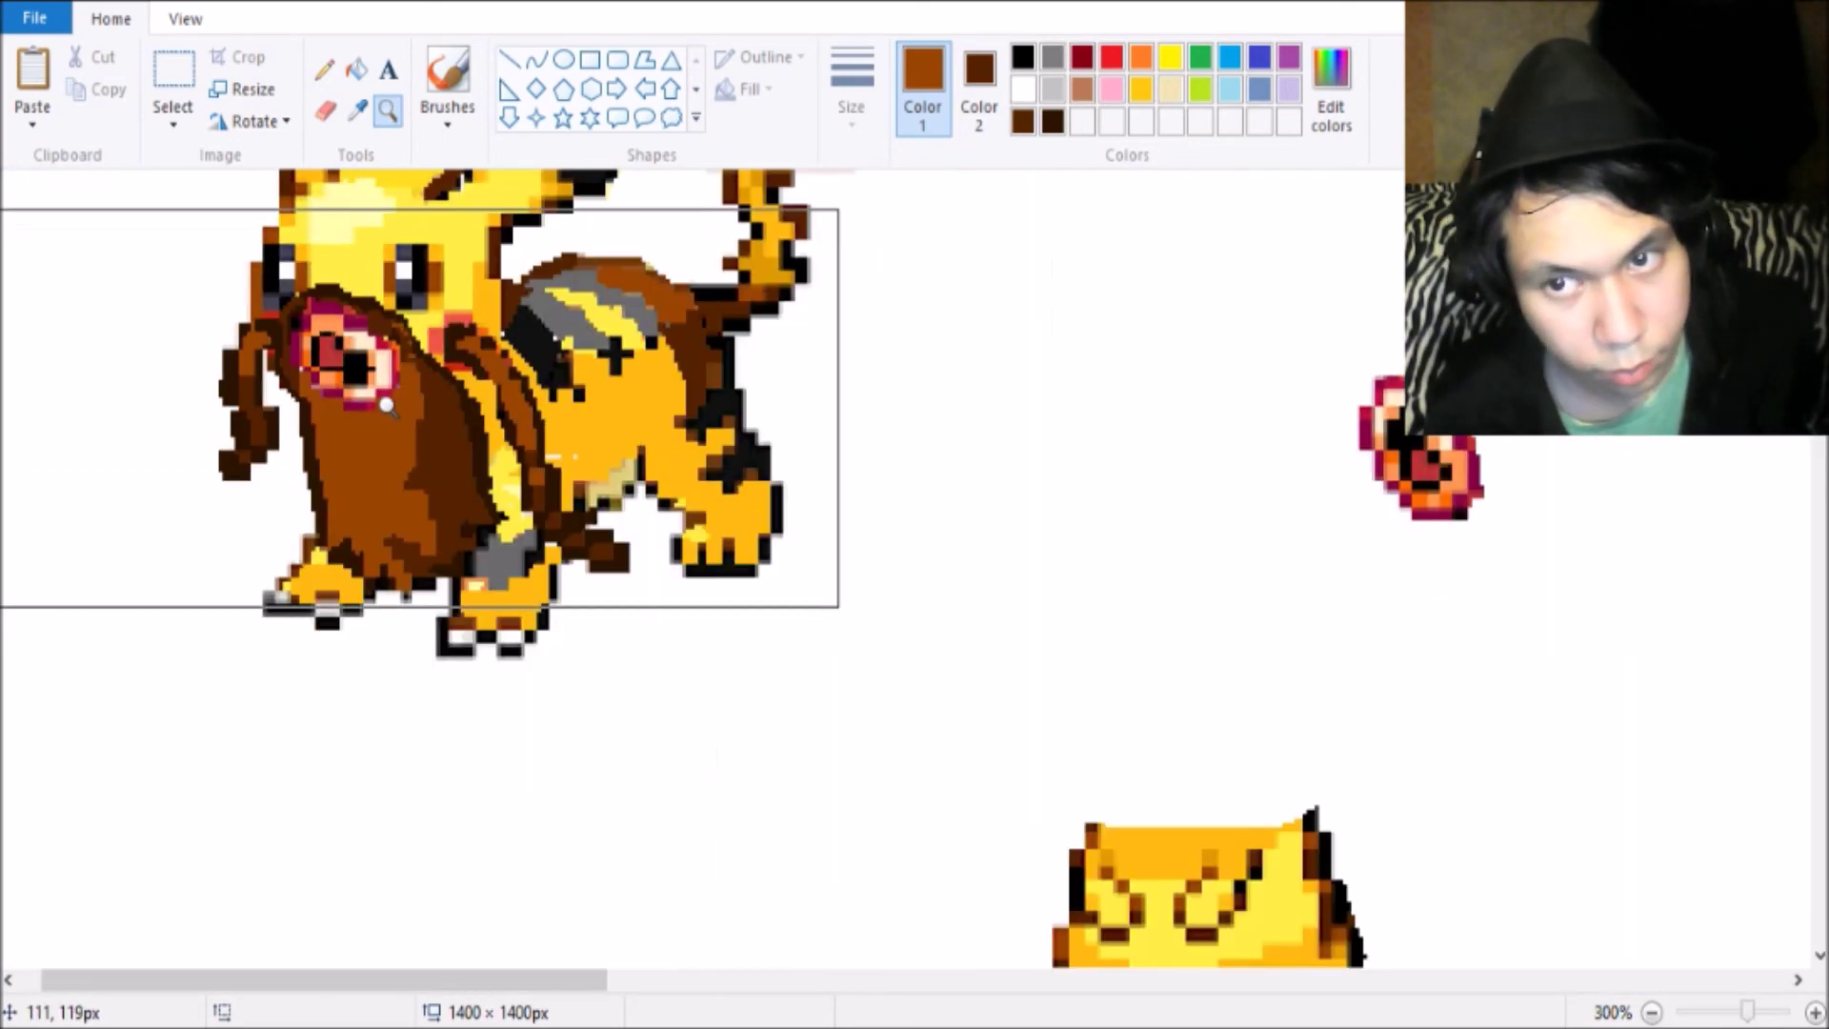
# Rearrange the inside of the fusion's mouth with sampled red and black pixels, placing the red tongue below and right of the black opening.
pyautogui.doubleClick(388, 505)
pyautogui.click(358, 110)
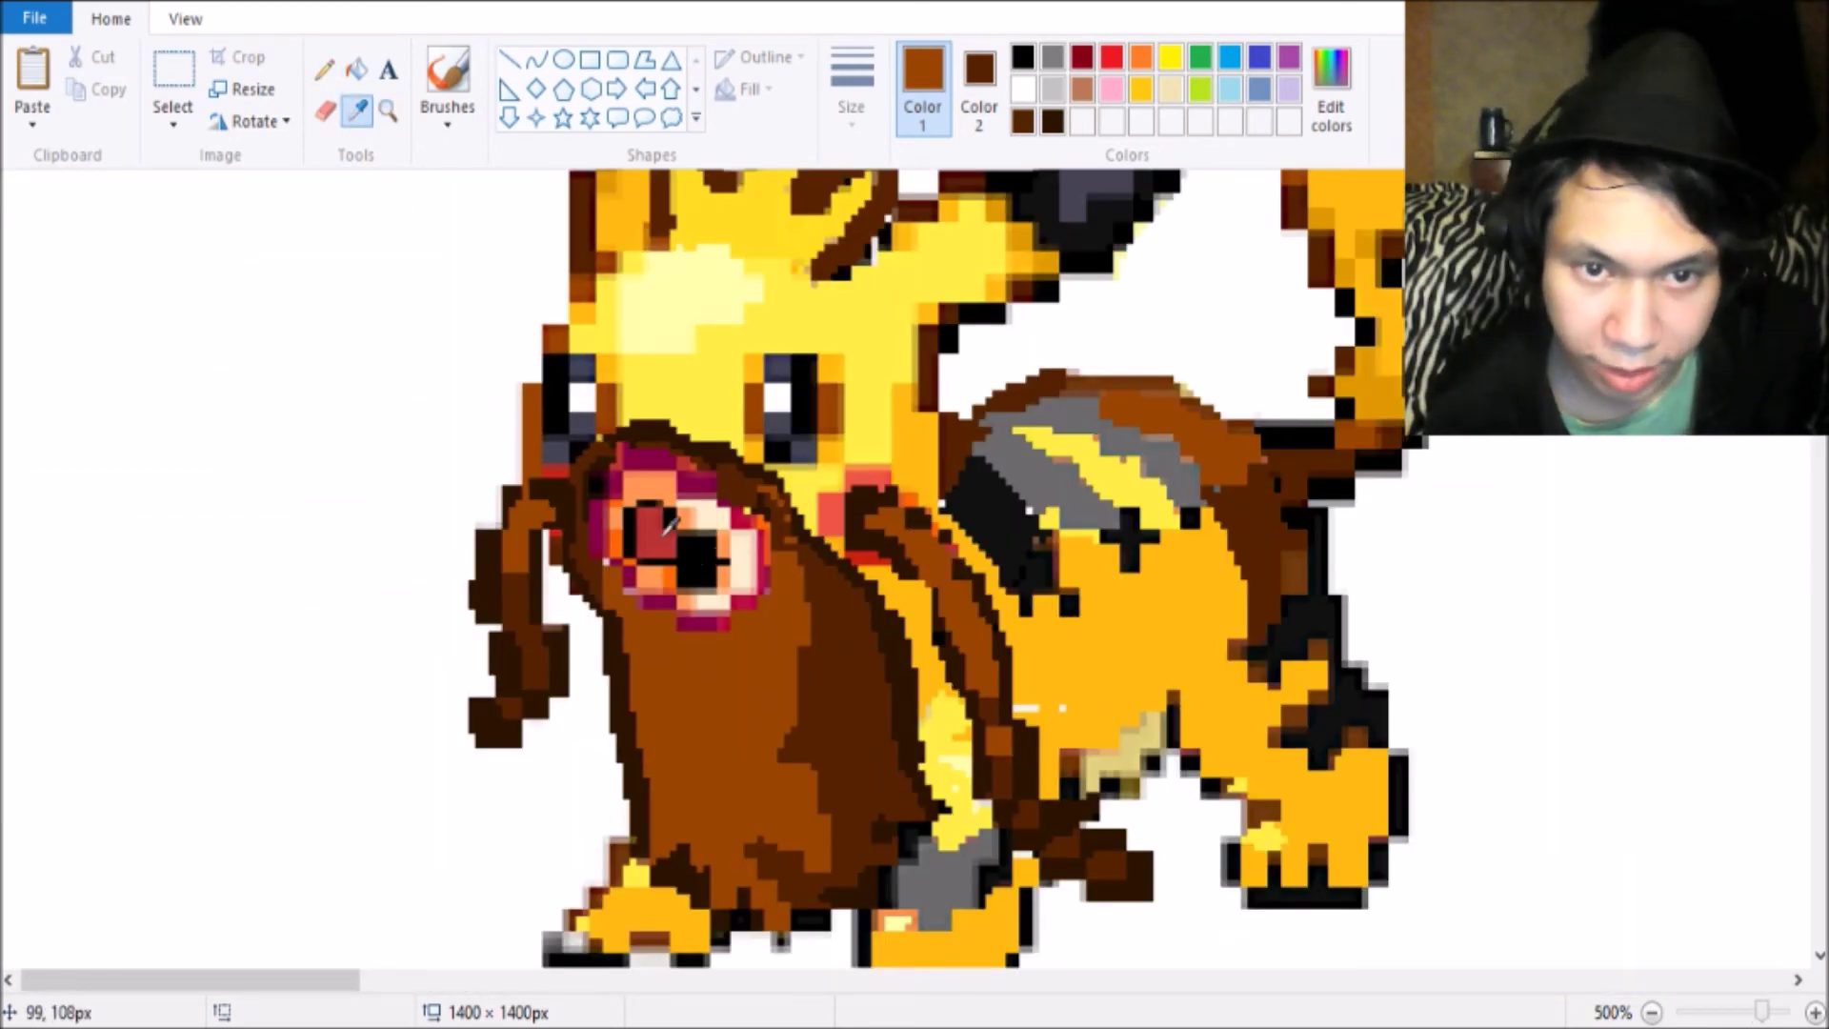
pyautogui.click(670, 534)
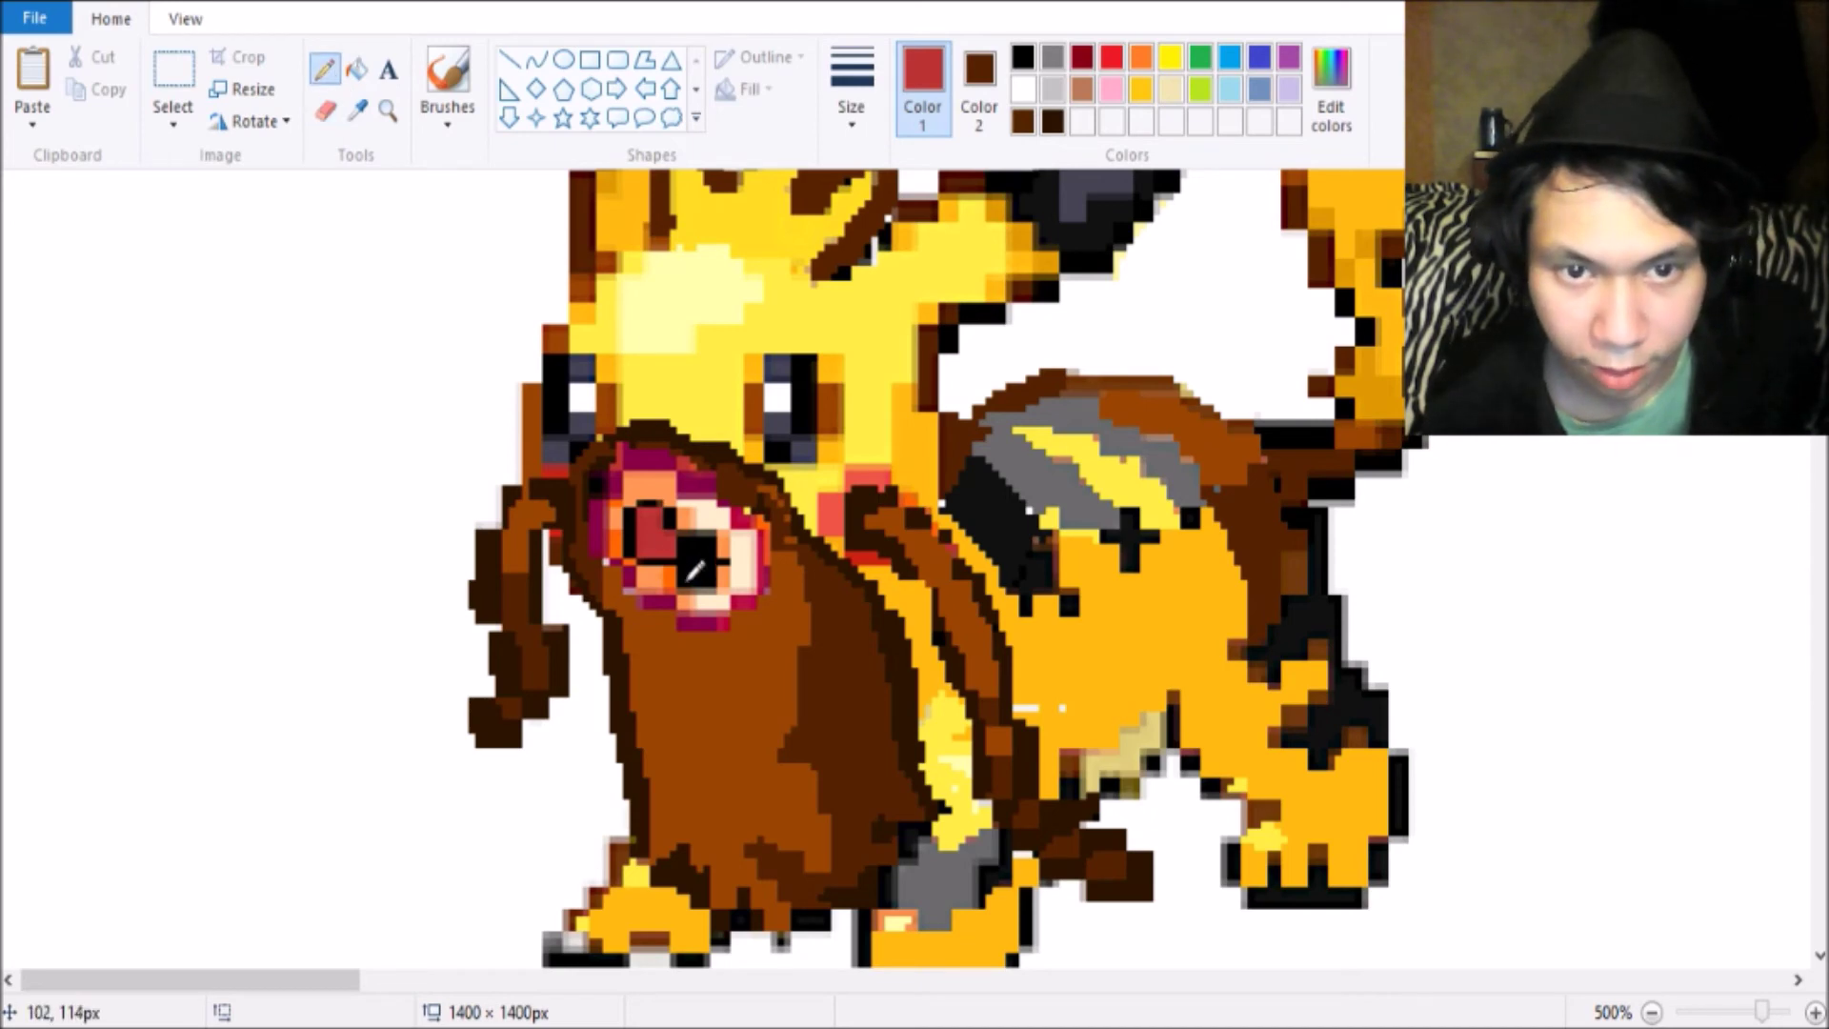
pyautogui.click(358, 110)
pyautogui.click(566, 362)
pyautogui.moveTo(648, 514); pyautogui.dragTo(667, 548)
pyautogui.click(388, 110)
pyautogui.rightClick(298, 432)
pyautogui.rightClick(298, 432)
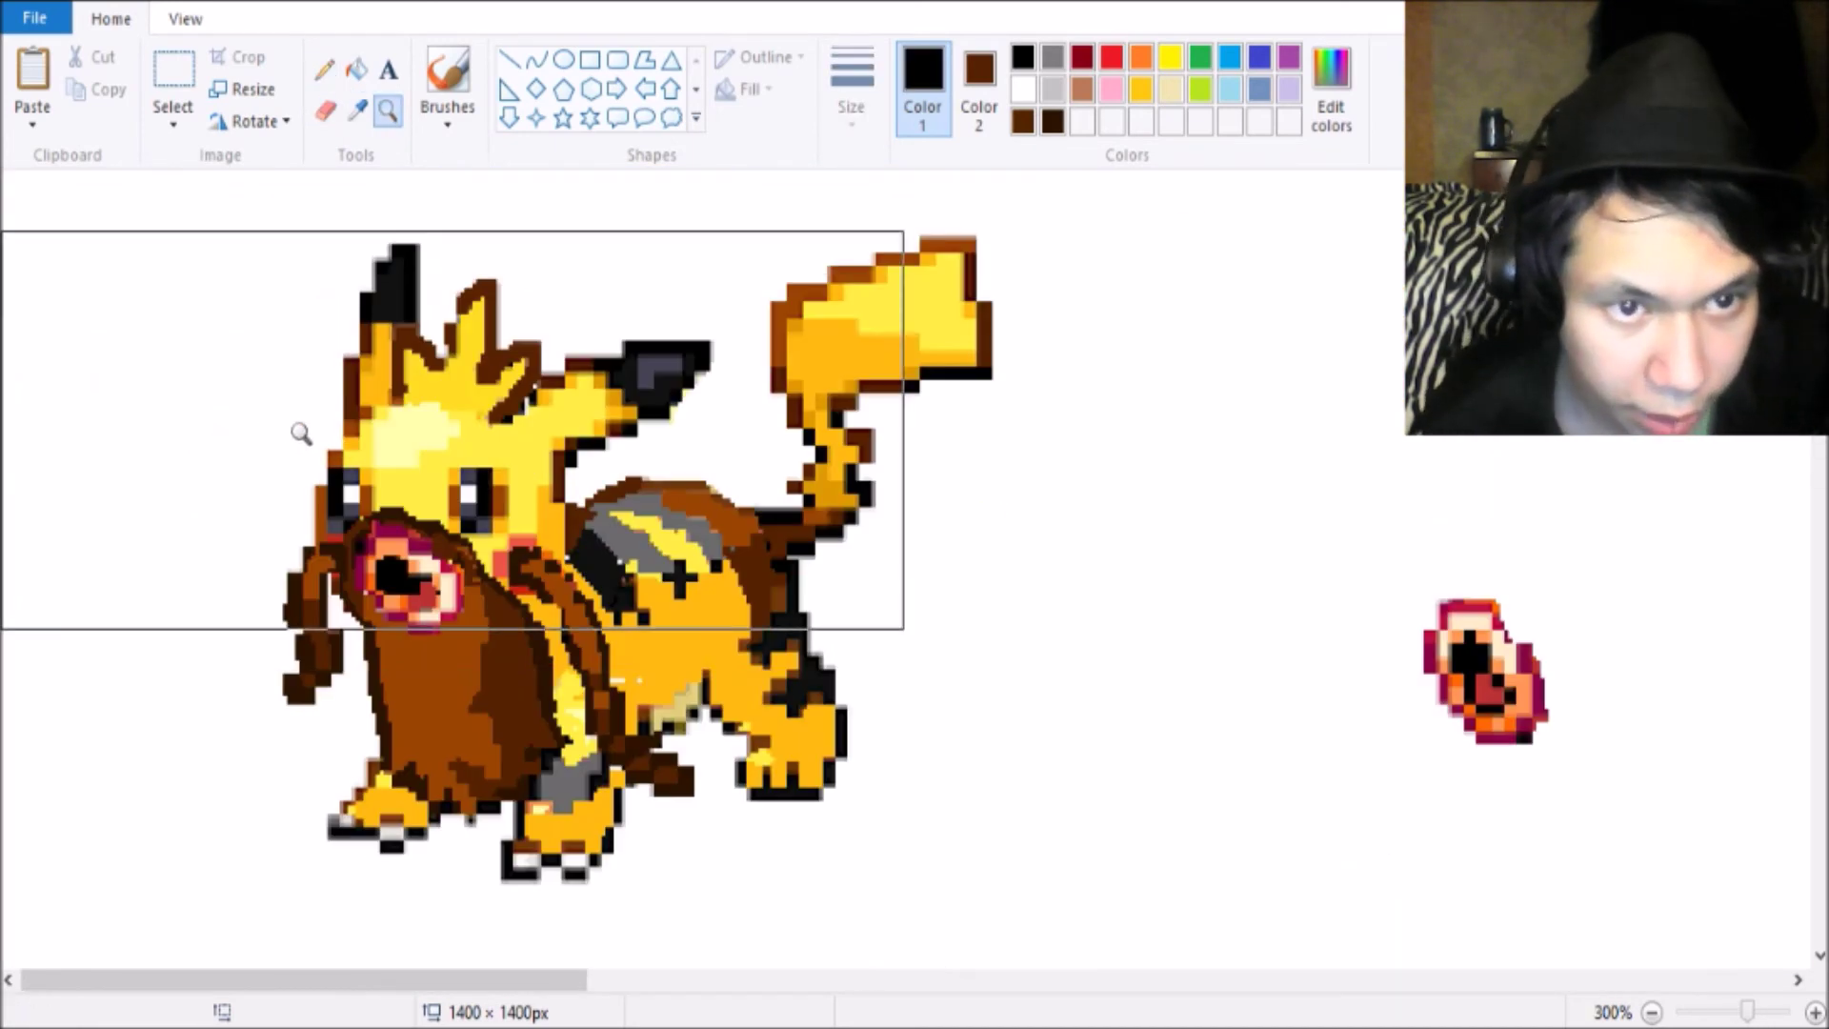
# Recolour the pale lip pixels of the fusion's mouth using light orange, peach and darker orange shades sampled from the lips.
pyautogui.click(481, 472)
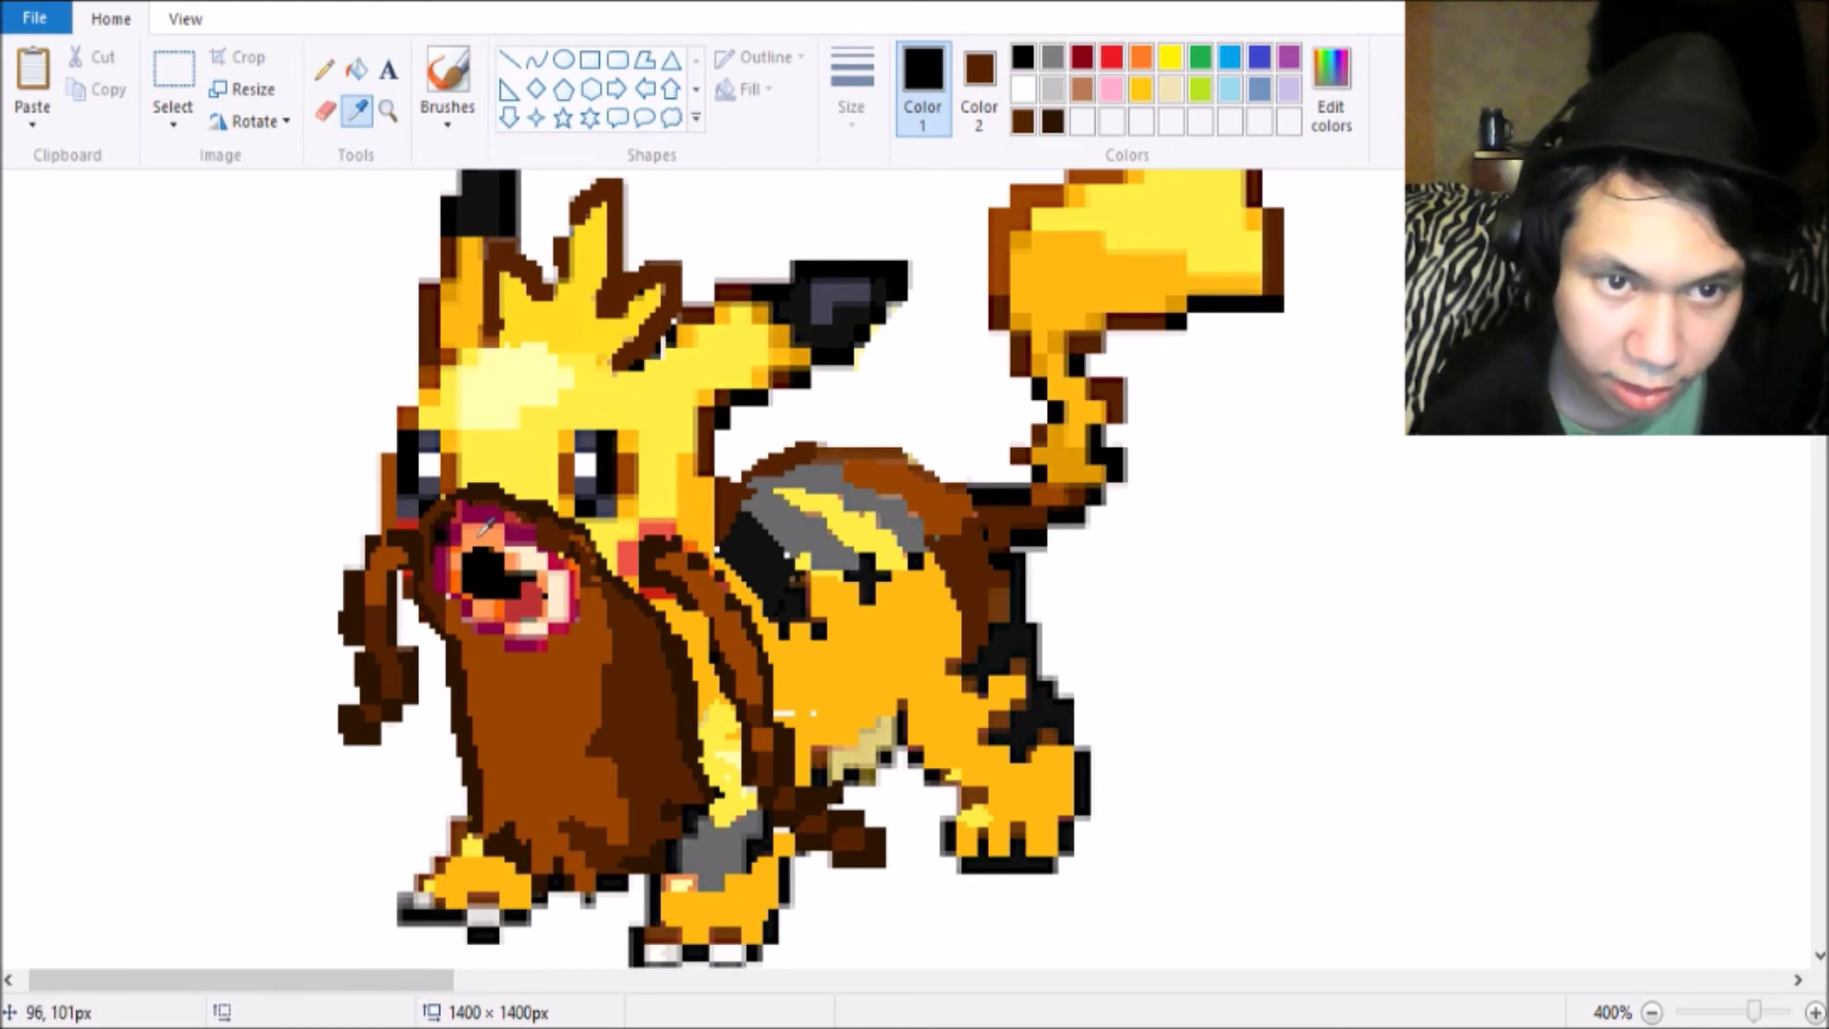
pyautogui.click(481, 526)
pyautogui.click(359, 74)
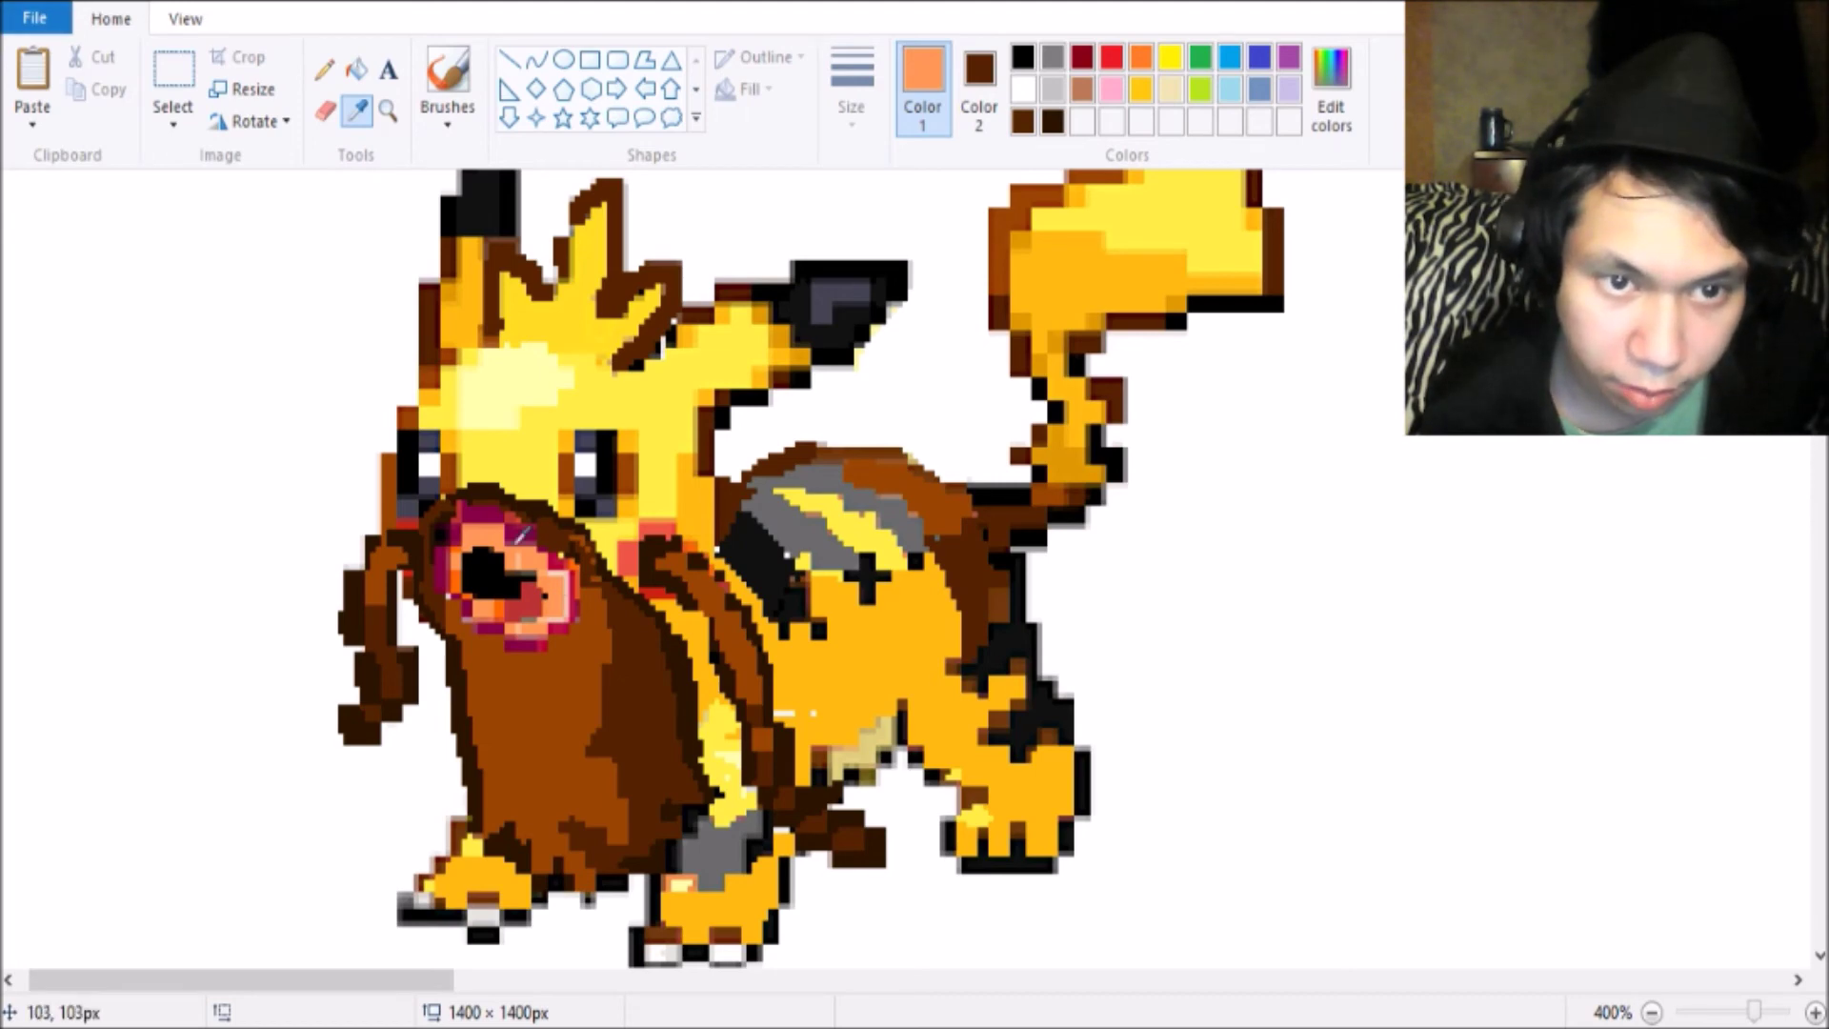
pyautogui.click(521, 553)
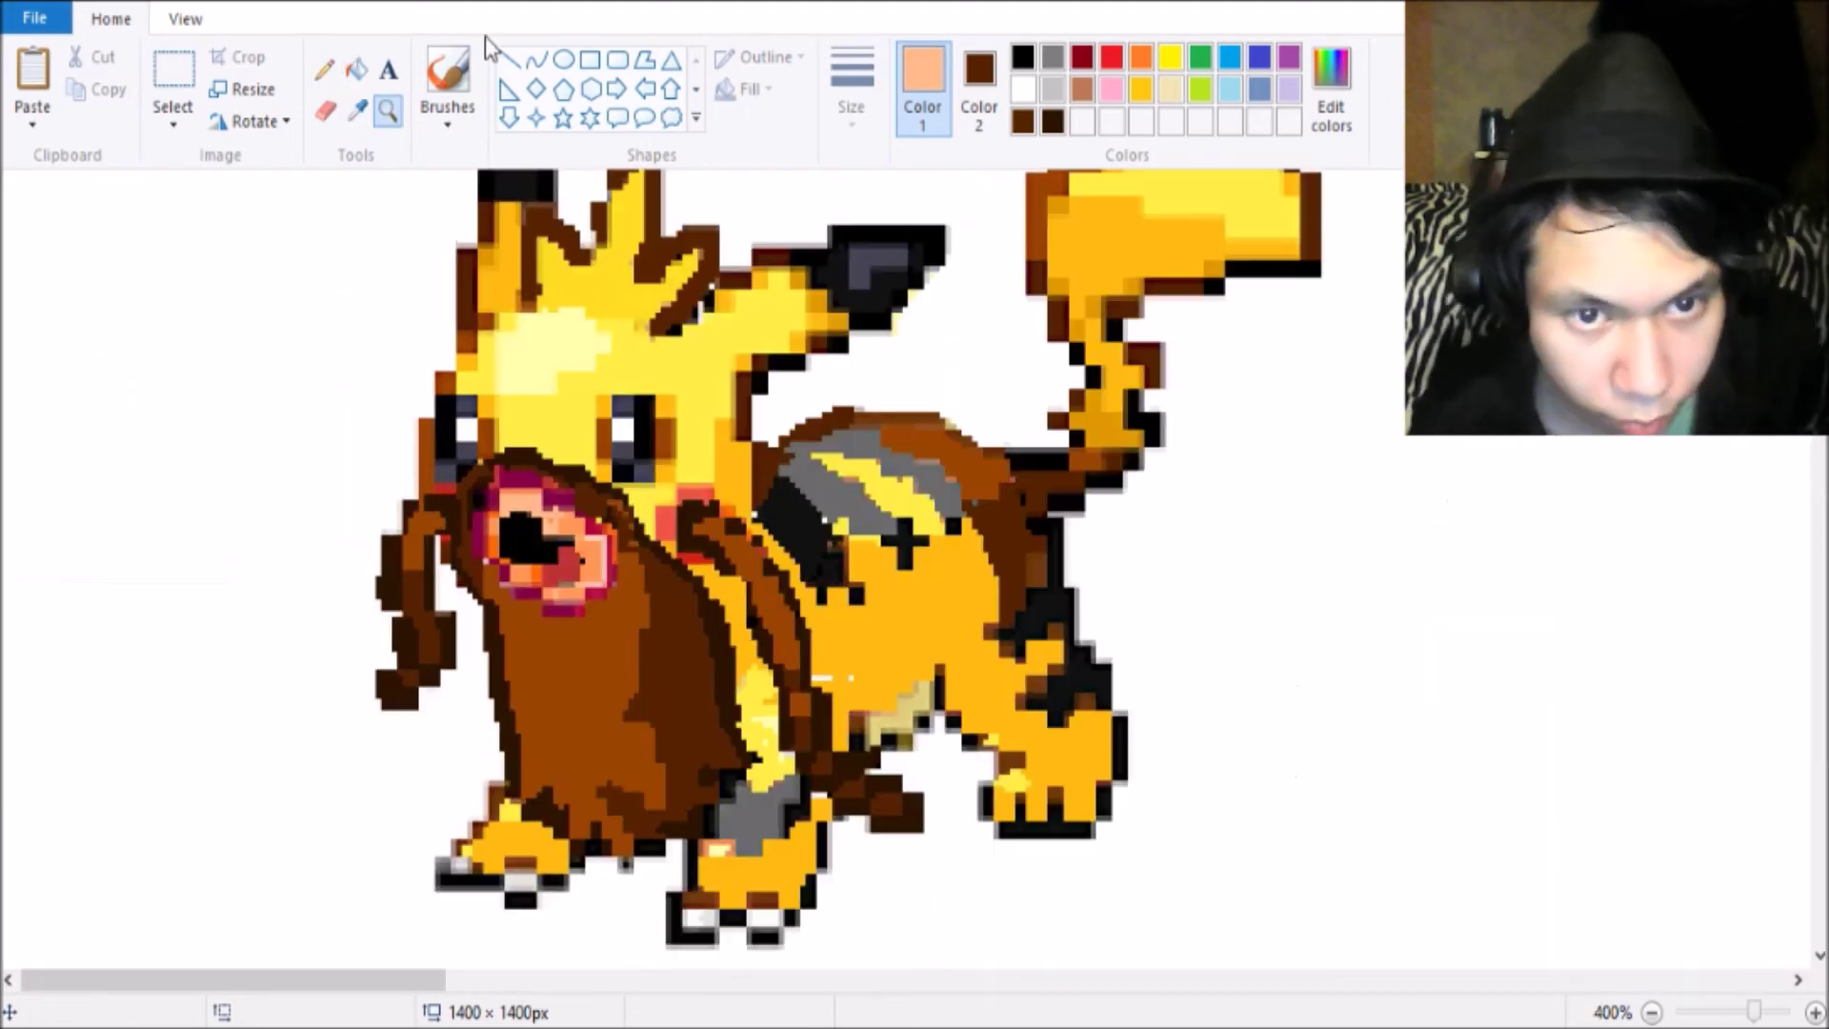
pyautogui.click(357, 111)
pyautogui.click(536, 572)
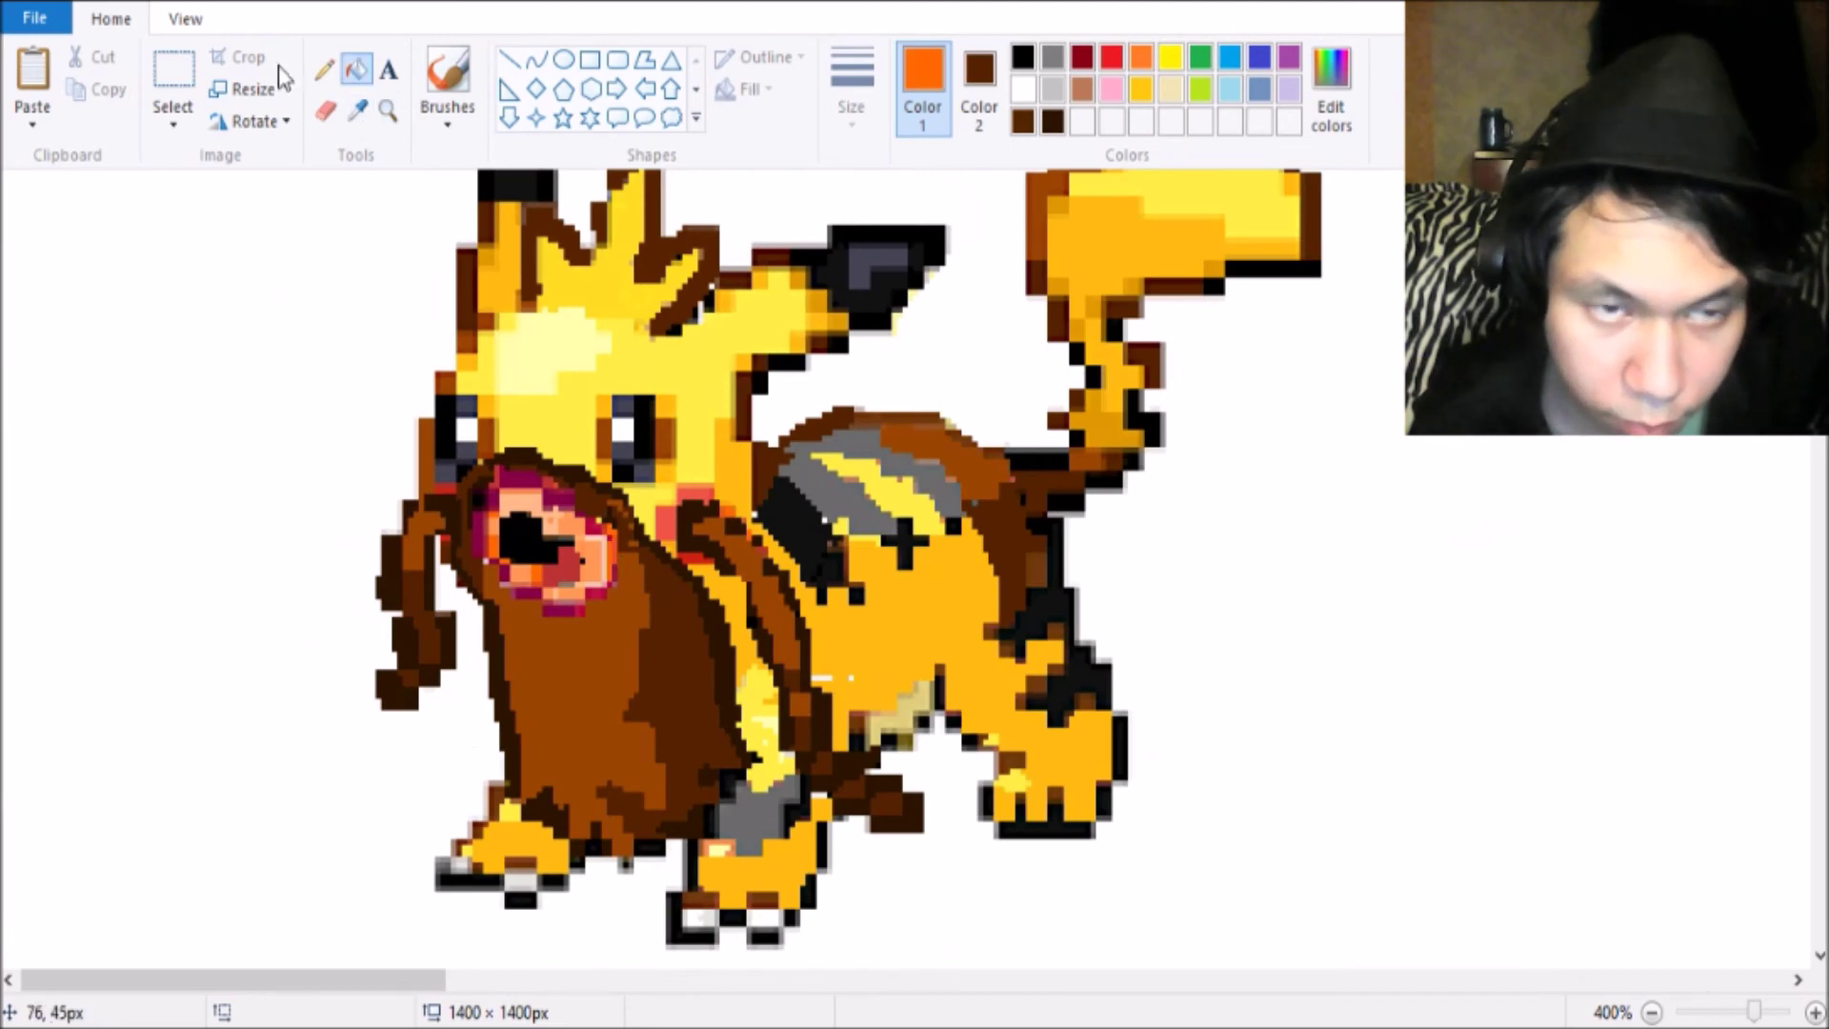
# Sample a red shade from the lower-left part of the fusion's mouth as the drawing colour.
pyautogui.click(387, 110)
pyautogui.click(500, 446)
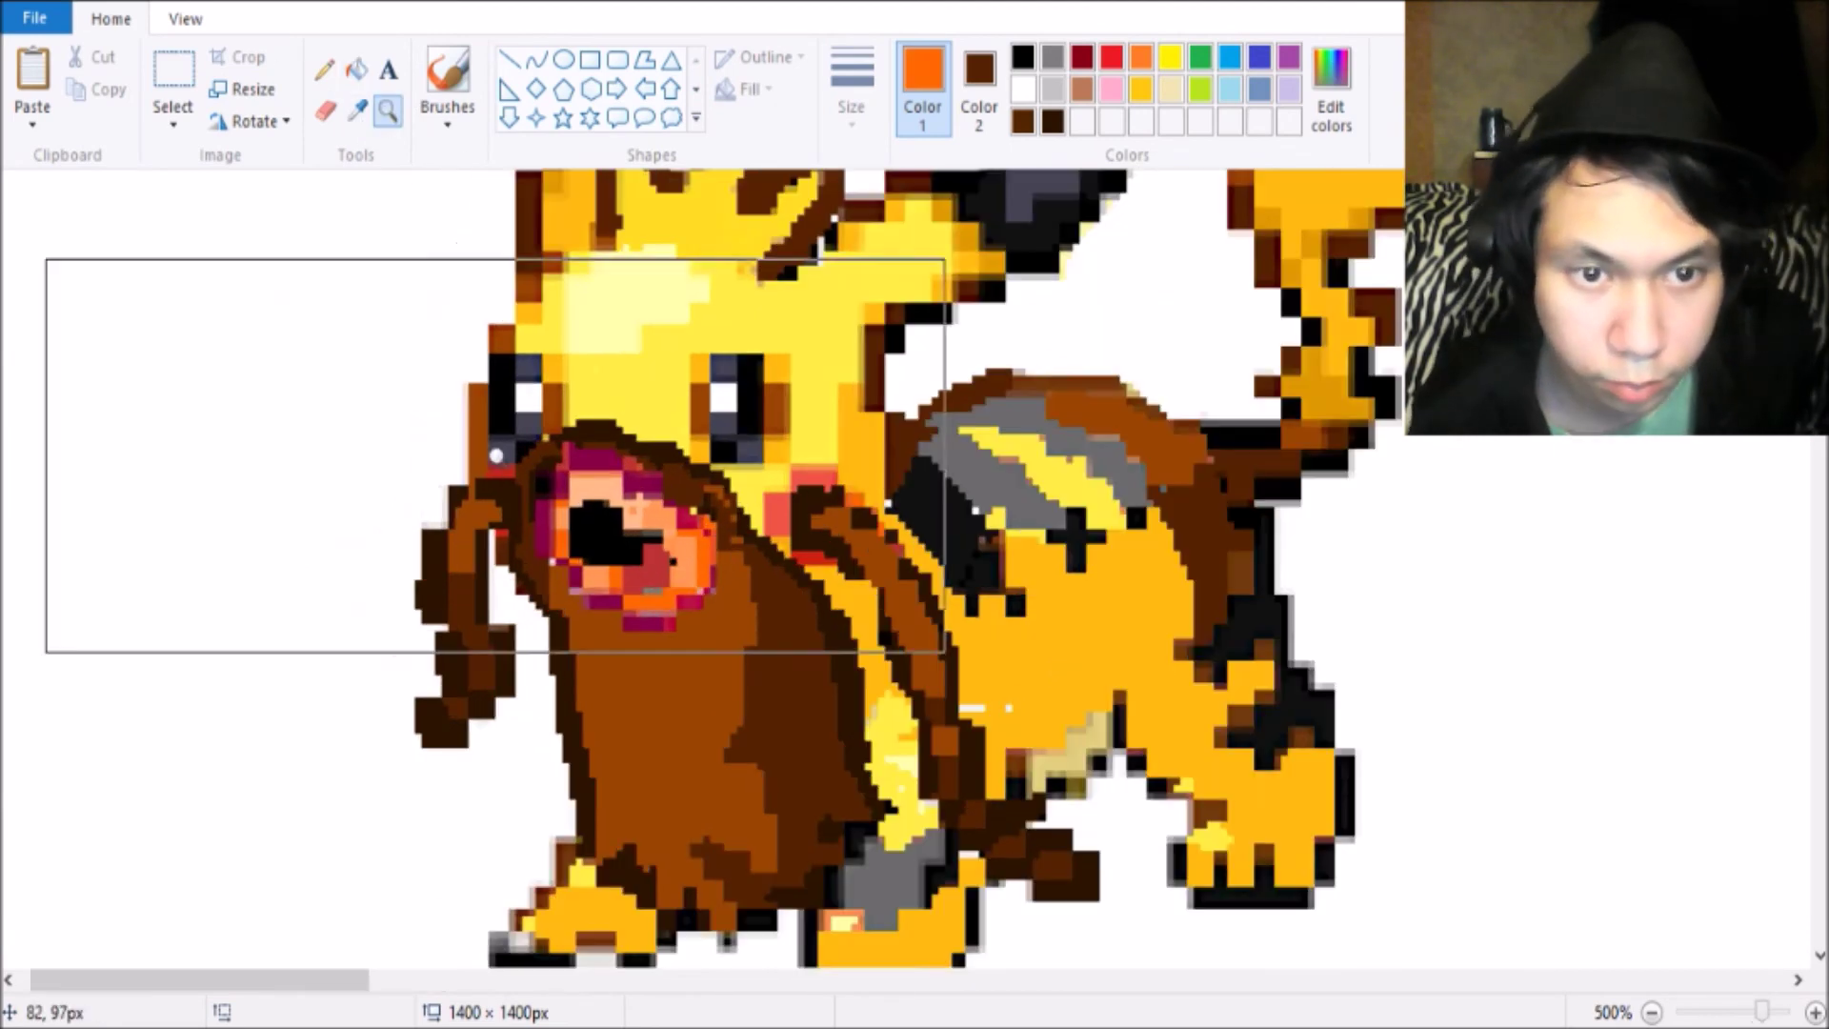
pyautogui.click(357, 111)
pyautogui.click(582, 581)
pyautogui.click(387, 109)
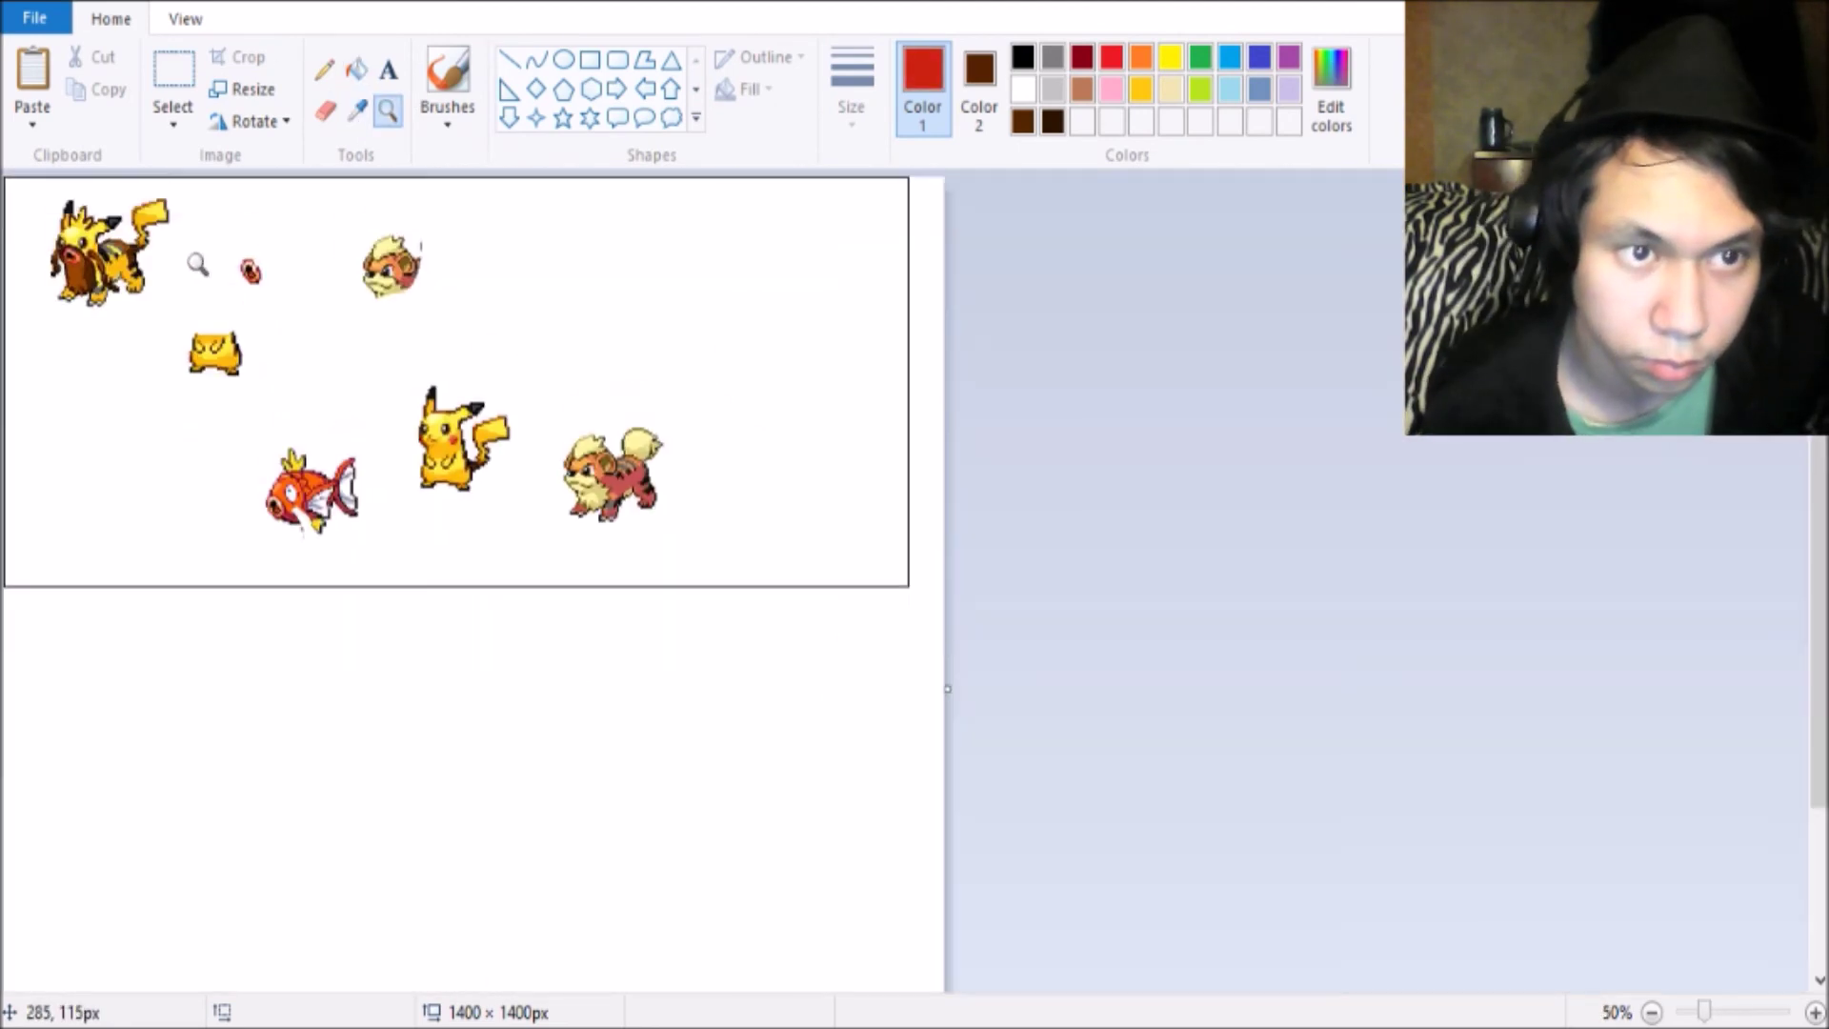